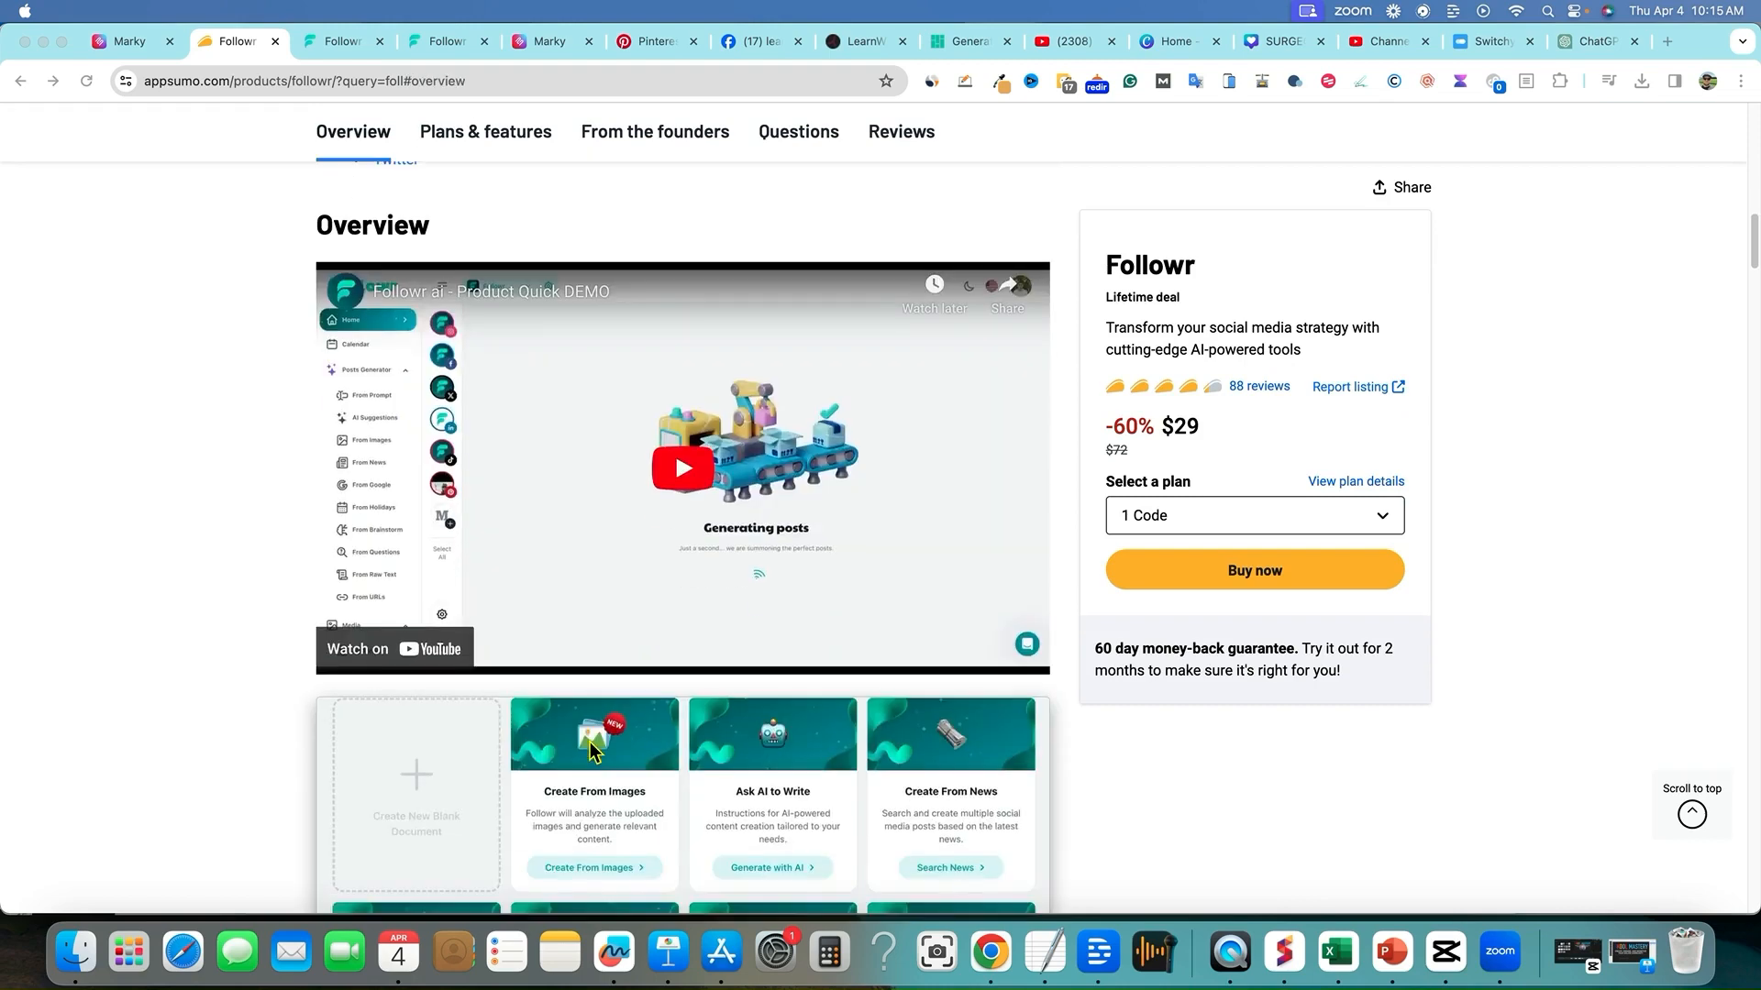
- Review the pricing, user limits and monthly AI word allowances of the three Followr lifetime plans on AppSumo
scroll(592, 750, "down", 15)
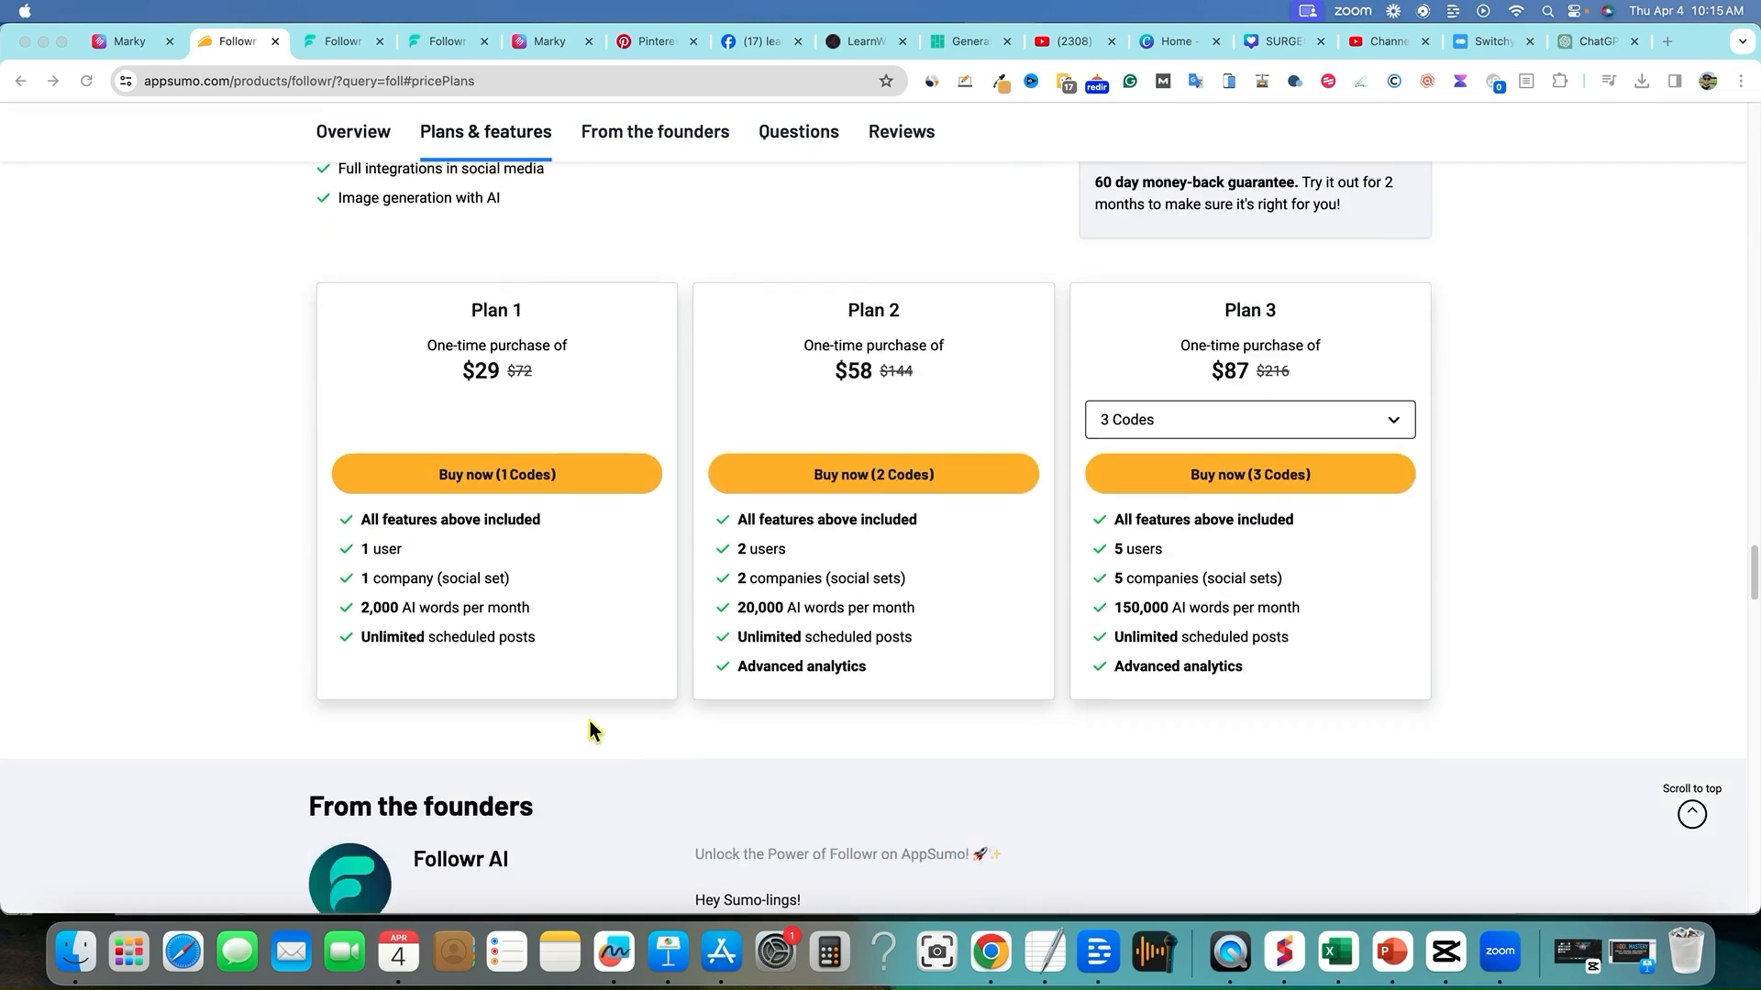
scroll(591, 725, "up", 1)
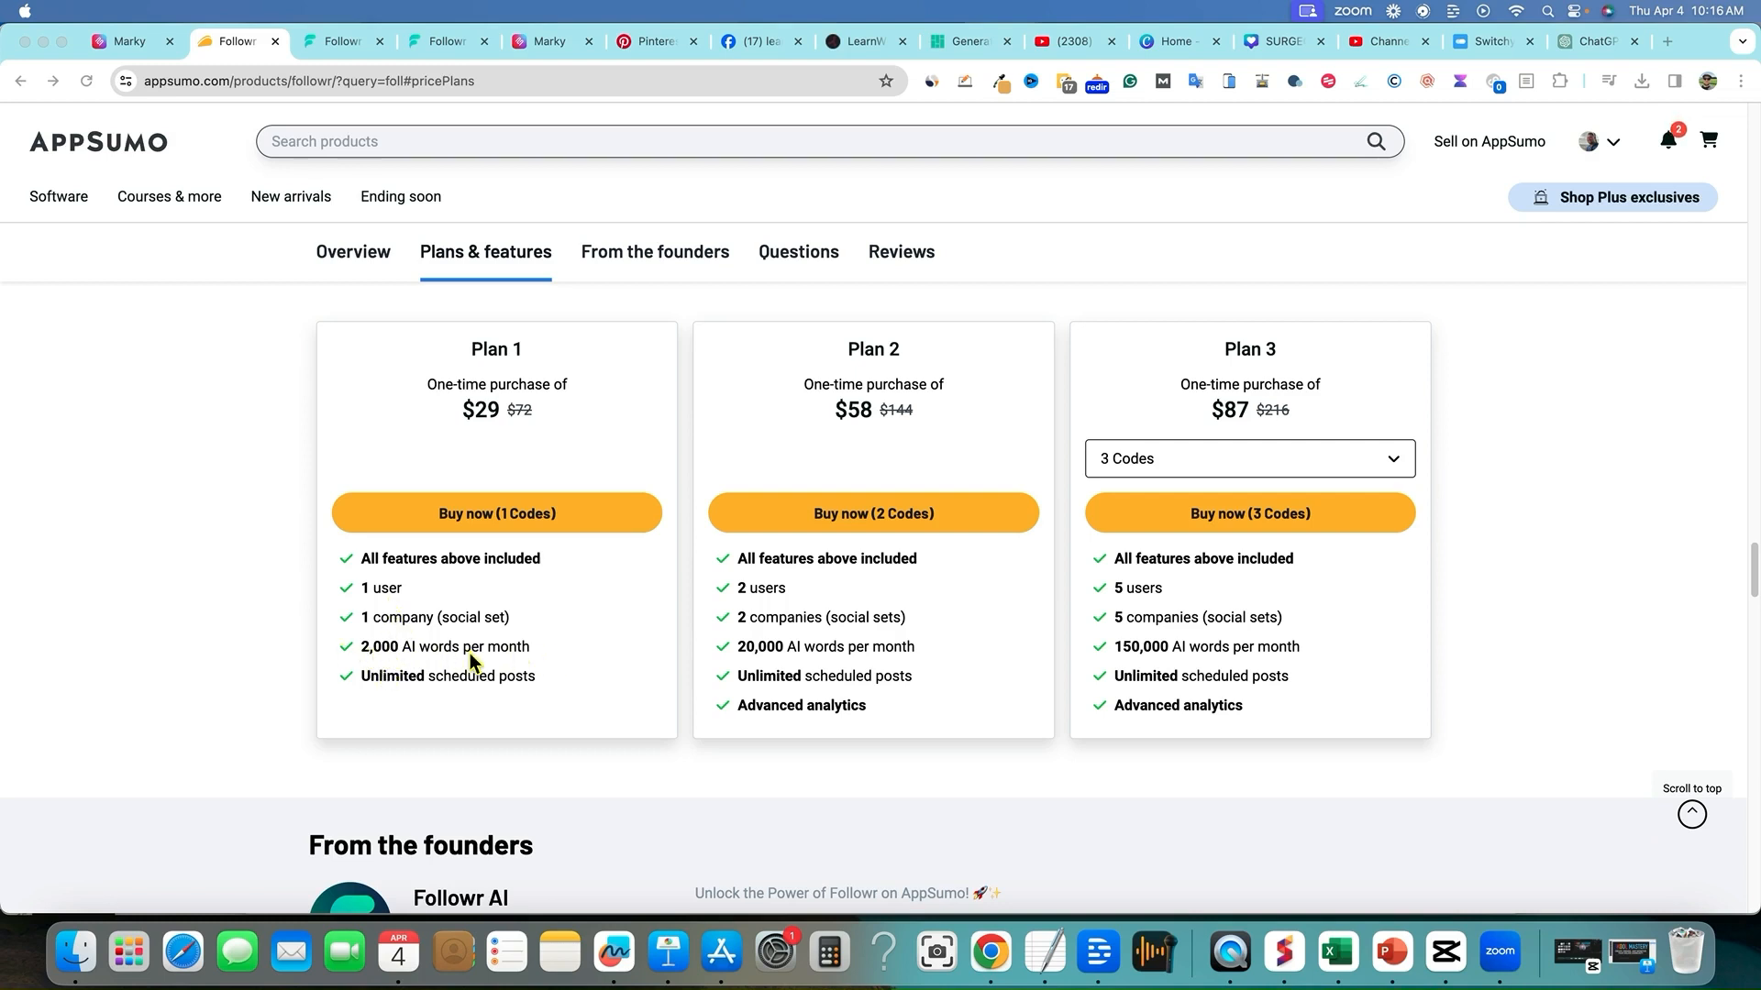
scroll(522, 611, "down", 2)
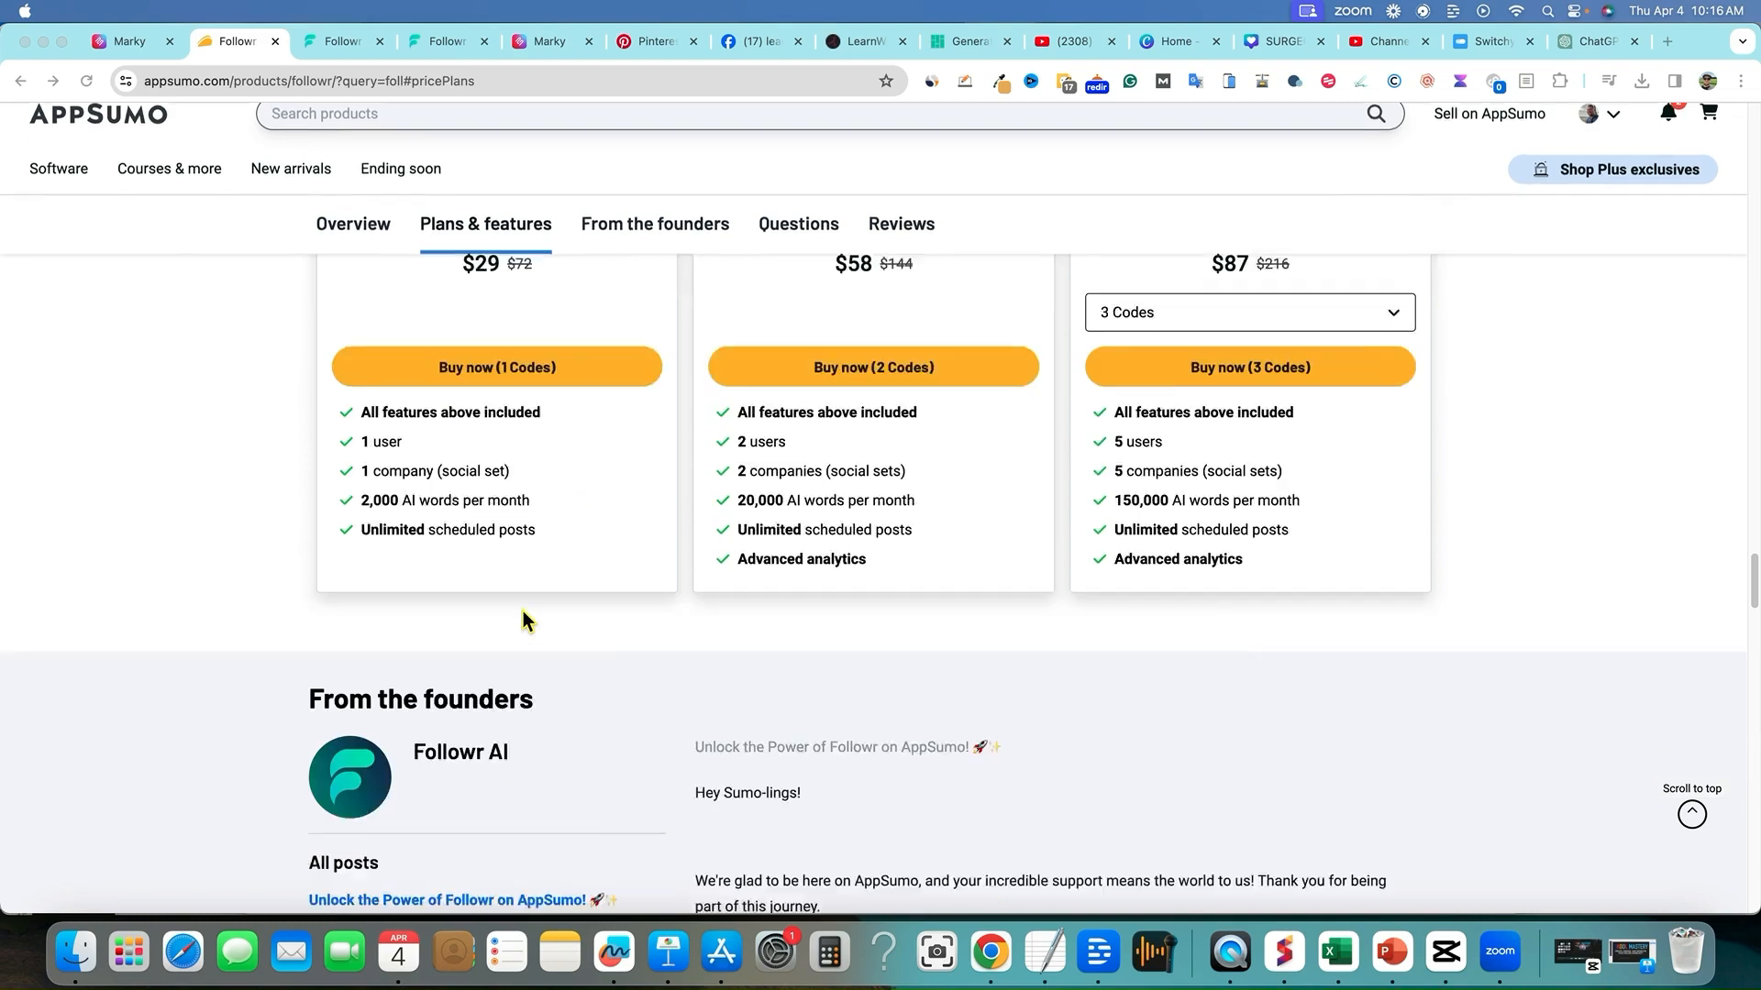
scroll(523, 610, "up", 1)
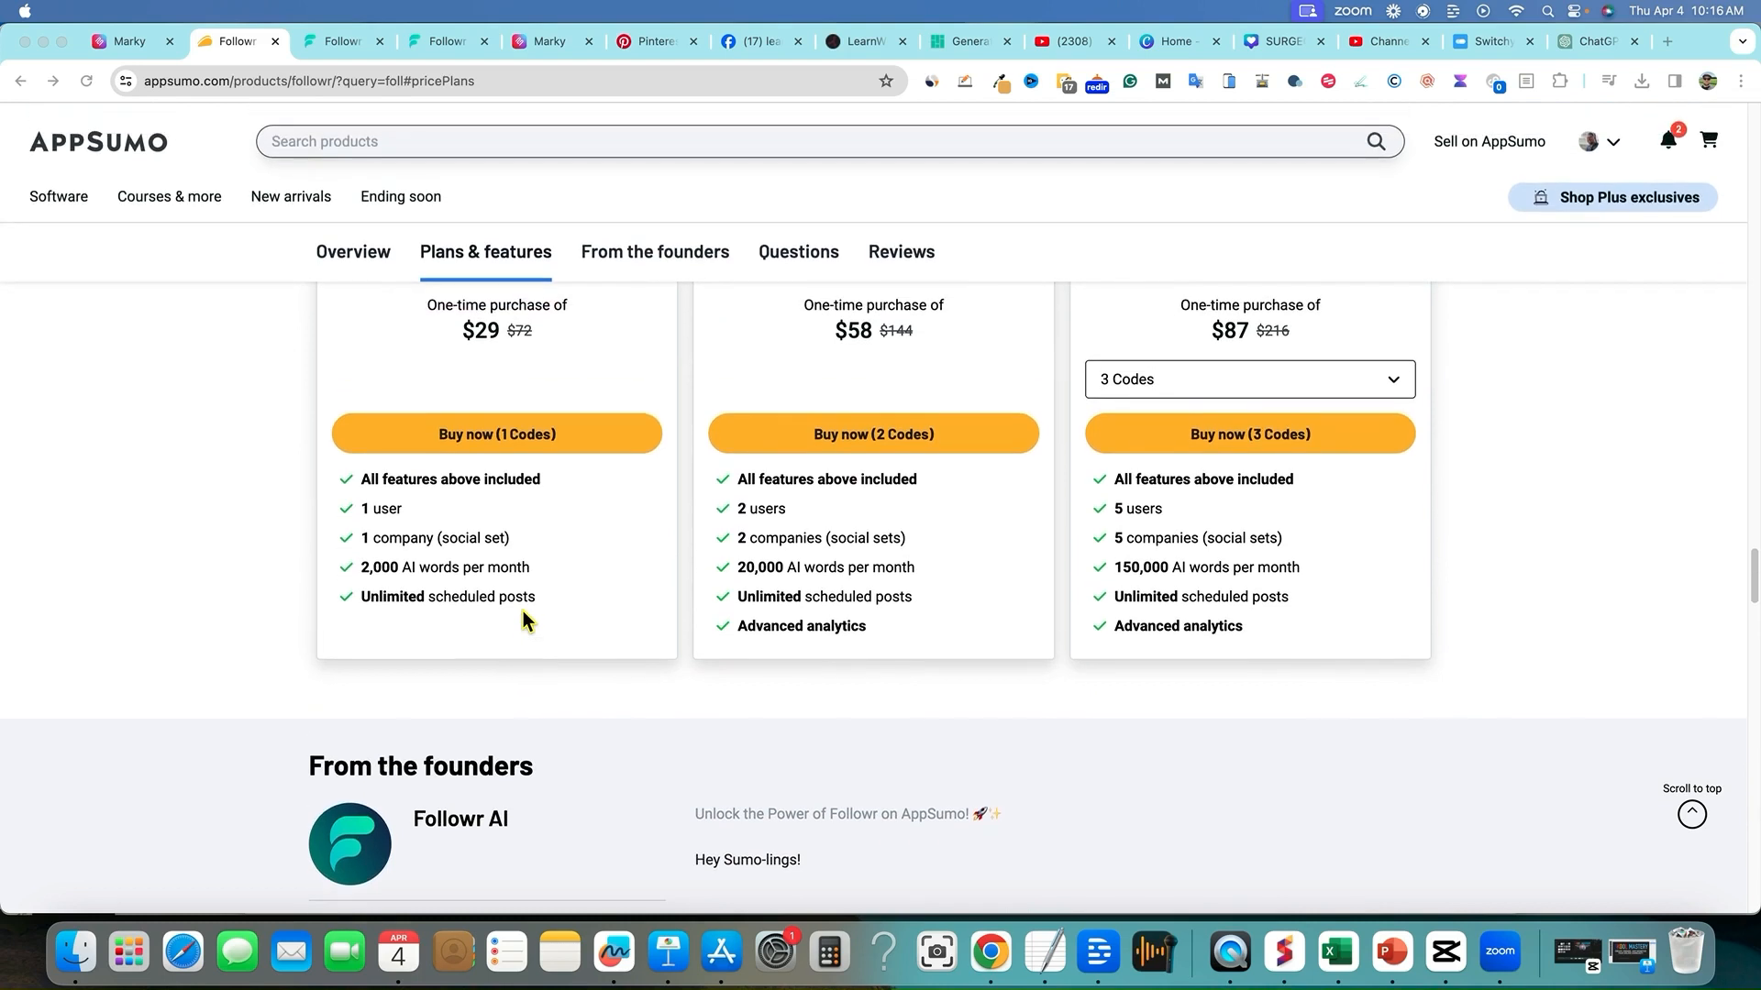
- Examine the Followr deal overview on AppSumo for its AI features, integrations and supported social networks
left_click(444, 41)
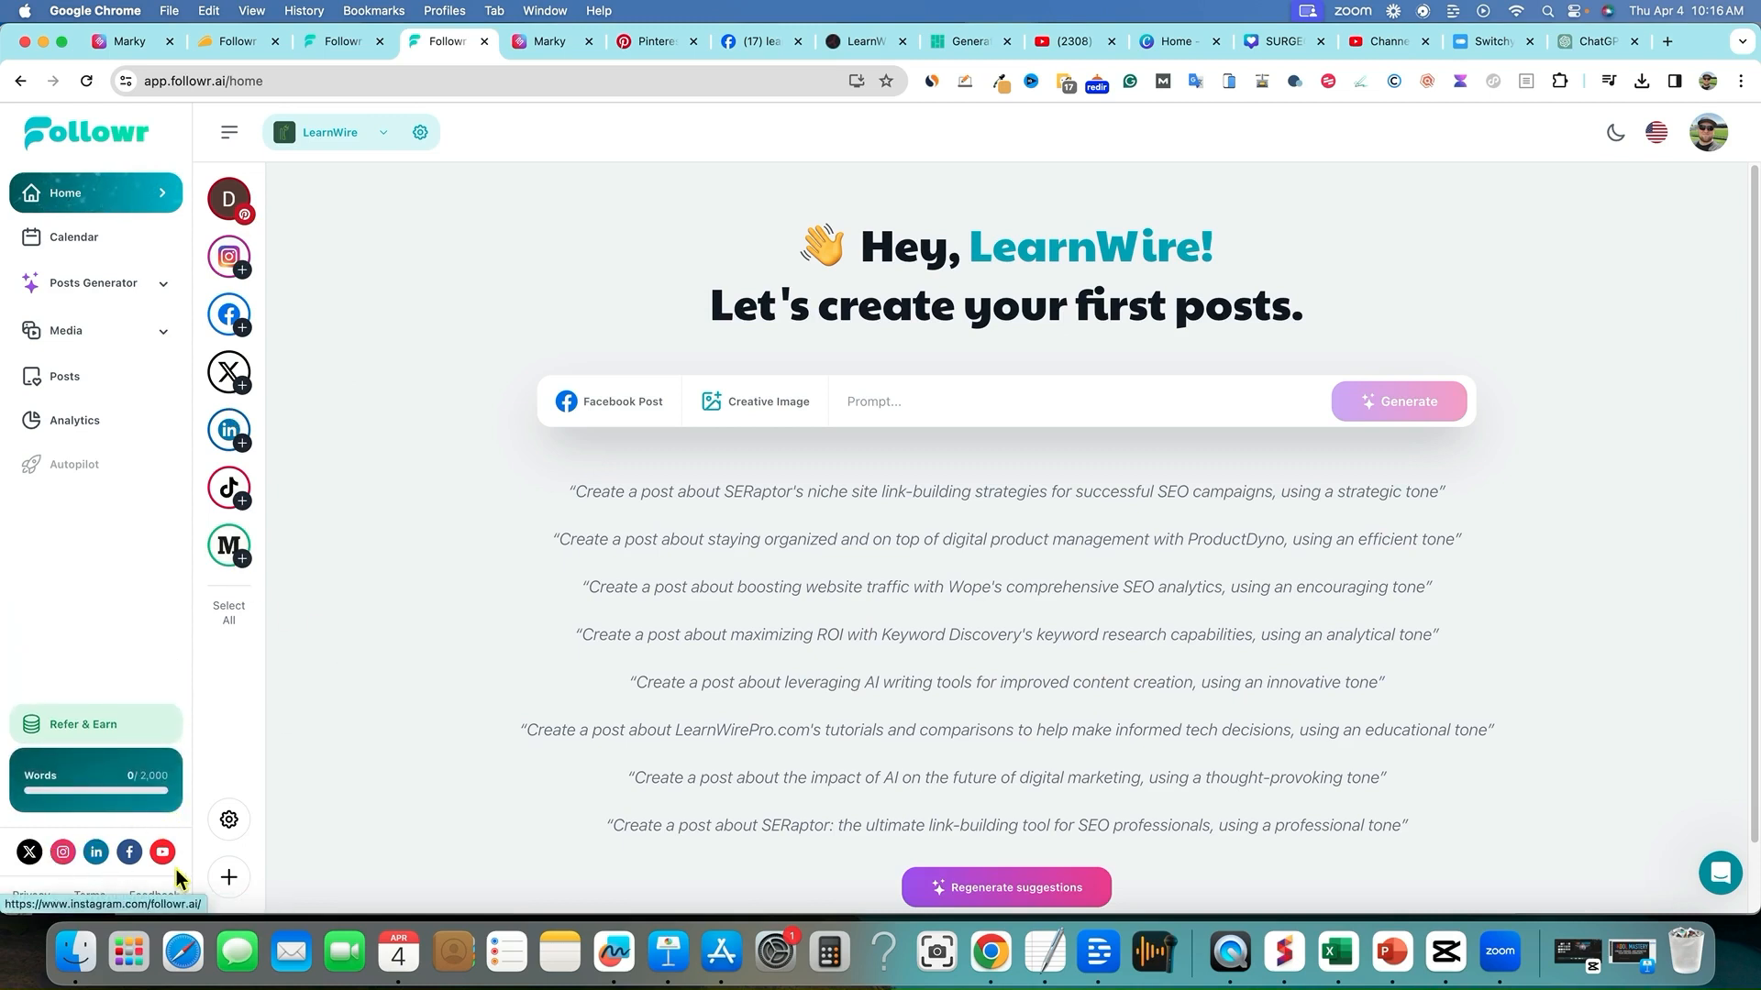
left_click(224, 44)
scroll(587, 555, "up", 3)
scroll(610, 558, "up", 5)
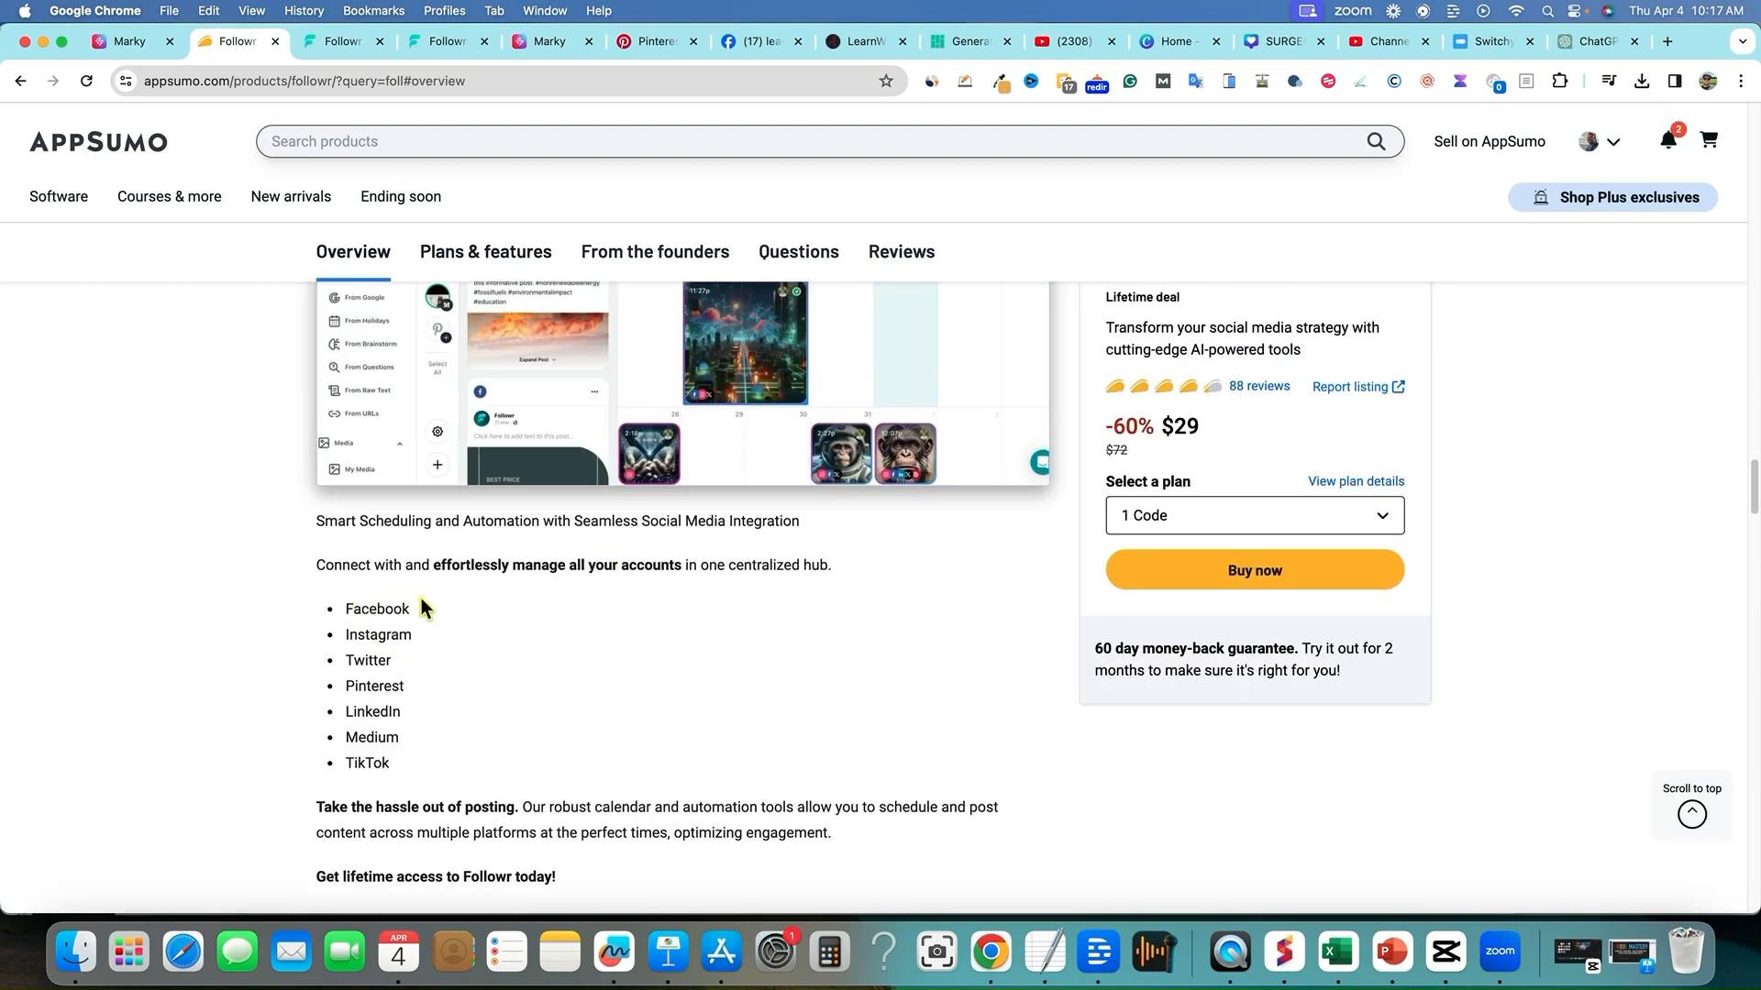
scroll(484, 621, "down", 15)
scroll(487, 623, "up", 15)
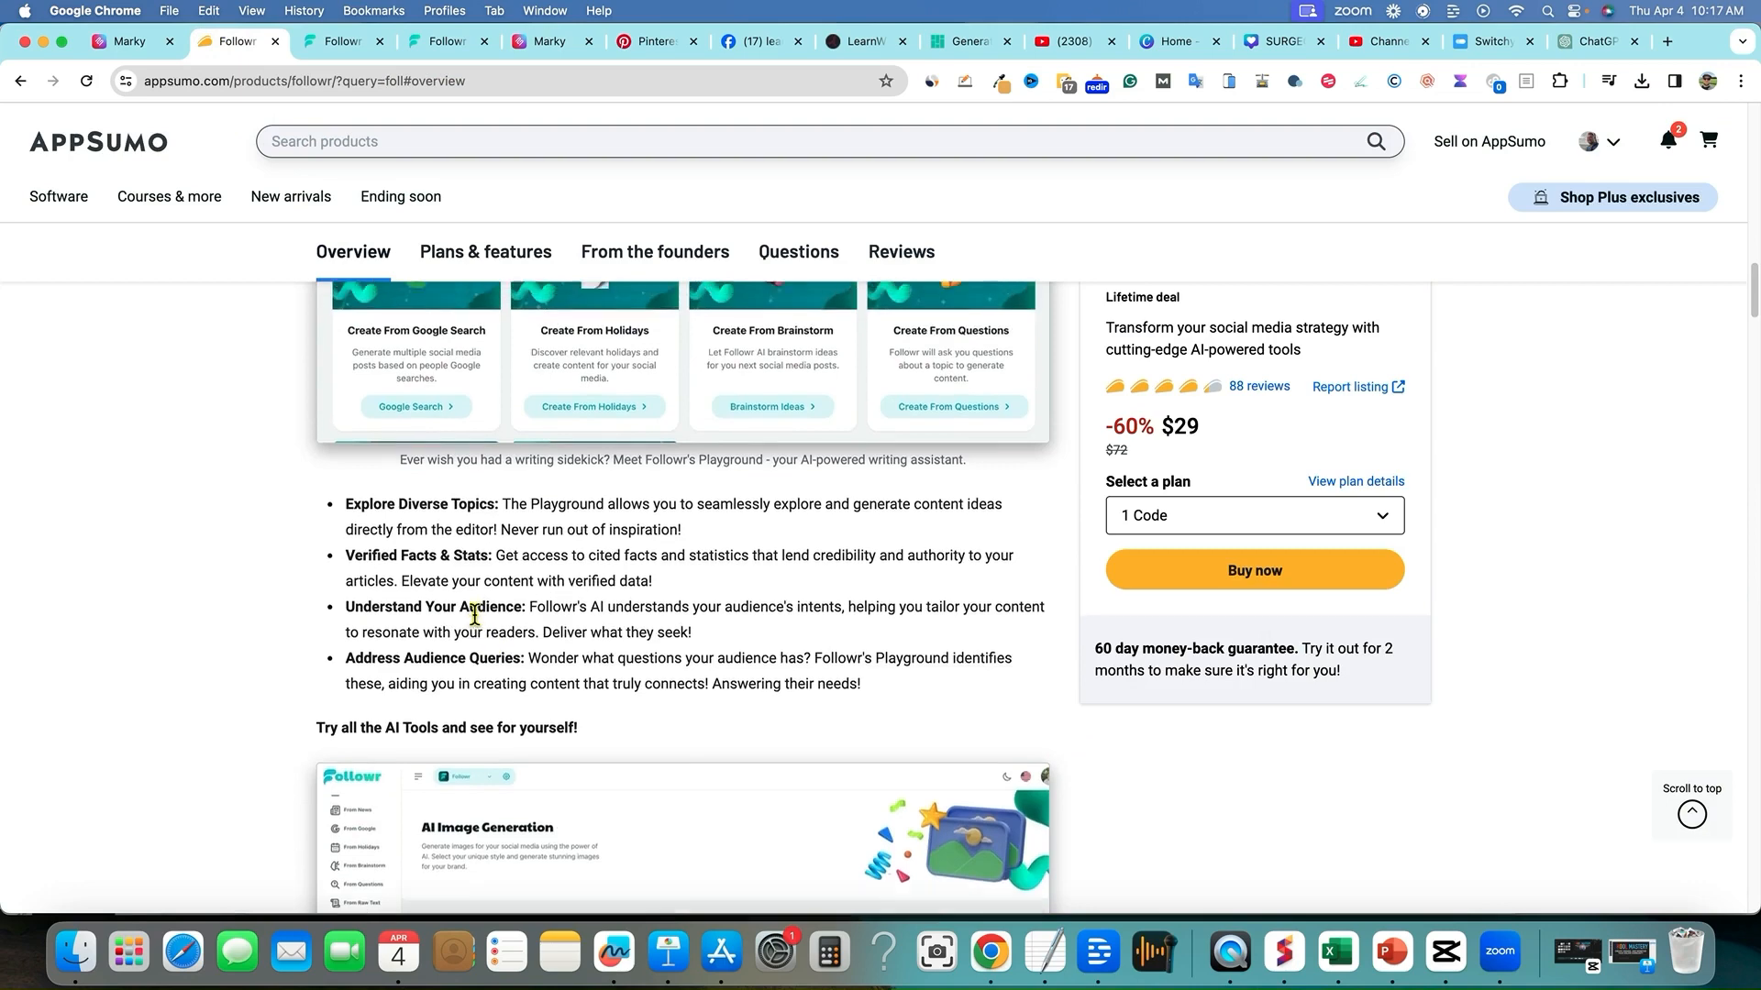
scroll(469, 623, "down", 1)
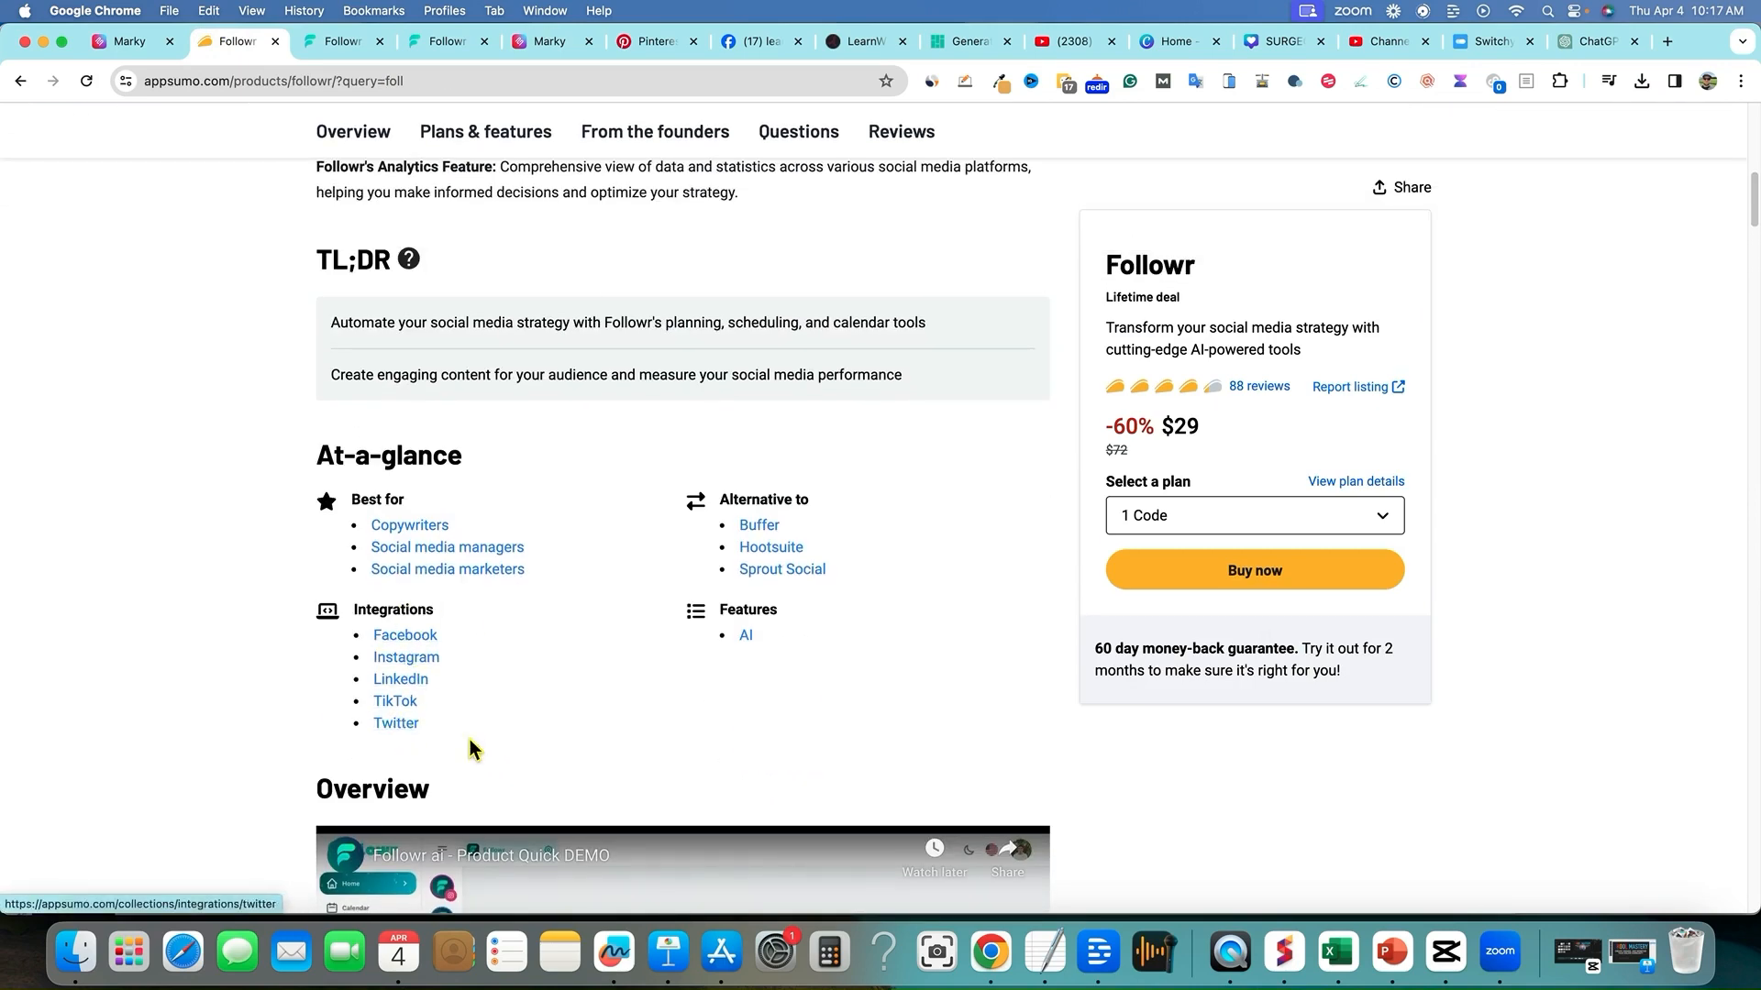
scroll(811, 758, "down", 15)
scroll(580, 672, "down", 15)
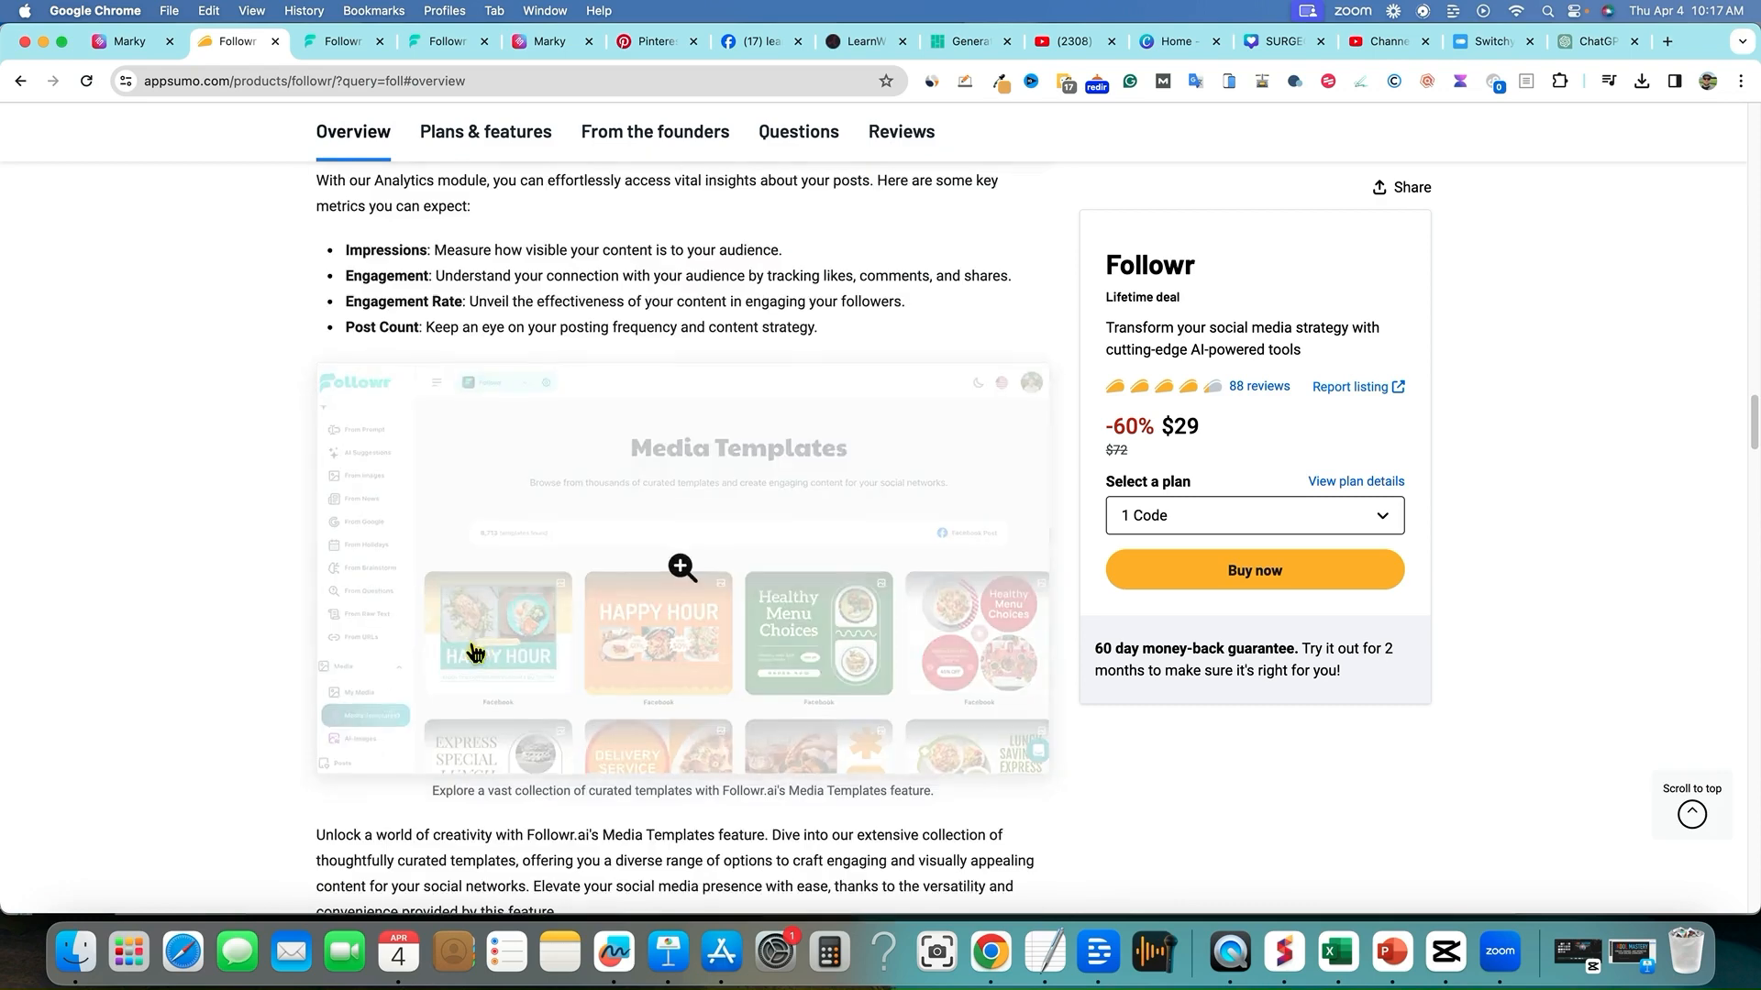
scroll(379, 561, "up", 3)
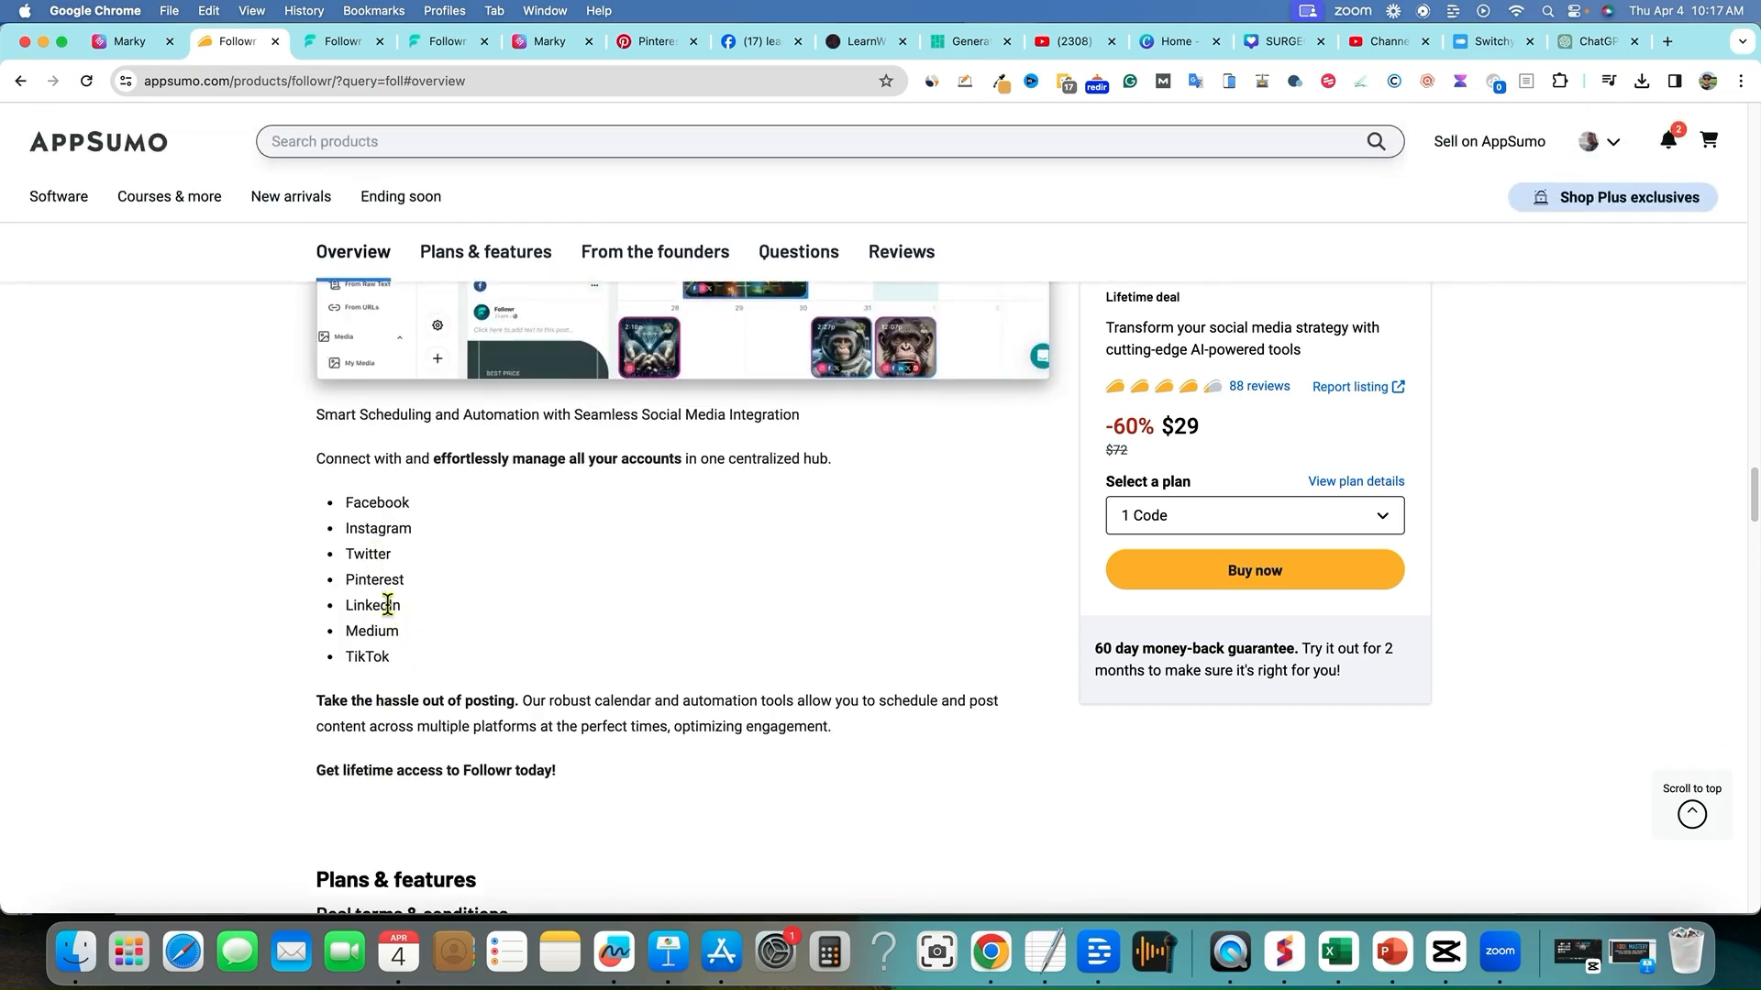
- Switch to the Followr app, set the post type to Pinterest post and check the available image types
left_click(448, 41)
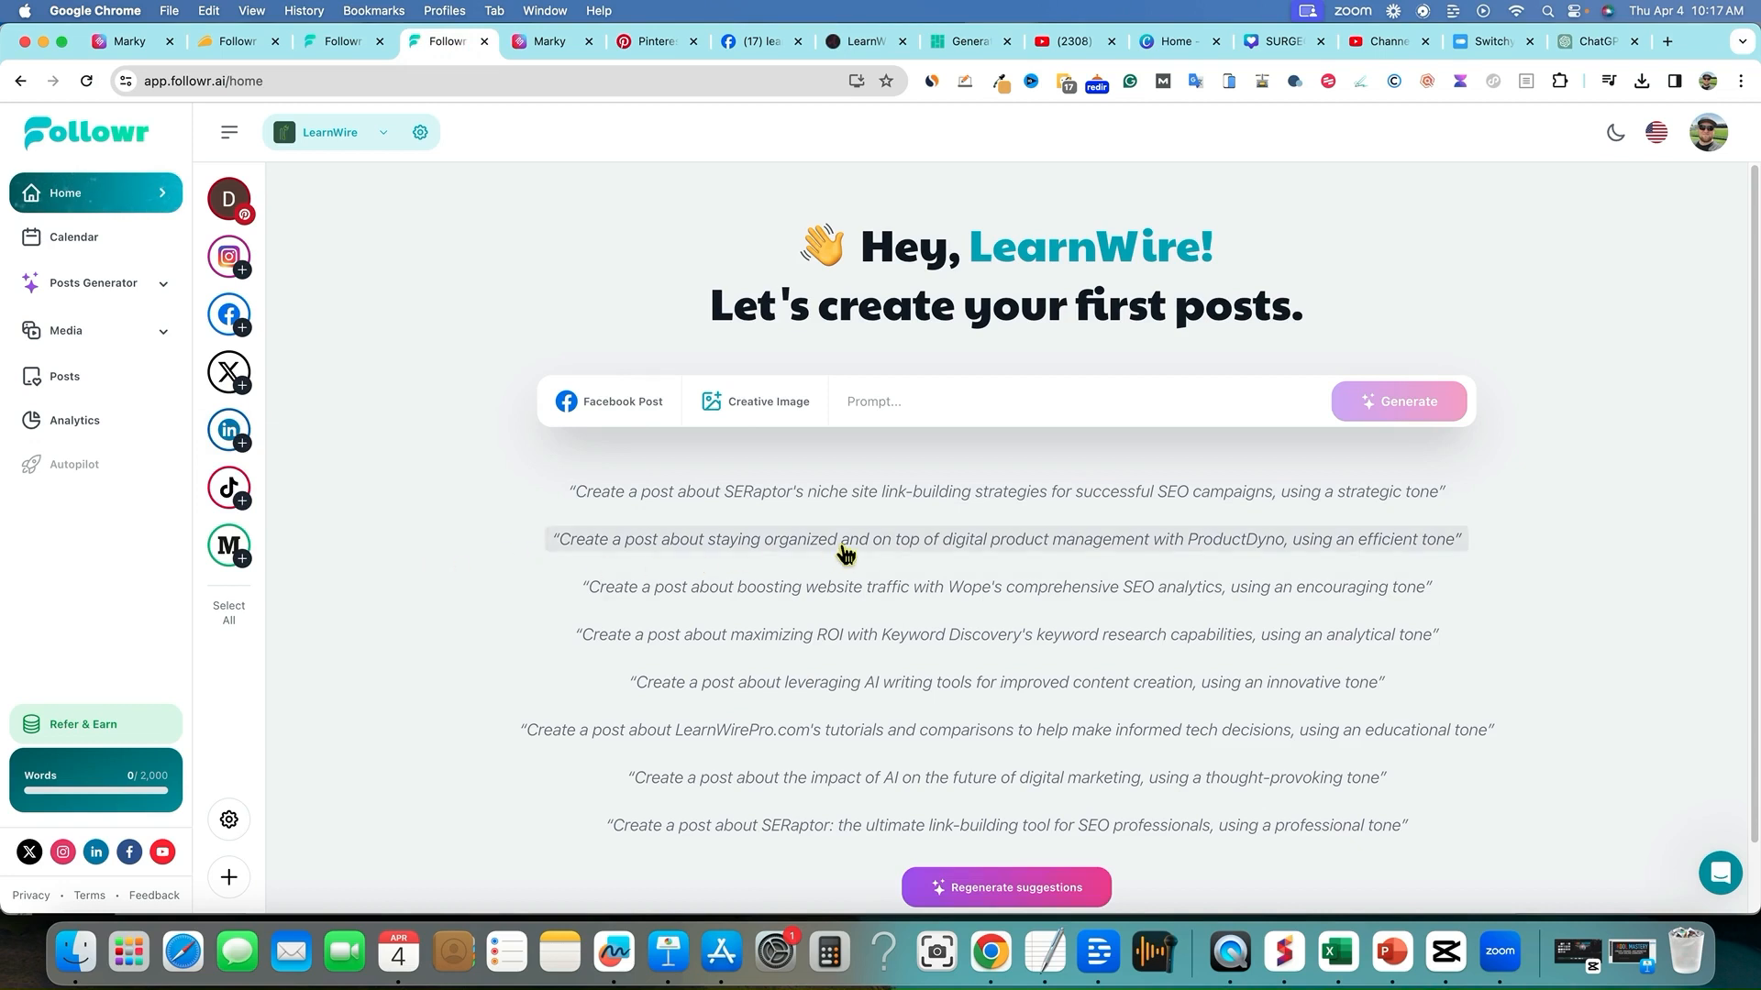
left_click(652, 411)
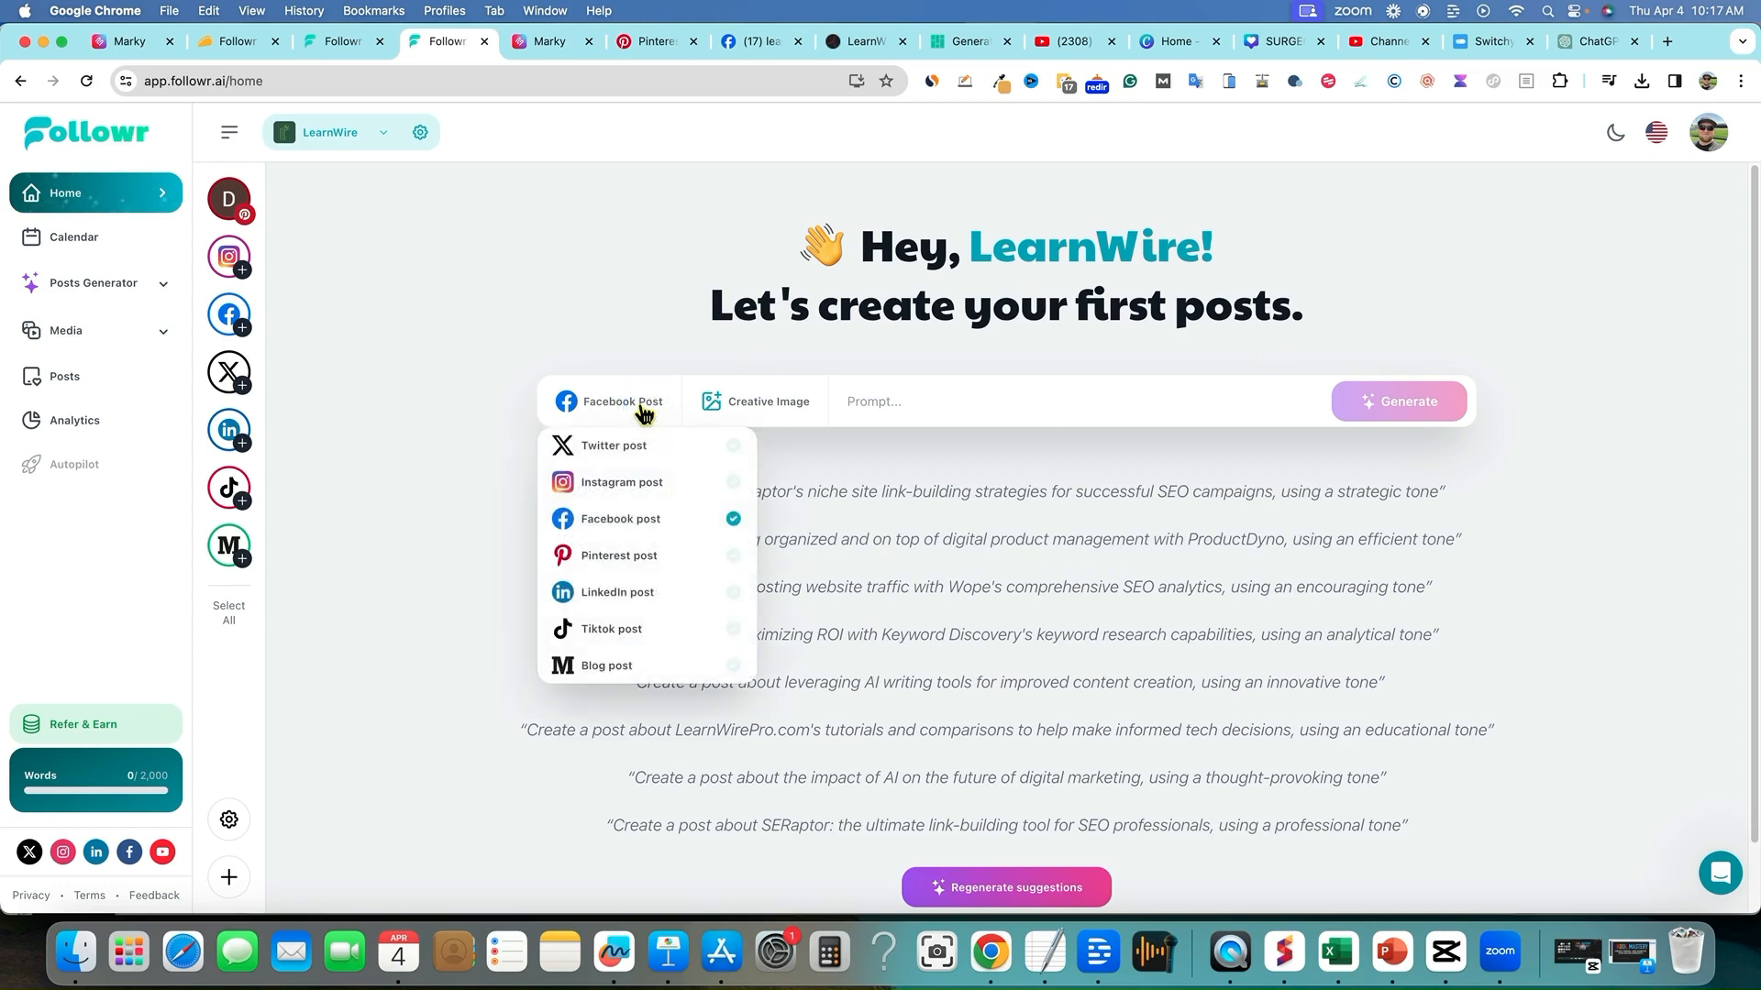
left_click(620, 555)
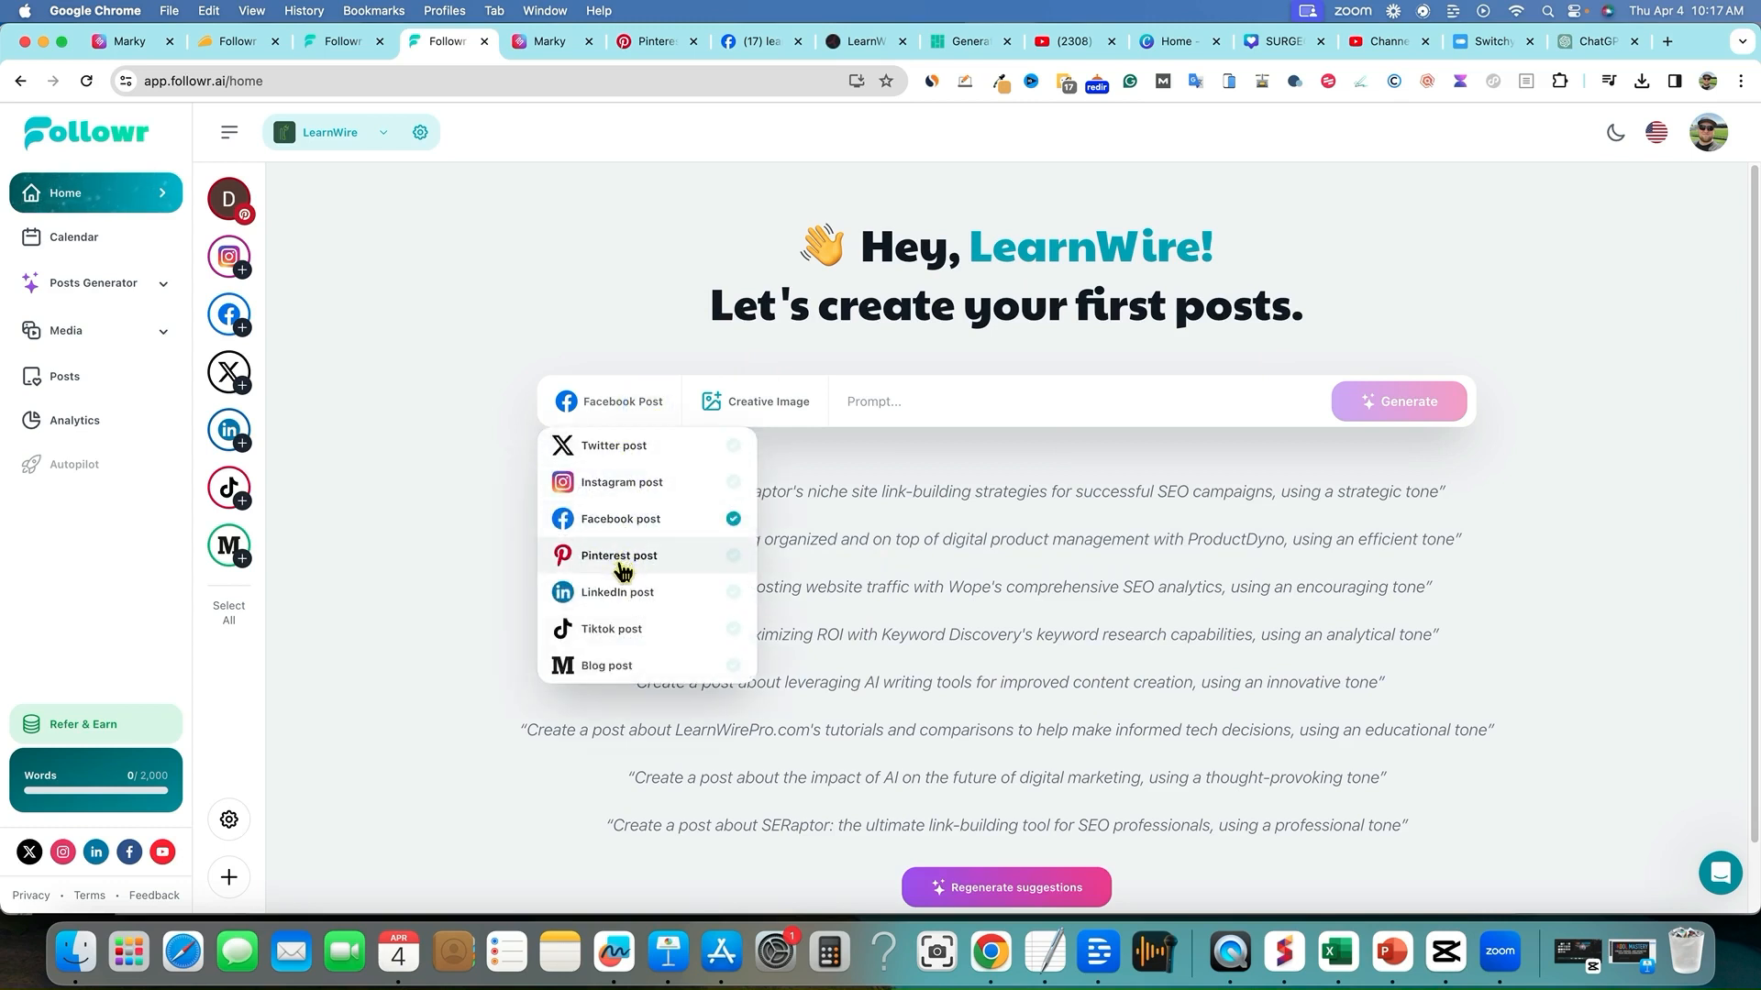
left_click(766, 409)
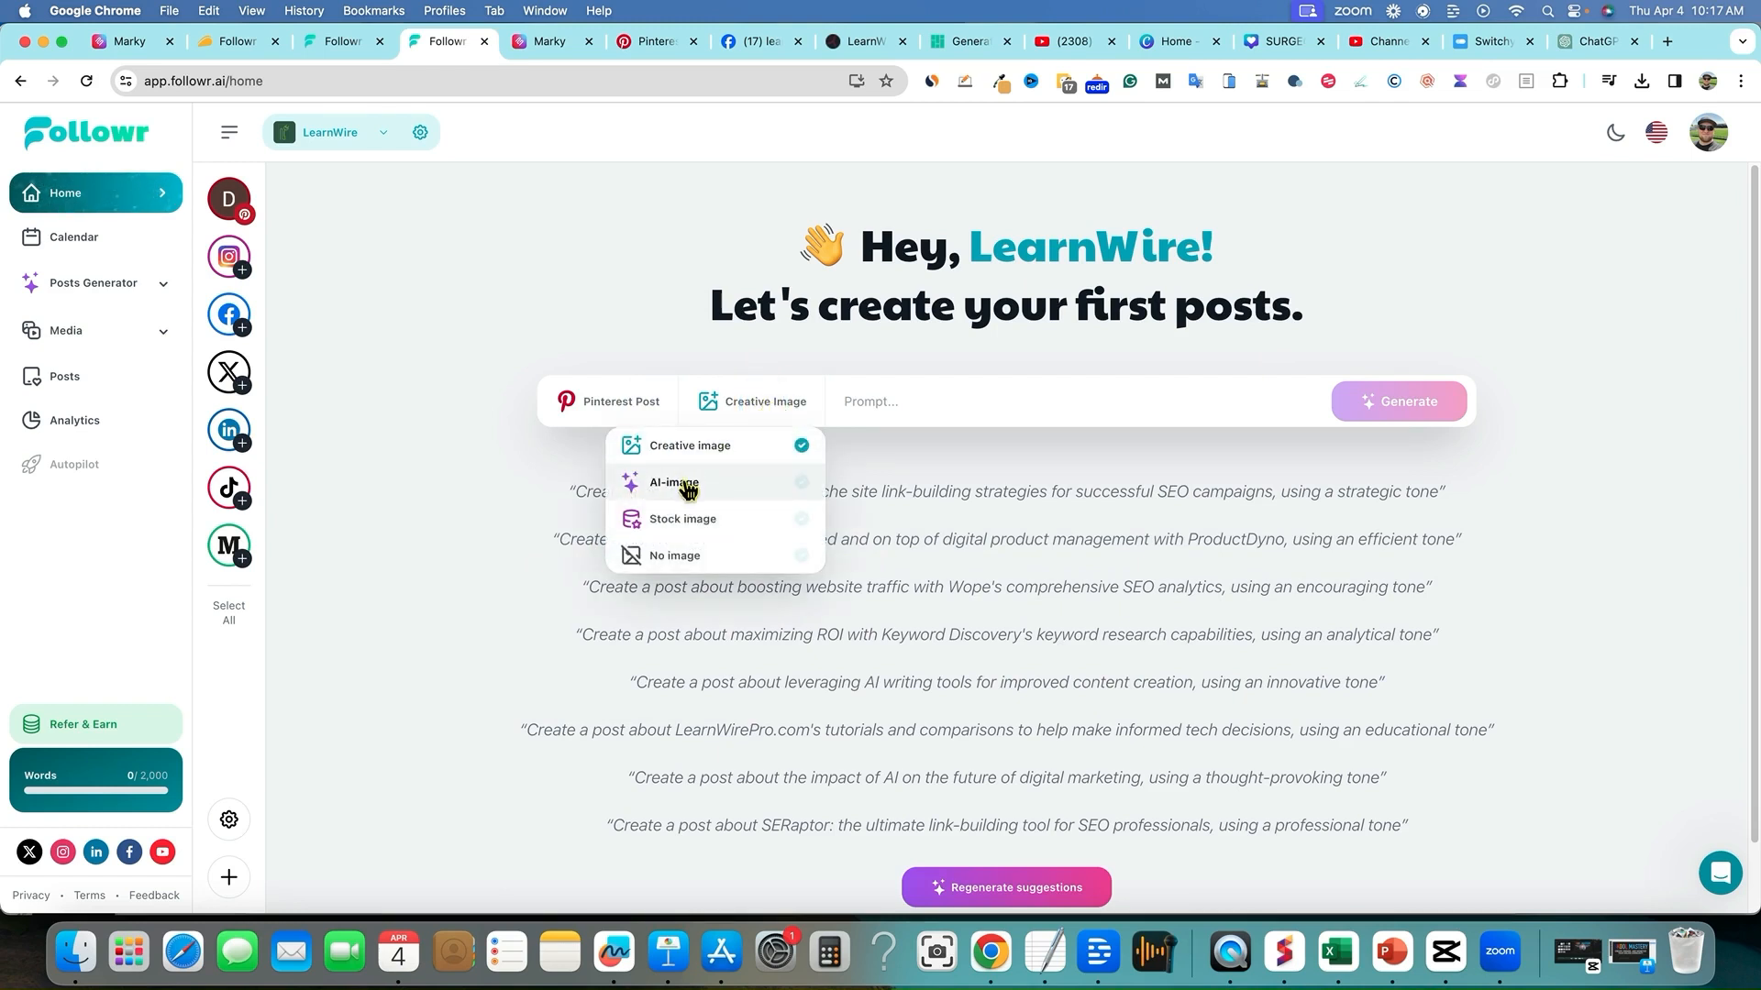
left_click(459, 506)
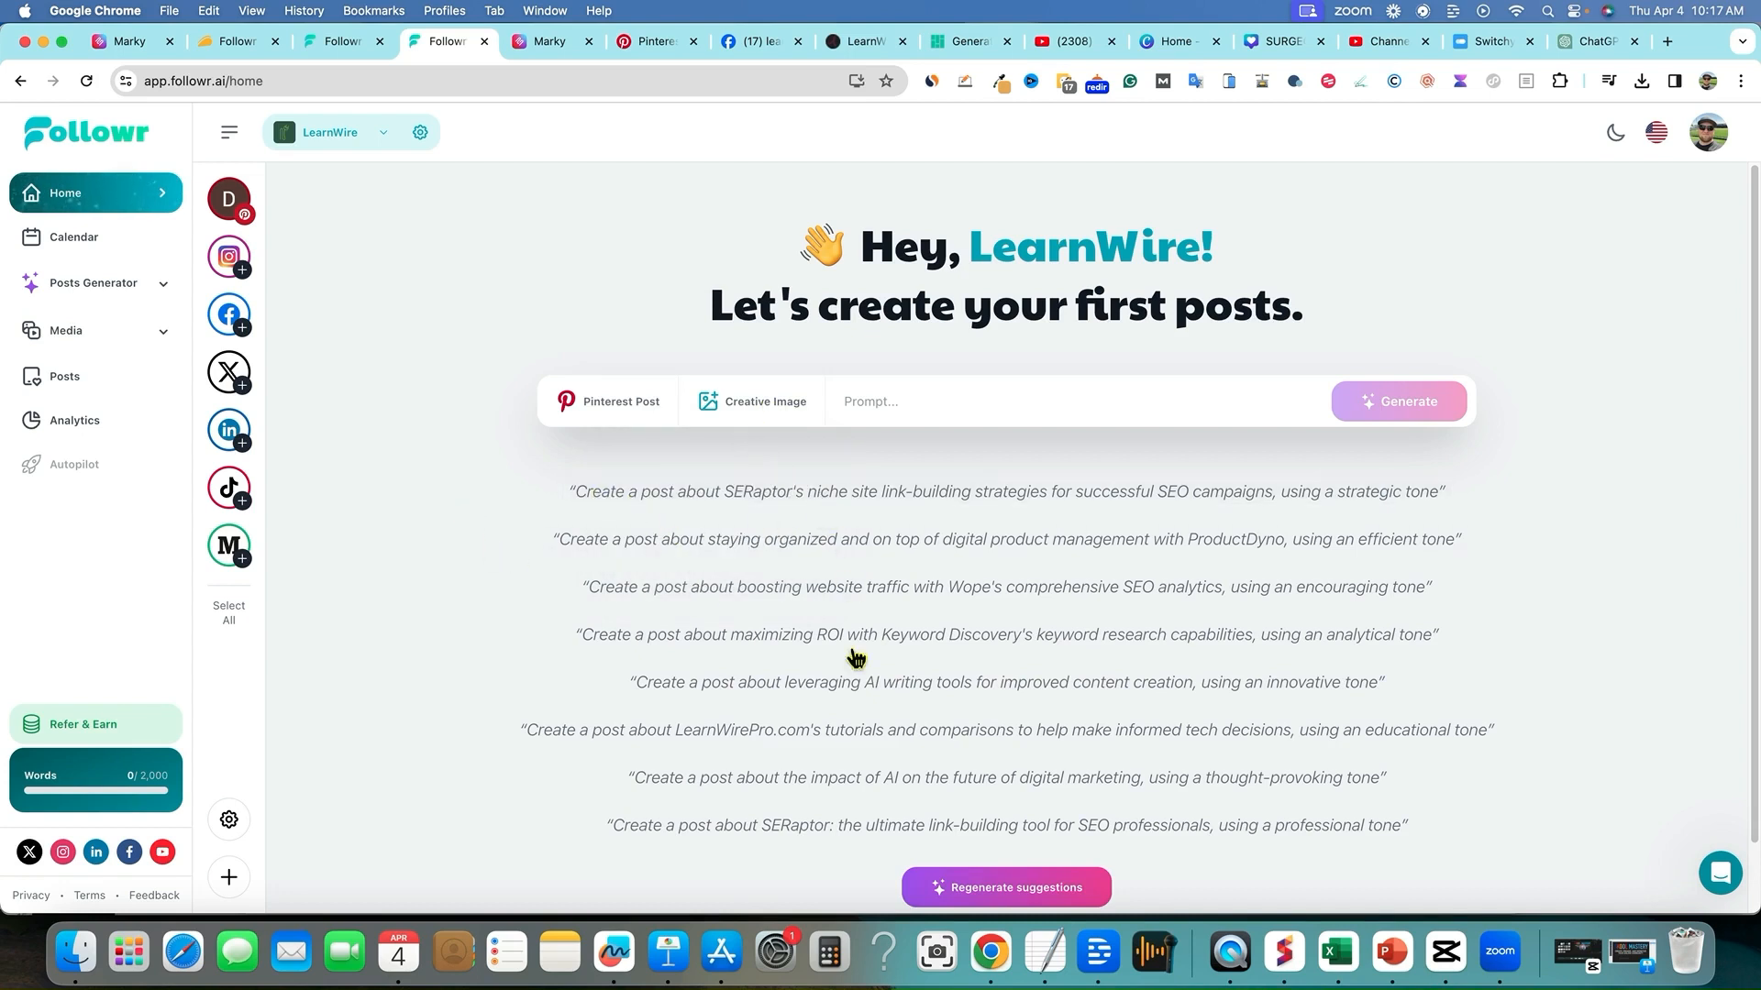
- Generate one Pinterest post with a creative image from the suggested prompt about leveraging AI writing tools, using an innovative tone
scroll(865, 802, "down", 2)
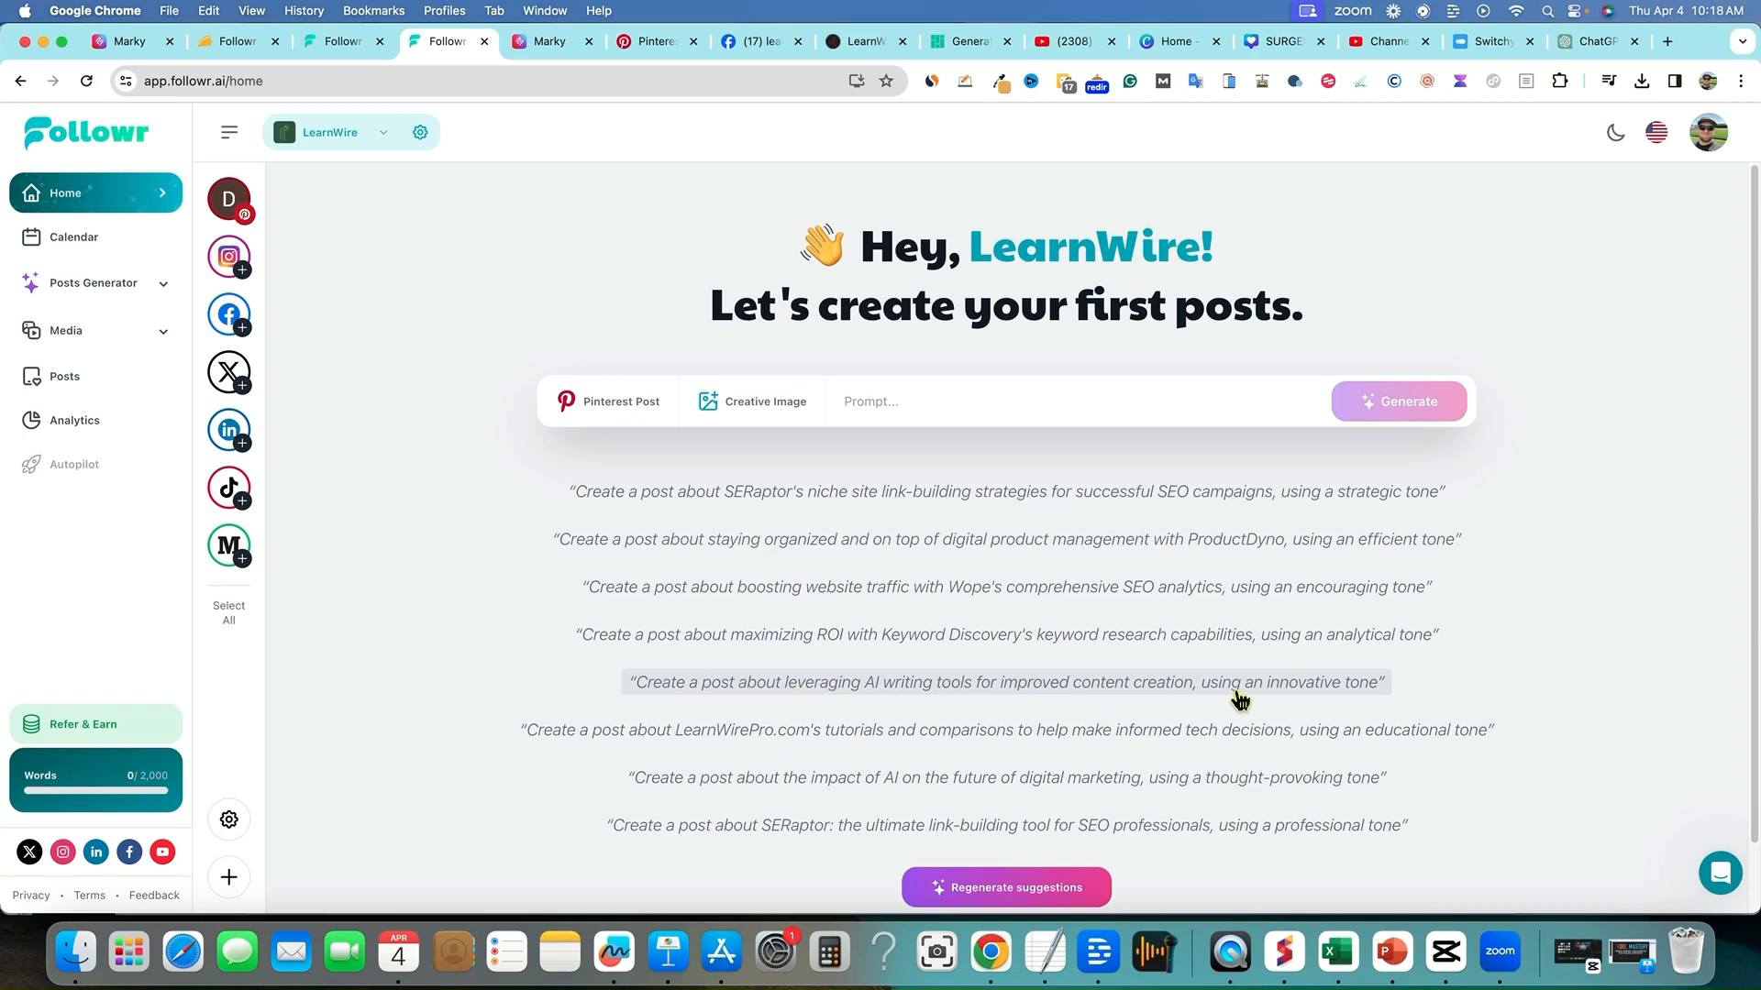
left_click(986, 684)
left_click(772, 403)
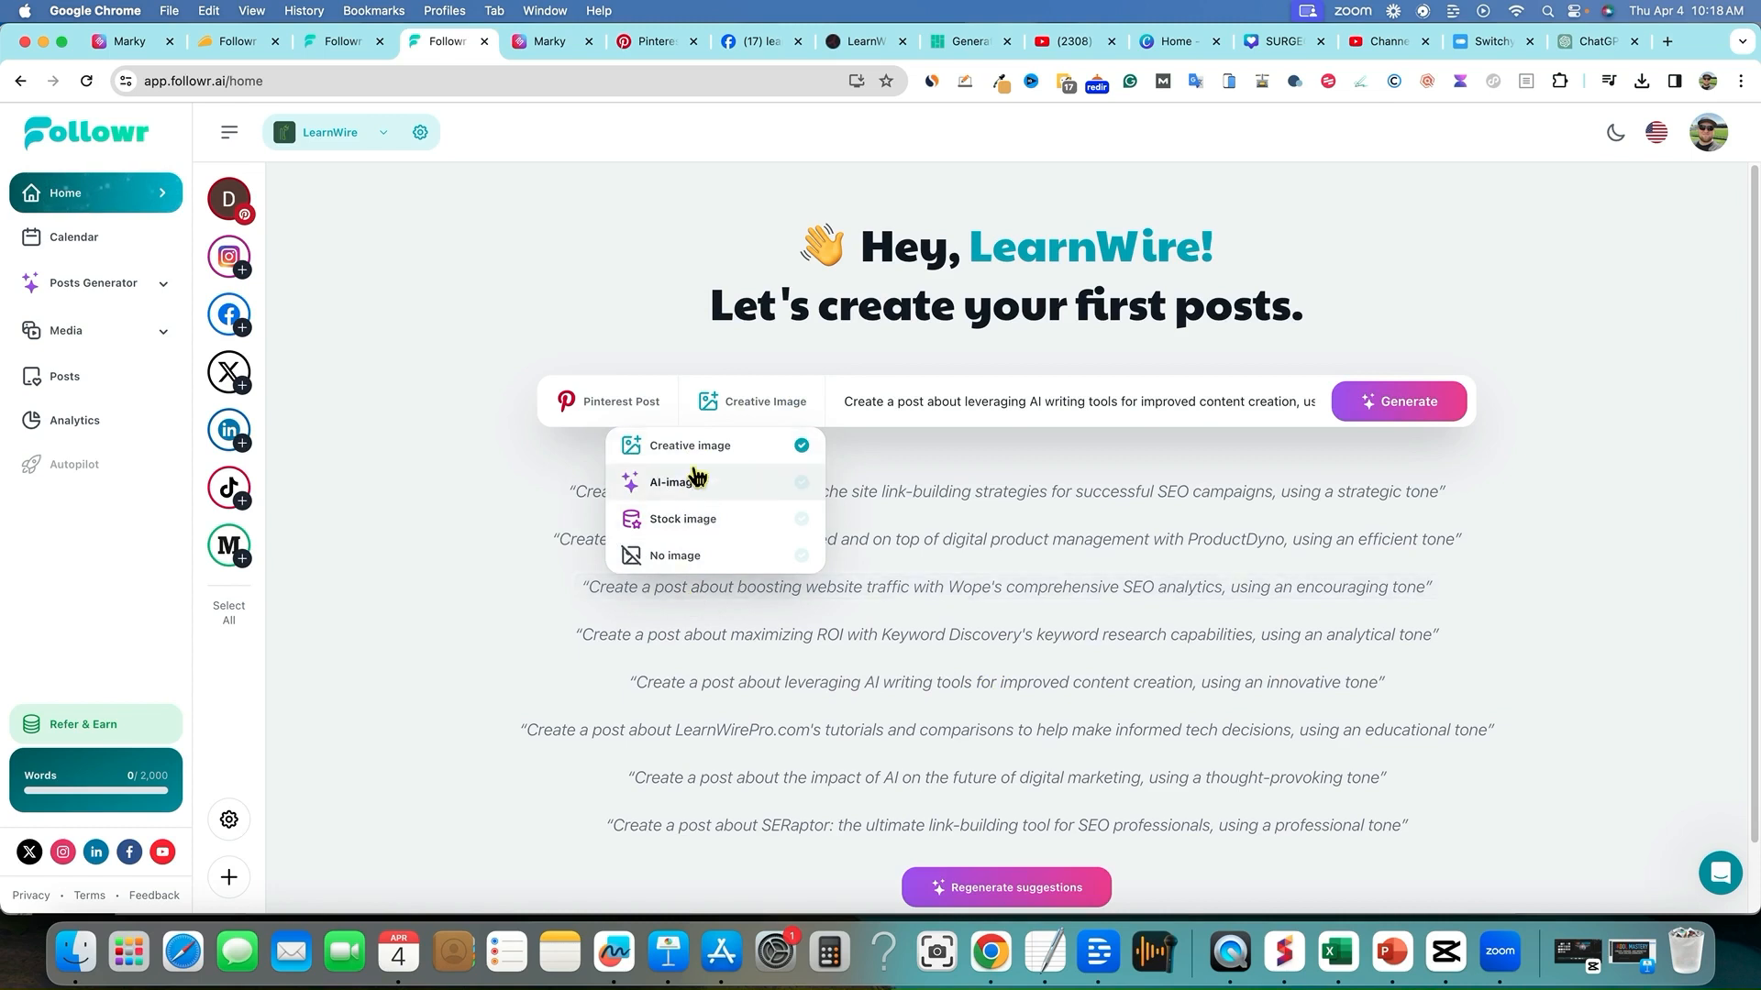
left_click(900, 450)
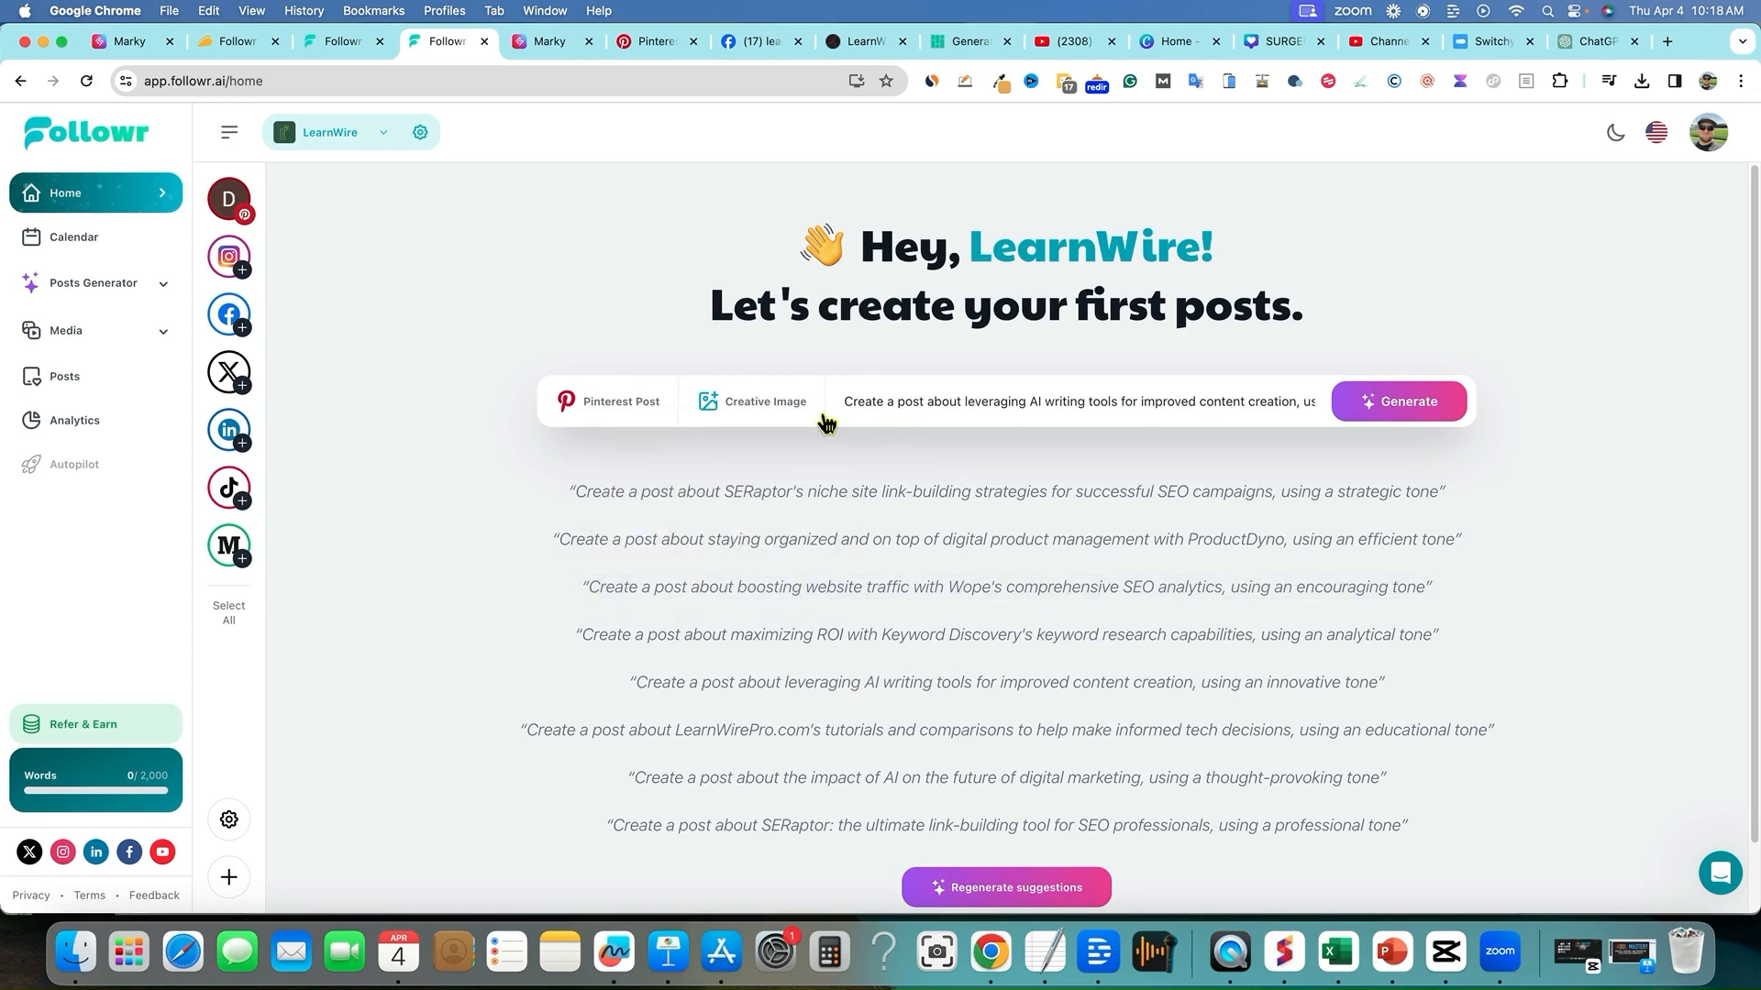
left_click(757, 400)
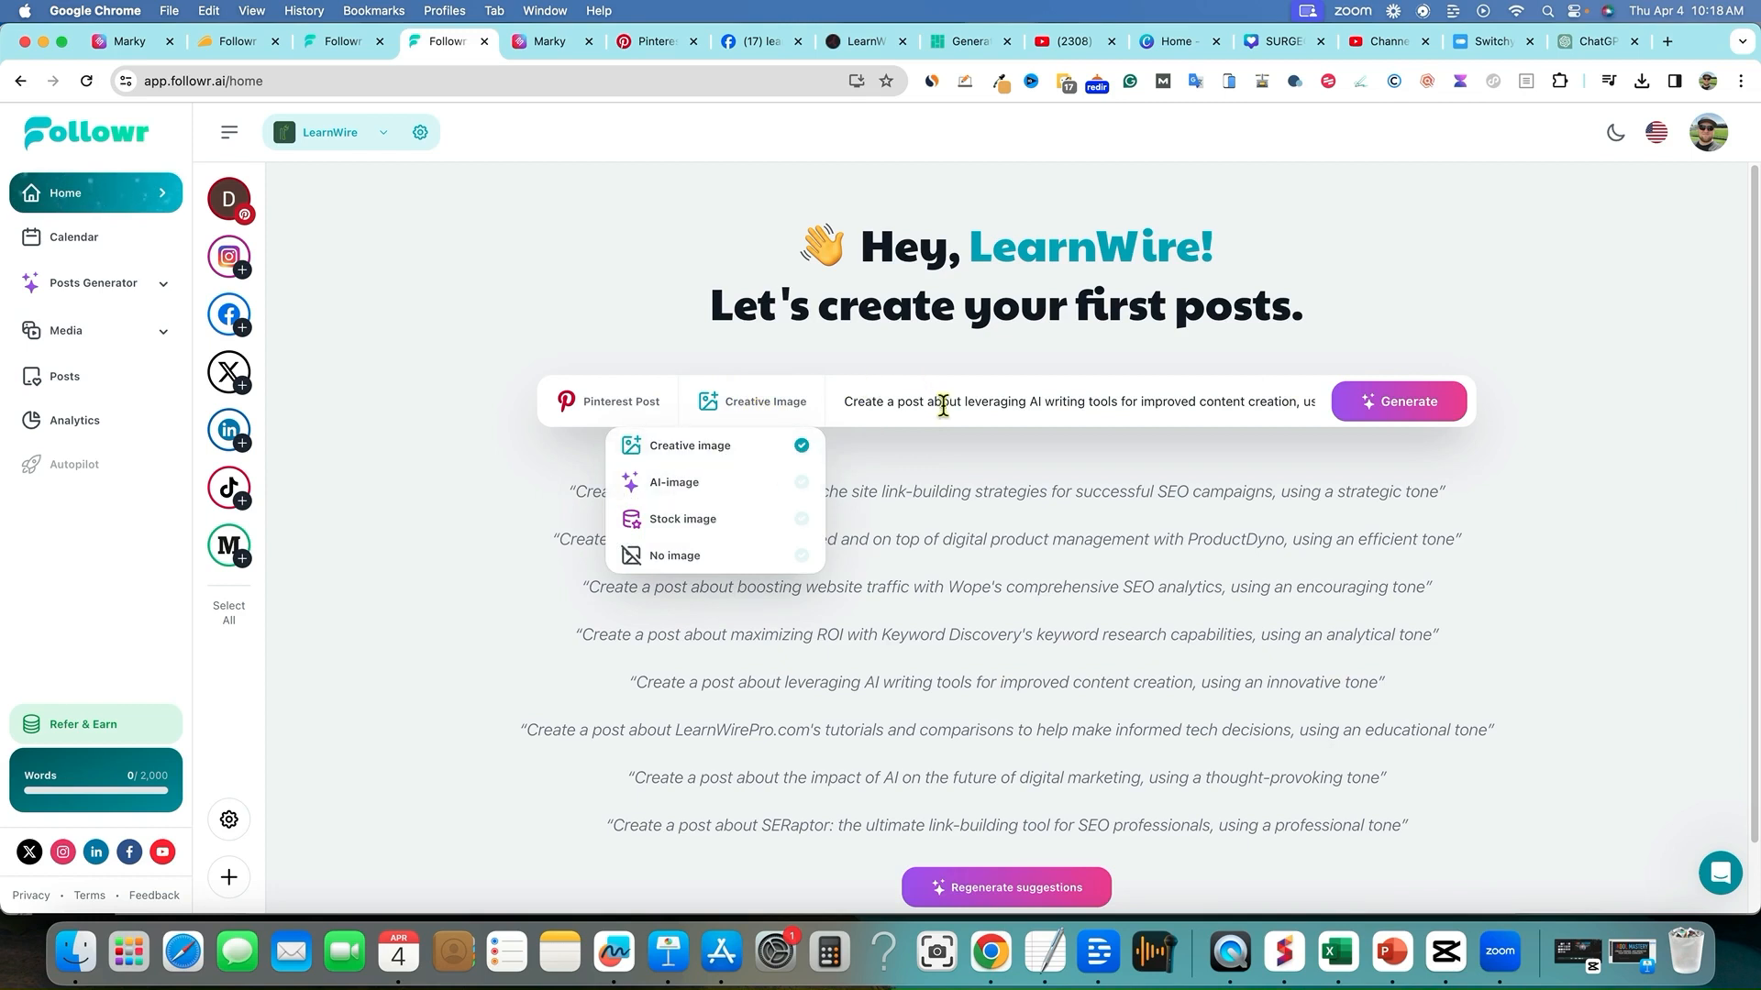
left_click(975, 452)
left_click(1396, 411)
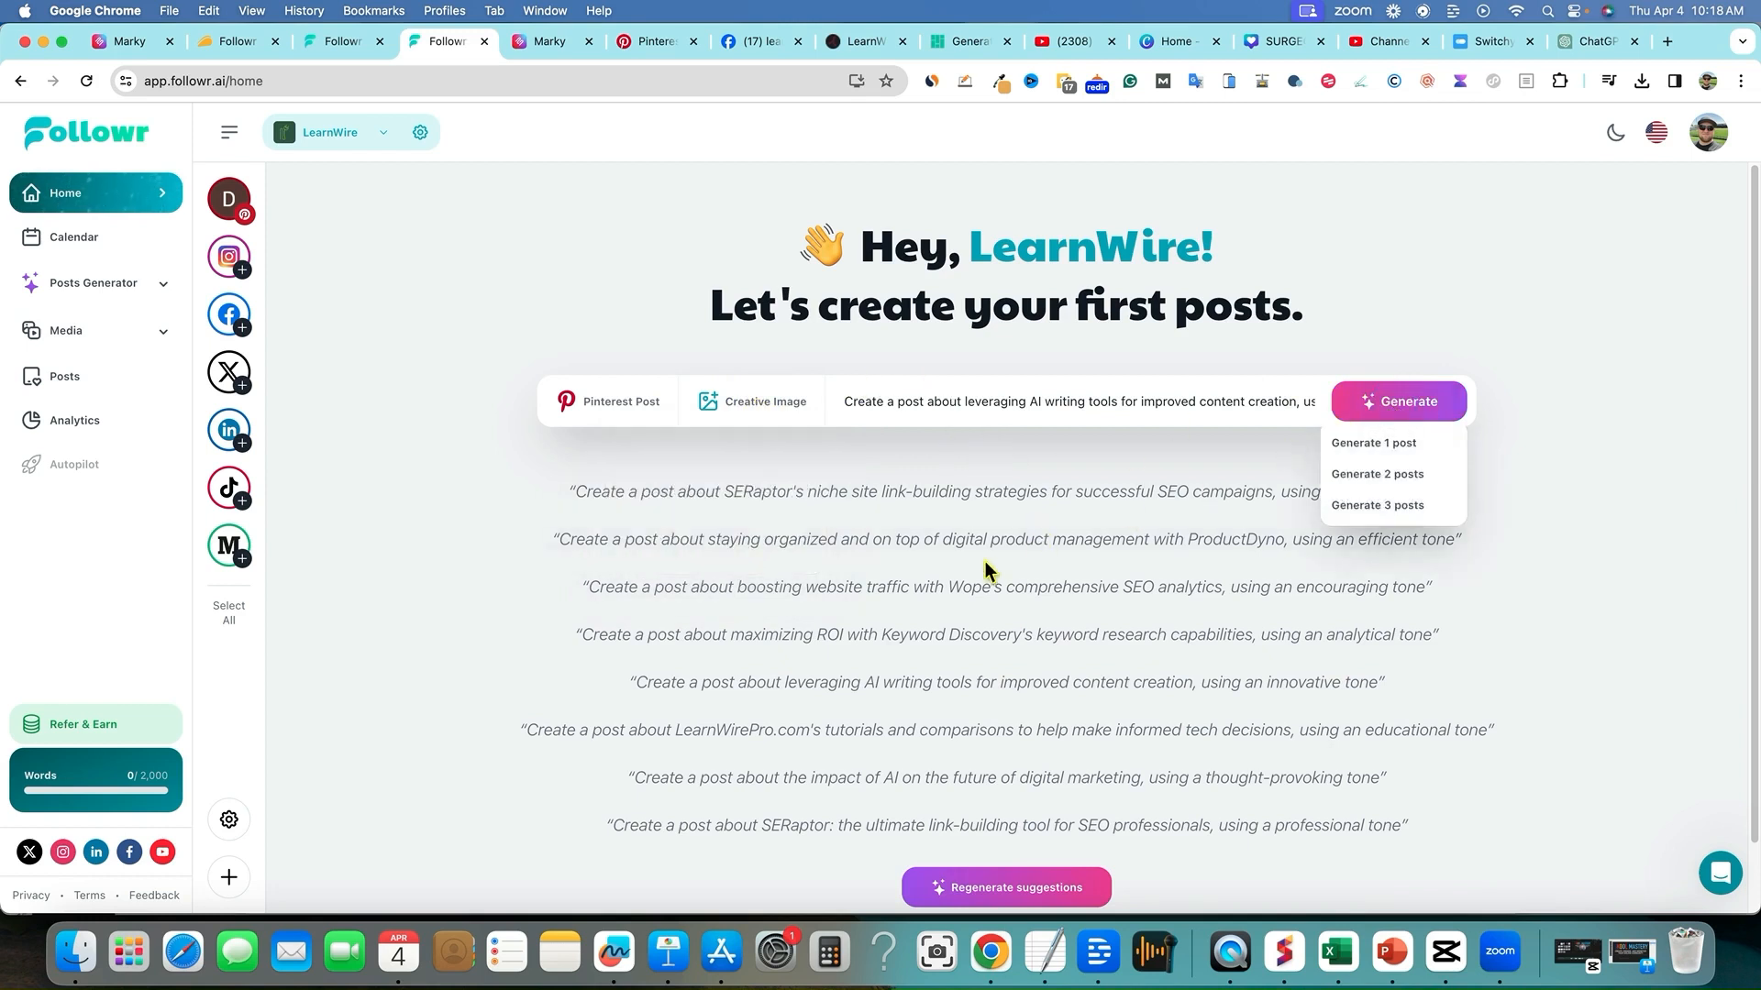
left_click(1366, 506)
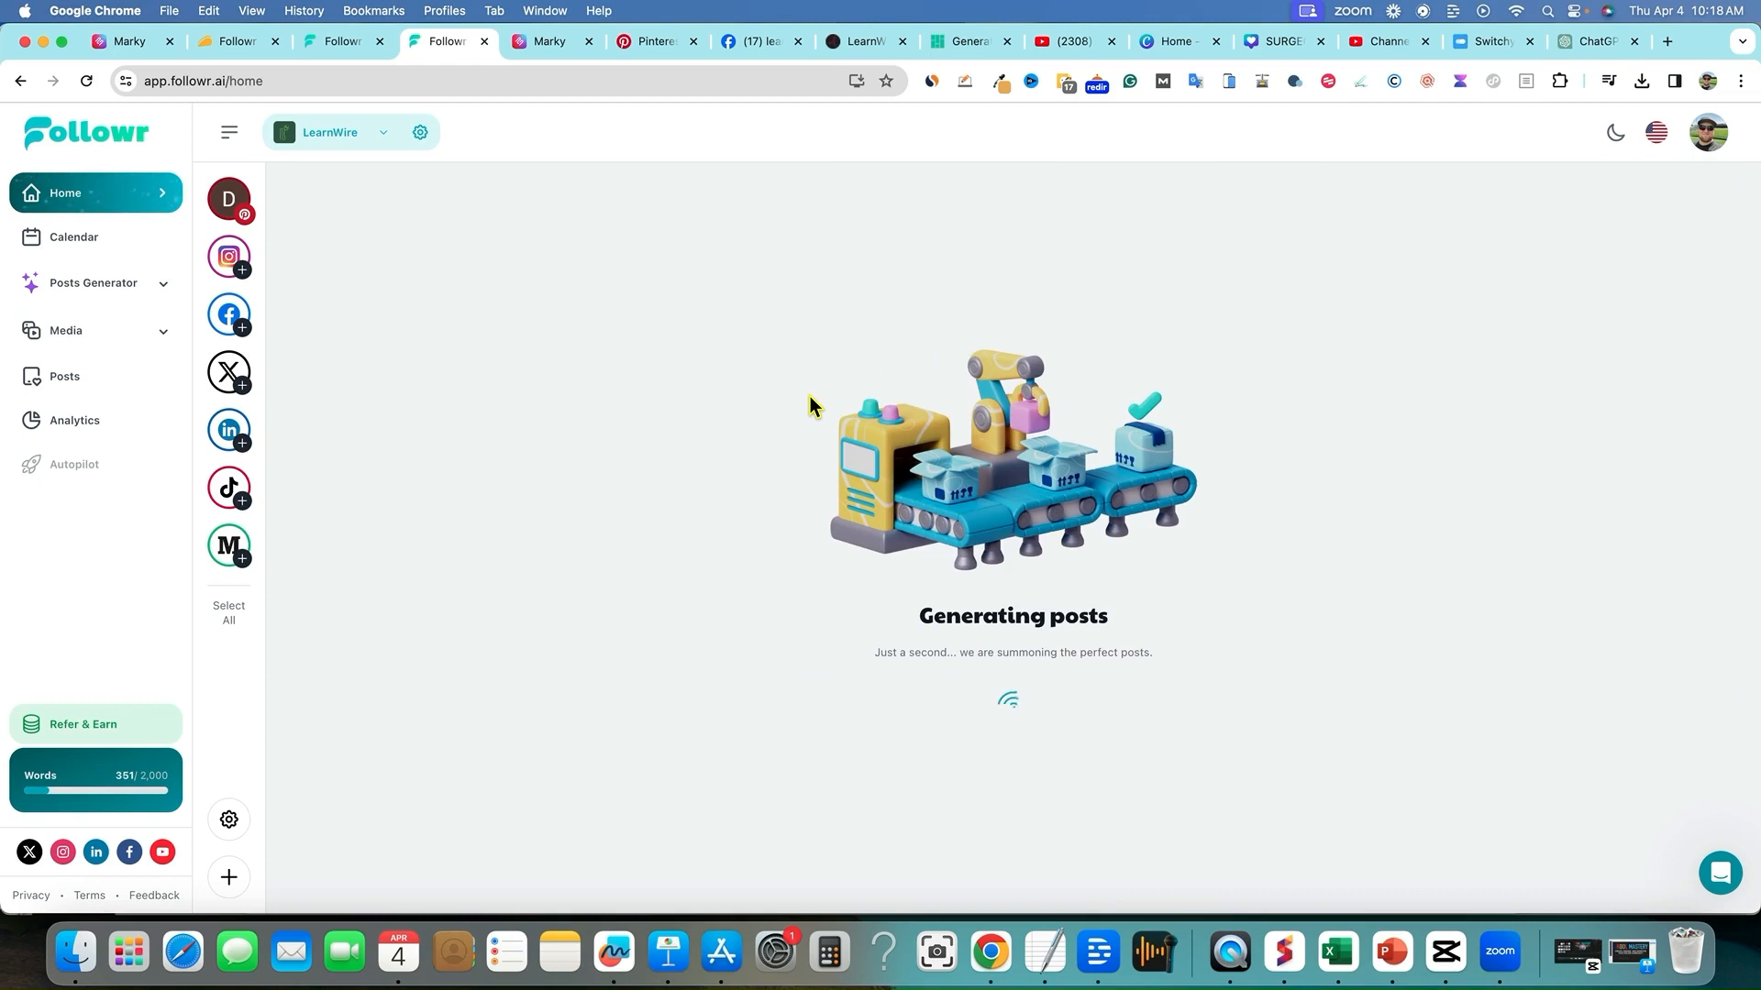
- Try the dark theme on the generated post page and return to the light theme
left_click(1616, 134)
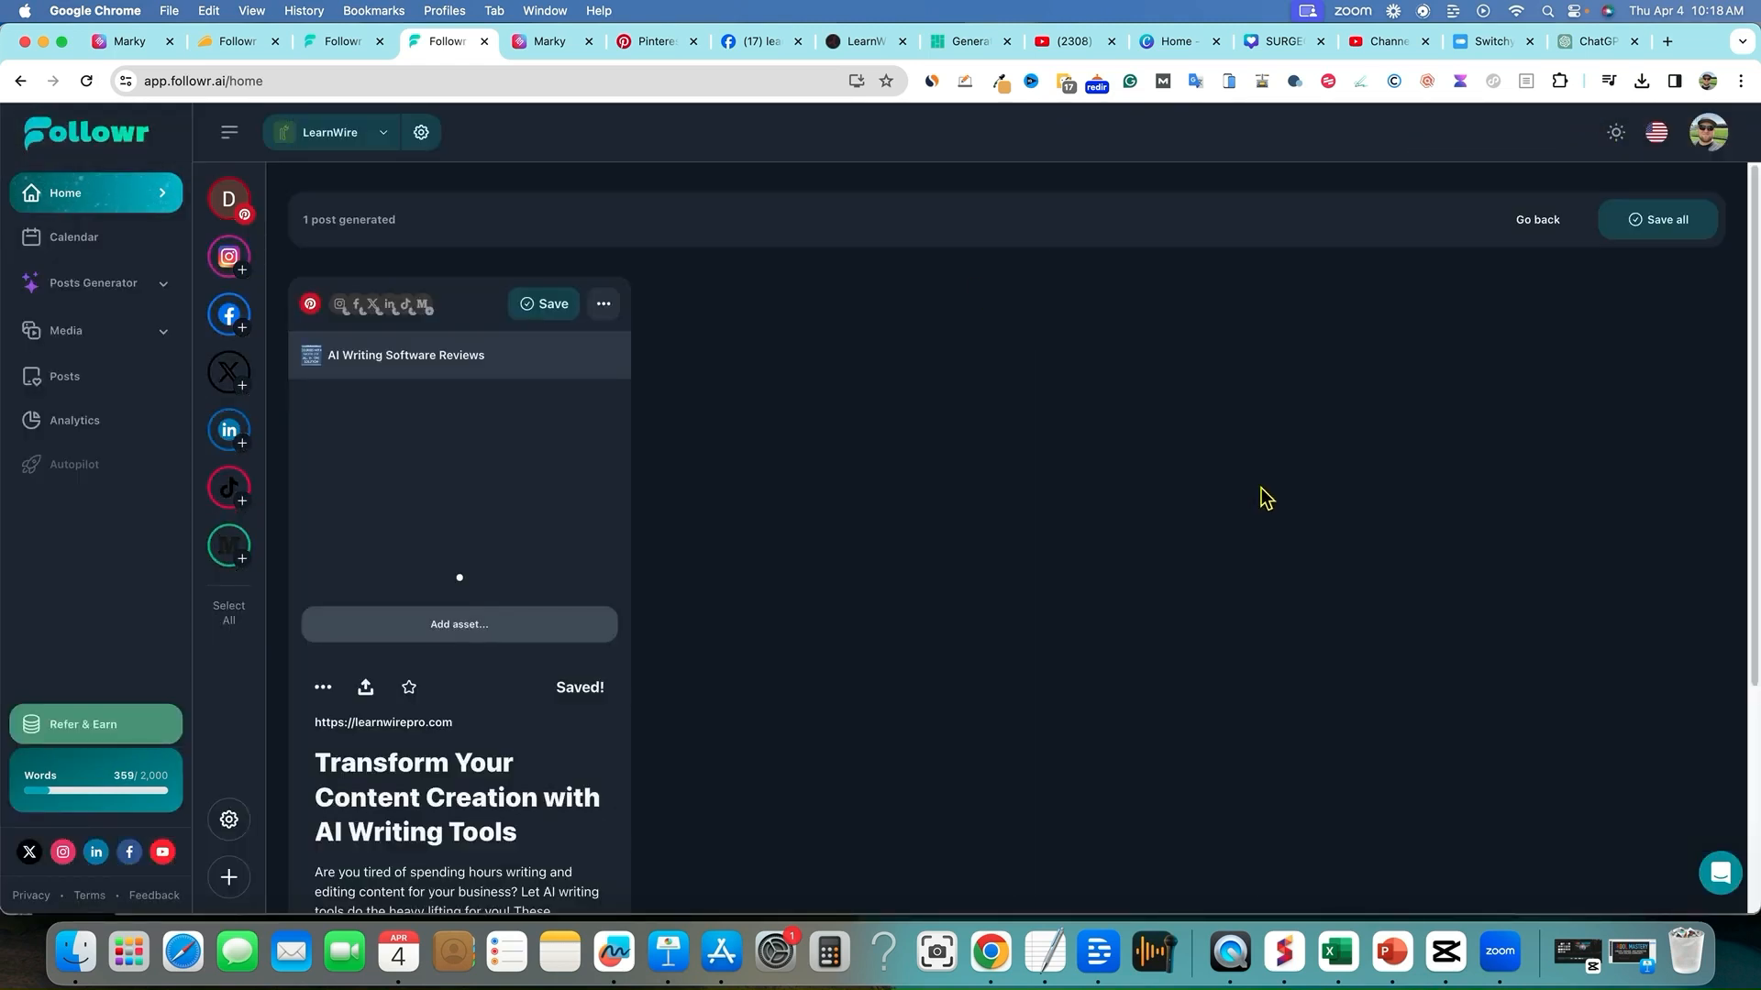
scroll(538, 745, "down", 4)
scroll(541, 745, "up", 4)
left_click(1616, 134)
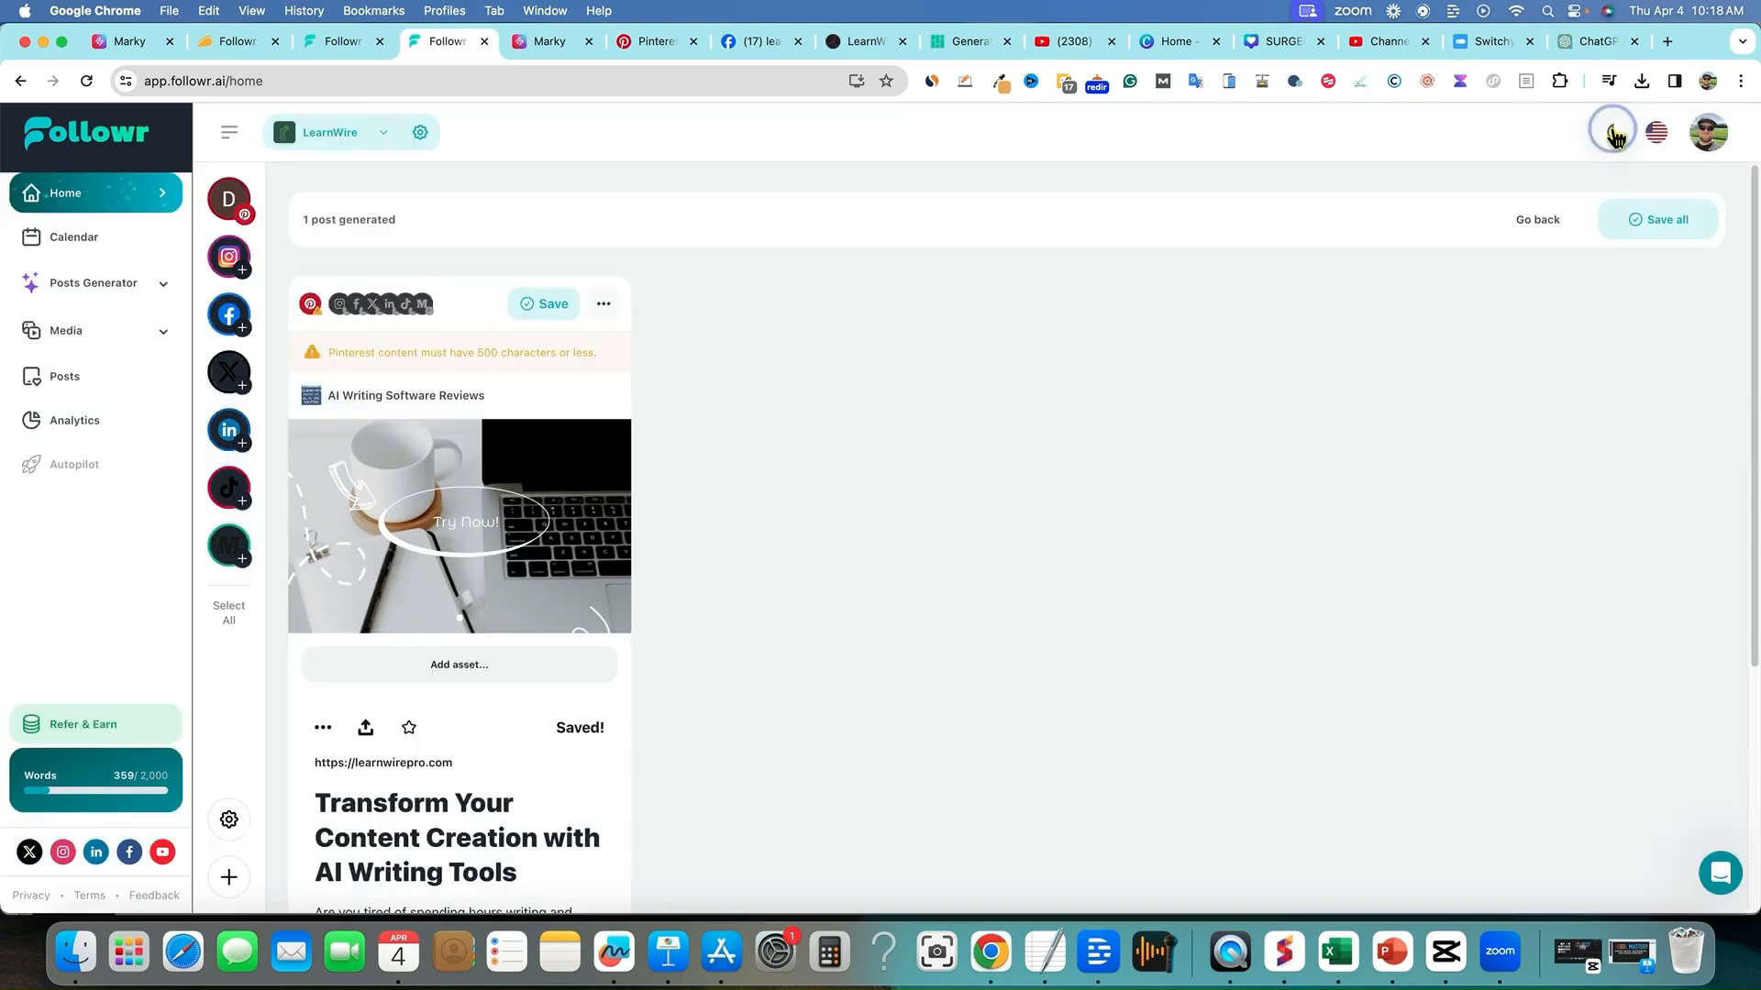
- Shorten the generated post's description by deleting the text from "With features like natural language processing" through "AI writing tools."
scroll(510, 697, "down", 2)
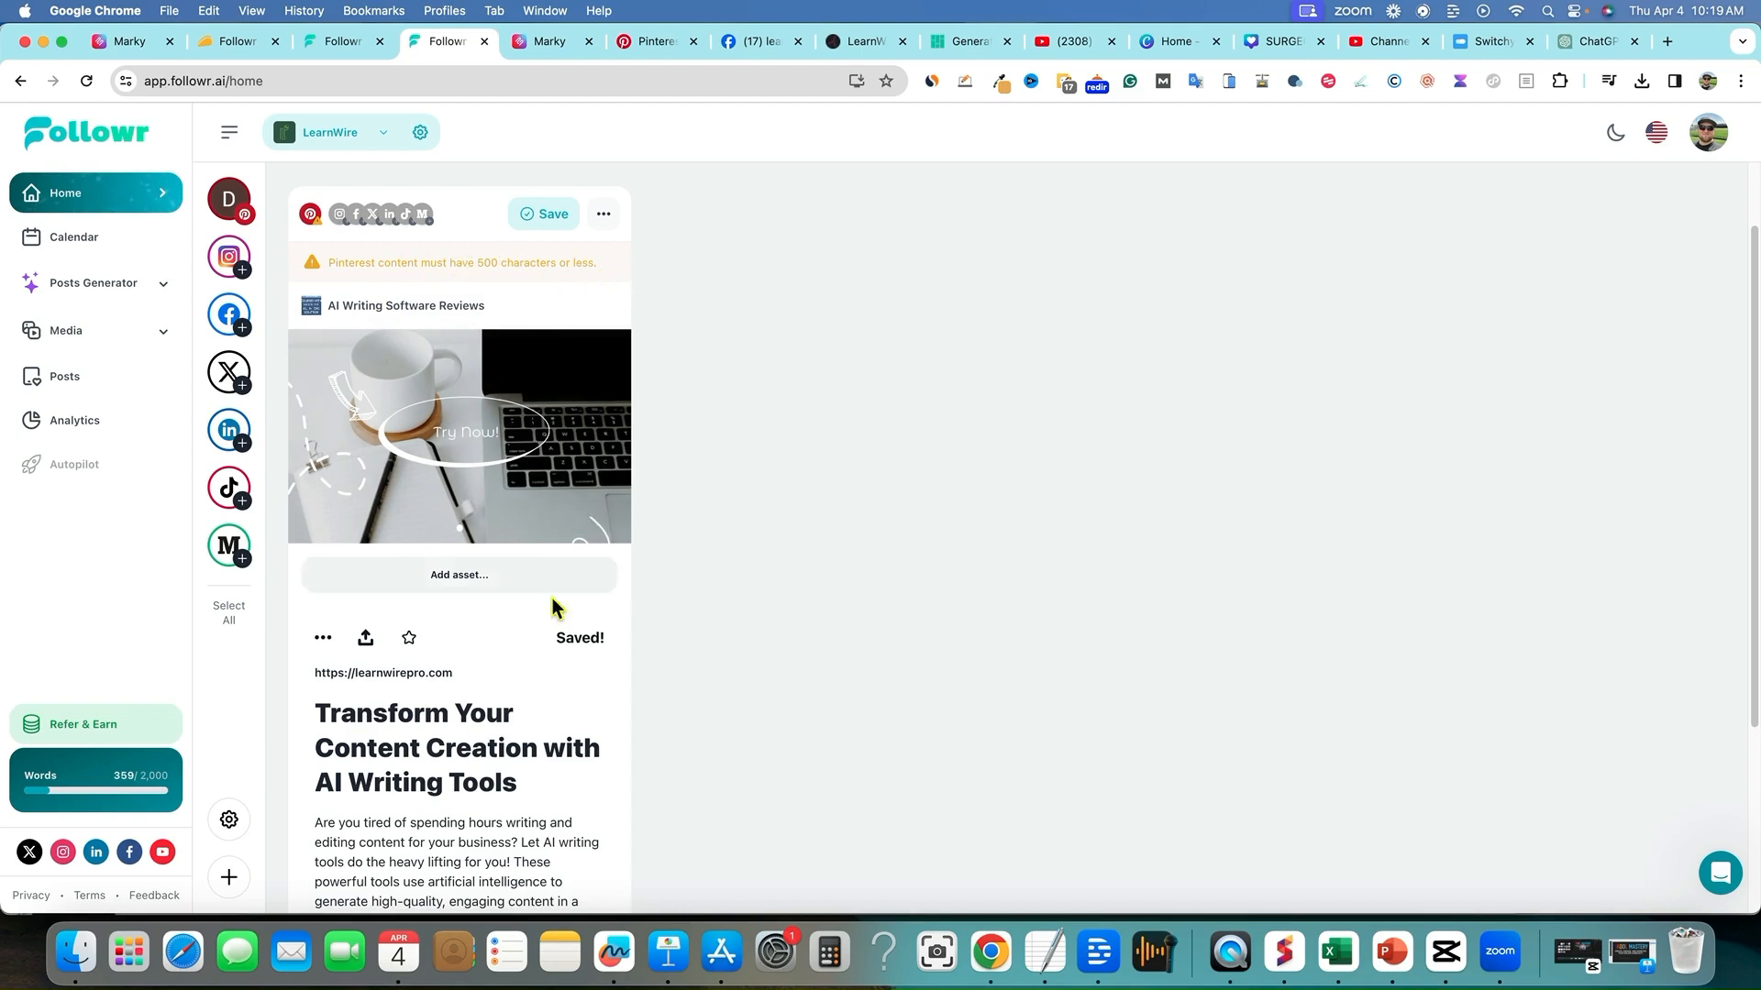
scroll(550, 610, "down", 3)
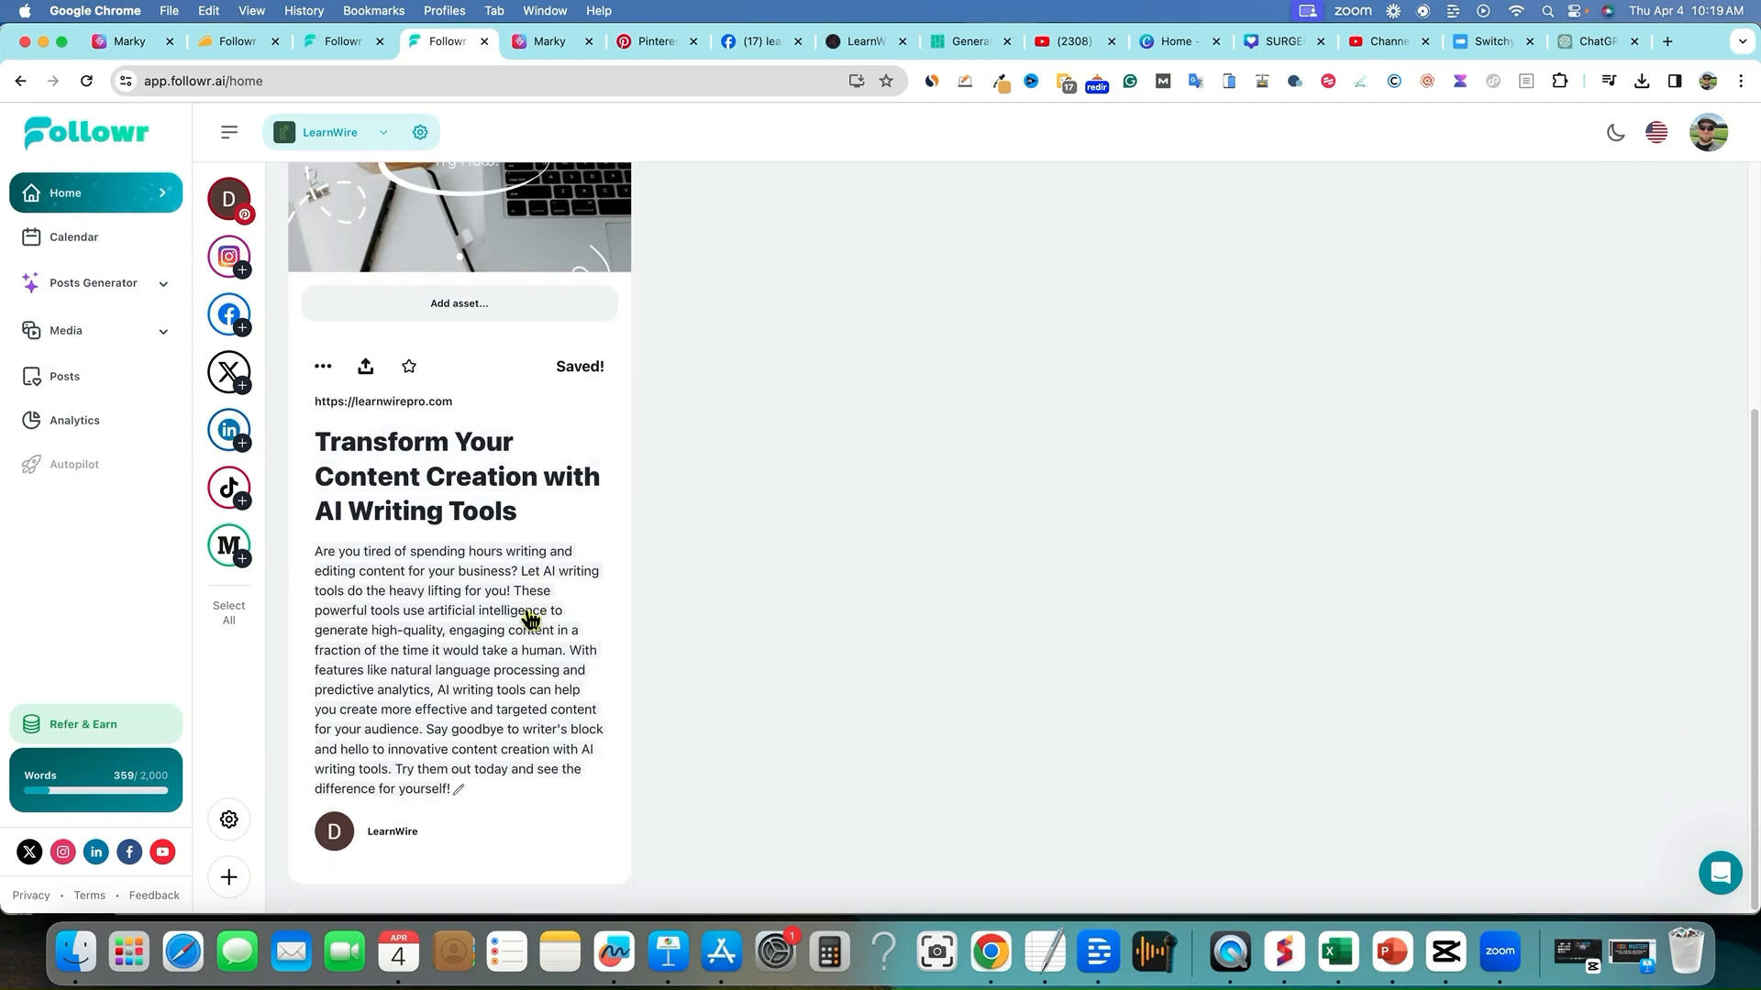
left_click(460, 793)
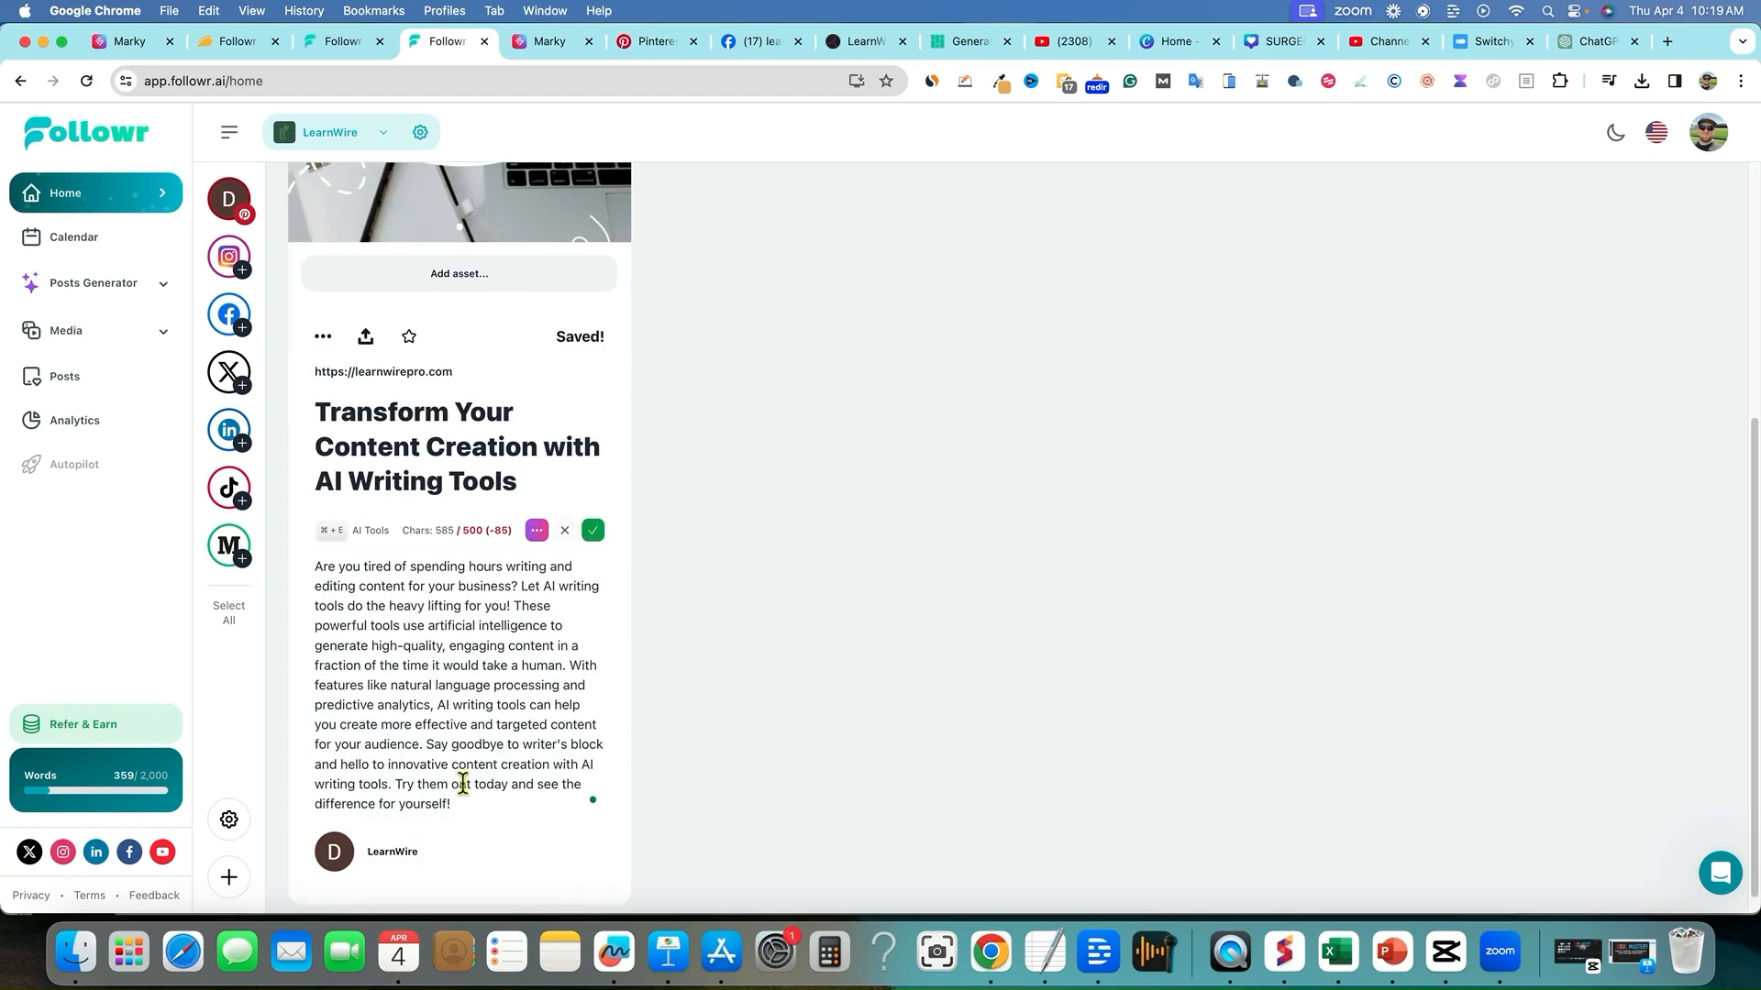
scroll(509, 659, "down", 1)
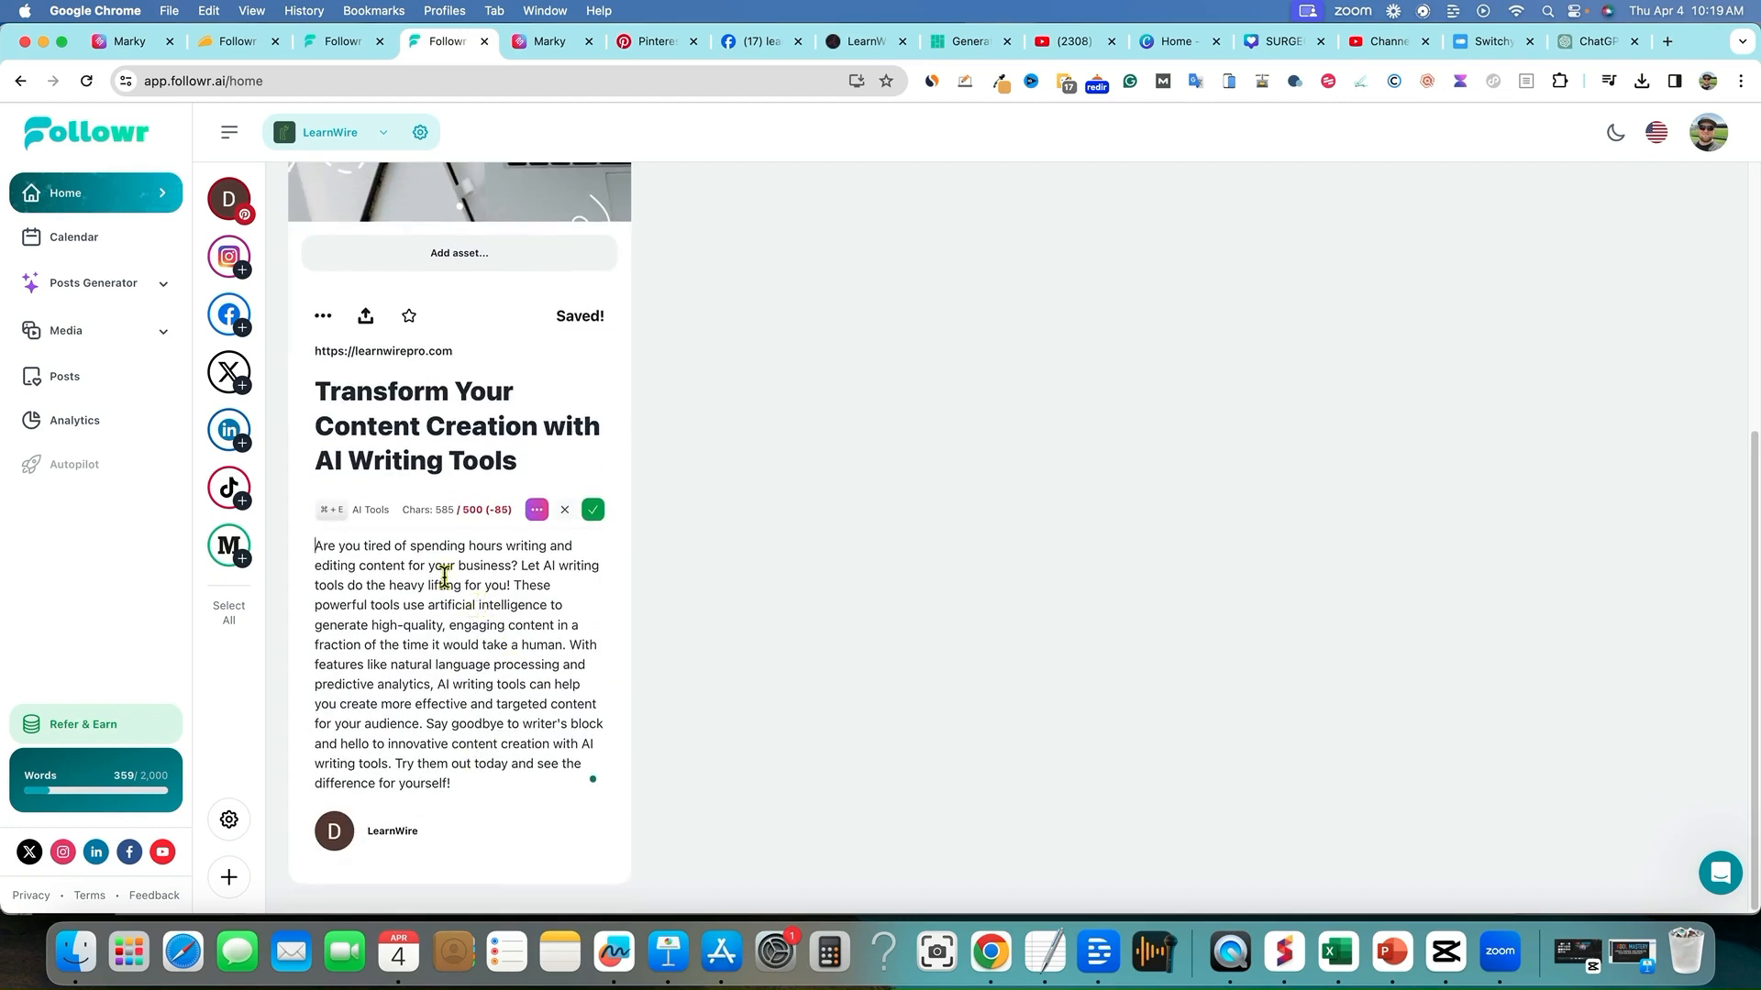
left_click(537, 510)
left_click_drag(427, 725, 462, 782)
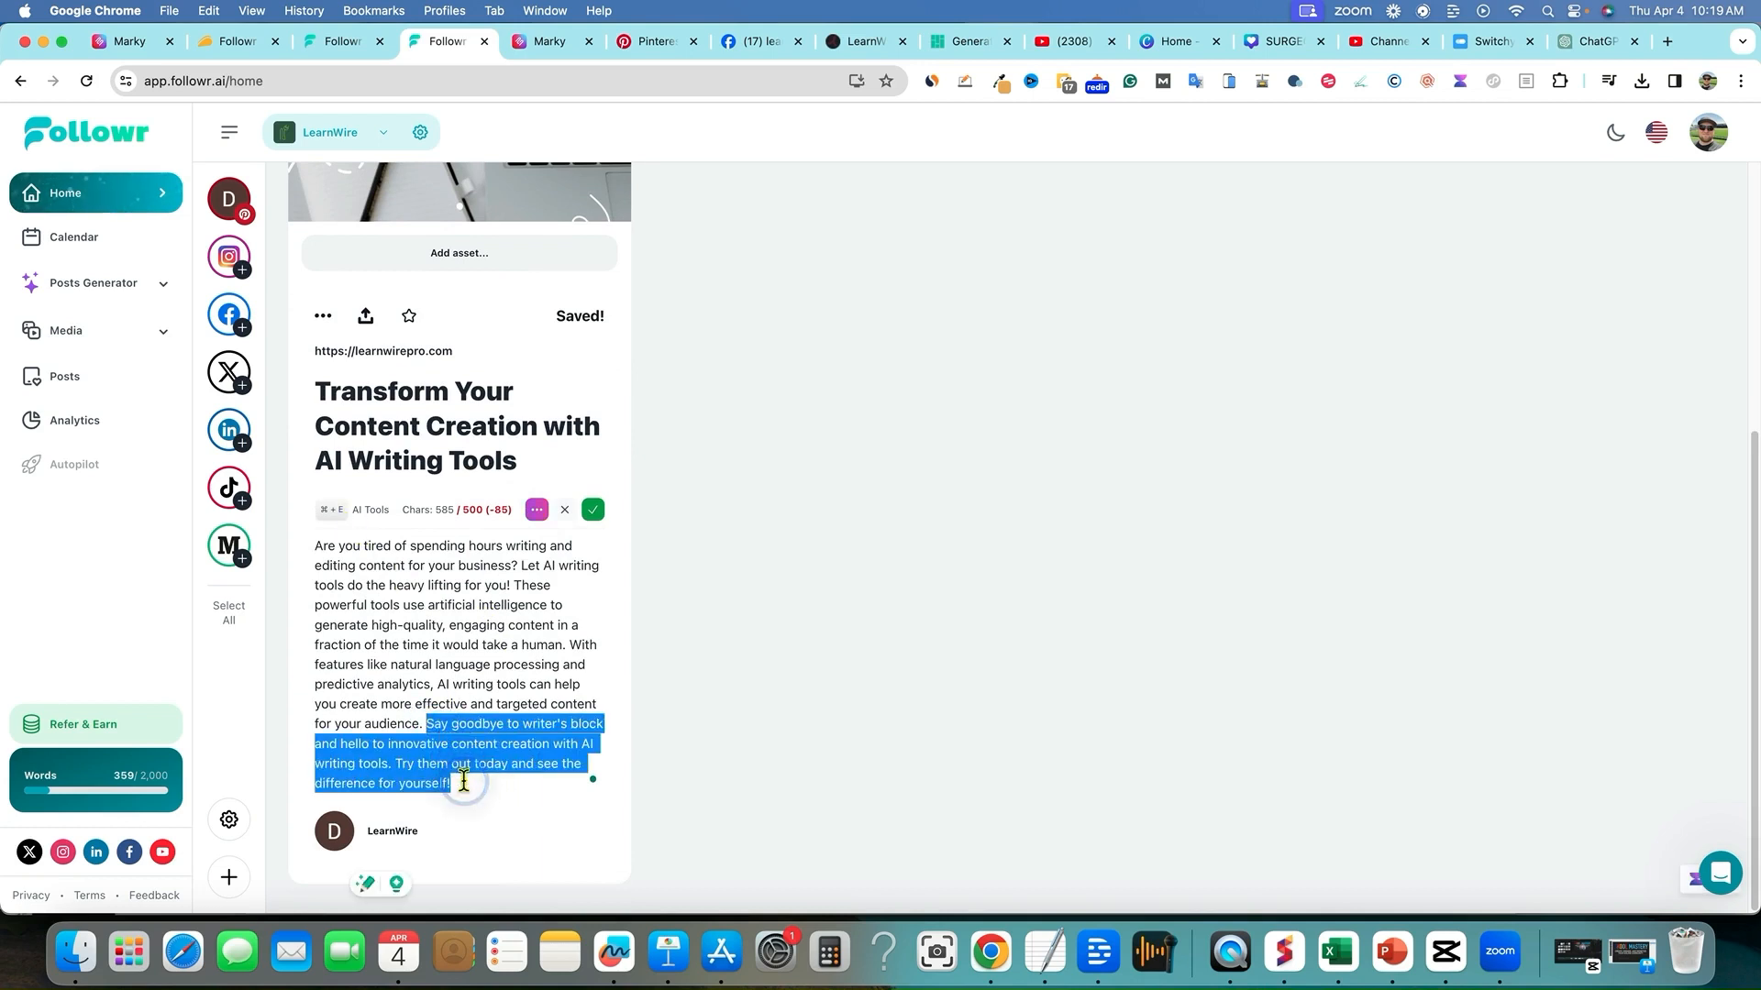
left_click(443, 688)
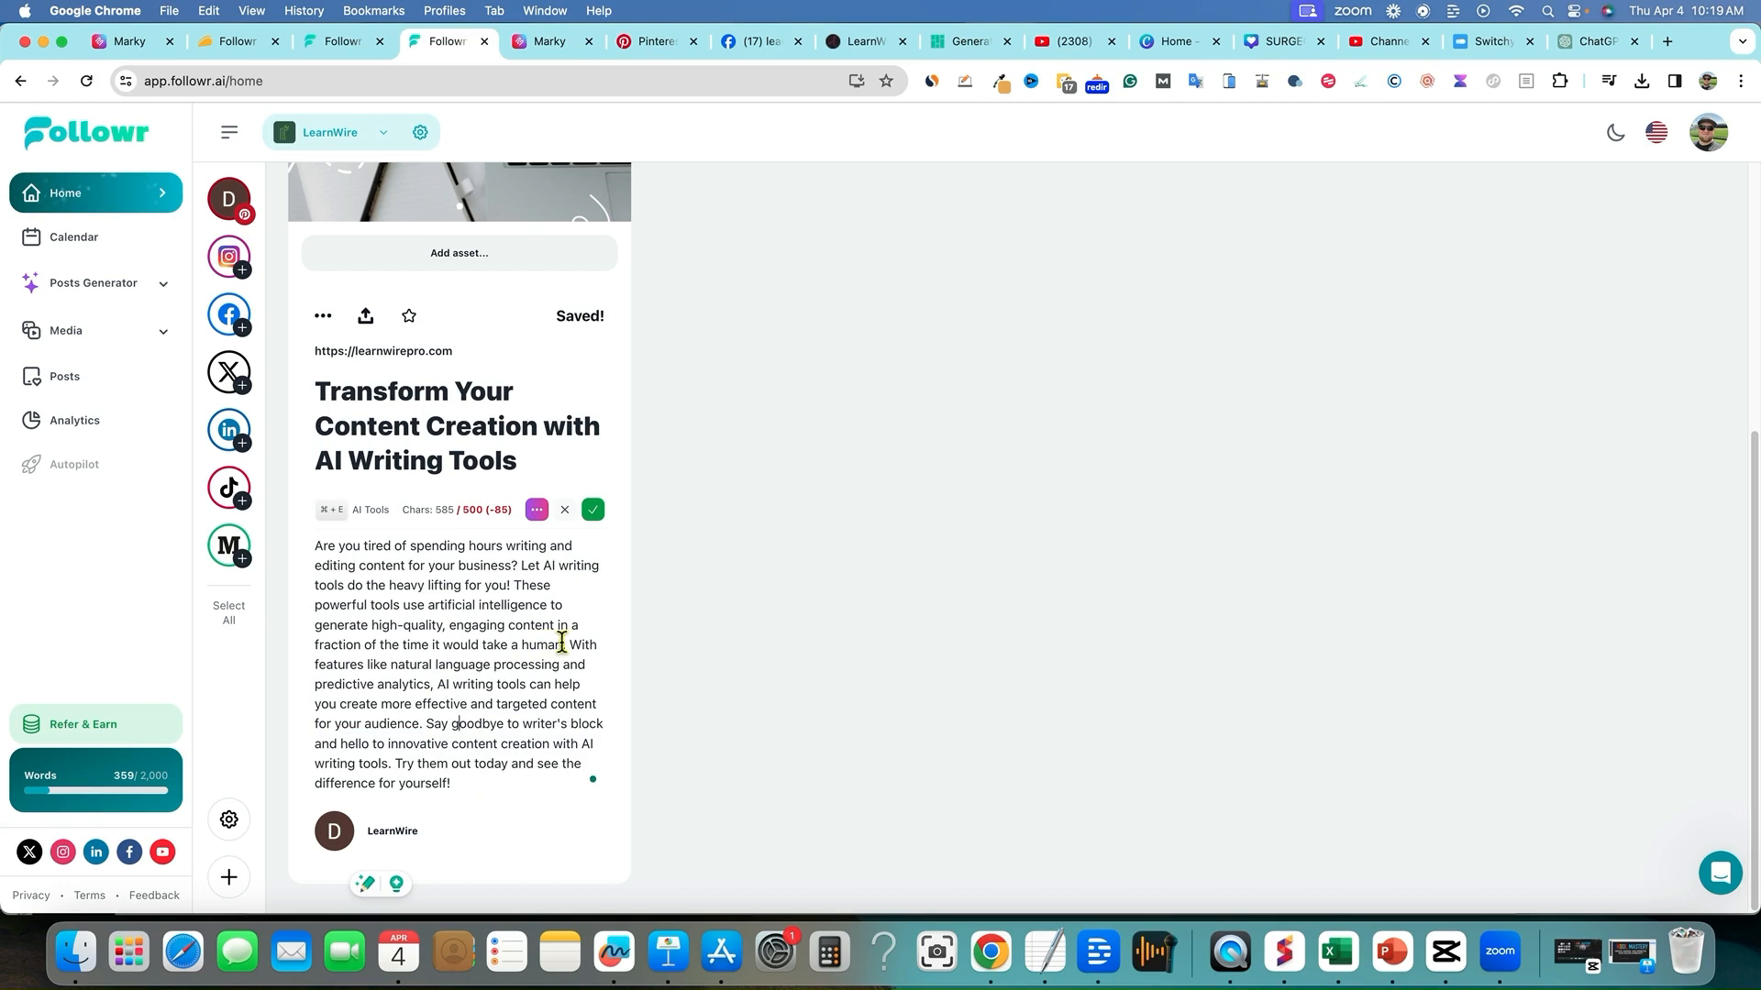
left_click_drag(570, 643, 394, 763)
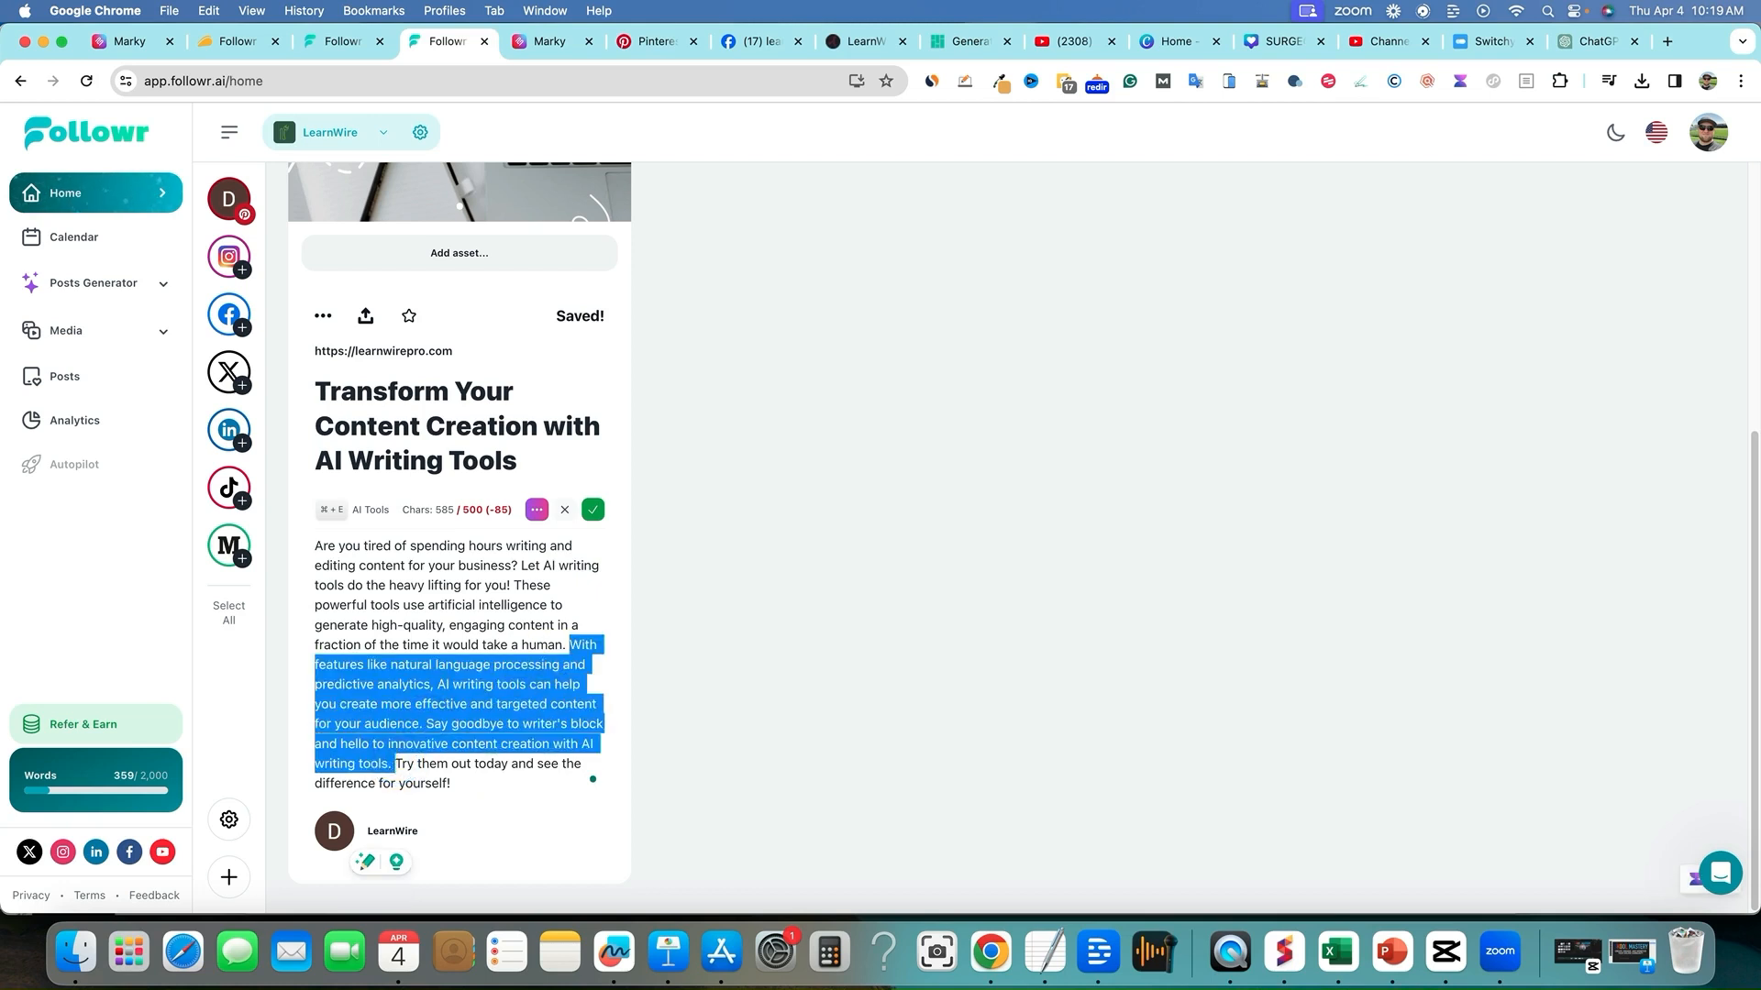
key("BackSpace")
left_click(755, 680)
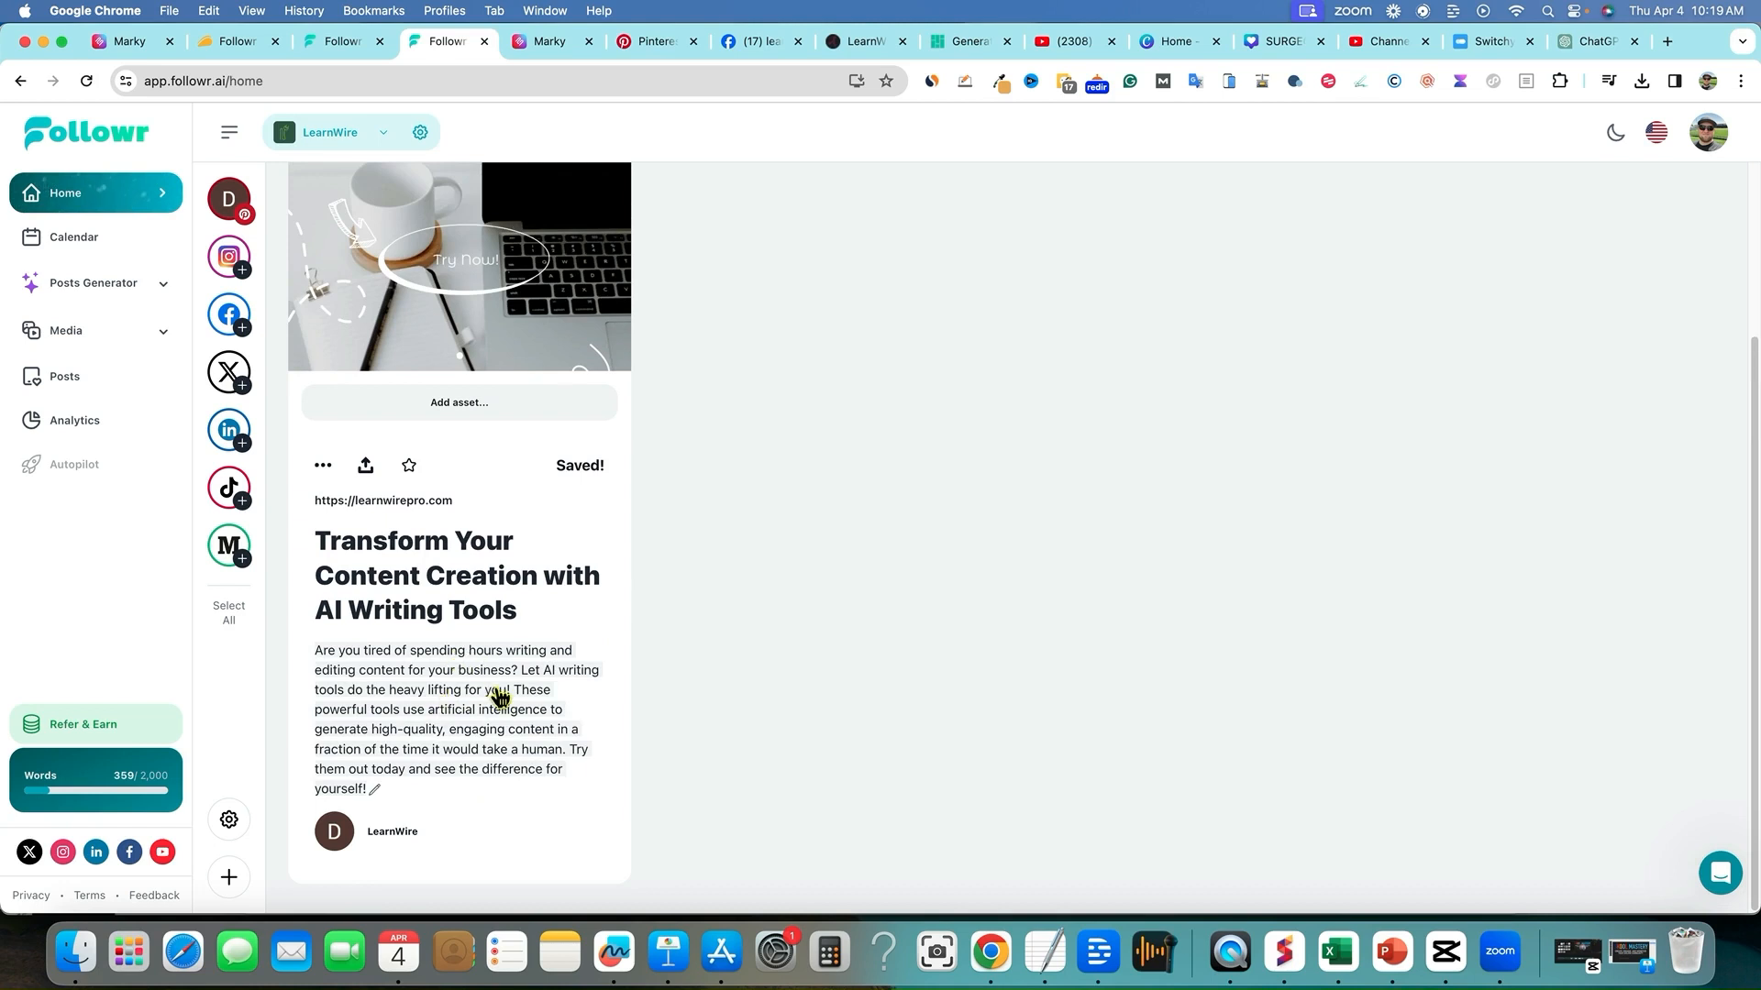
- Add the hashtags "#aiwriting #aicontent" on a new line at the end of the post description
left_click(404, 768)
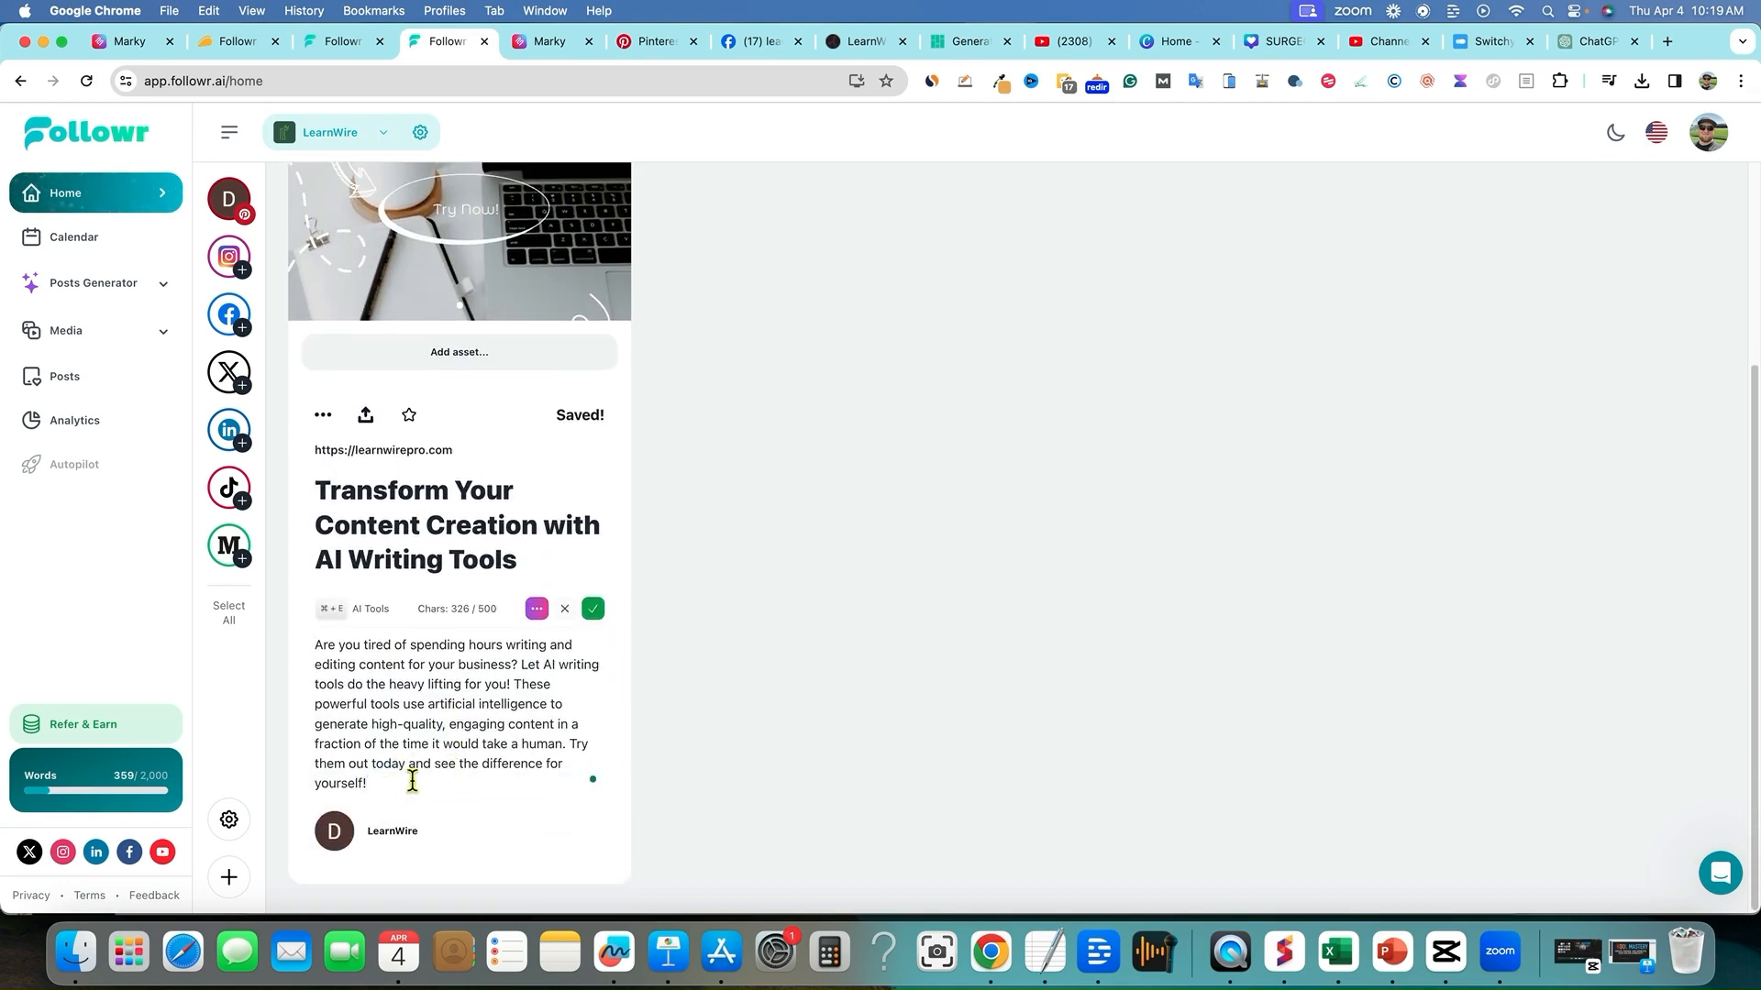
key("Return")
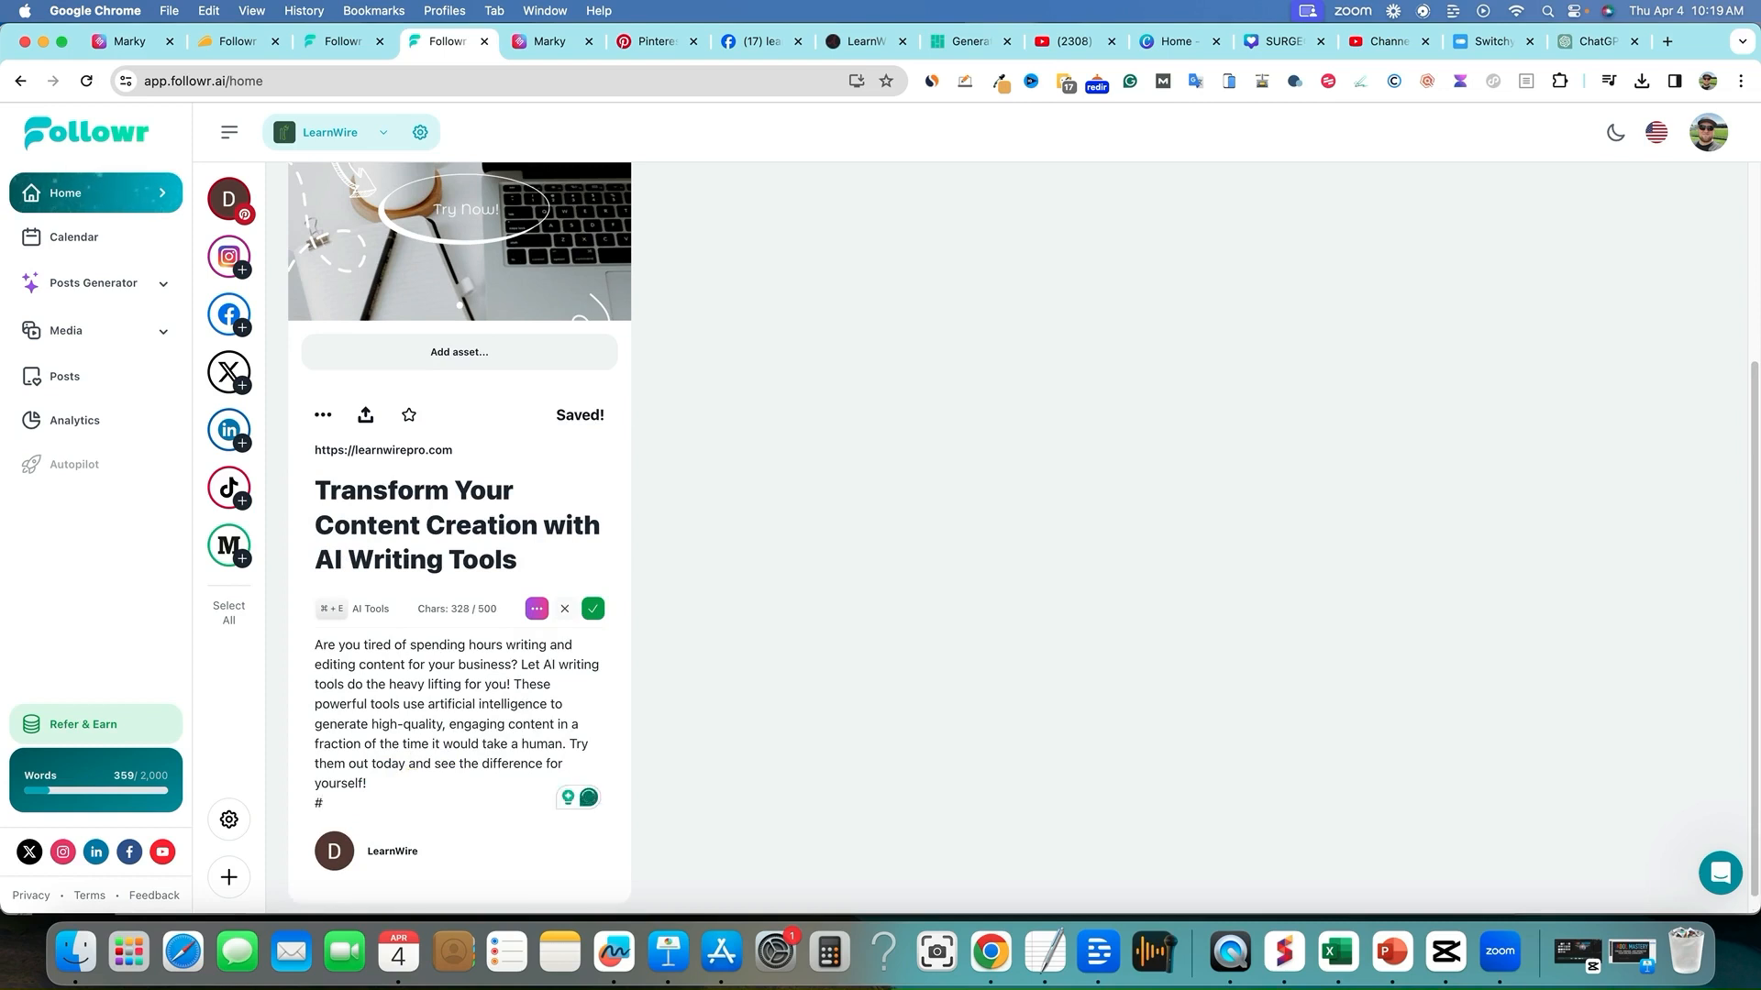
type("#aiwriting #aicontent")
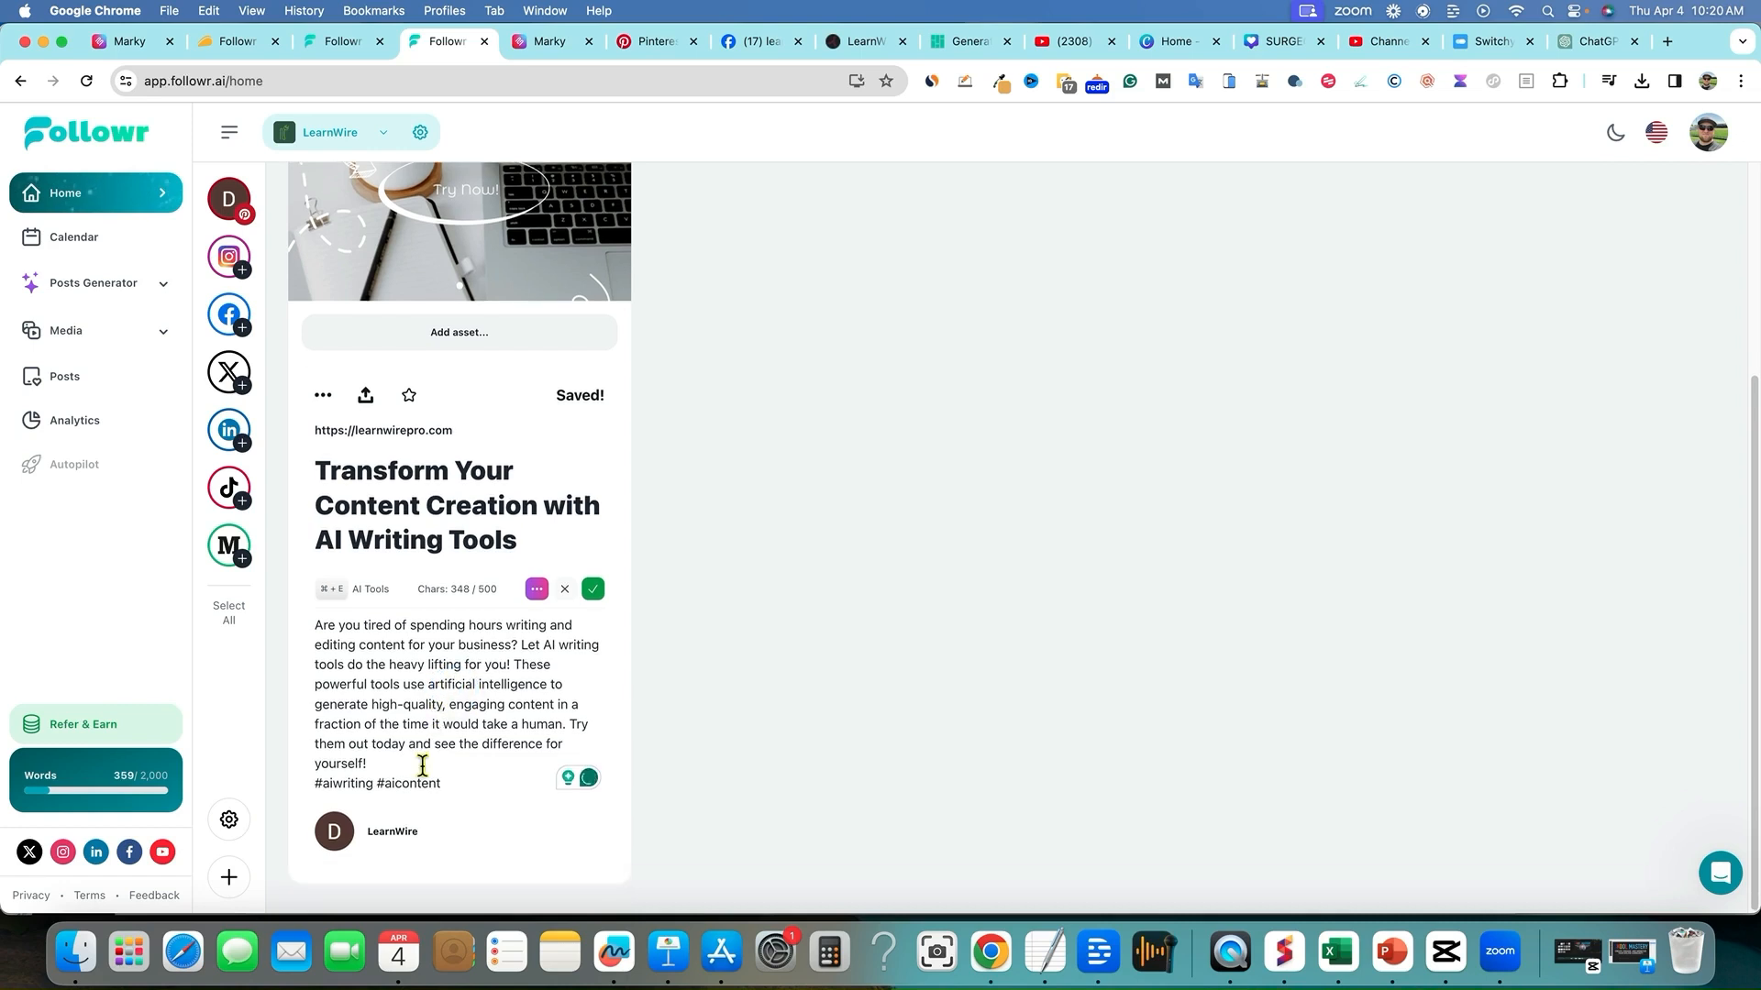
scroll(464, 734, "up", 2)
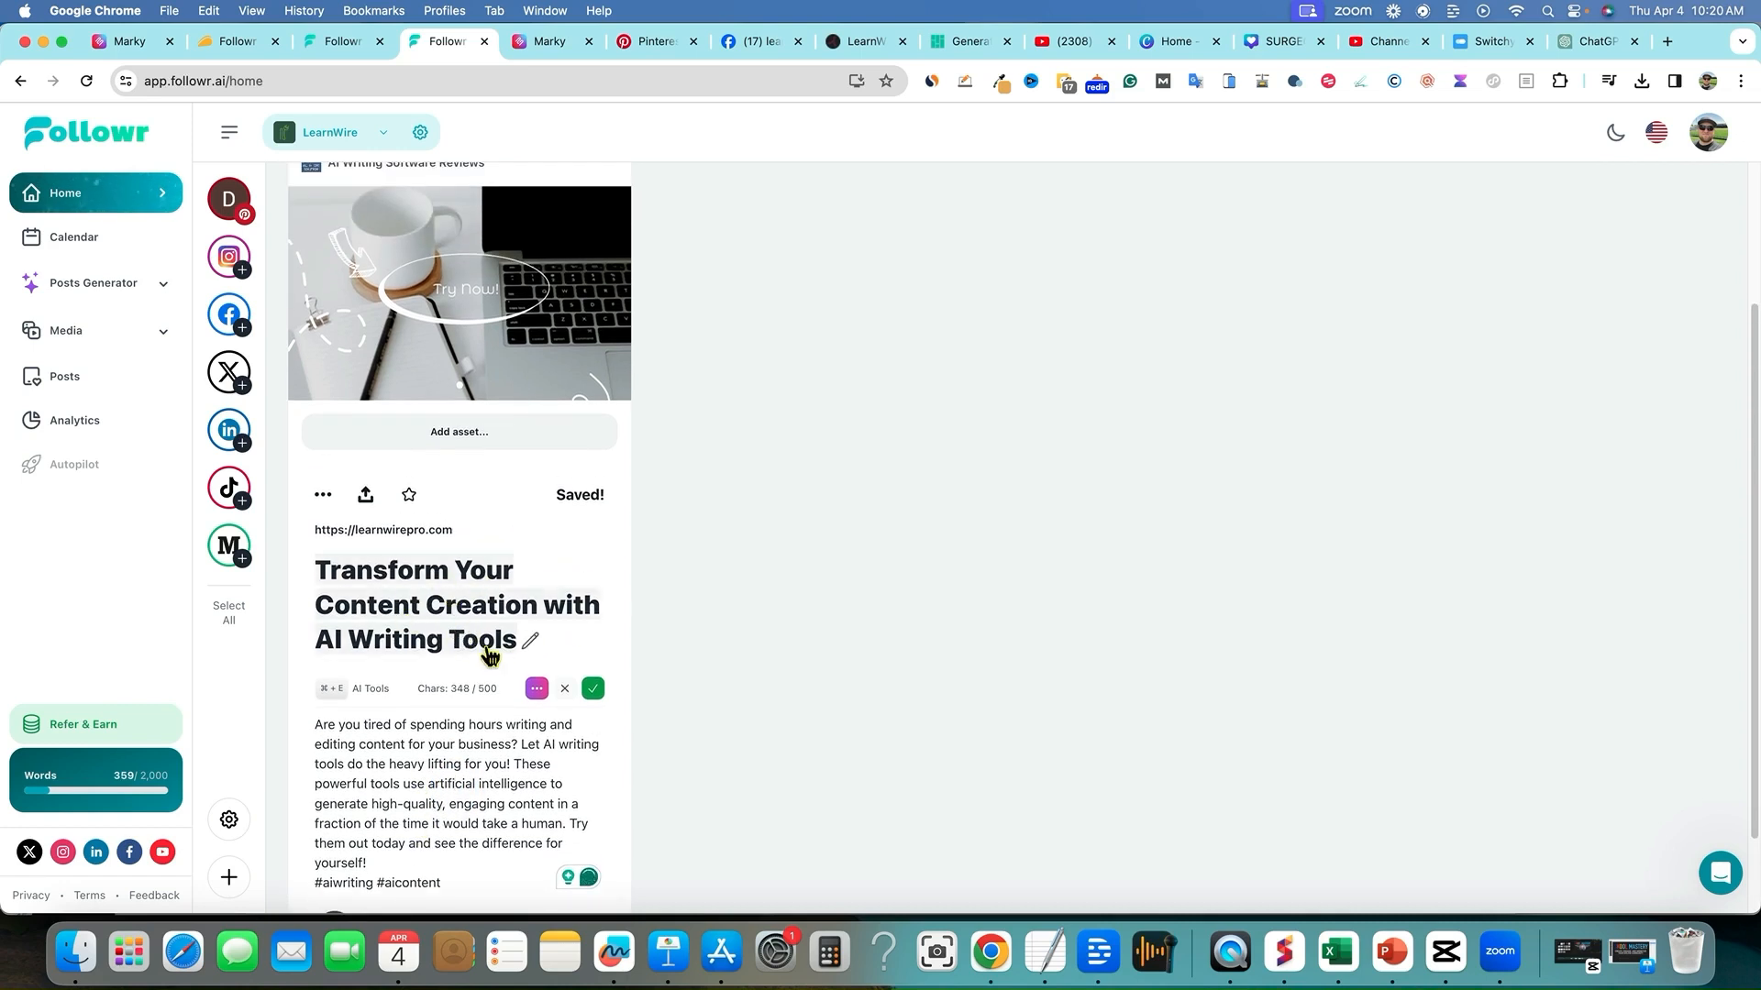
- Save the generated Pinterest post about transforming content creation with AI writing tools and review its saved content
scroll(499, 741, "up", 4)
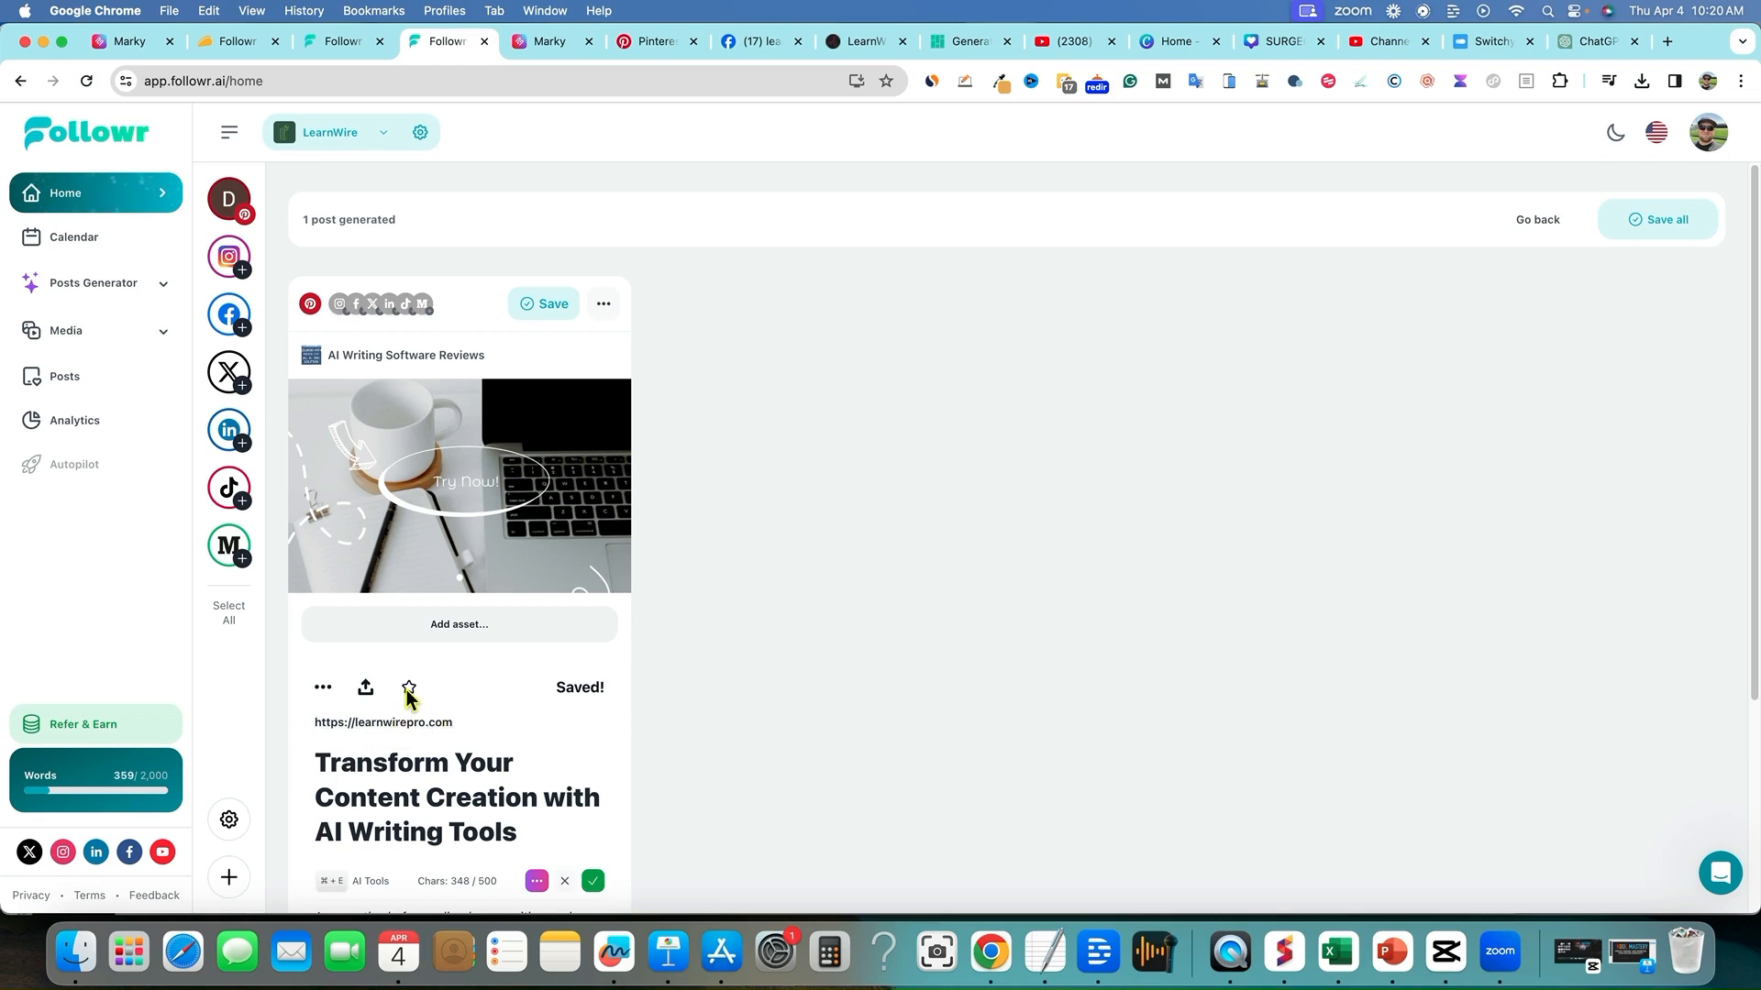
mouse_move(502, 494)
left_click(555, 304)
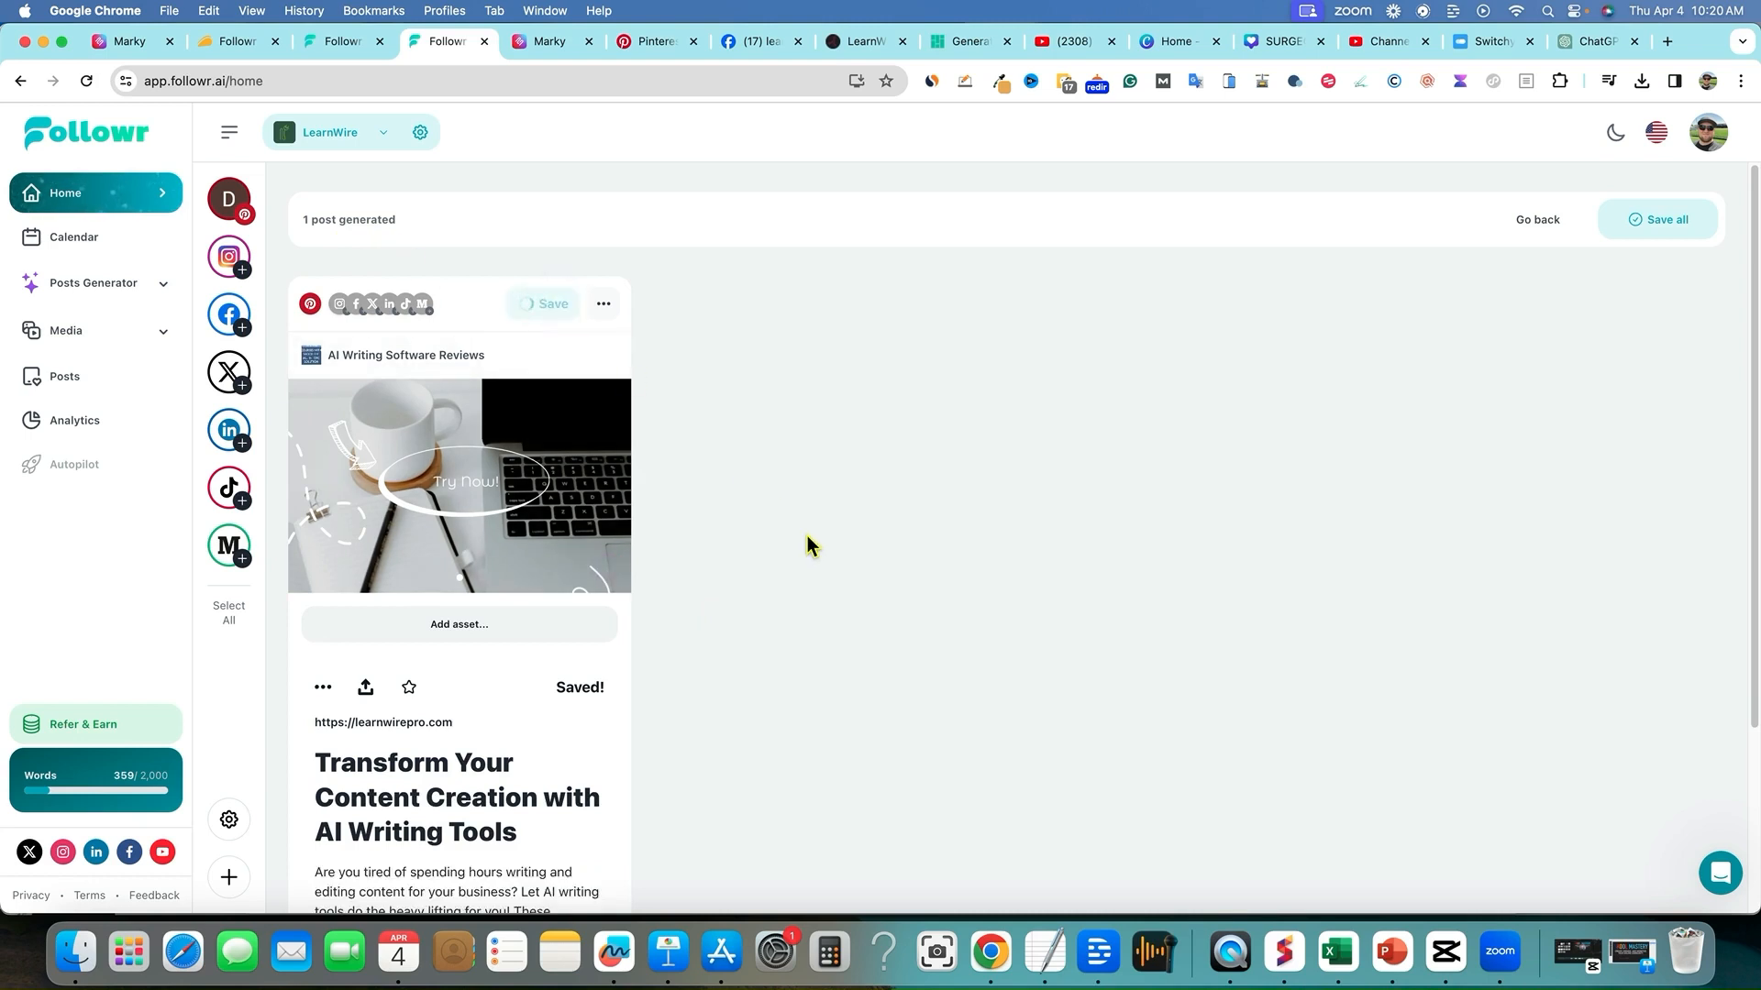
left_click(1655, 219)
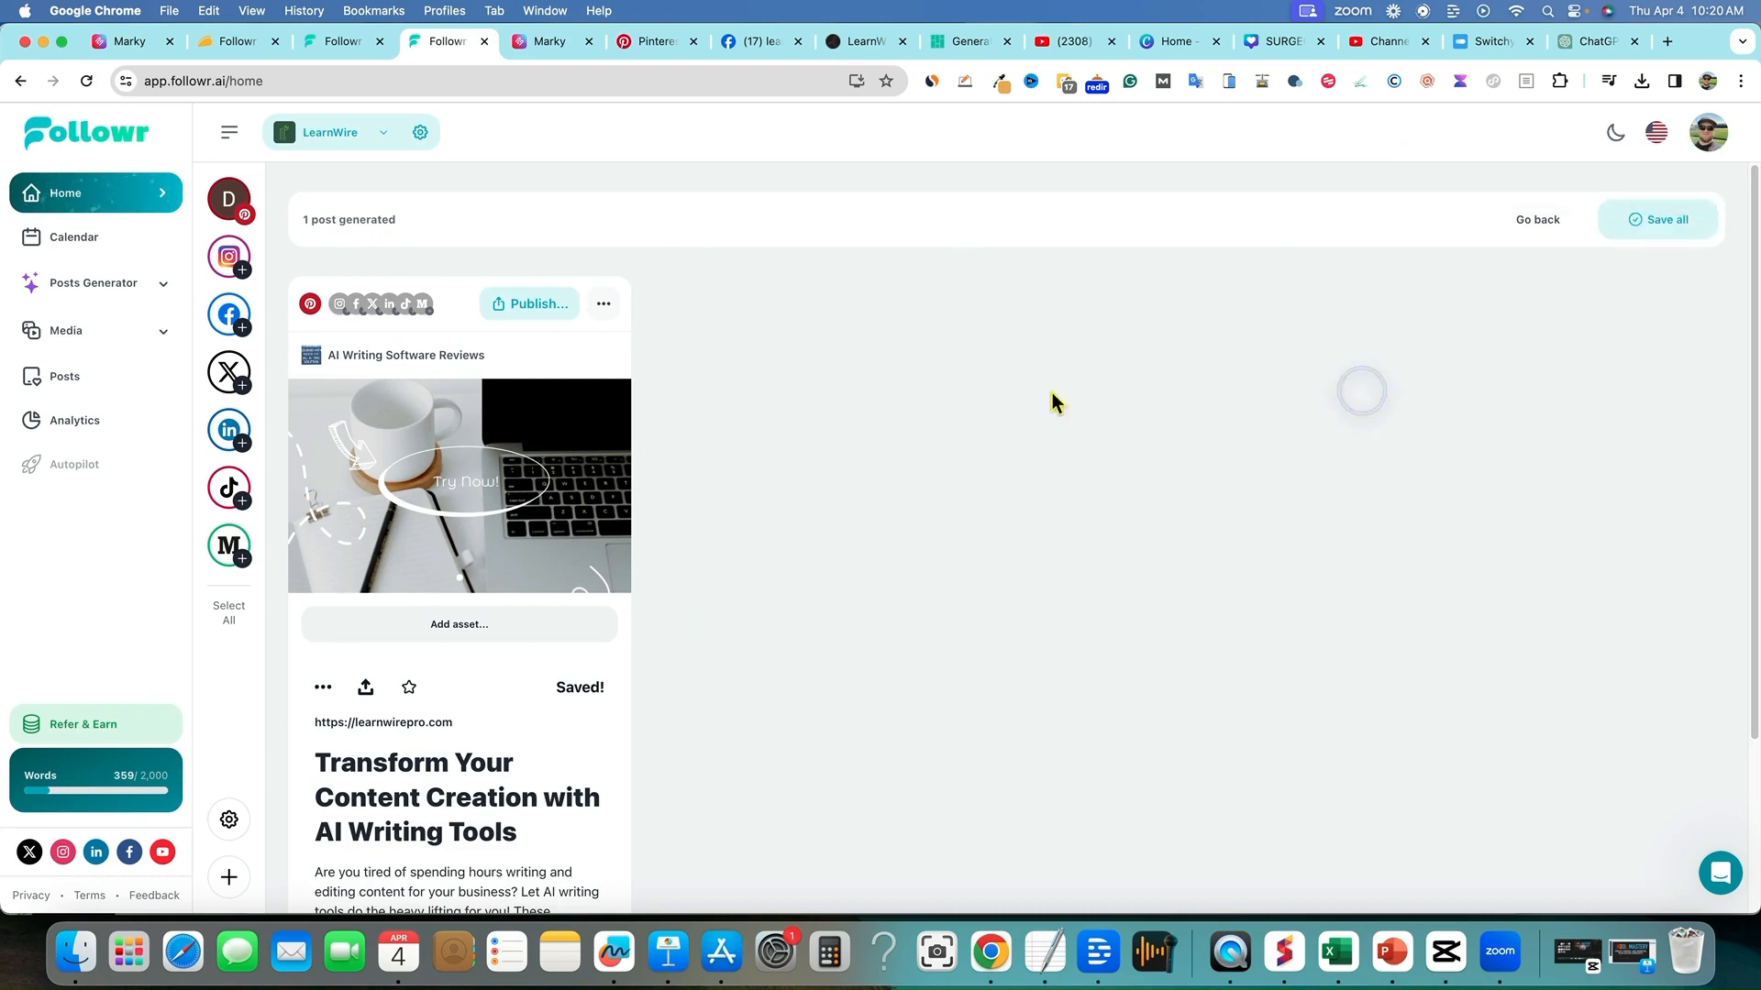
scroll(980, 541, "down", 3)
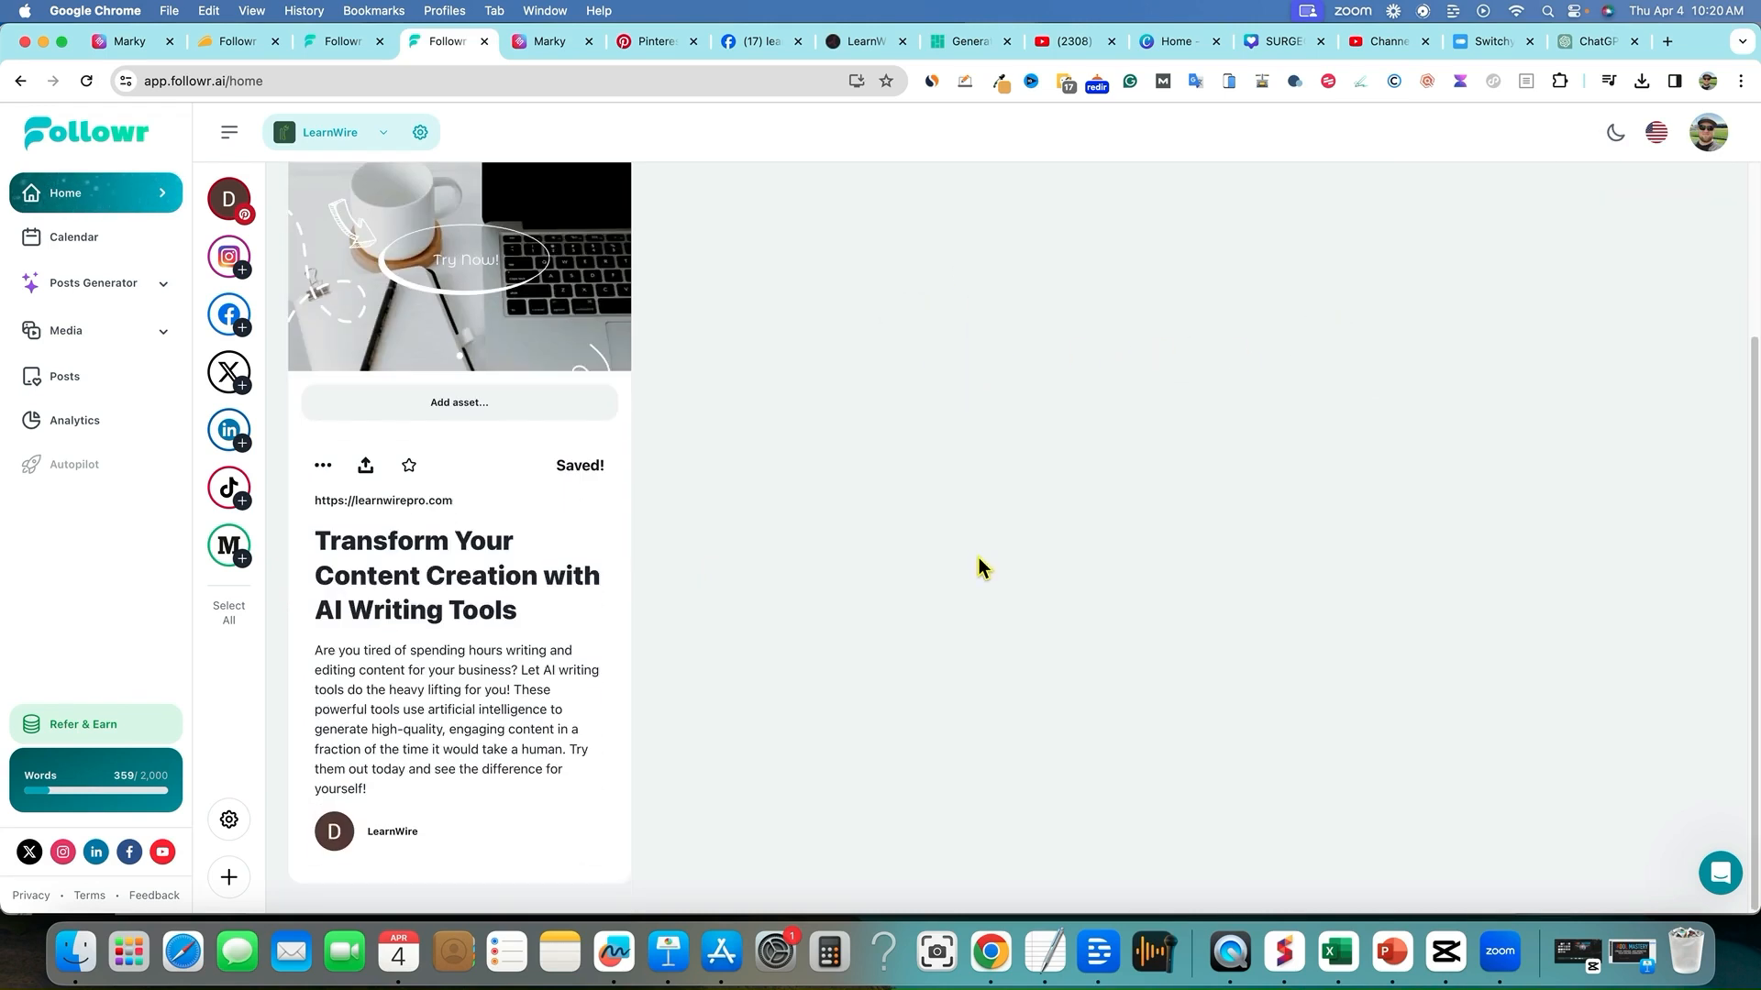
scroll(918, 582, "up", 3)
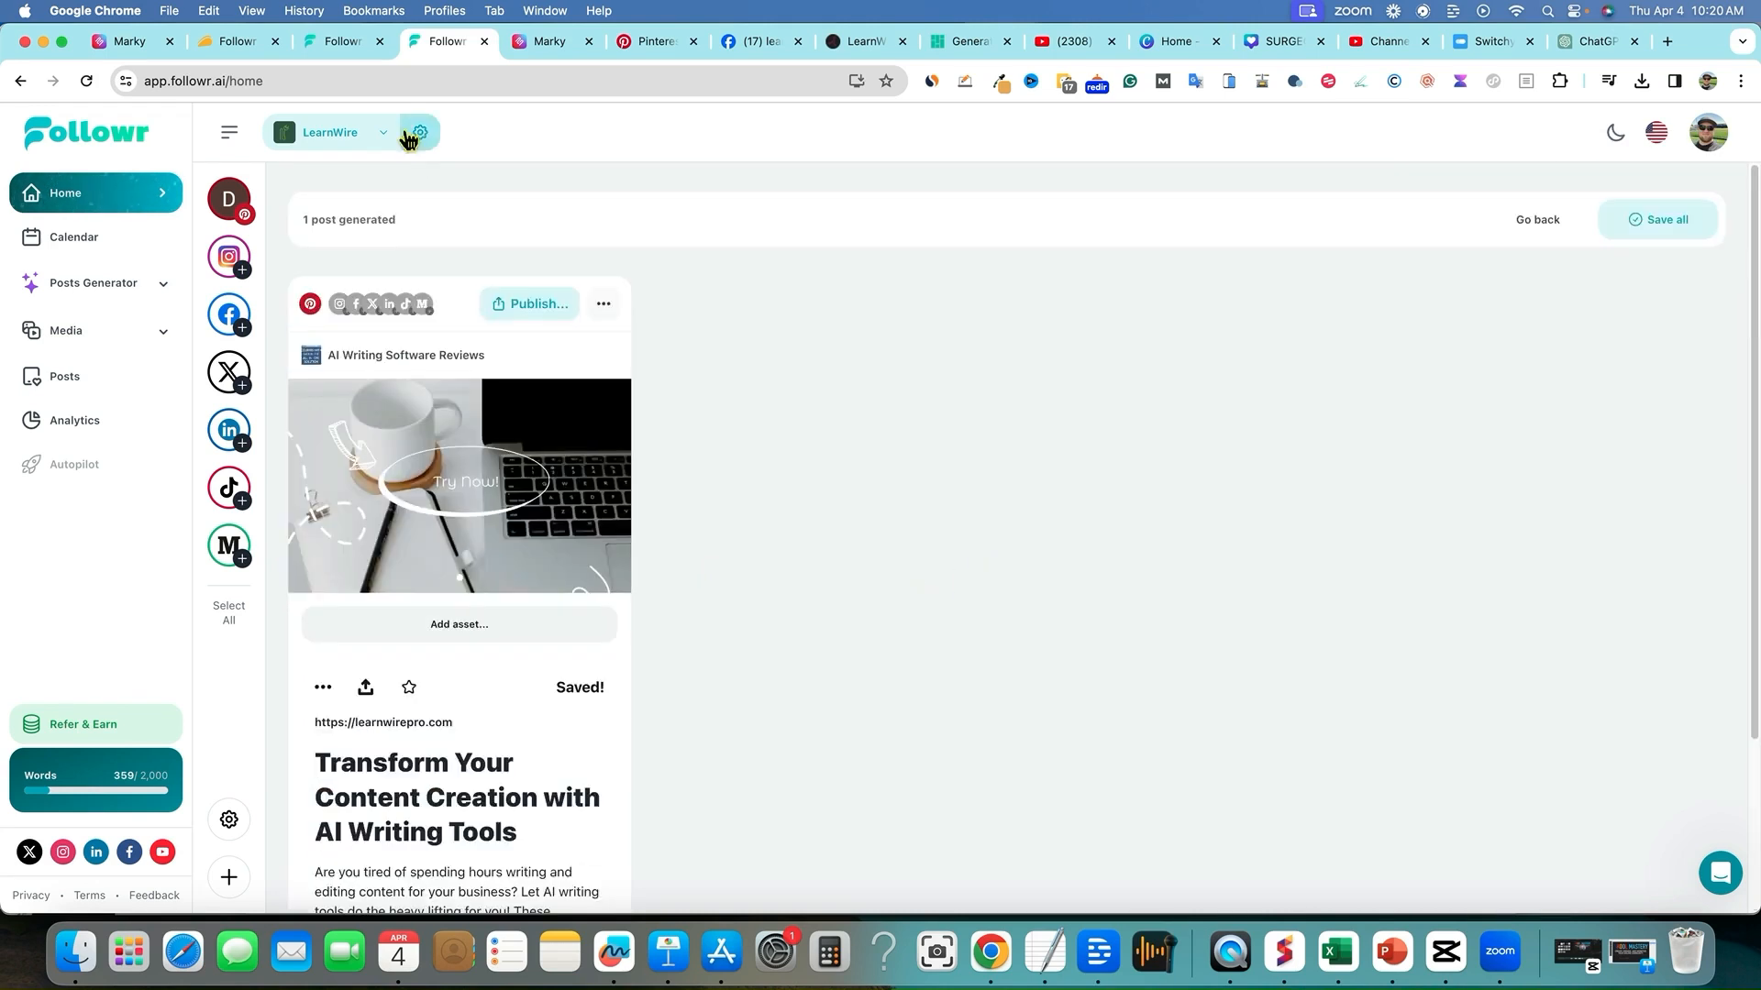
- Switch to the Followr listing on AppSumo and compare the users, companies and AI word limits of the three plans
left_click(231, 41)
scroll(501, 641, "up", 1)
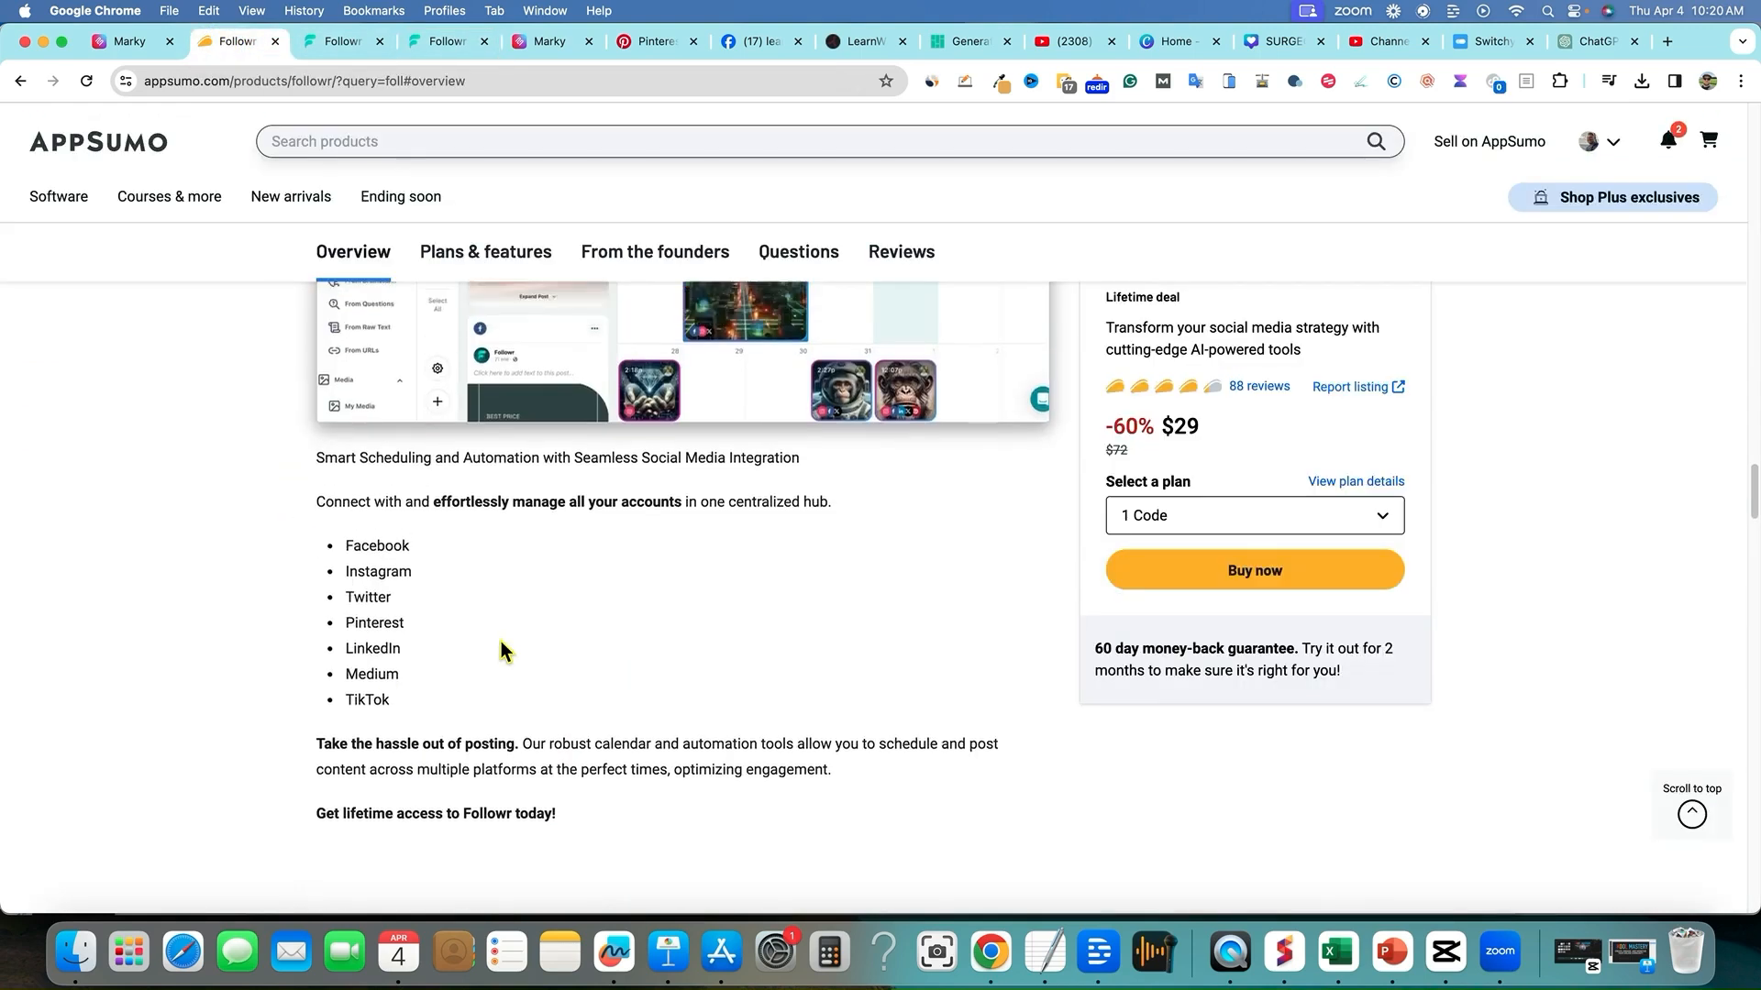
scroll(496, 477, "down", 10)
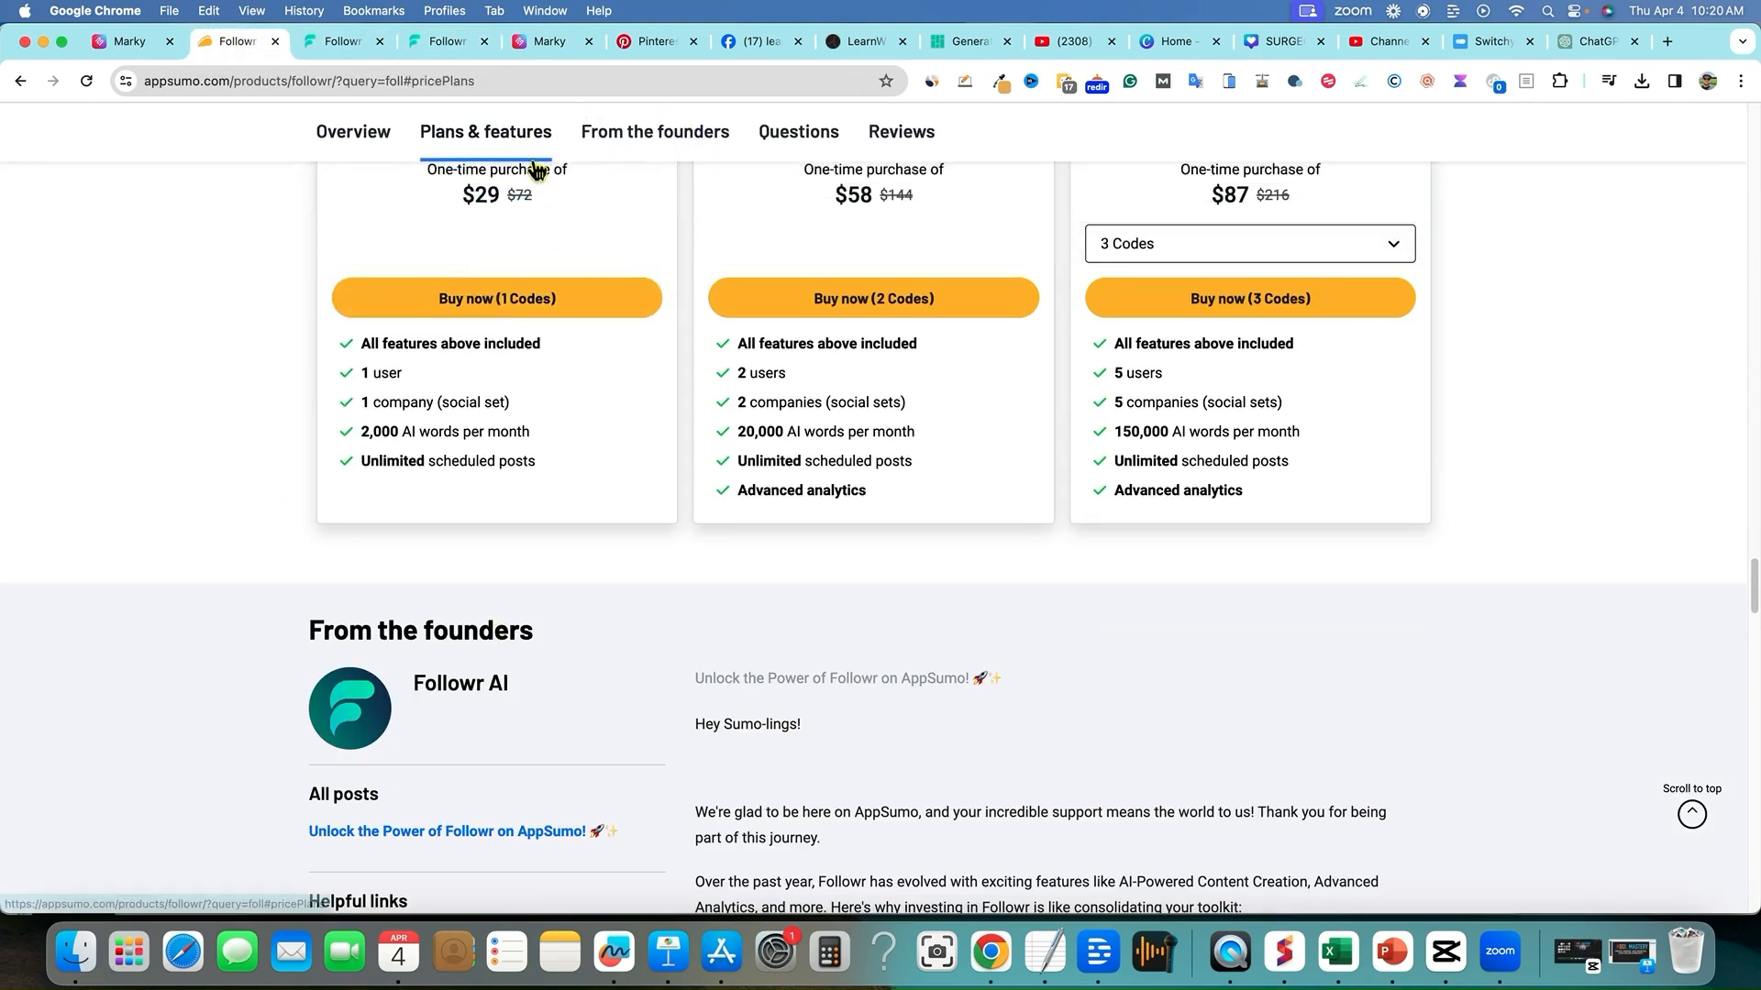
scroll(431, 458, "up", 1)
scroll(486, 536, "up", 2)
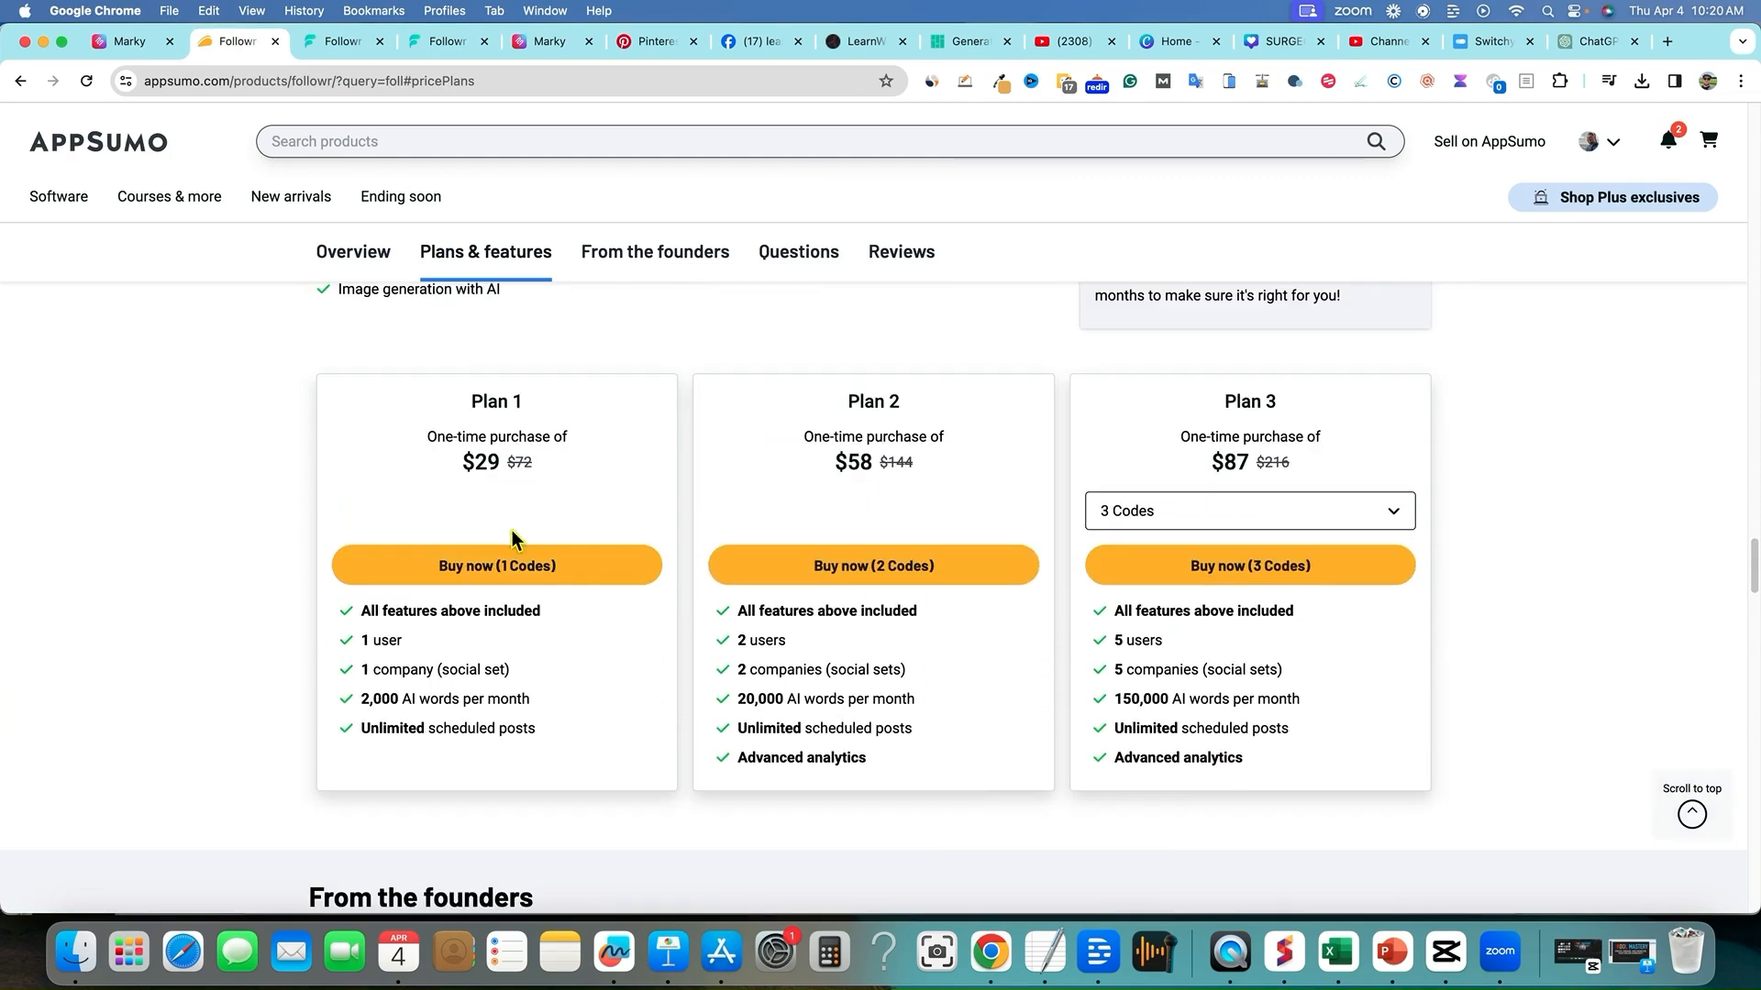
- Return to the Followr app and examine the company list with its option for creating a new company
left_click(449, 42)
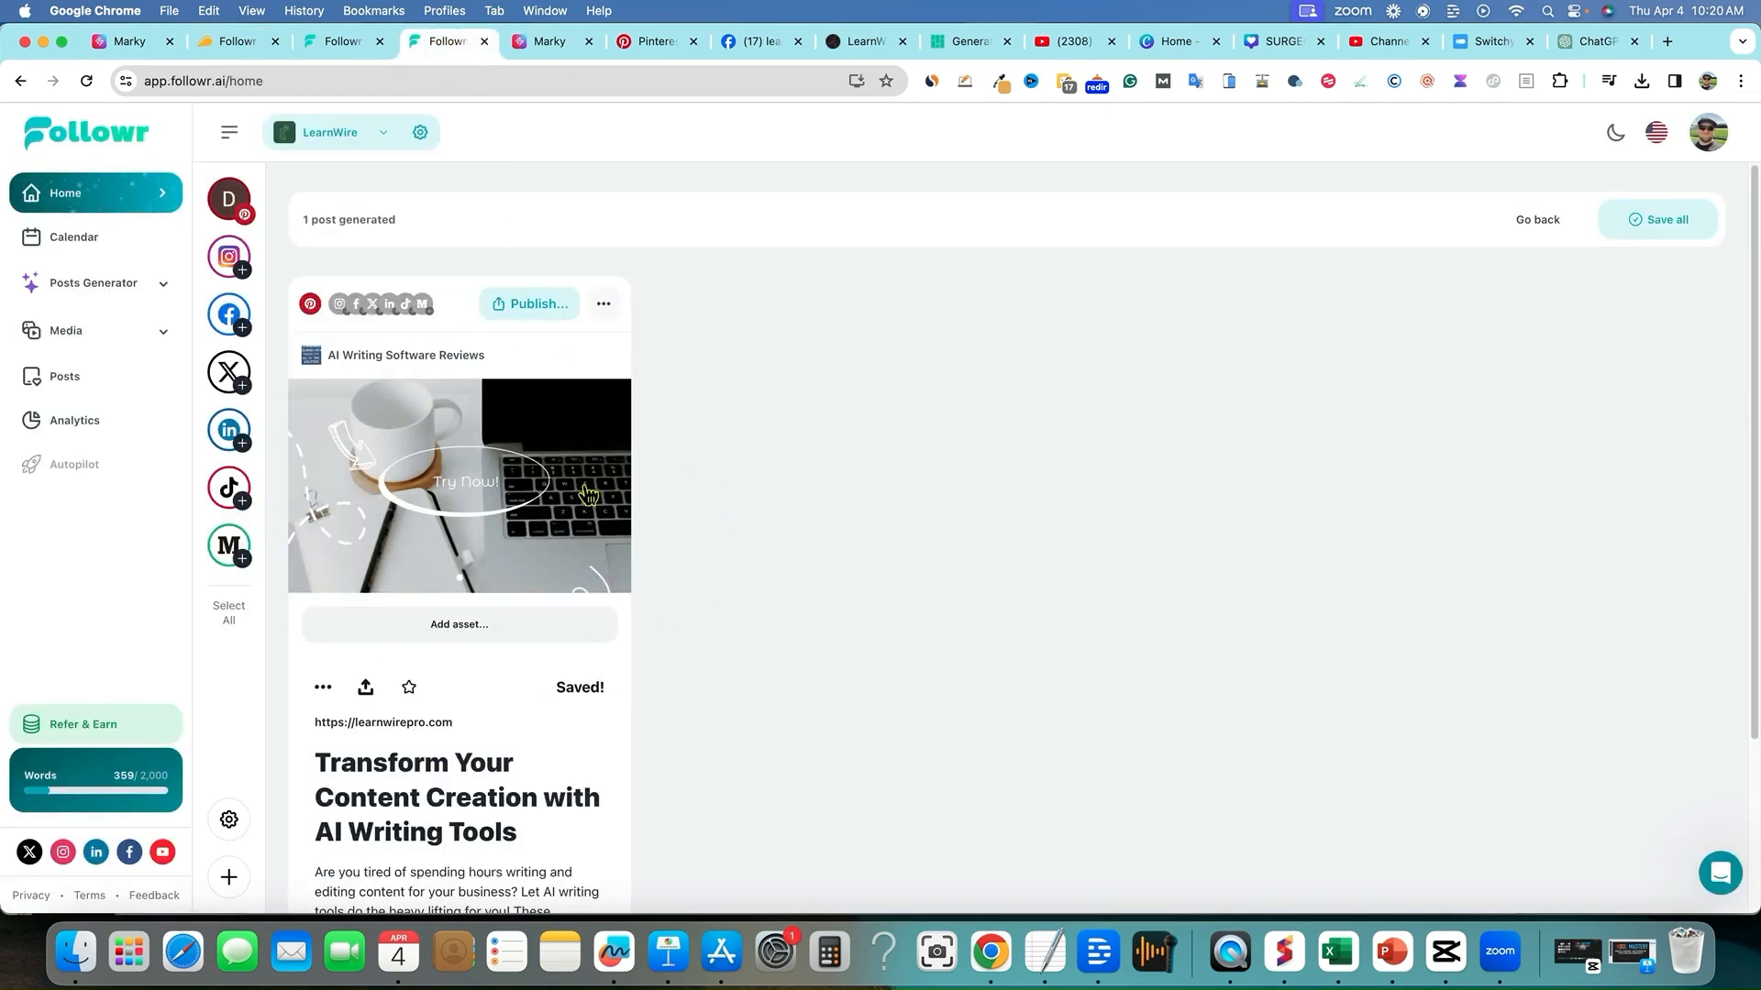
left_click(384, 134)
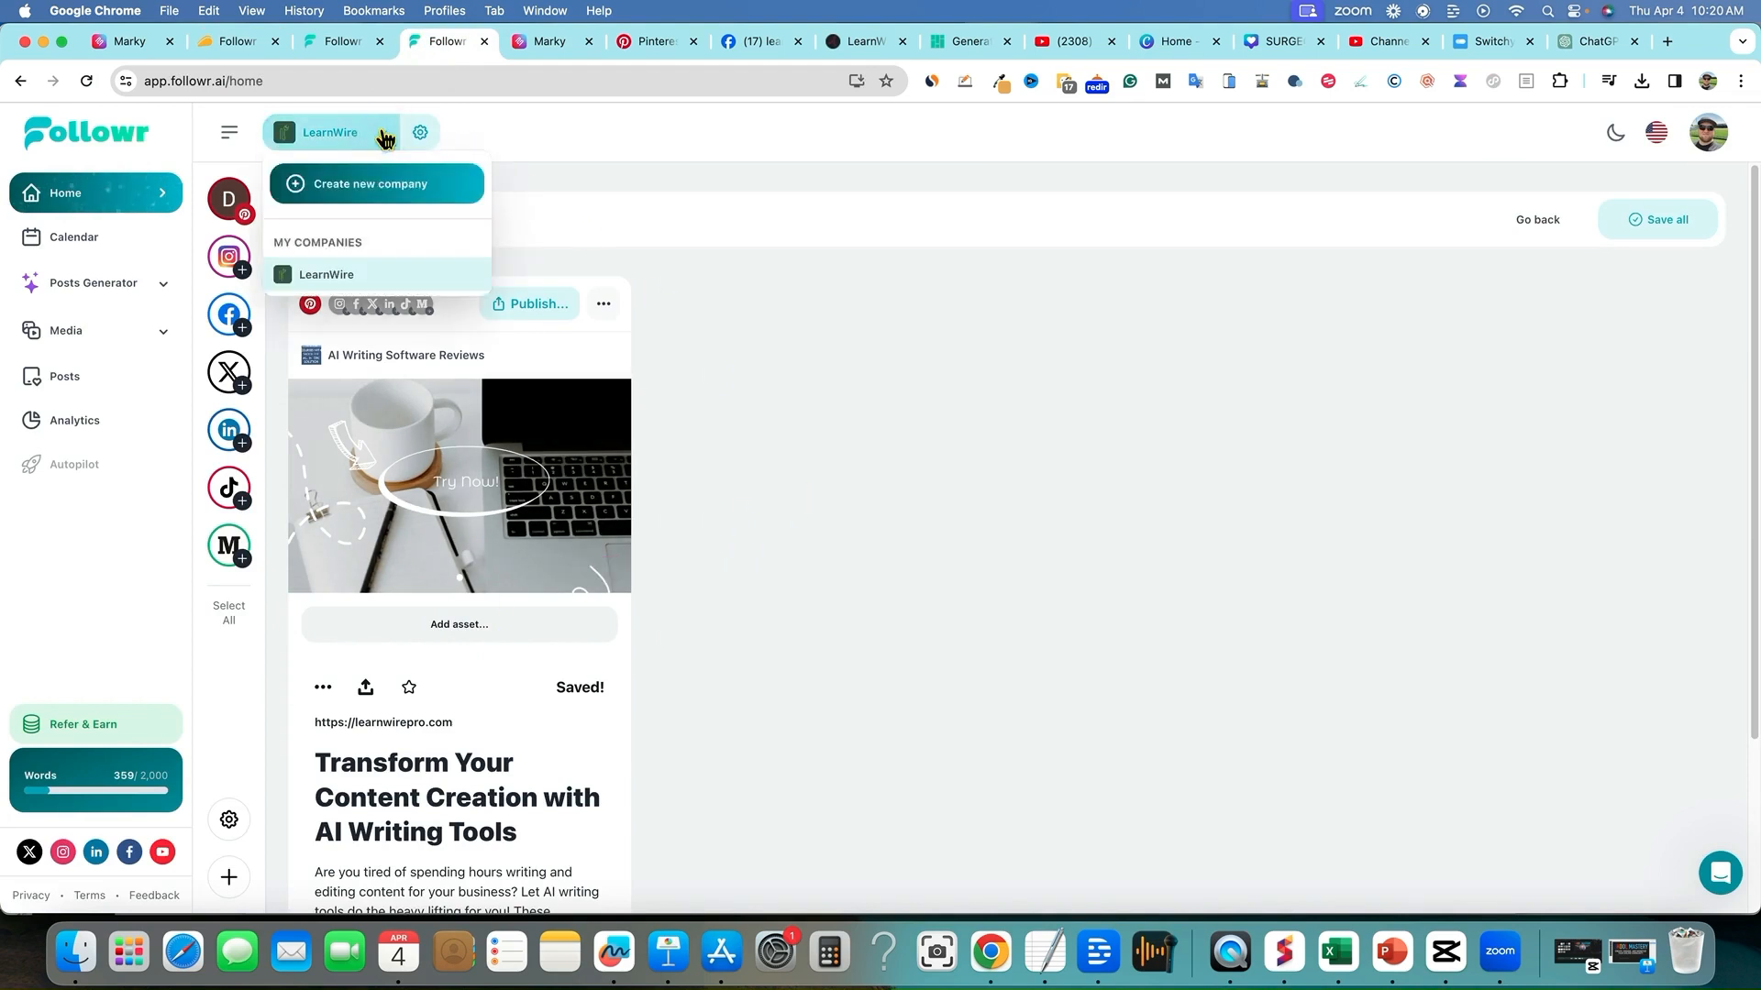
left_click(385, 136)
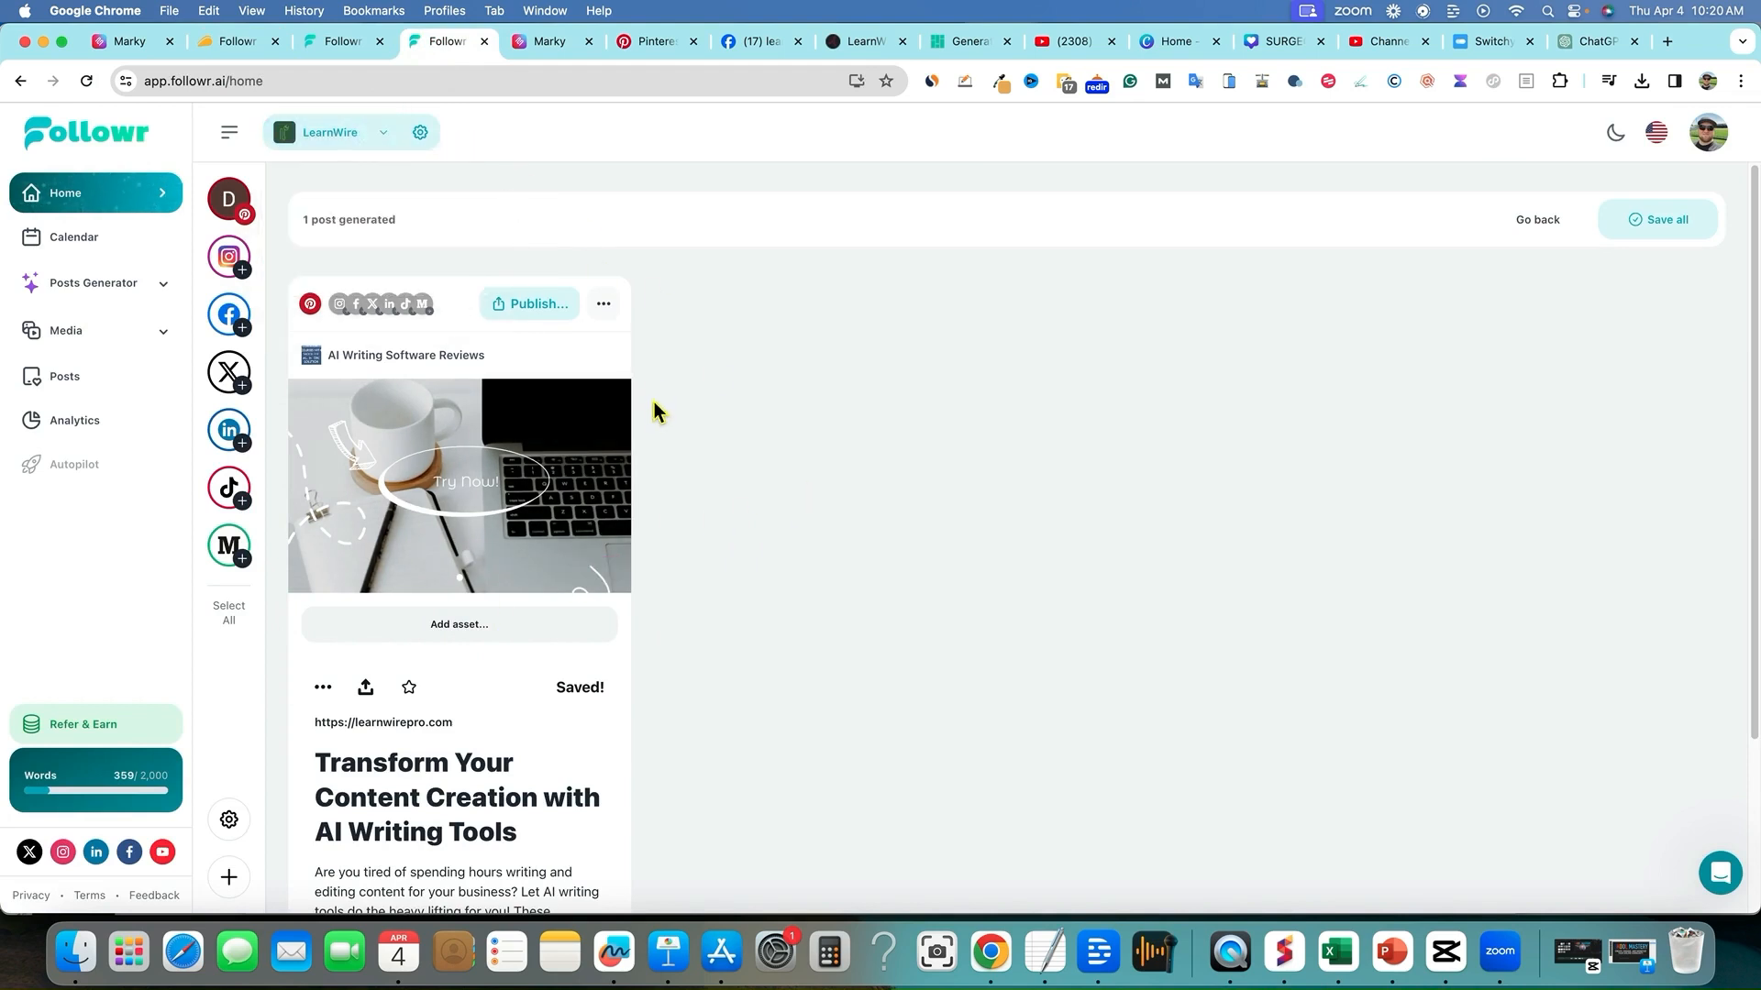
left_click(390, 138)
left_click(757, 291)
mouse_move(426, 426)
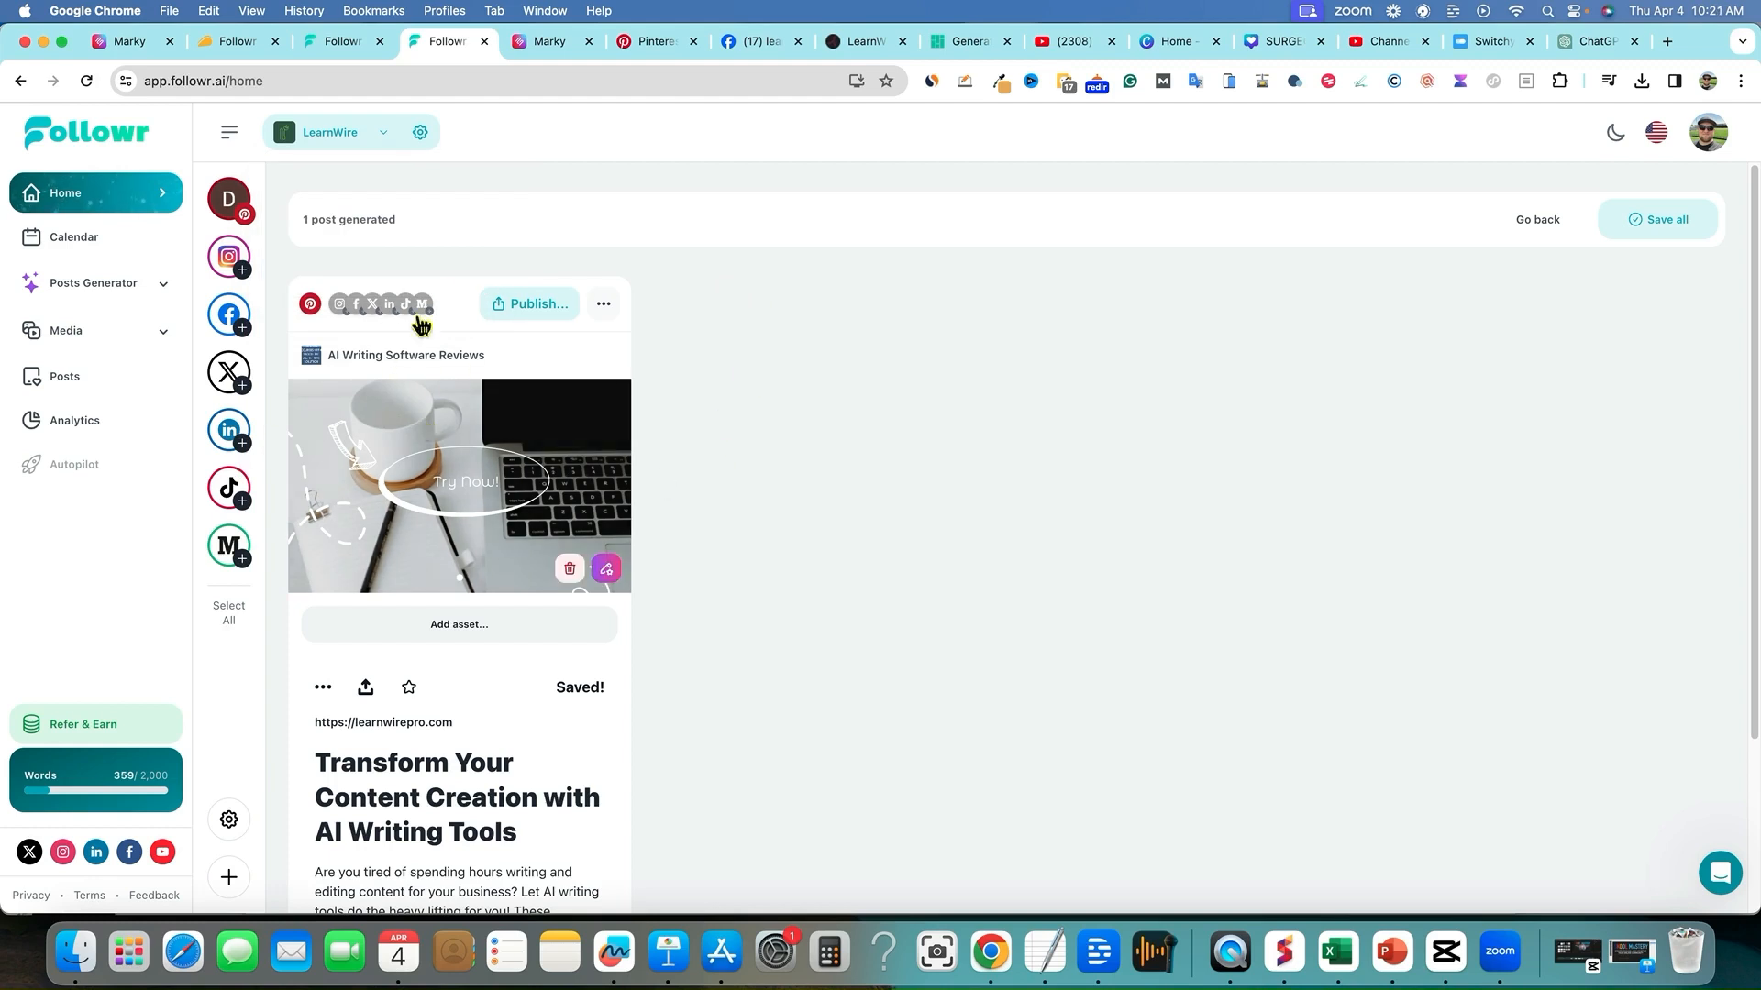
left_click(391, 138)
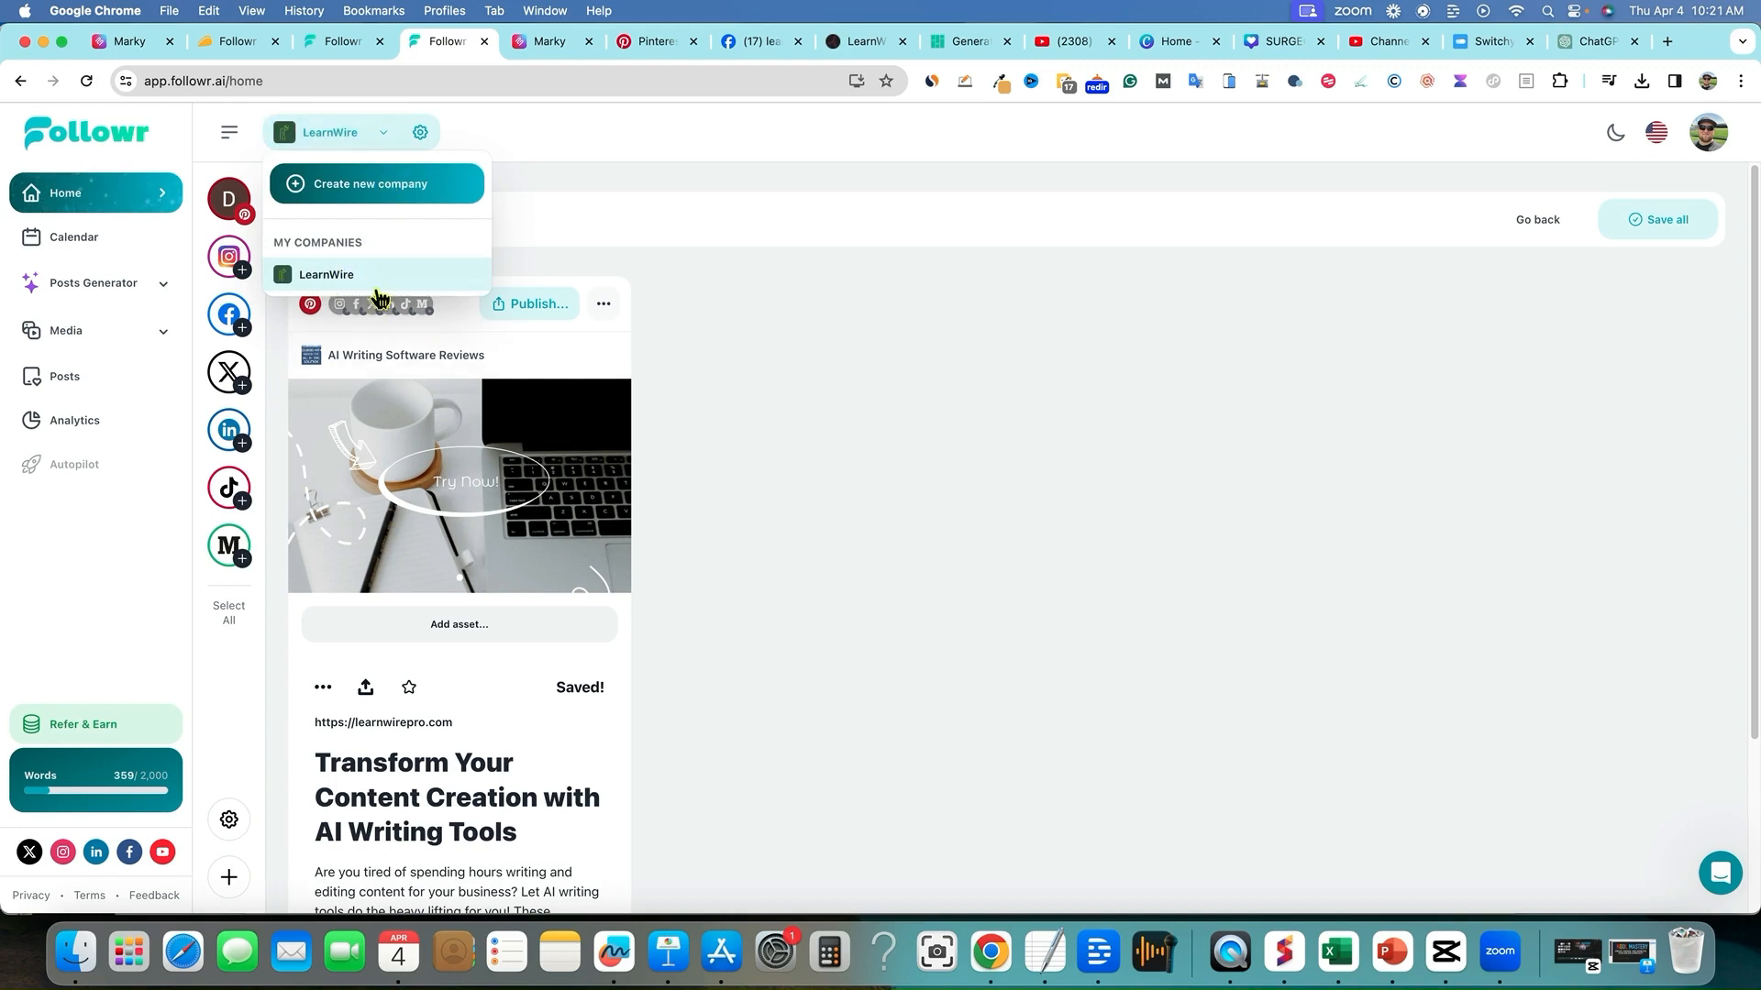
left_click(657, 346)
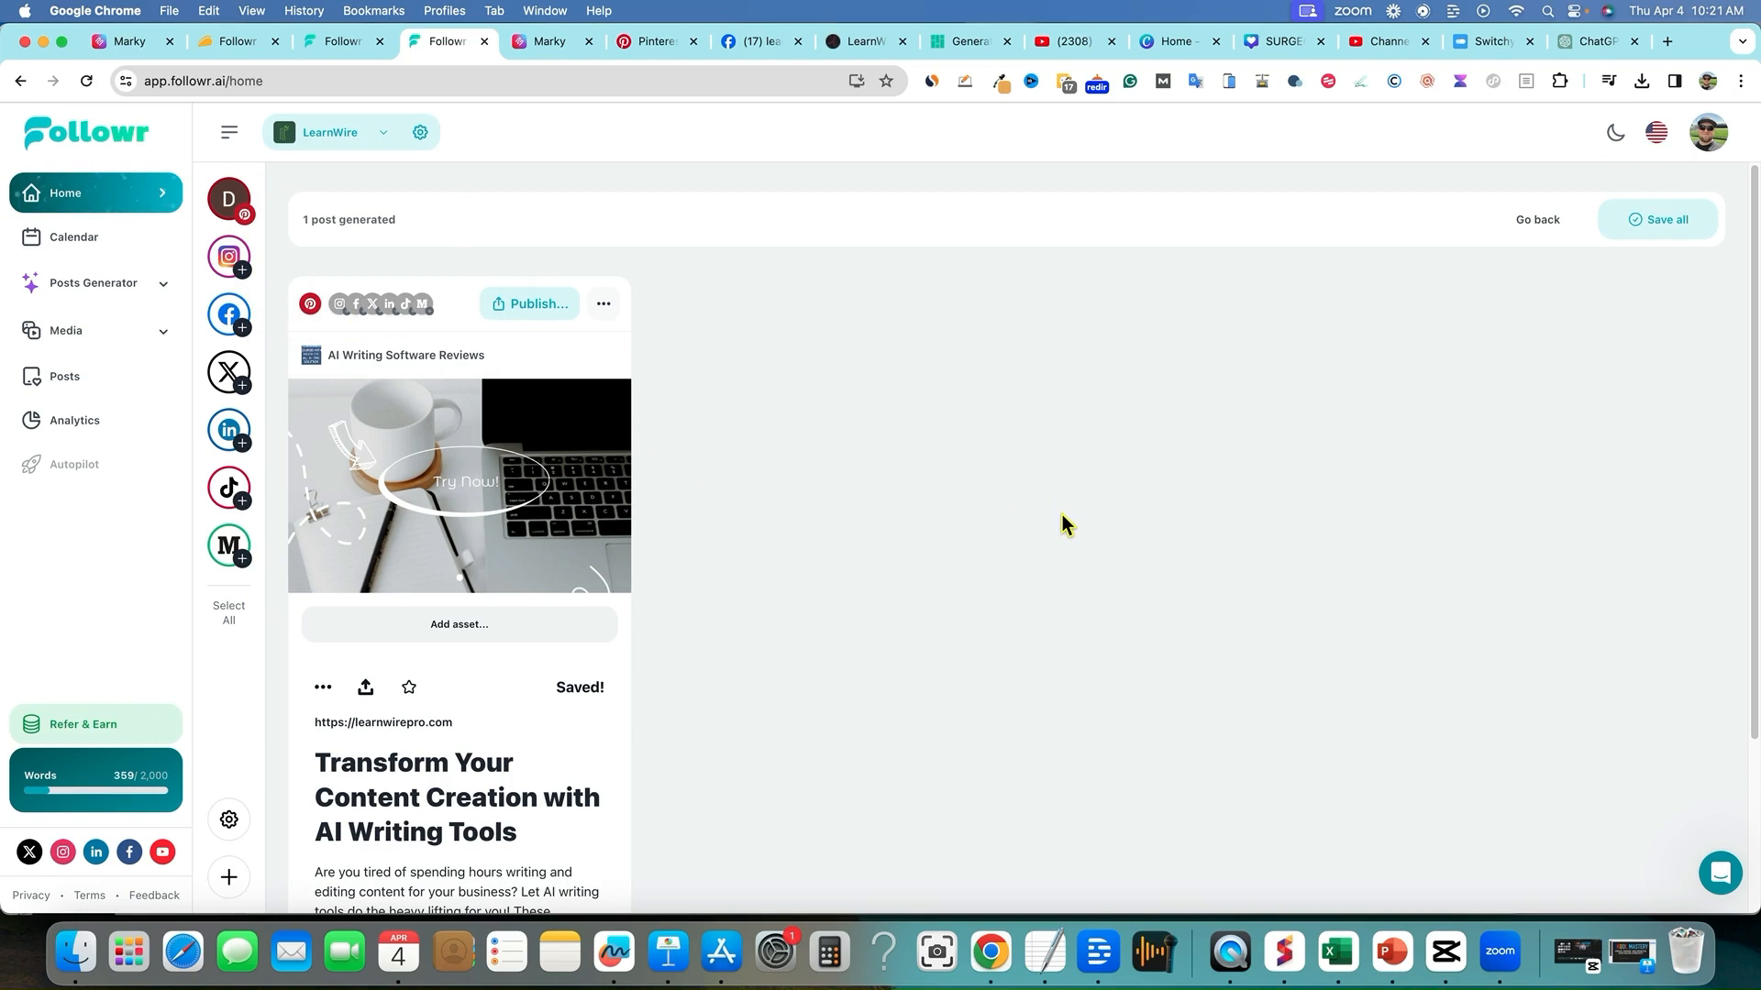
- Examine the additional options of the saved post and look over its full content
left_click(606, 306)
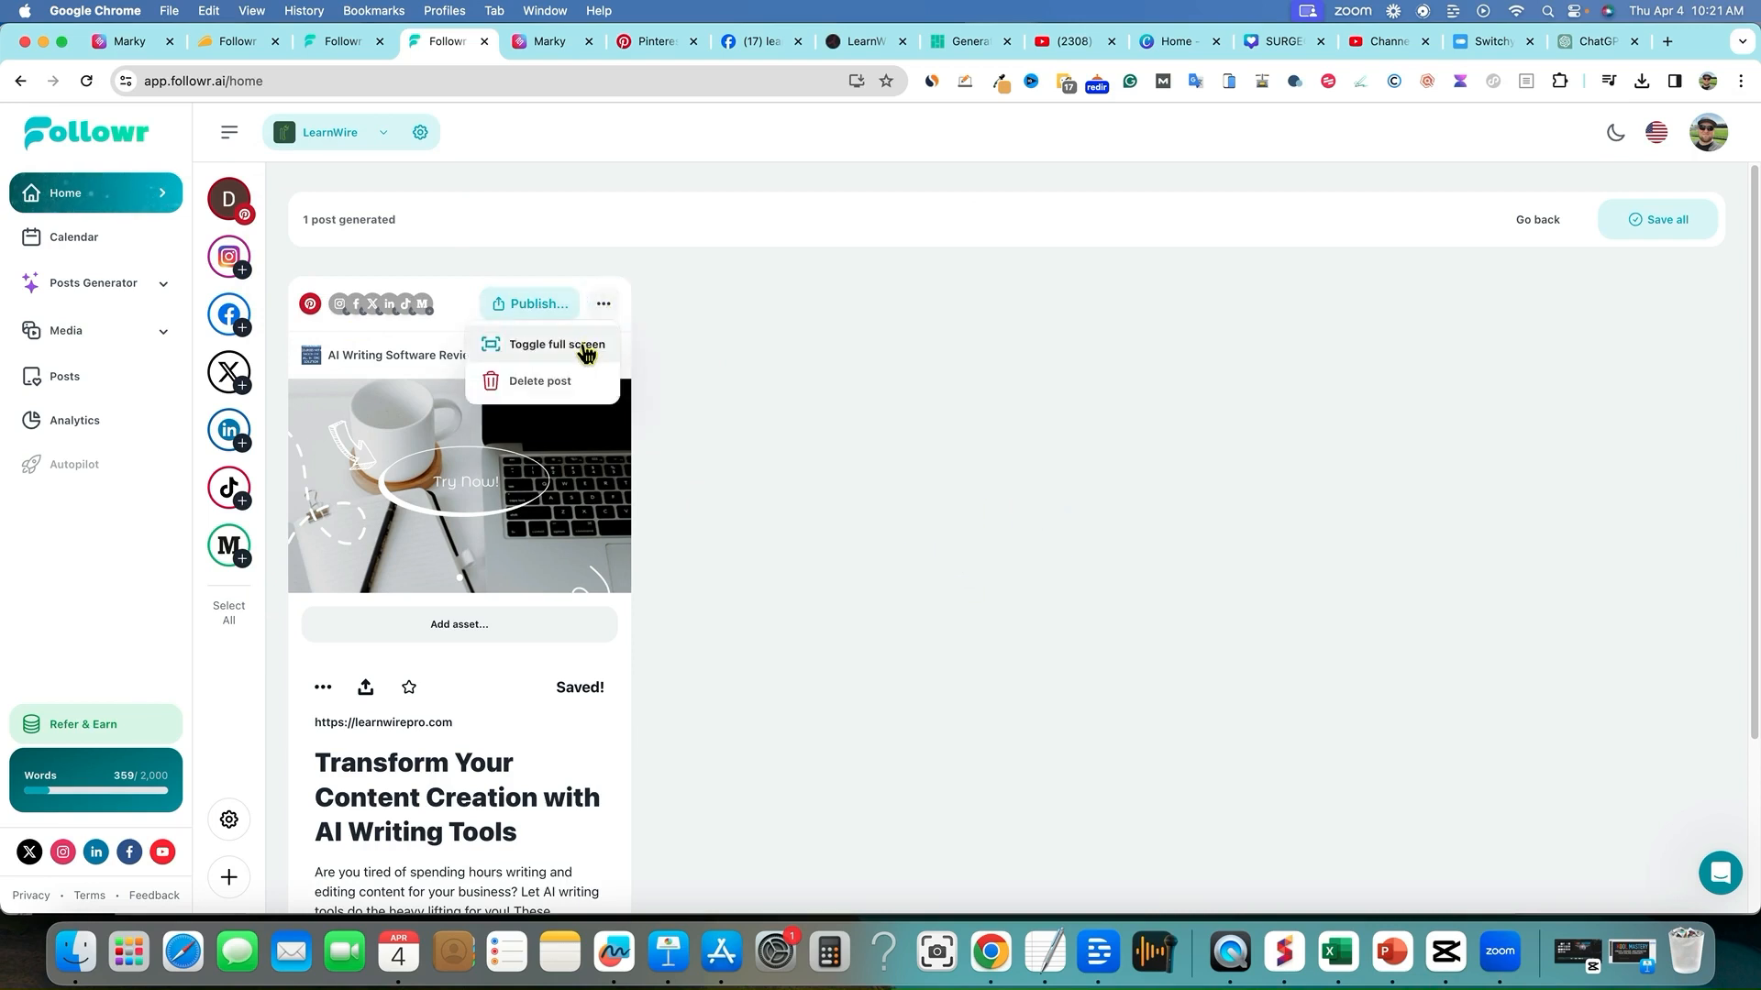
left_click(694, 335)
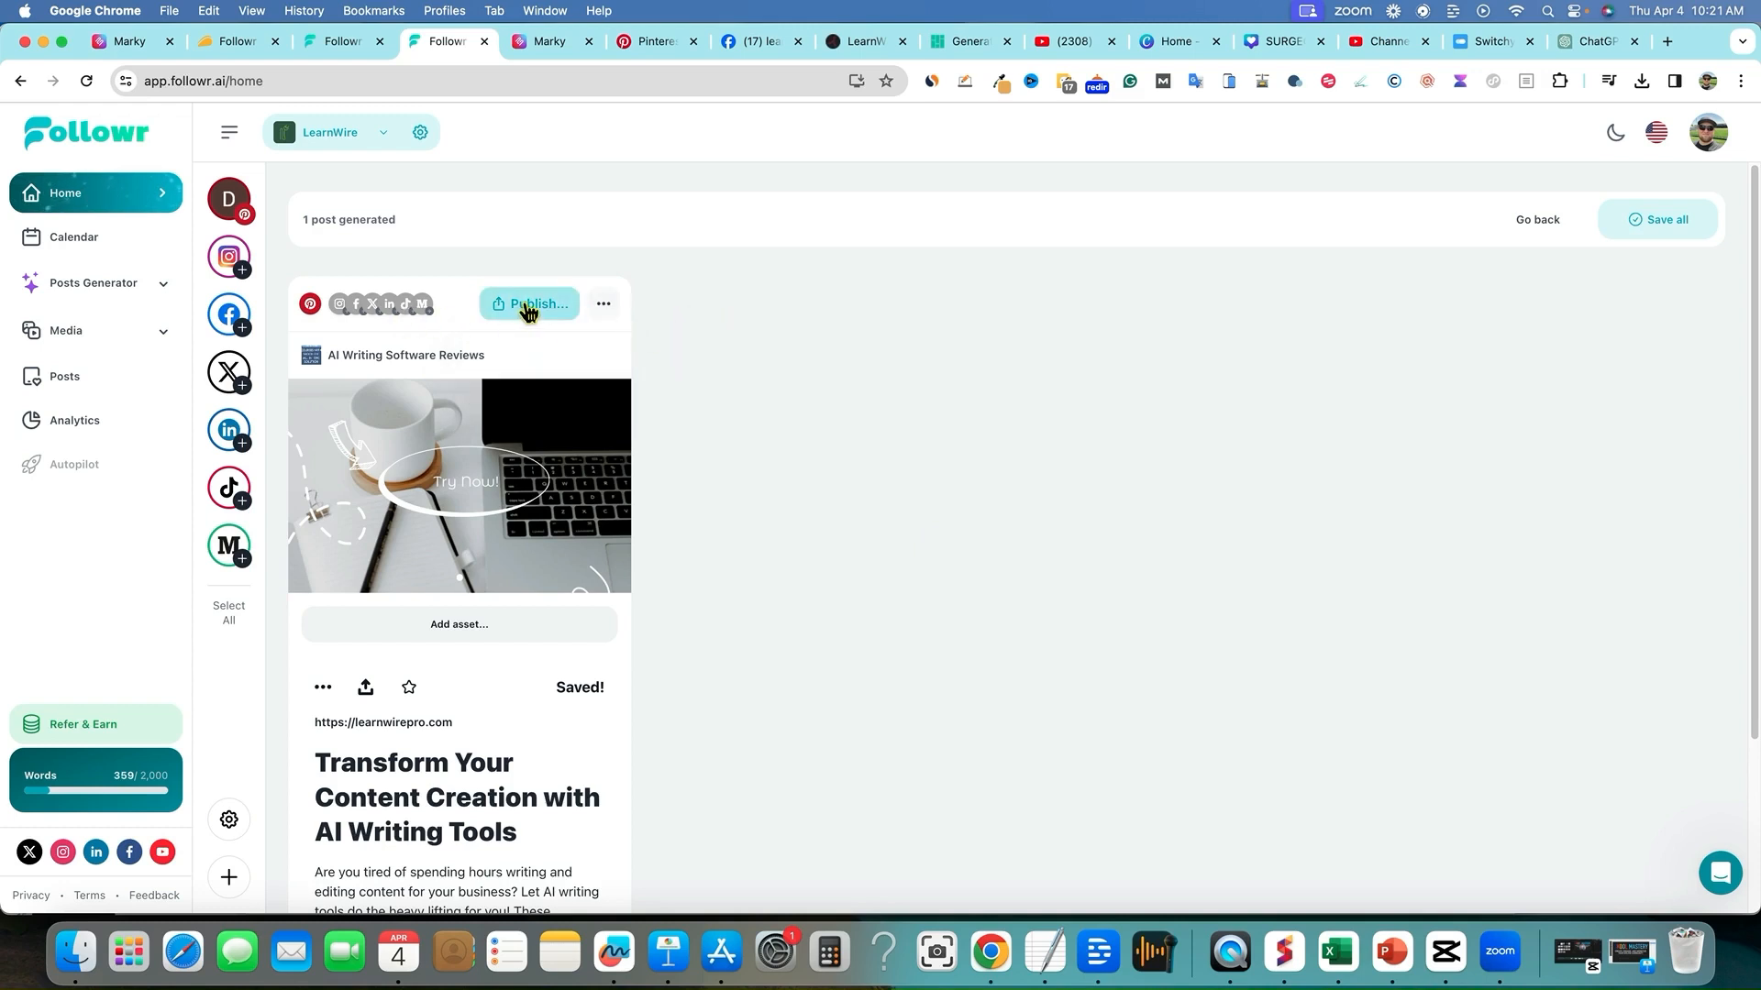
left_click(603, 304)
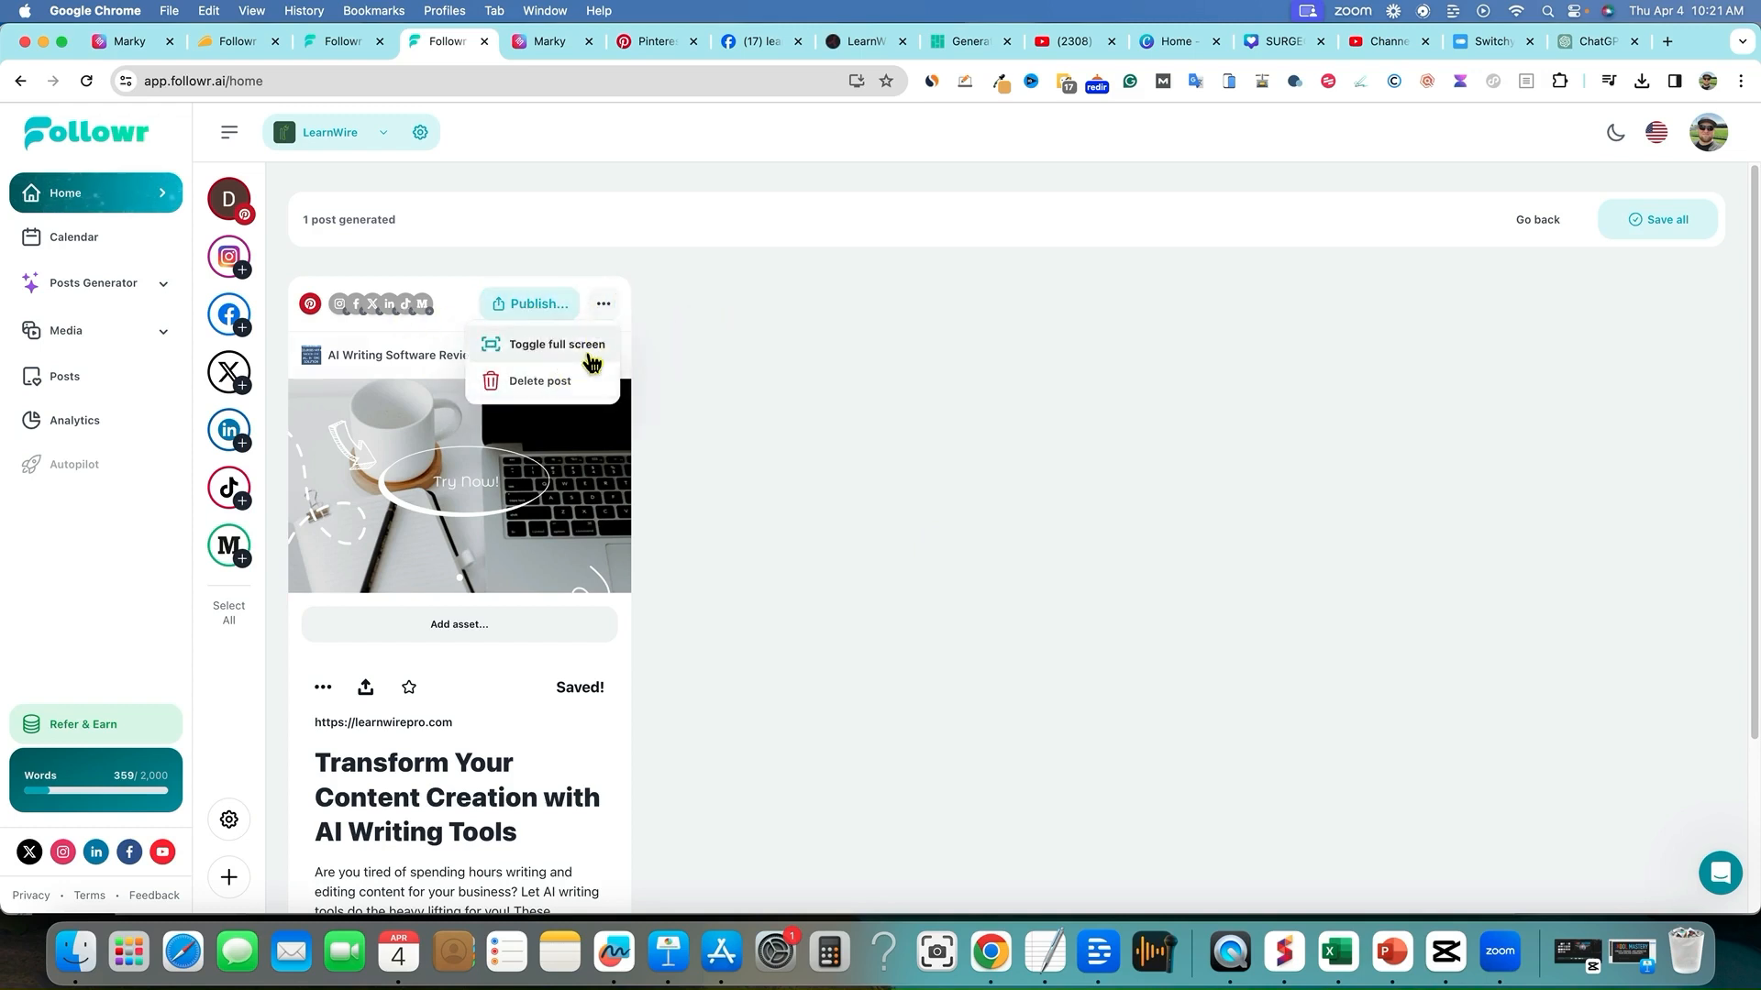
left_click(767, 482)
scroll(837, 581, "down", 3)
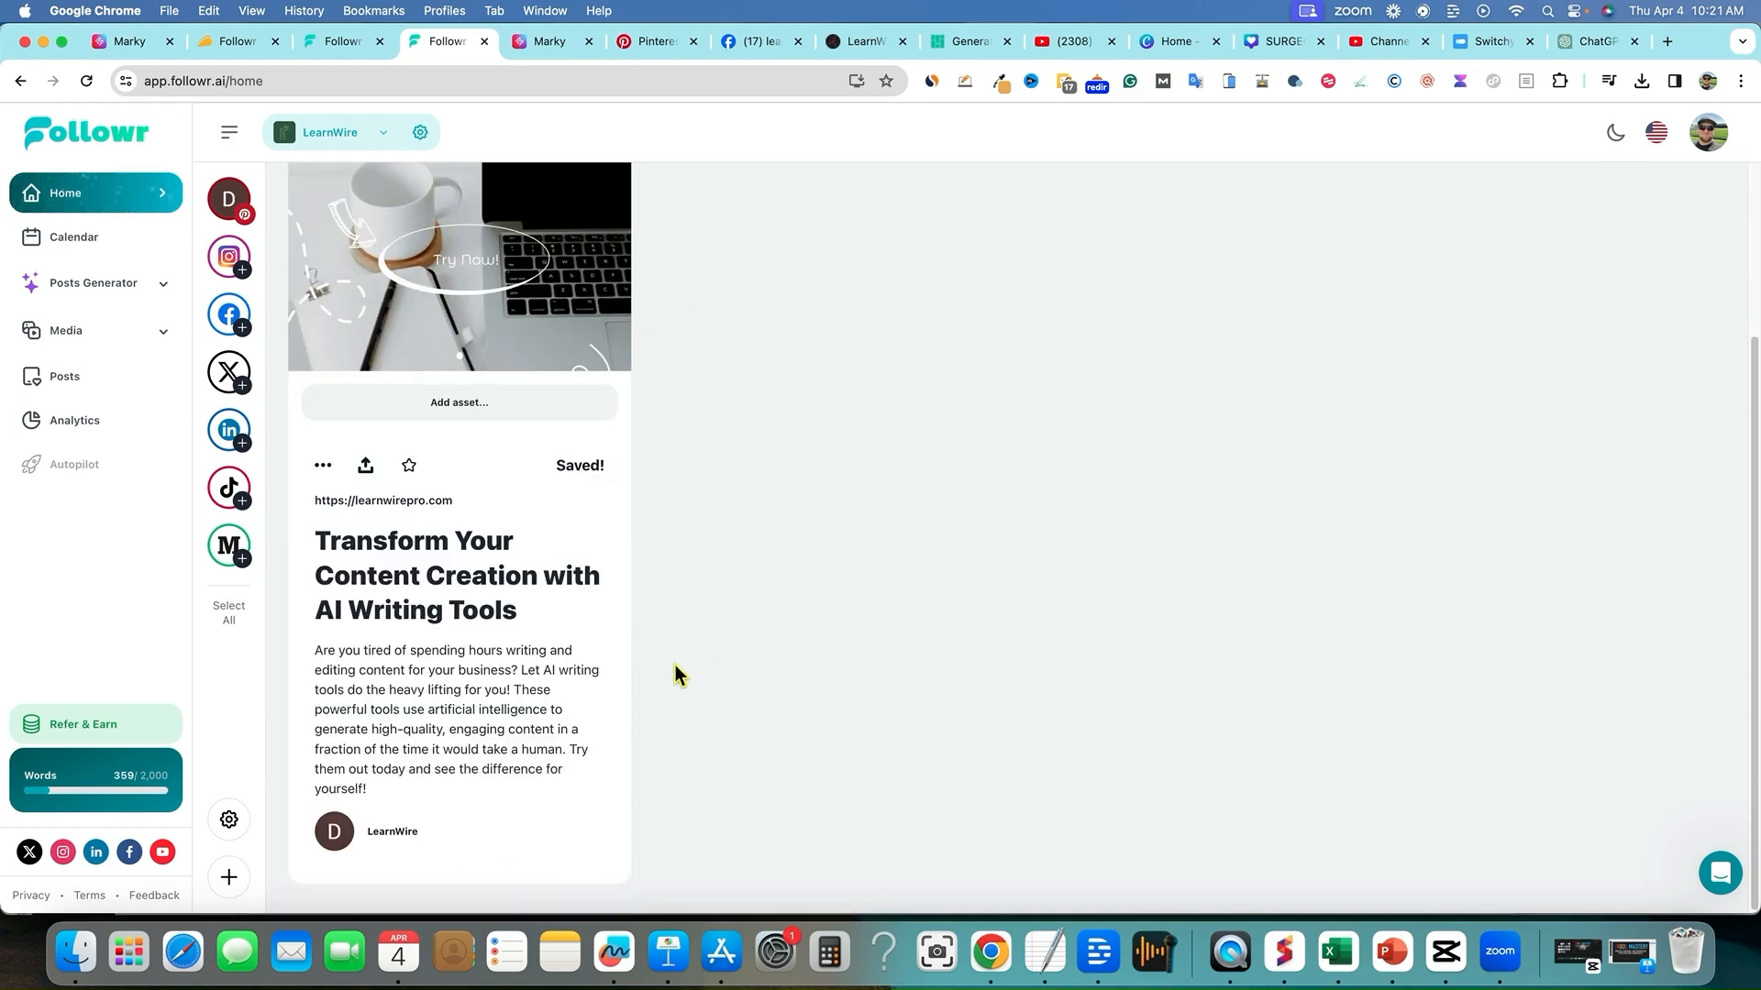
scroll(670, 661, "up", 3)
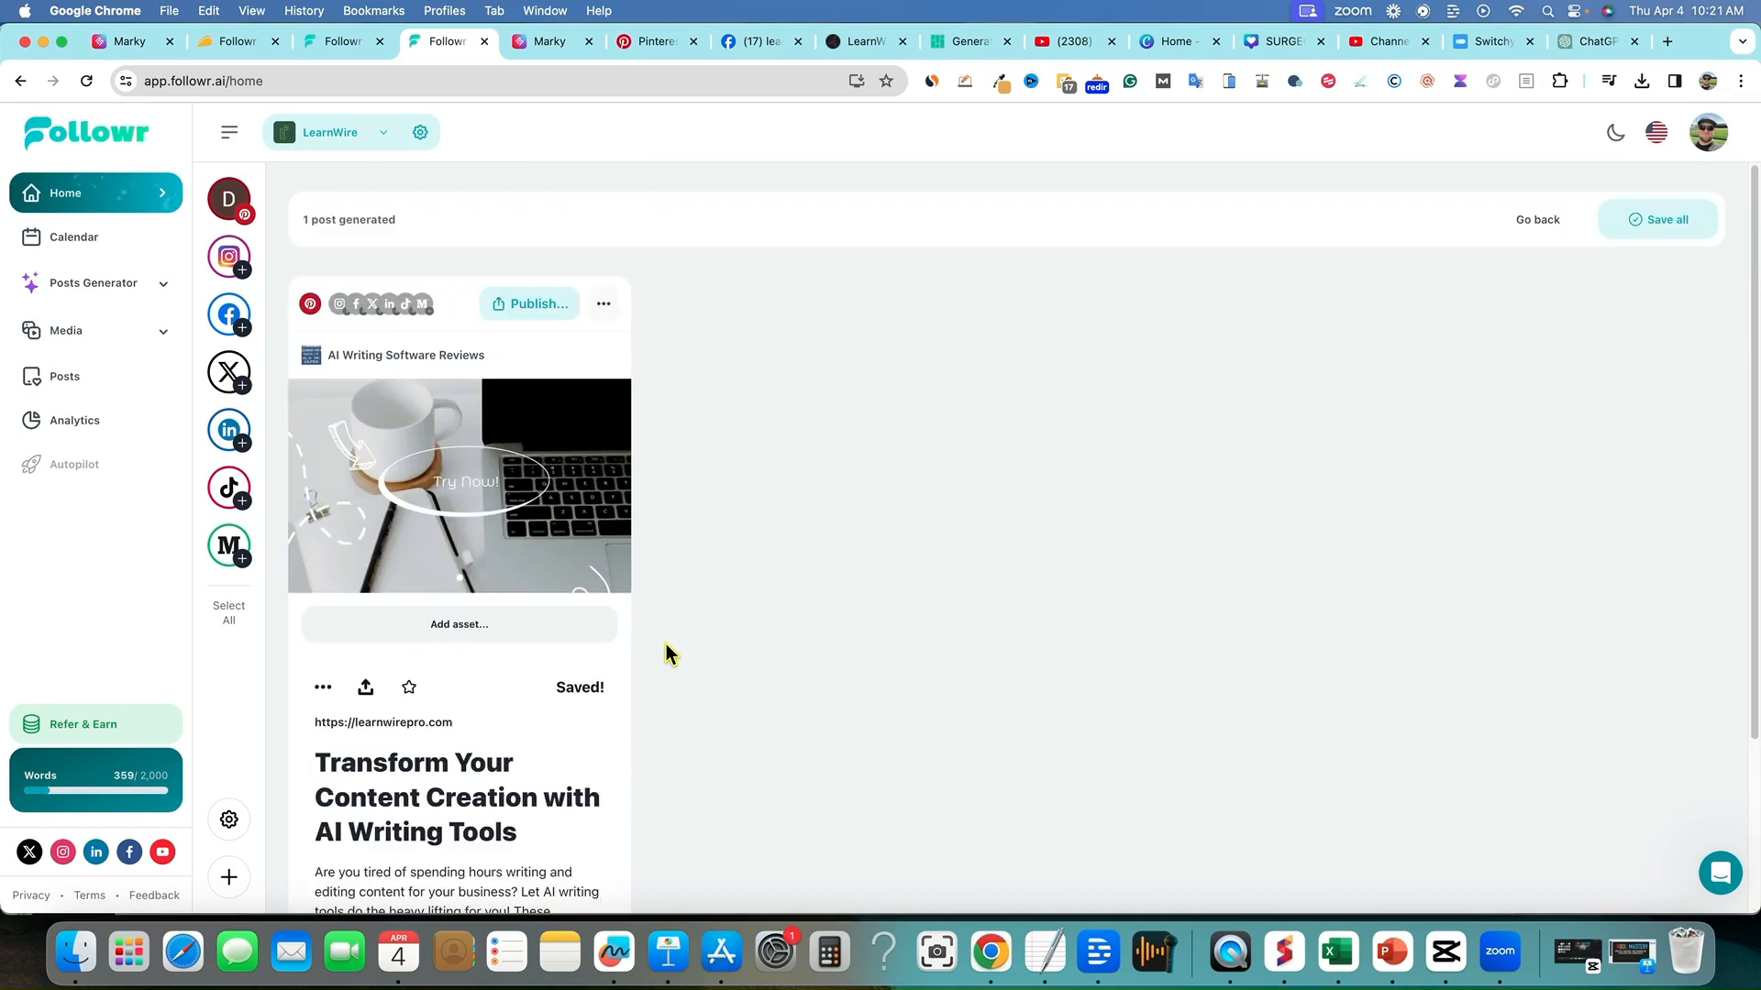
- Schedule the unscheduled Pinterest post in the weekly calendar for Thursday, April 4 at 1:05 pm
left_click(72, 240)
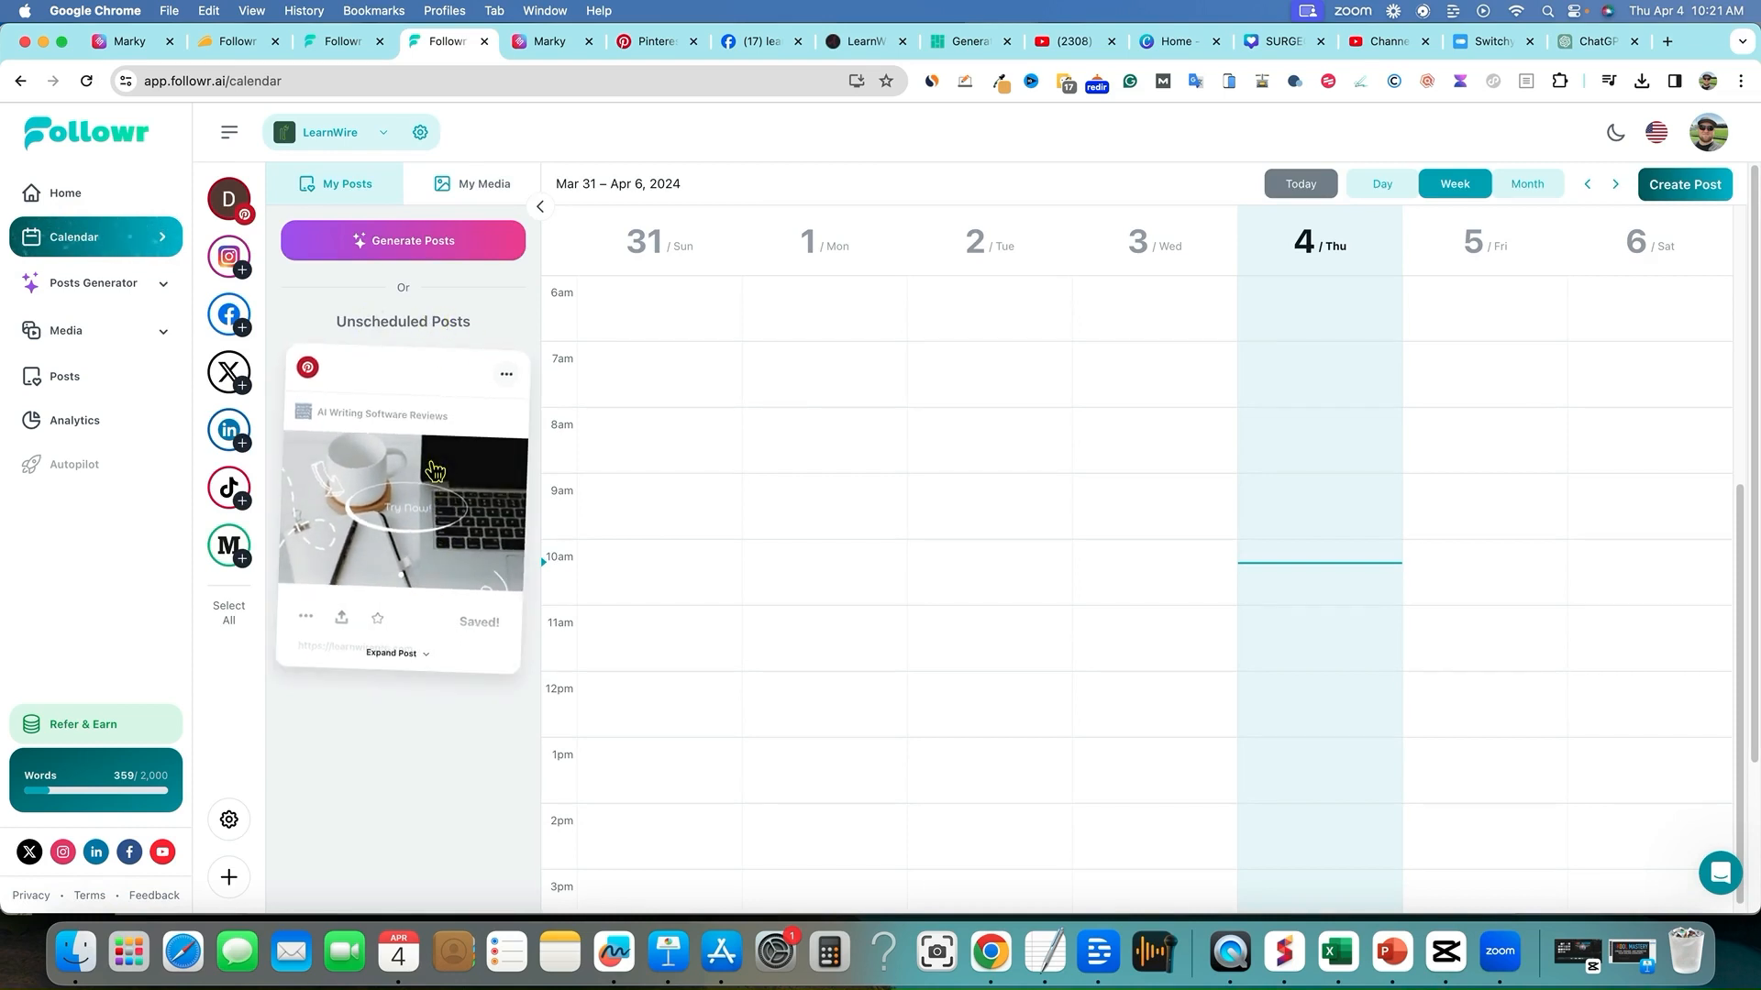
left_click_drag(410, 511, 1286, 740)
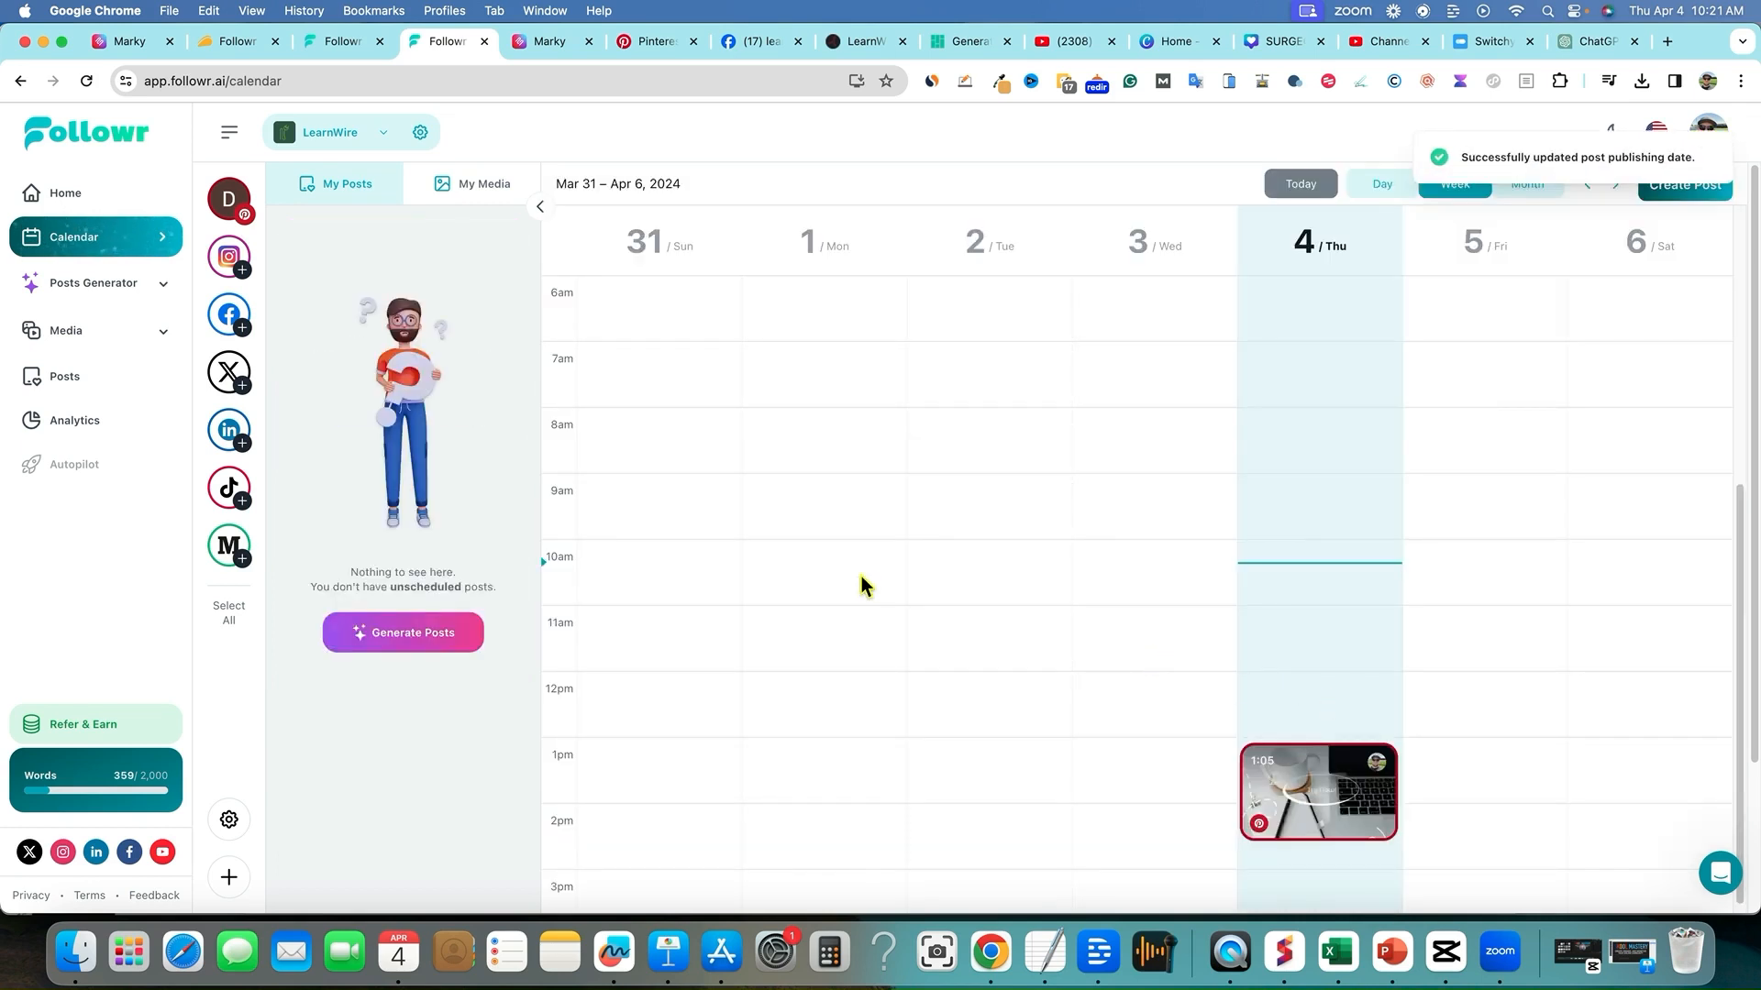
scroll(1480, 420, "up", 5)
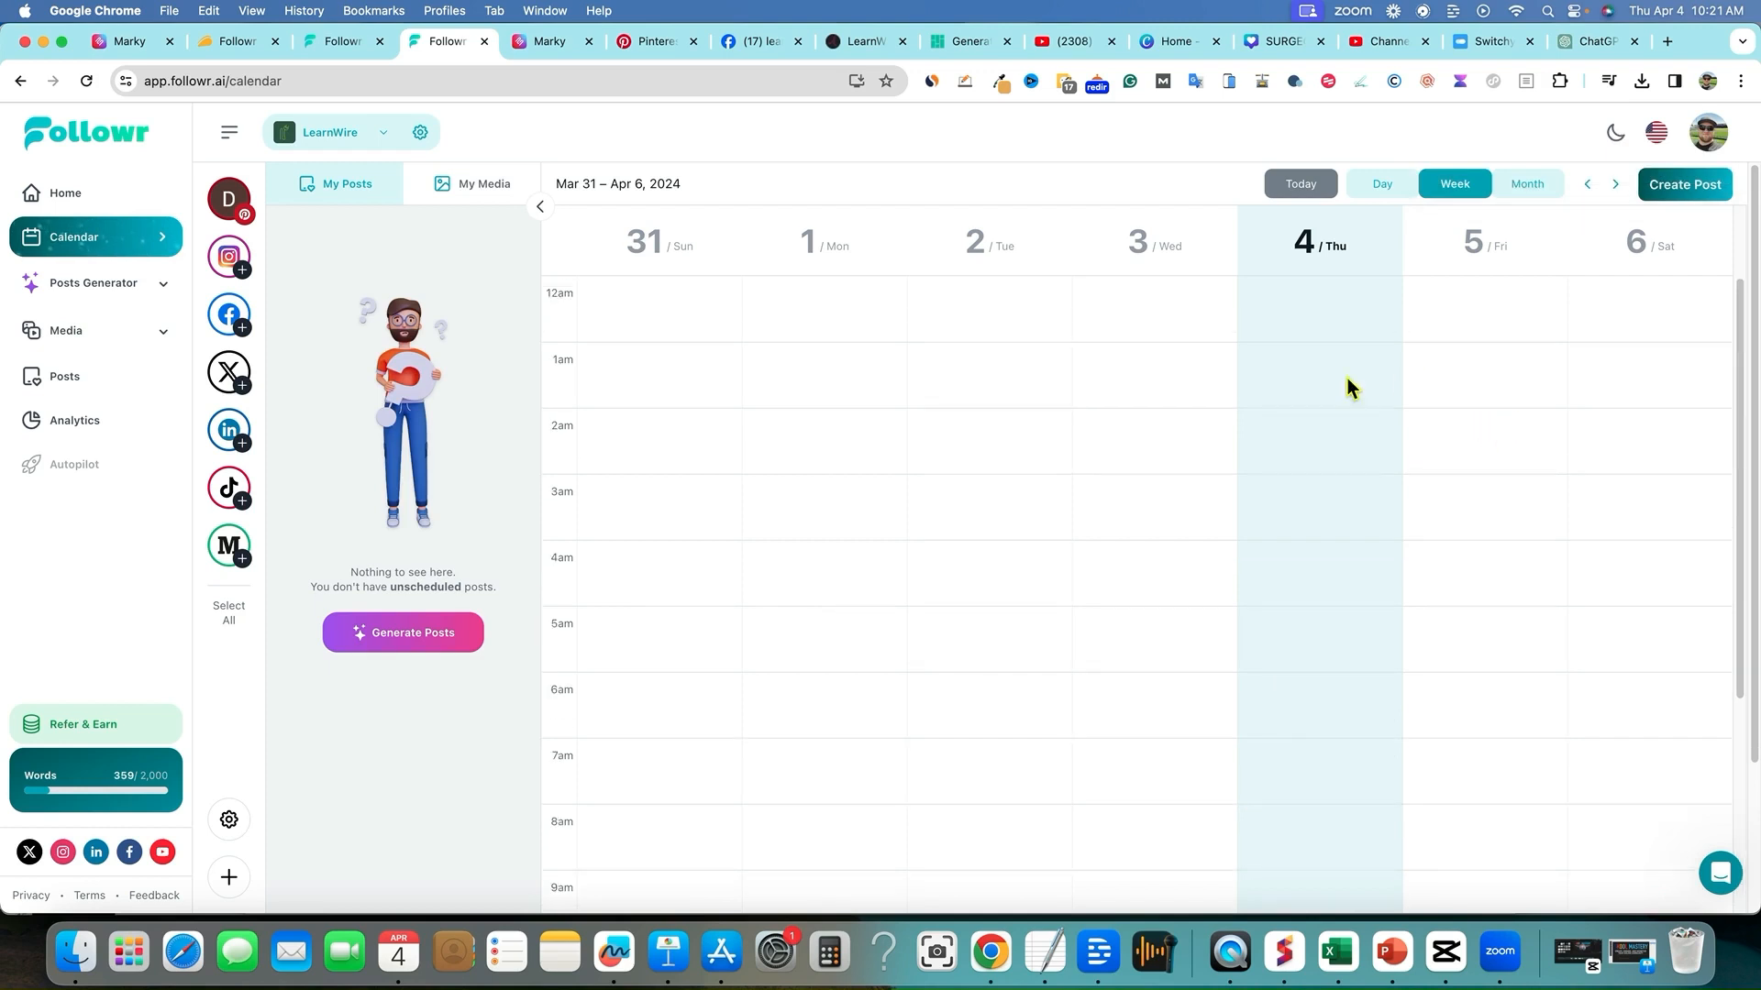
scroll(1091, 422, "down", 7)
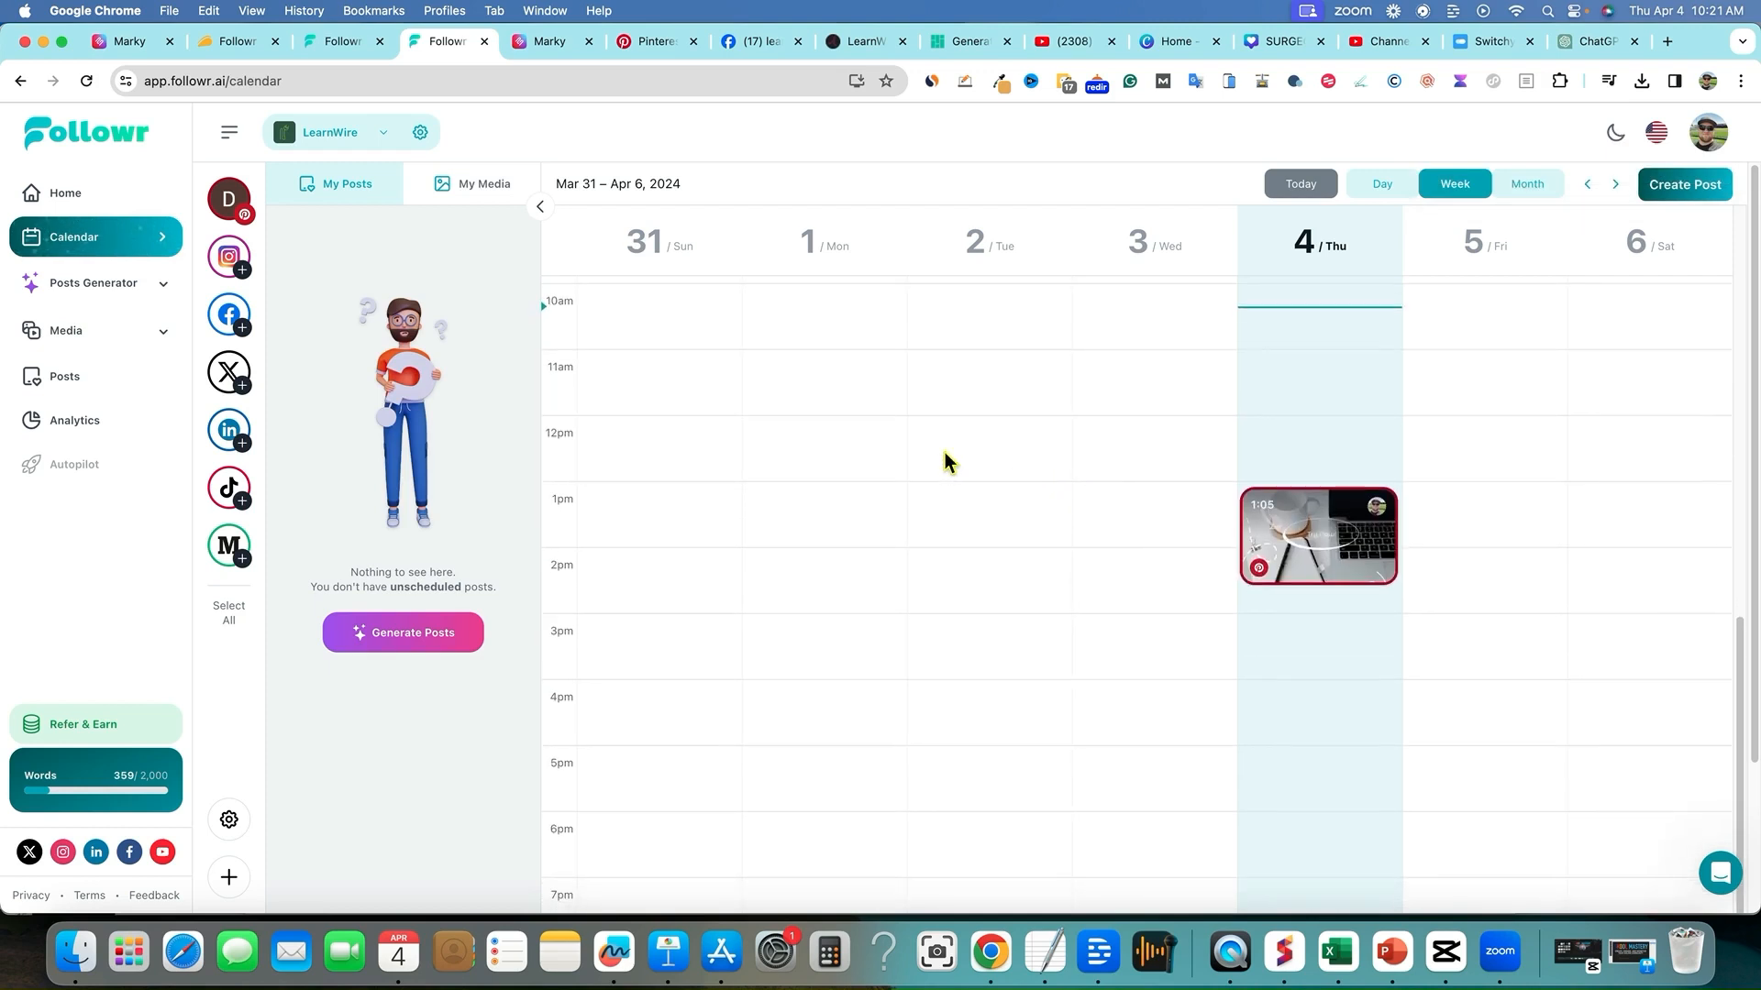
- Open the scheduled post from the calendar, inspect its publishing options and date and time settings, and close it without changes
left_click(1303, 535)
scroll(912, 582, "down", 2)
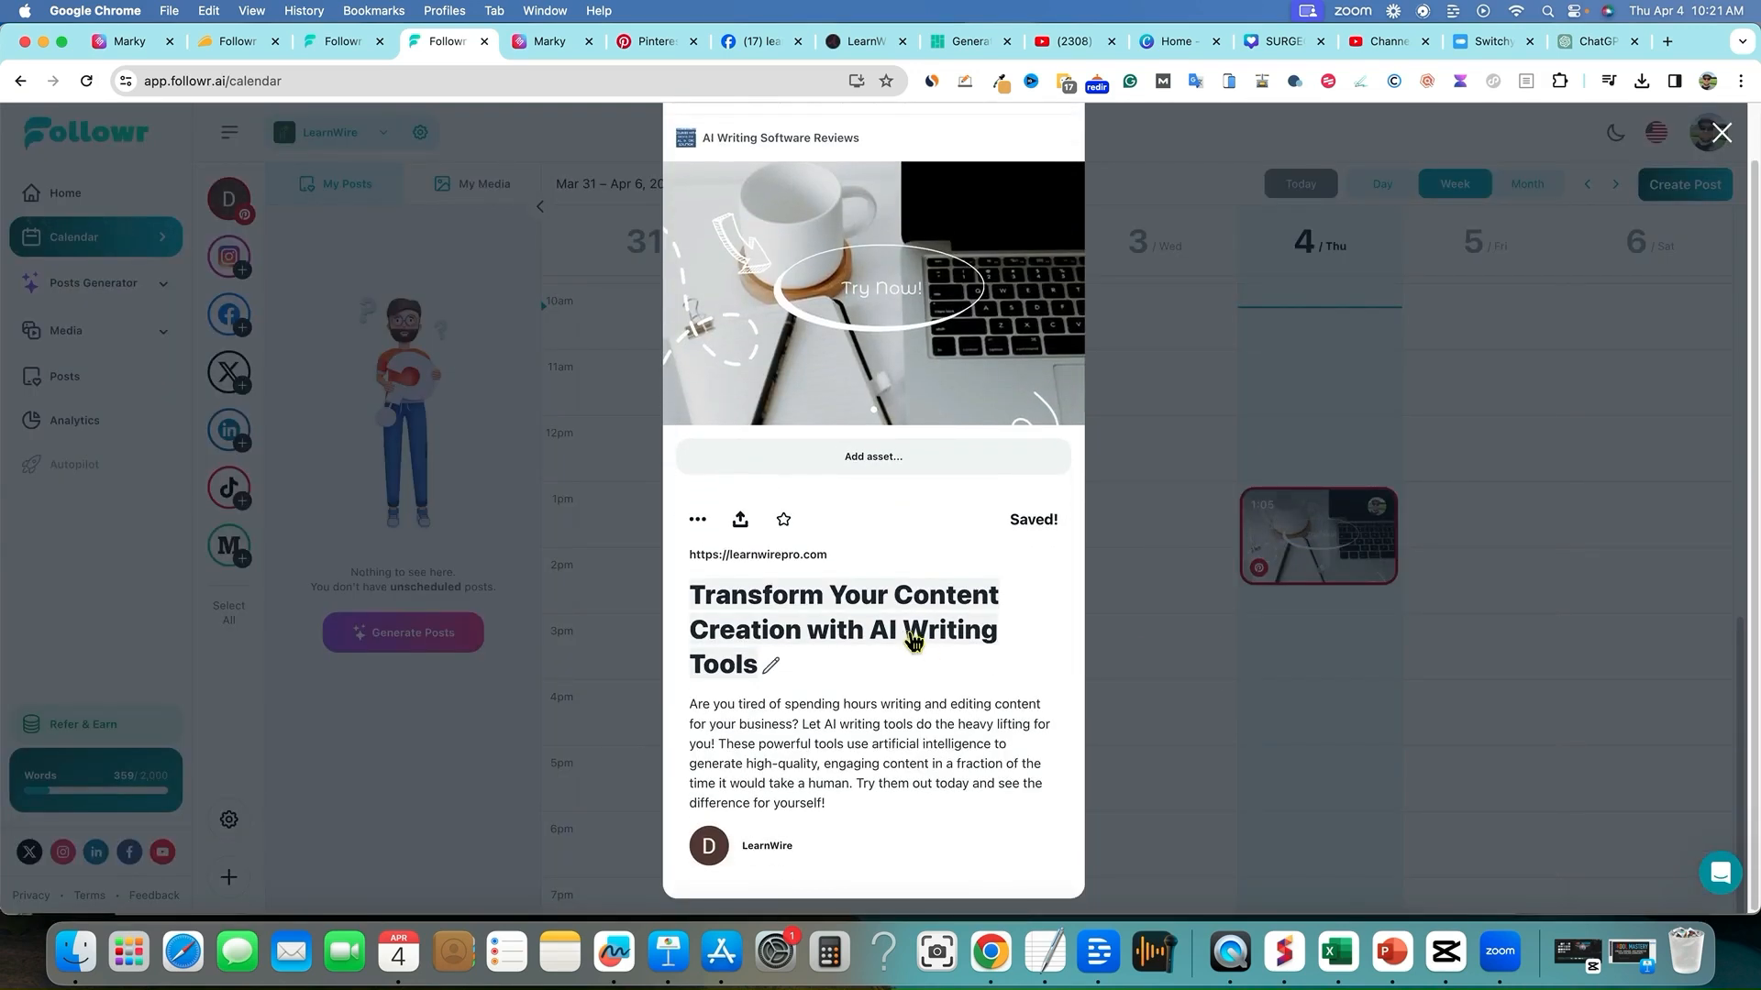
scroll(928, 641, "up", 2)
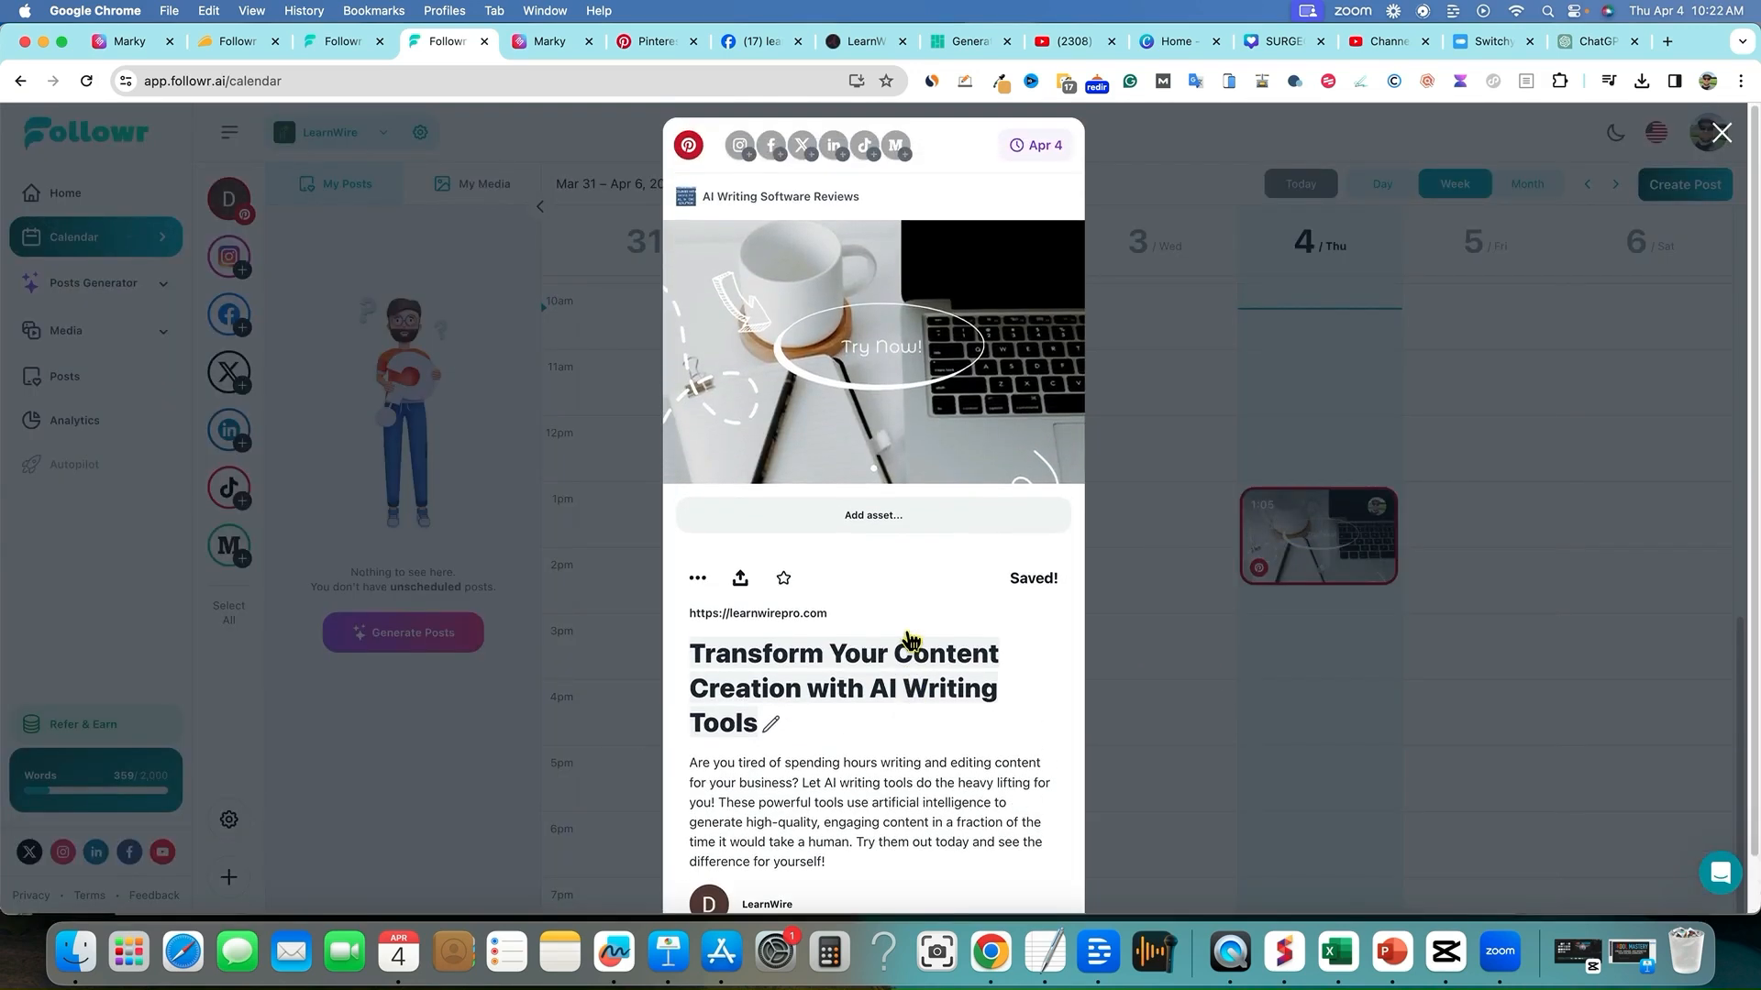
left_click(1049, 149)
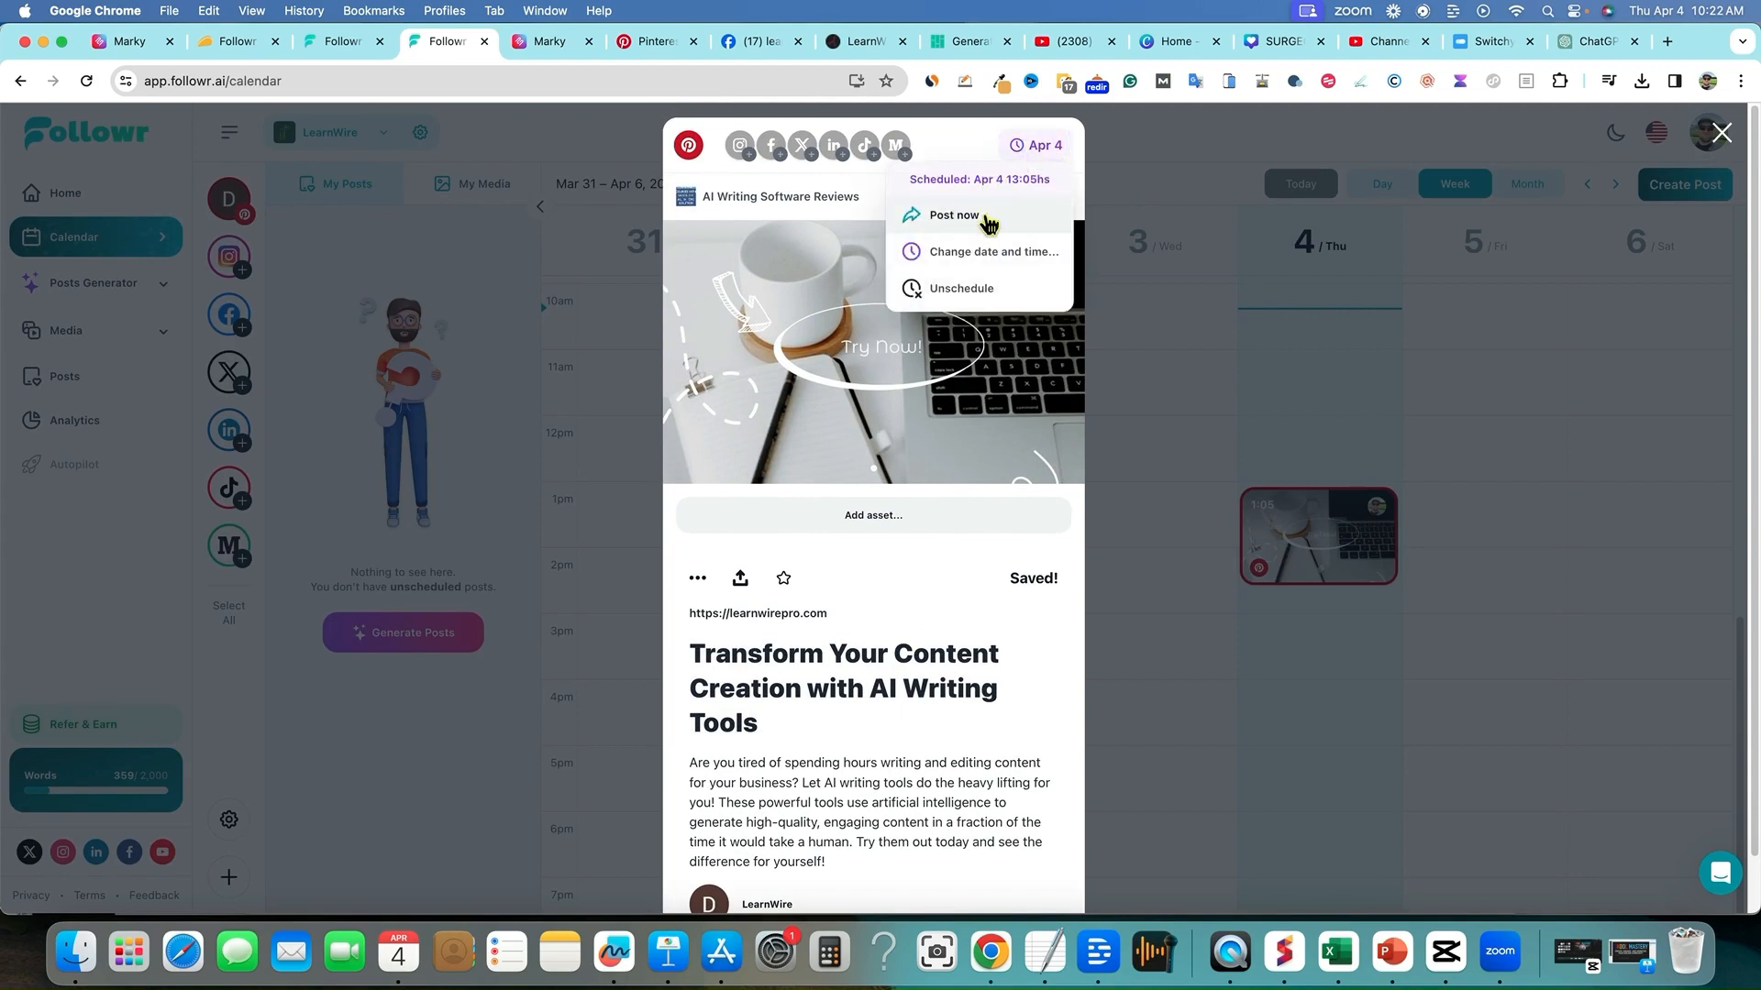
left_click(989, 266)
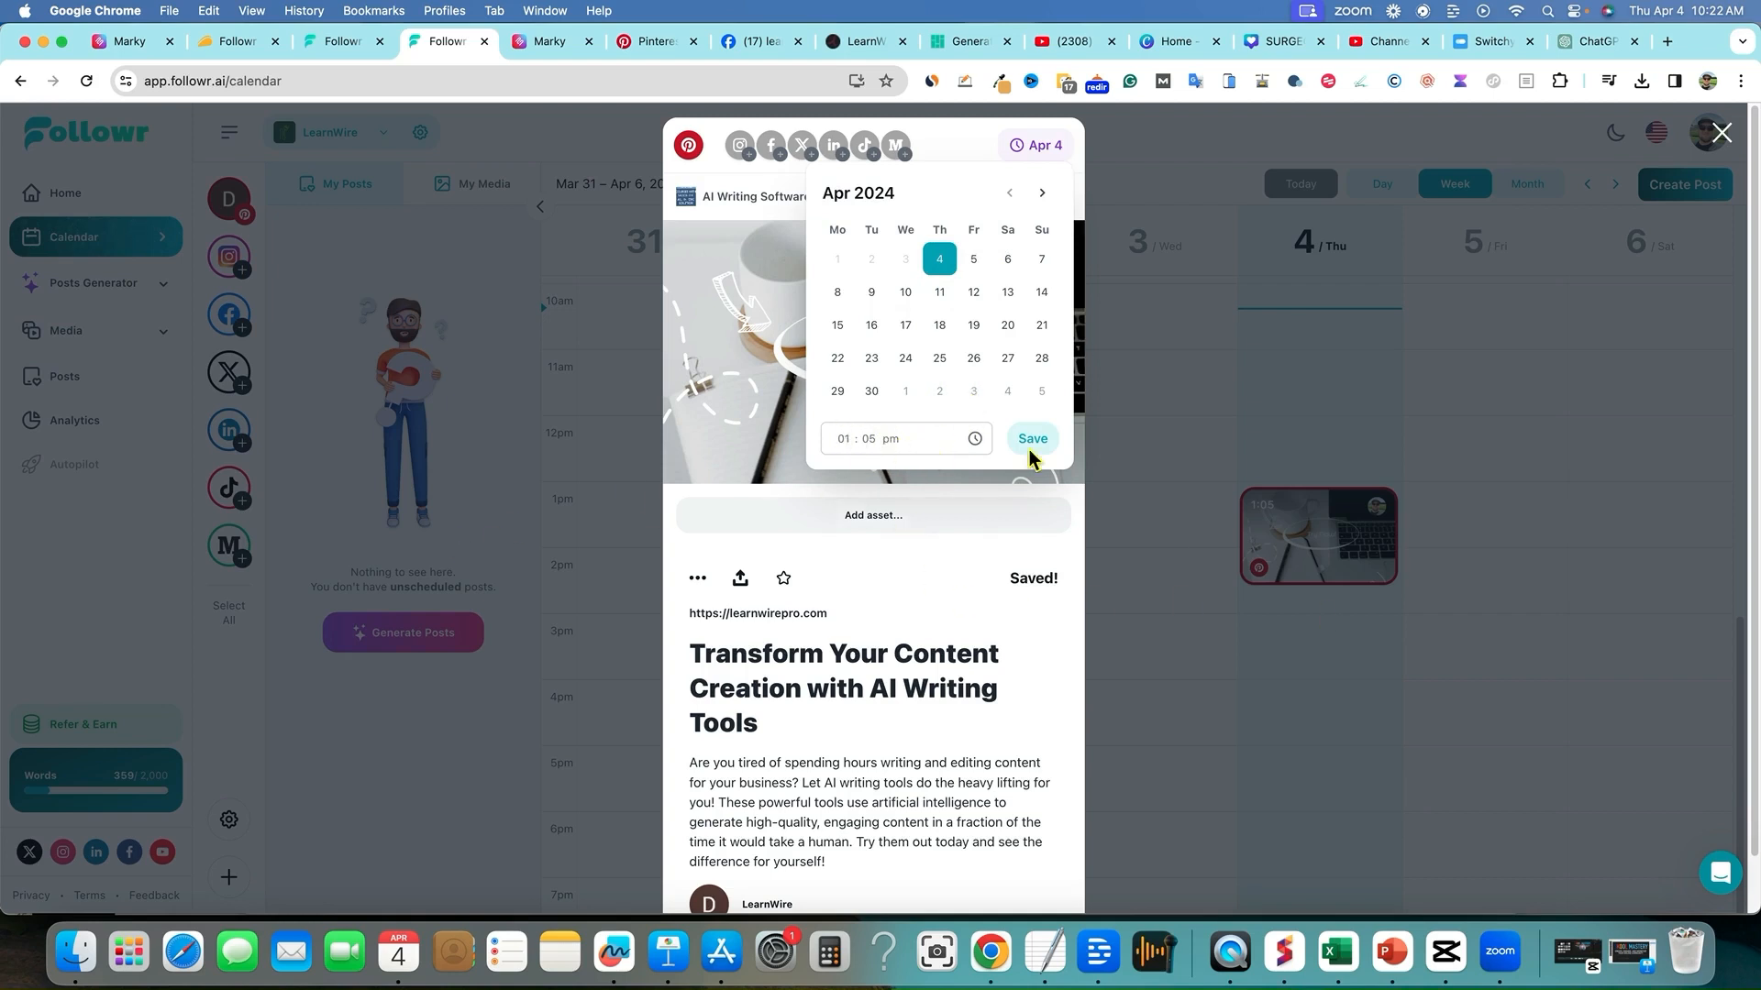
left_click(1165, 391)
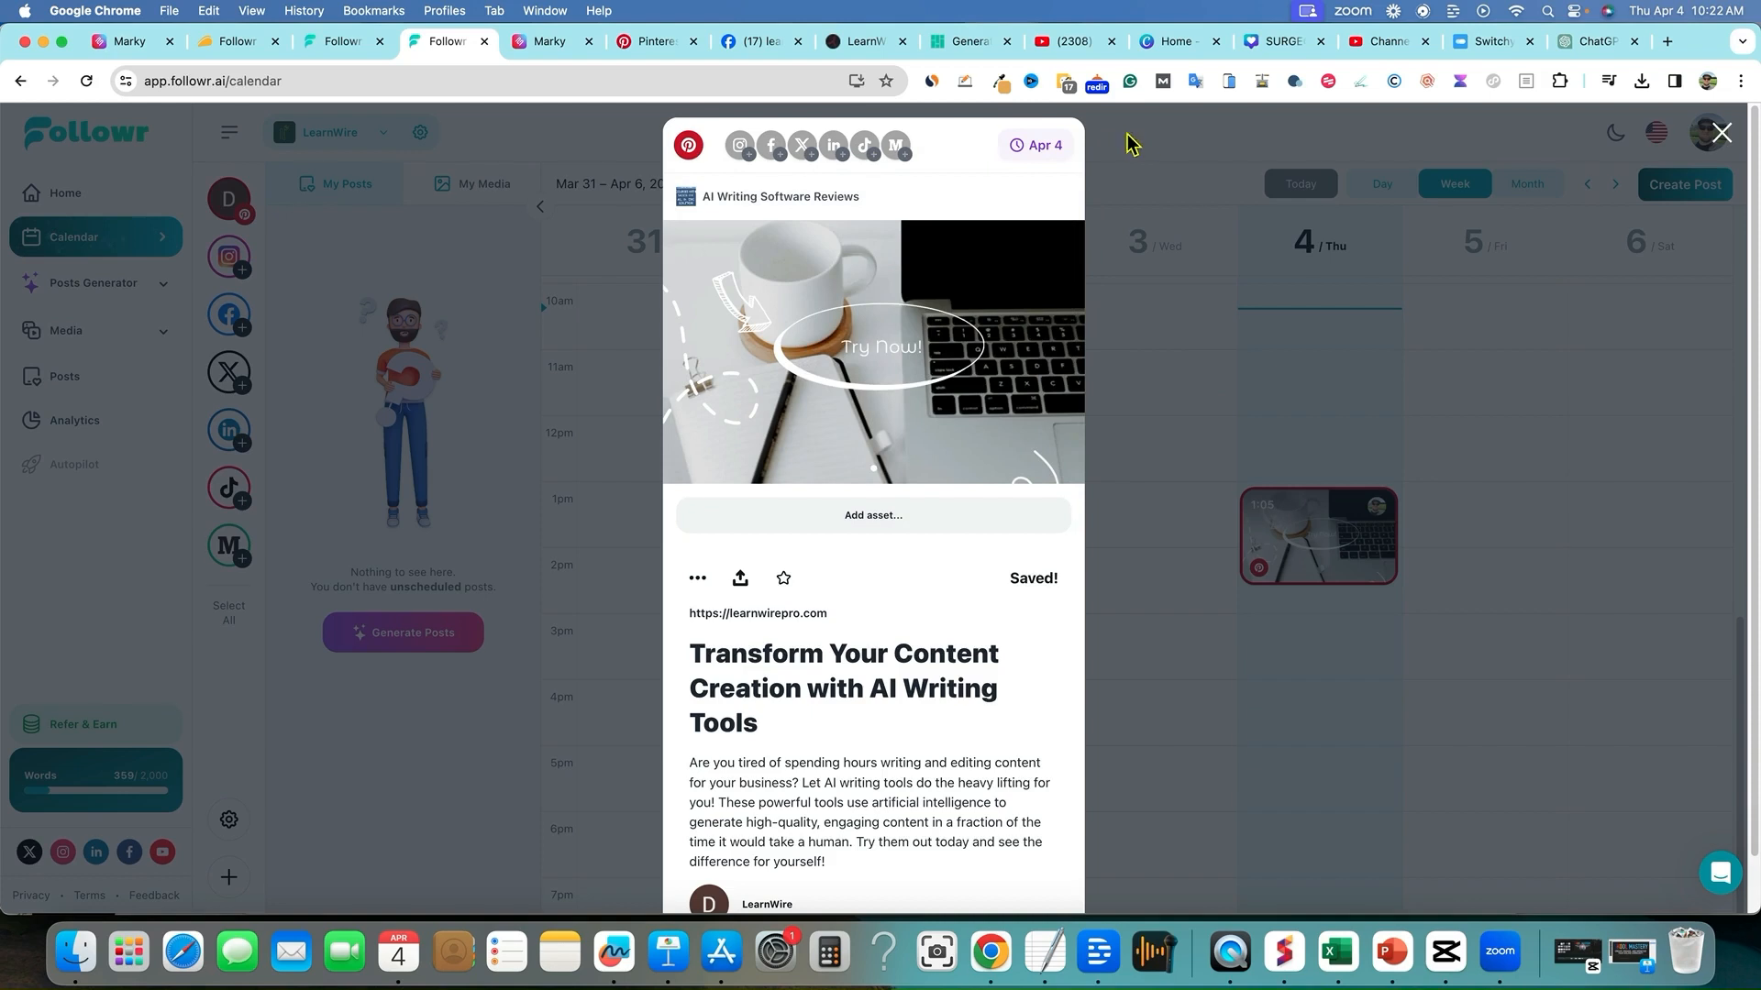
left_click(1722, 133)
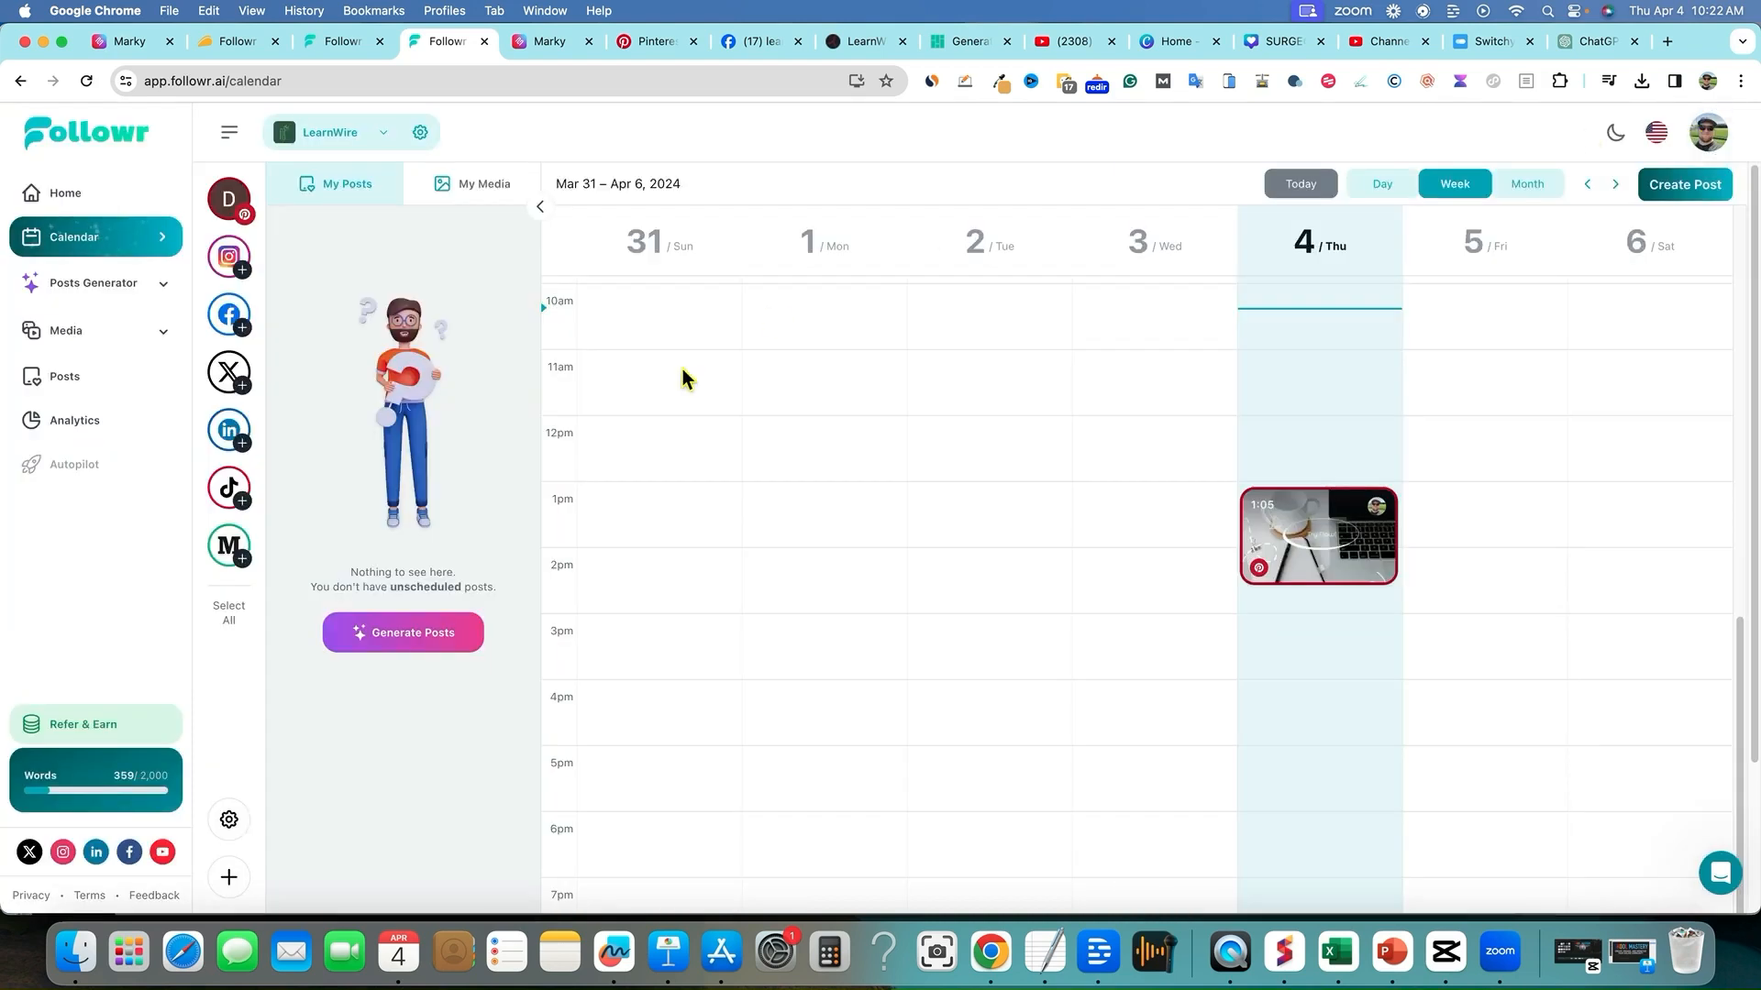
- Check which media tools are offered, and look through the posts dashboard containing the scheduled post
left_click(163, 333)
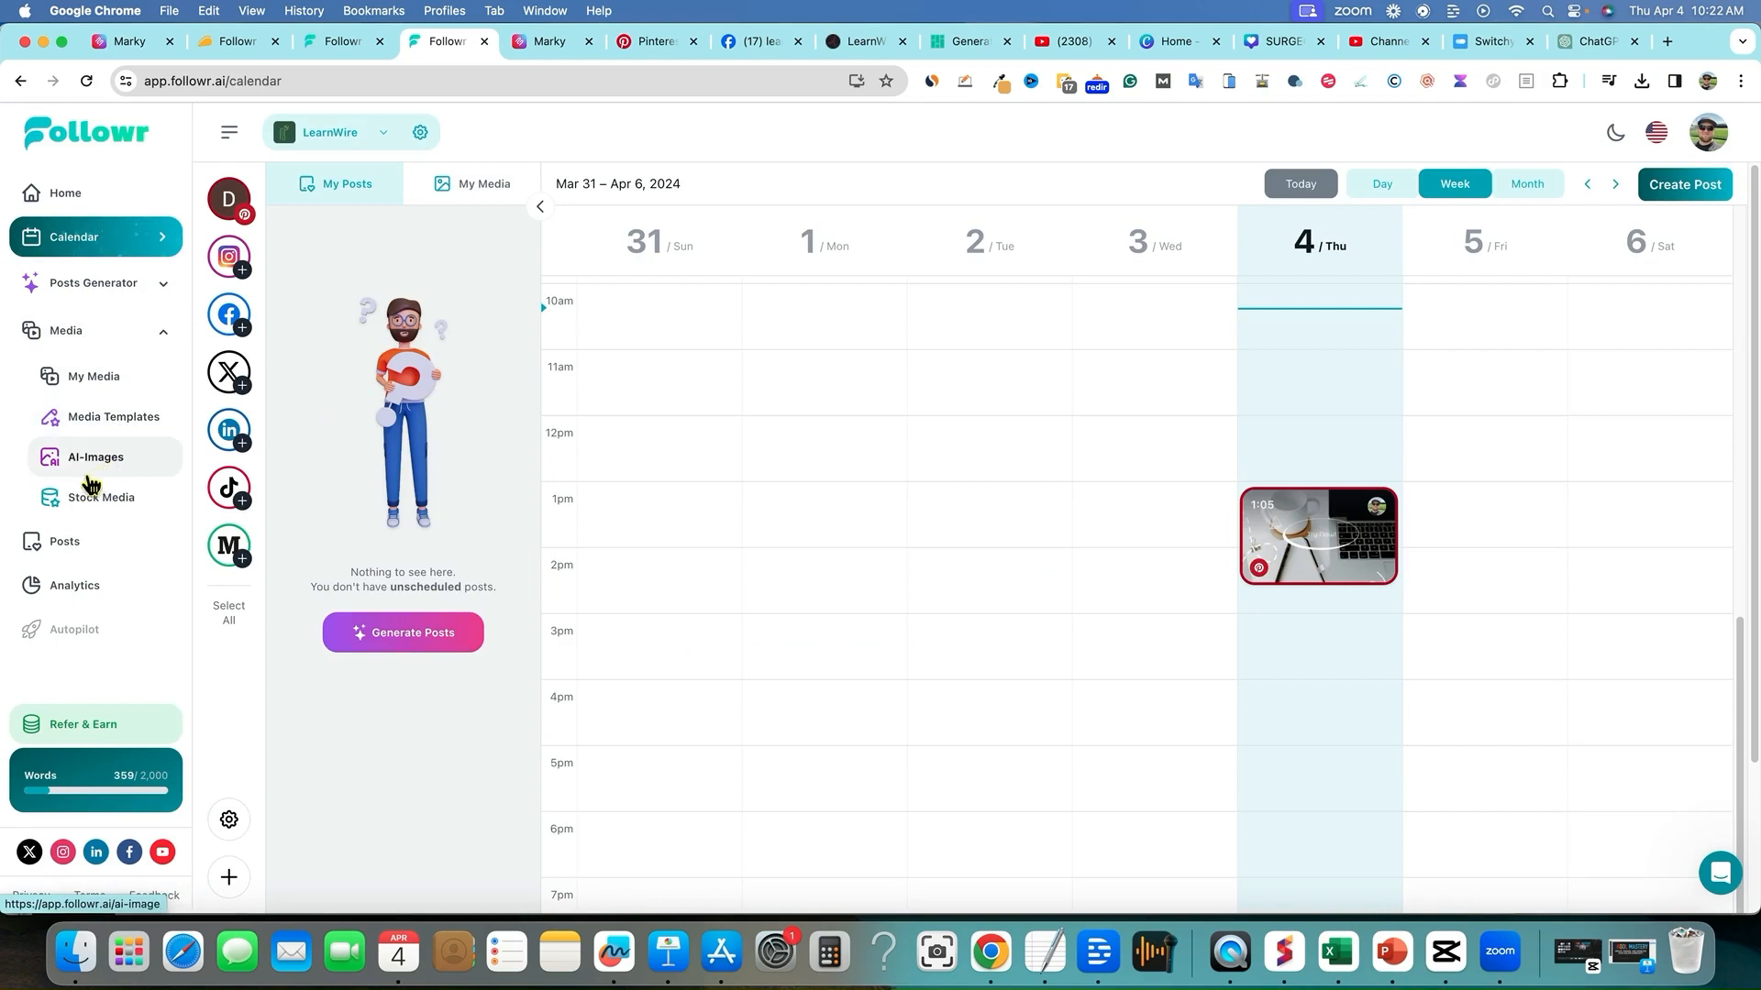
left_click(161, 335)
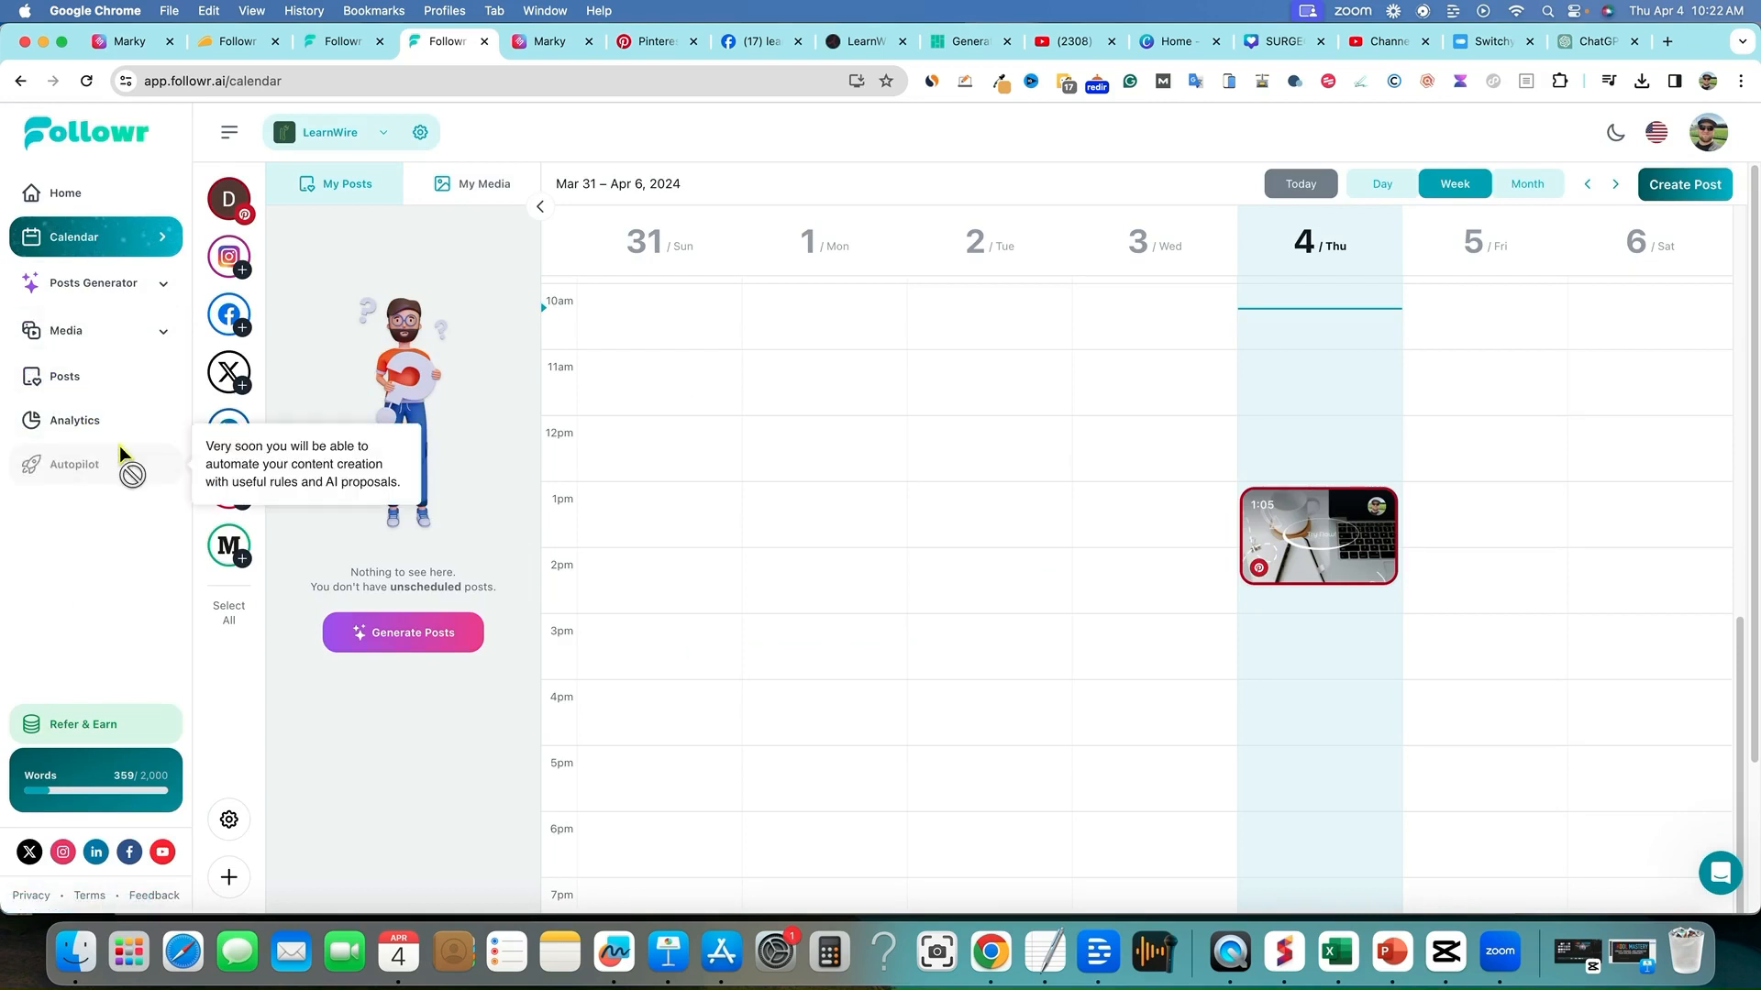
left_click(88, 377)
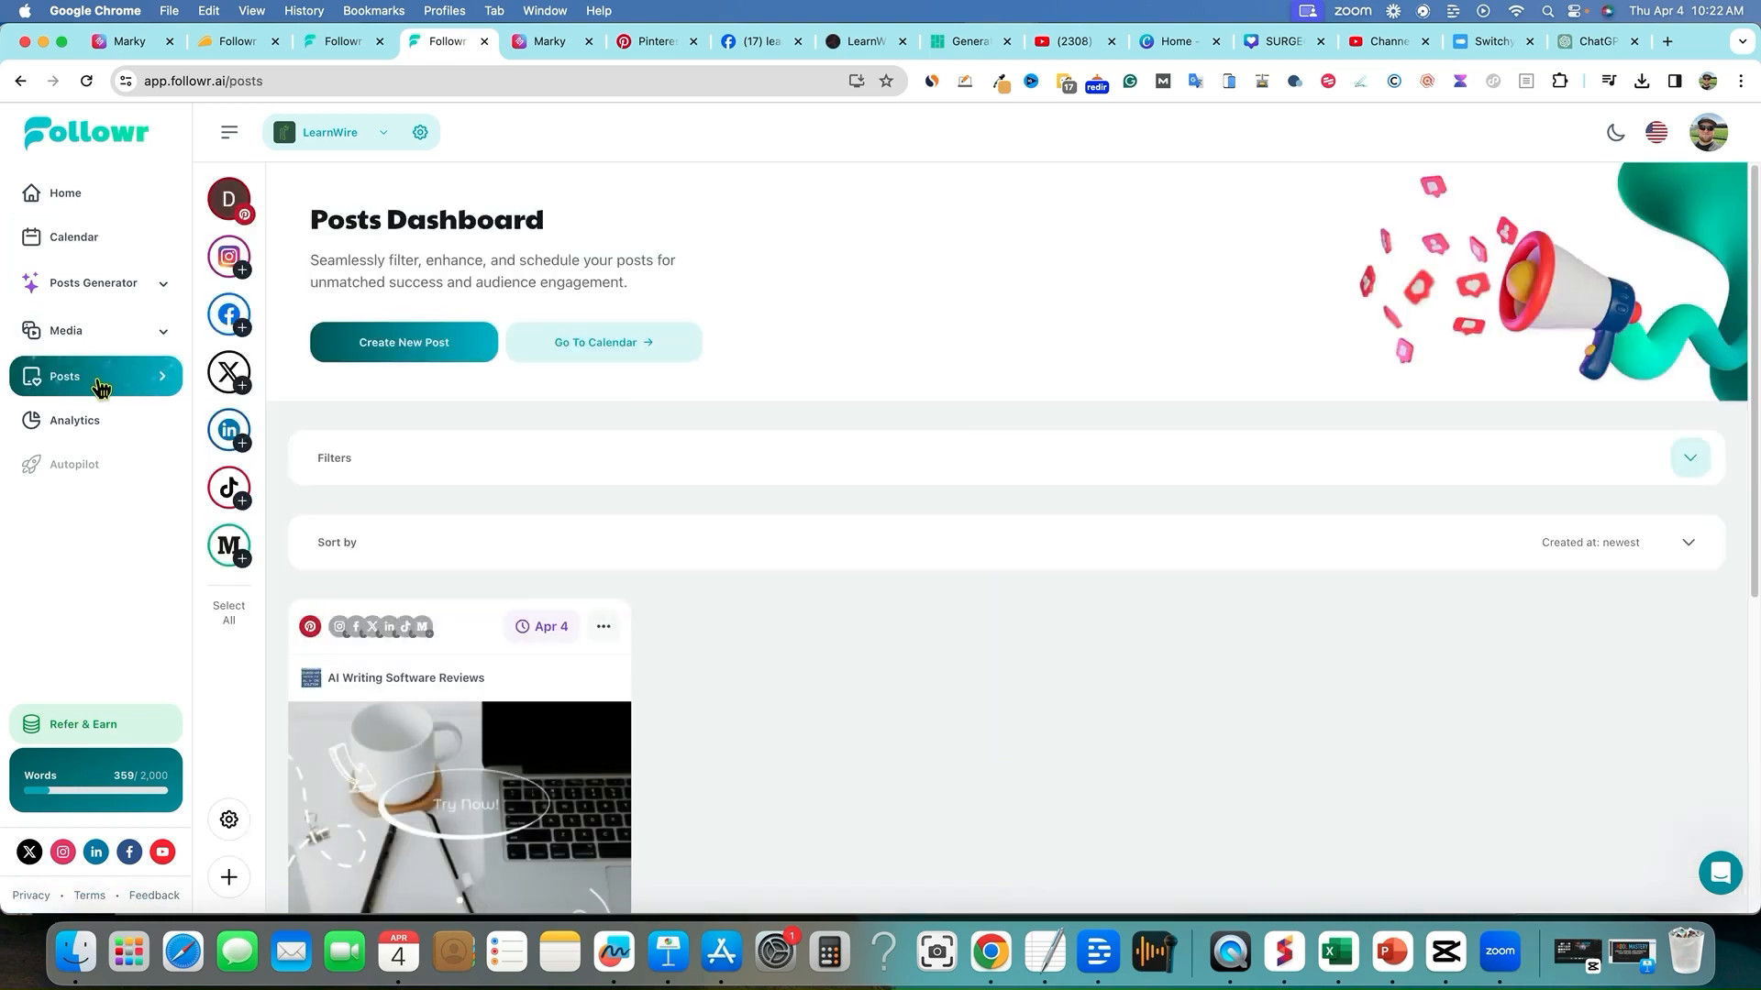
scroll(514, 680, "down", 7)
scroll(417, 459, "up", 7)
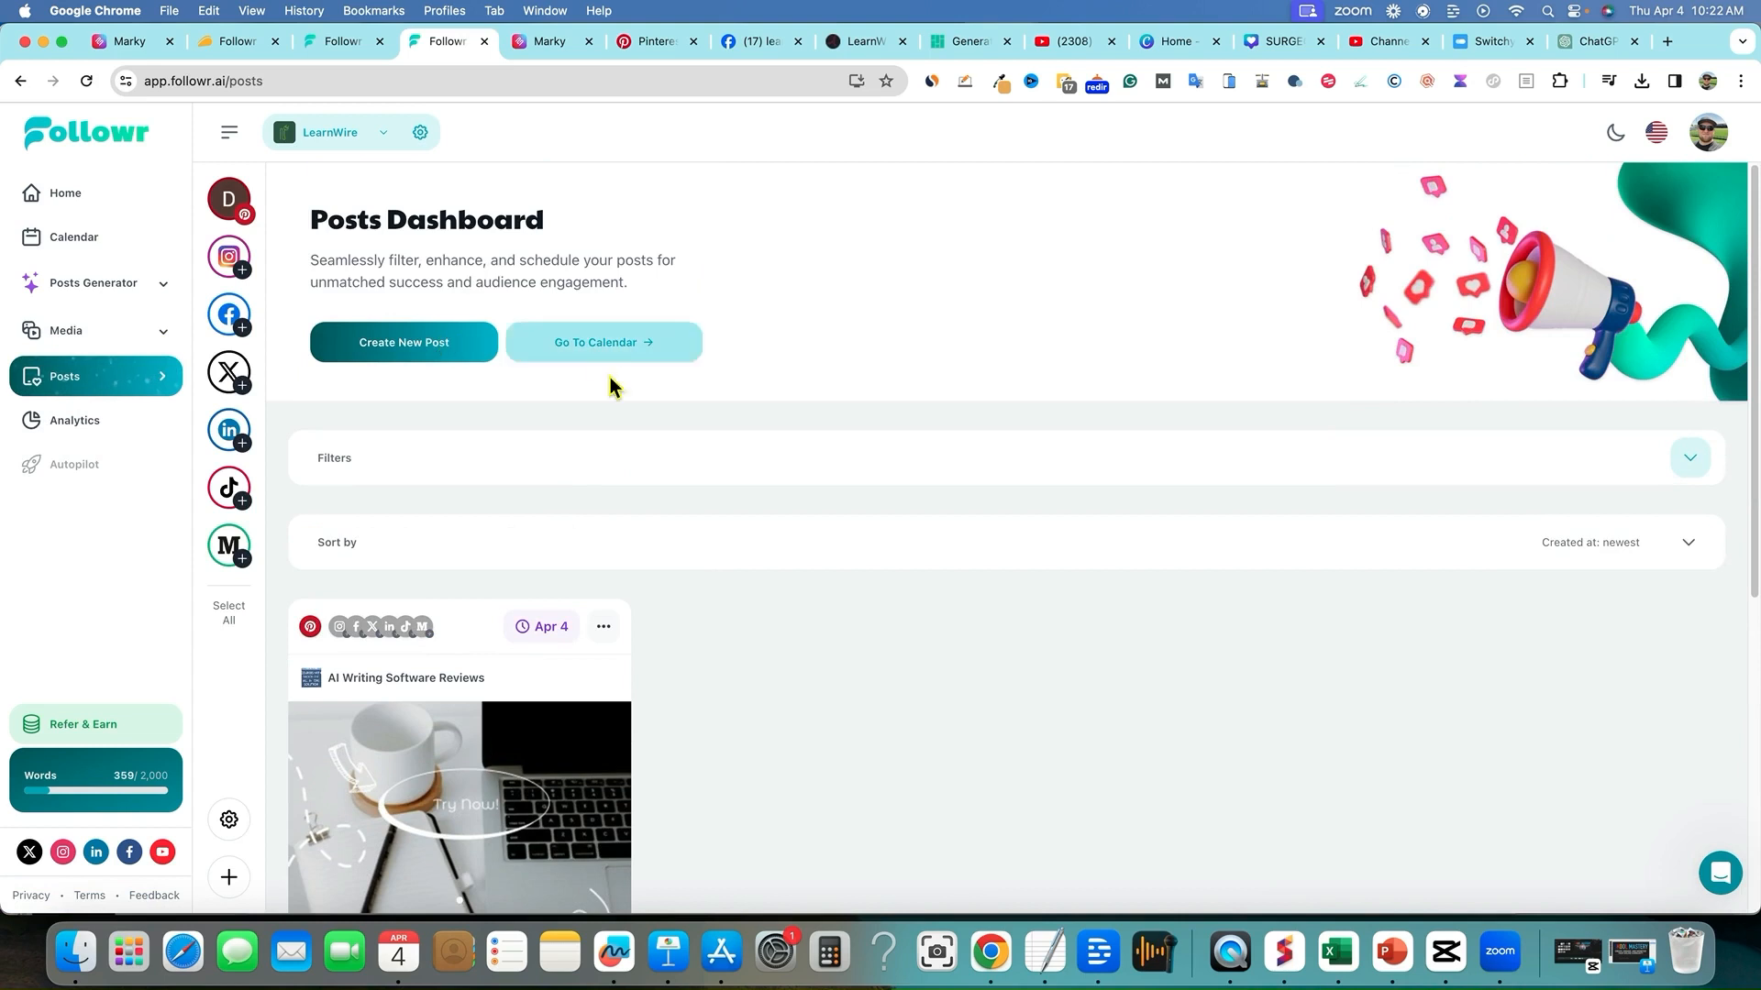
- Check the note on the unavailable Autopilot feature and open the posts analytics page
mouse_move(76, 462)
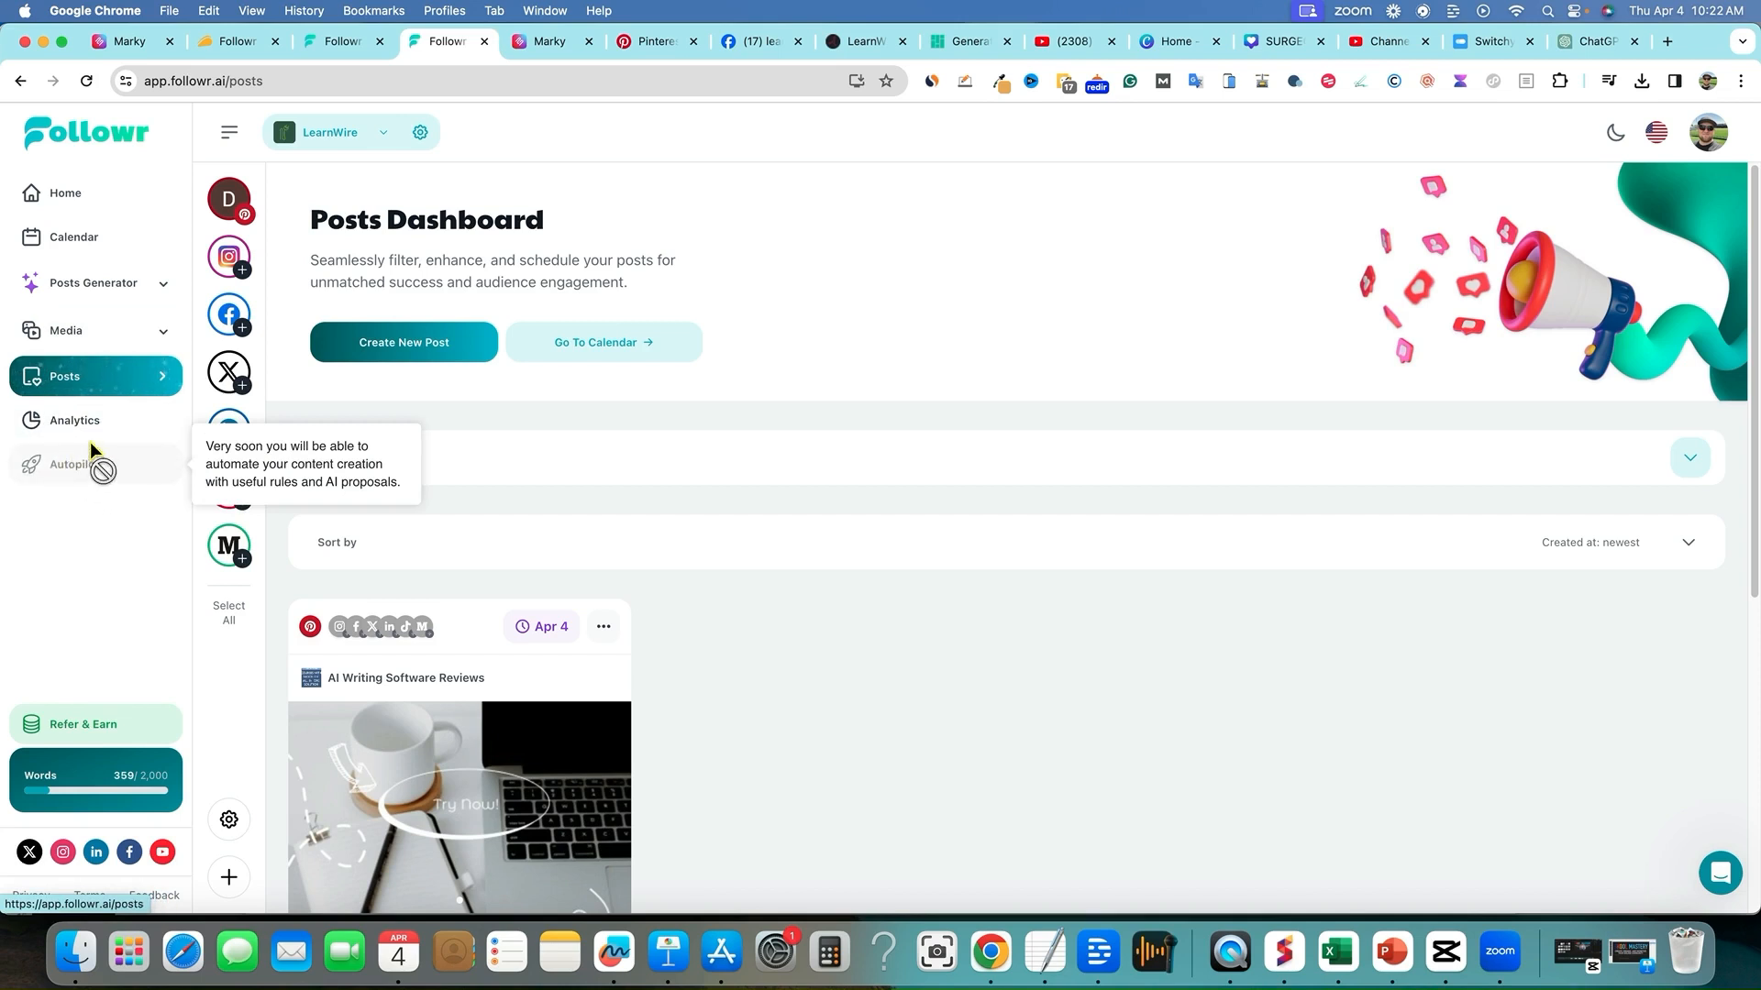
left_click(74, 422)
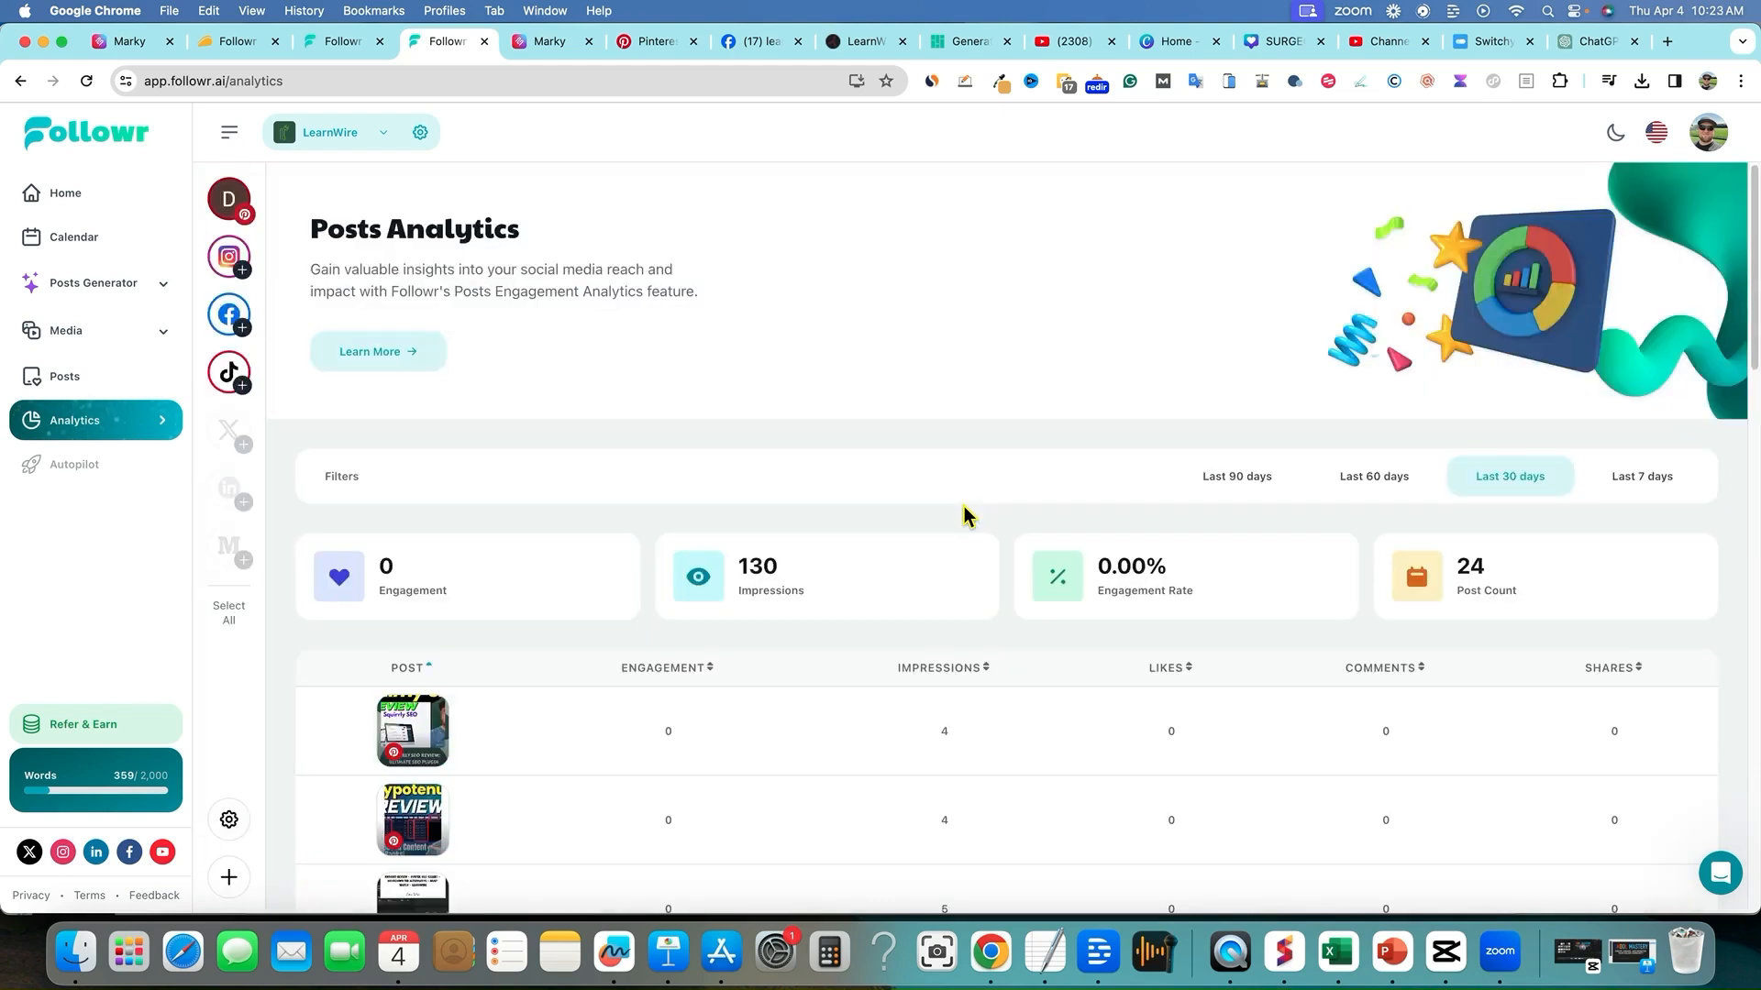
- Examine the posts analytics for the last 30 days, comparing engagement, impressions, likes, comments and shares across the listed posts
scroll(622, 622, "down", 3)
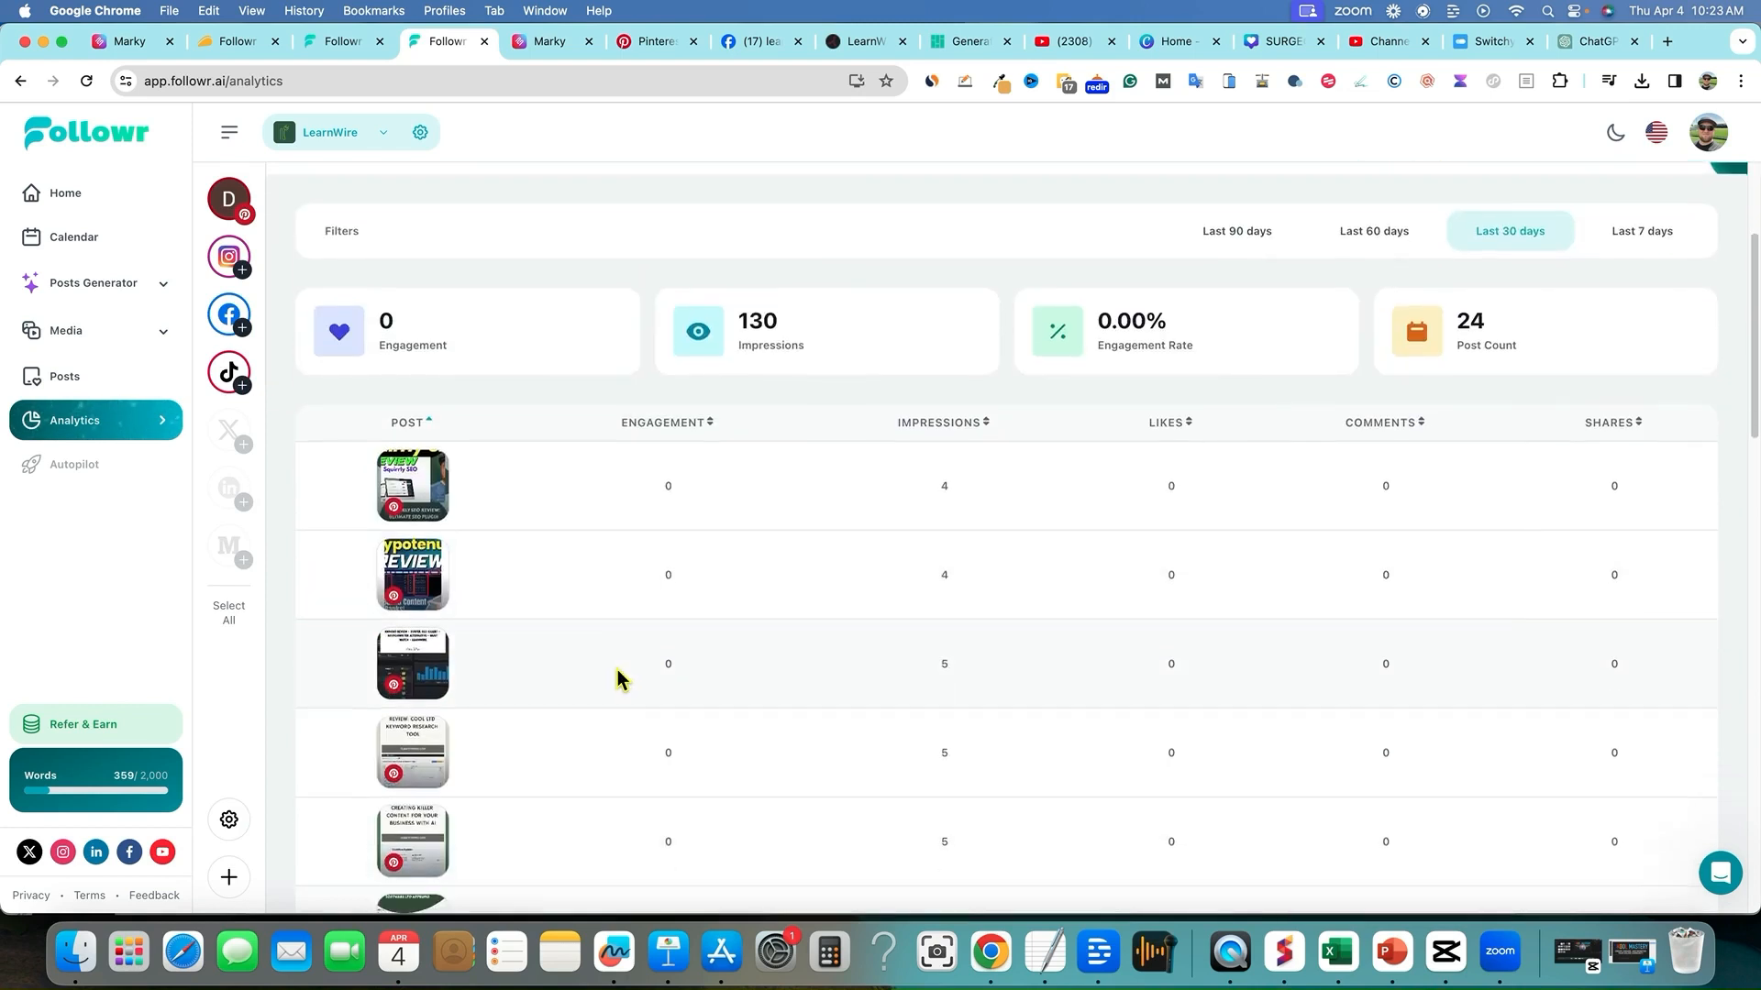
scroll(620, 678, "down", 2)
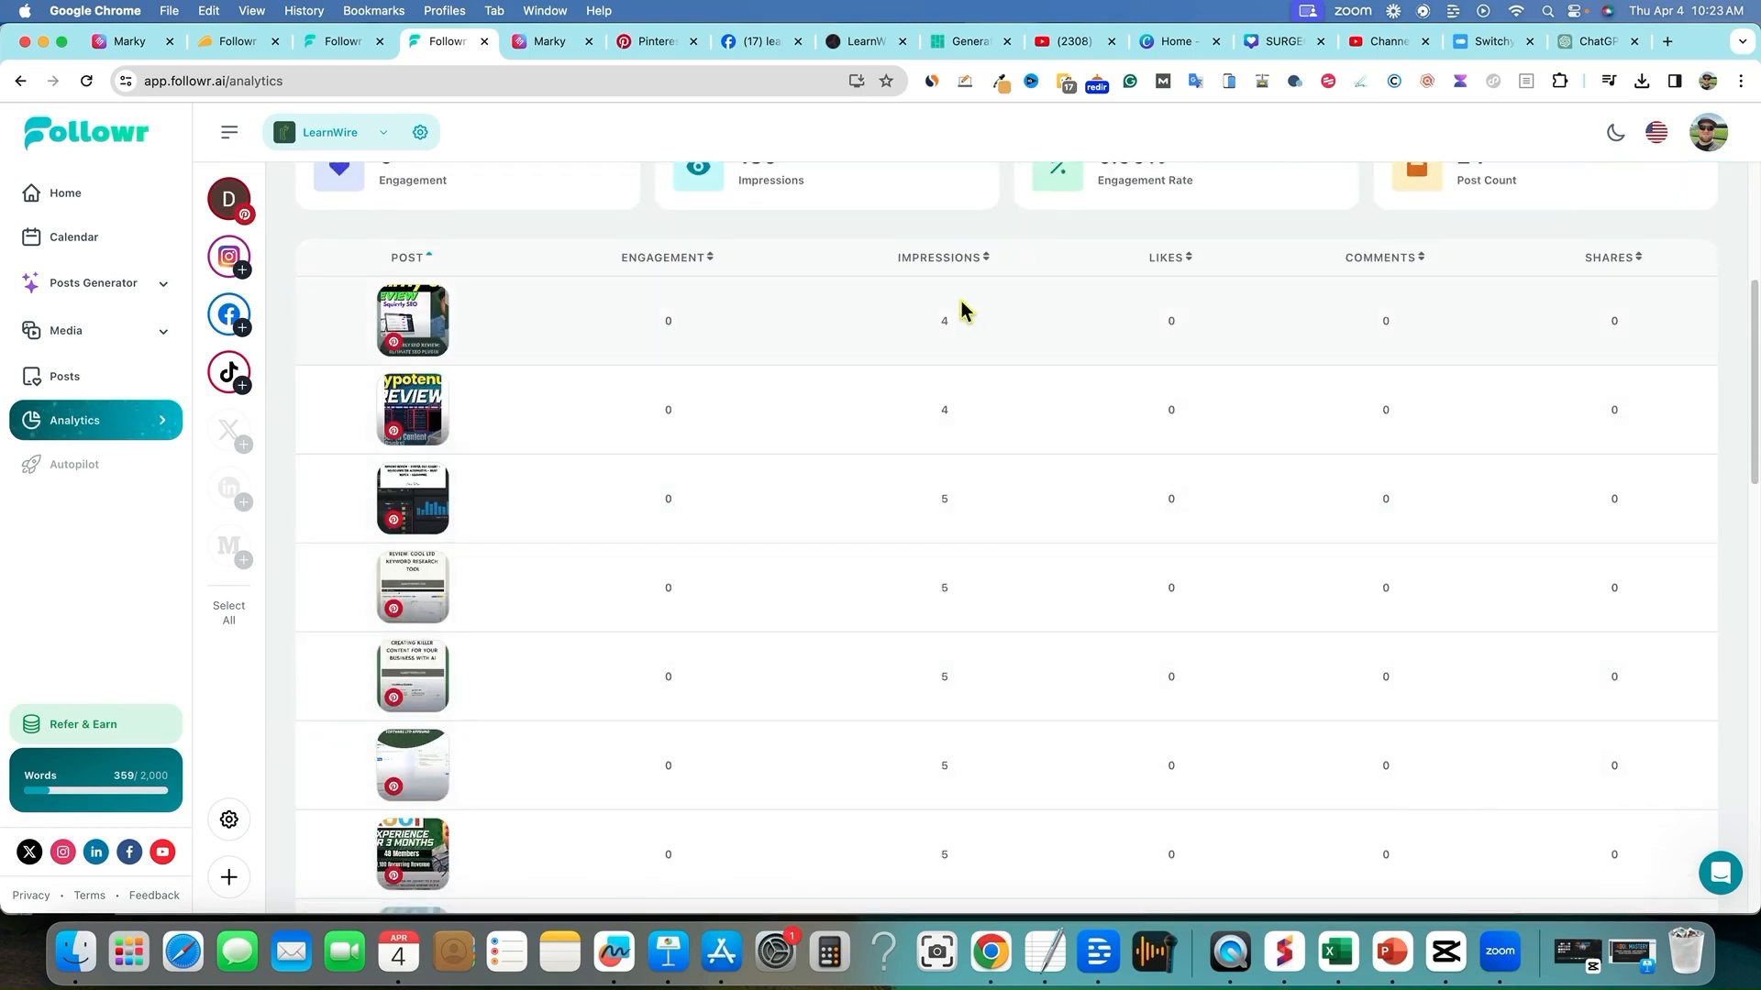
scroll(1192, 596, "down", 3)
scroll(1193, 688, "up", 10)
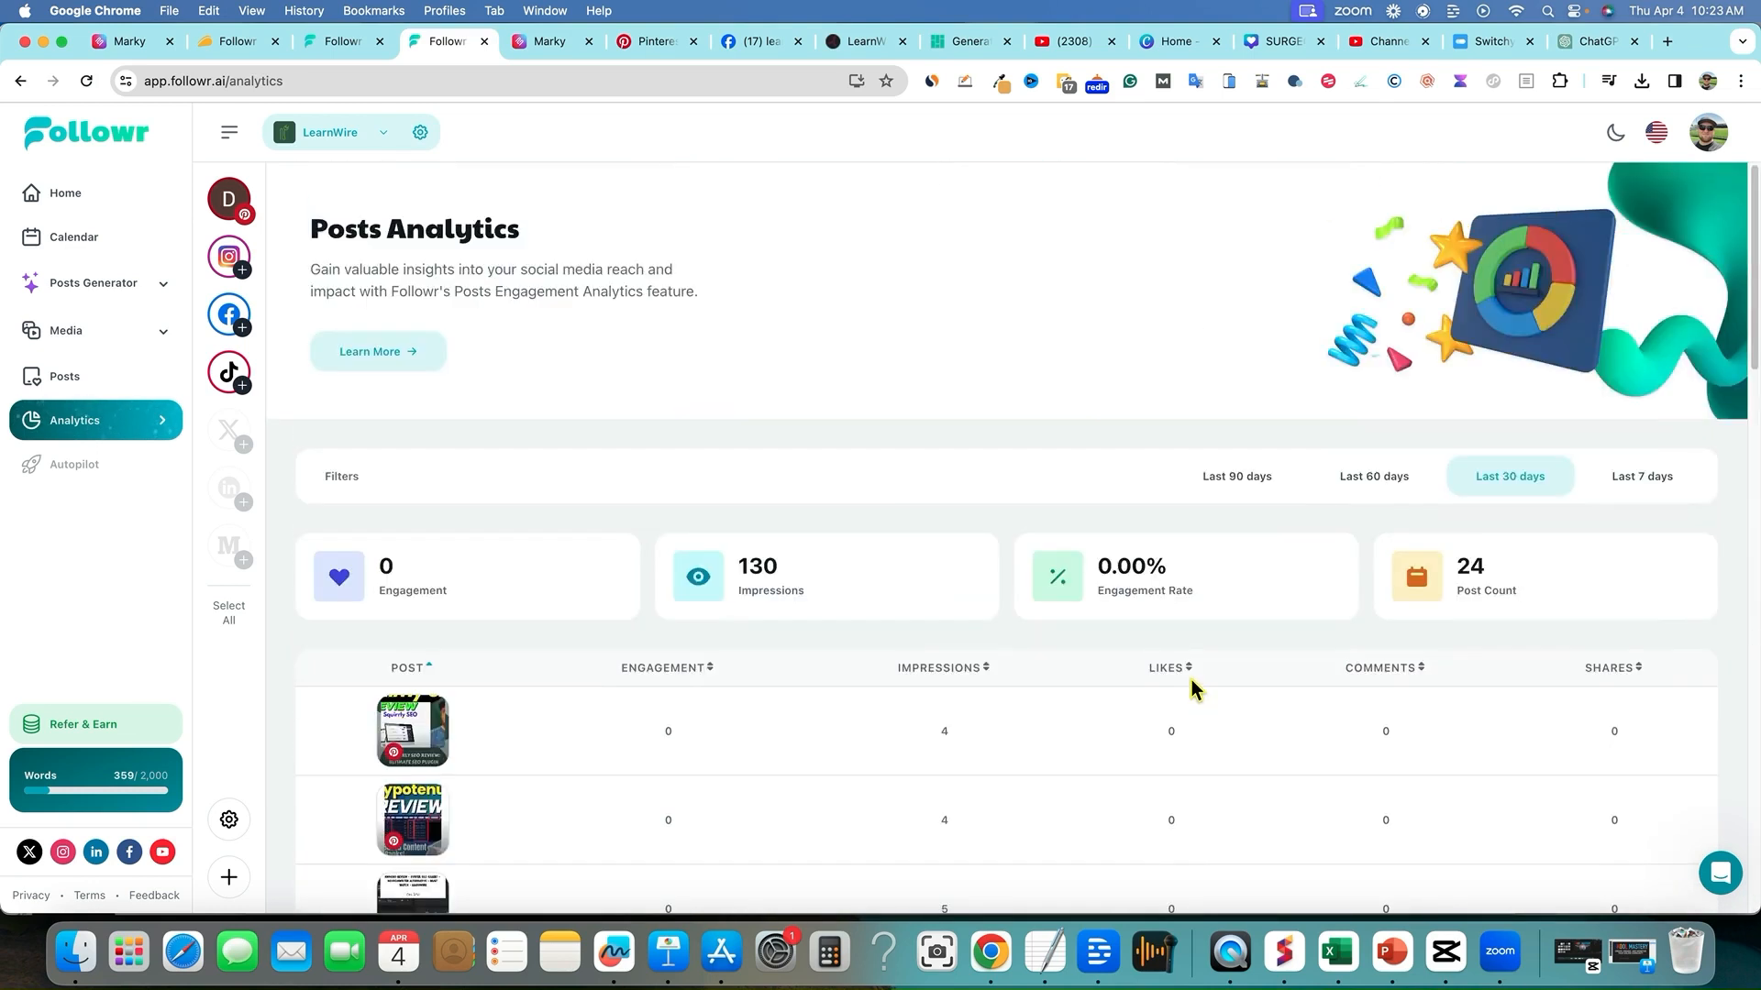
scroll(1296, 734, "down", 12)
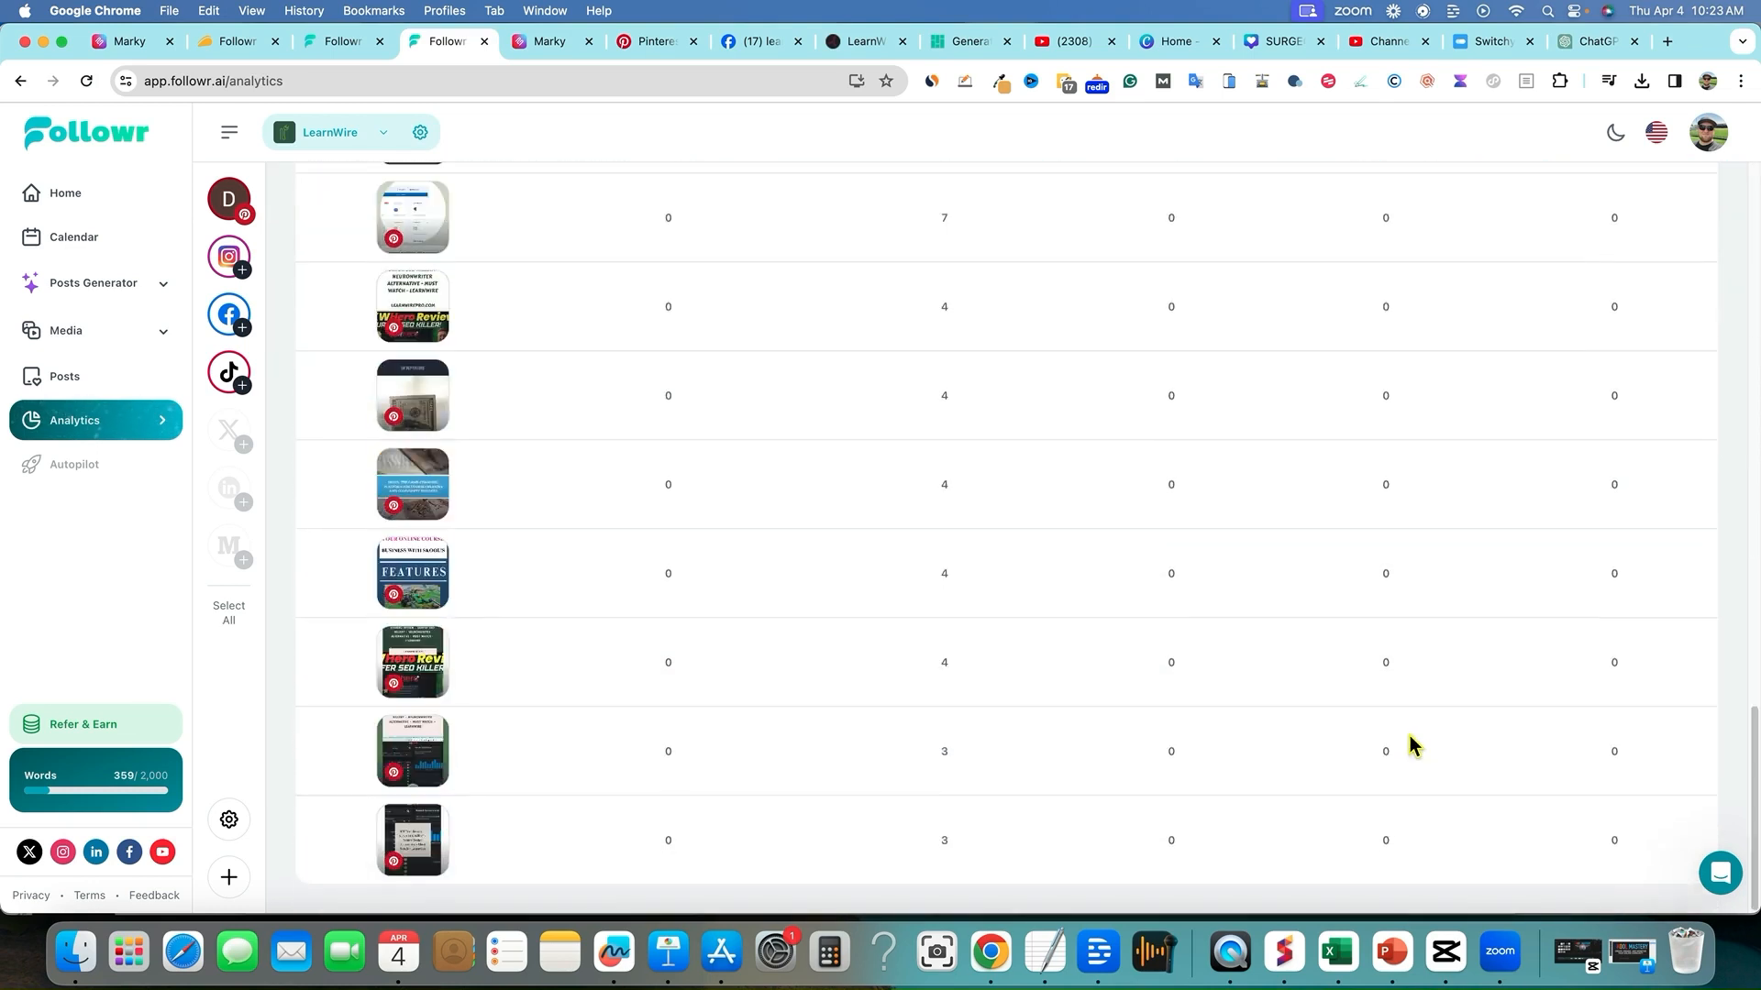
scroll(1243, 702, "up", 8)
scroll(998, 712, "down", 12)
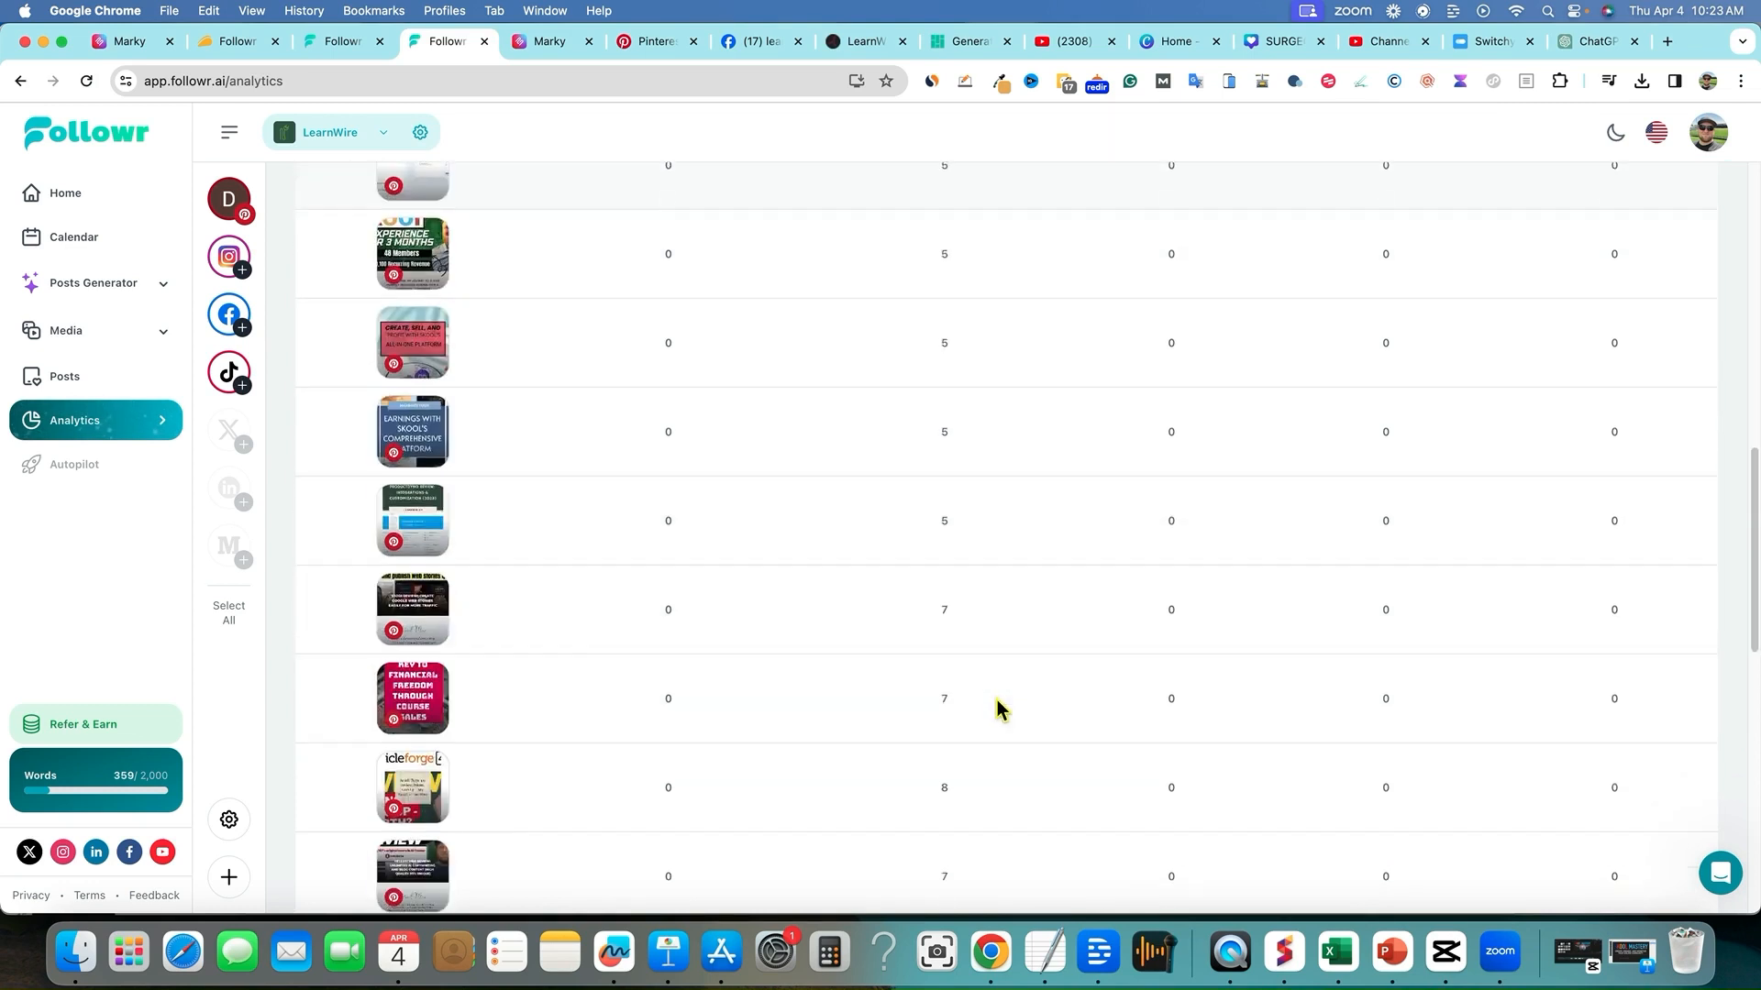
scroll(746, 530, "up", 10)
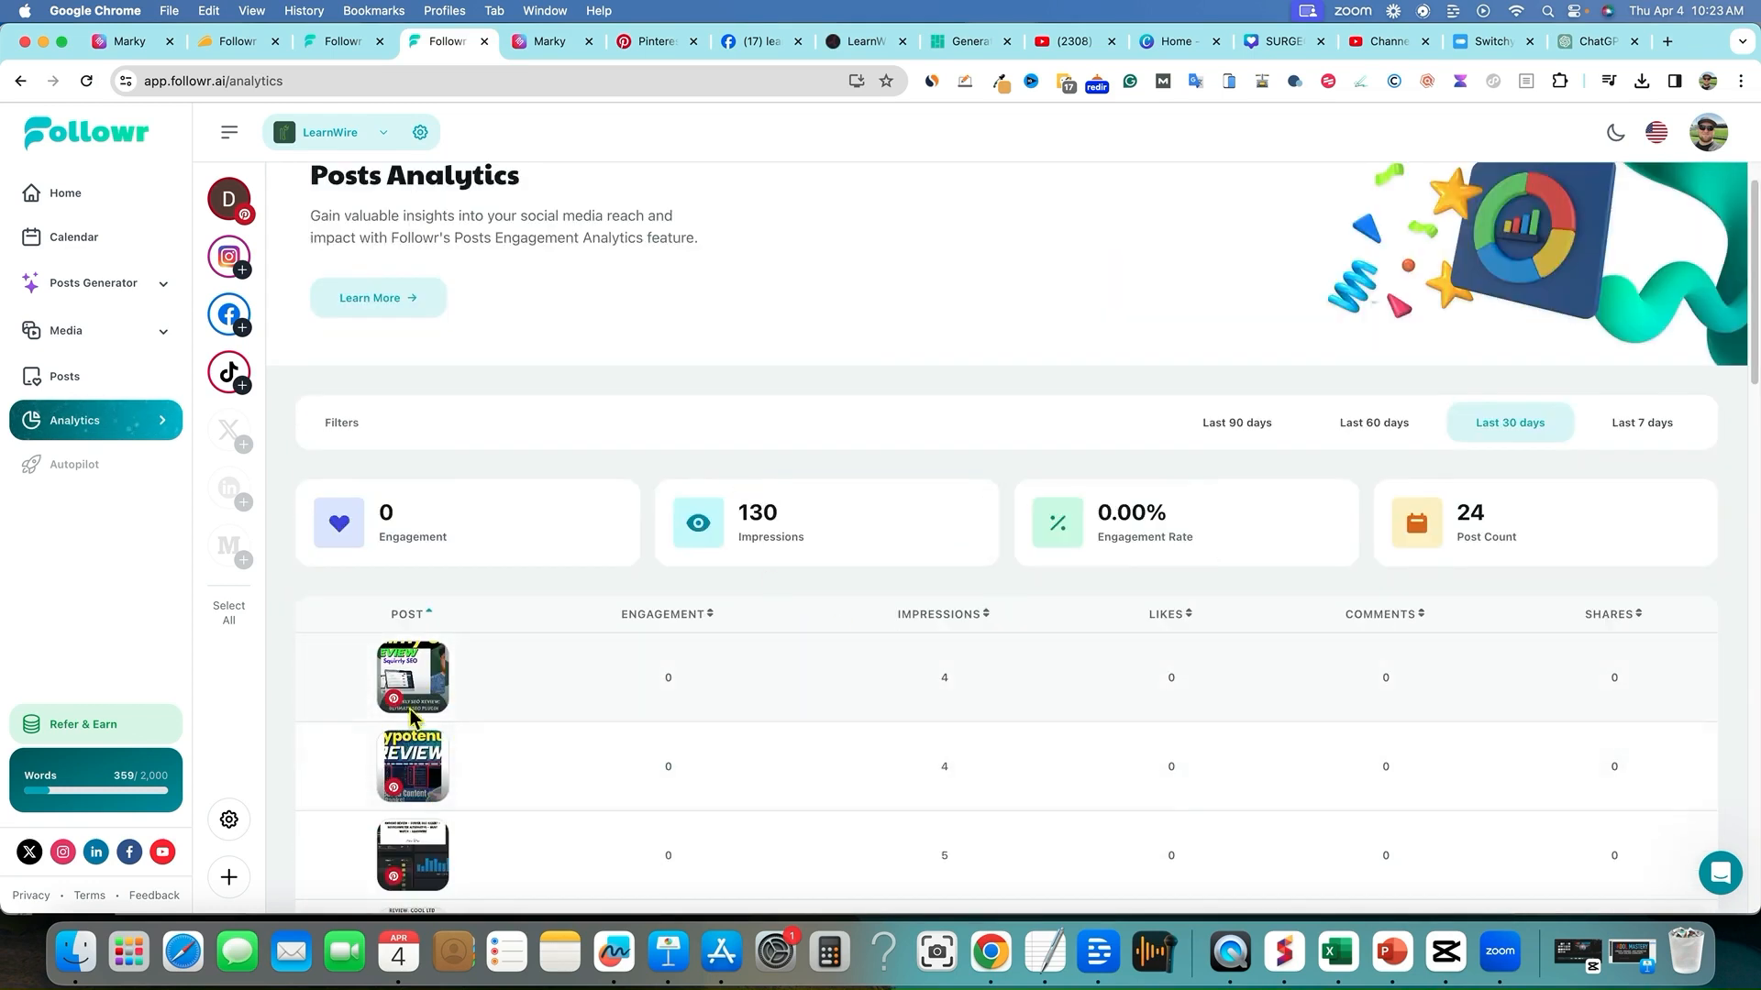
scroll(739, 789, "up", 1)
scroll(927, 814, "down", 10)
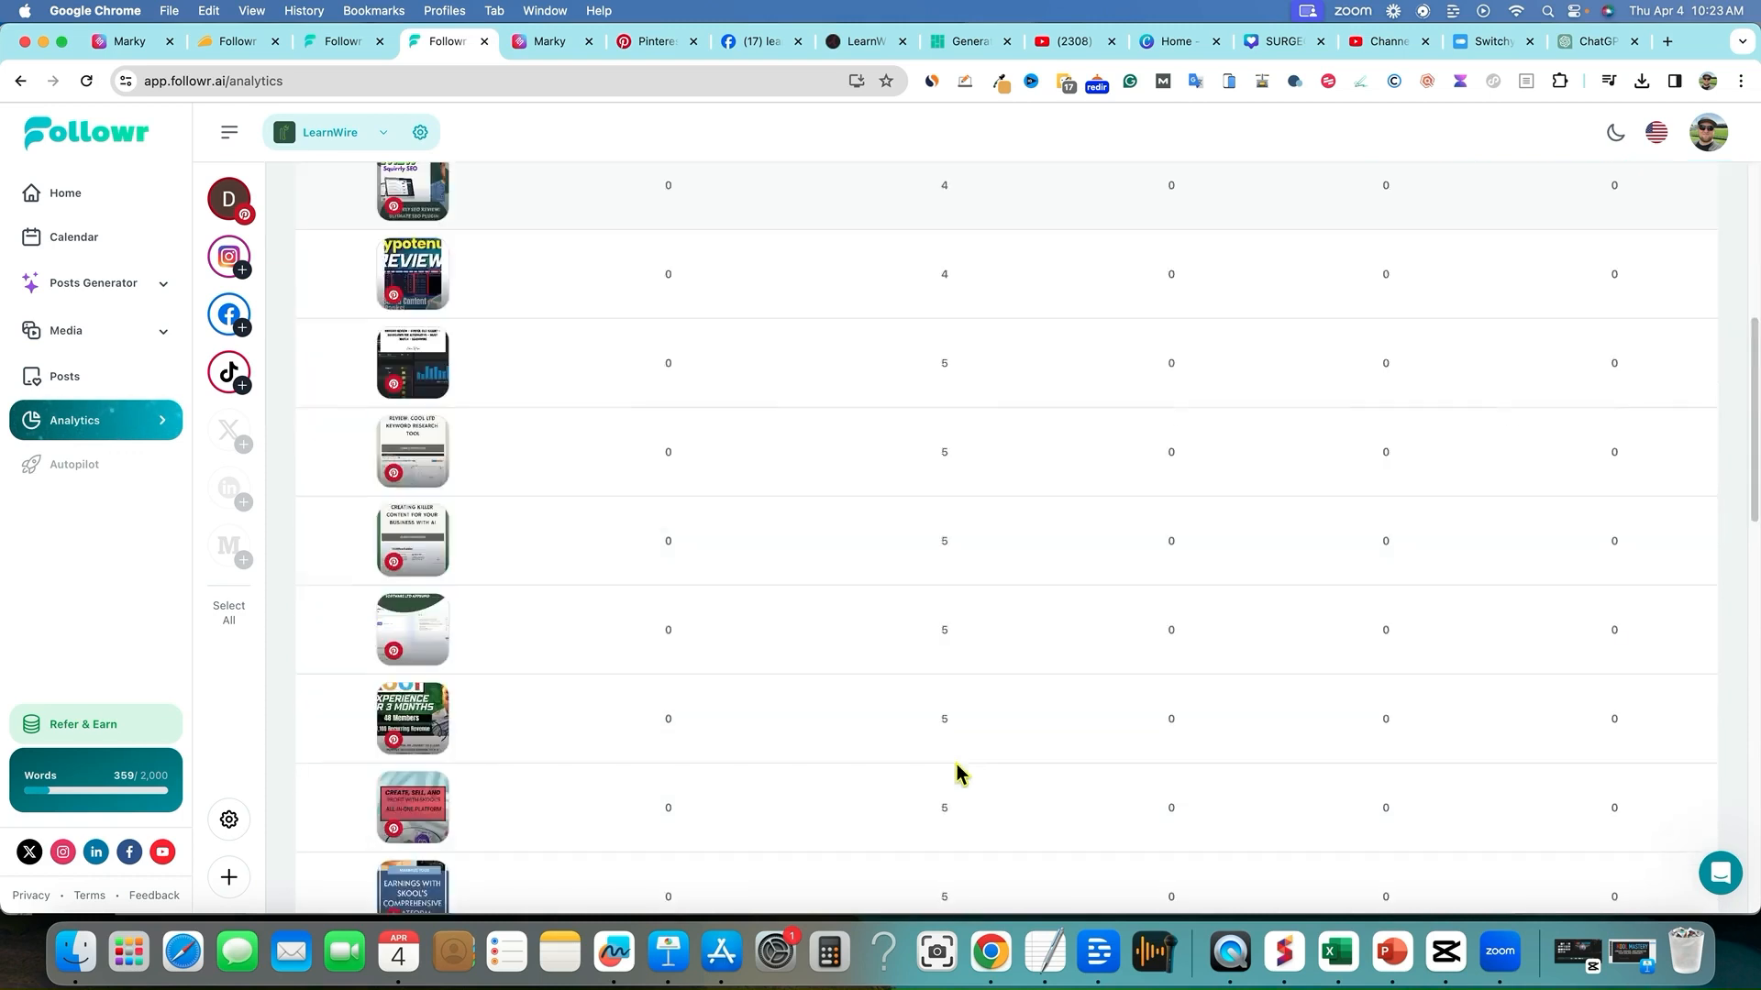
scroll(959, 778, "up", 10)
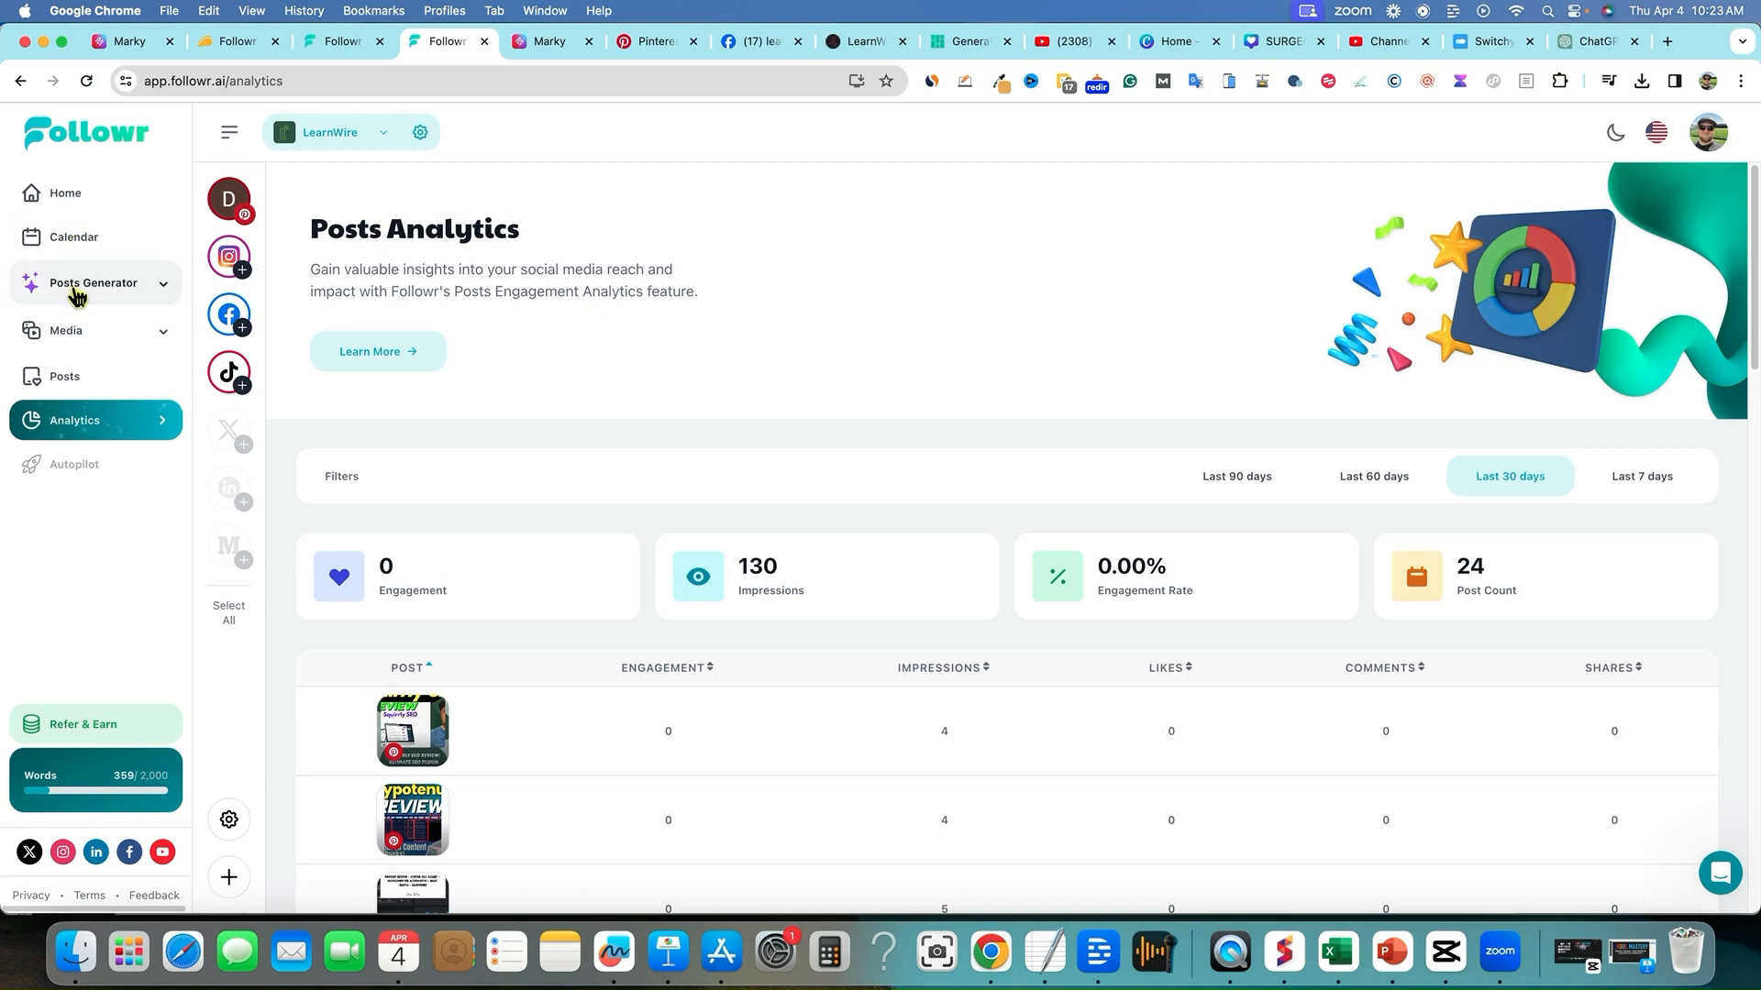
- Open the From Images post generator and look through its post options, image sources and saved assets
left_click(147, 290)
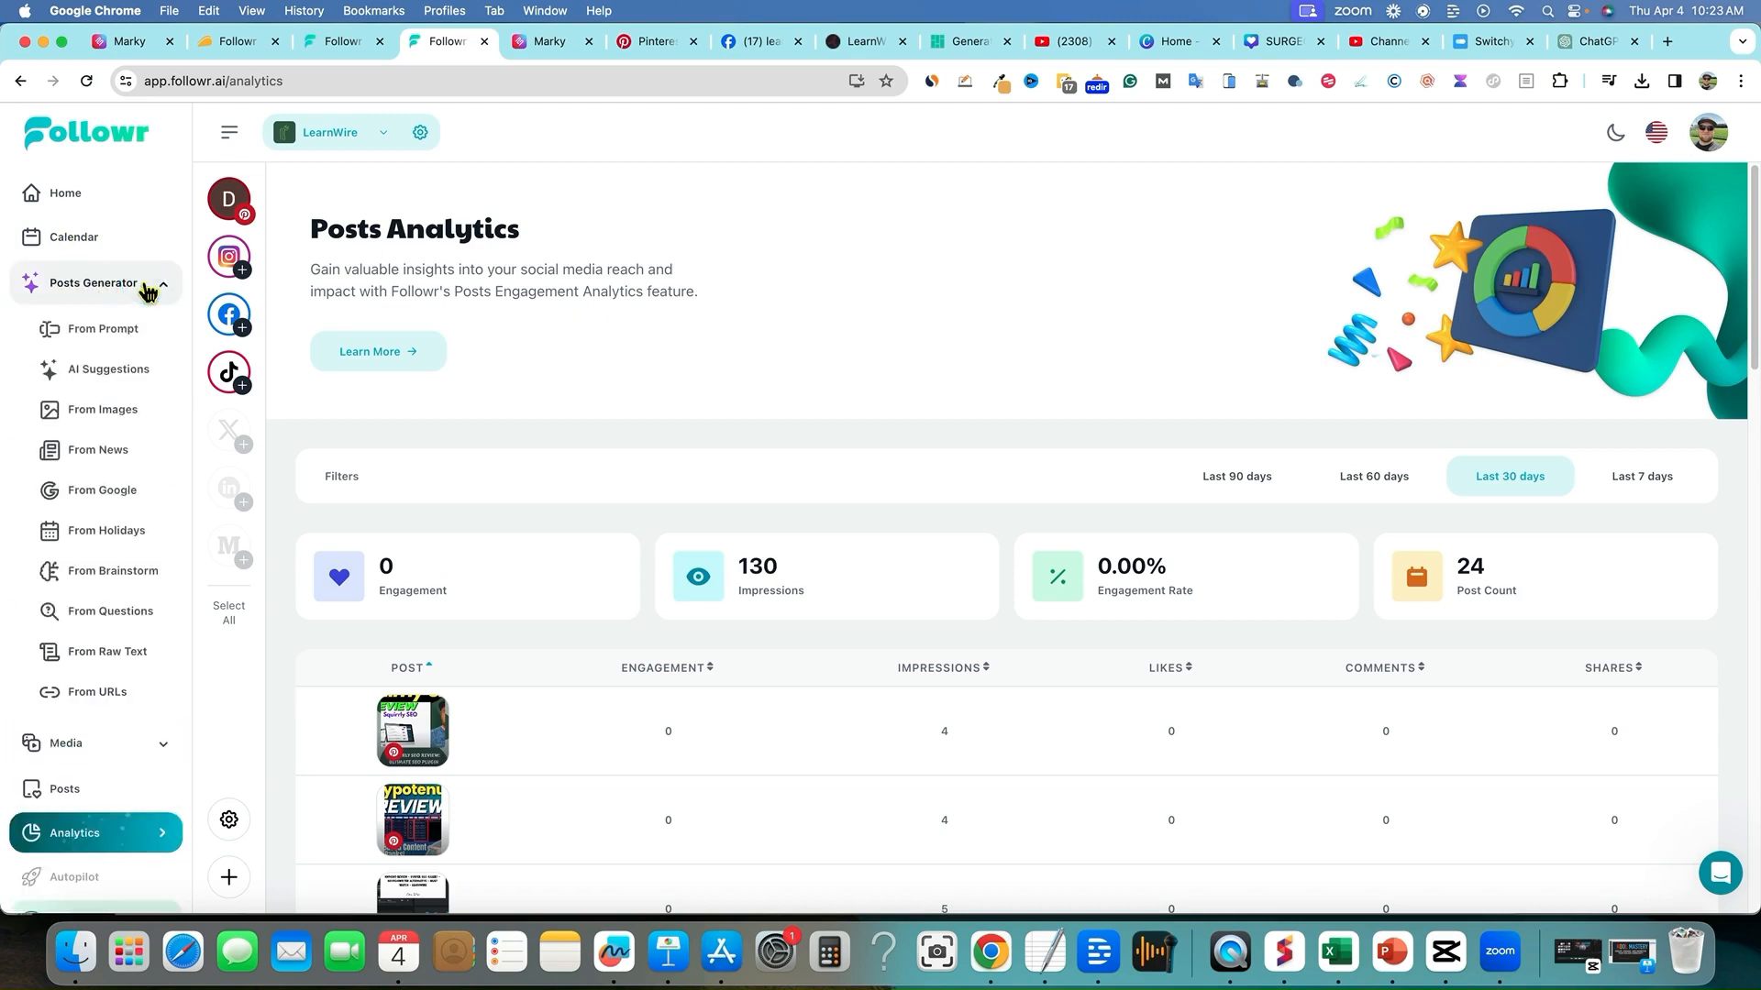
left_click(131, 421)
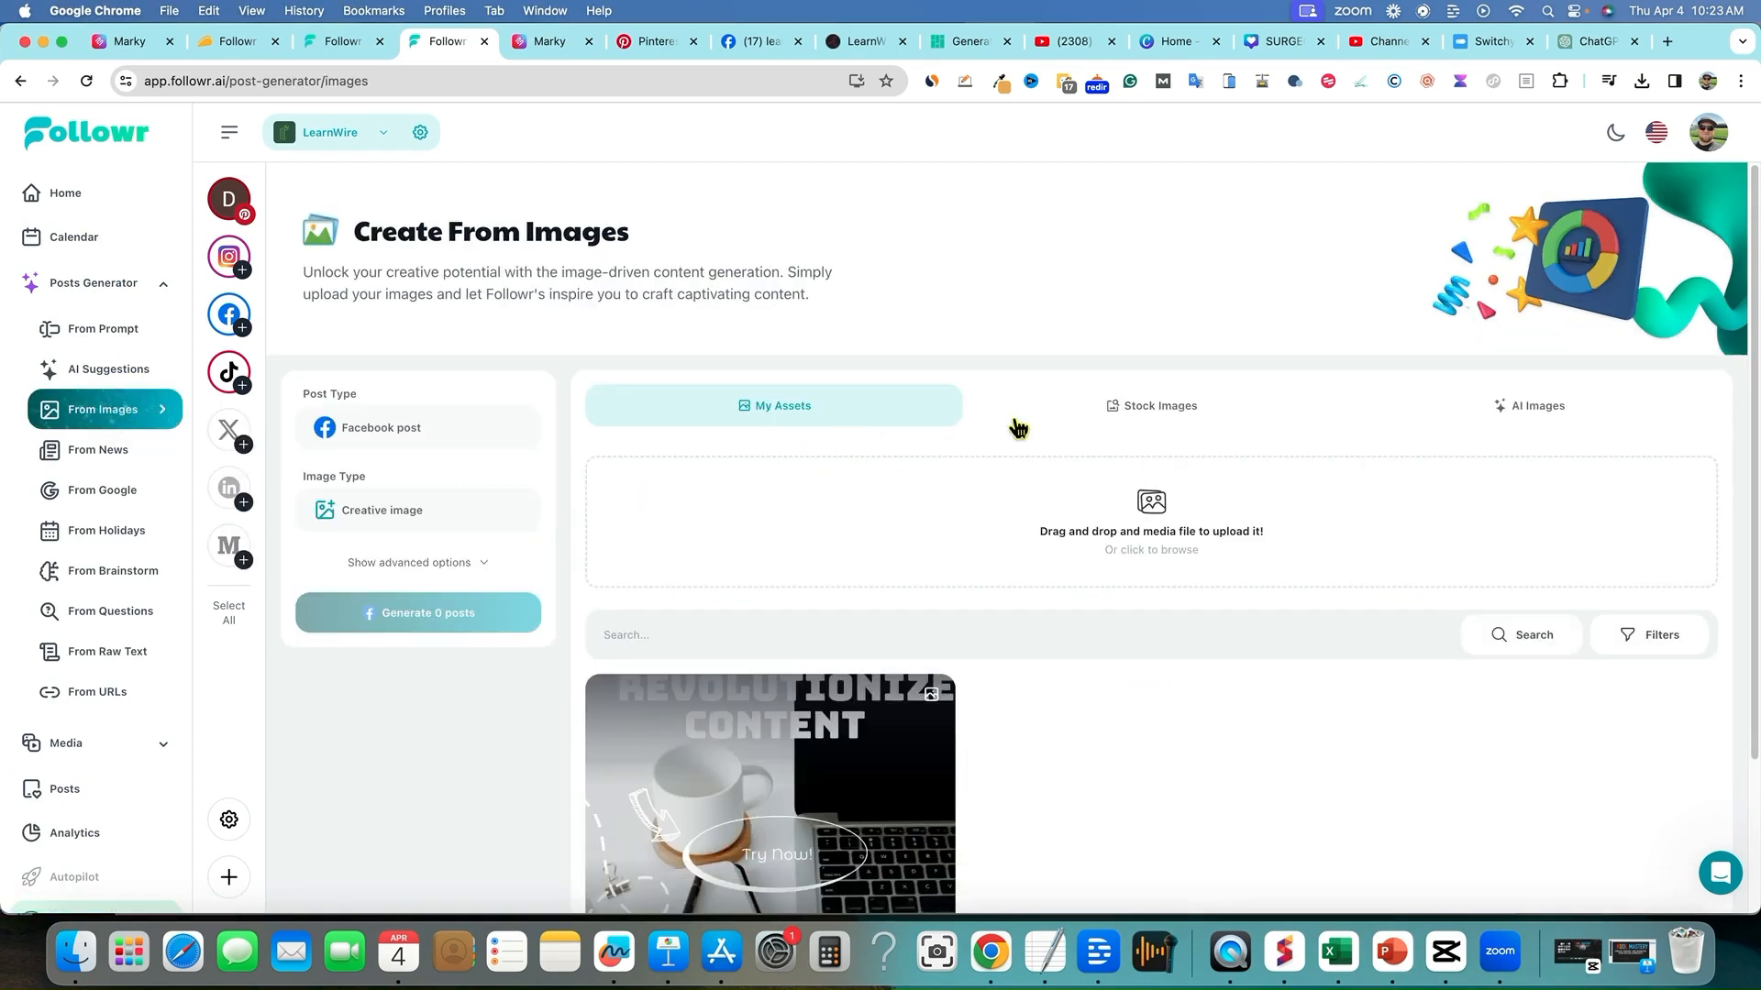
scroll(983, 679, "down", 1)
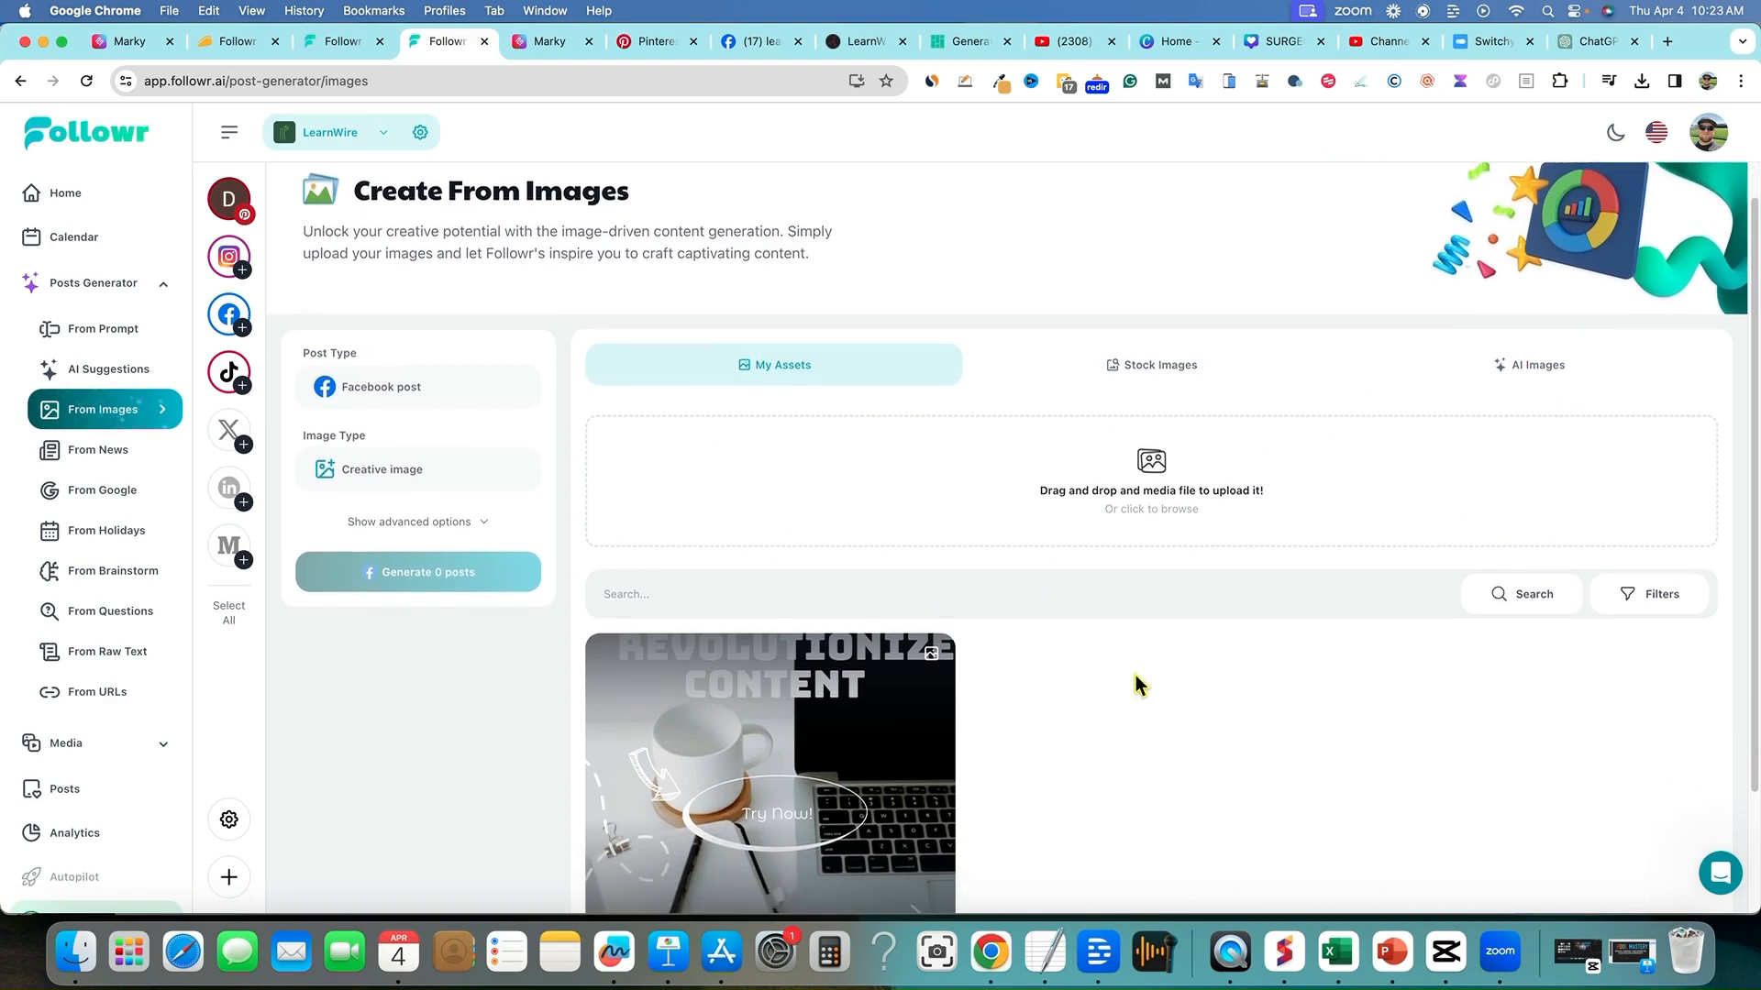
scroll(1136, 679, "down", 1)
scroll(987, 596, "up", 2)
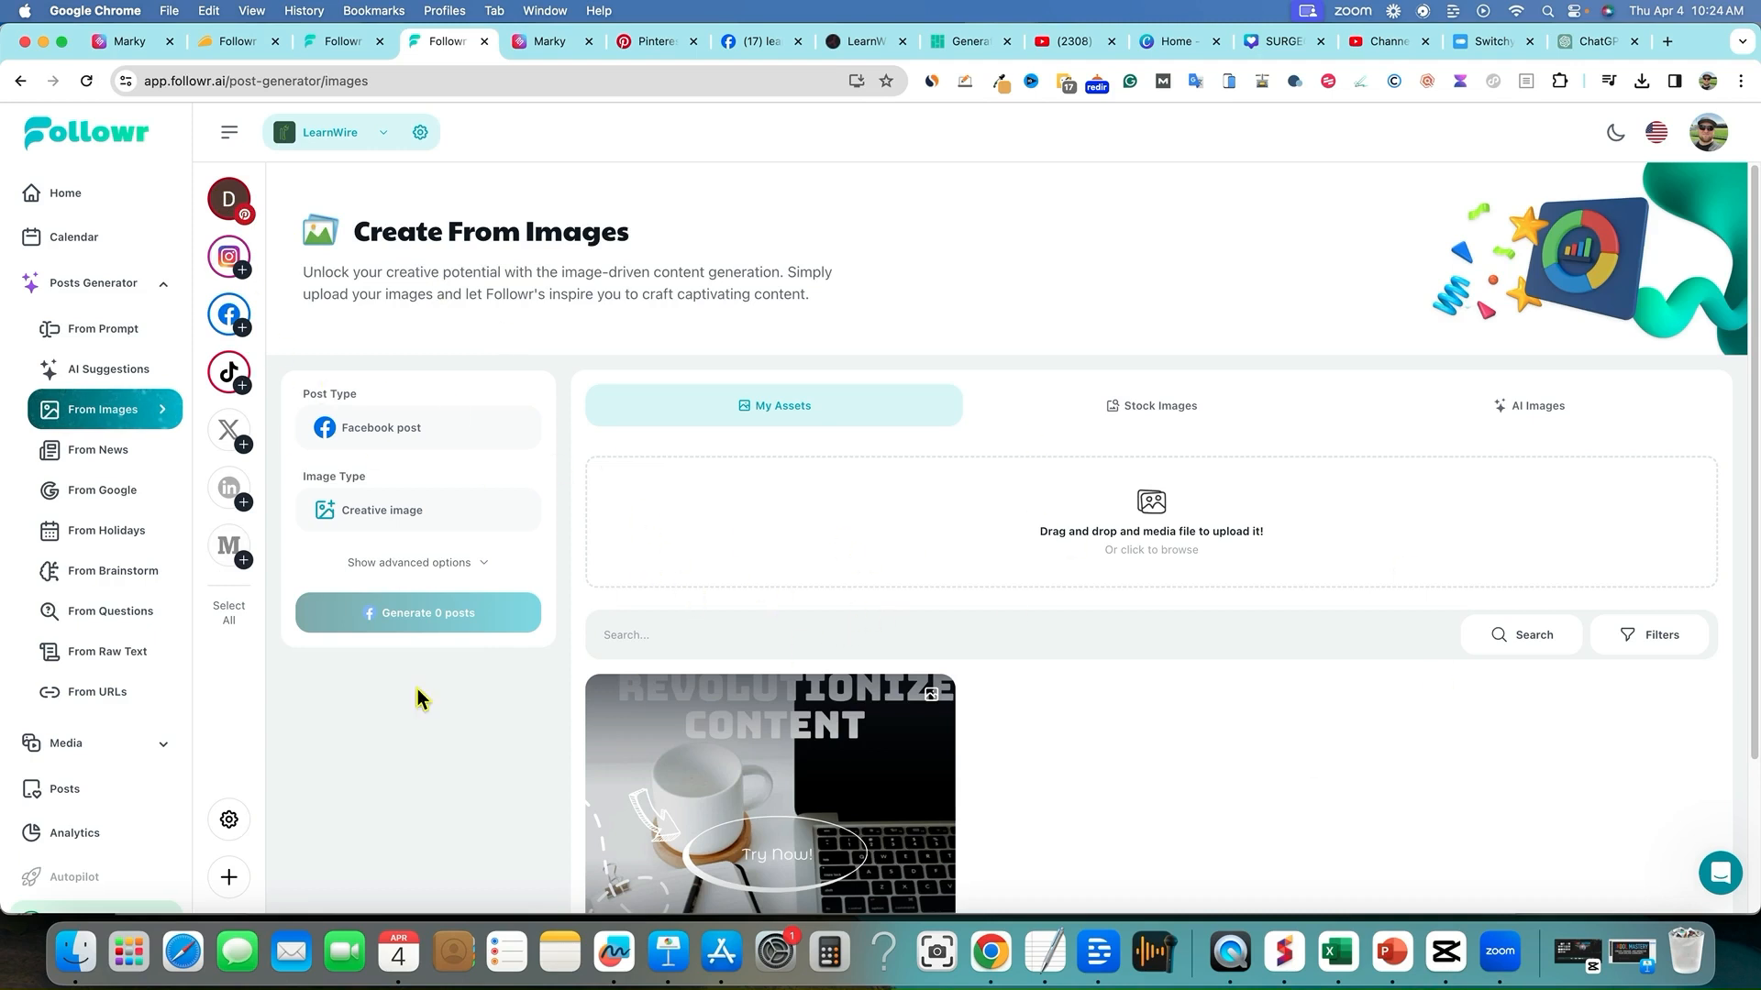
- Set up the From News generator for Pinterest posts with source images, and find news on the topic "ai content generation"
left_click(102, 451)
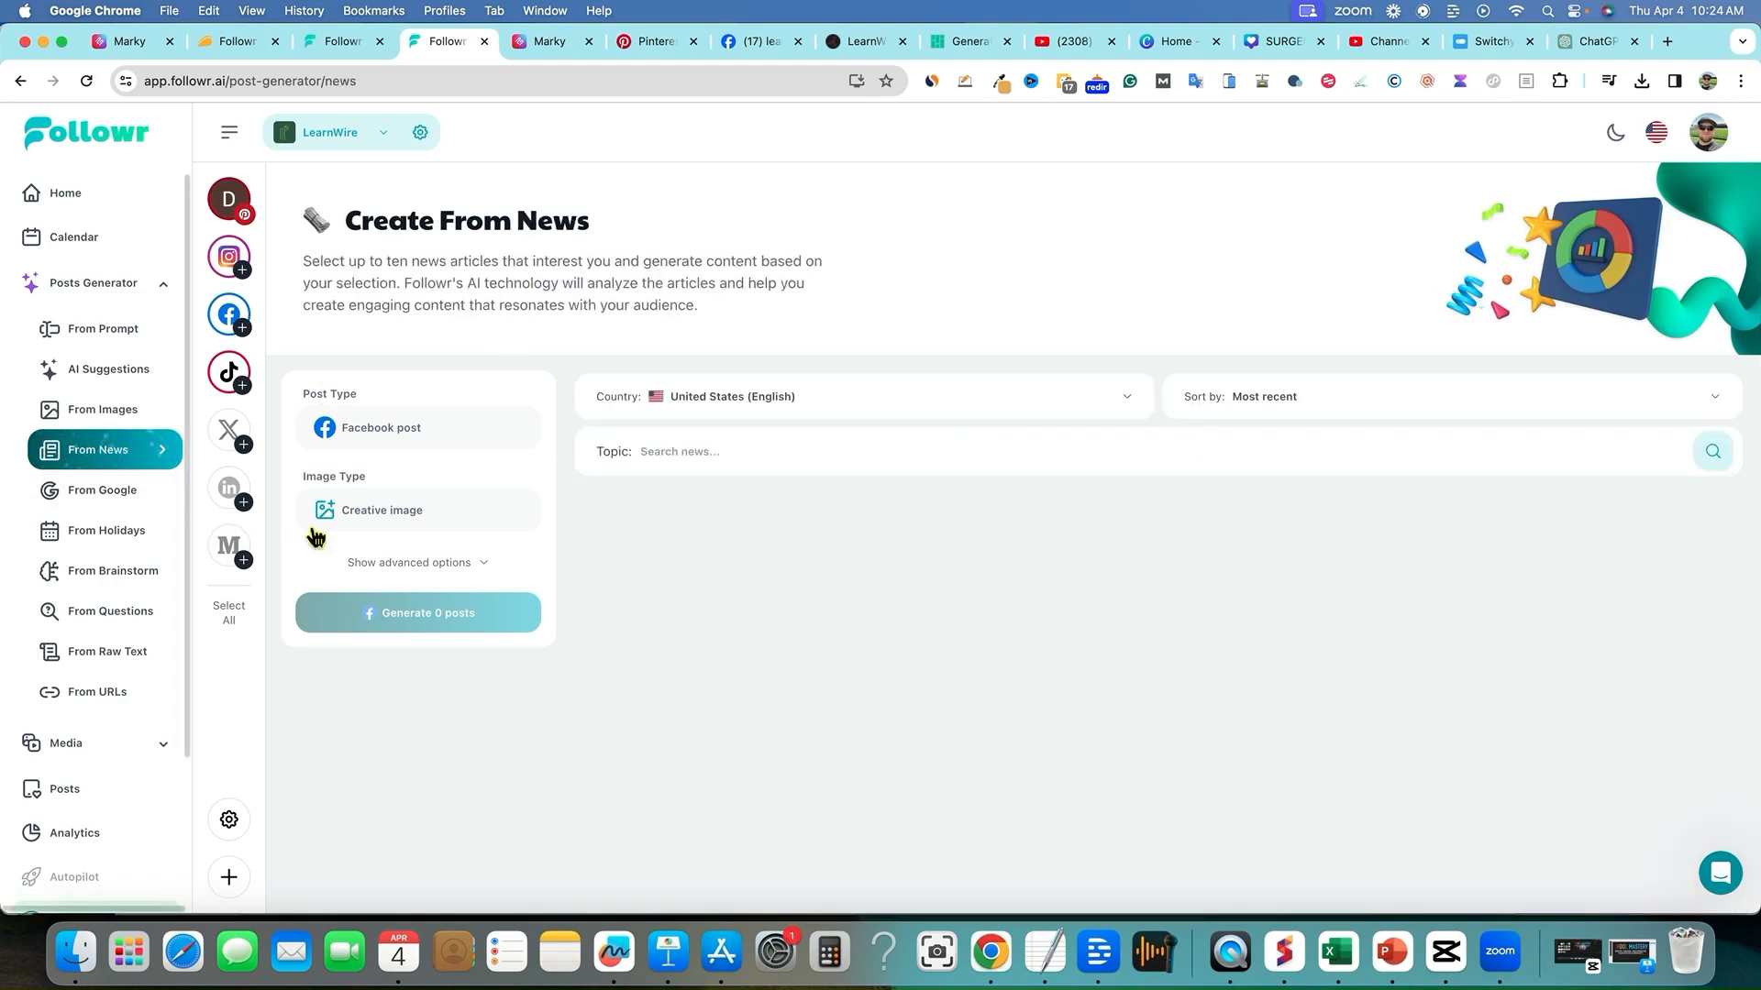
left_click(697, 452)
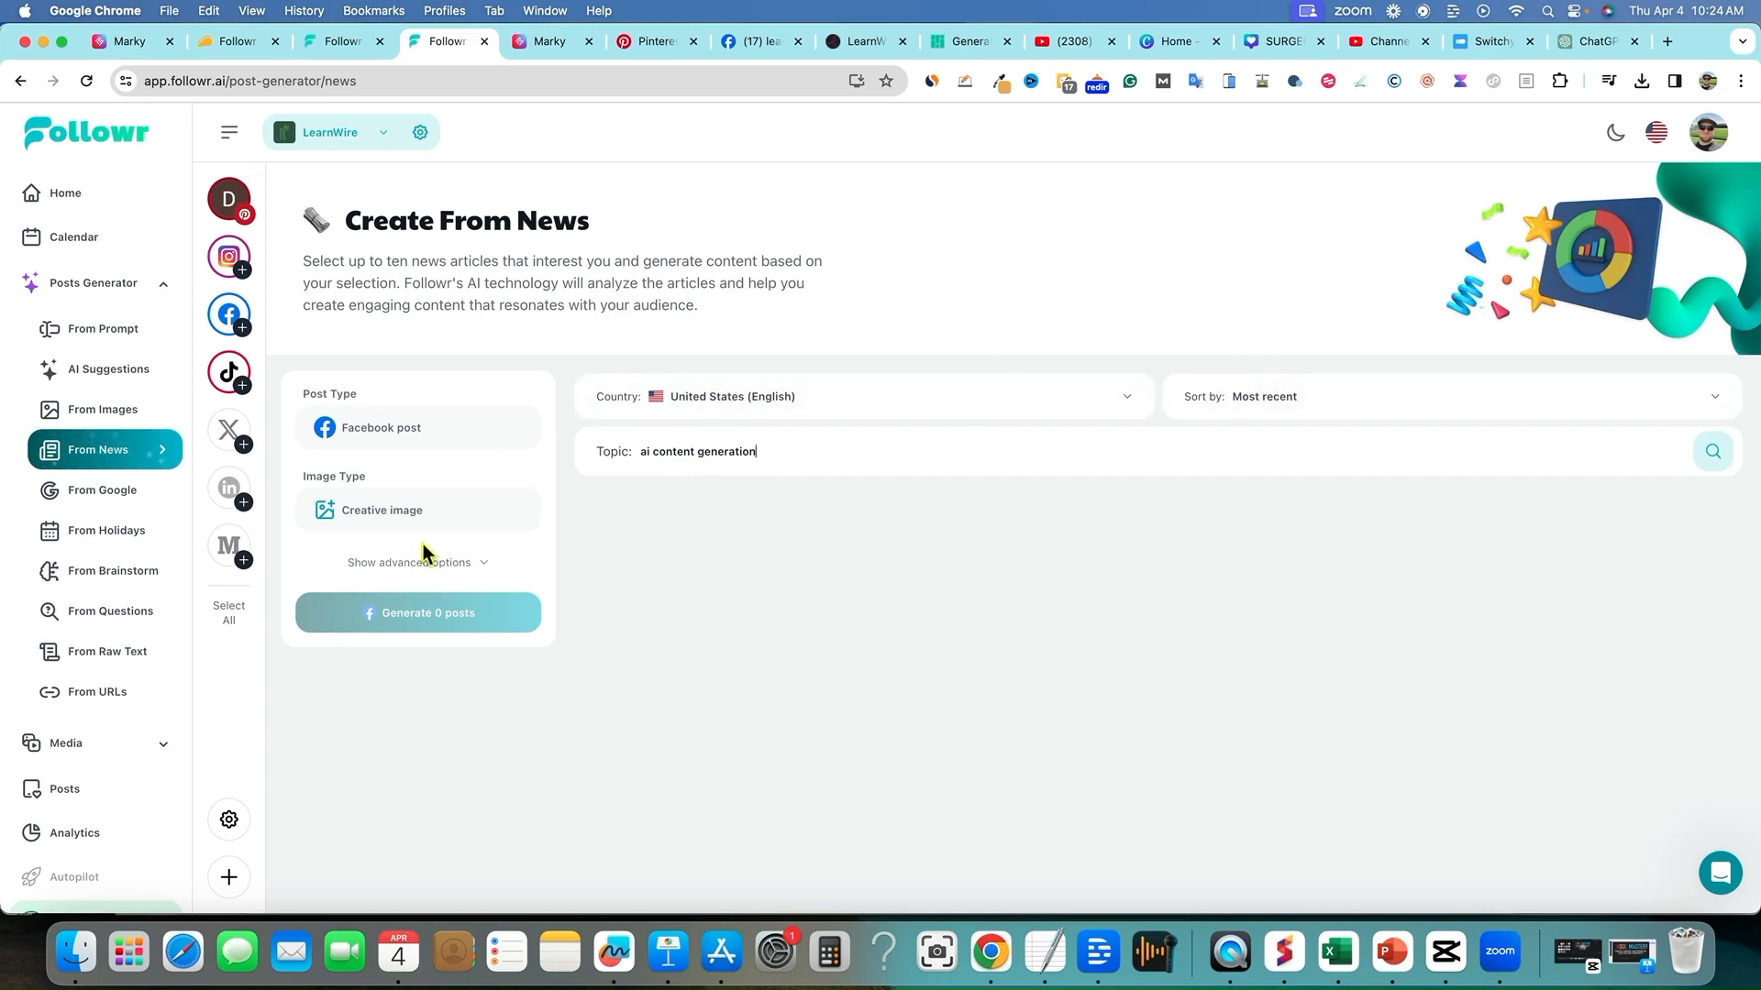
left_click(408, 519)
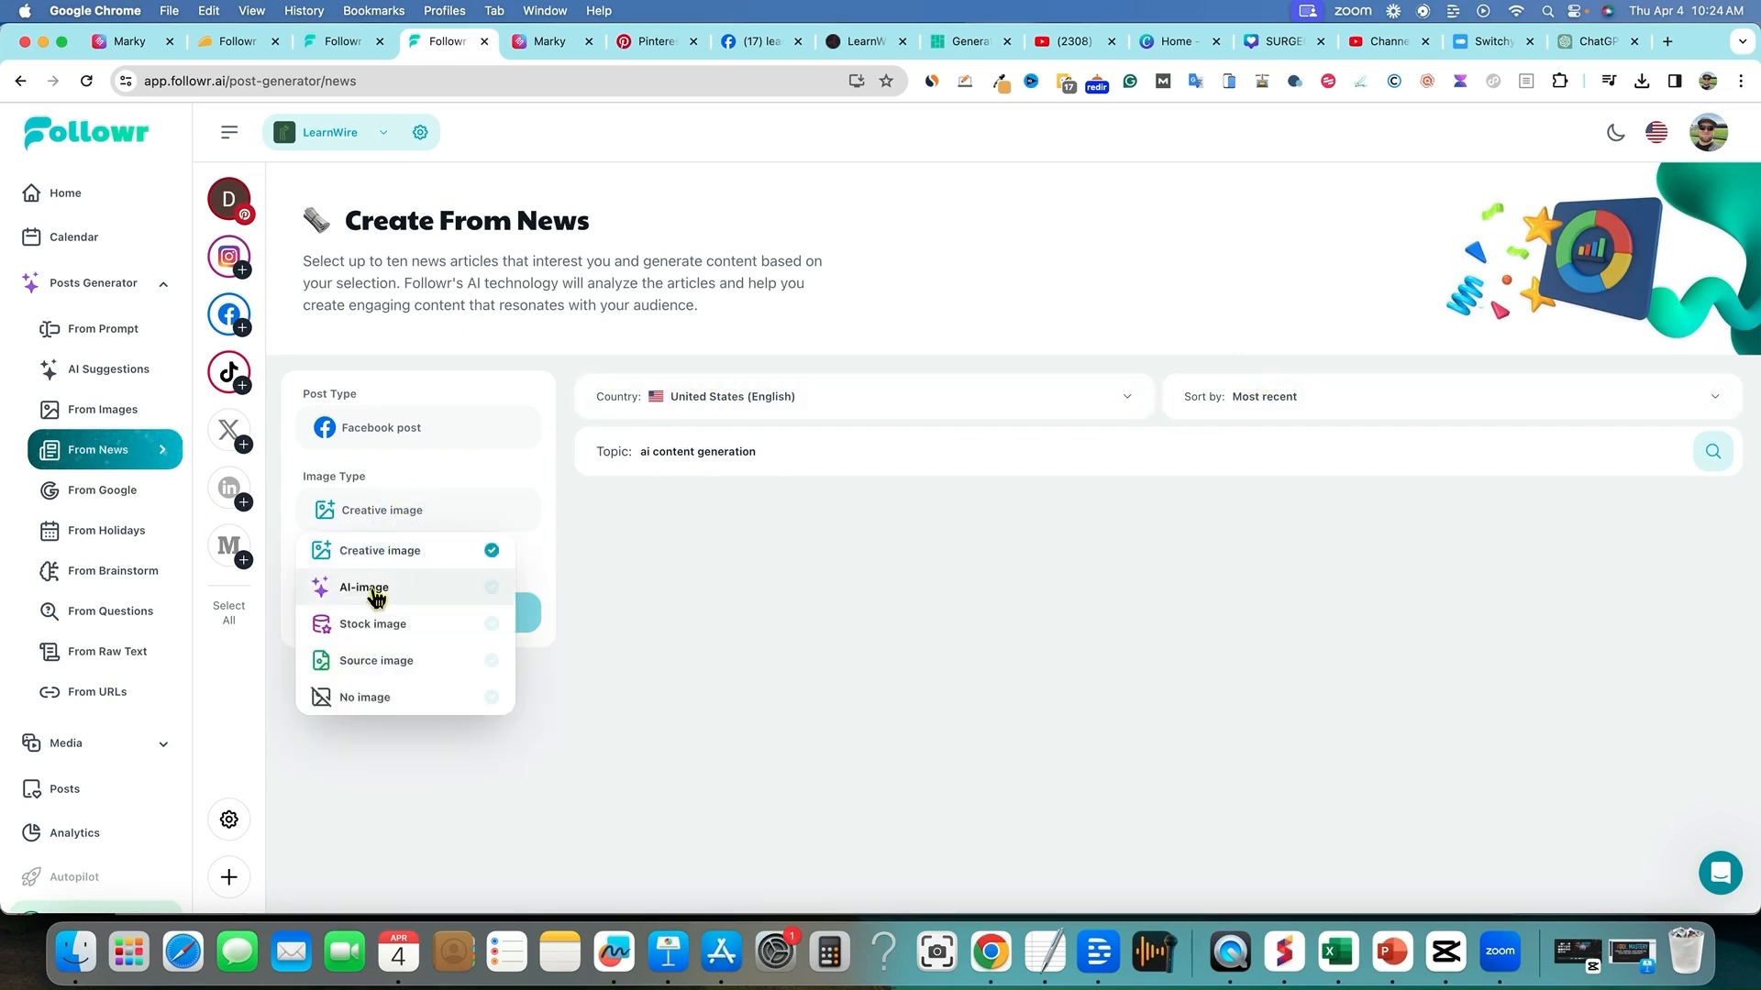
left_click(377, 588)
left_click(392, 517)
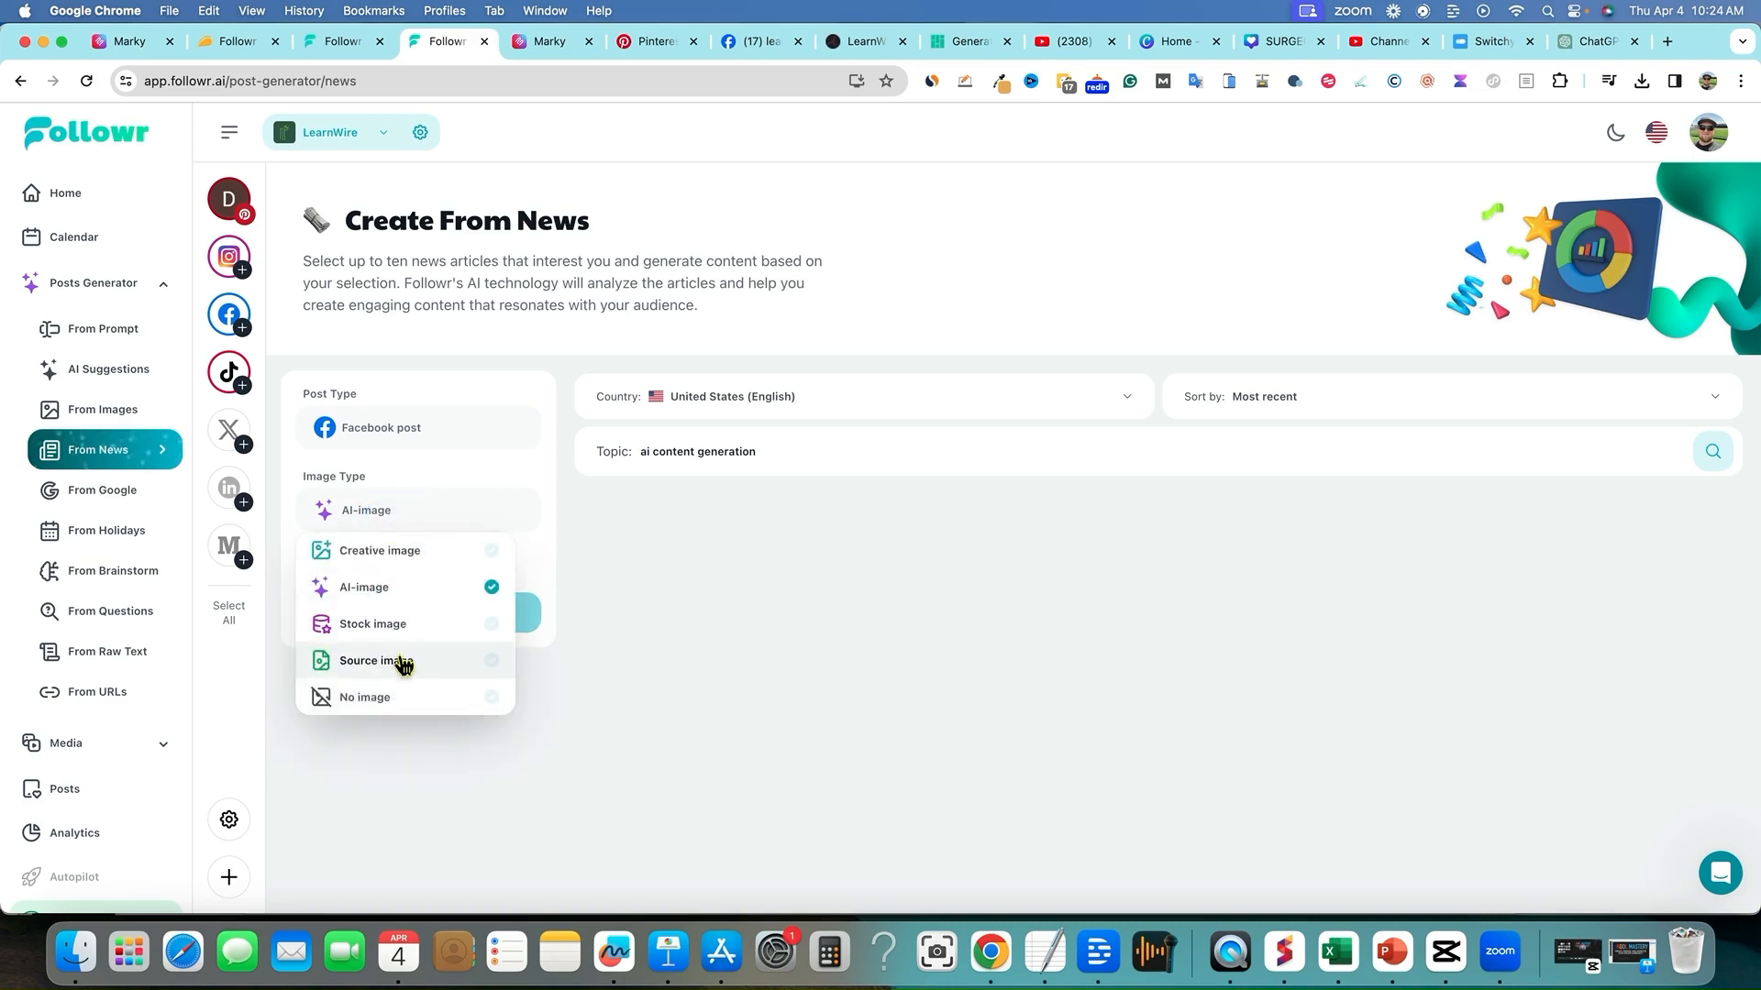
left_click(403, 665)
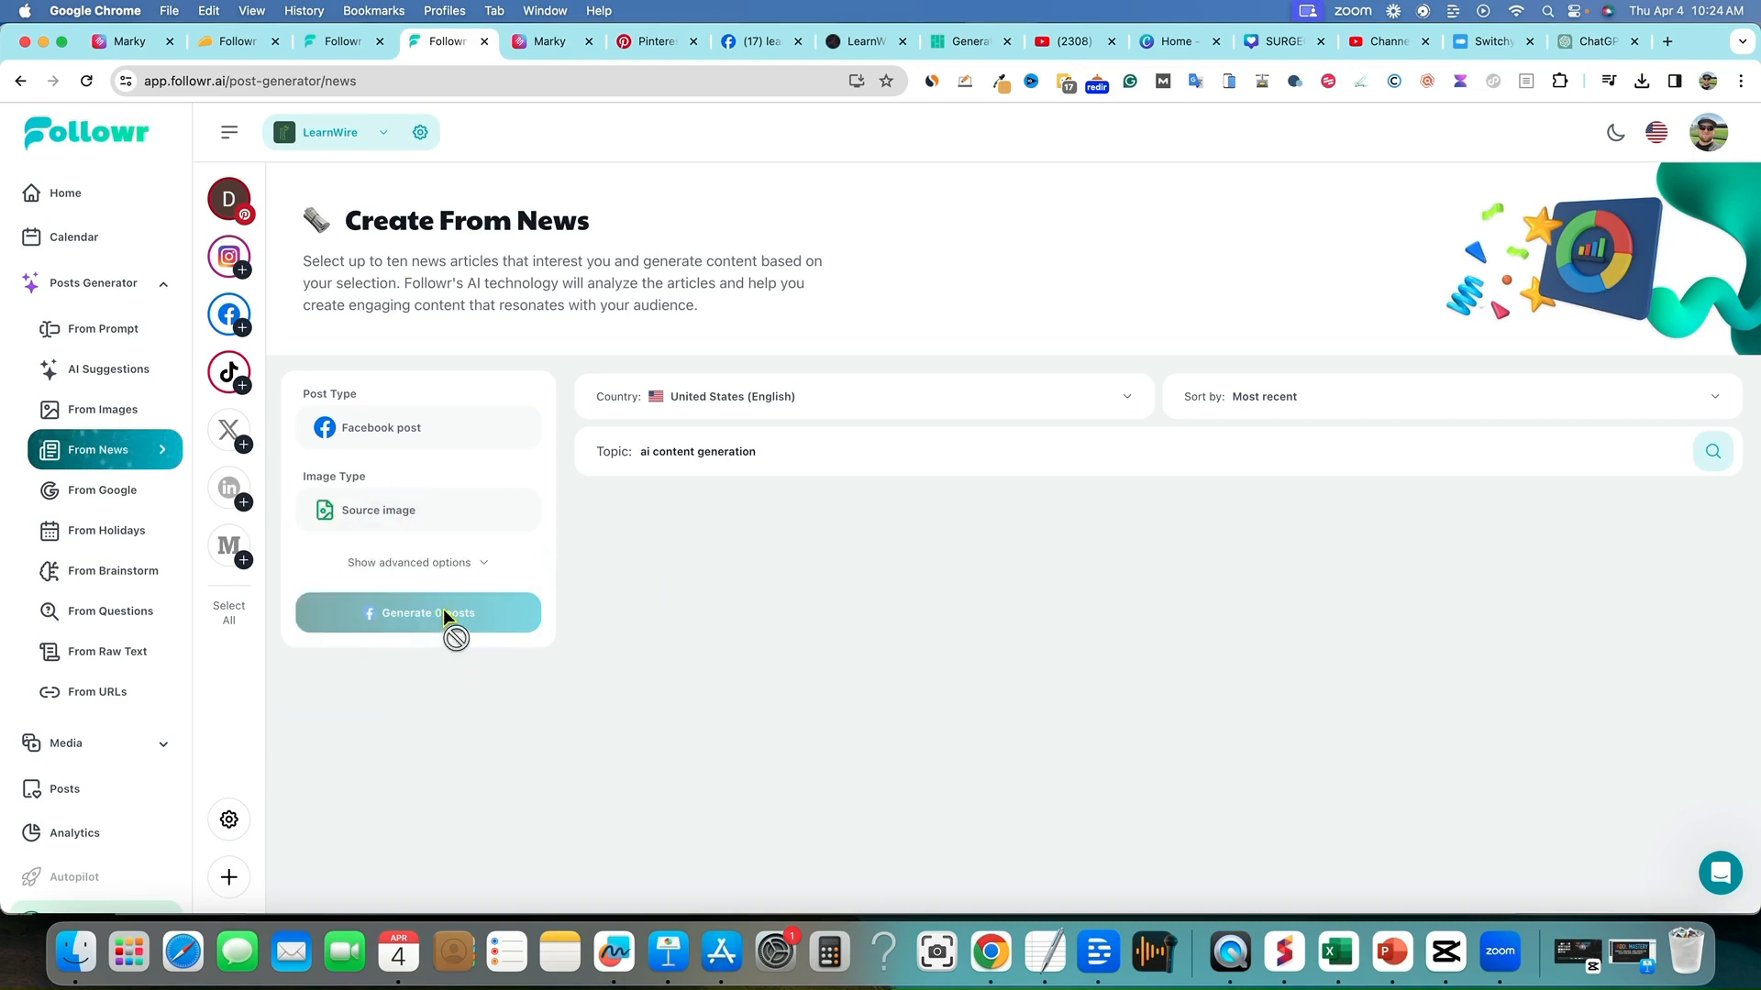
left_click(405, 438)
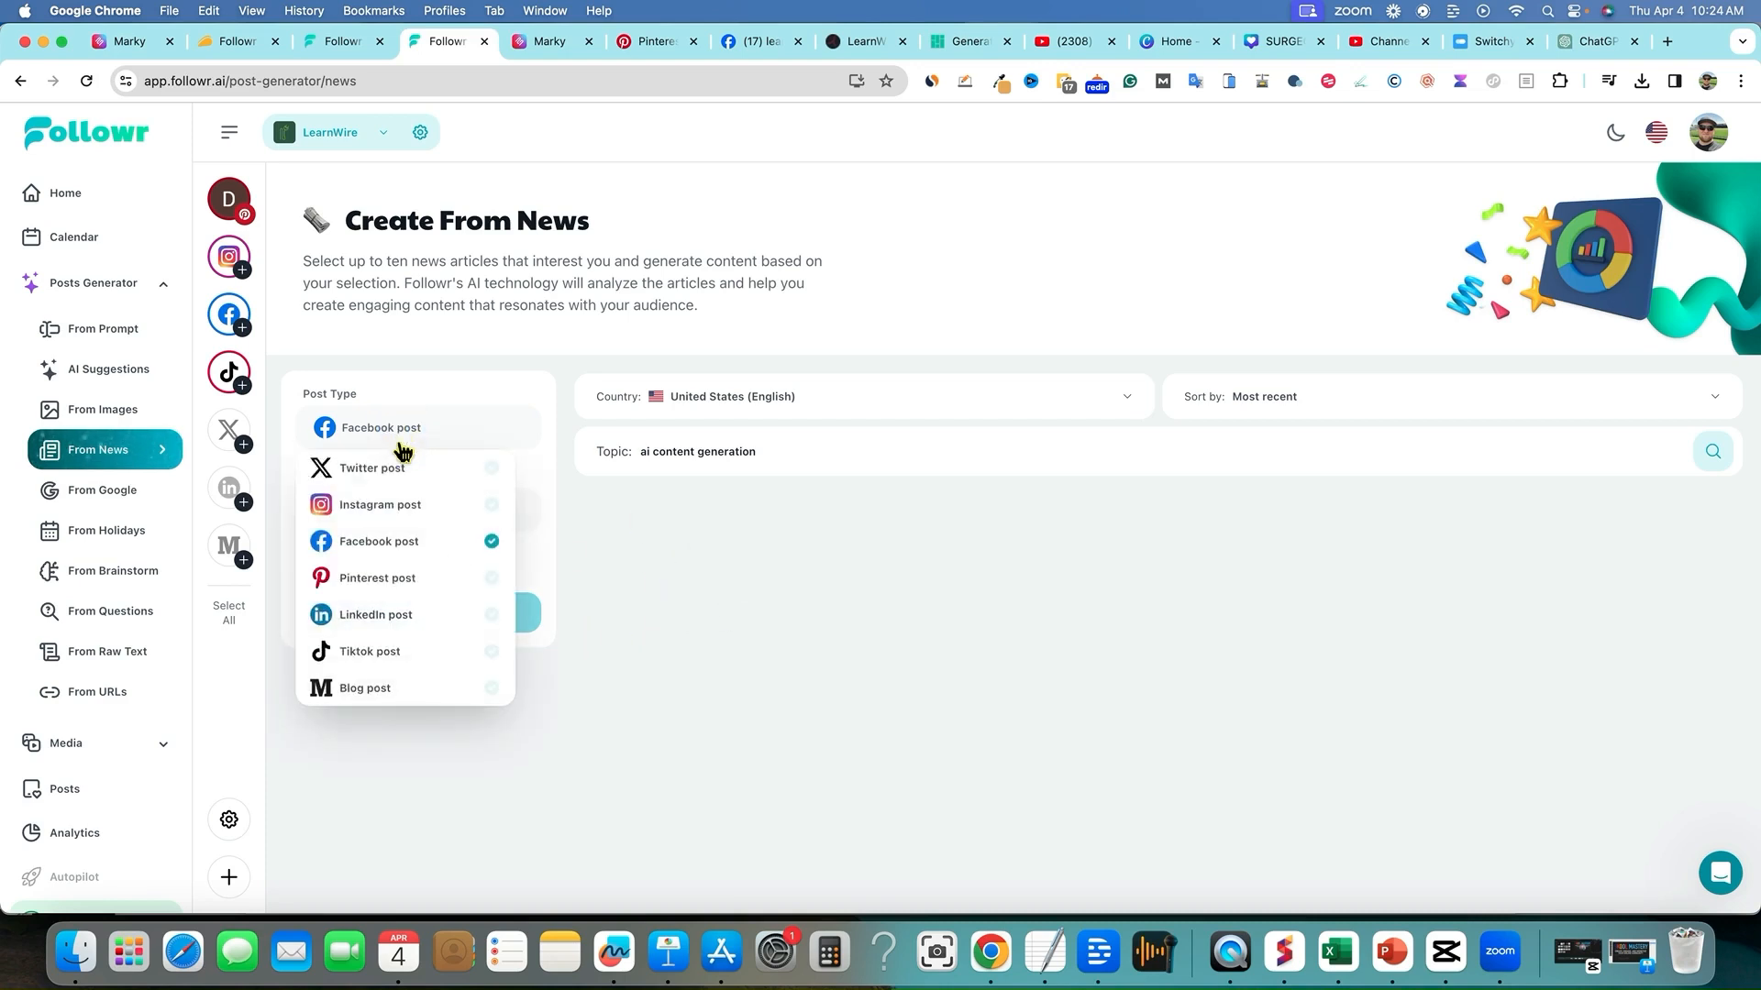
left_click(379, 576)
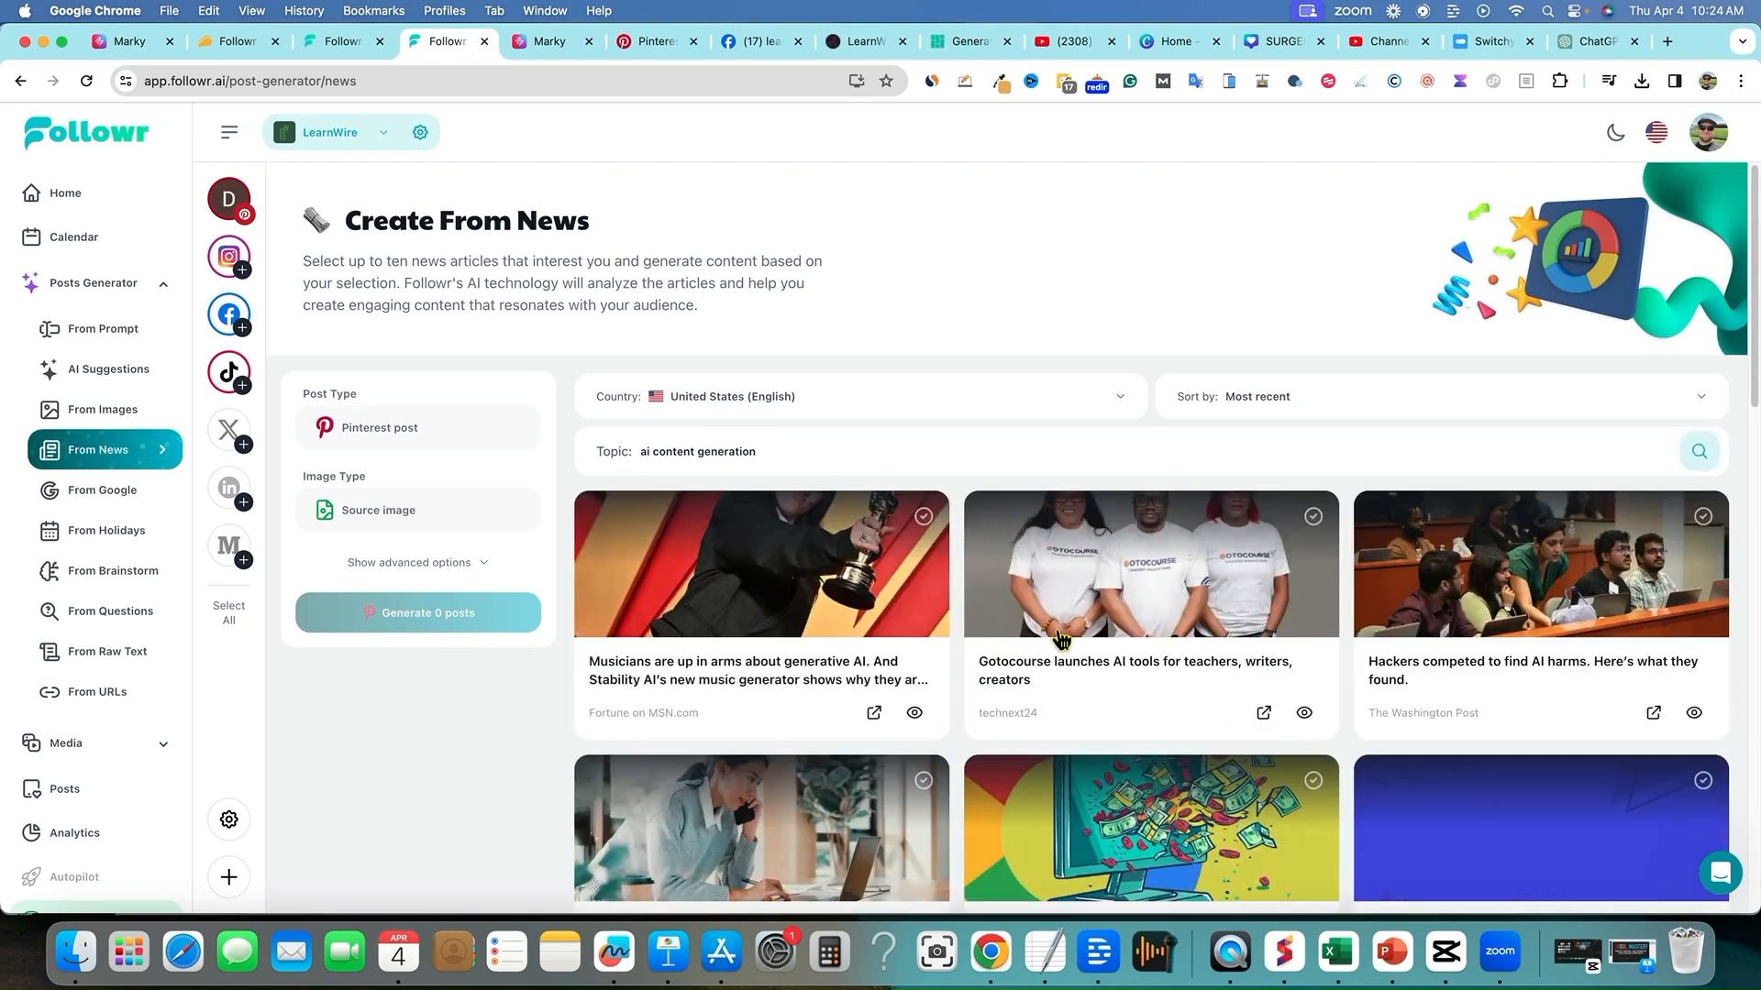
- Select the news articles on Gotocourse launching AI tools and on Google considering charging for AI search features
scroll(1147, 623, "down", 2)
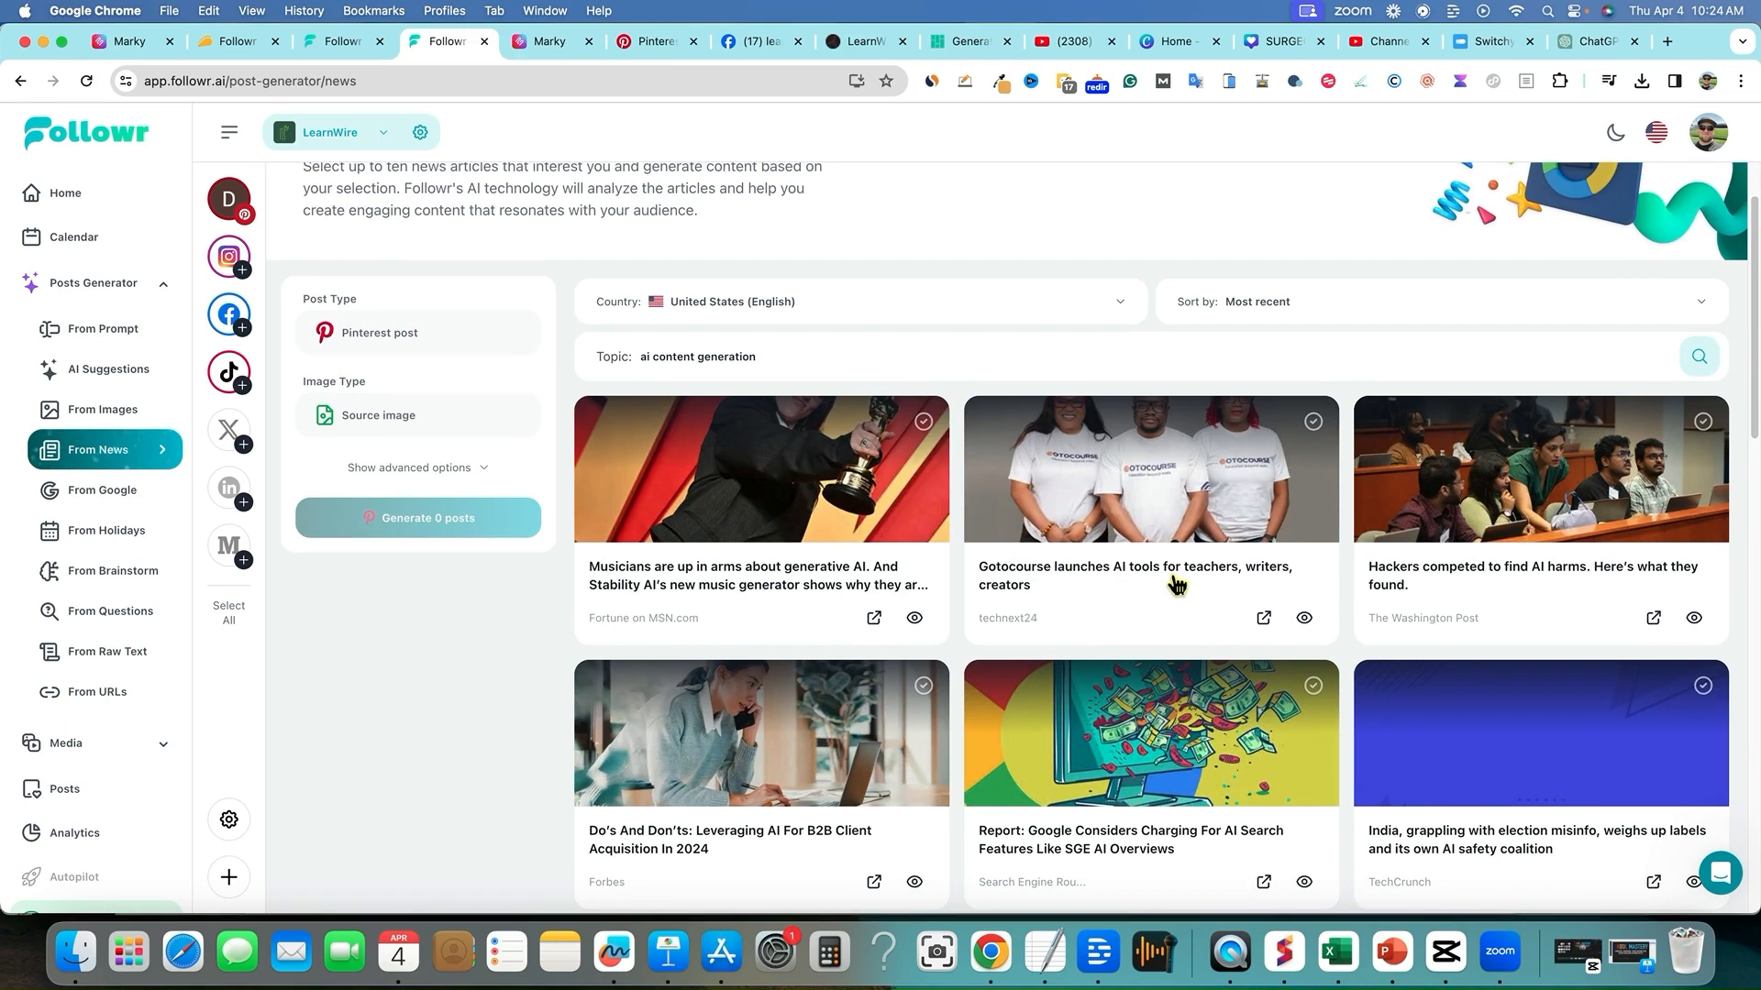
scroll(1039, 577, "down", 1)
scroll(1039, 578, "down", 1)
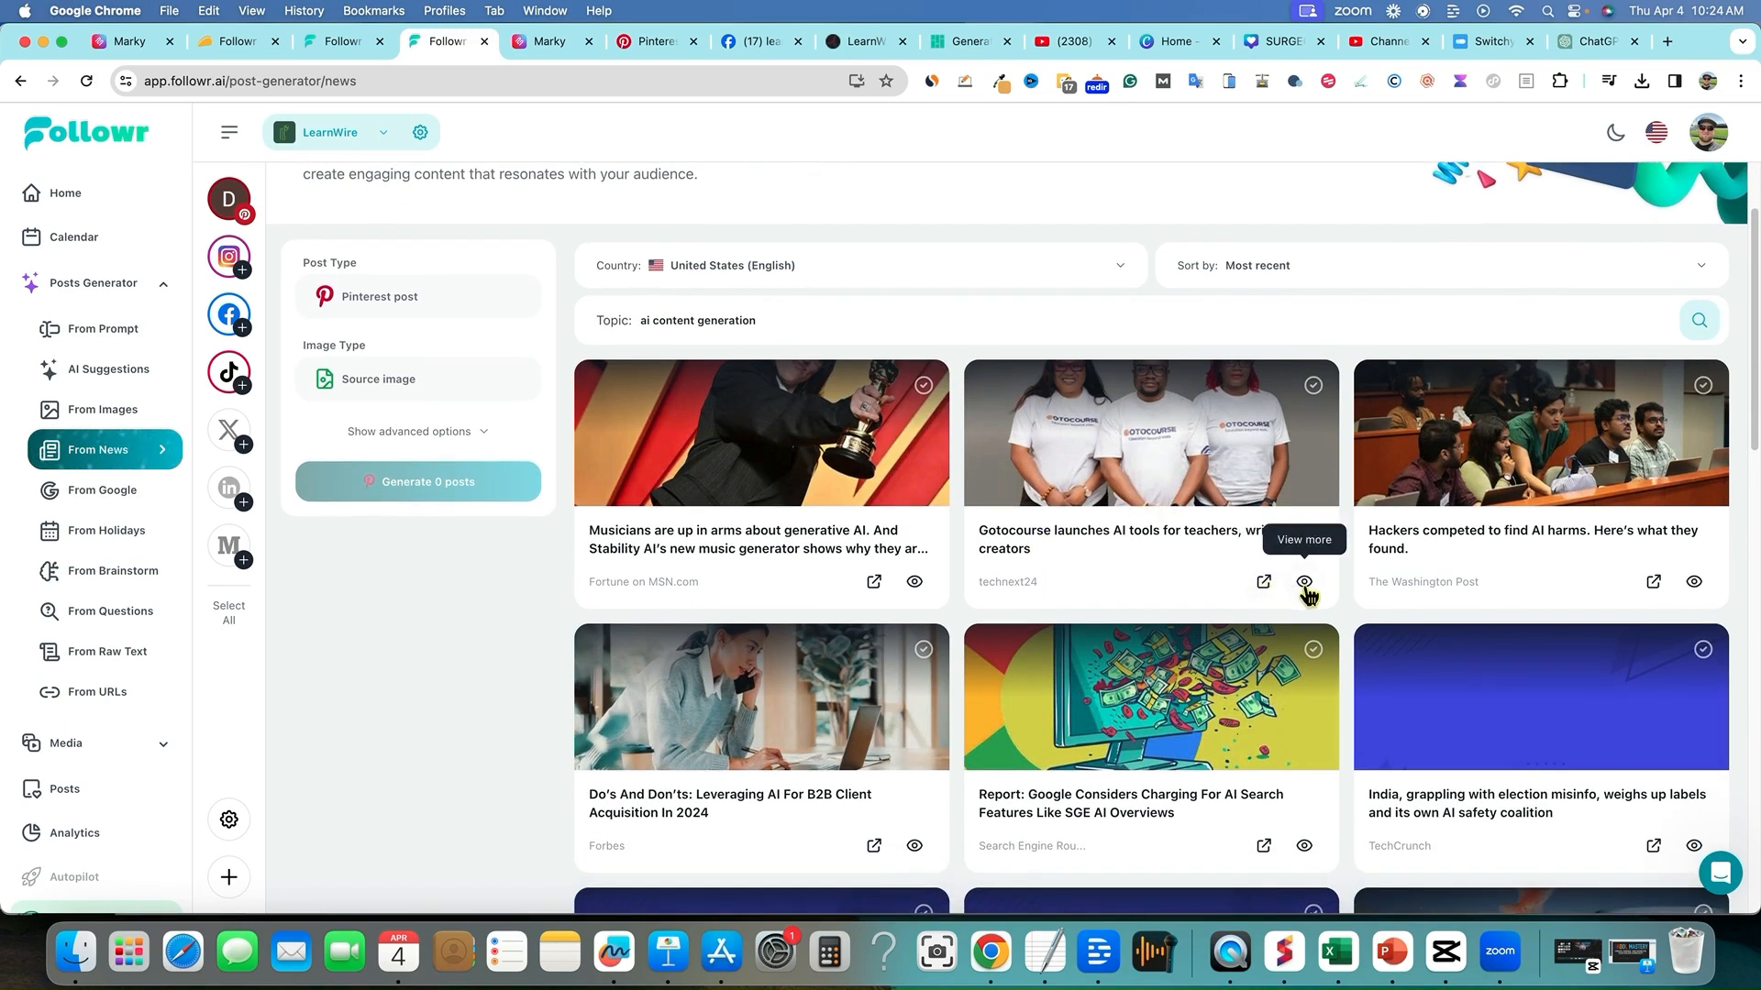
left_click(1313, 386)
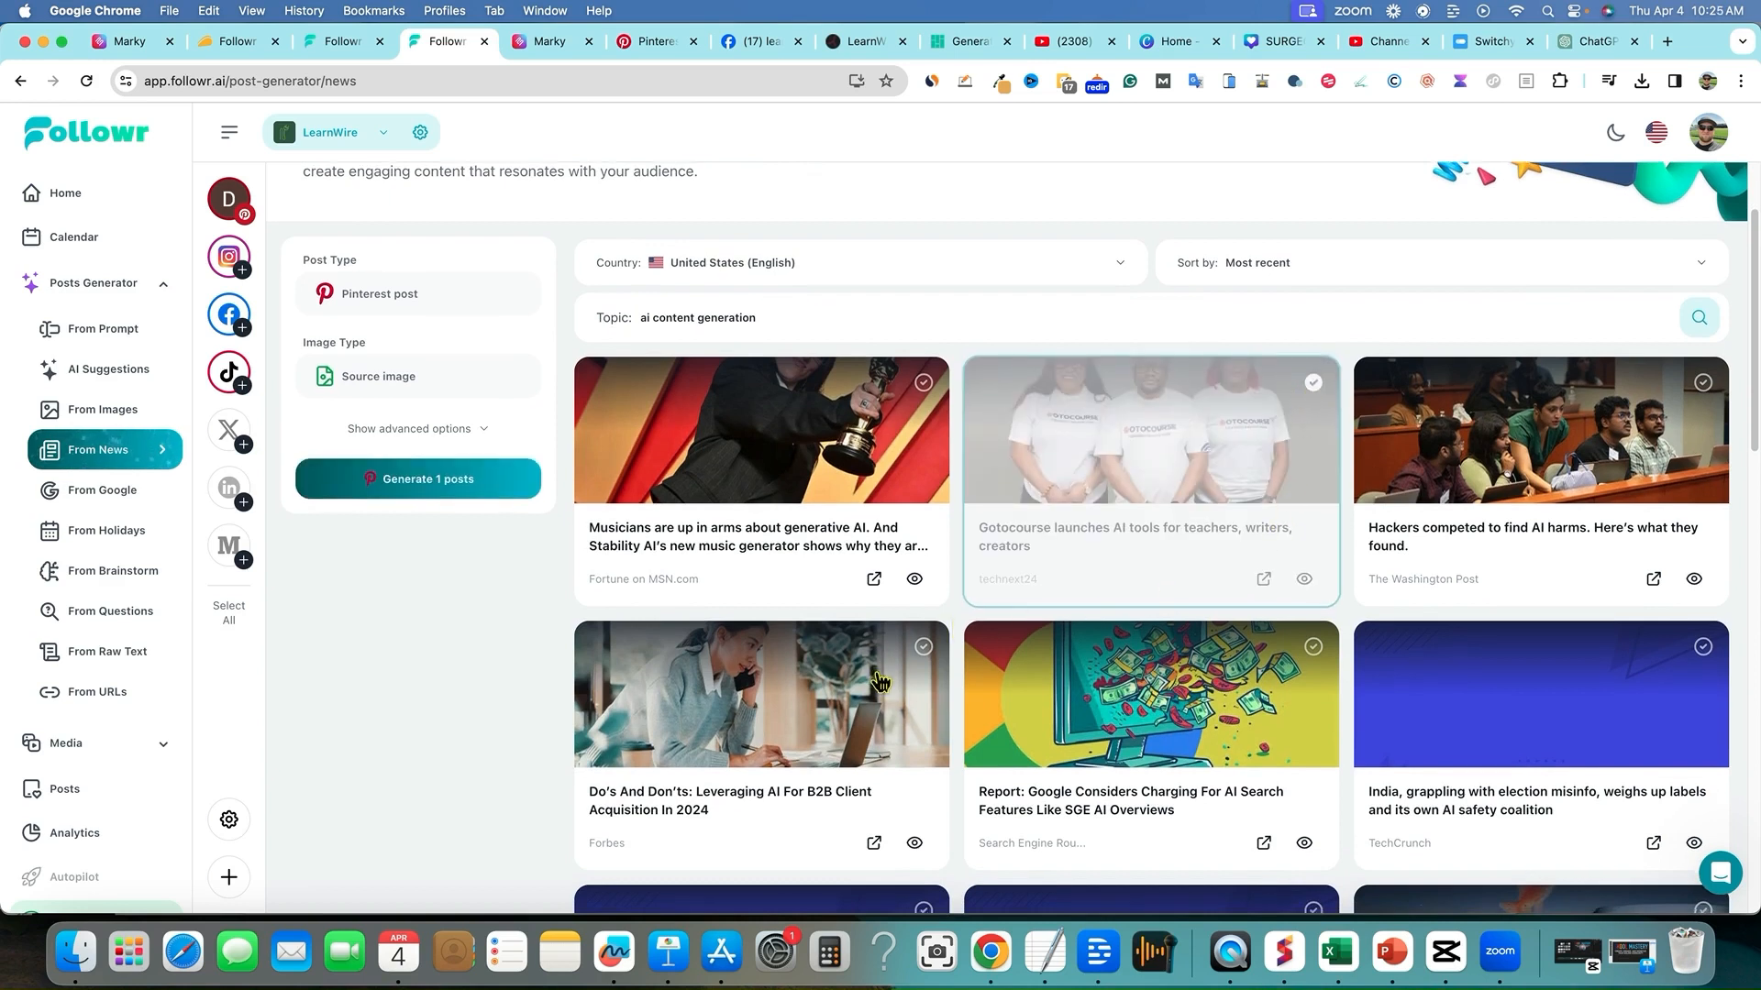
scroll(926, 681, "down", 3)
scroll(1225, 701, "up", 2)
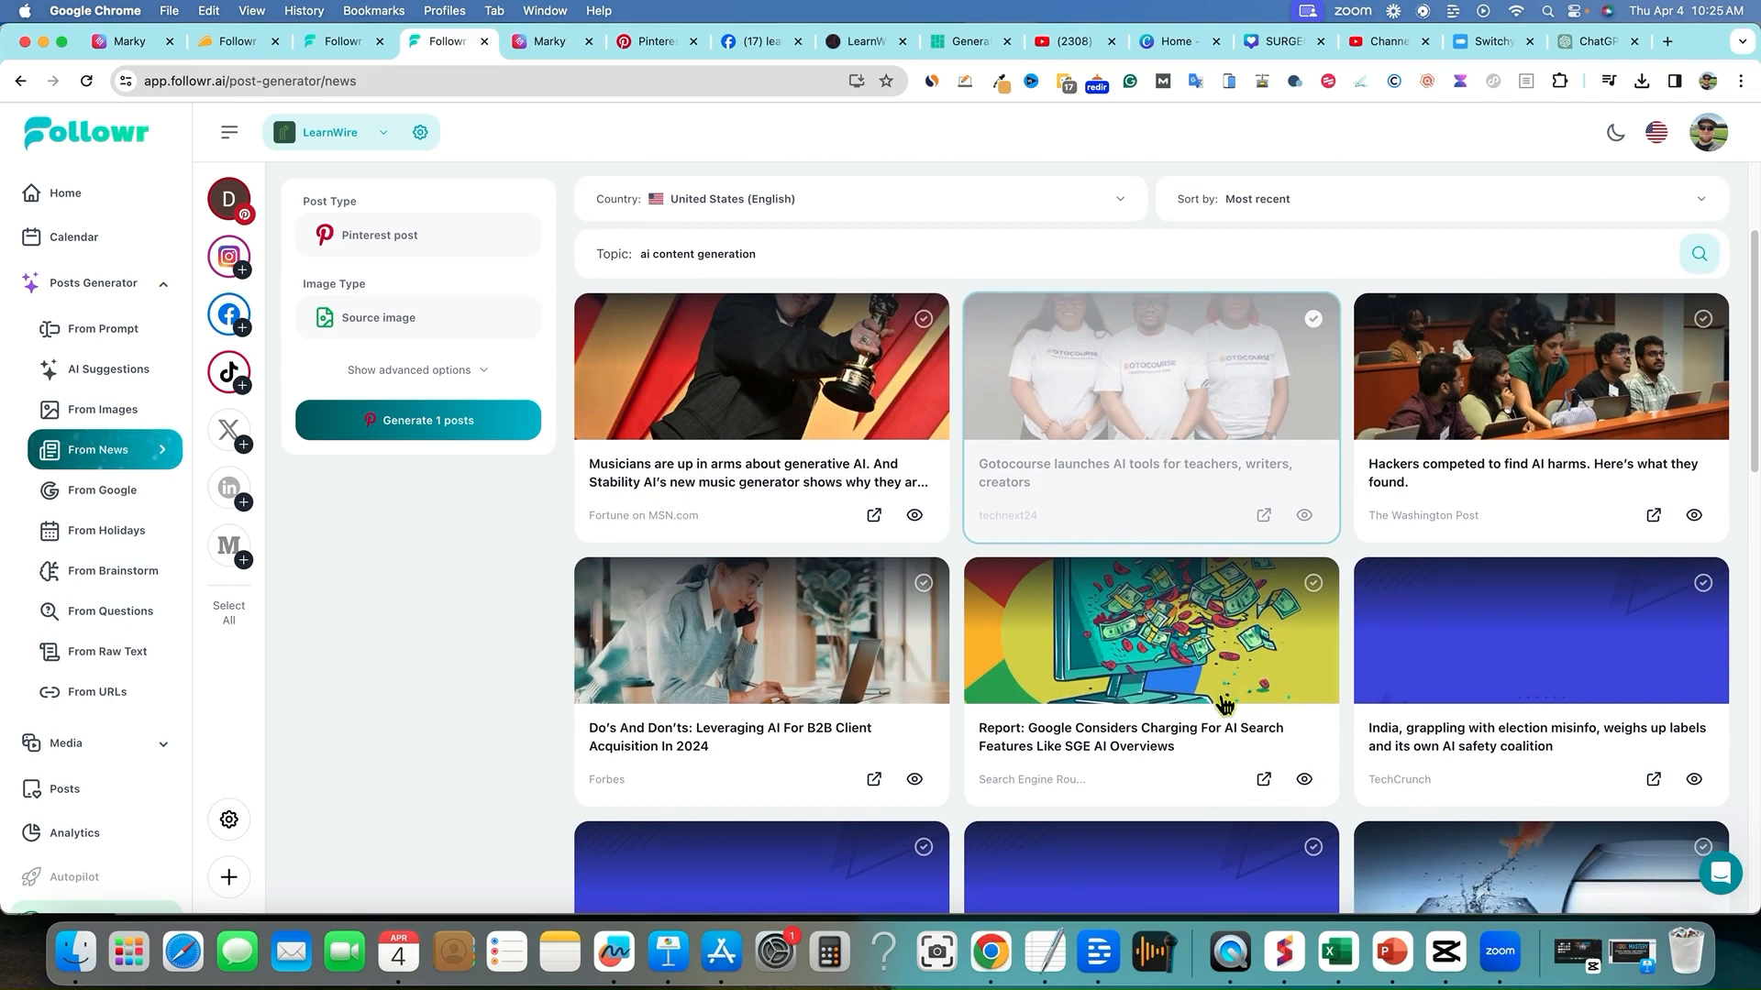
scroll(1088, 639, "down", 1)
scroll(1088, 639, "down", 5)
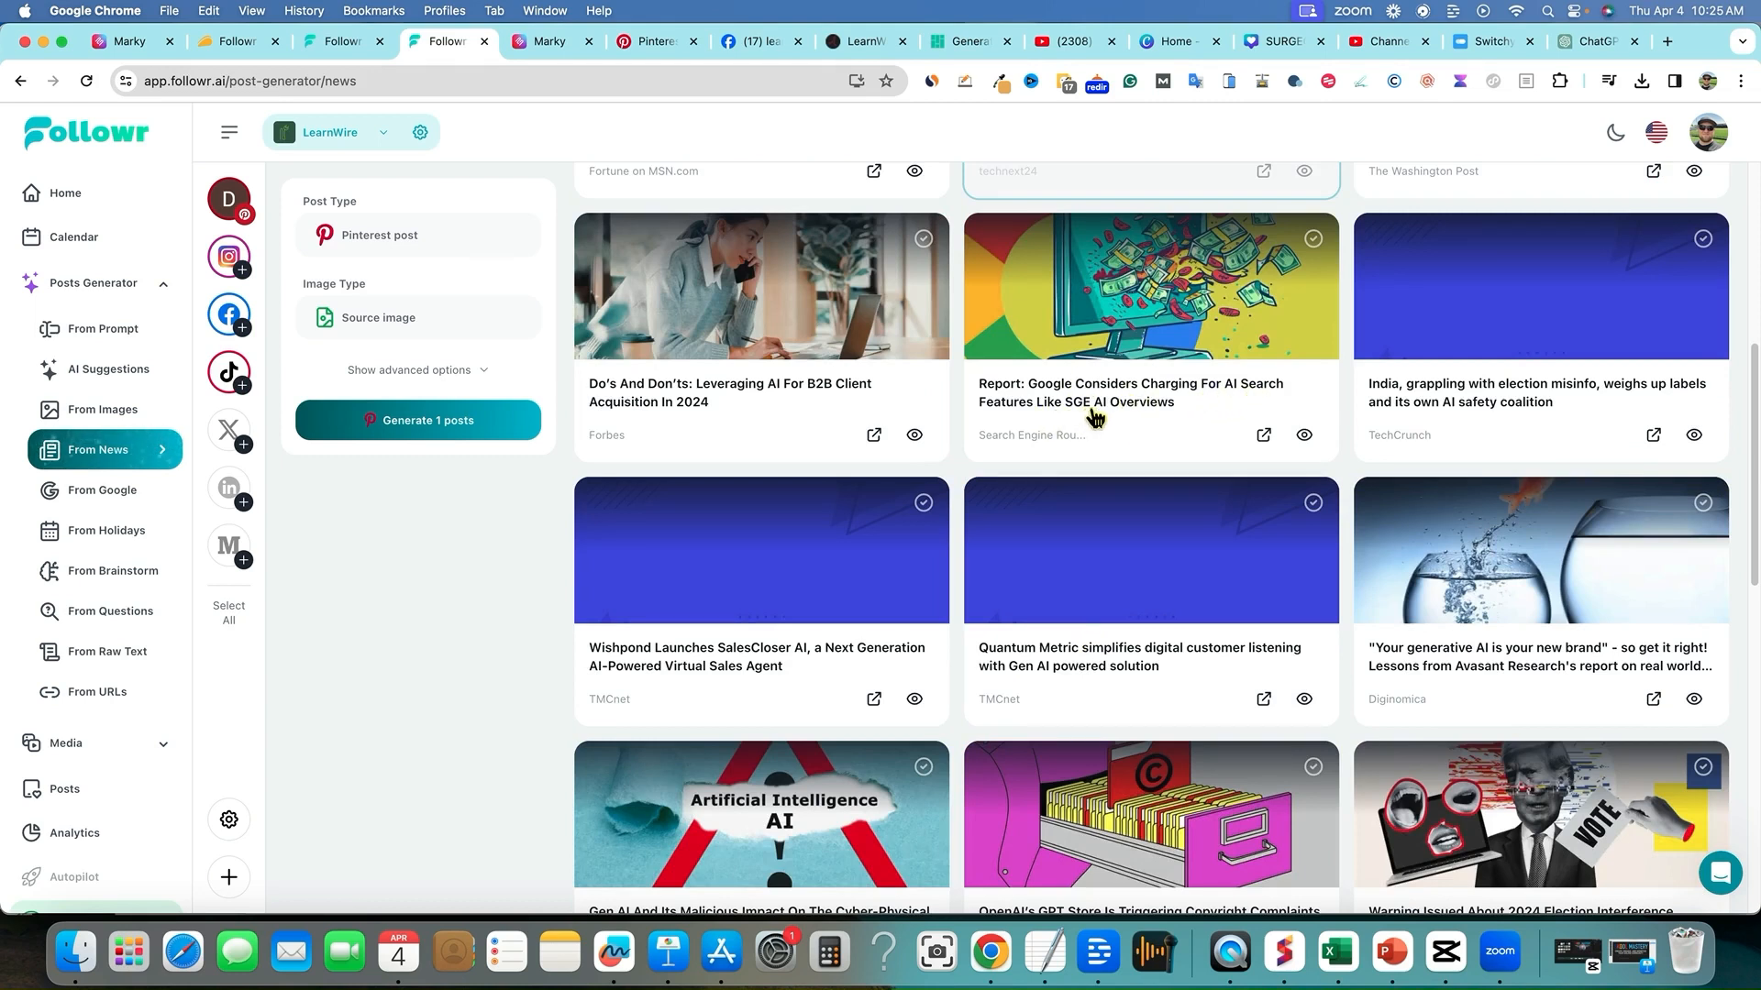
left_click(1314, 241)
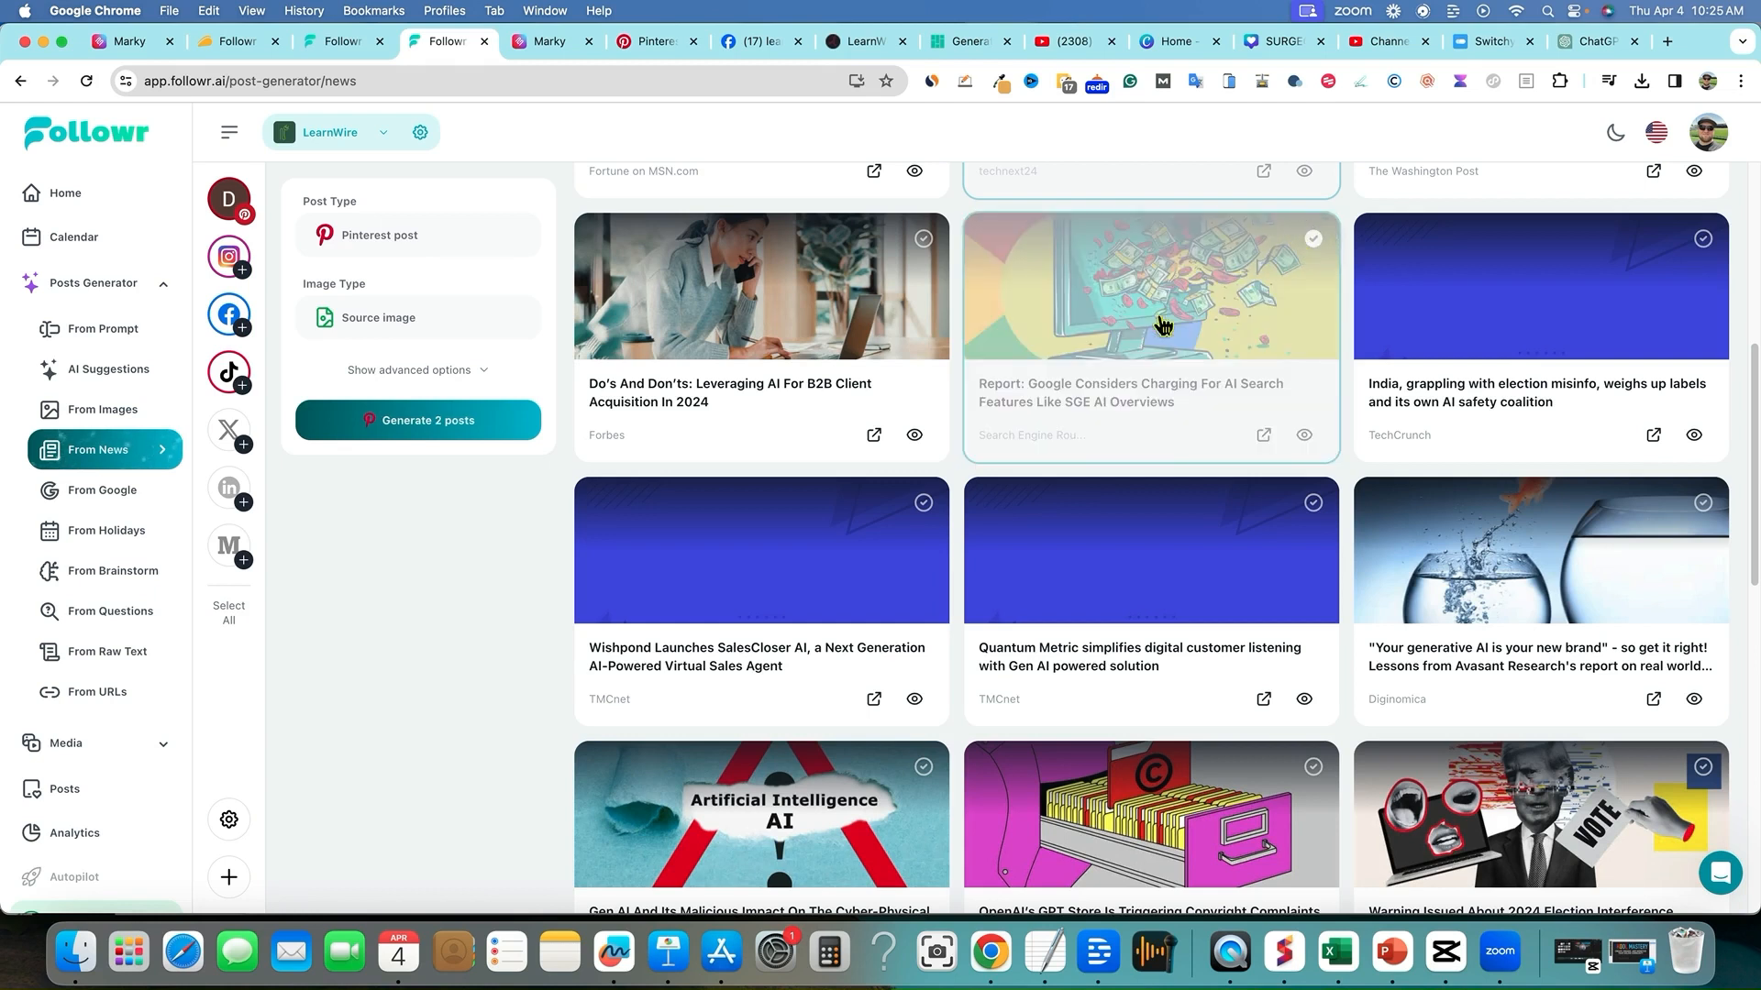
- Add the articles on OpenAI's GPT Store copyright complaints and on How AI is Changing Web Development and Design to the selection
scroll(1163, 330, "down", 5)
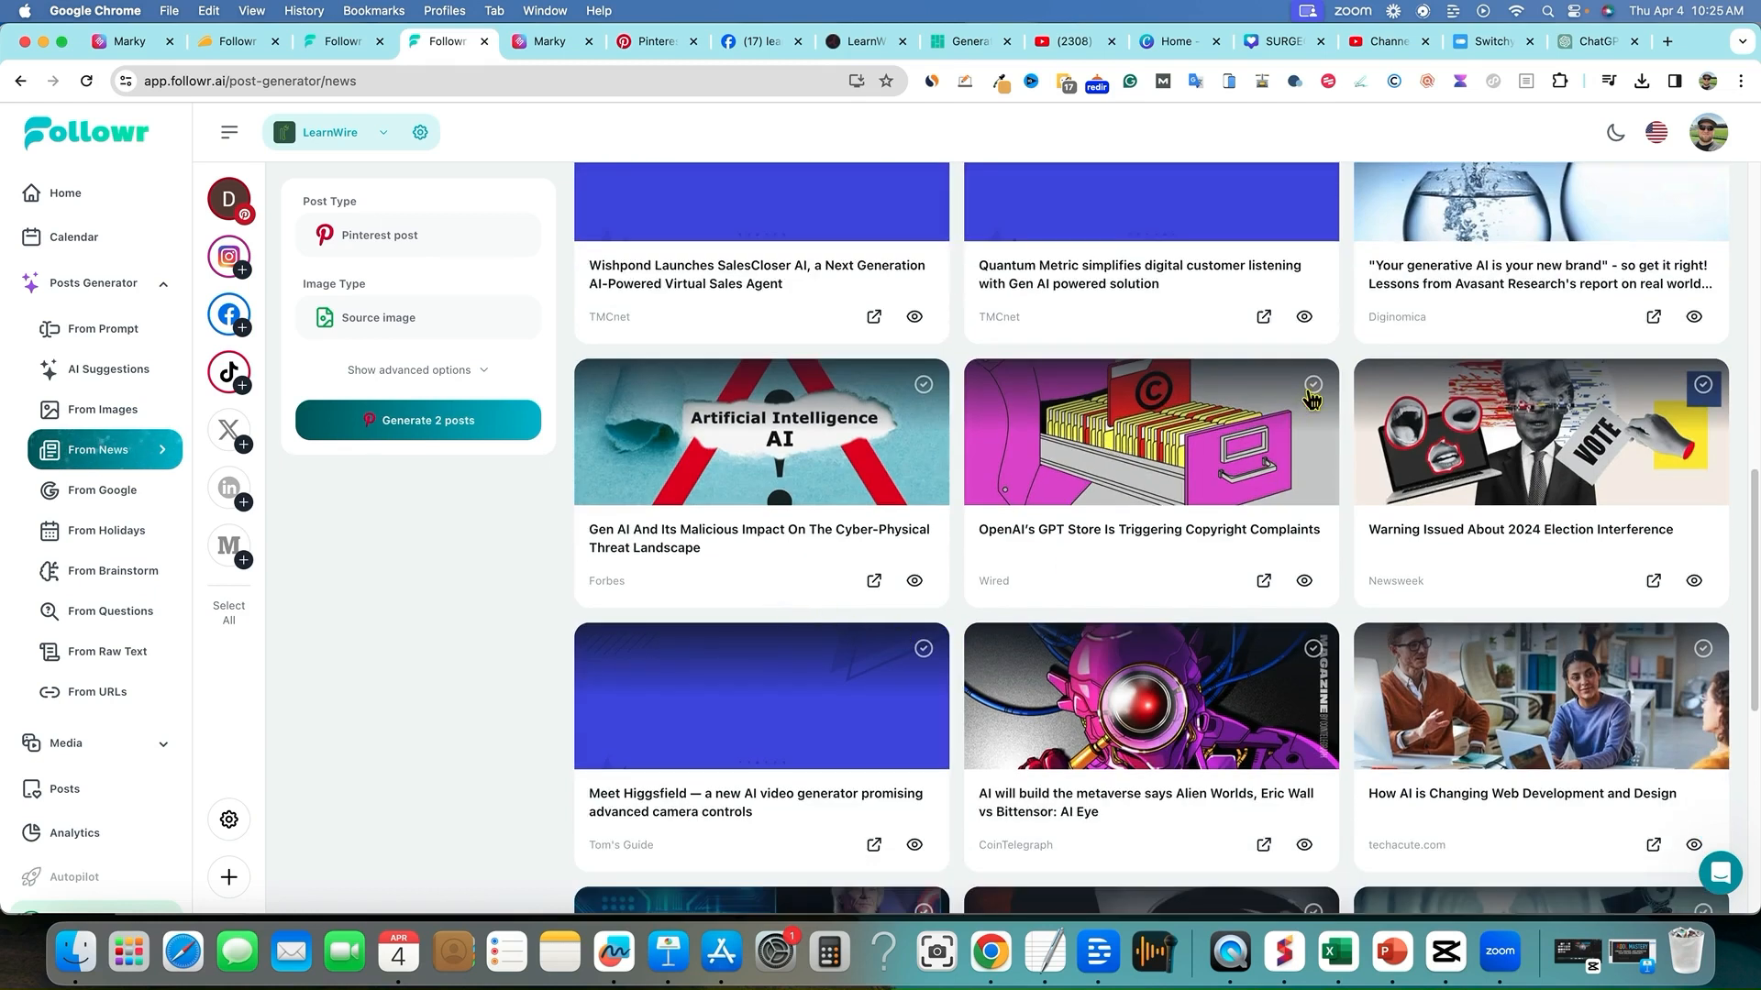
left_click(1314, 385)
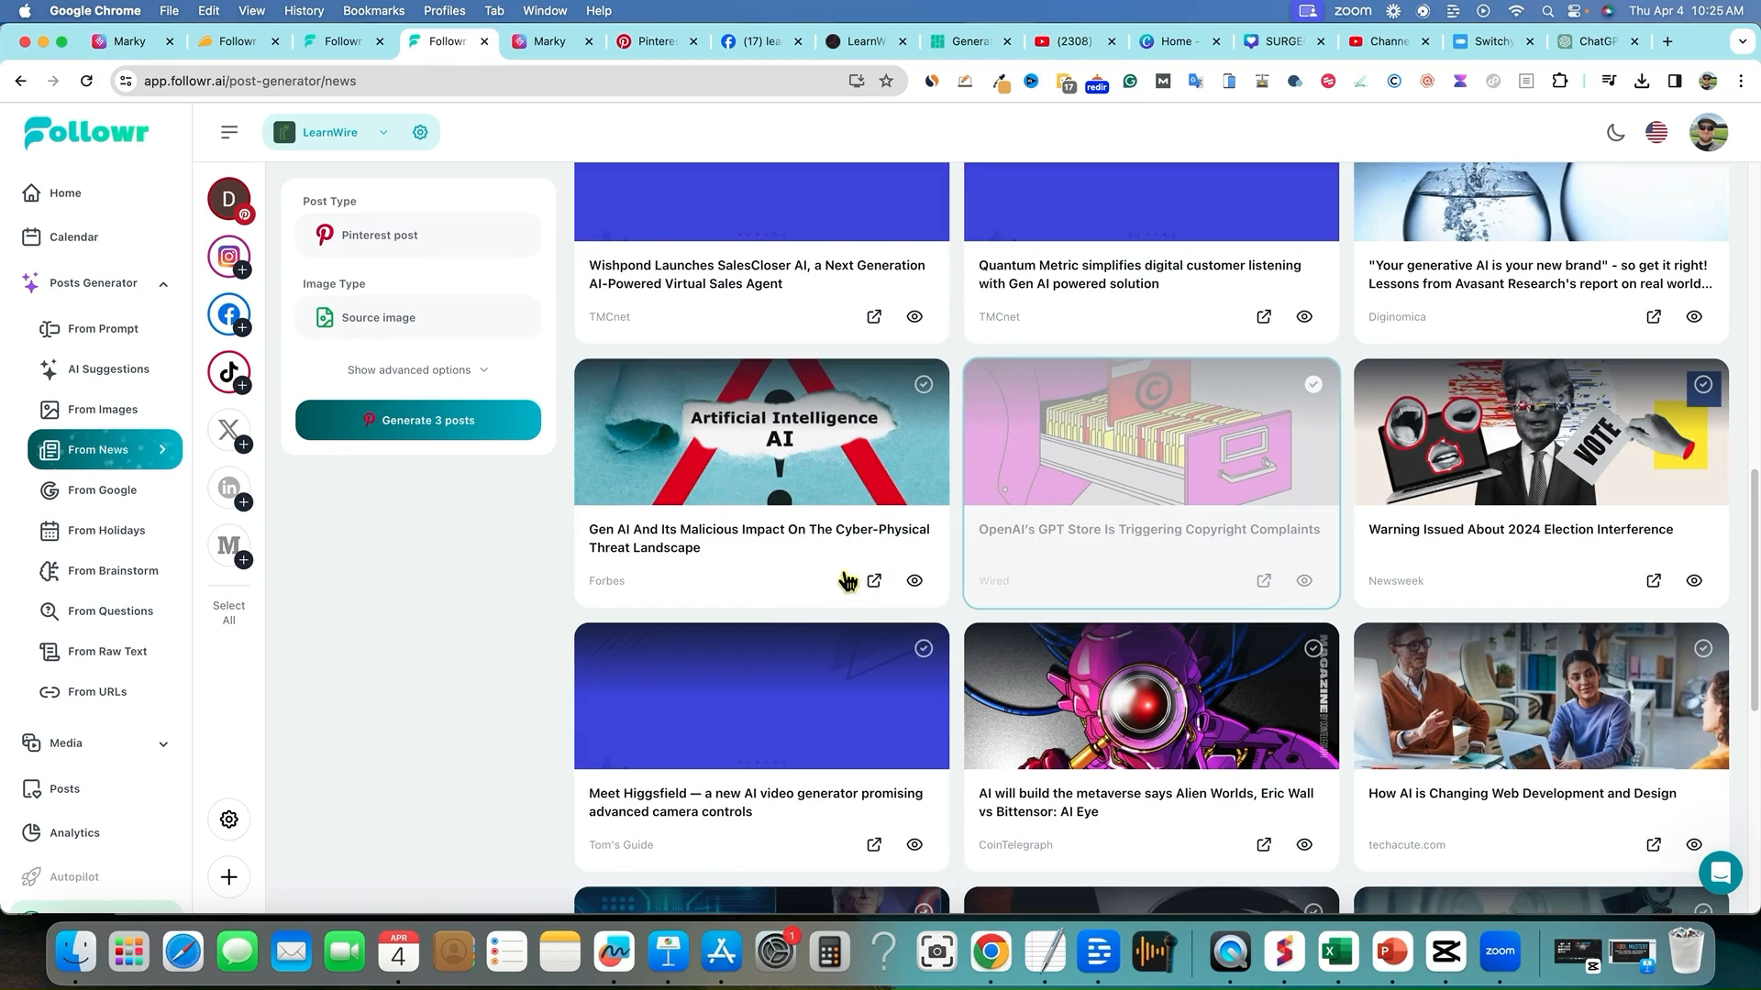
scroll(731, 511, "down", 2)
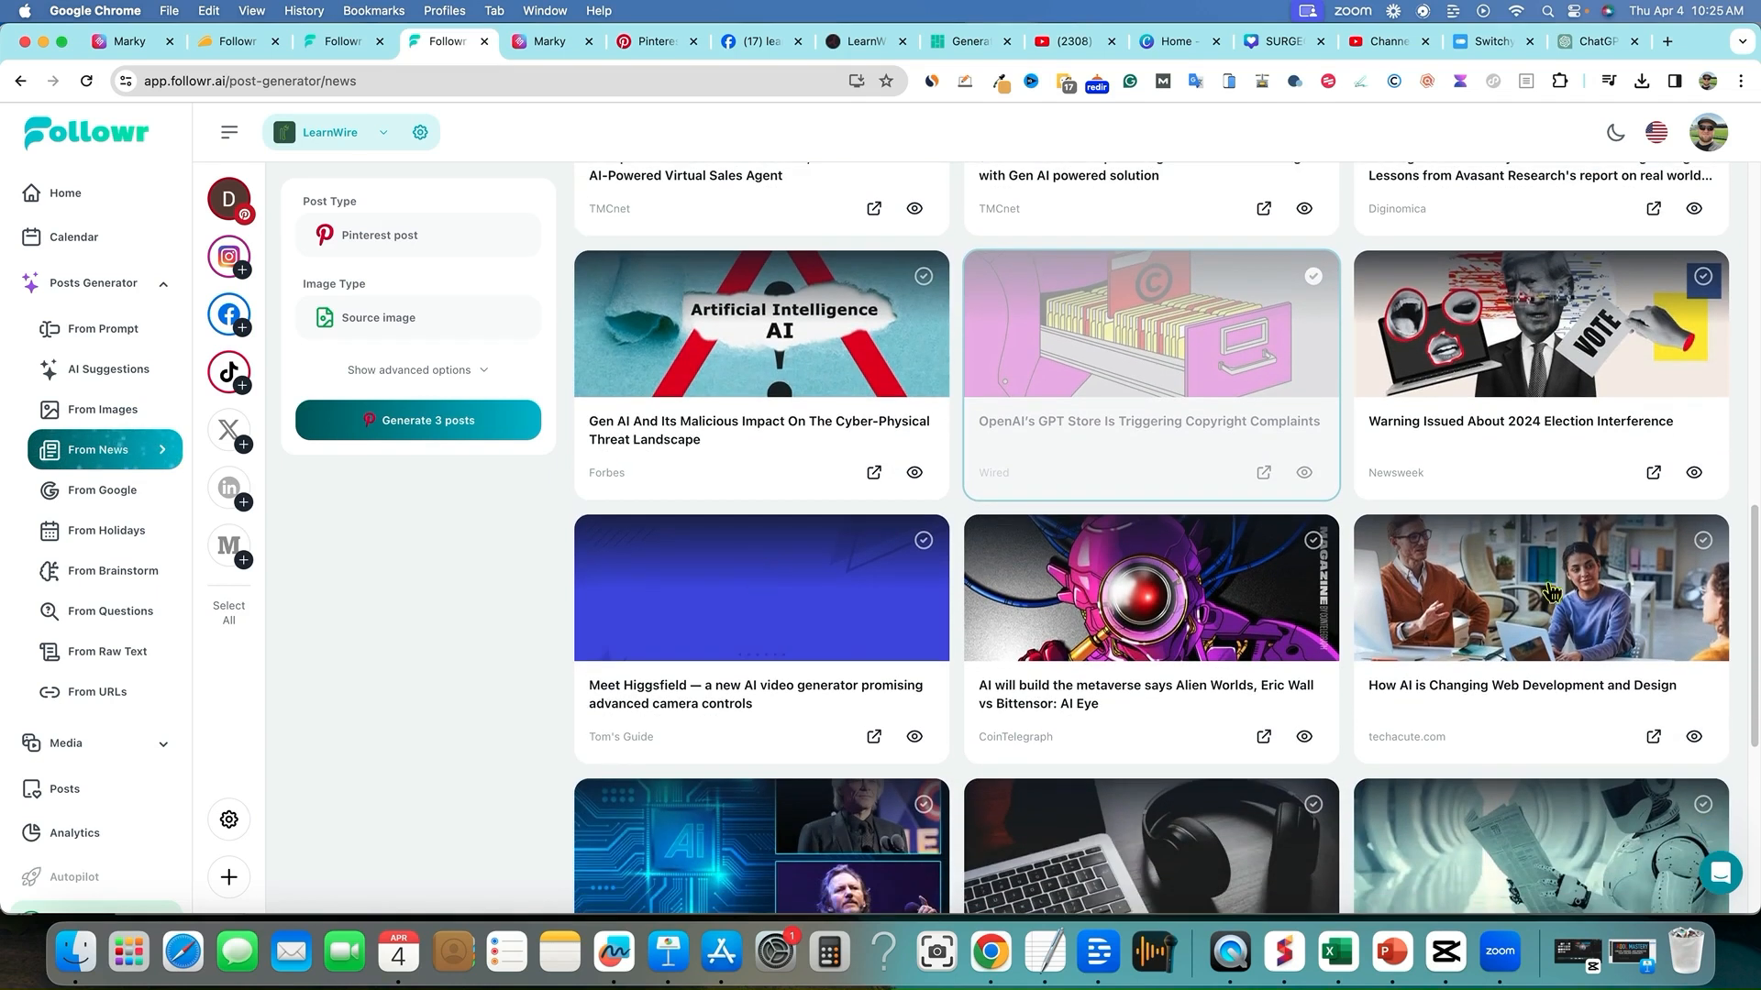
left_click(1702, 543)
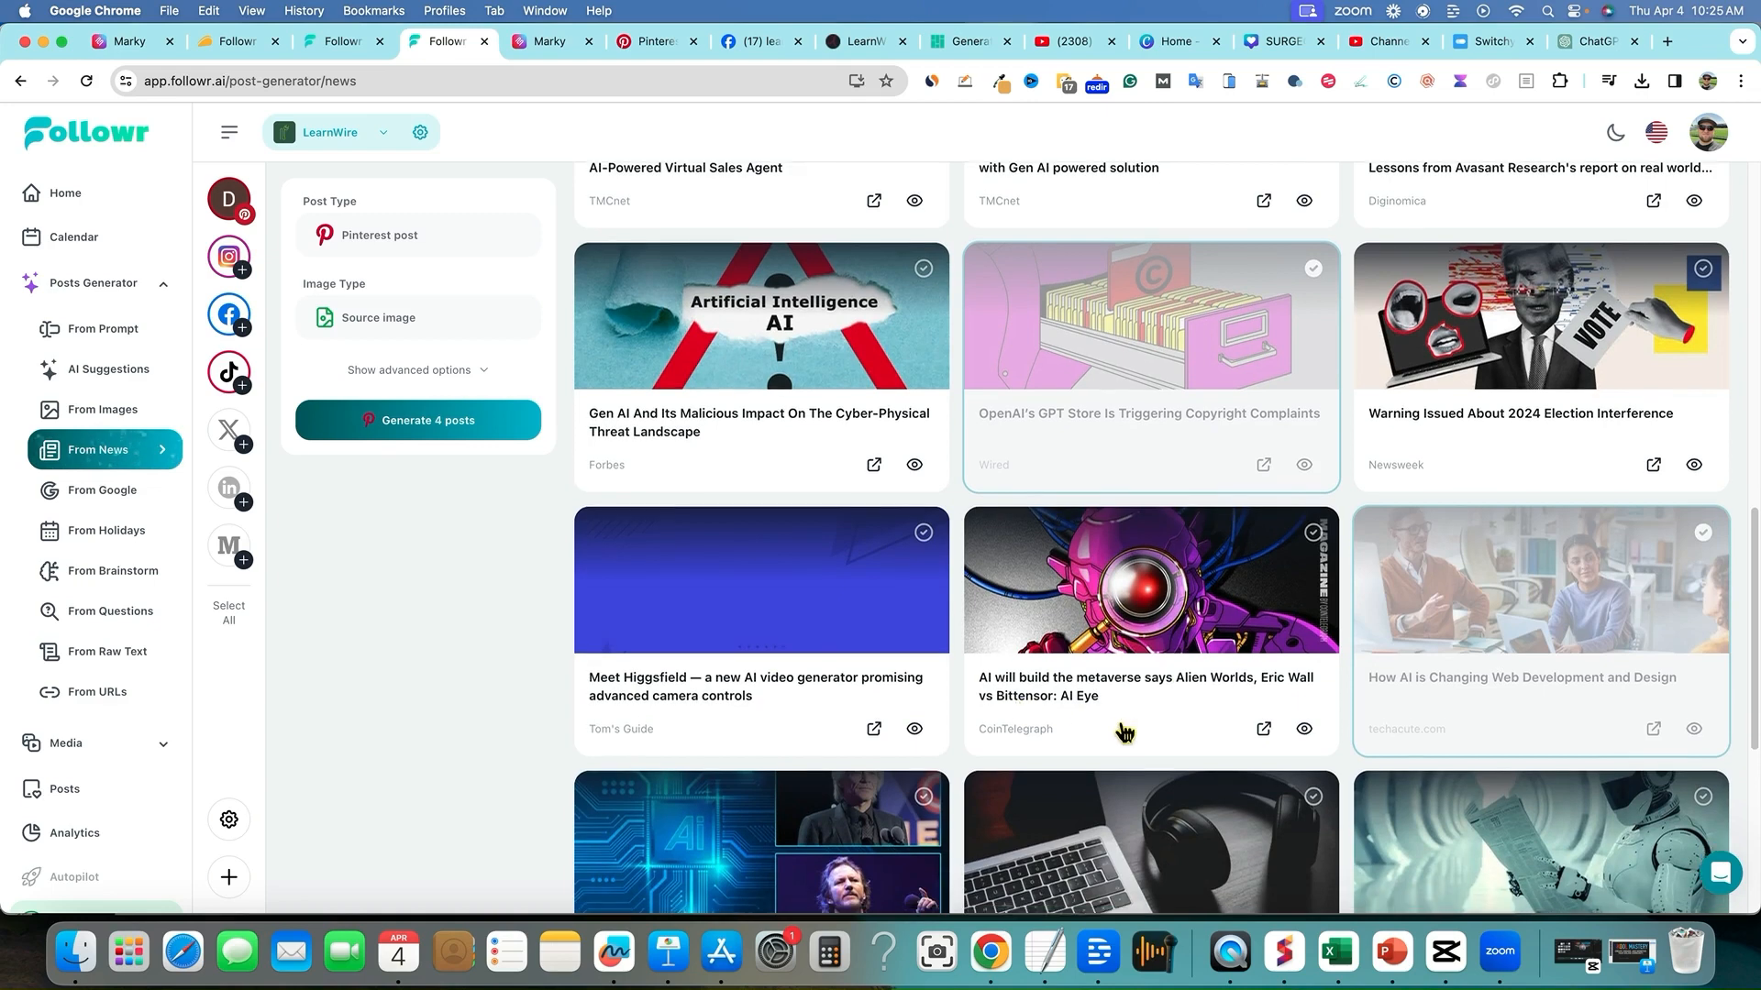
- Generate Pinterest posts from the four selected news articles and look through the generated images and text
scroll(1023, 720, "down", 7)
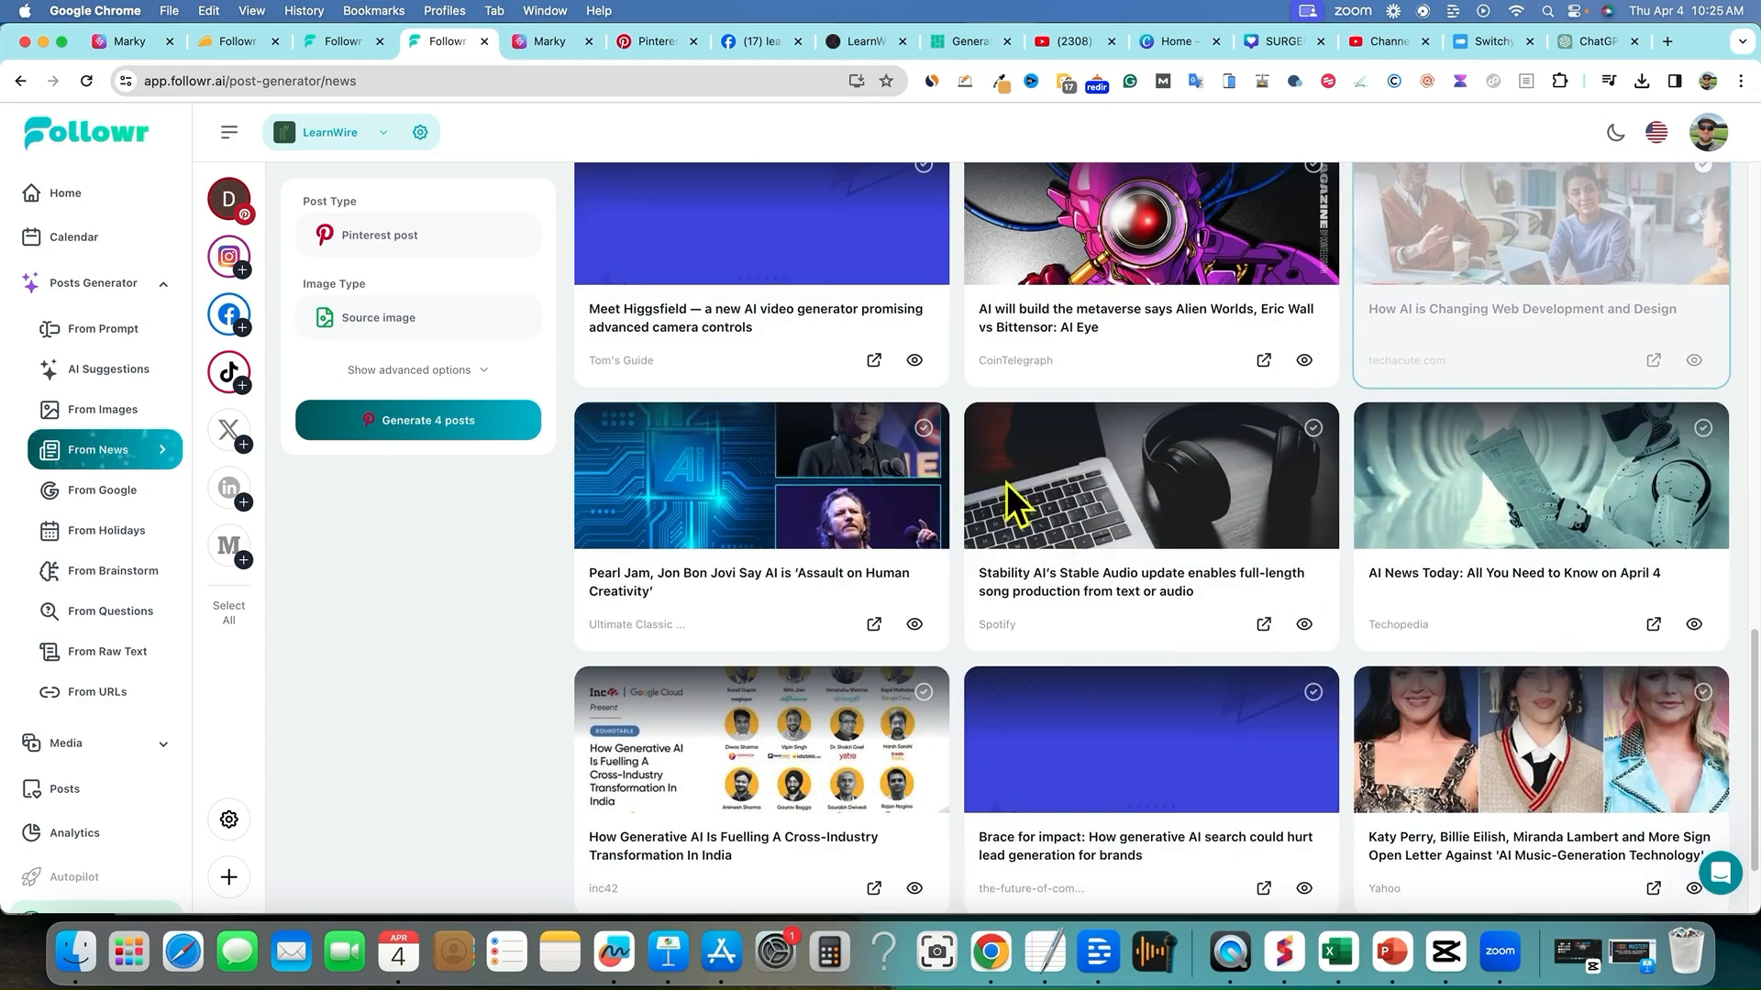
scroll(1100, 504, "down", 1)
scroll(1211, 682, "up", 15)
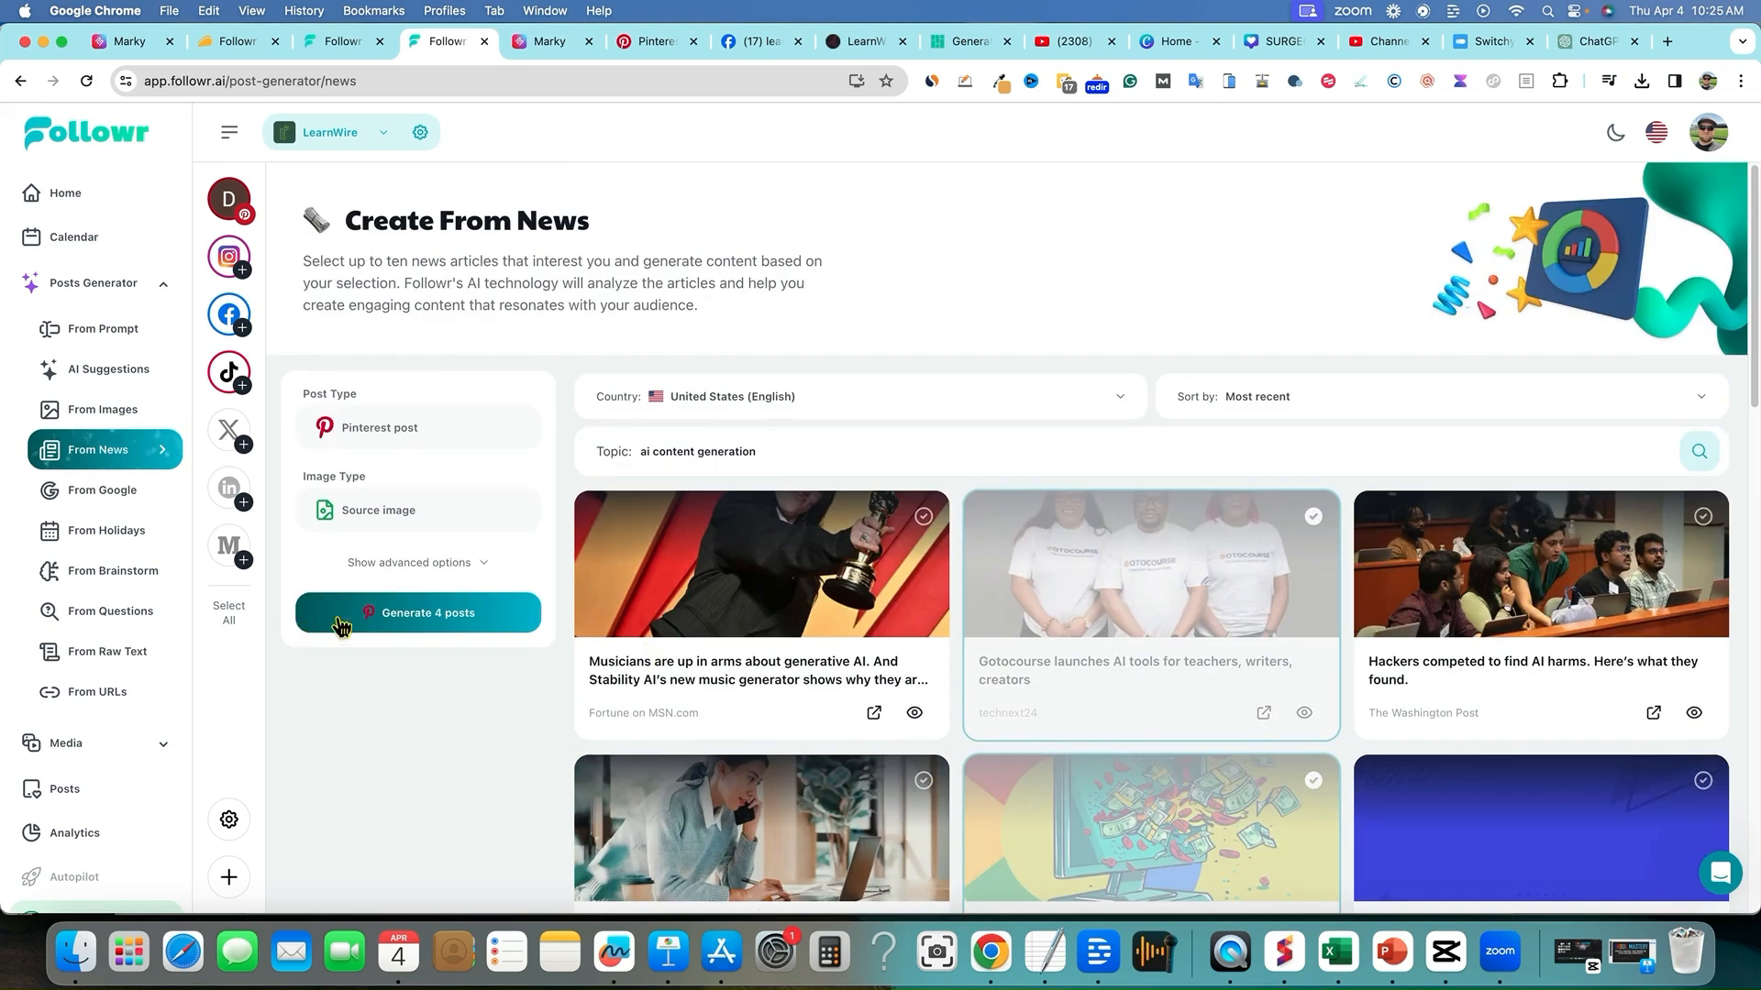
left_click(438, 616)
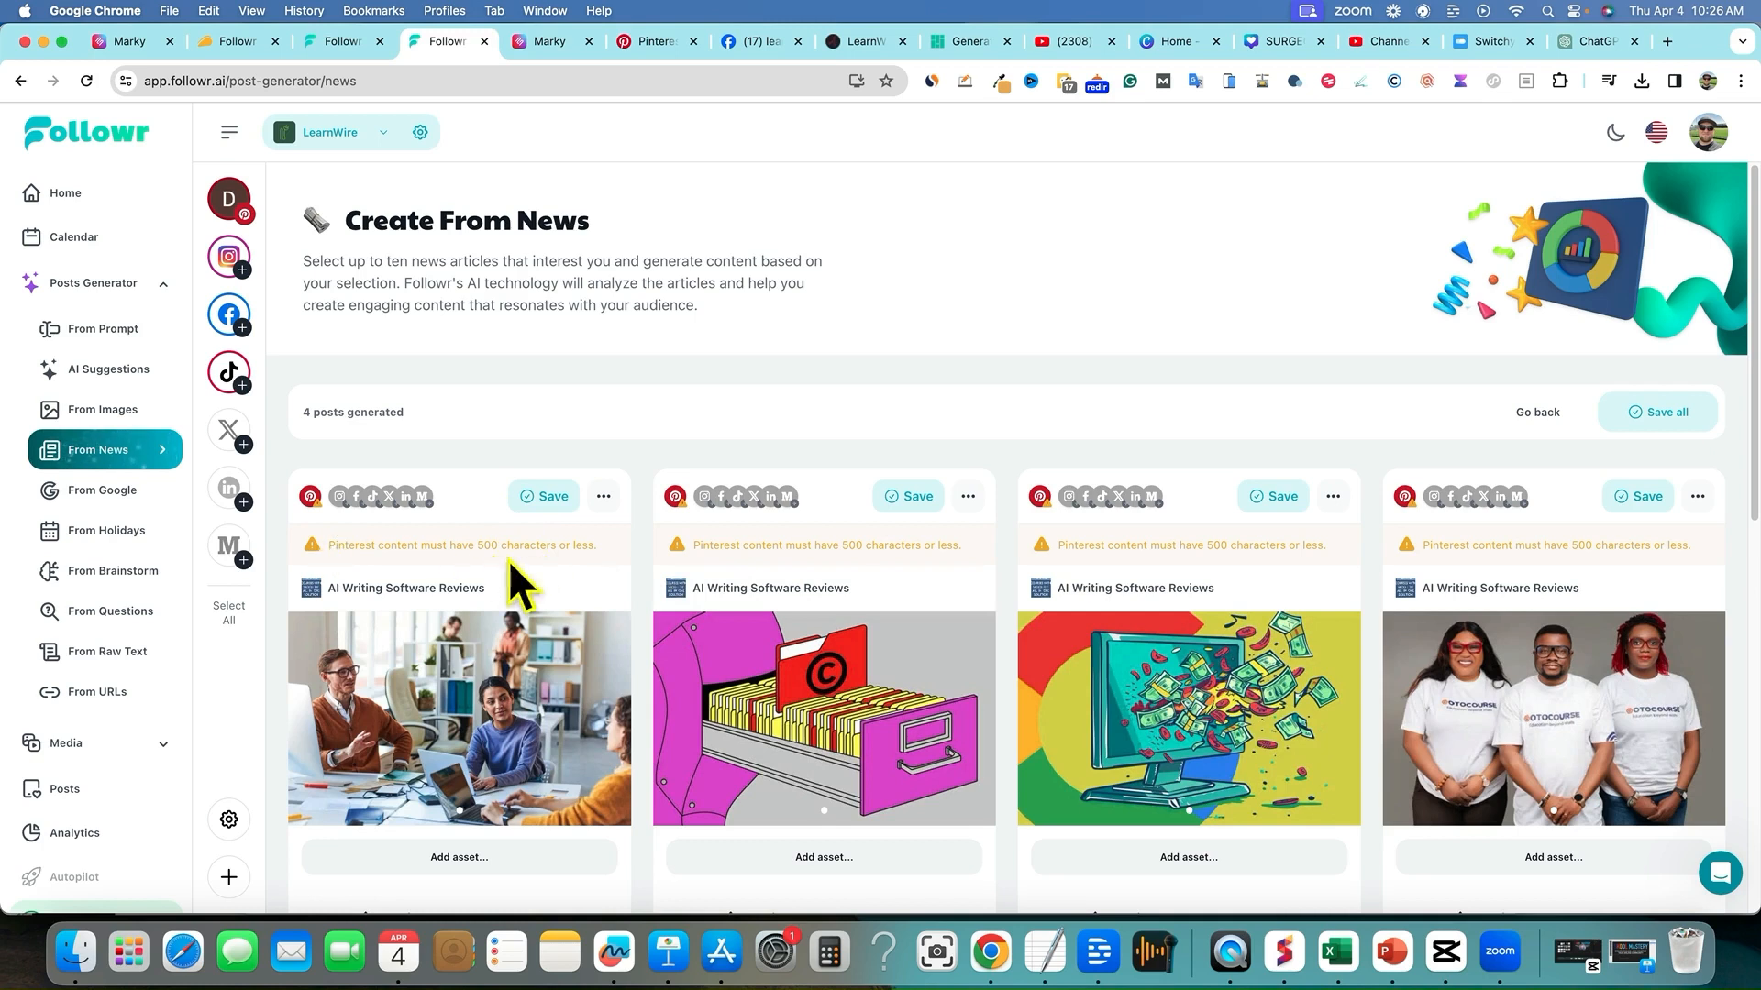
scroll(594, 635, "down", 1)
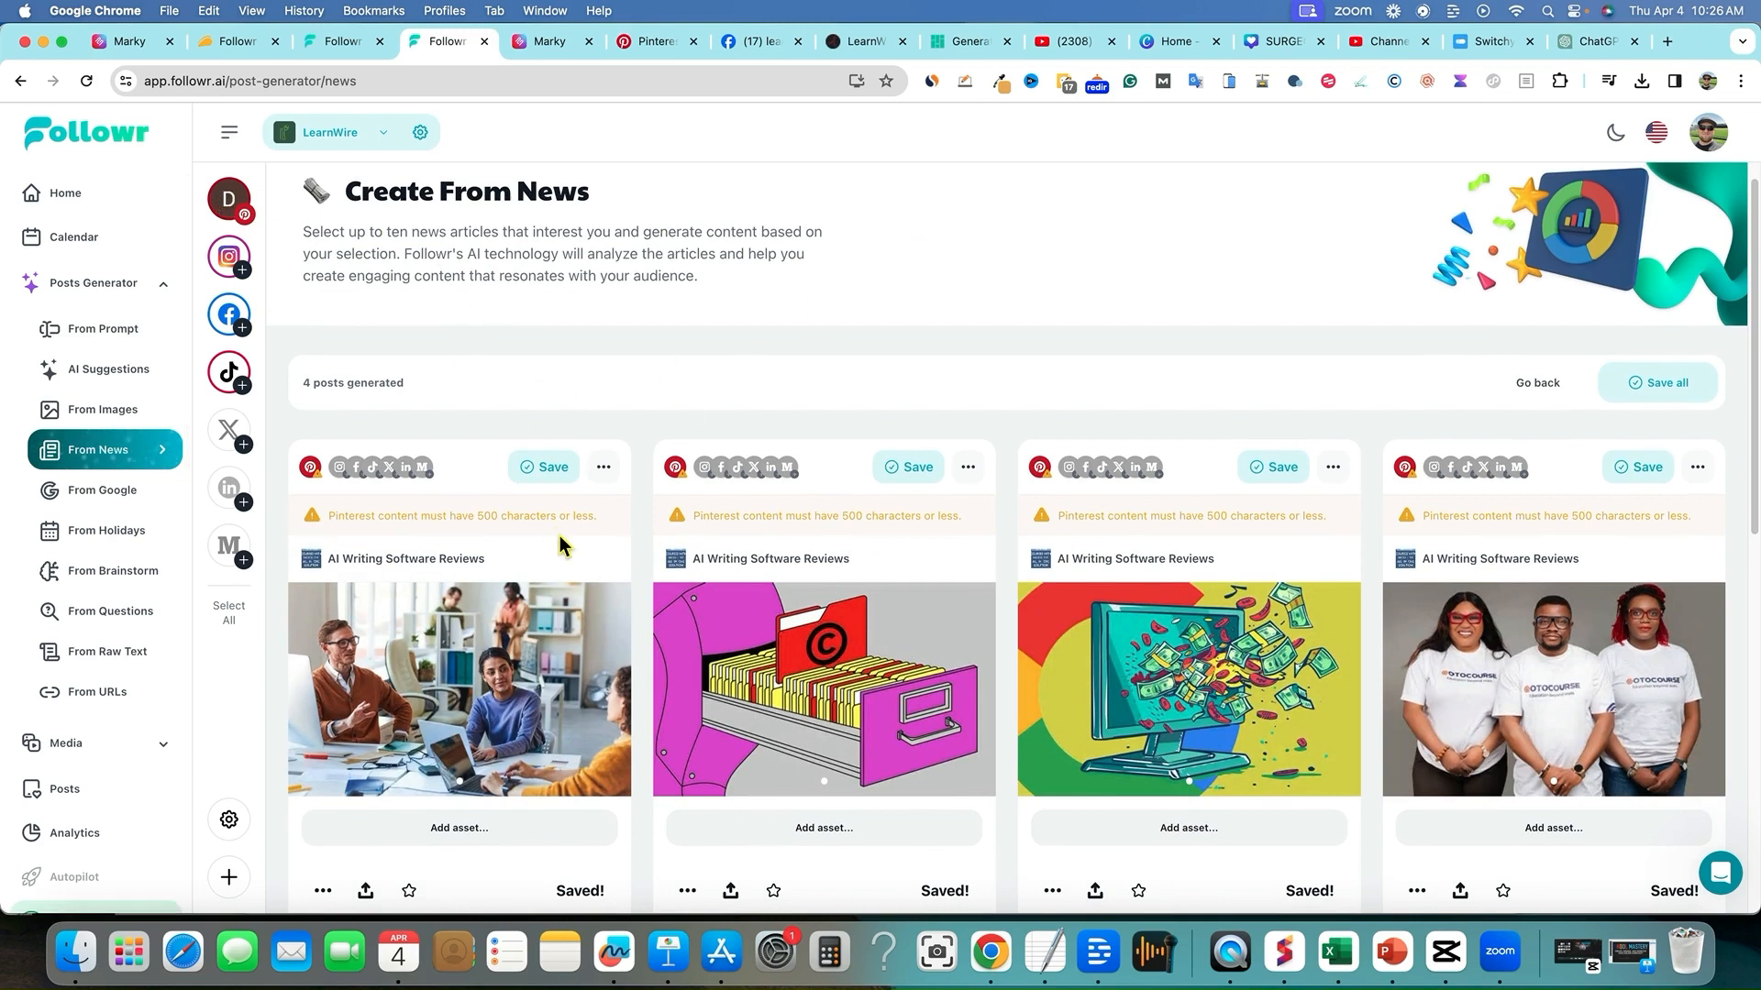
scroll(564, 550, "down", 3)
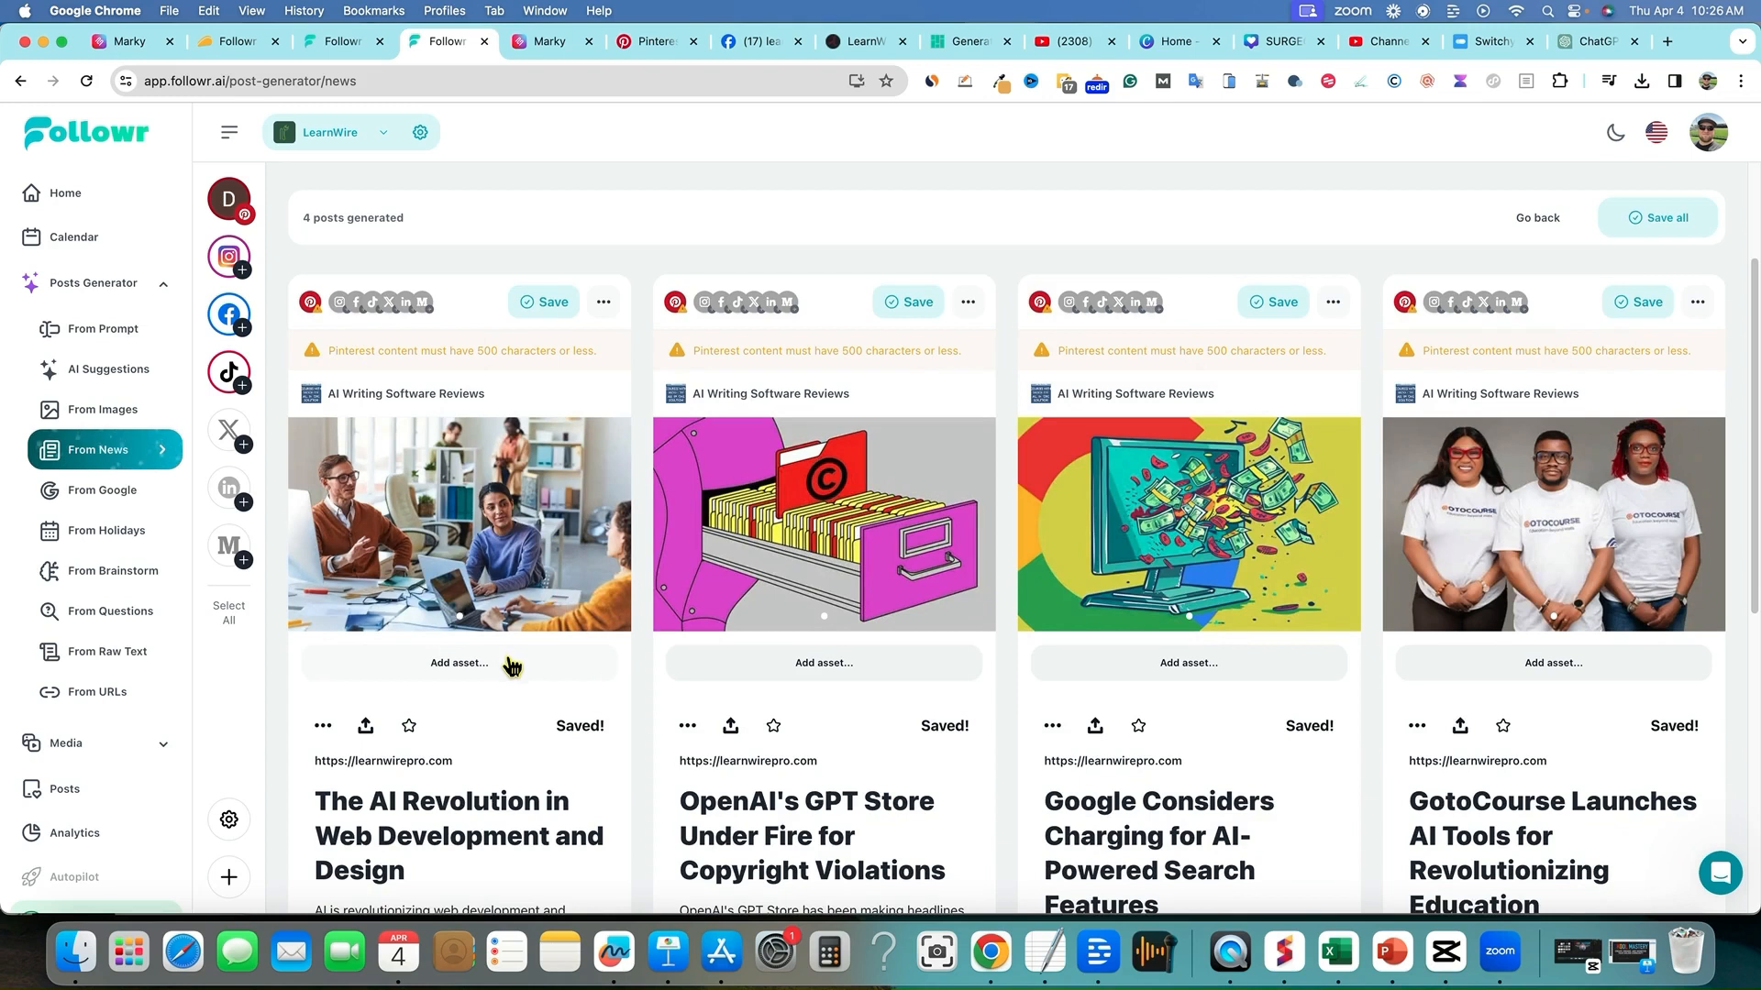
scroll(471, 747, "down", 1)
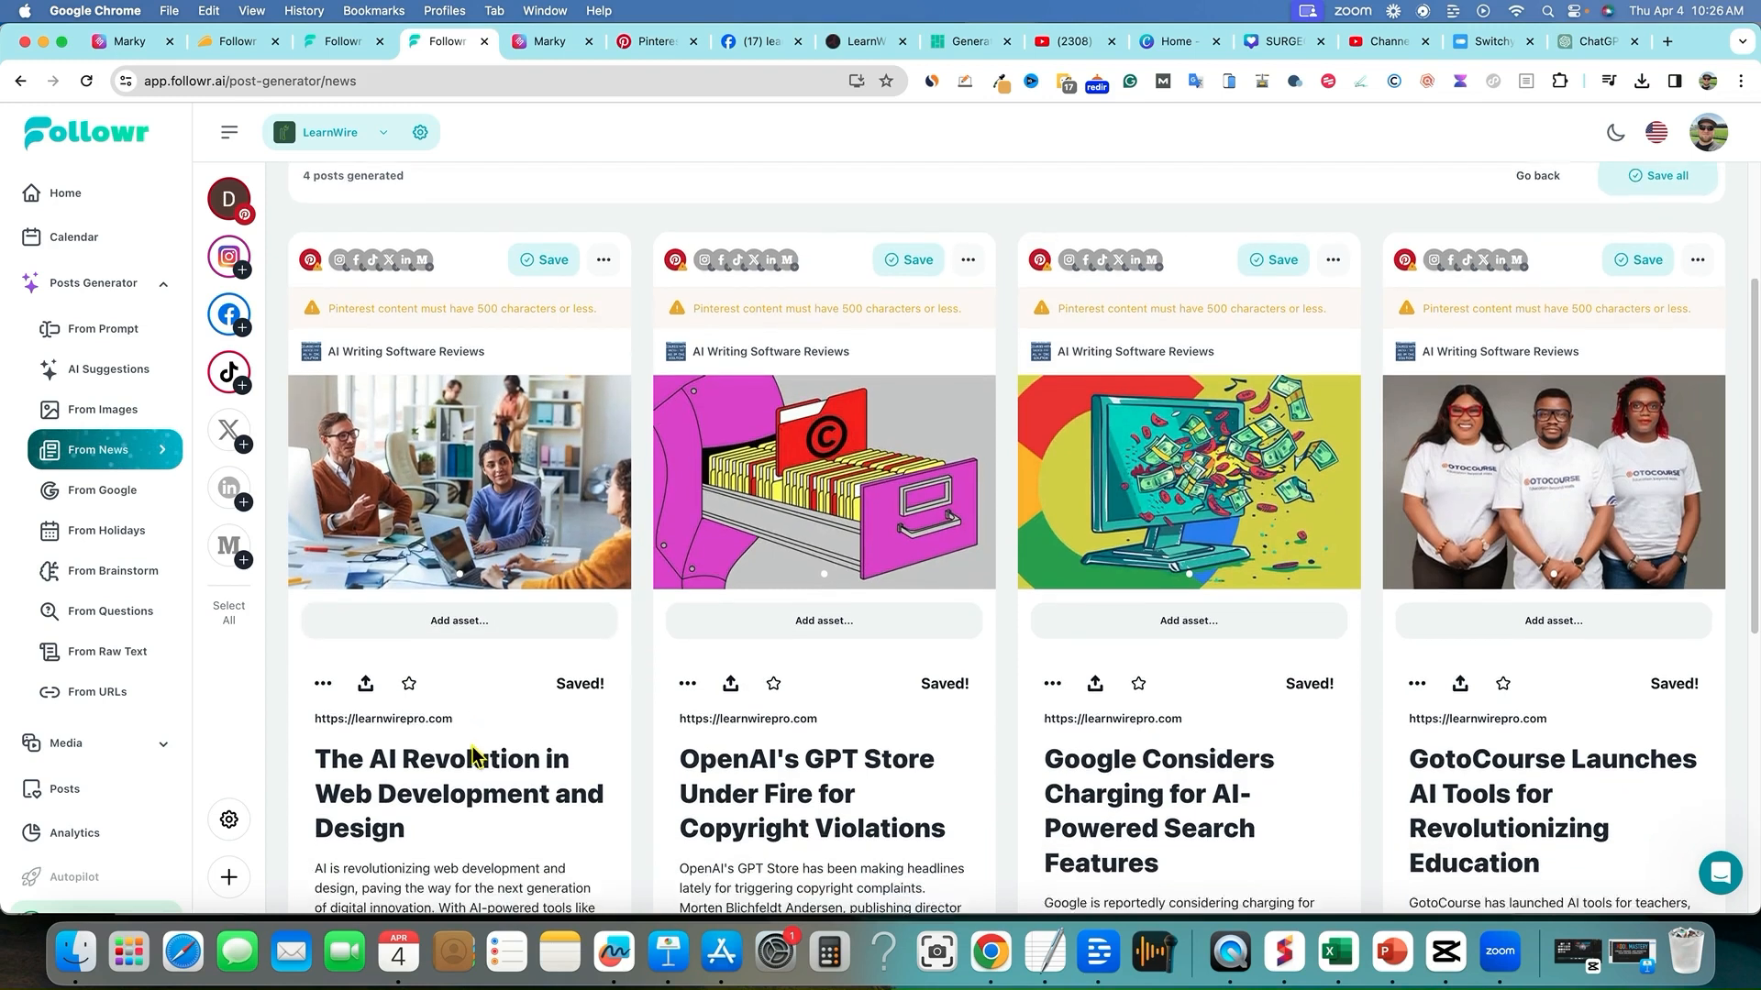
- Review the four generated posts and check the description of the AI Revolution in Web Development post against Pinterest's 500-character limit
scroll(474, 754, "down", 1)
scroll(594, 697, "down", 3)
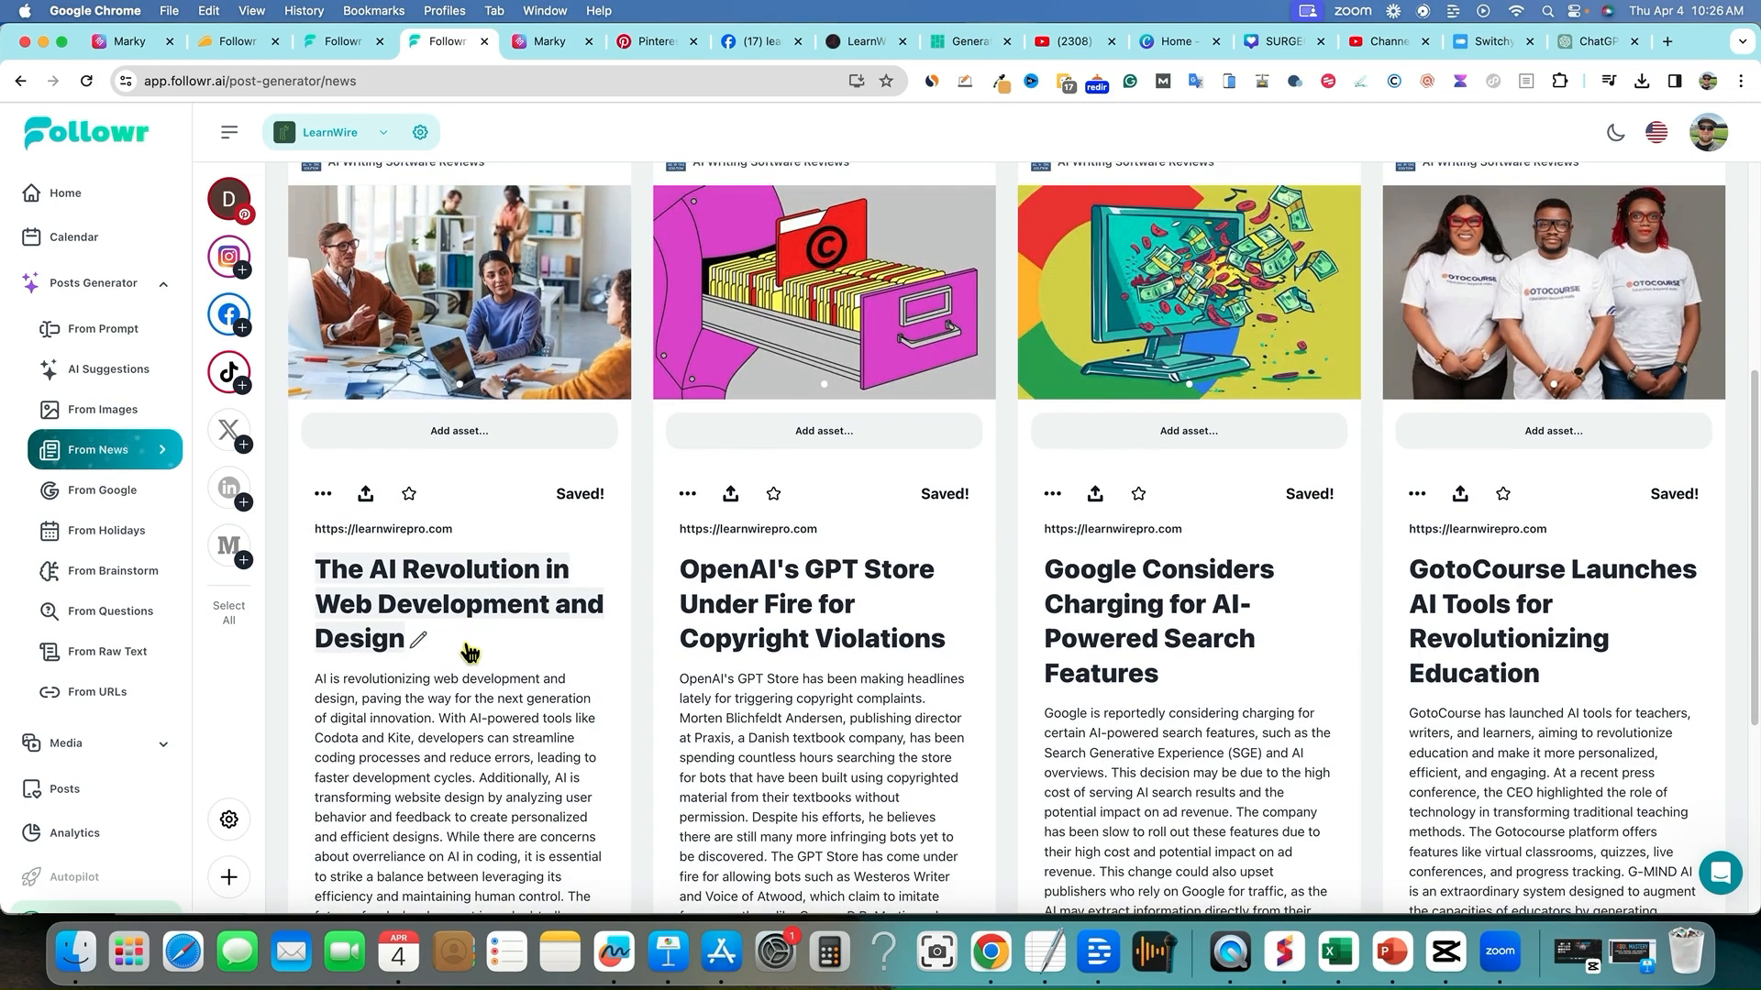
scroll(468, 652, "down", 1)
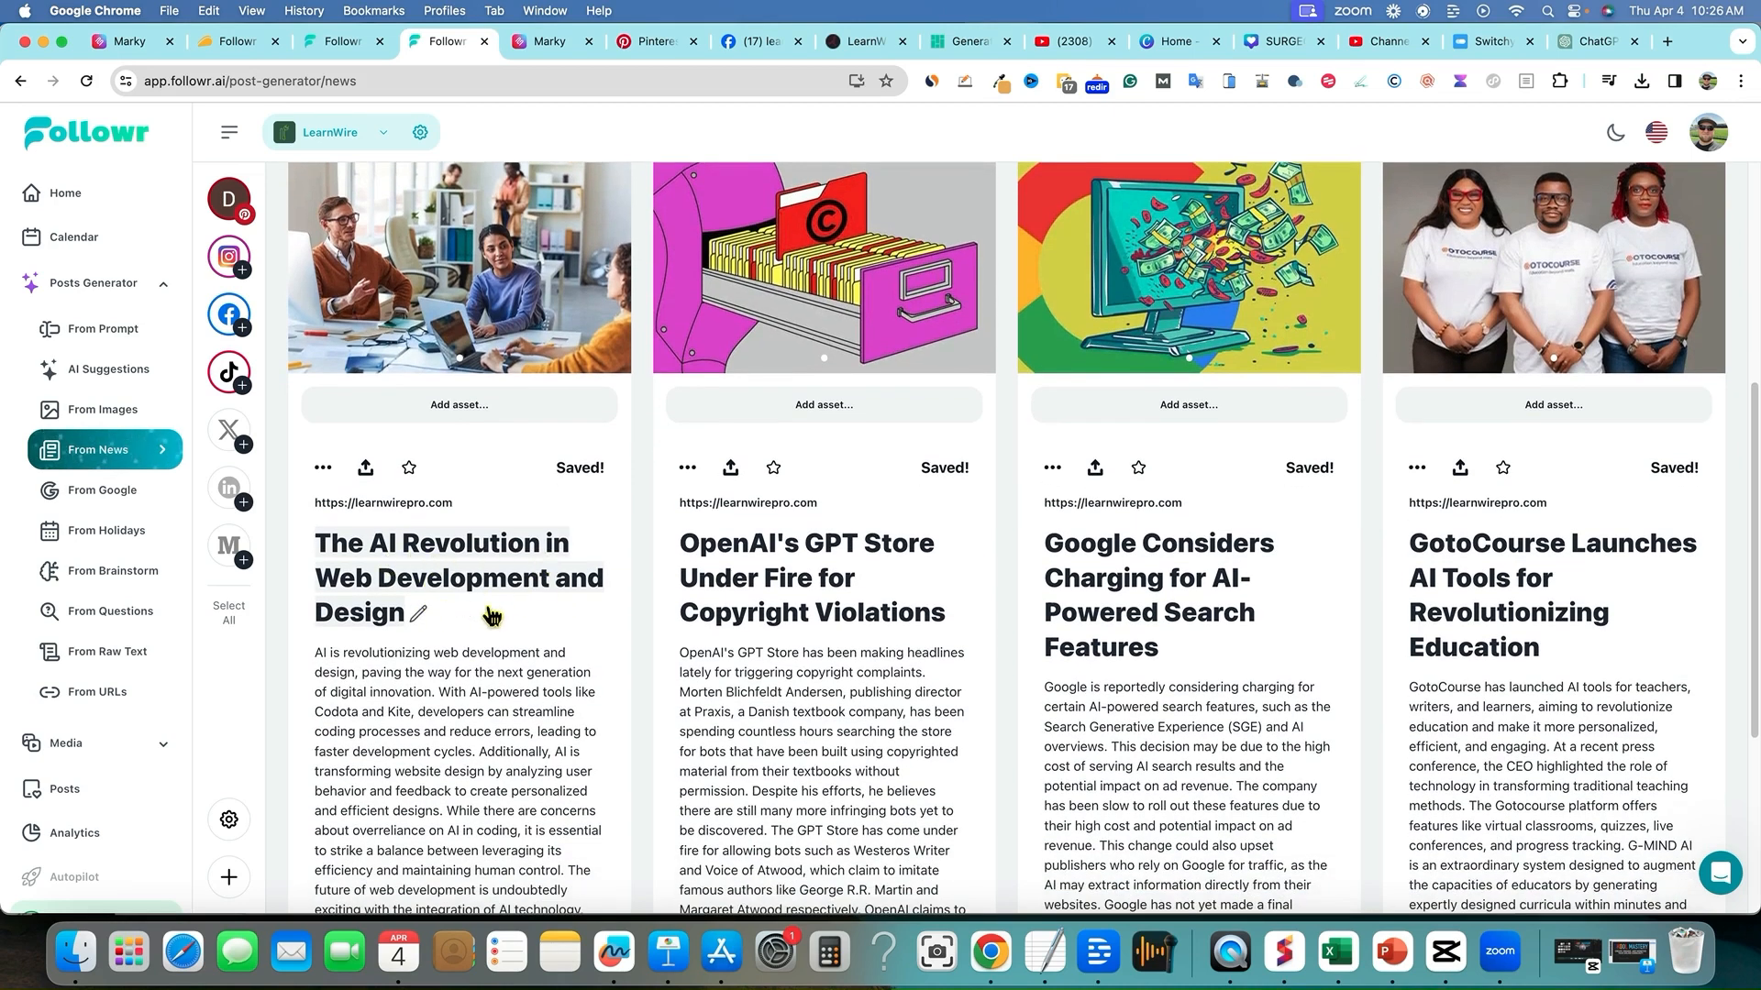
scroll(504, 619, "down", 5)
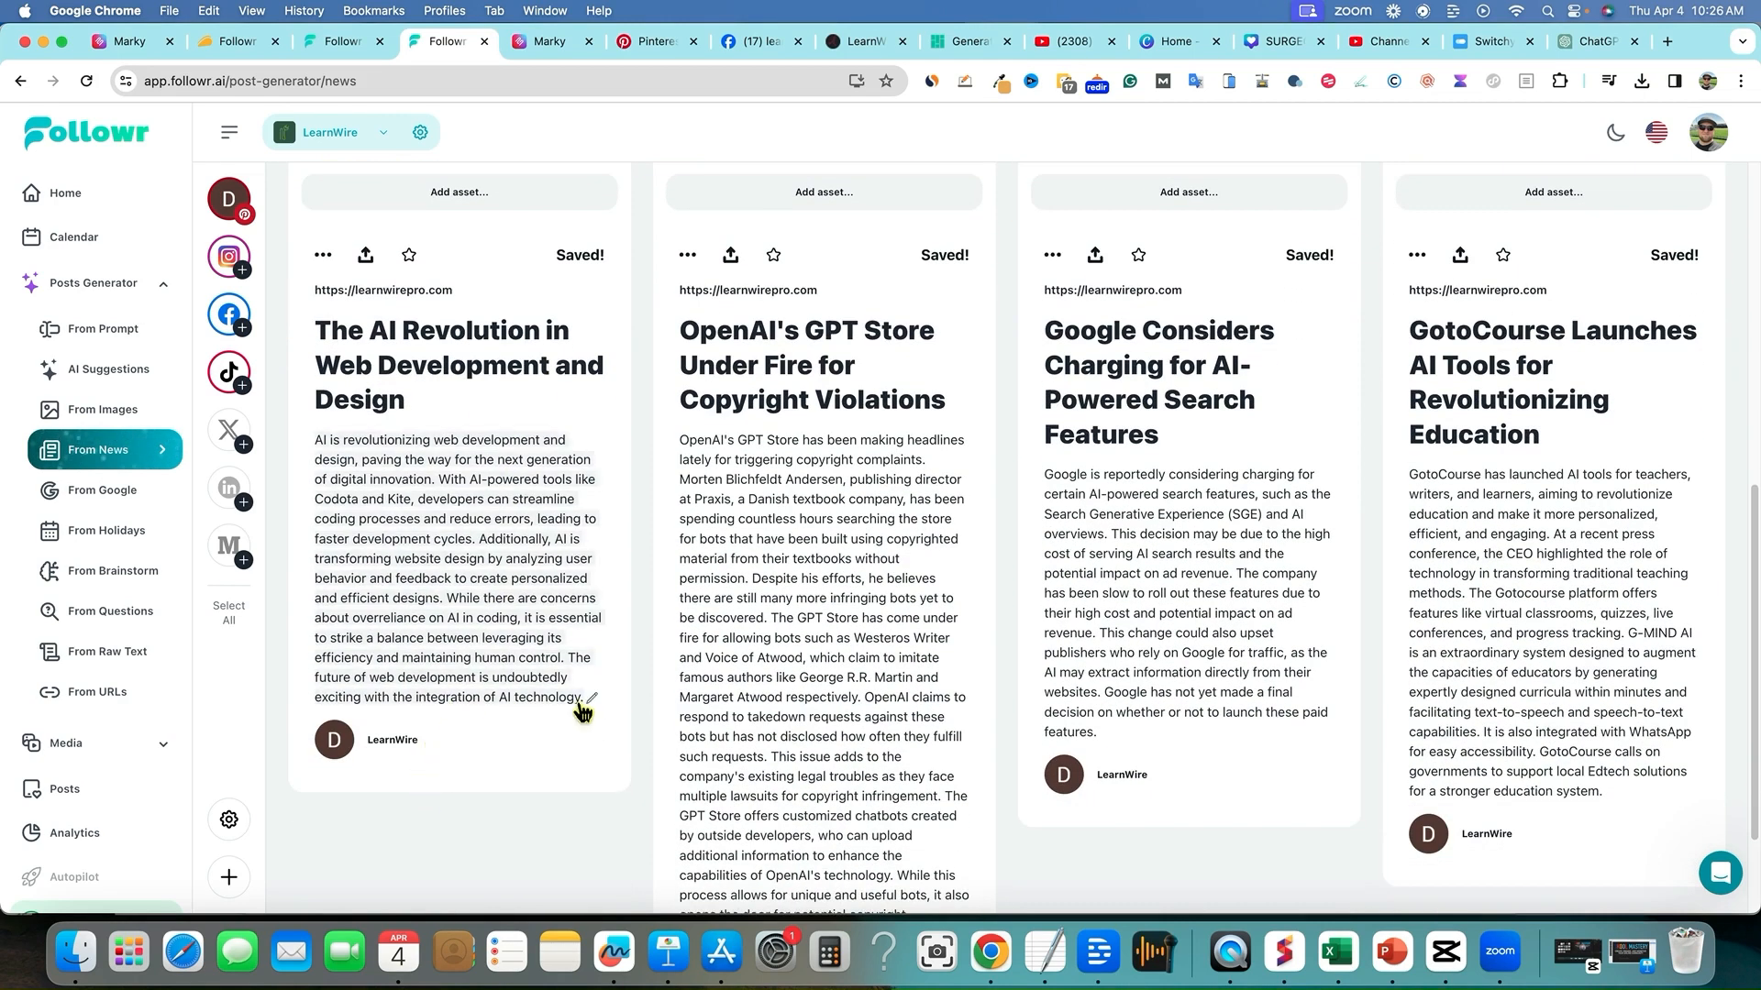
left_click(592, 700)
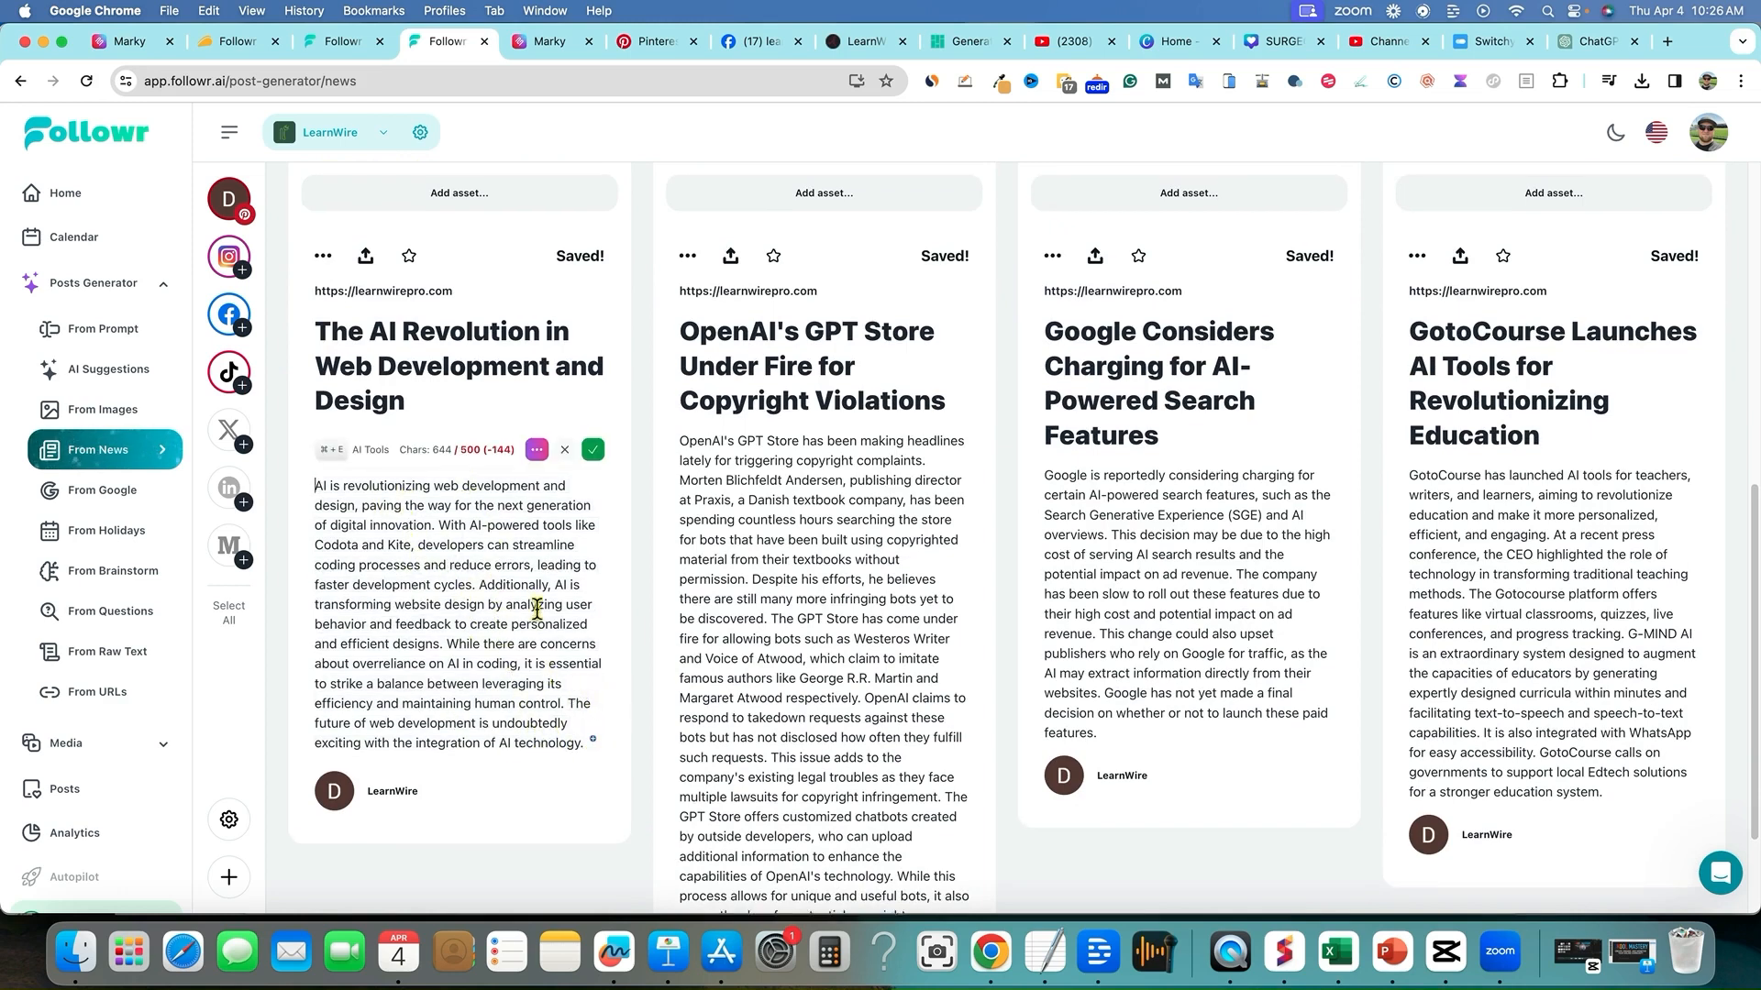
scroll(463, 487, "up", 7)
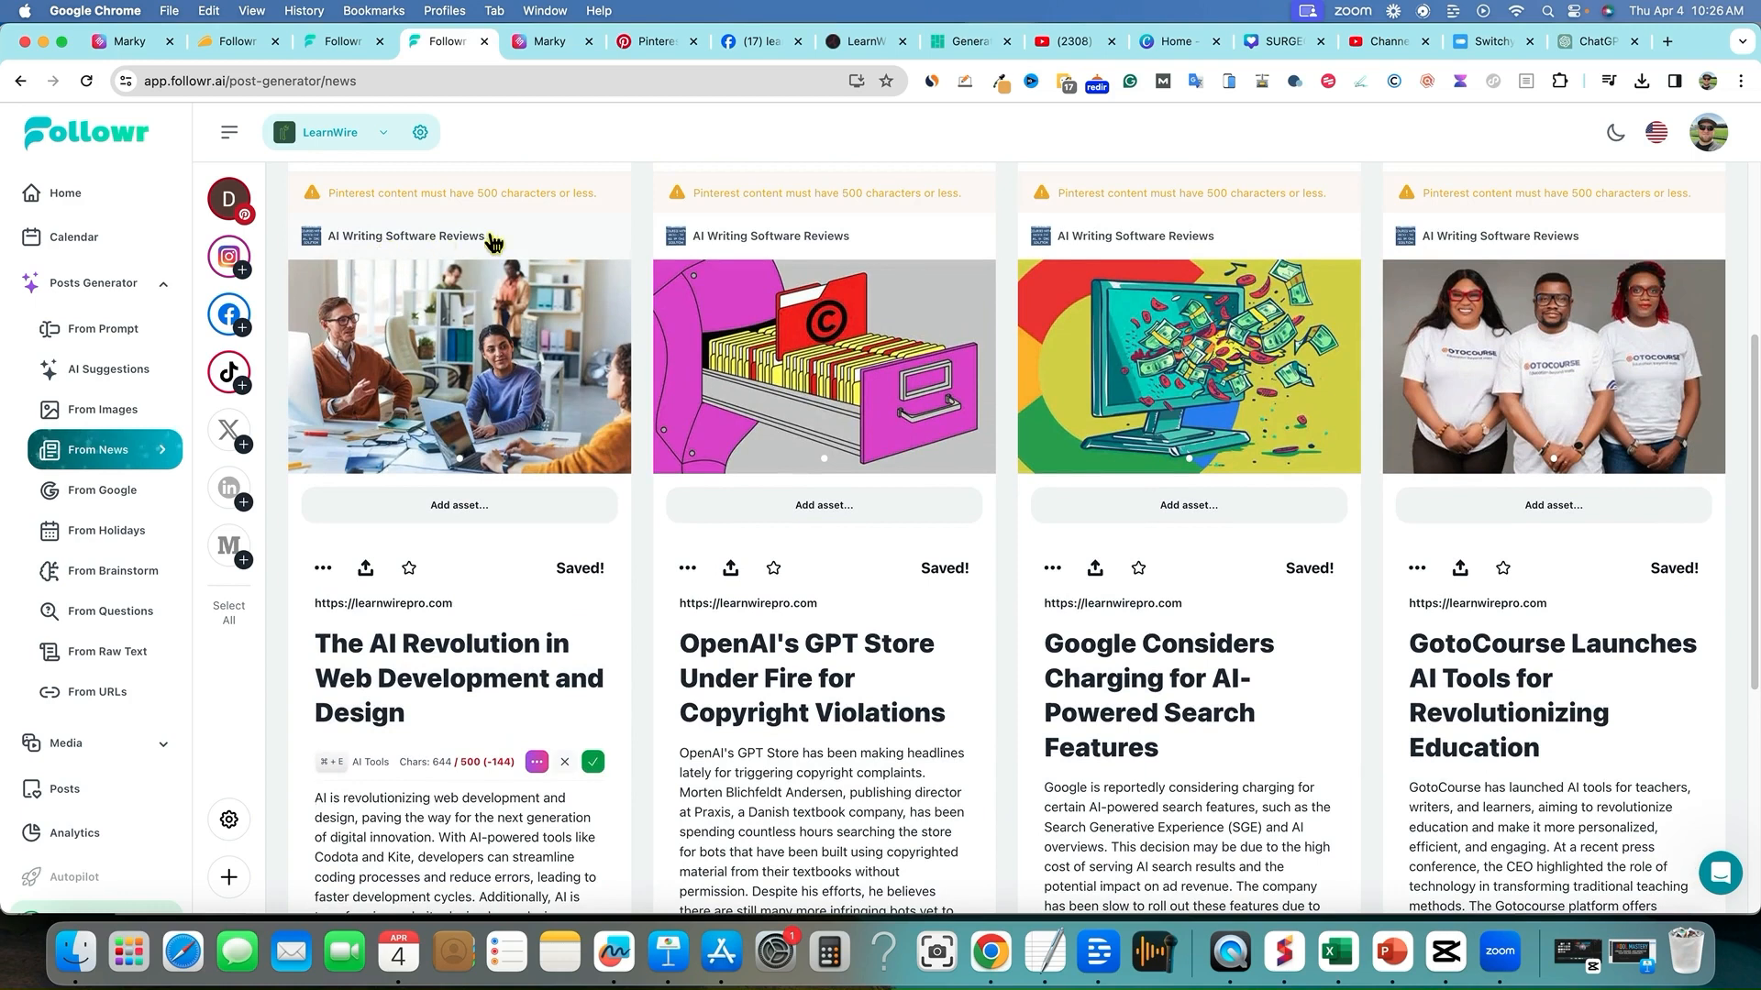
scroll(514, 690, "up", 2)
scroll(514, 690, "up", 4)
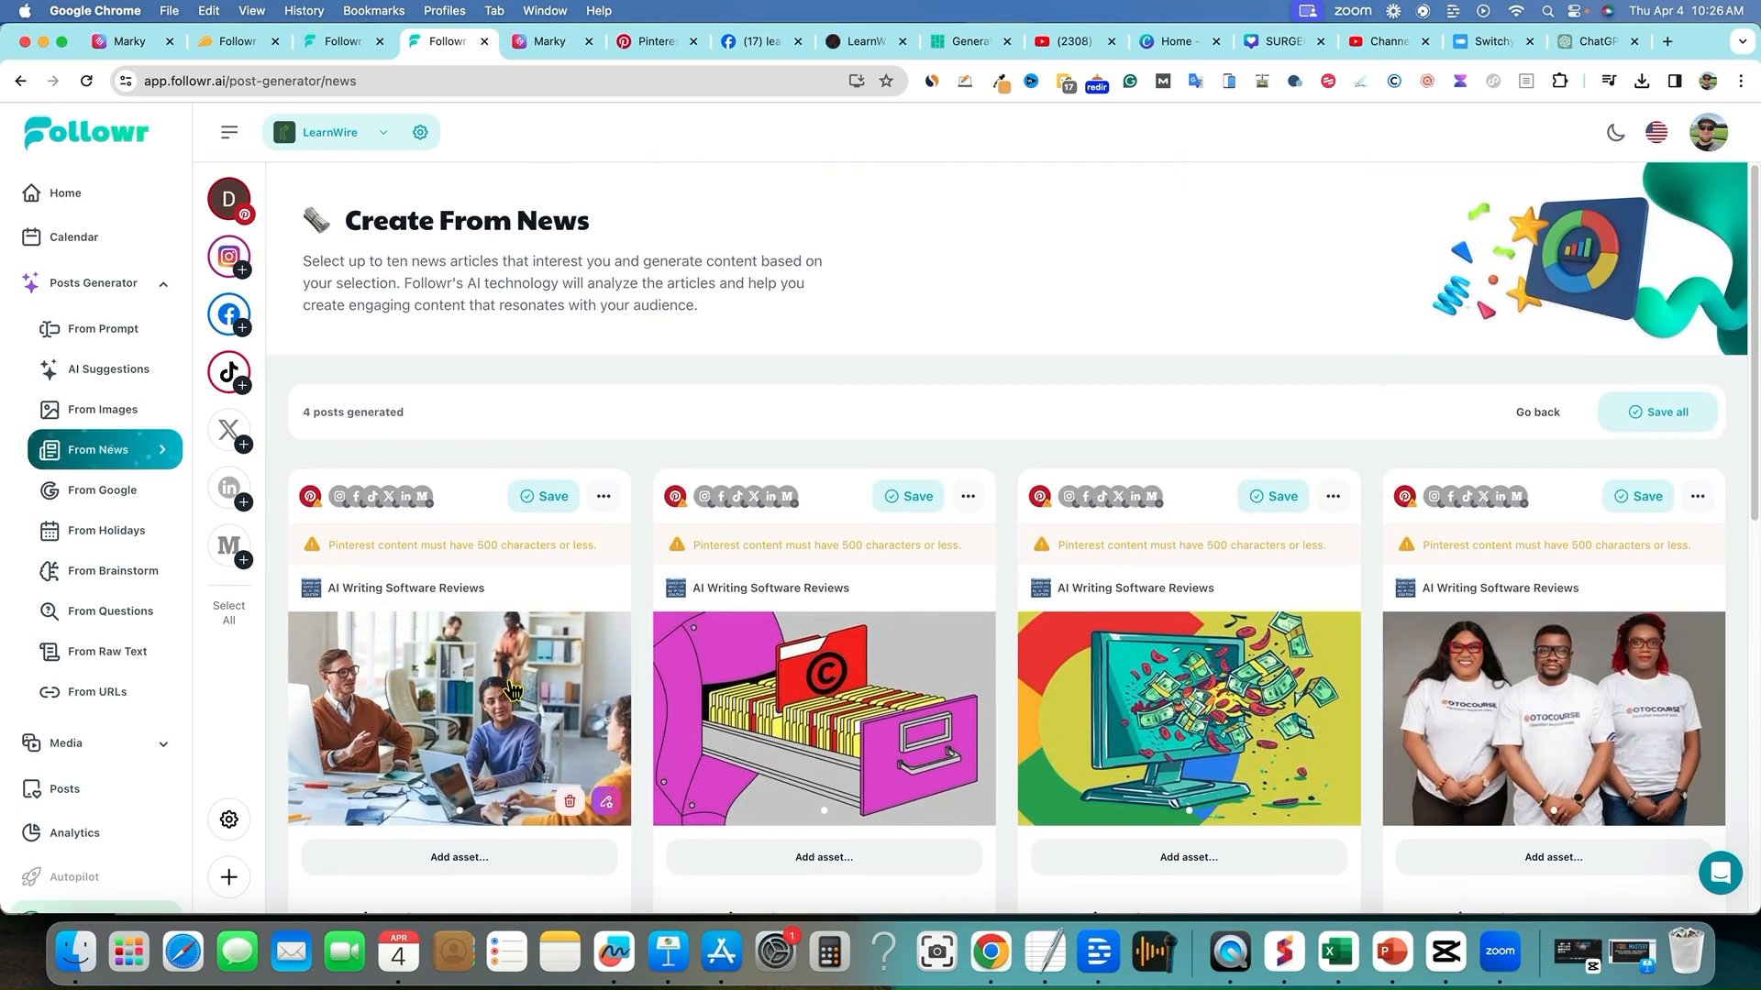
scroll(615, 729, "down", 12)
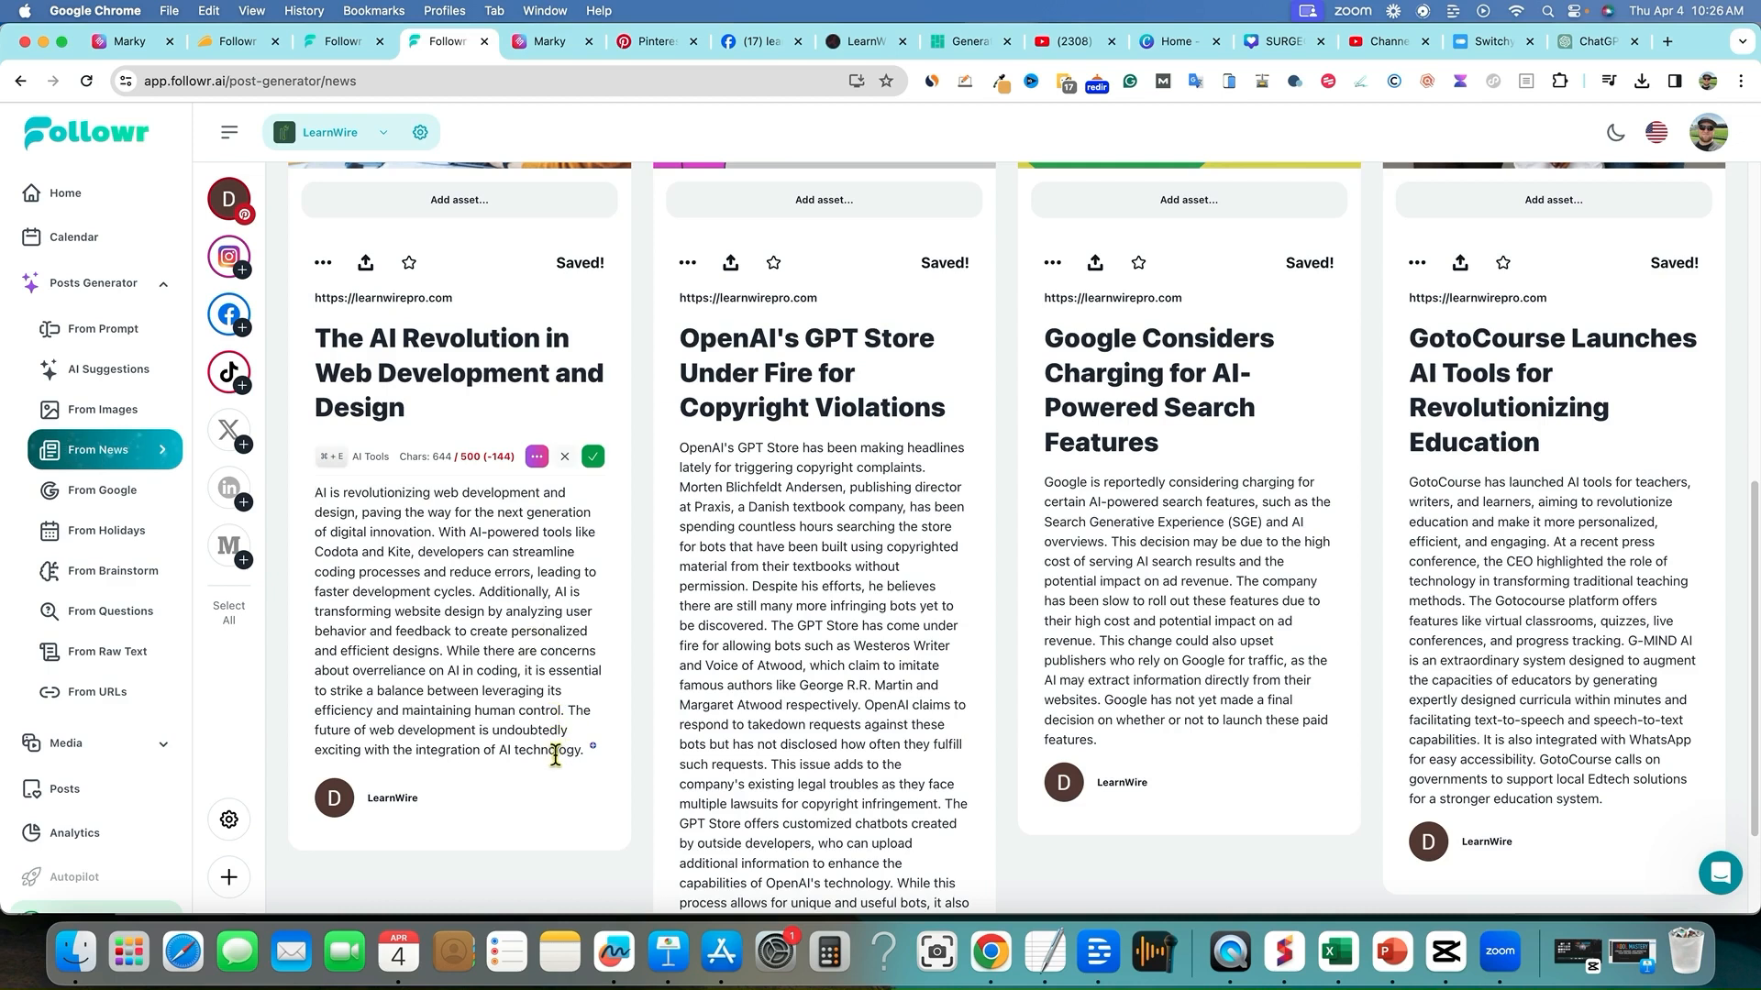
- Shorten the AI Revolution in Web Development post by deleting its closing sentences on overreliance on AI in coding and the future of web development
left_click(593, 751)
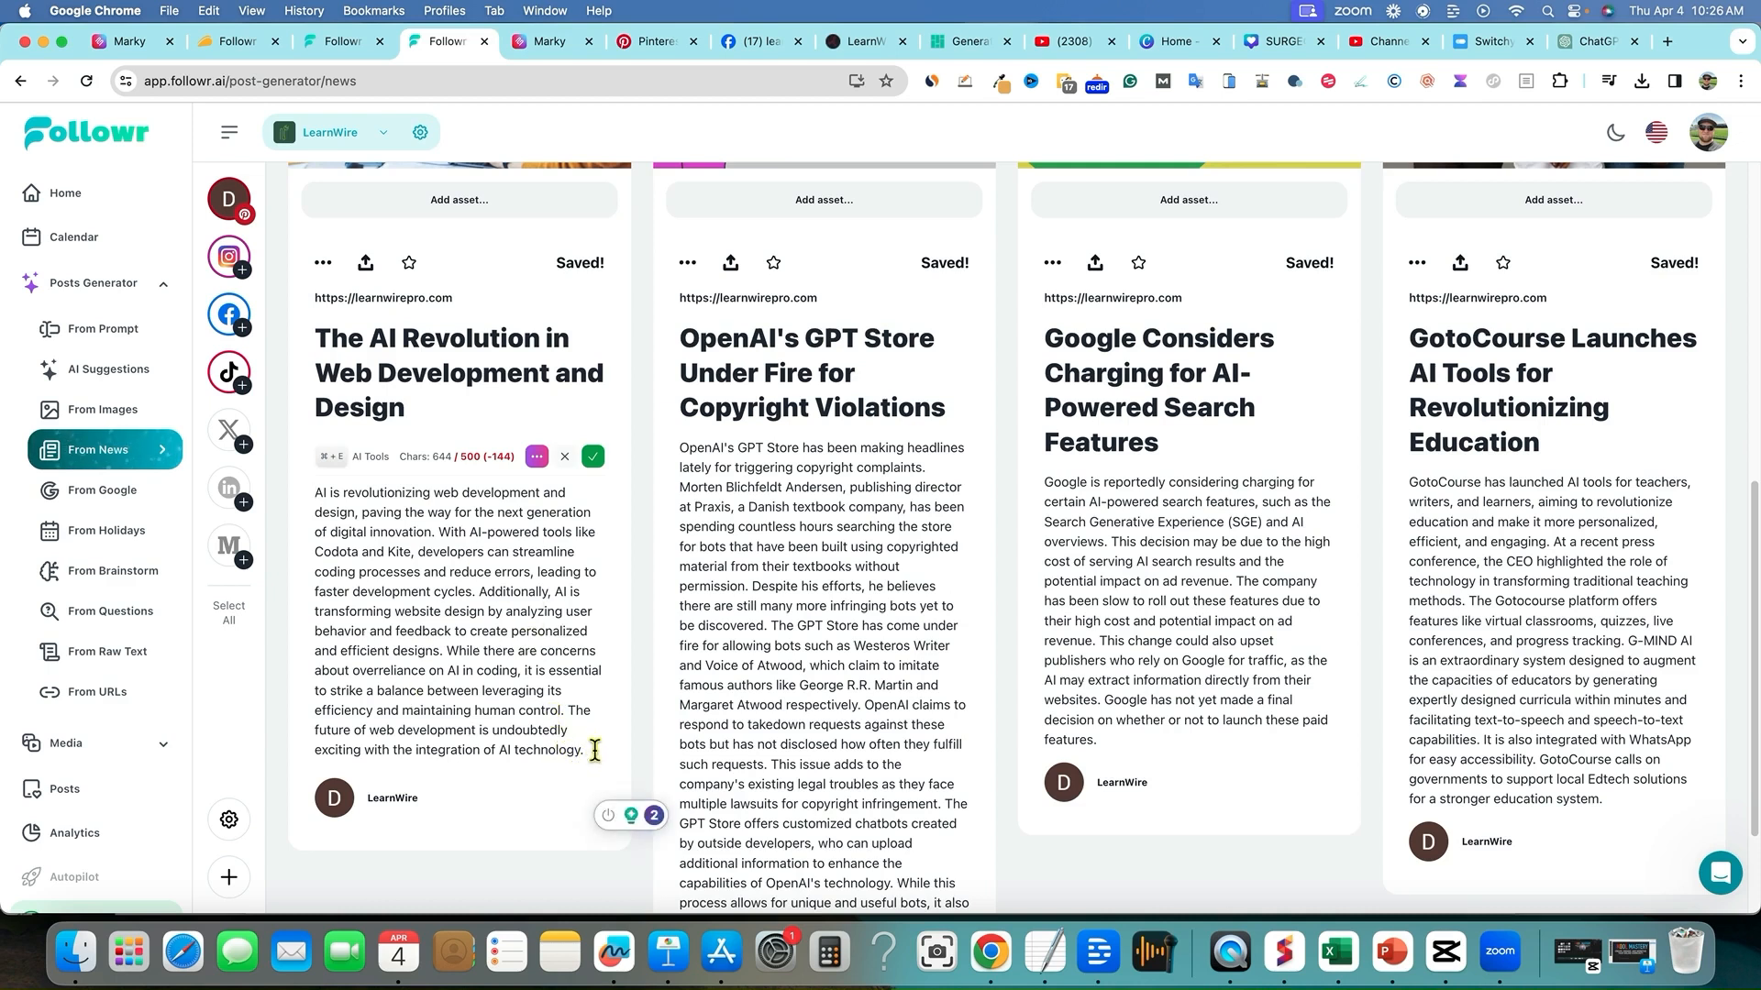
scroll(474, 709, "down", 3)
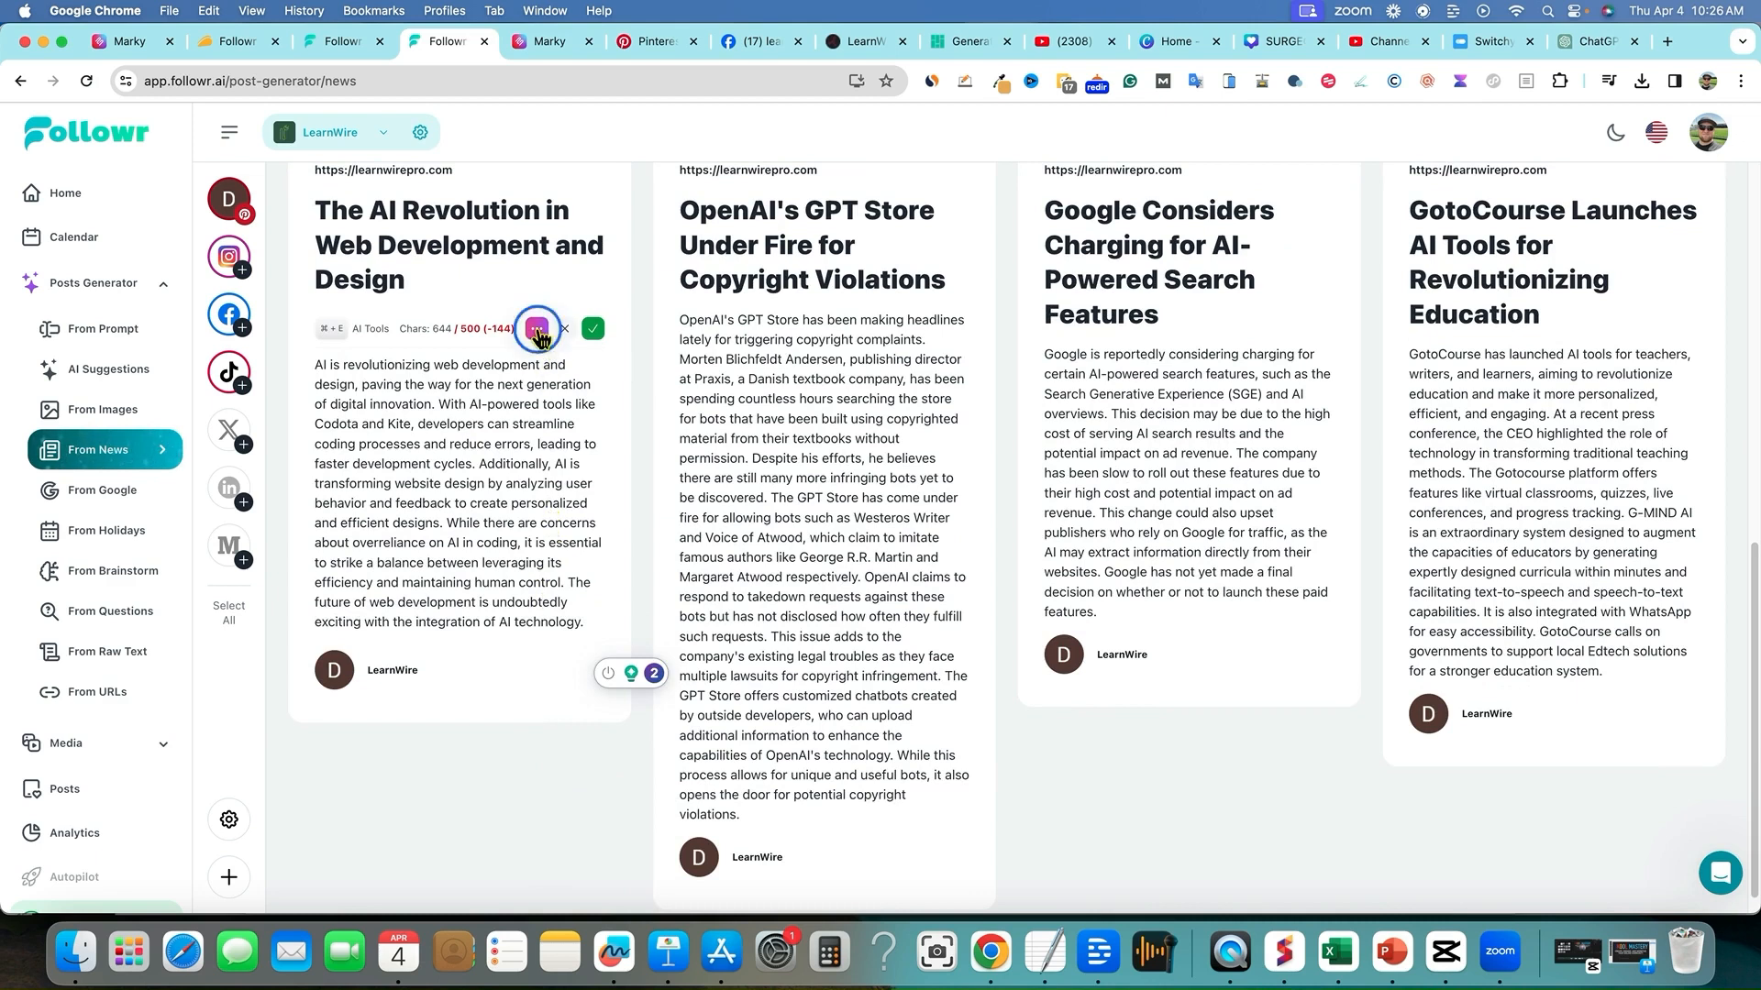
left_click_drag(585, 623, 569, 583)
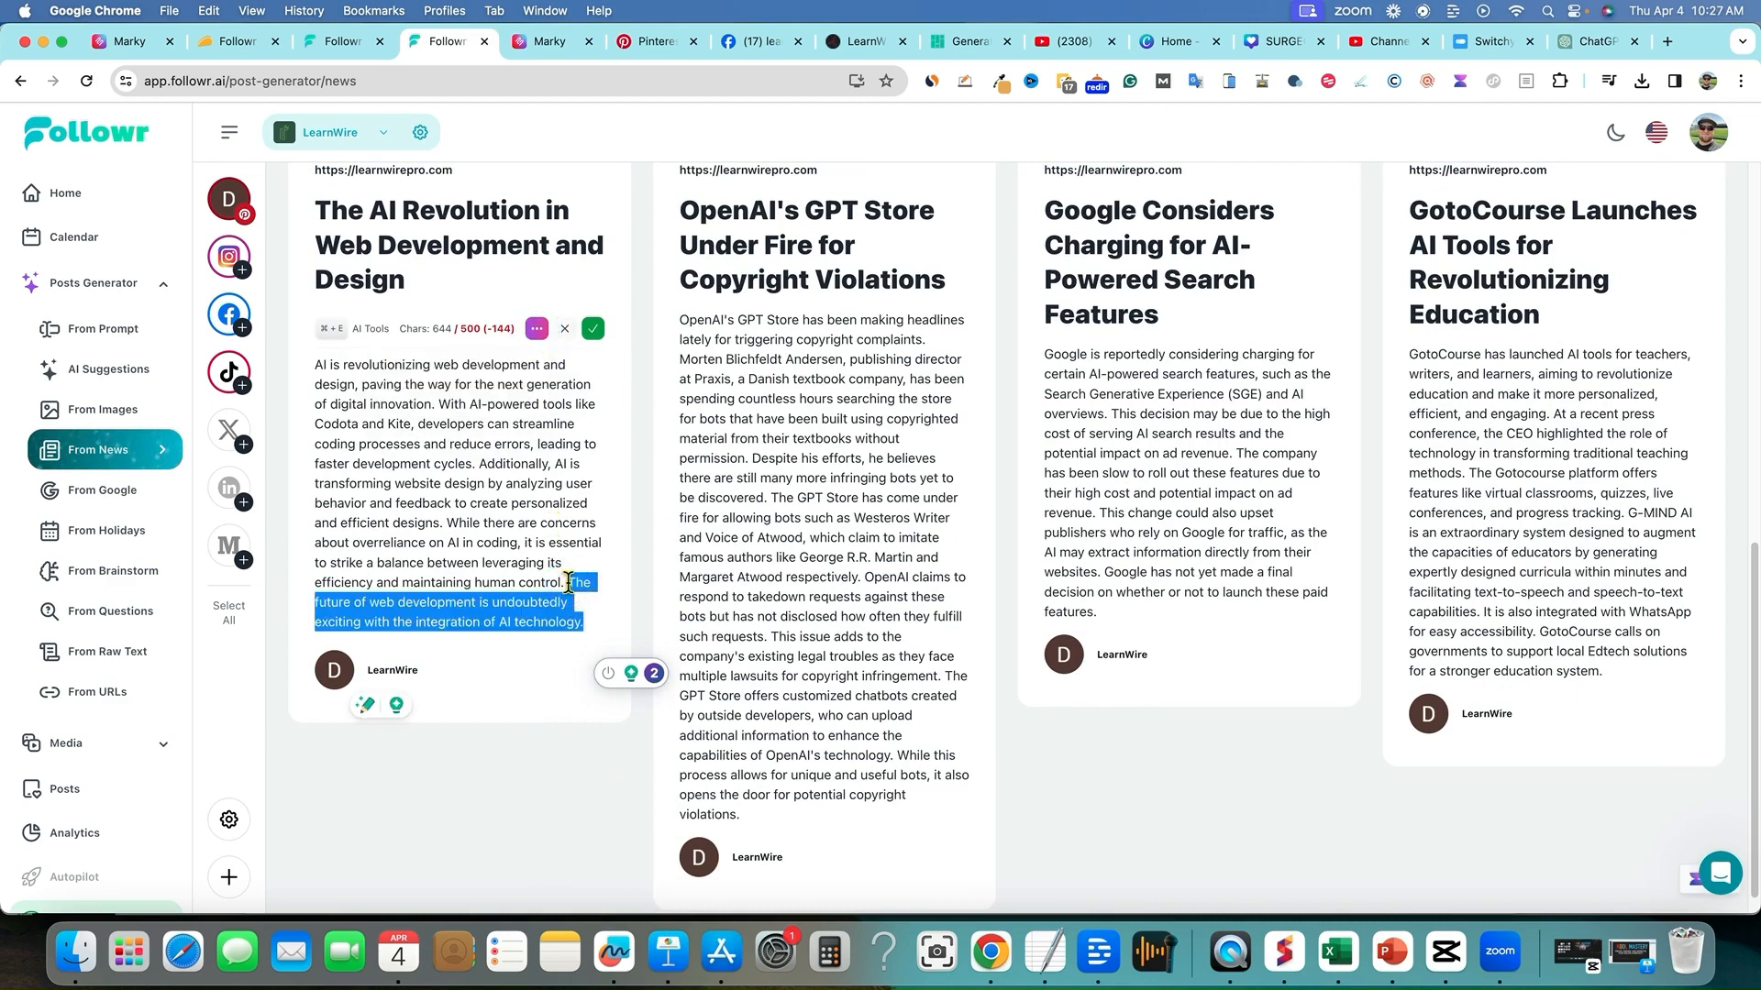
key("BackSpace")
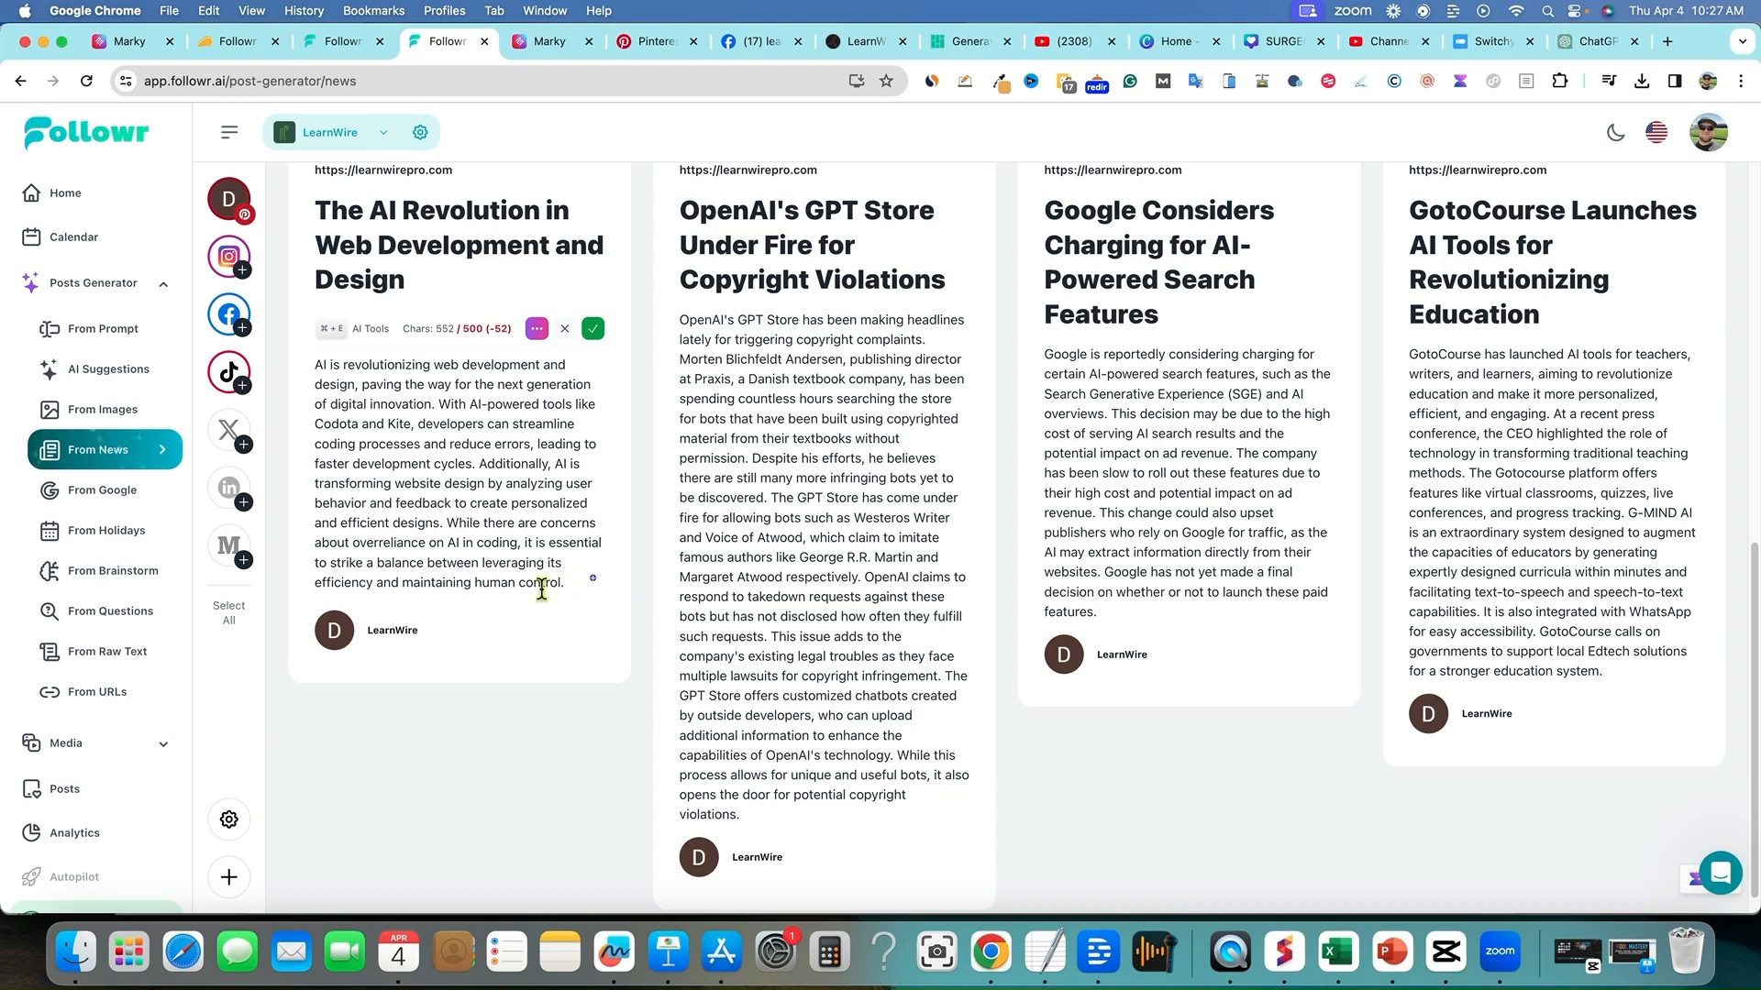
left_click_drag(573, 587, 447, 522)
key("BackSpace")
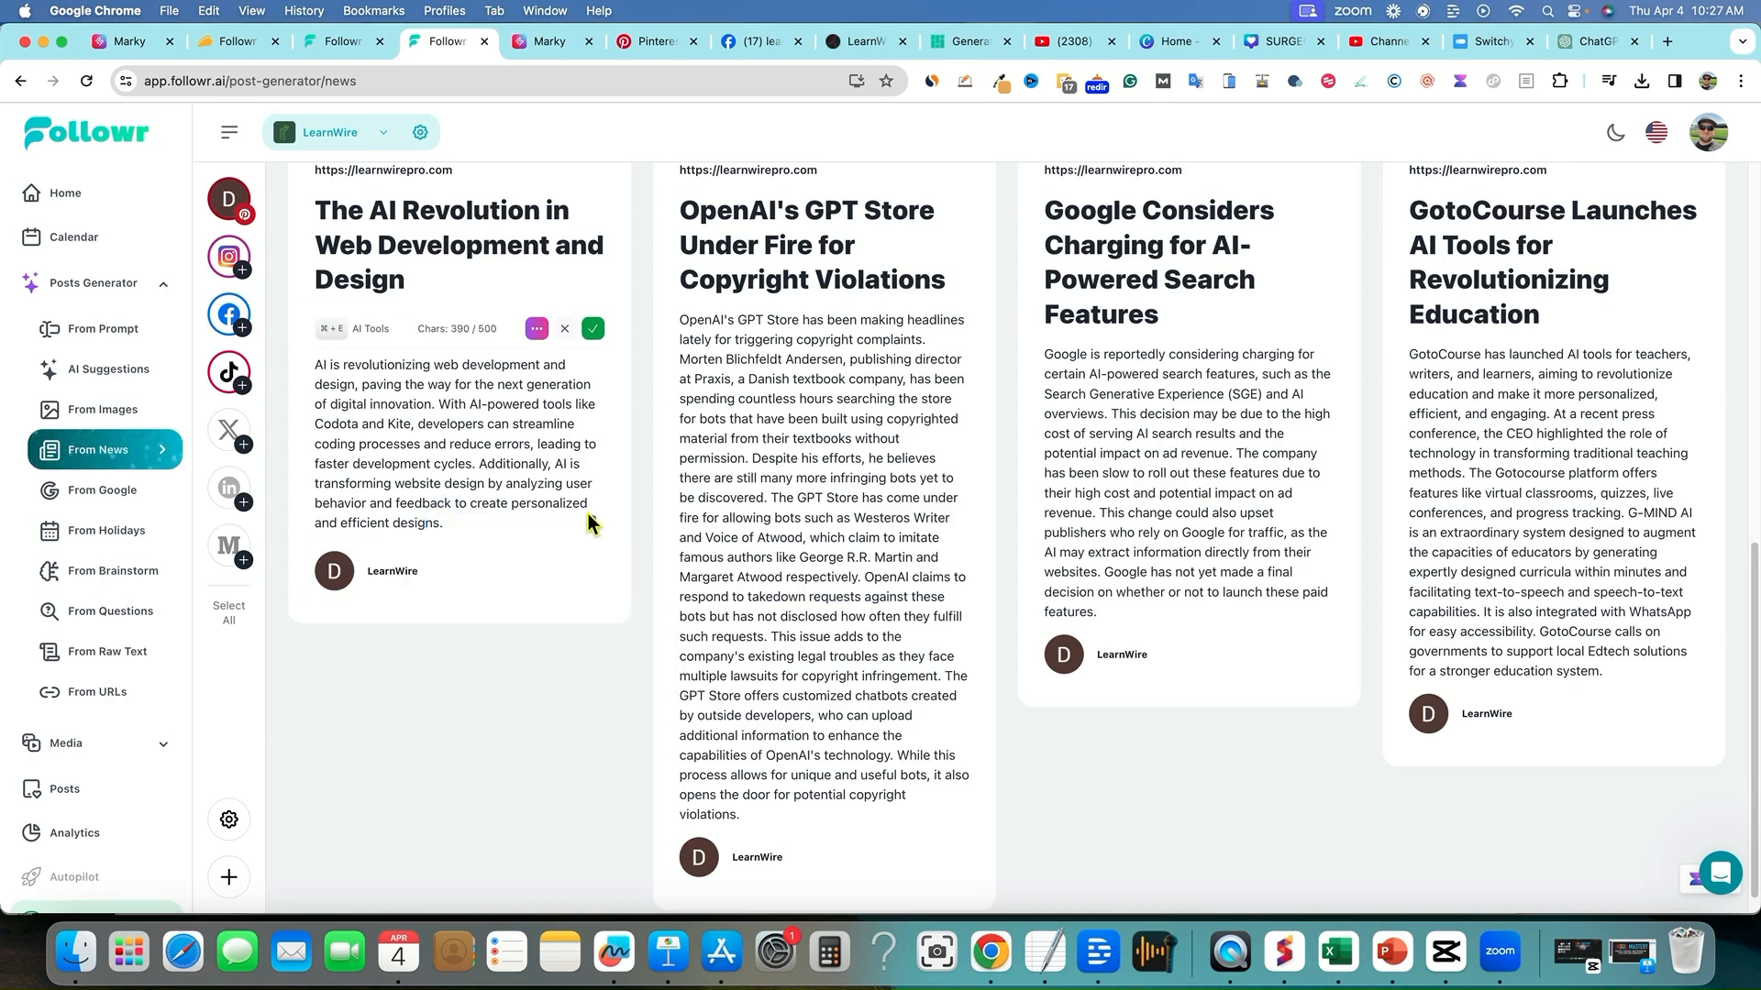
- Cut the OpenAI's GPT Store post's description to end after "many more infringing bots yet to be discovered" and keep the edit
triple_click(857, 761)
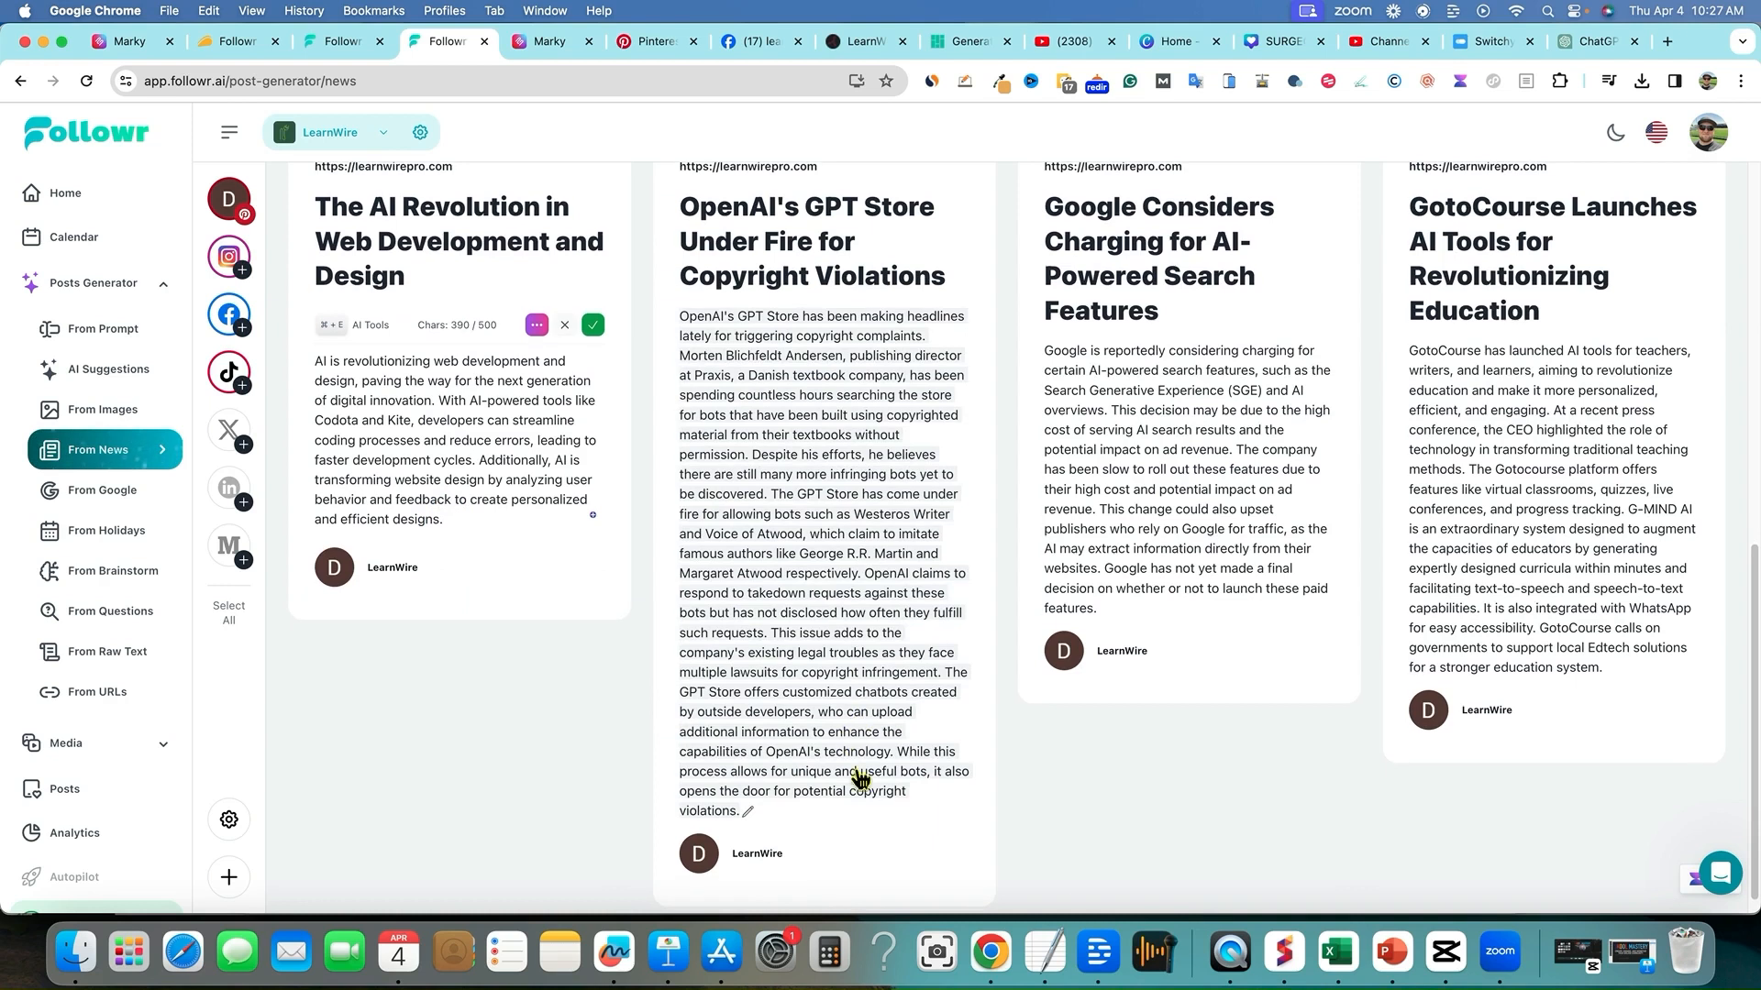
left_click(752, 814)
scroll(766, 789, "down", 2)
left_click_drag(766, 779, 770, 466)
key("BackSpace")
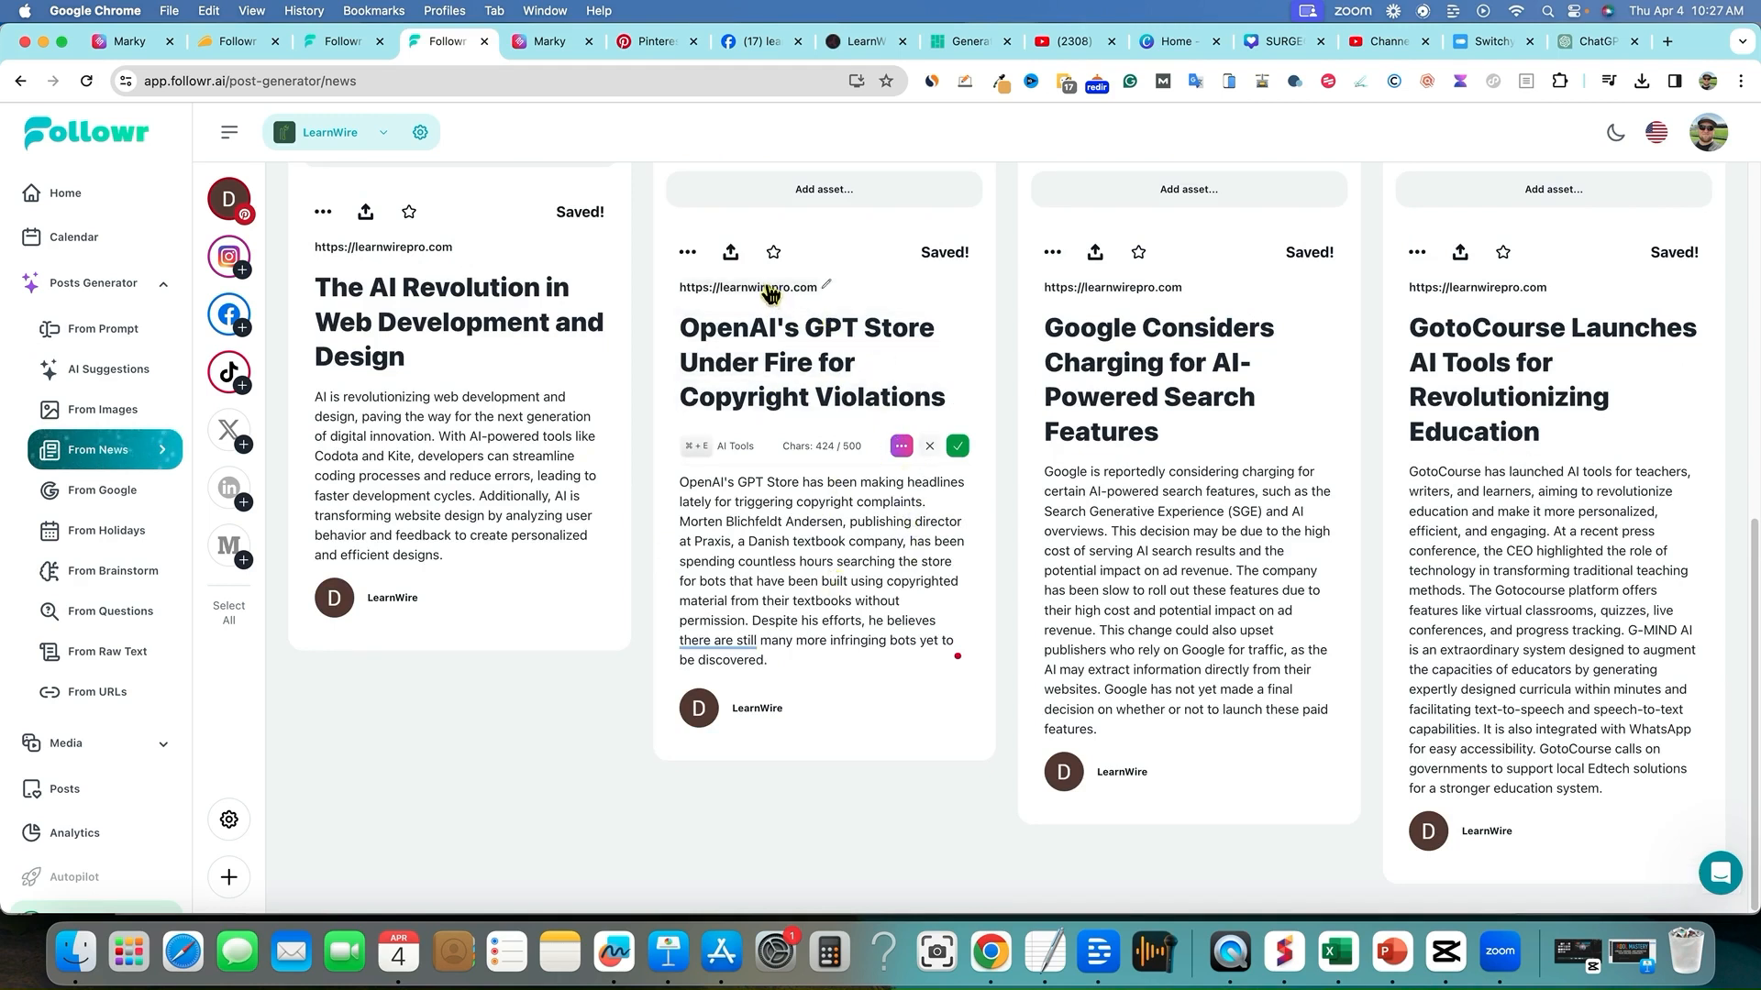
left_click(684, 259)
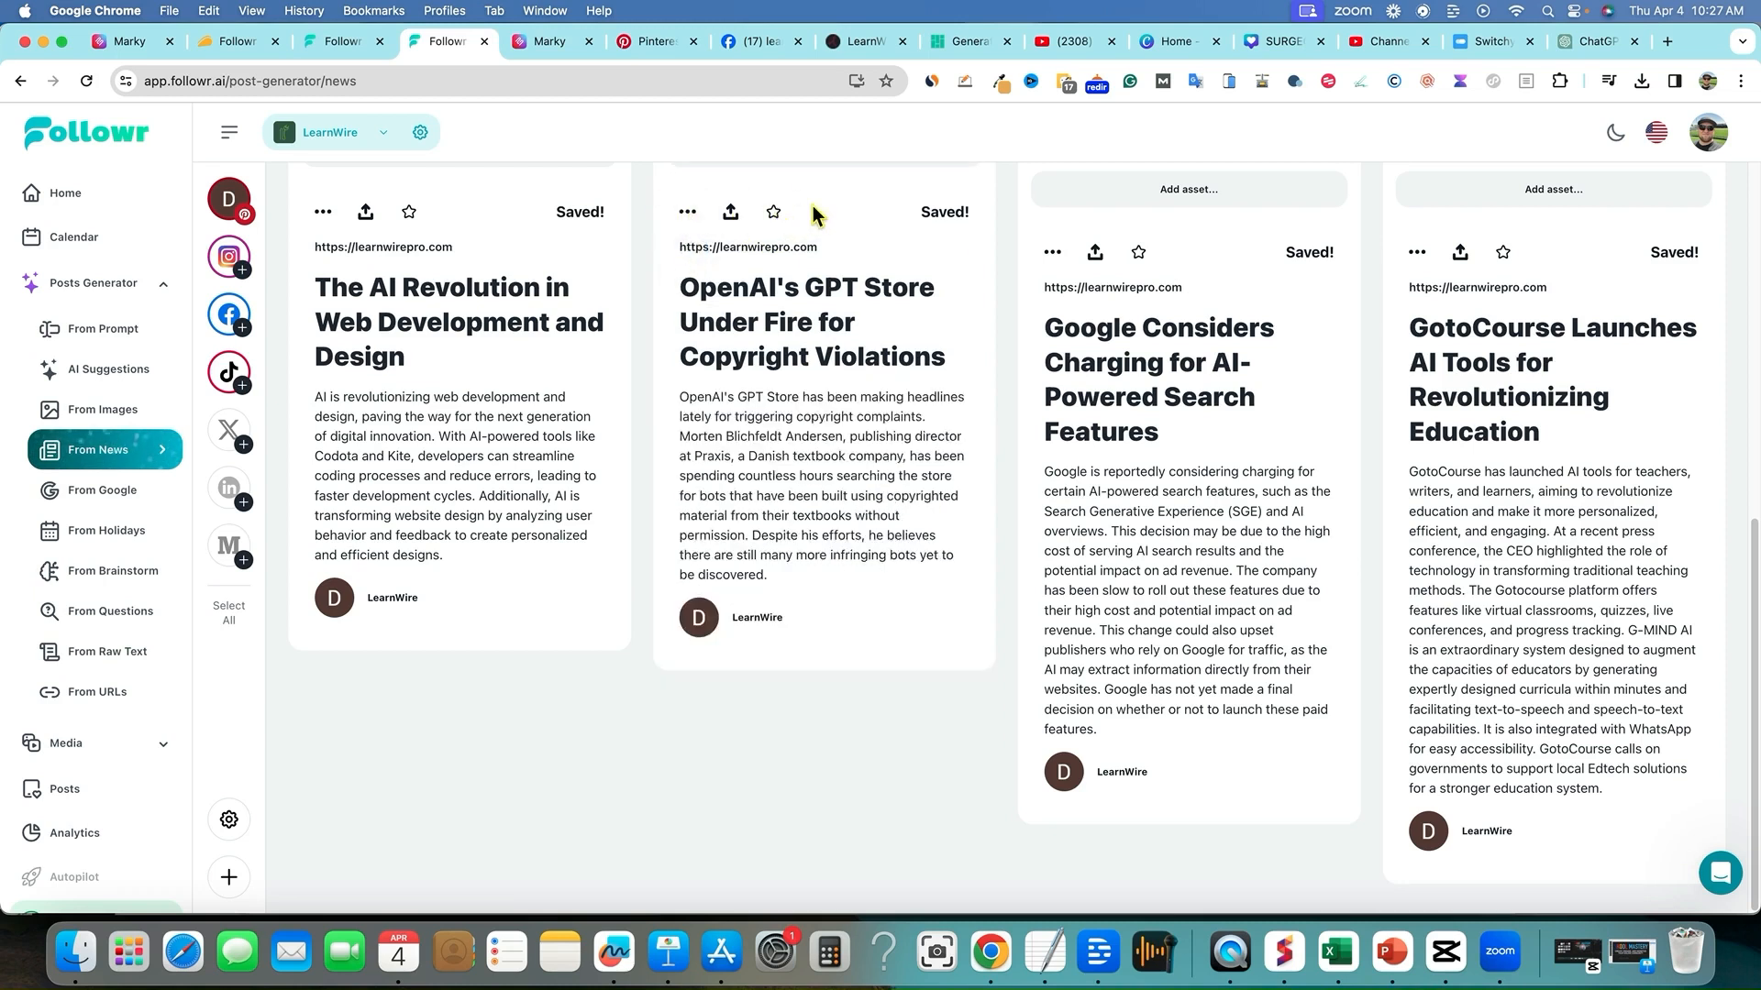
- Cut the Google post's description to end after "potential impact on ad revenue", and trim the GotoCourse post's description to under 500 characters
scroll(851, 450, "up", 2)
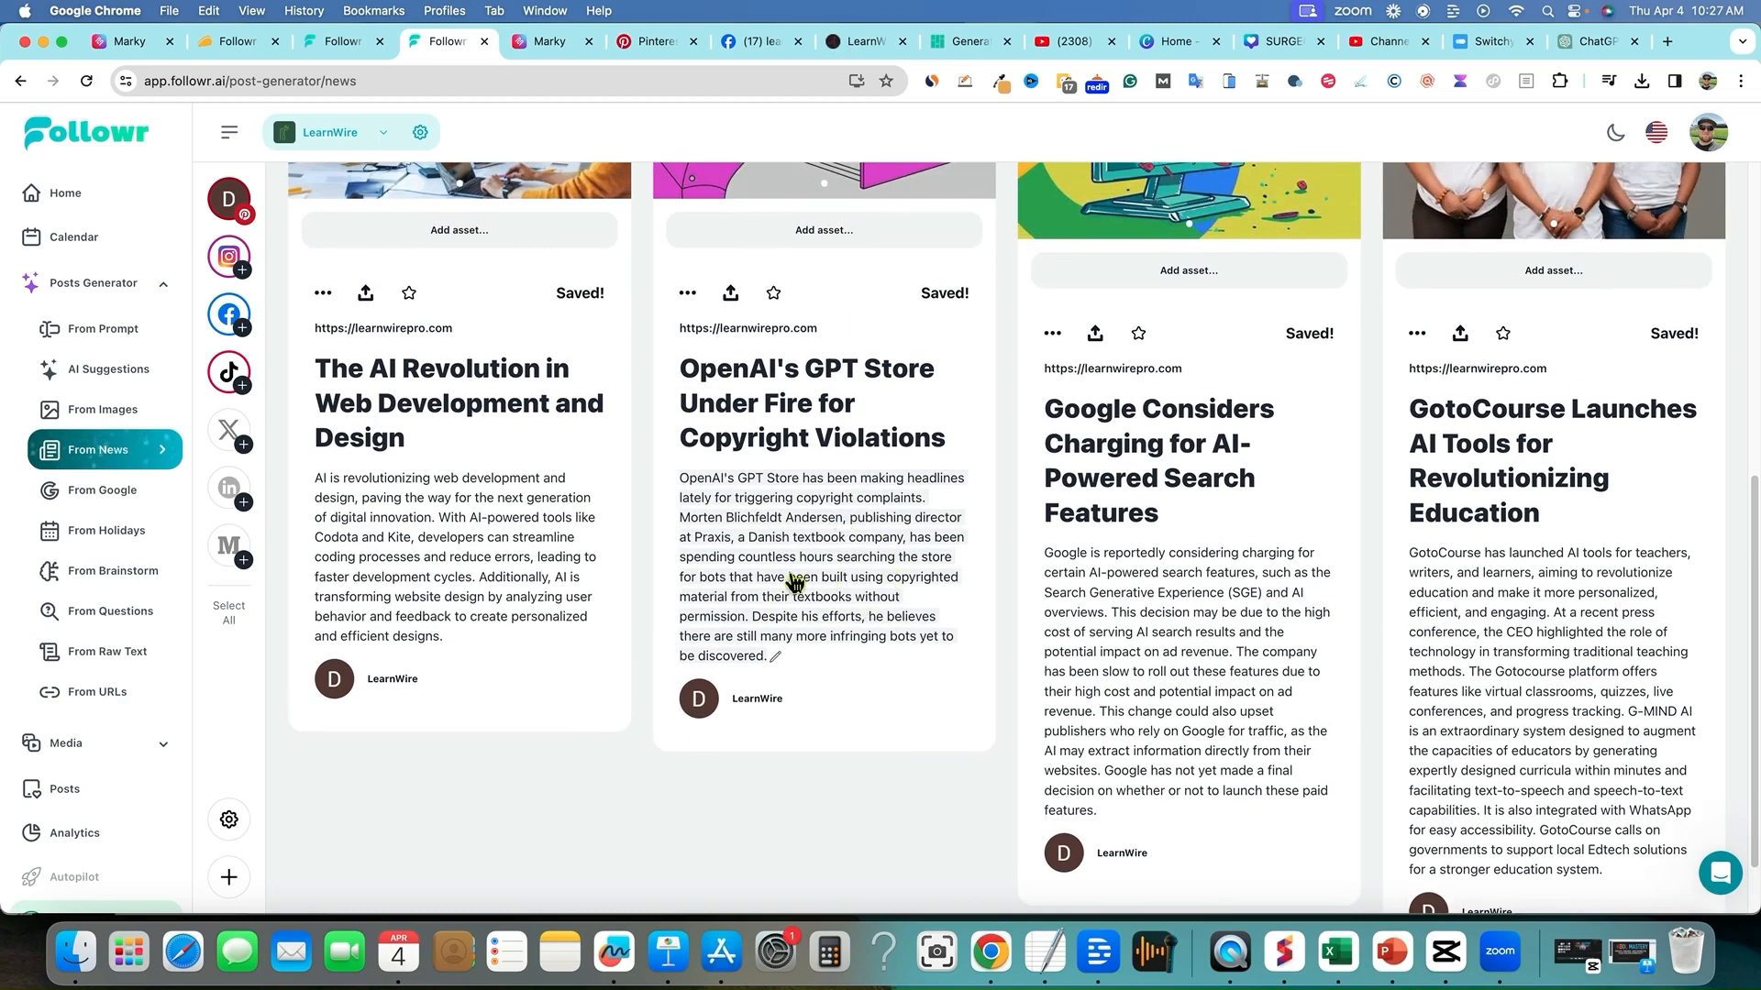
scroll(794, 581, "up", 5)
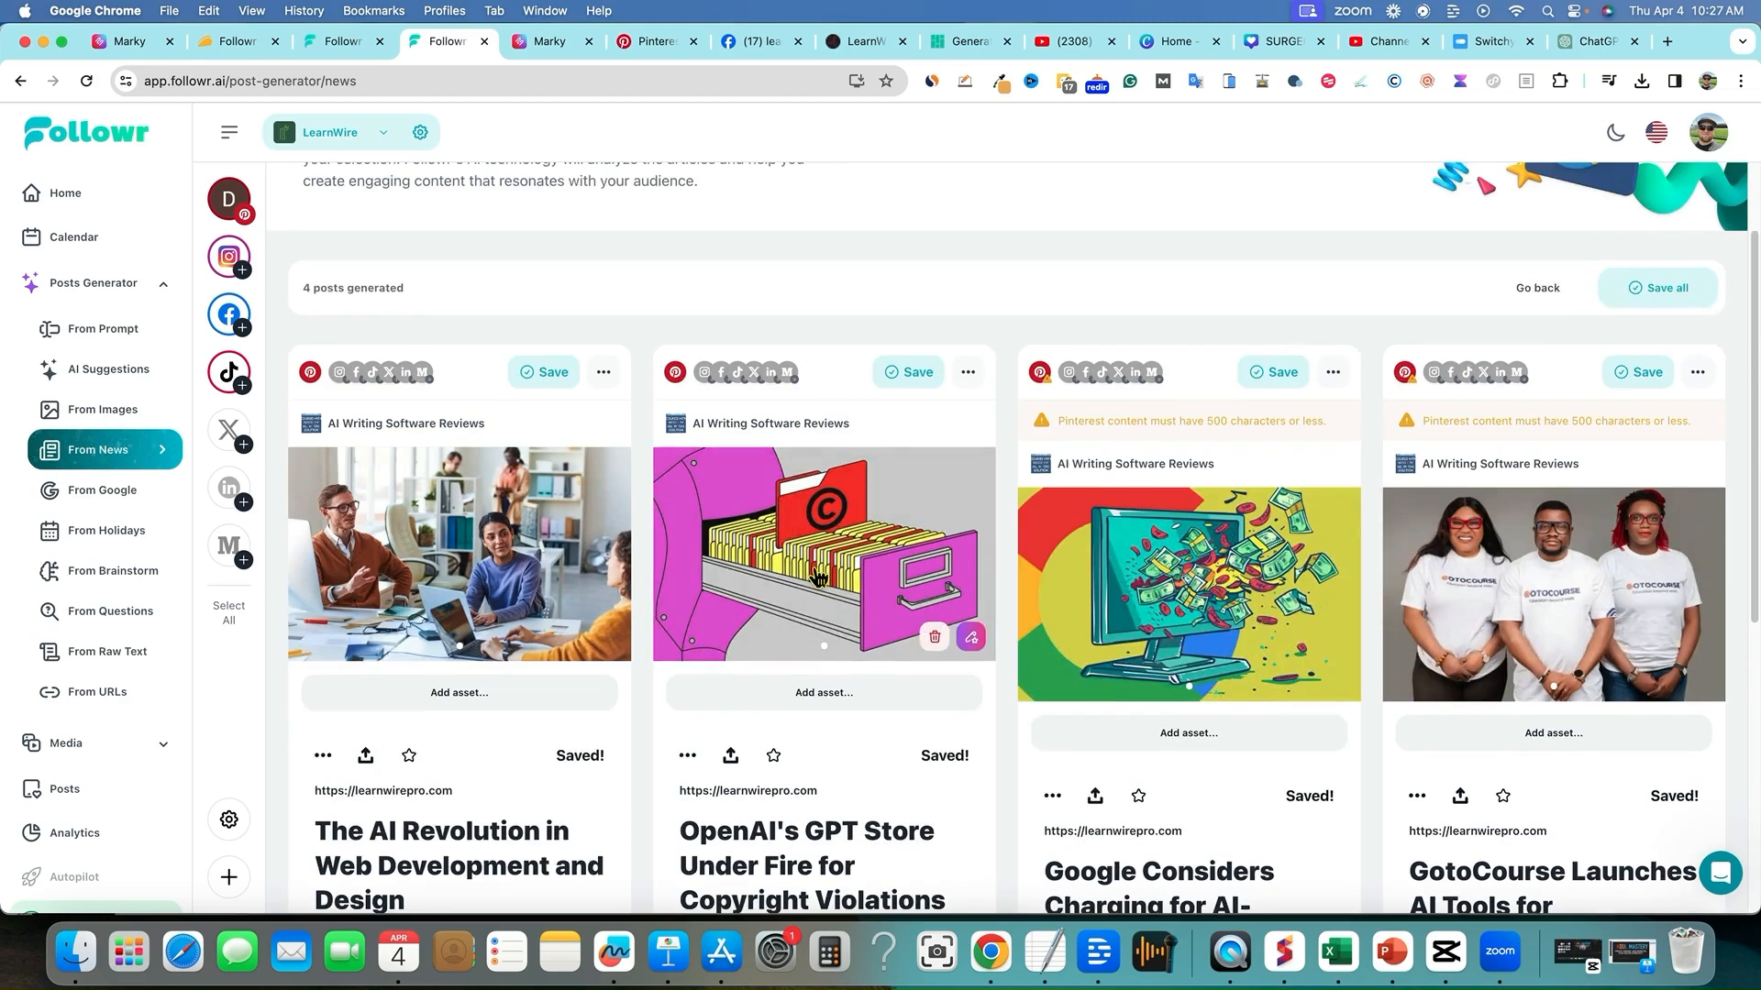
scroll(862, 596, "down", 4)
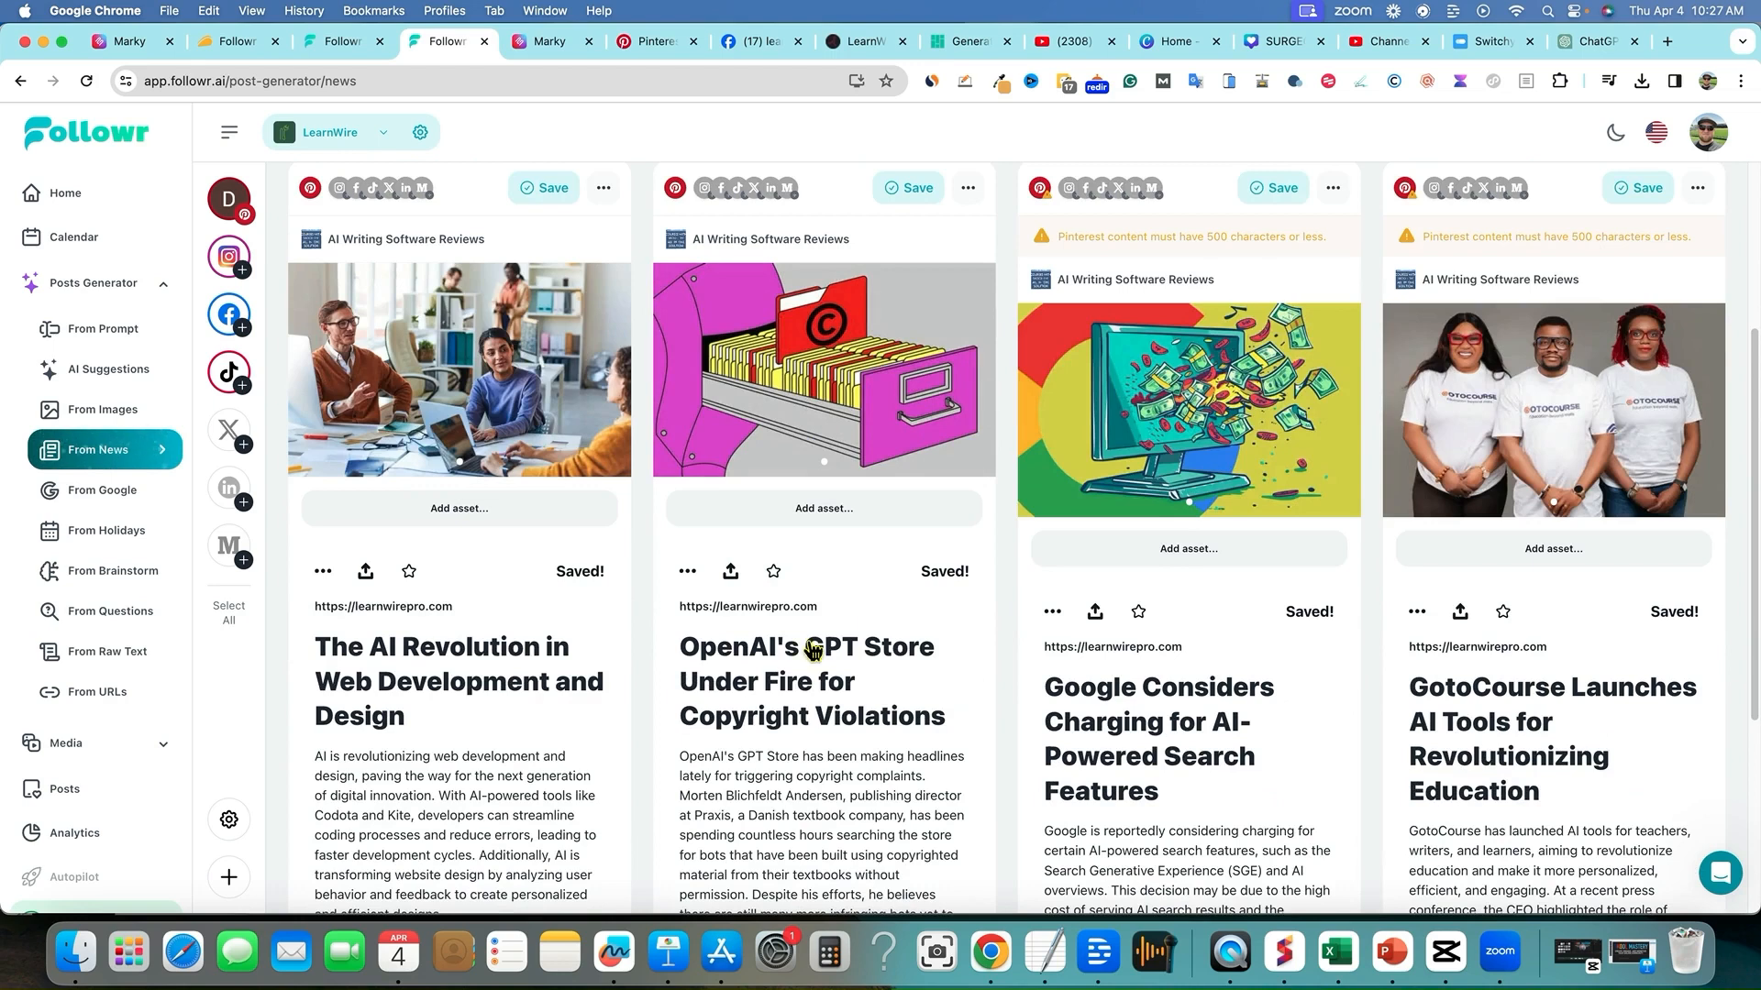
scroll(888, 642, "down", 1)
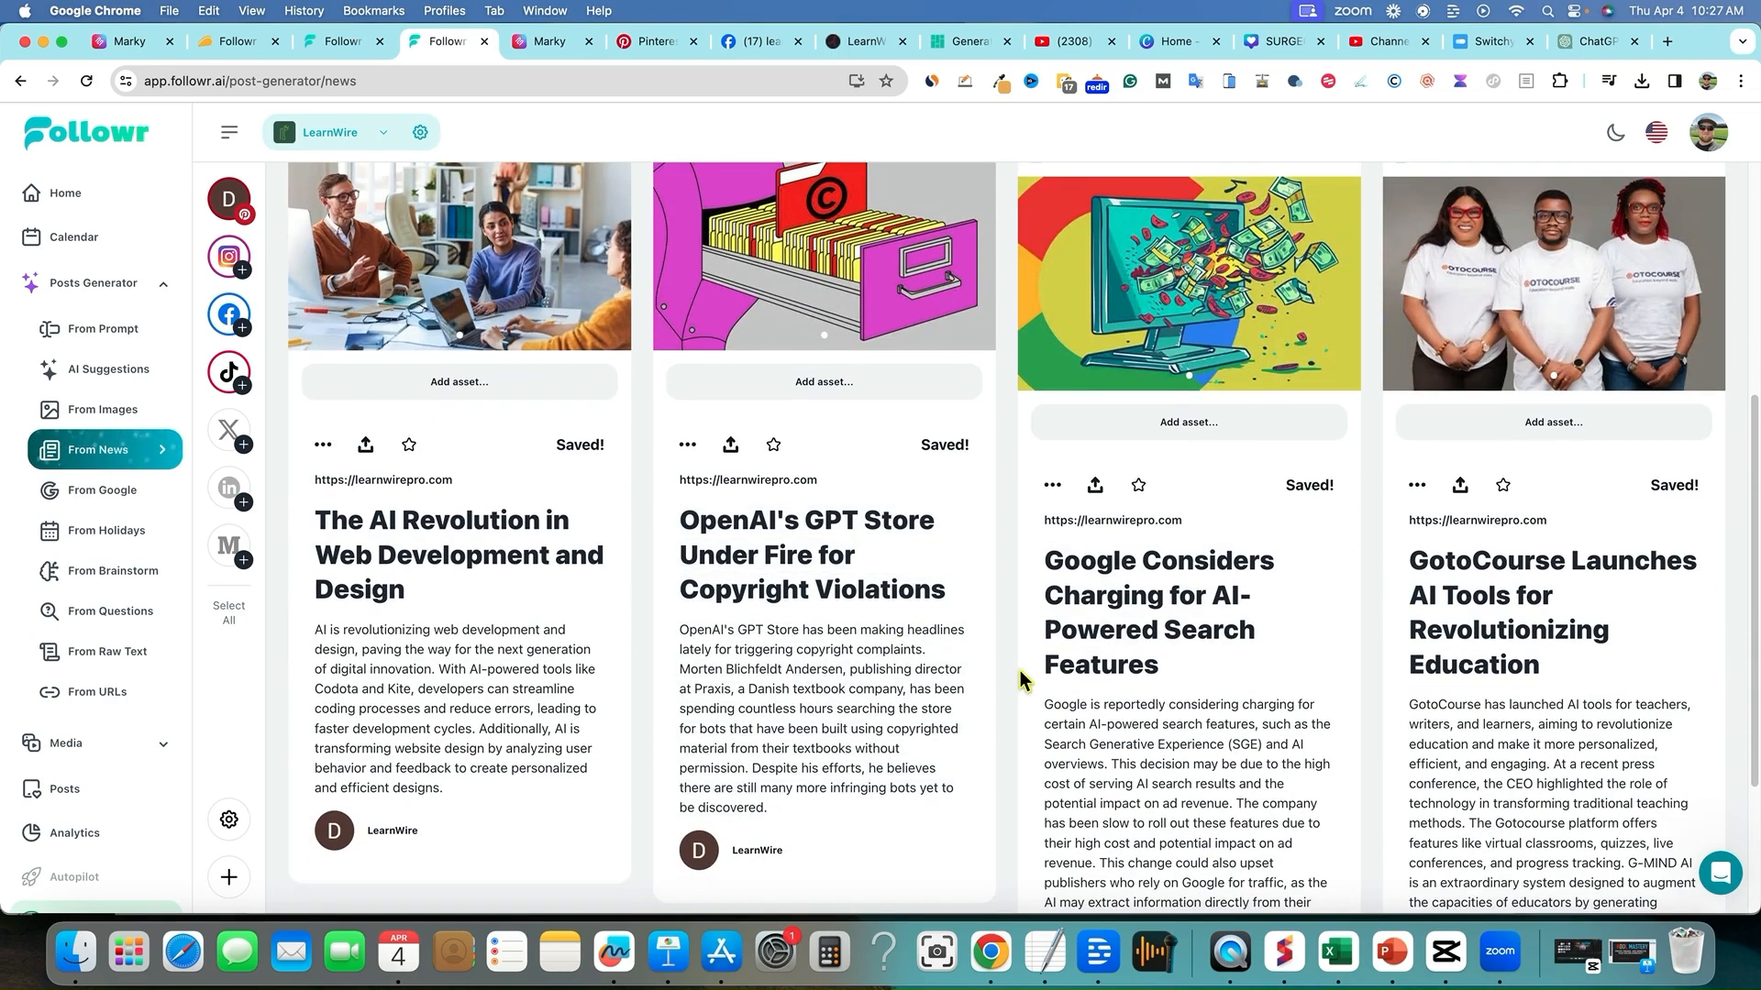
scroll(1211, 697, "down", 1)
scroll(1210, 725, "down", 3)
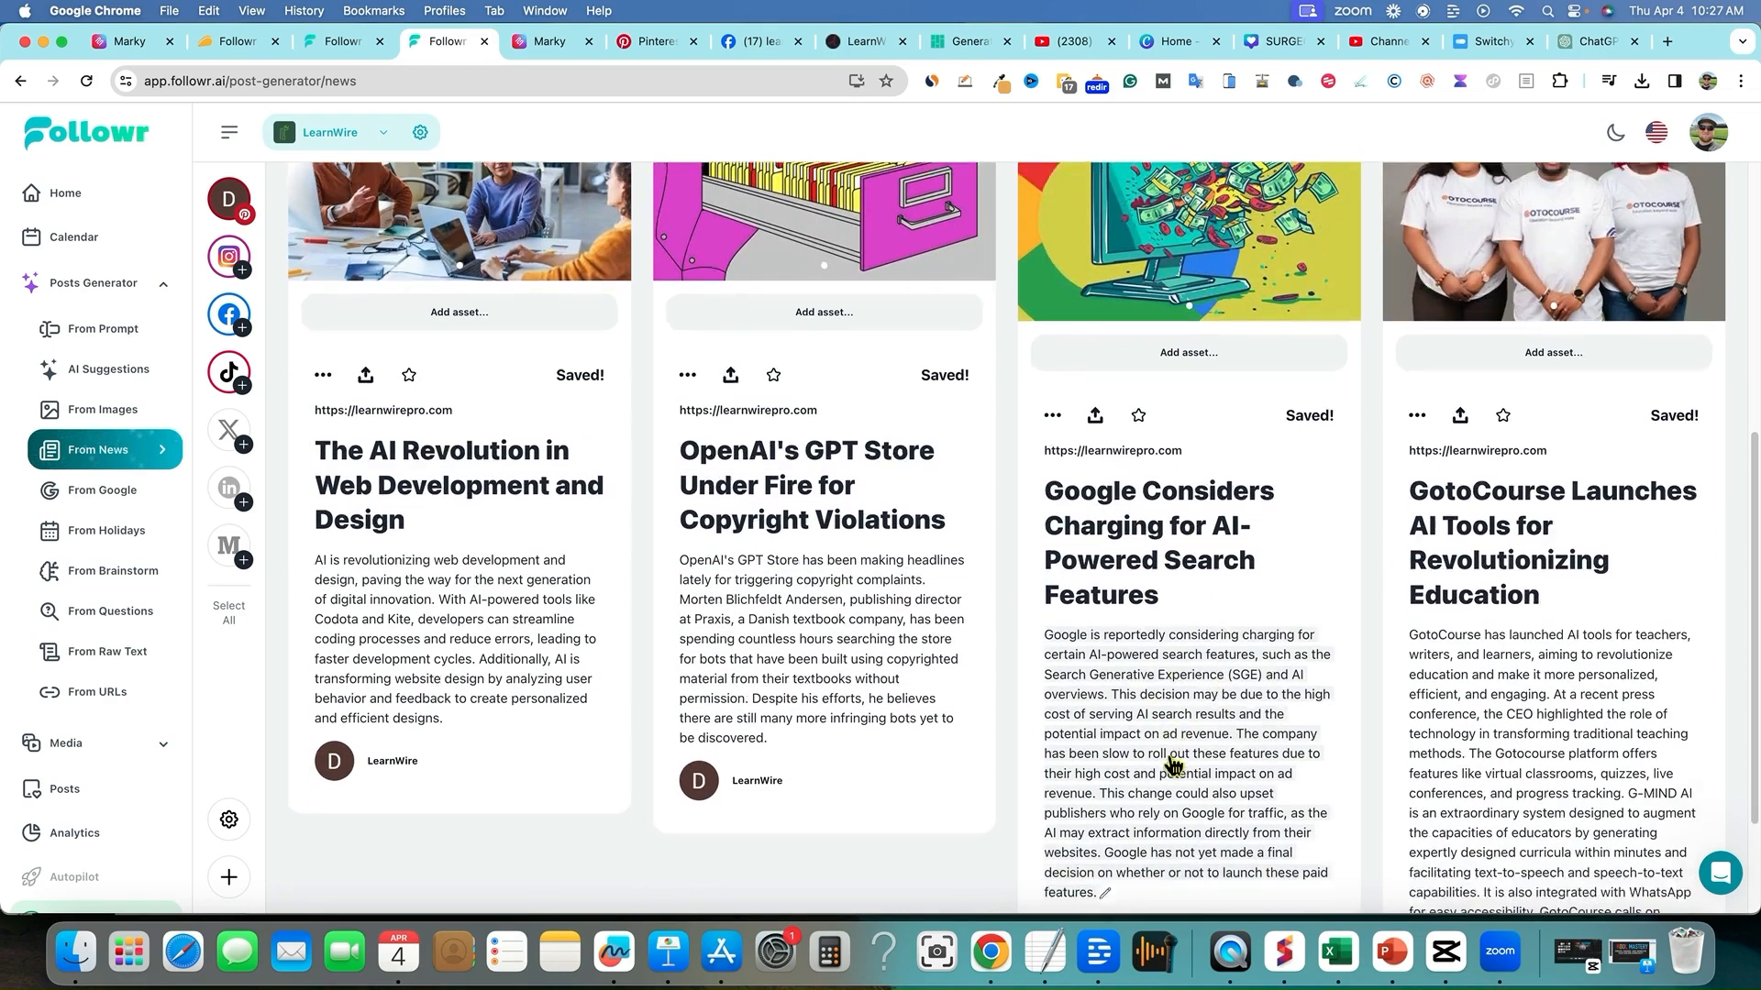
left_click(1106, 729)
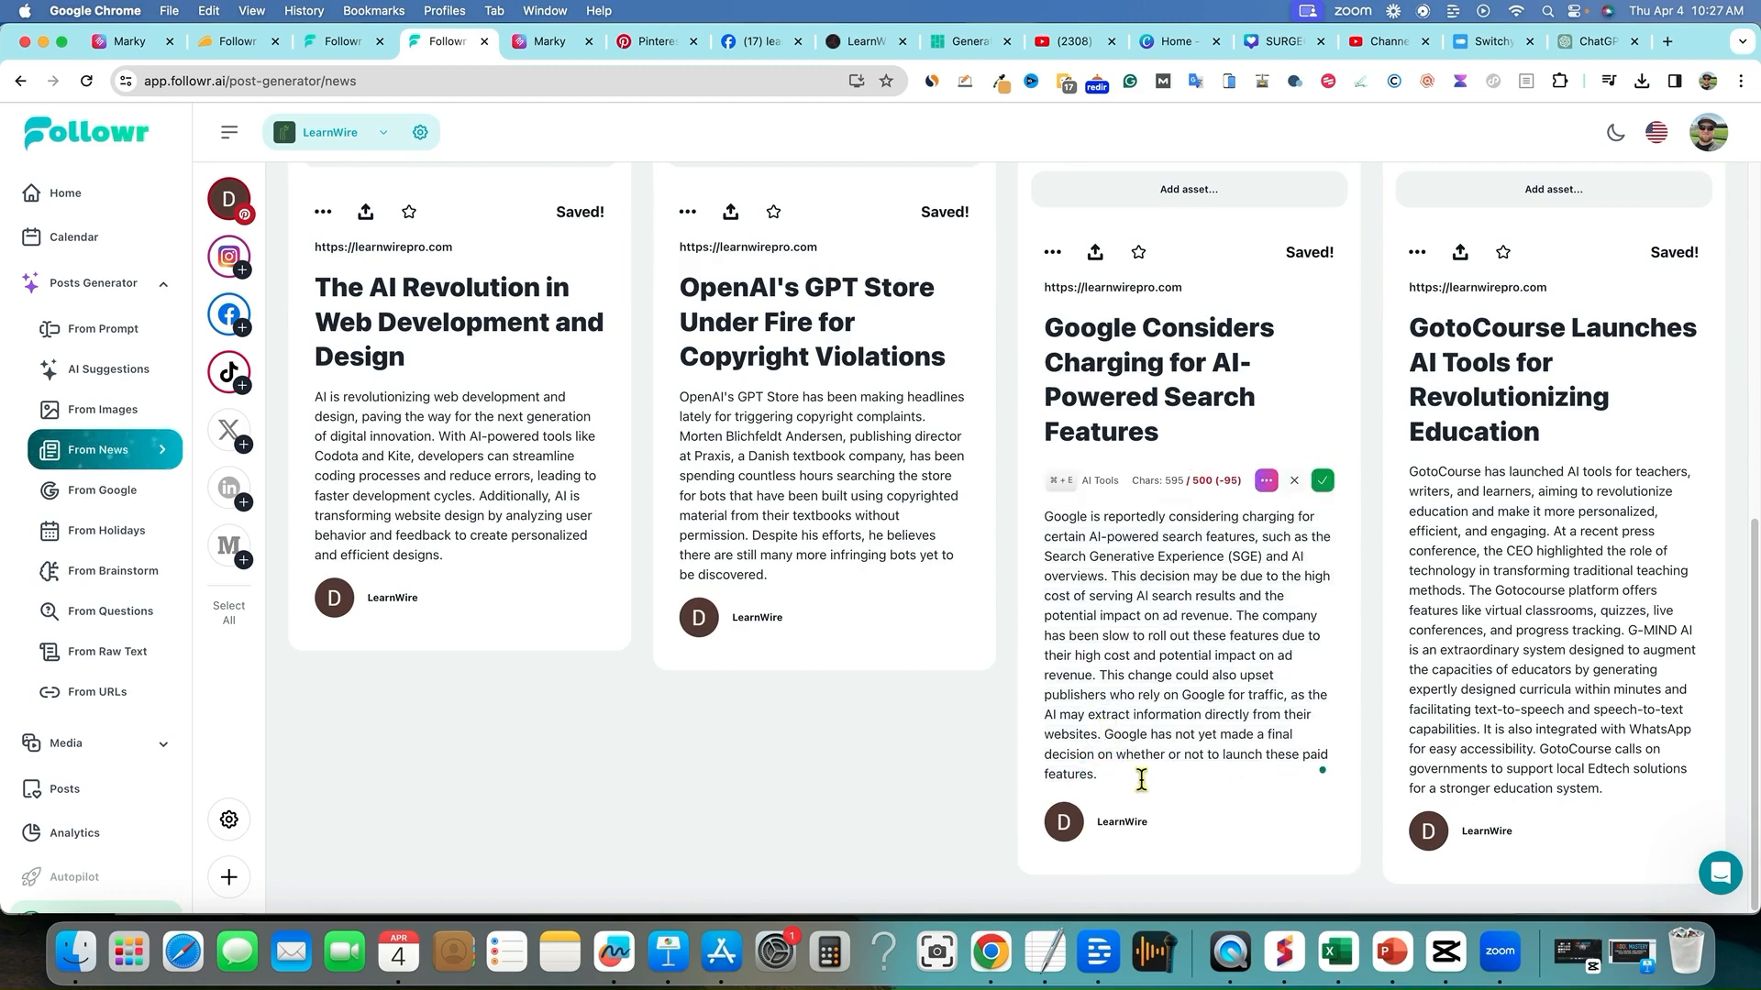
left_click_drag(1099, 776, 1101, 676)
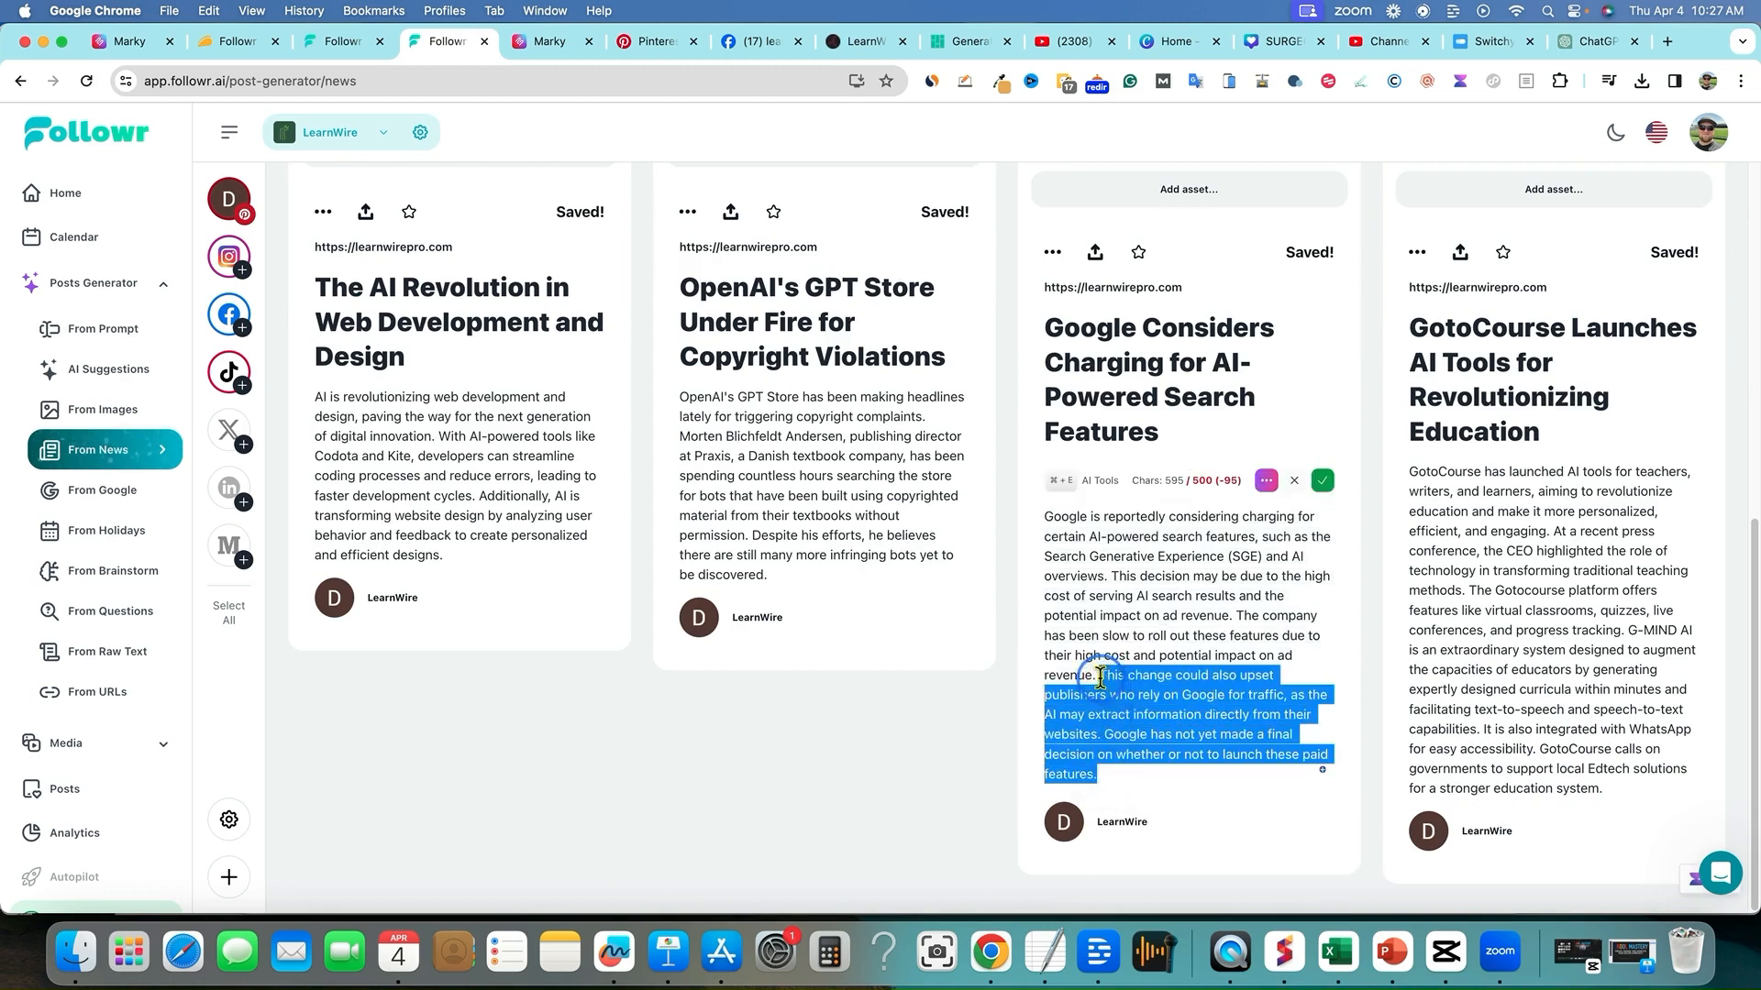
key("BackSpace")
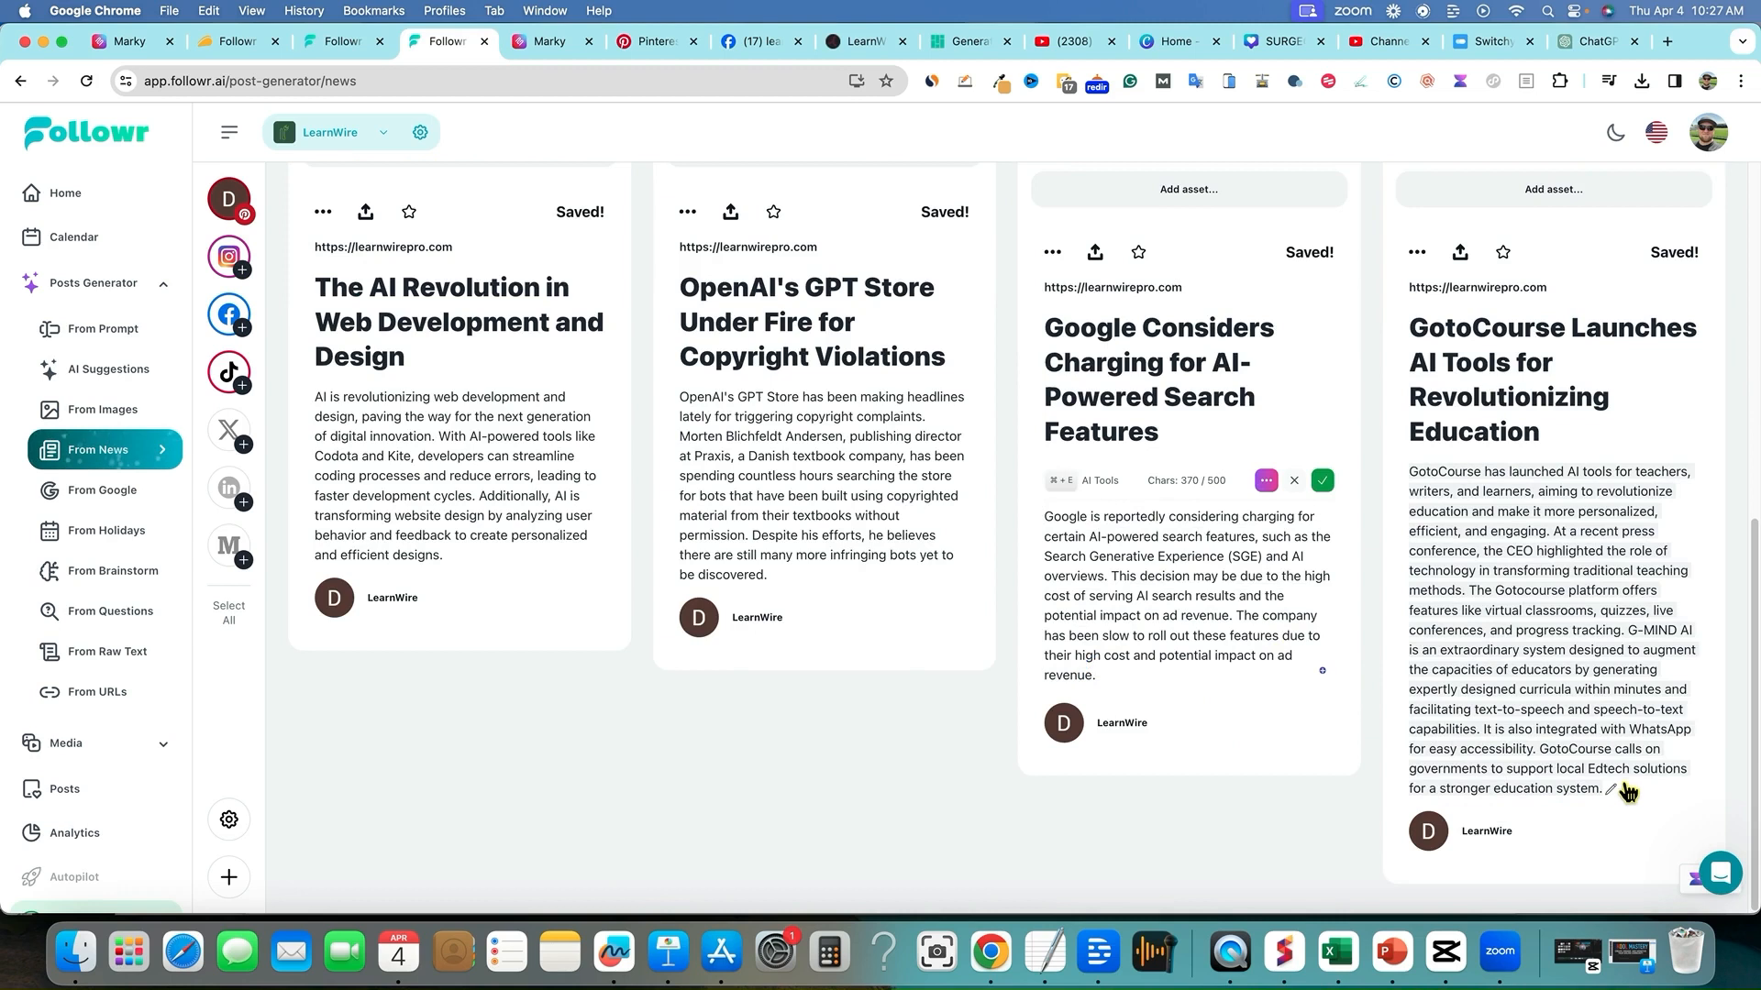
left_click(1611, 790)
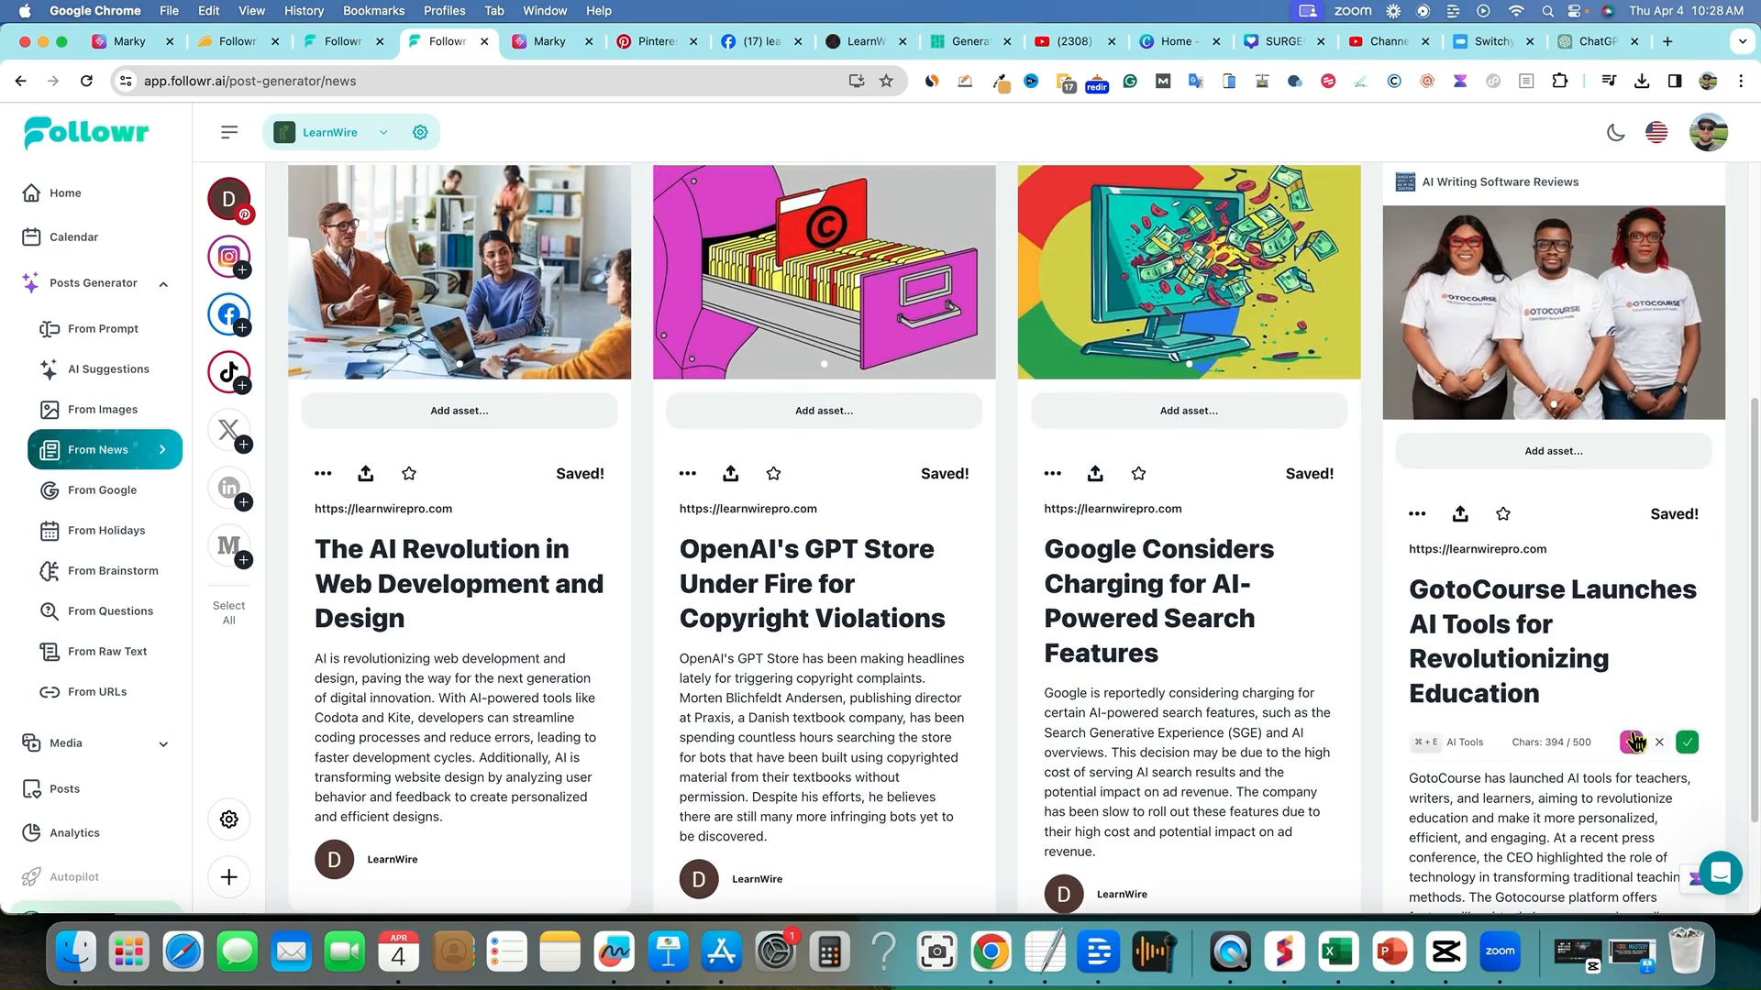
- Save each of the four generated news posts individually
scroll(566, 703, "up", 5)
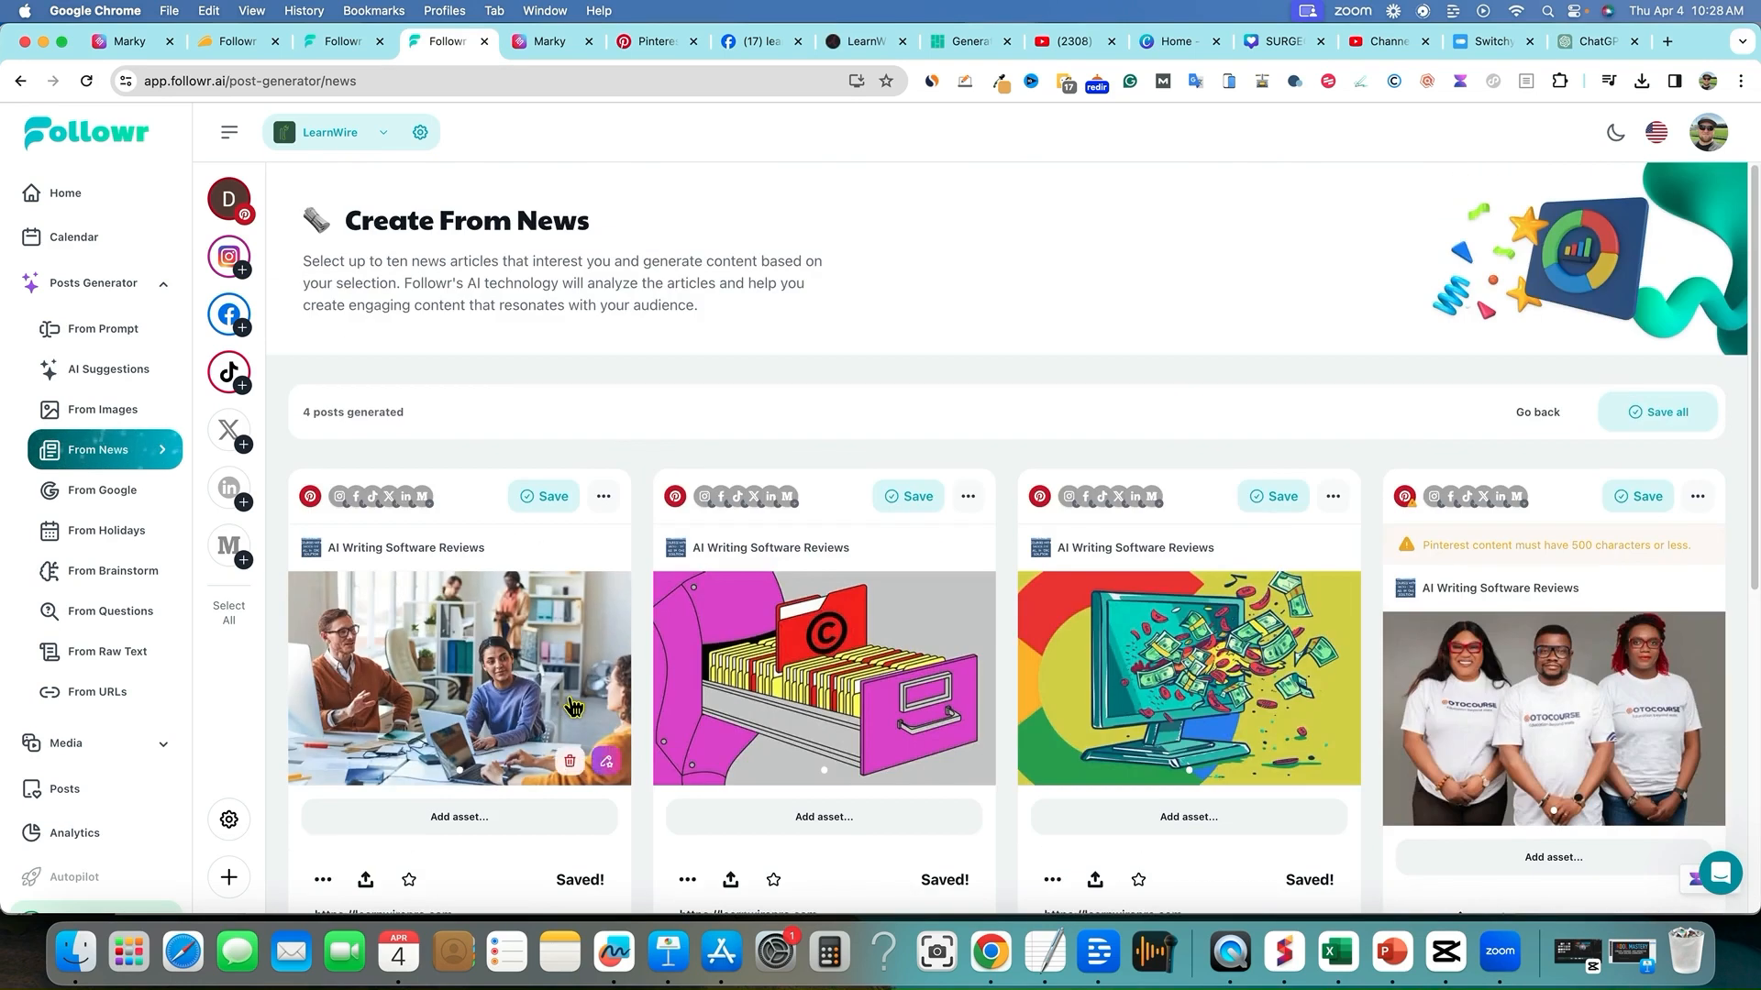
left_click(545, 498)
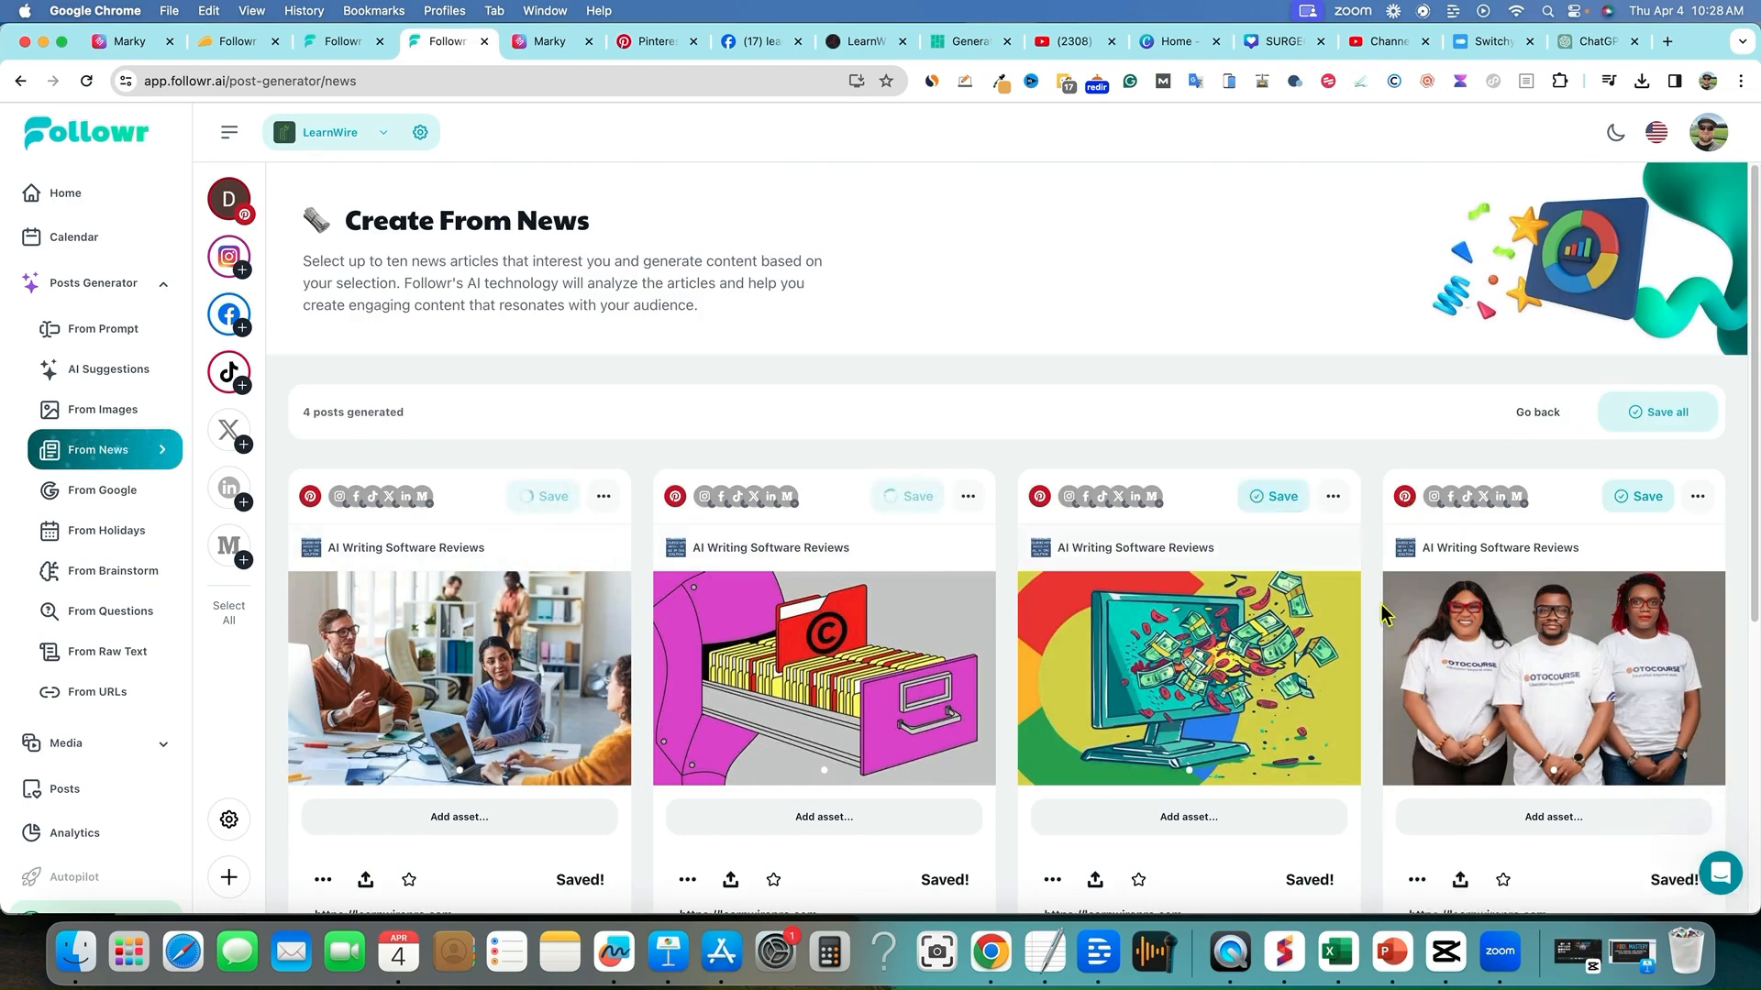
scroll(1517, 812, "down", 5)
scroll(1600, 831, "up", 5)
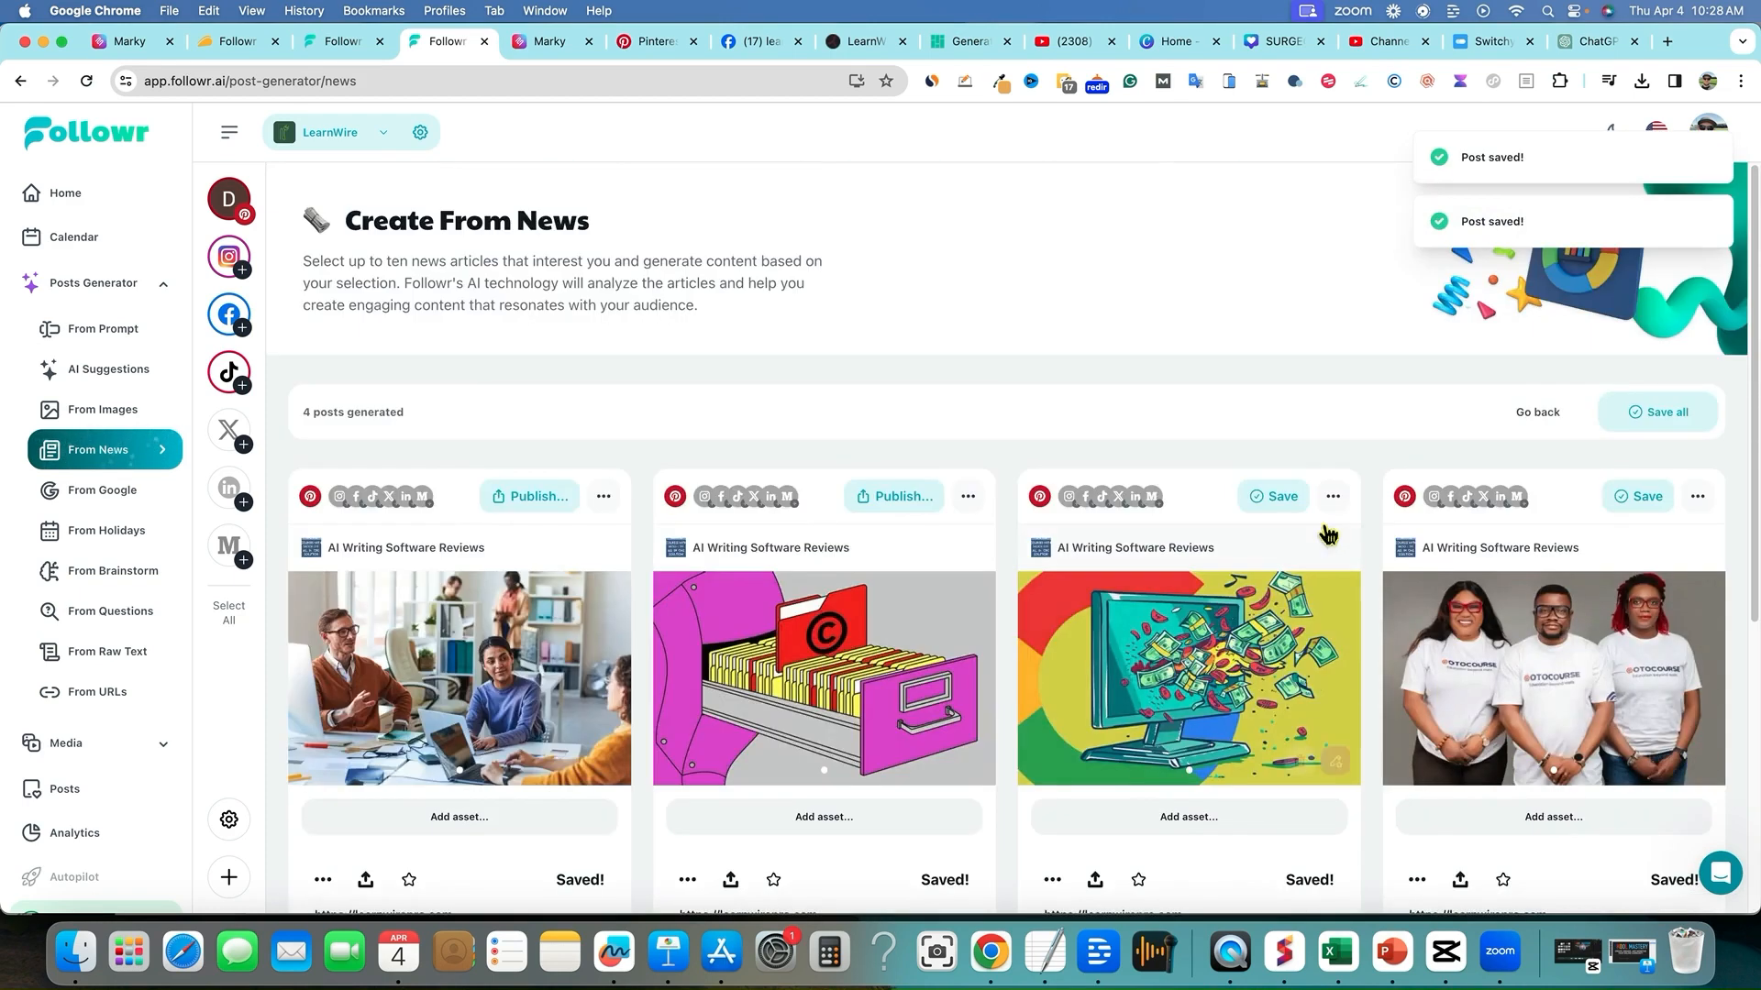
left_click(1277, 497)
left_click(1625, 500)
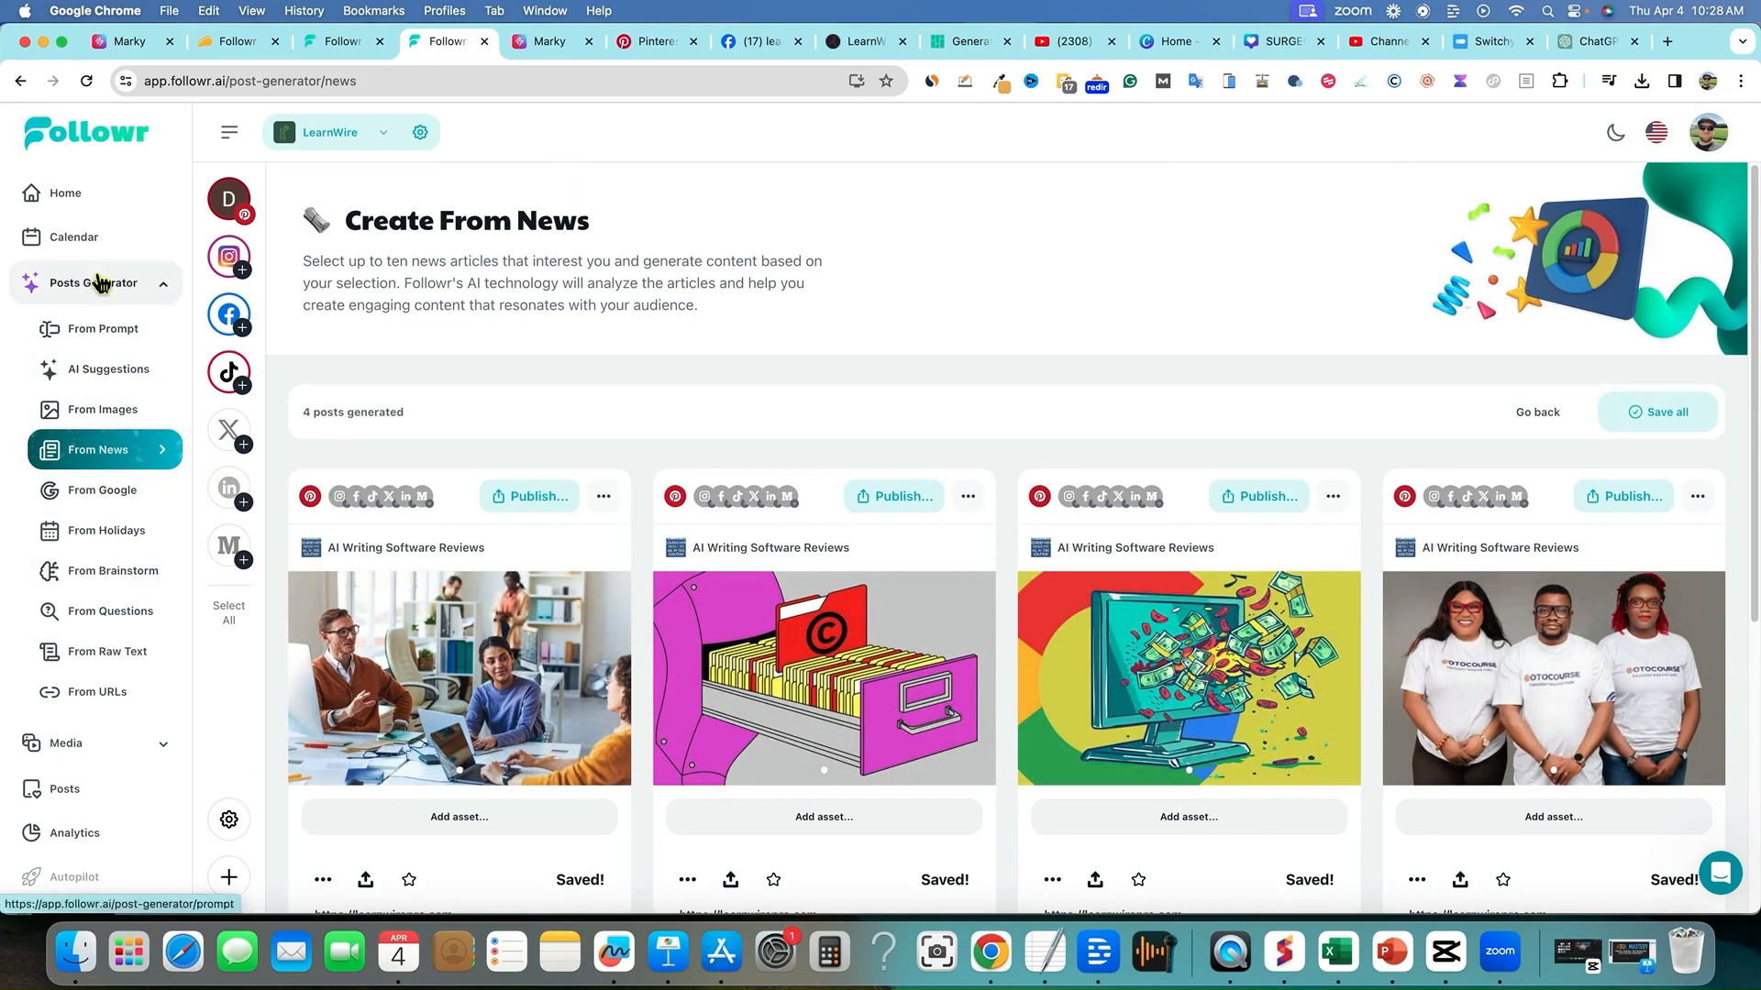
- Open the calendar and review the unscheduled posts, expanding the GotoCourse post and checking its available options
left_click(83, 240)
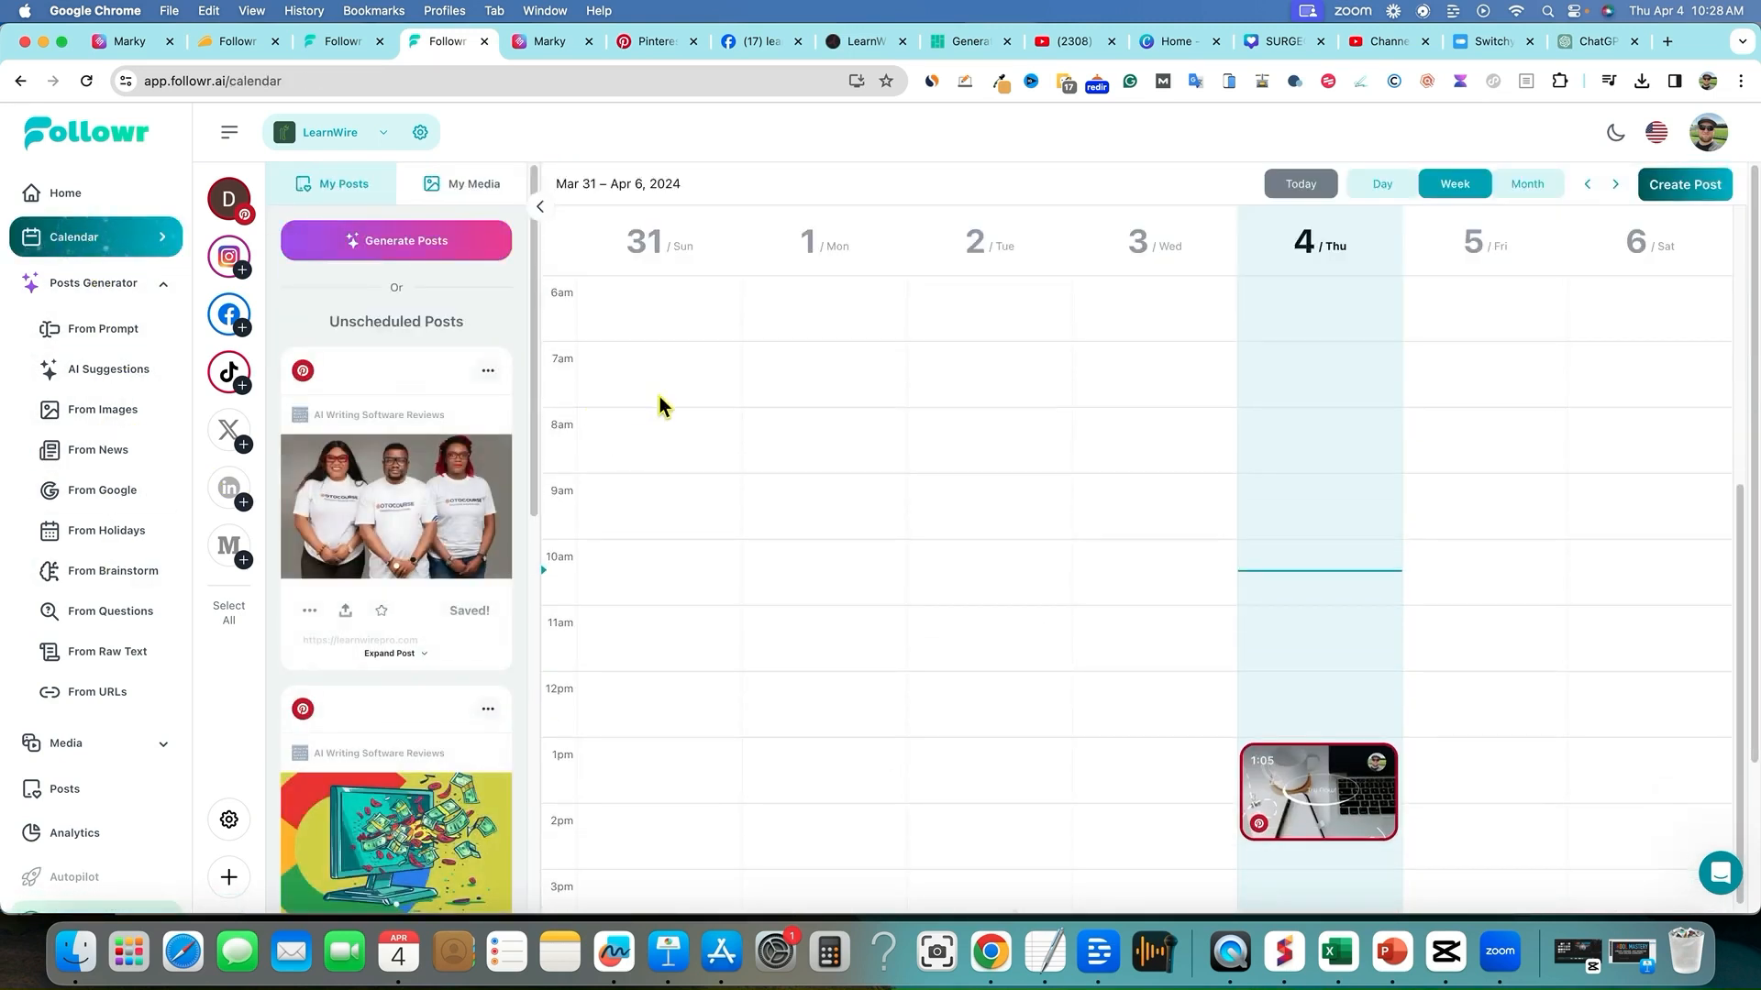
scroll(425, 894, "down", 3)
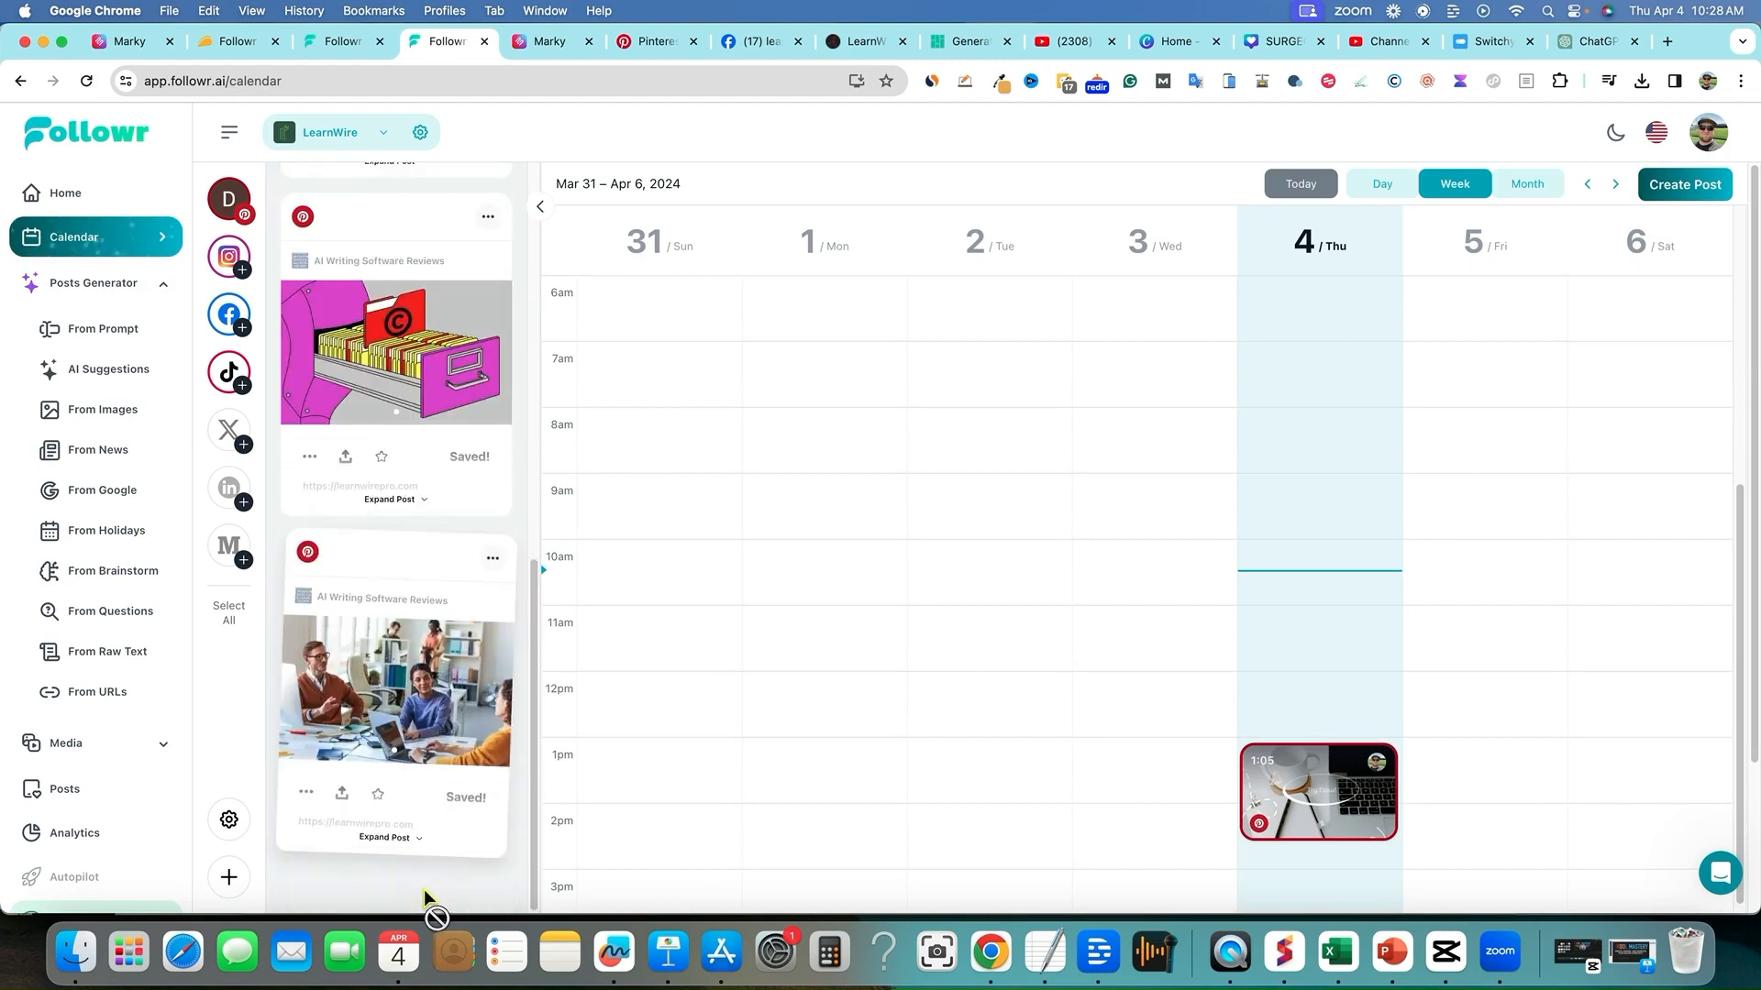
scroll(425, 894, "up", 9)
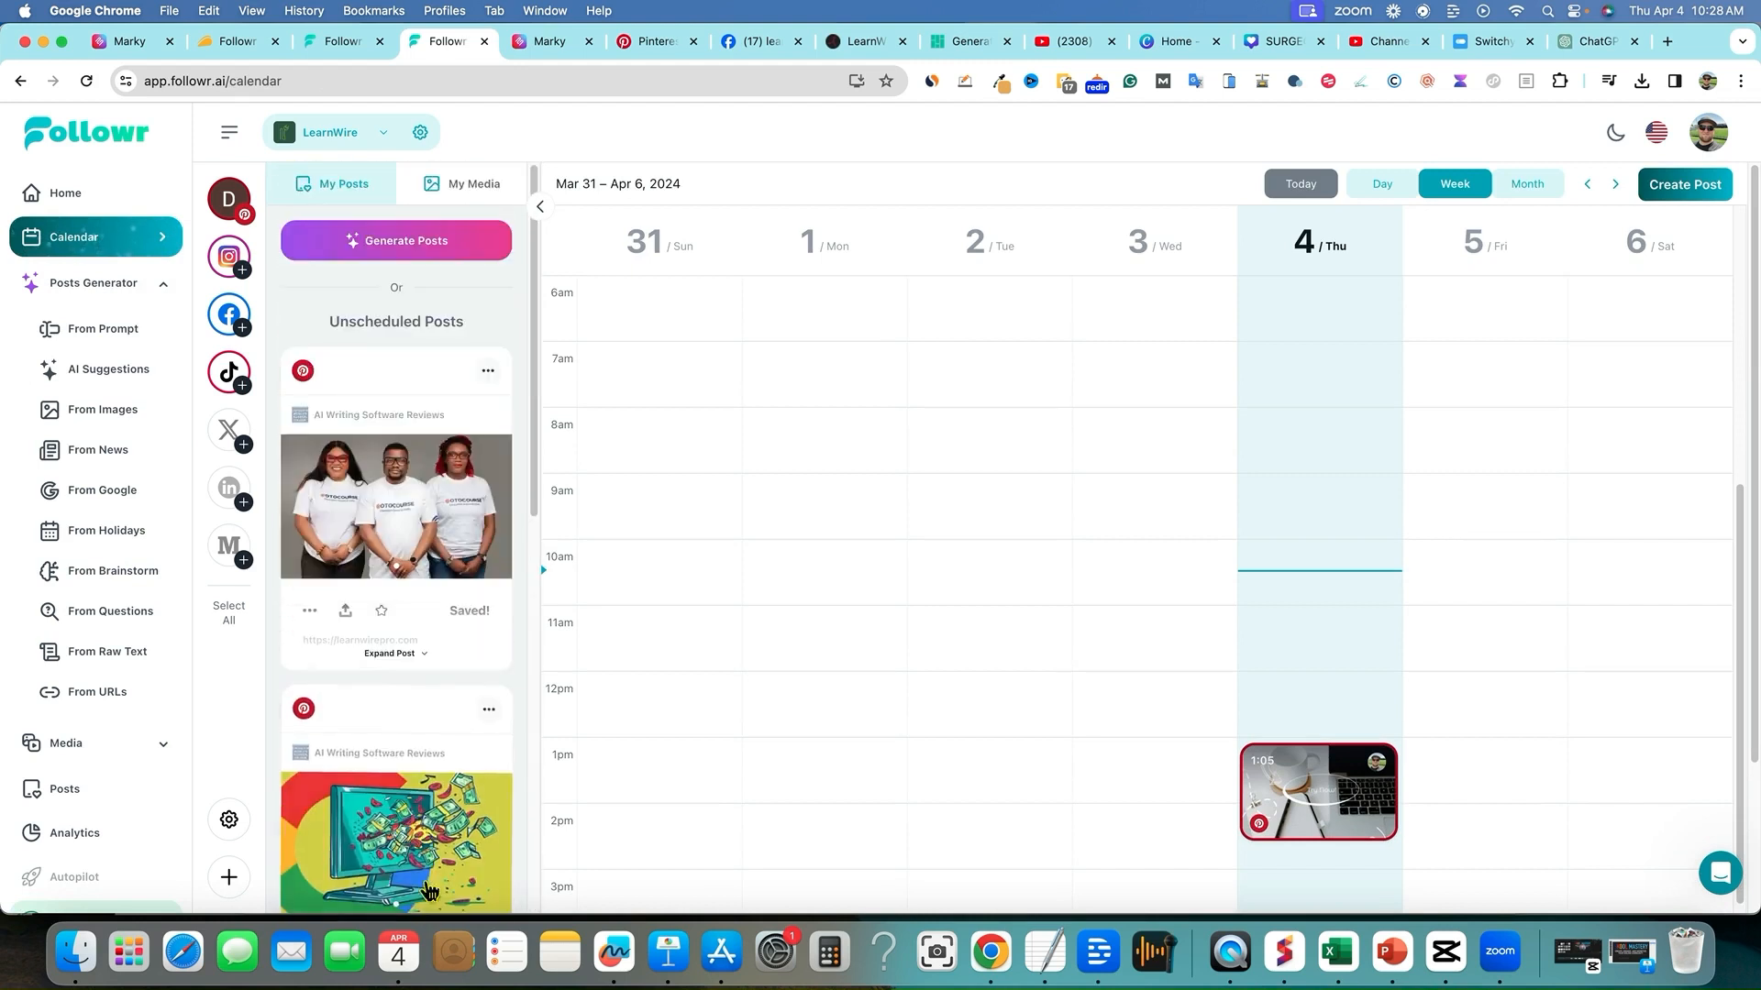
left_click(493, 376)
left_click(496, 376)
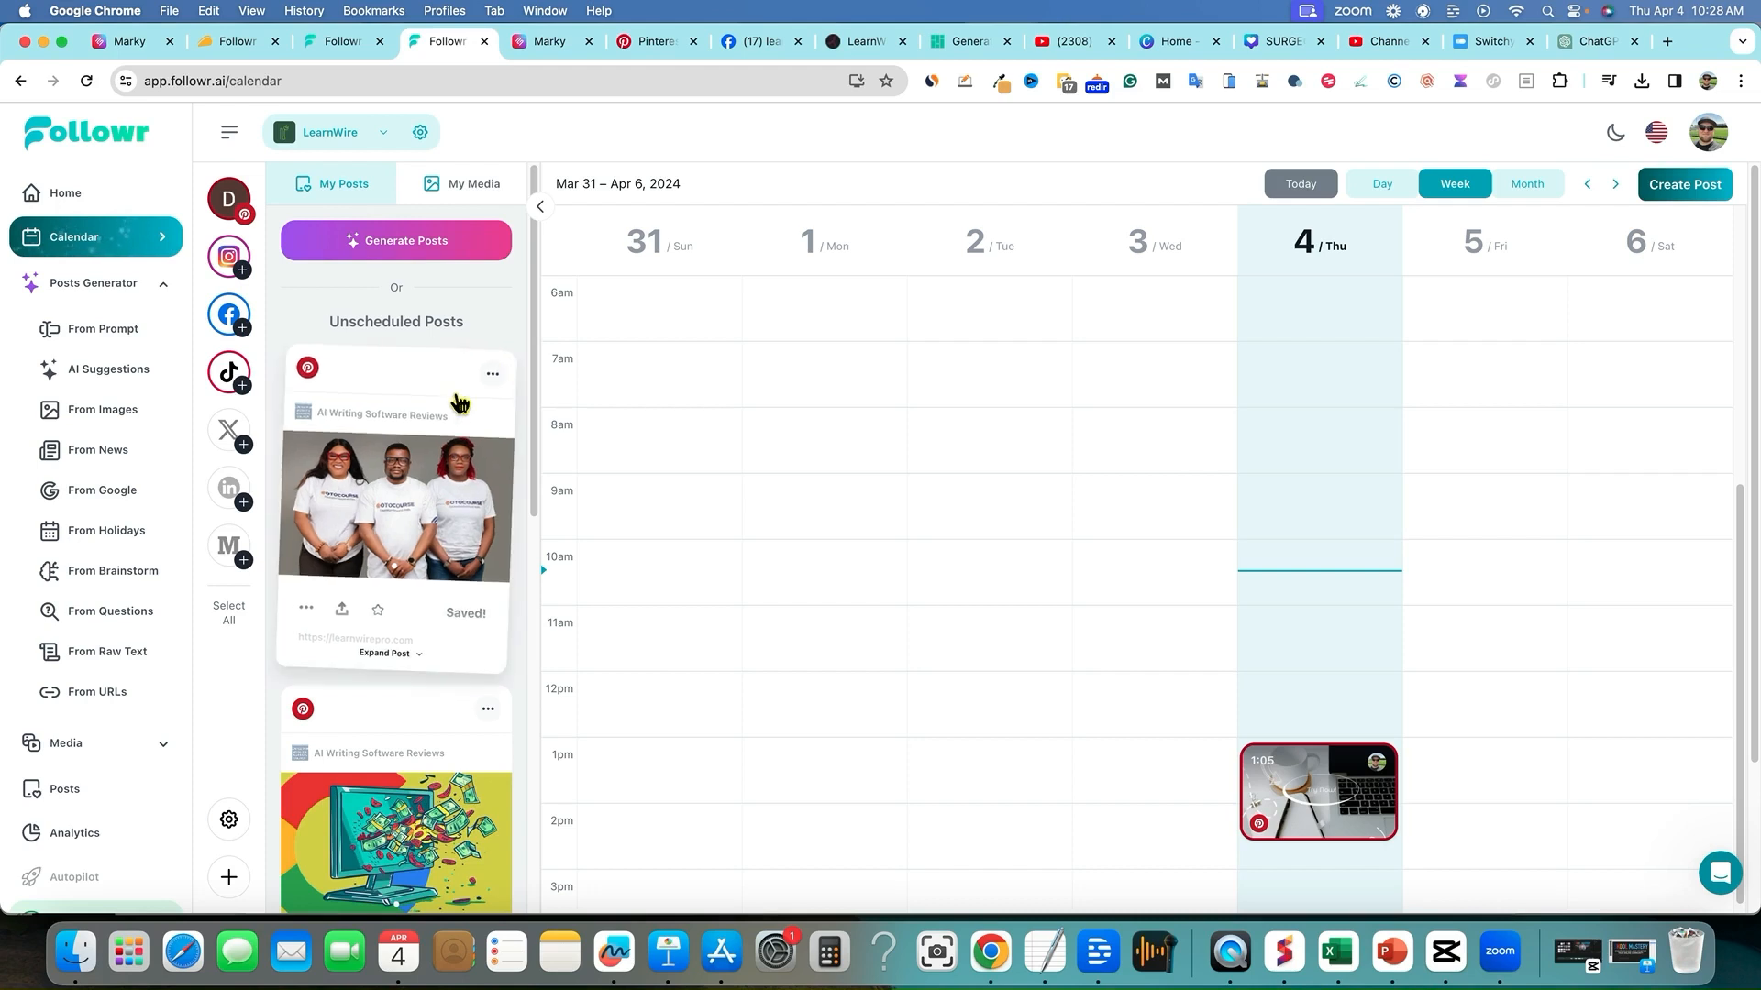
scroll(1325, 537, "down", 5)
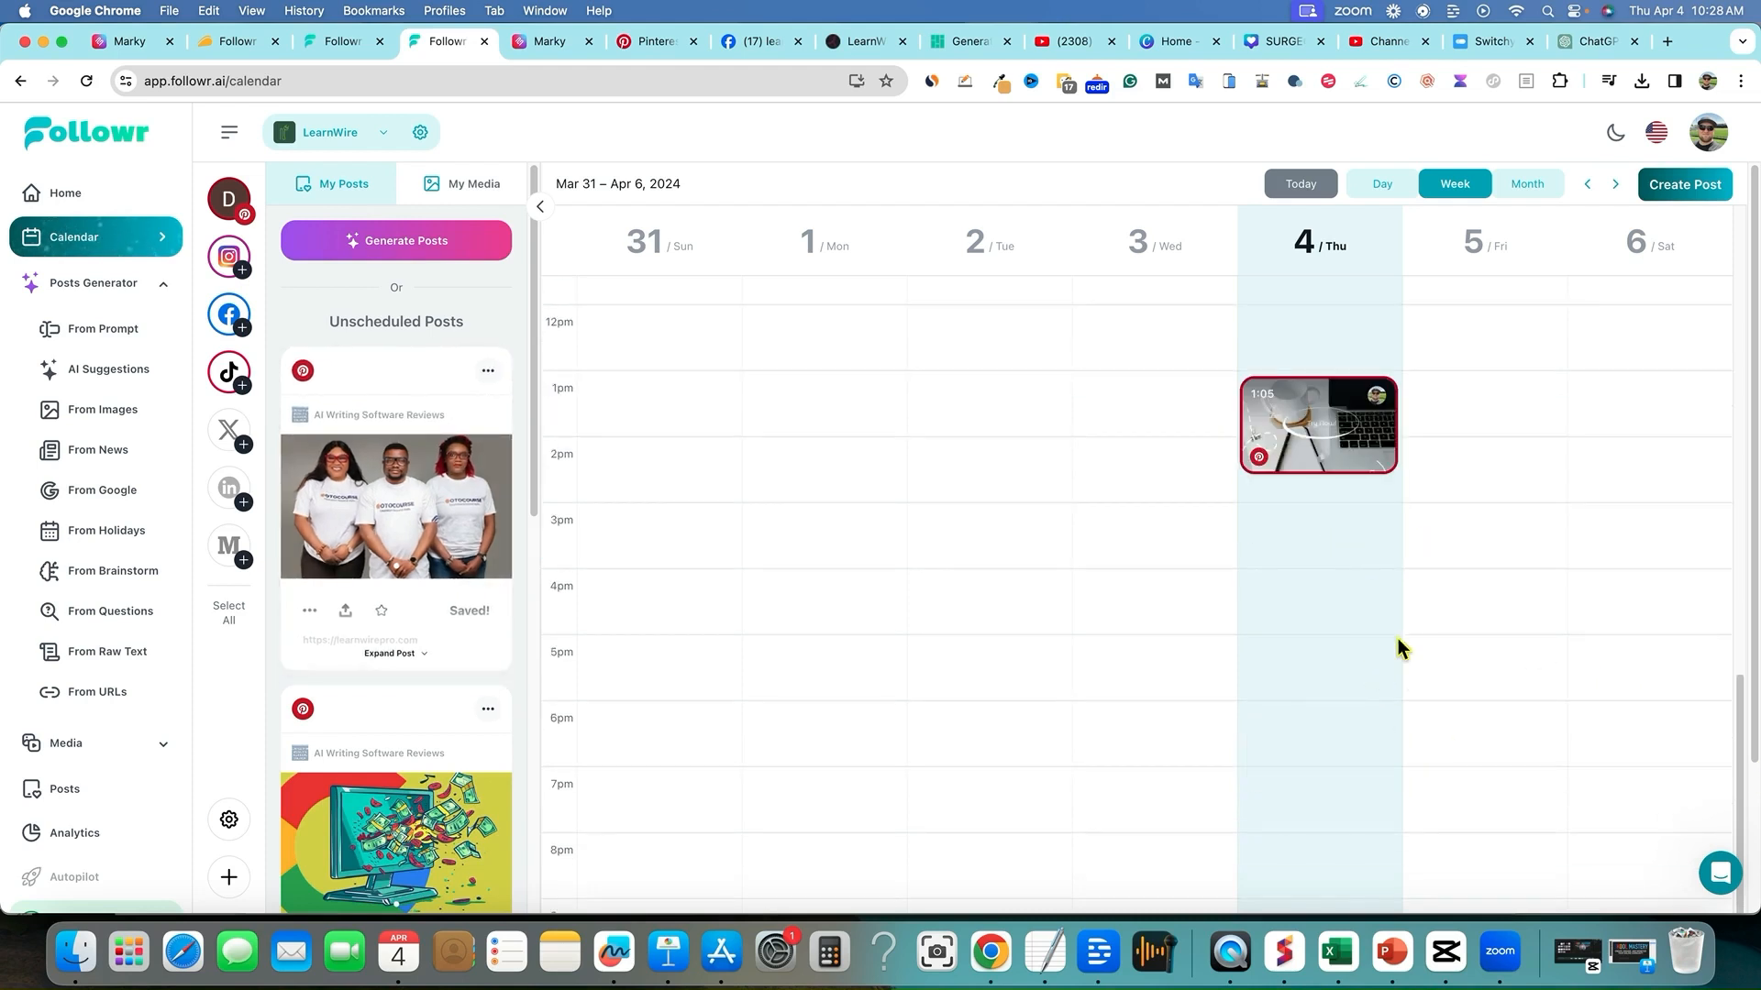
left_click(414, 653)
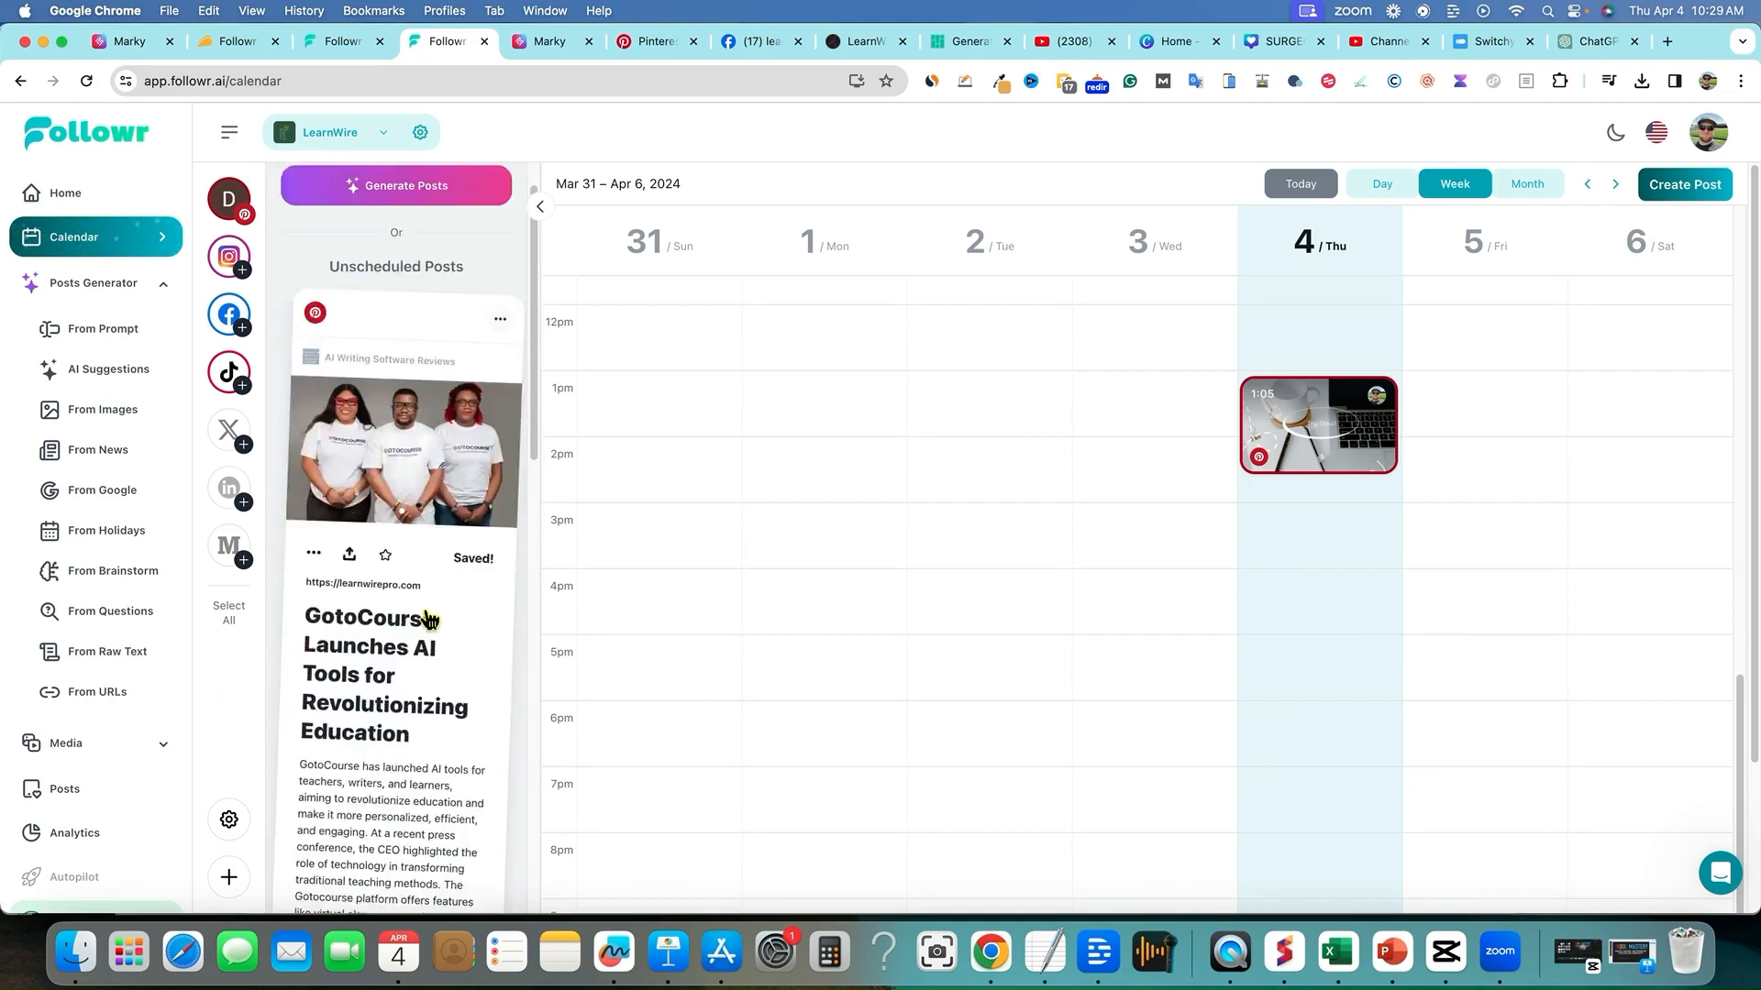
left_click(500, 376)
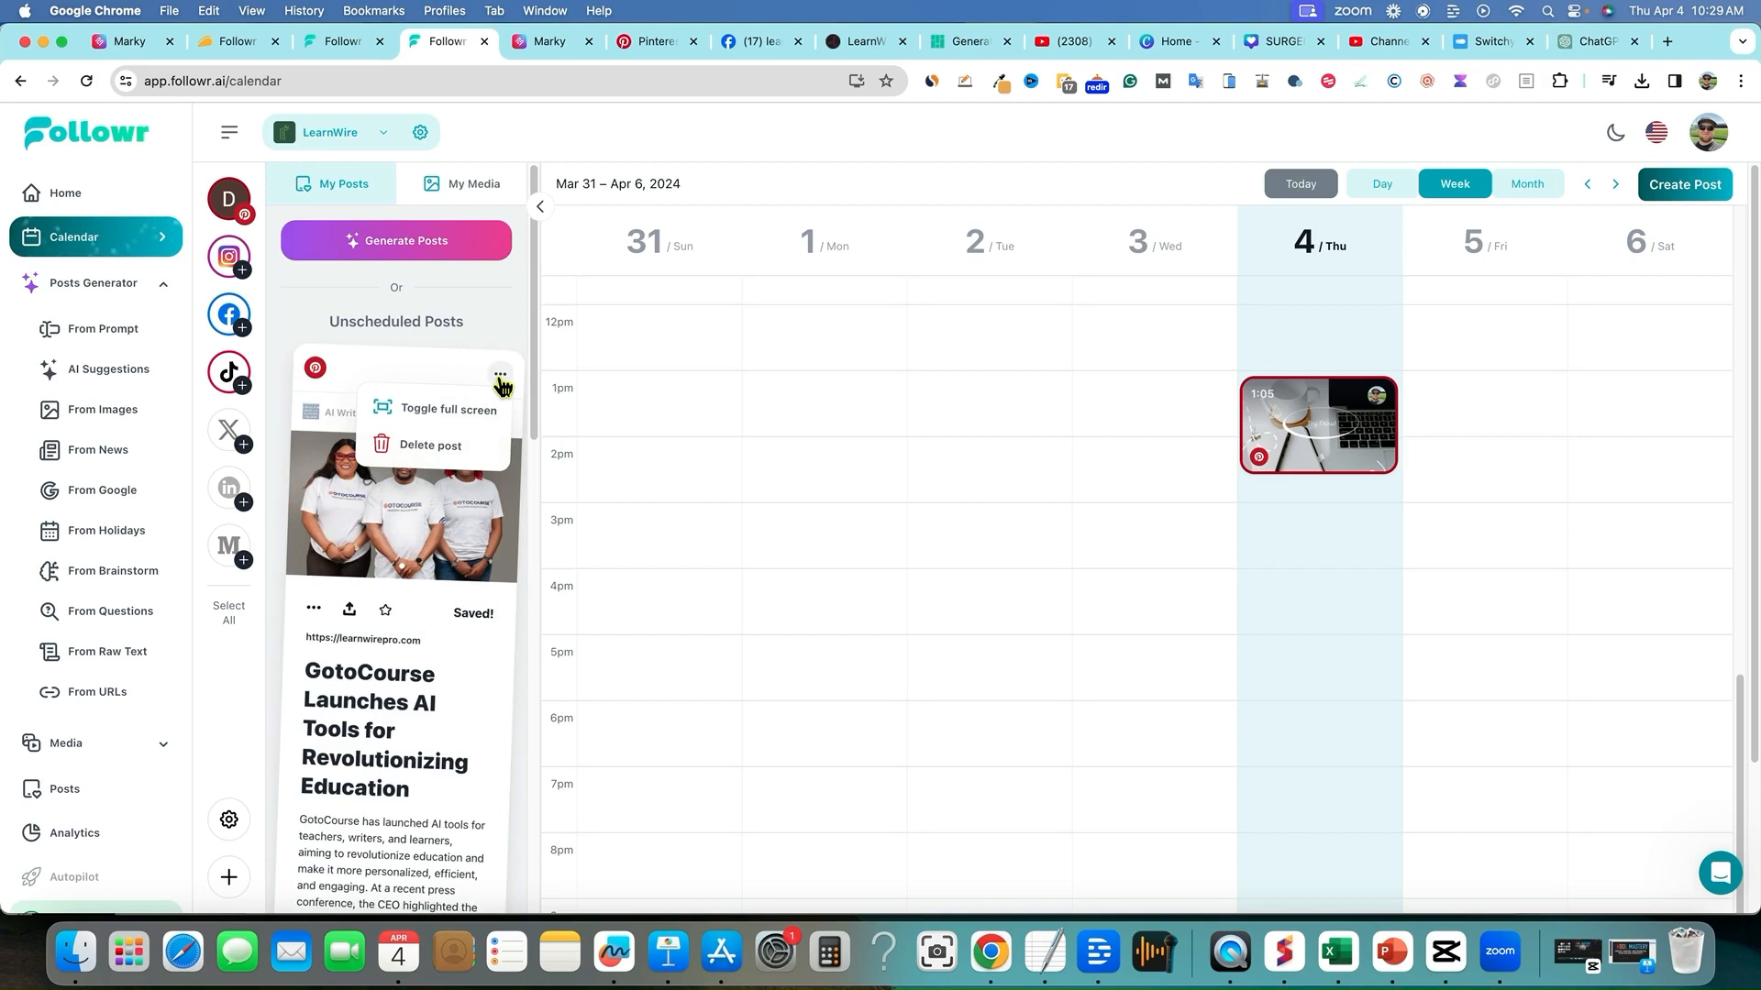
left_click(733, 498)
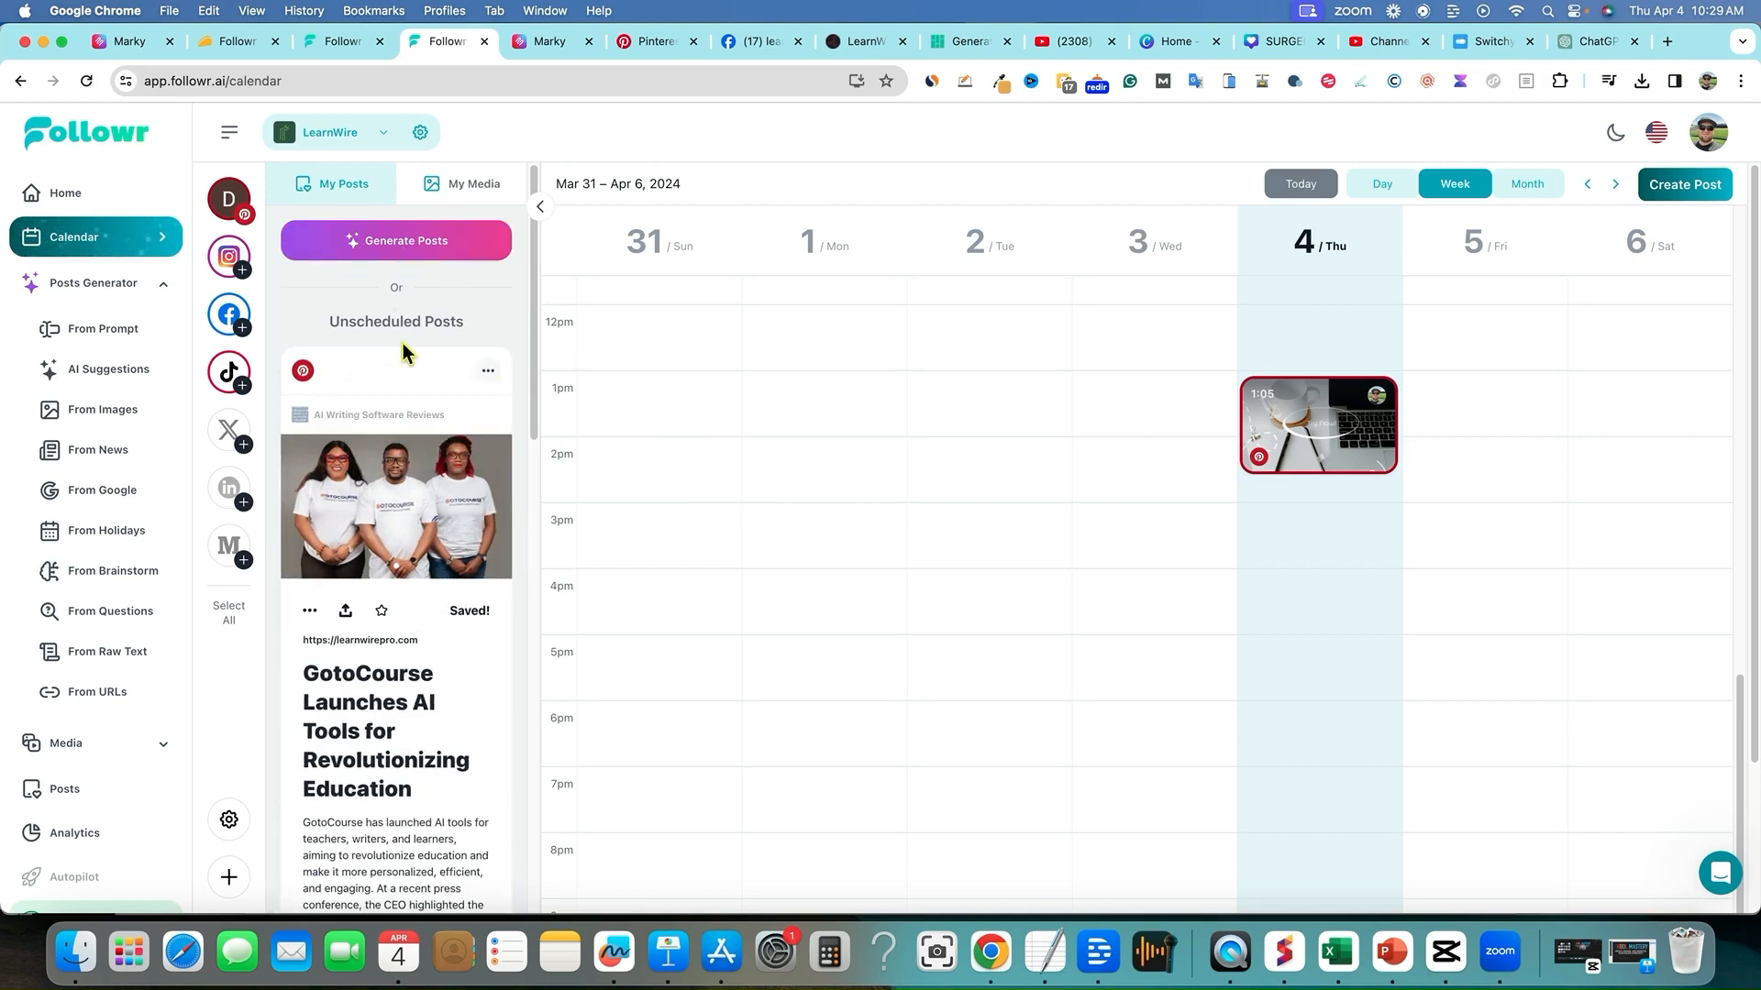
- Schedule the news posts: GotoCourse Friday about 1 pm, Google Saturday about 1 pm, GPT Store Thursday about 5 pm, web development Friday about 3:30 pm
left_click_drag(409, 416, 1514, 383)
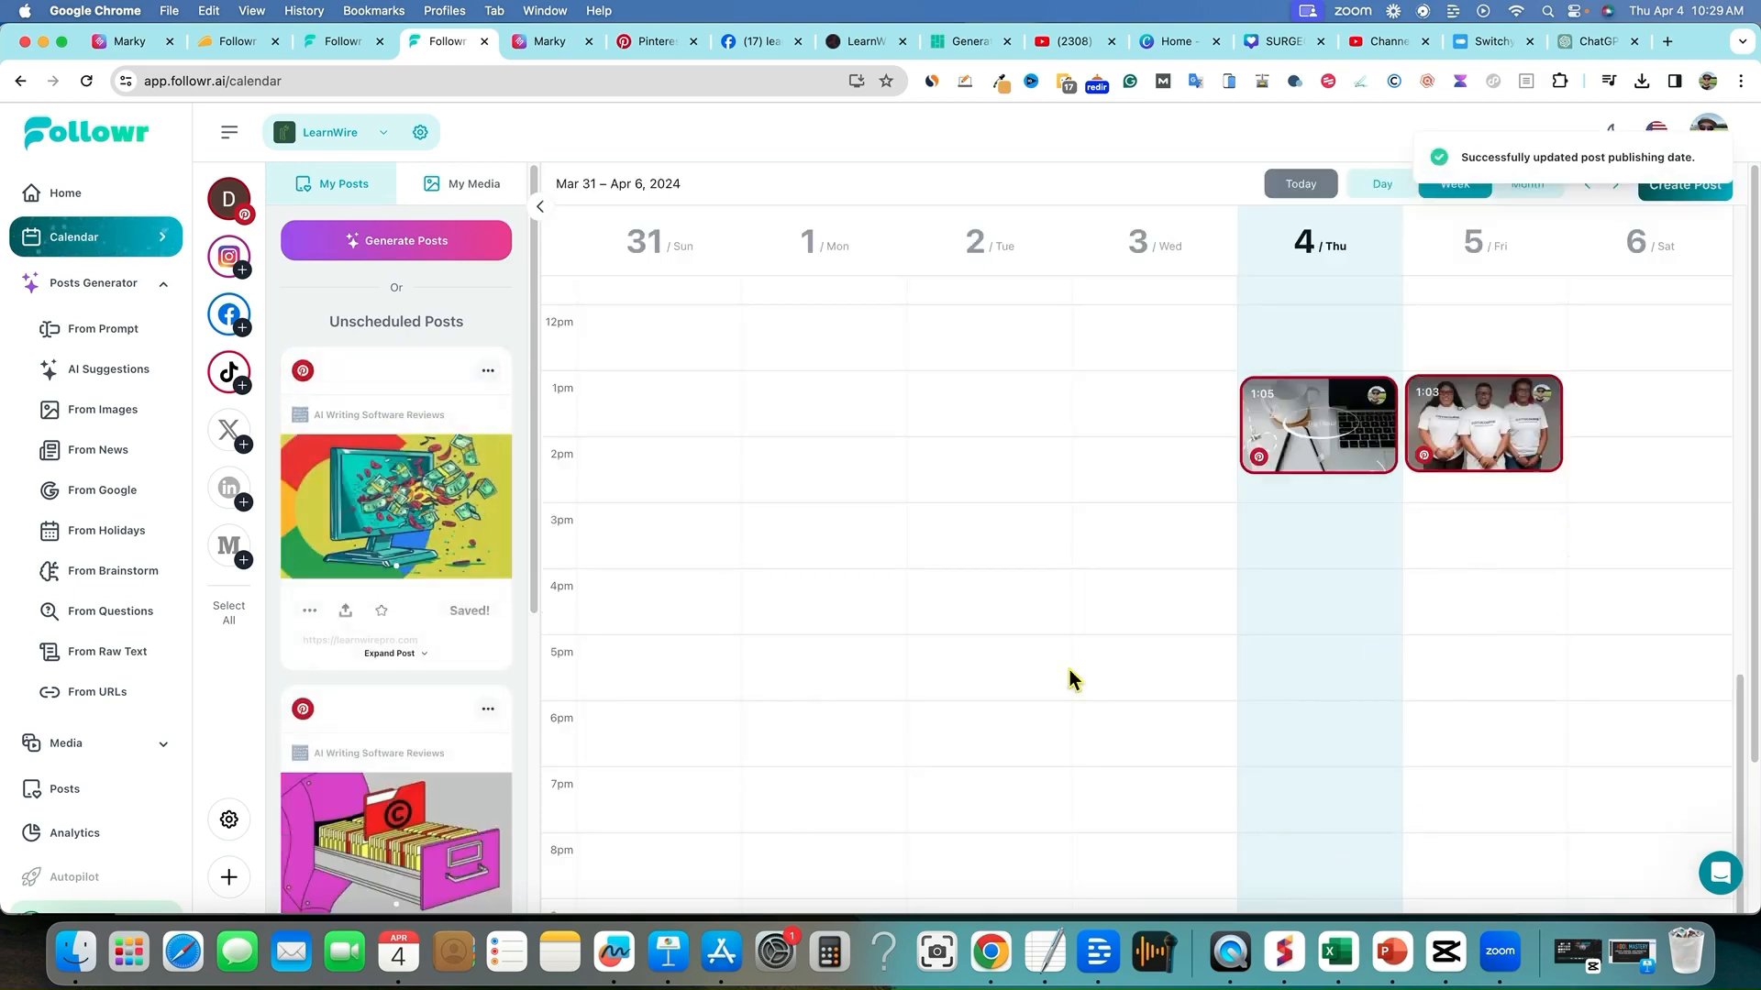
left_click_drag(408, 495, 1613, 383)
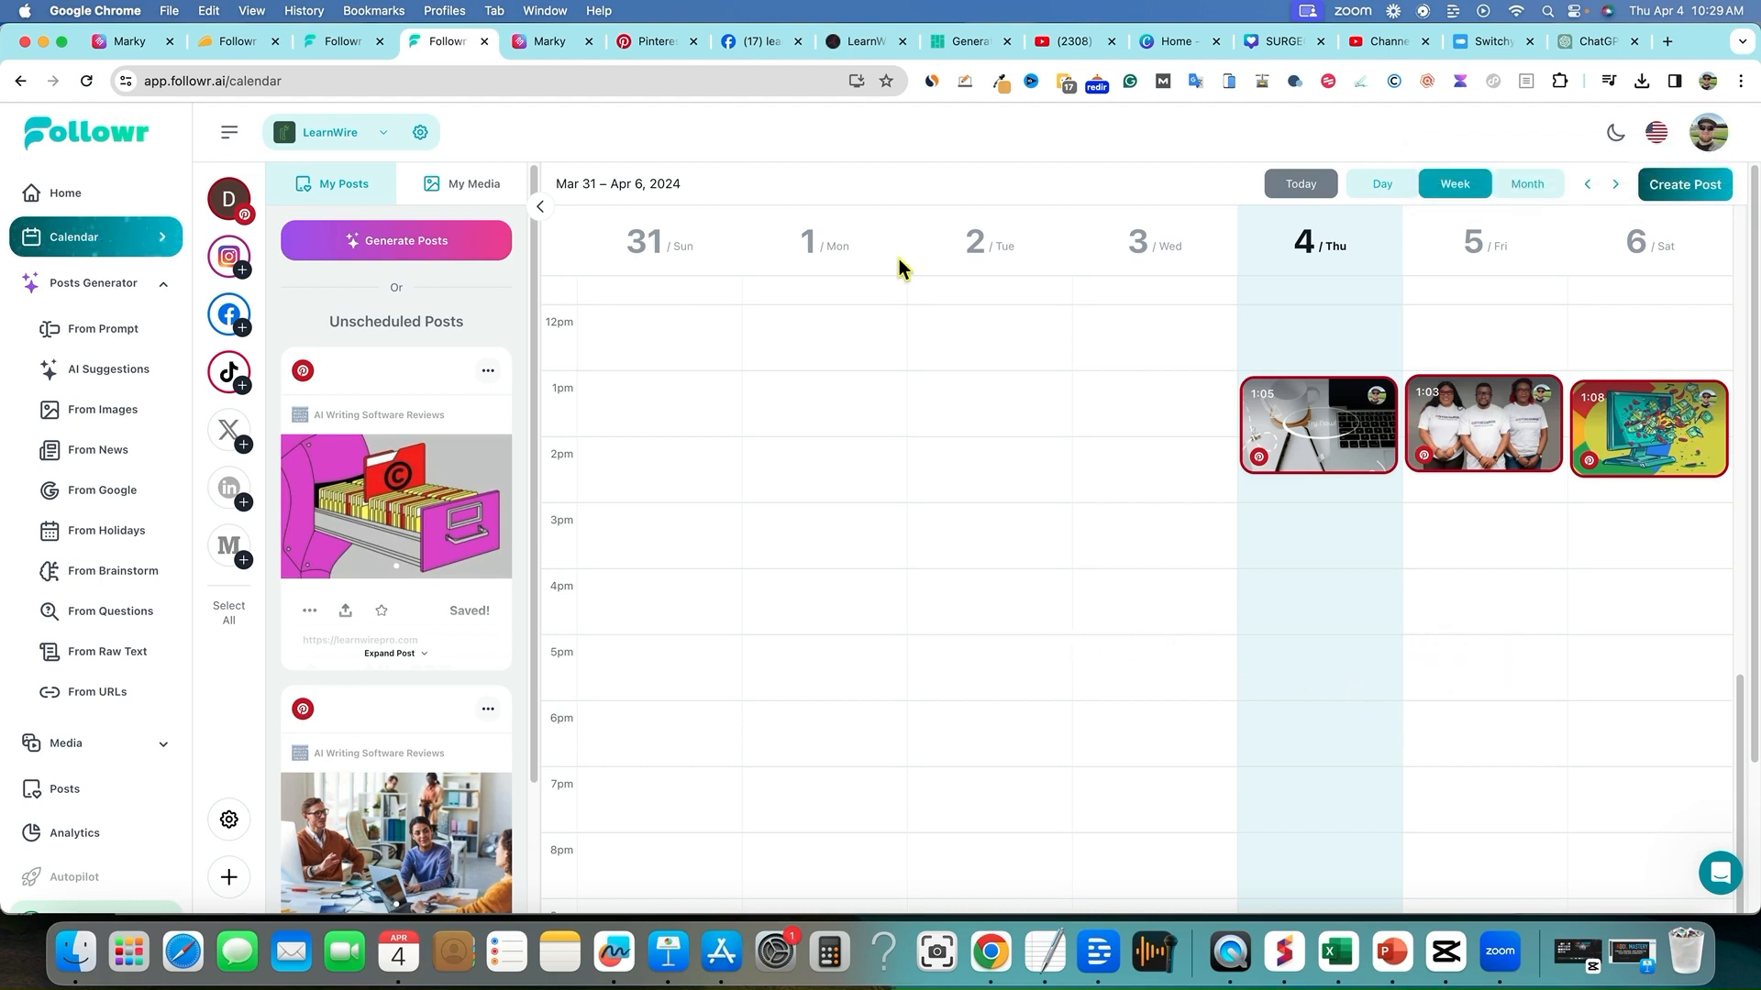
left_click_drag(395, 499, 1303, 635)
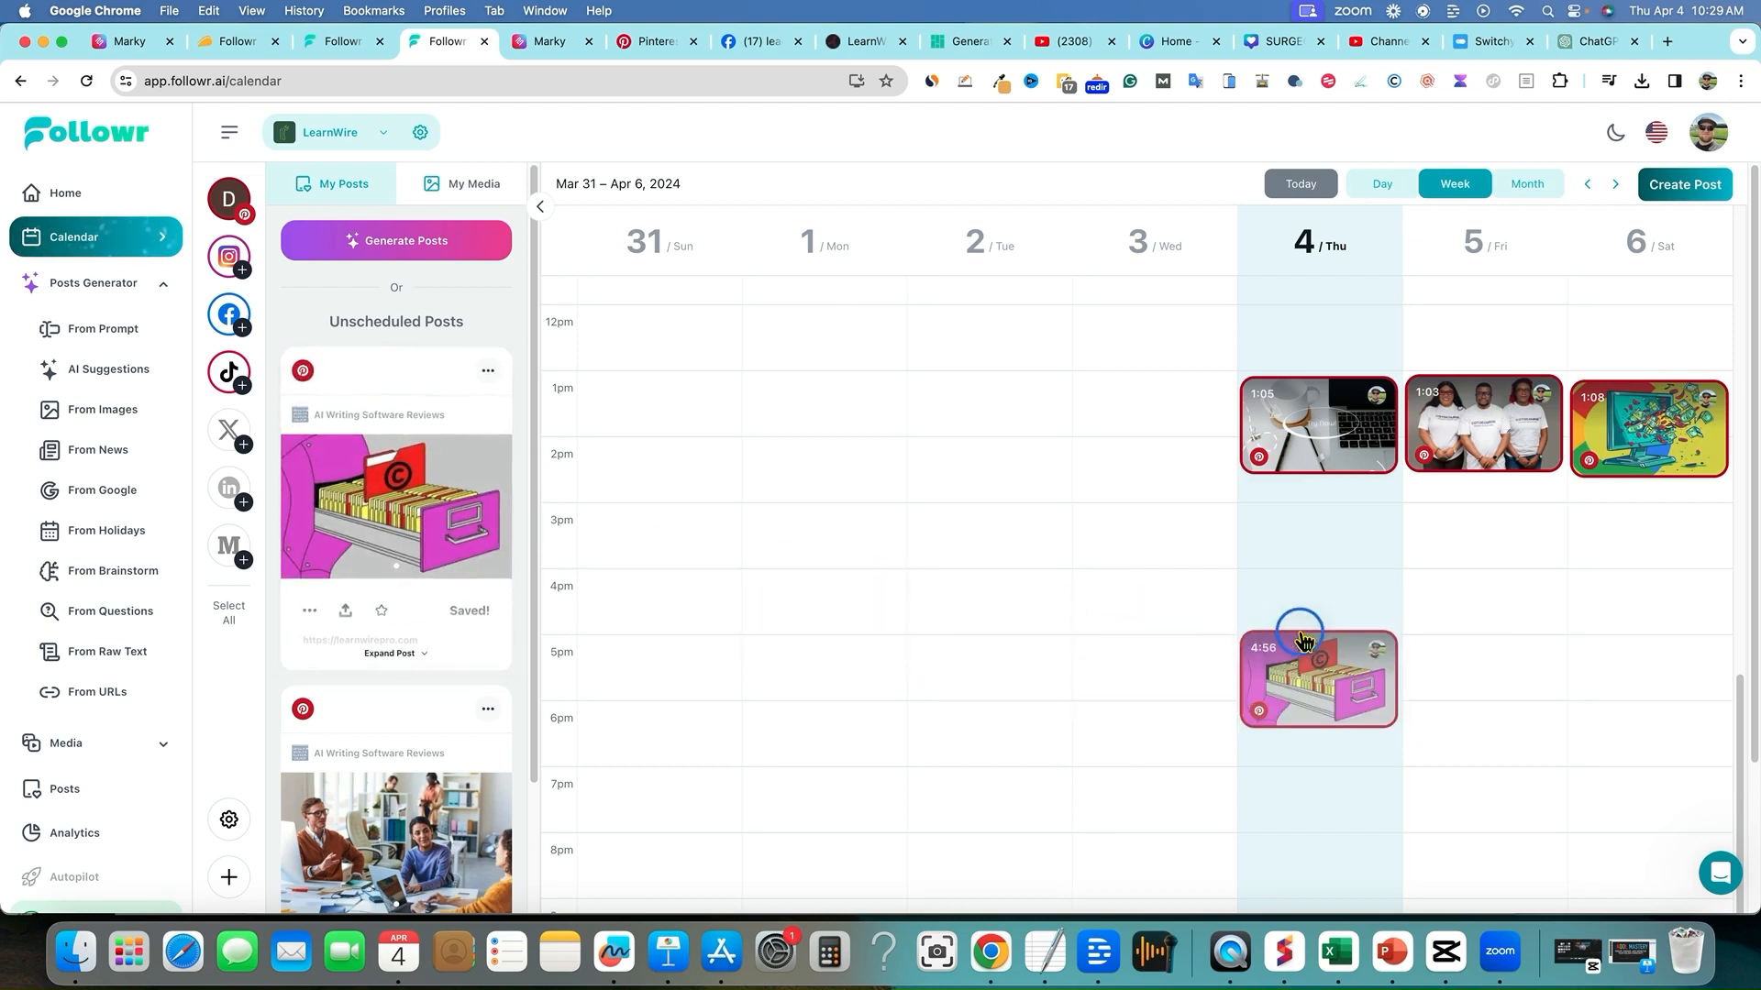
left_click_drag(403, 513, 1487, 543)
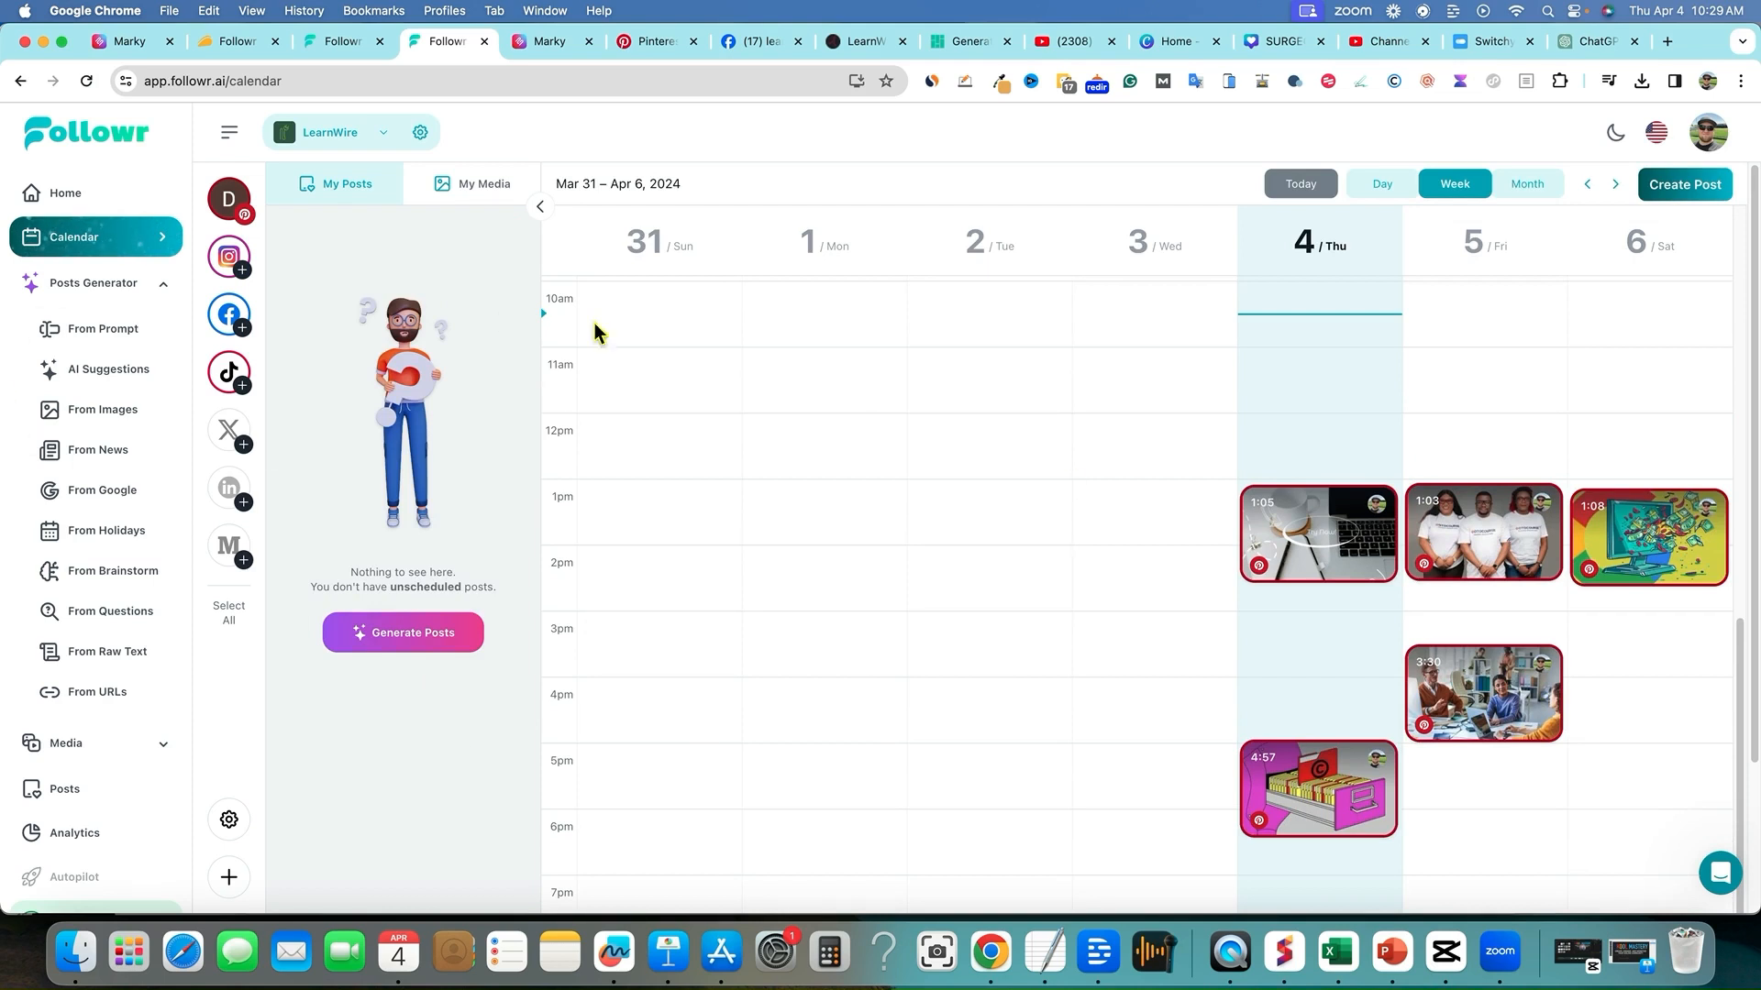
- Review the LearnWire company settings, from the logo and palette down to the topics and audiences
left_click(420, 134)
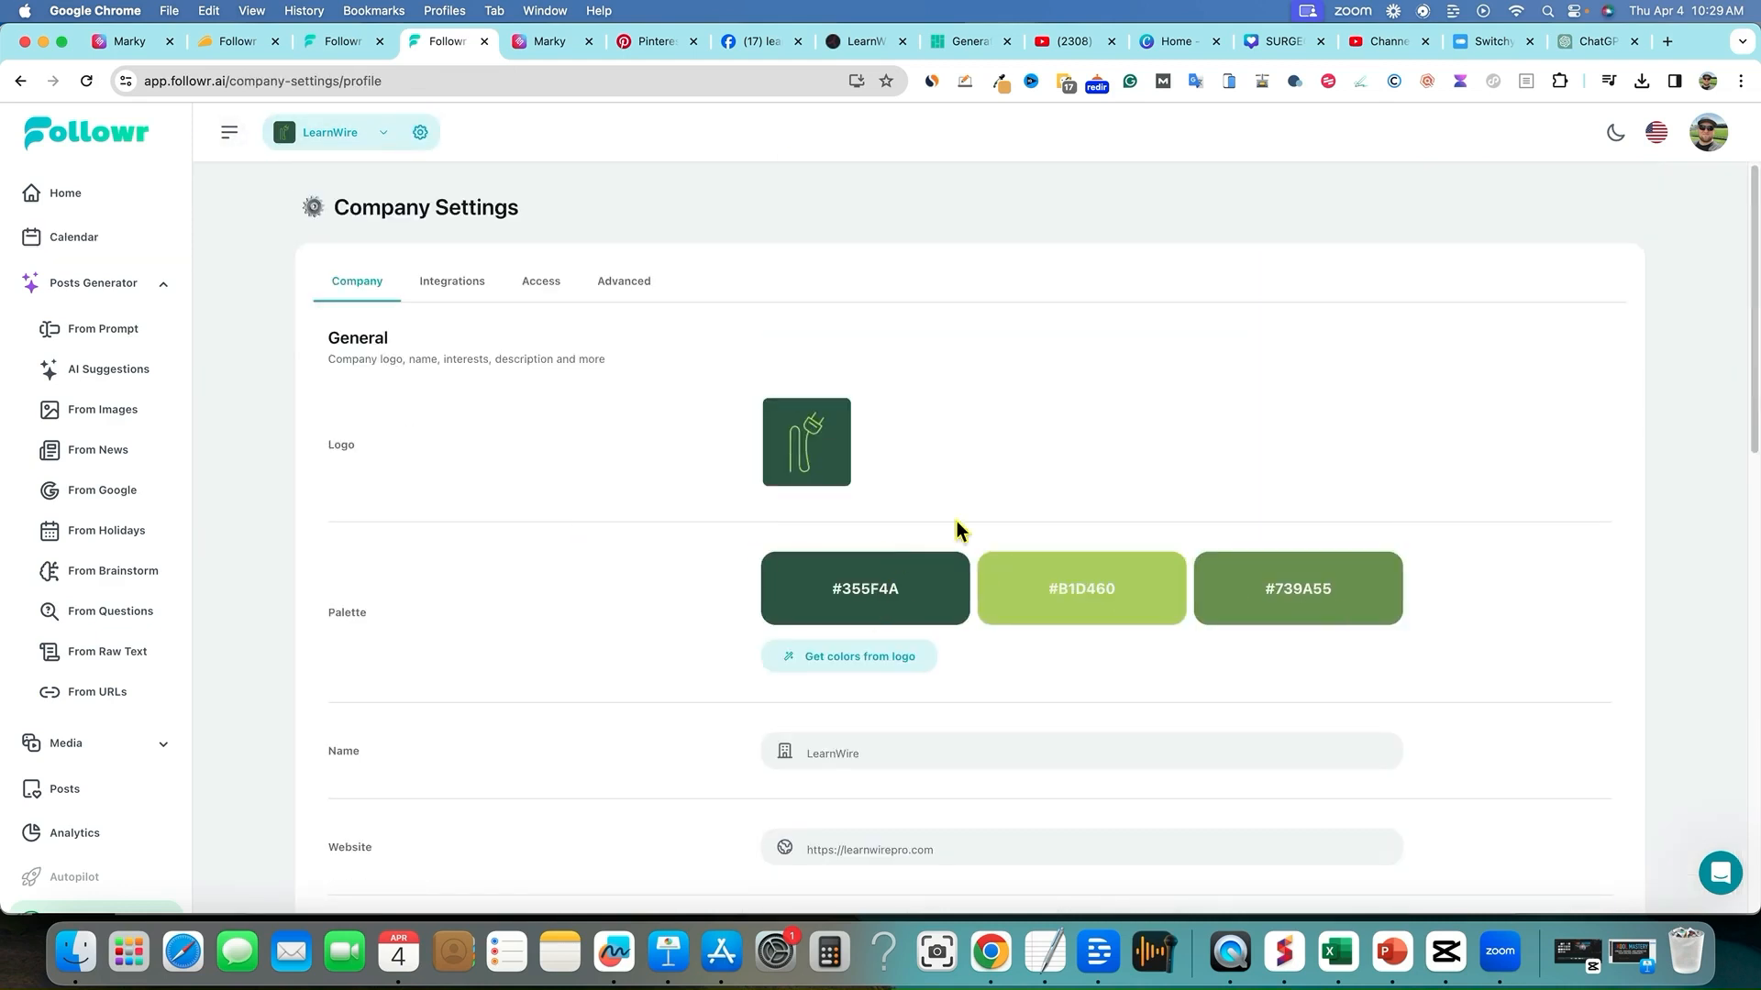
scroll(863, 703, "down", 15)
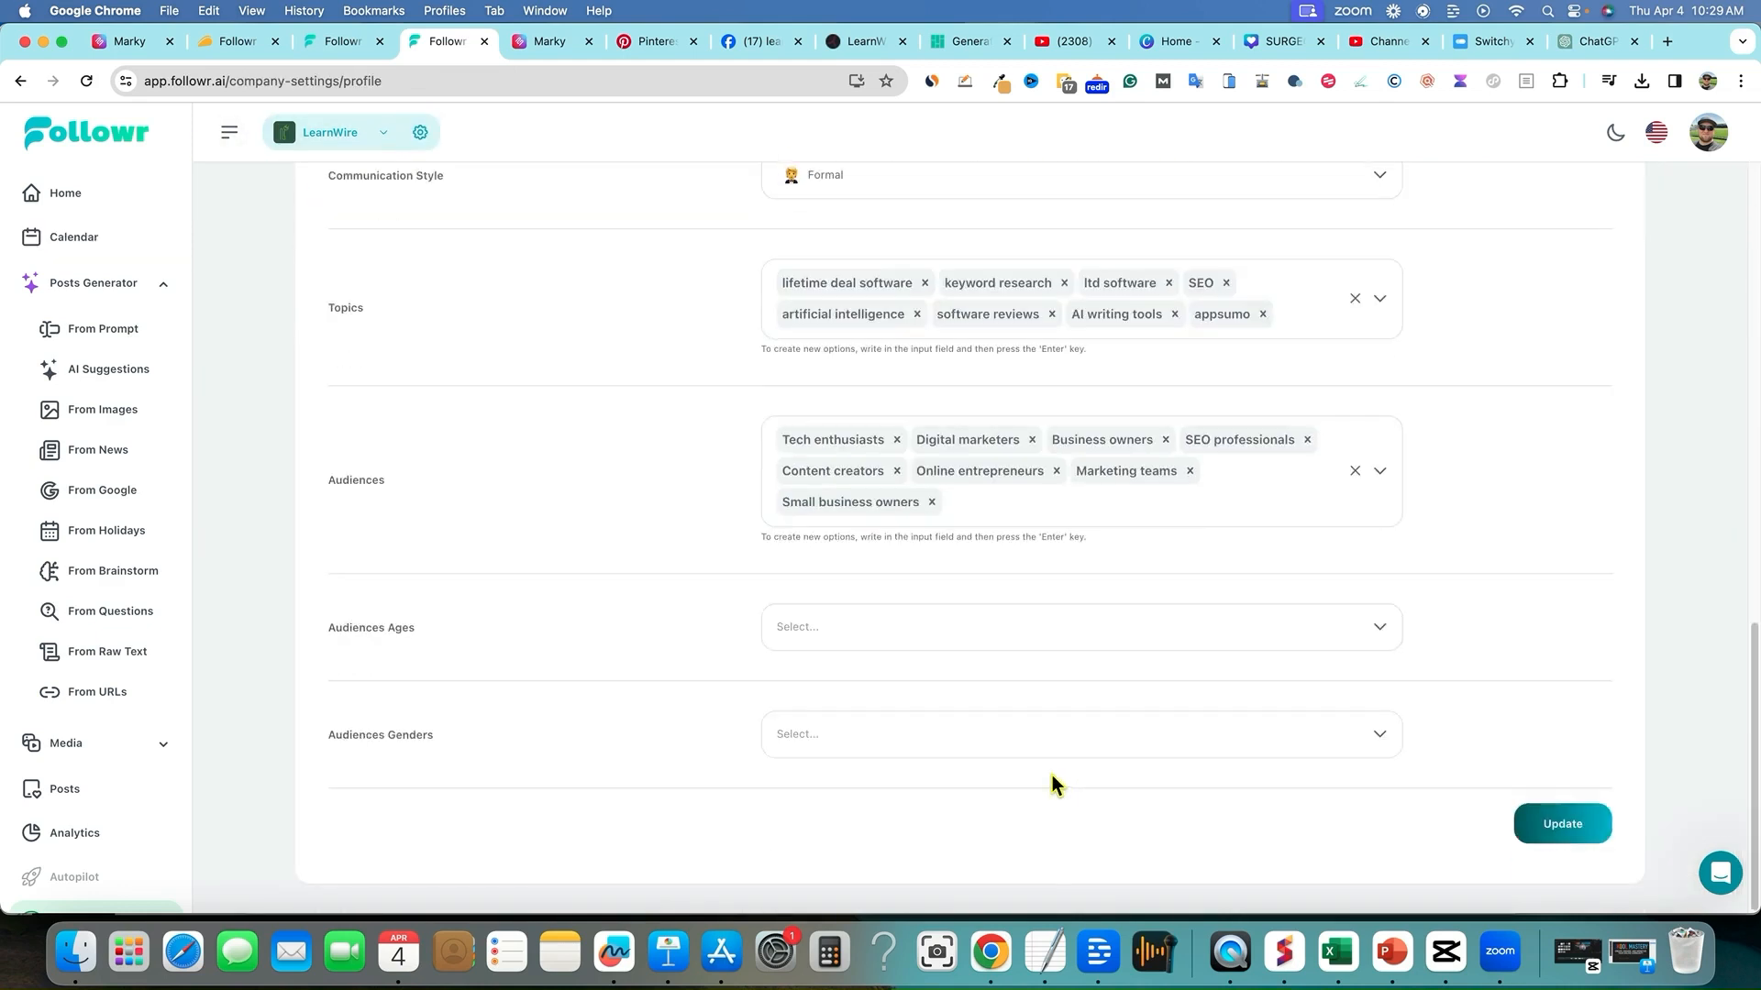
scroll(1053, 774, "up", 15)
- Start creating a post from a URL and set the post type to Pinterest post
left_click(101, 697)
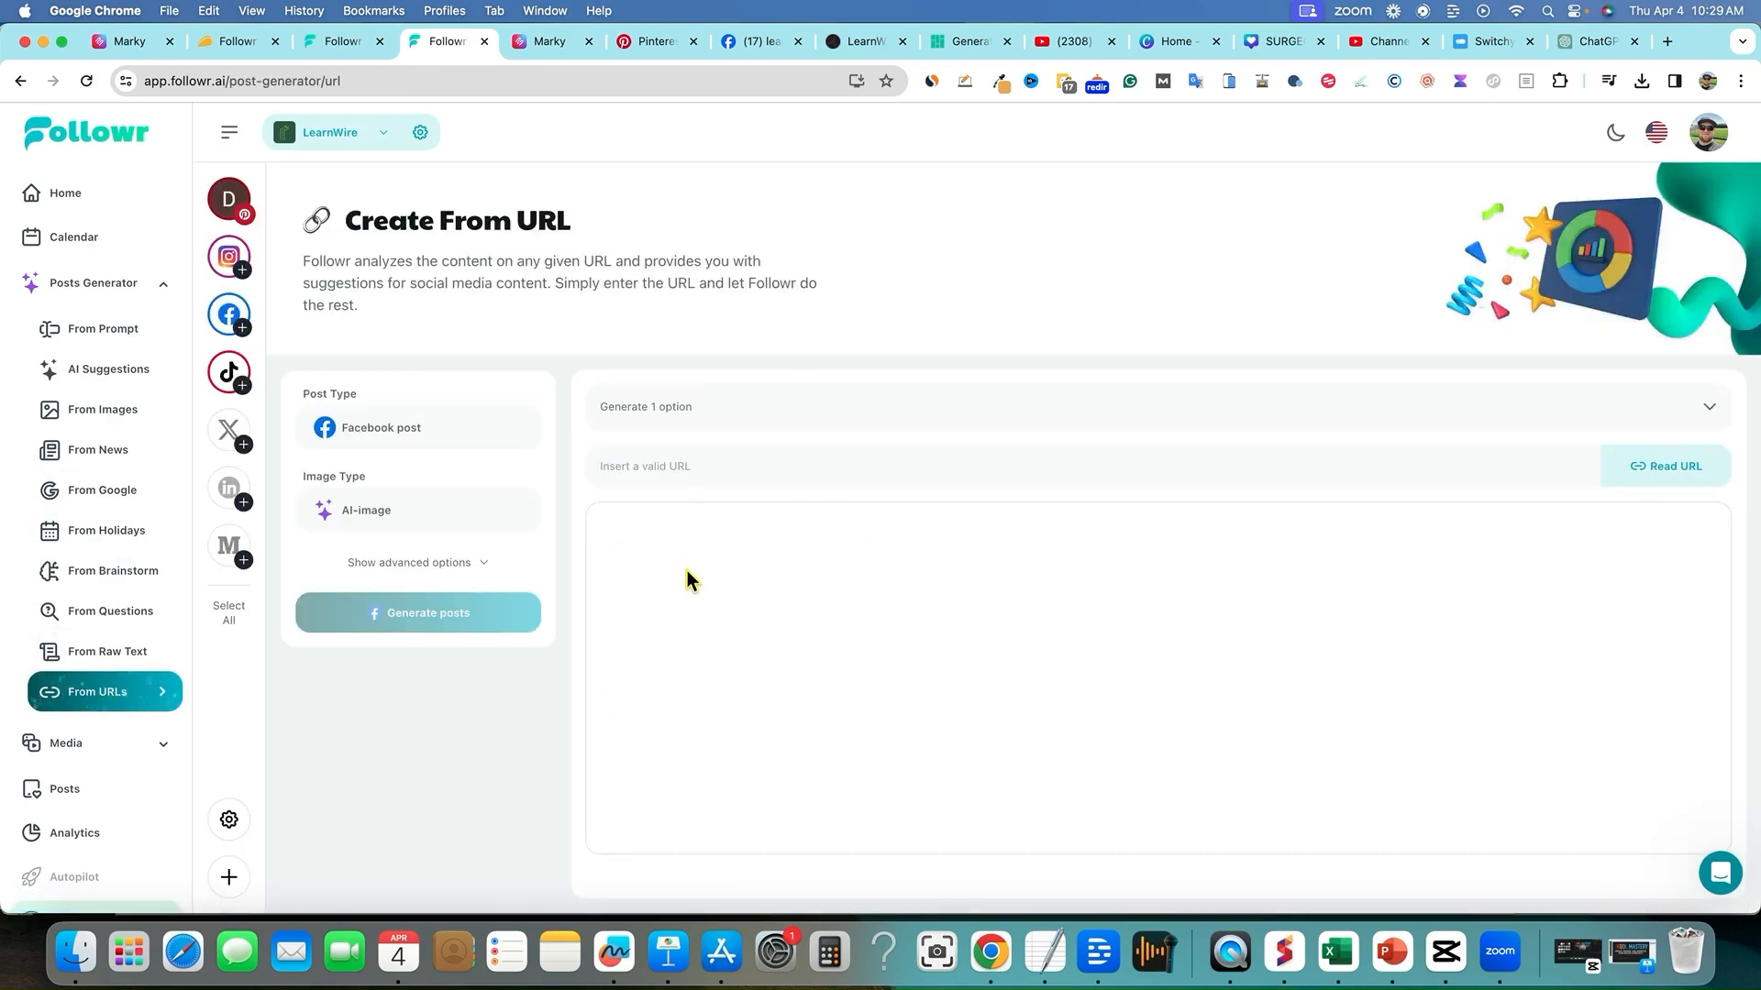
left_click(392, 431)
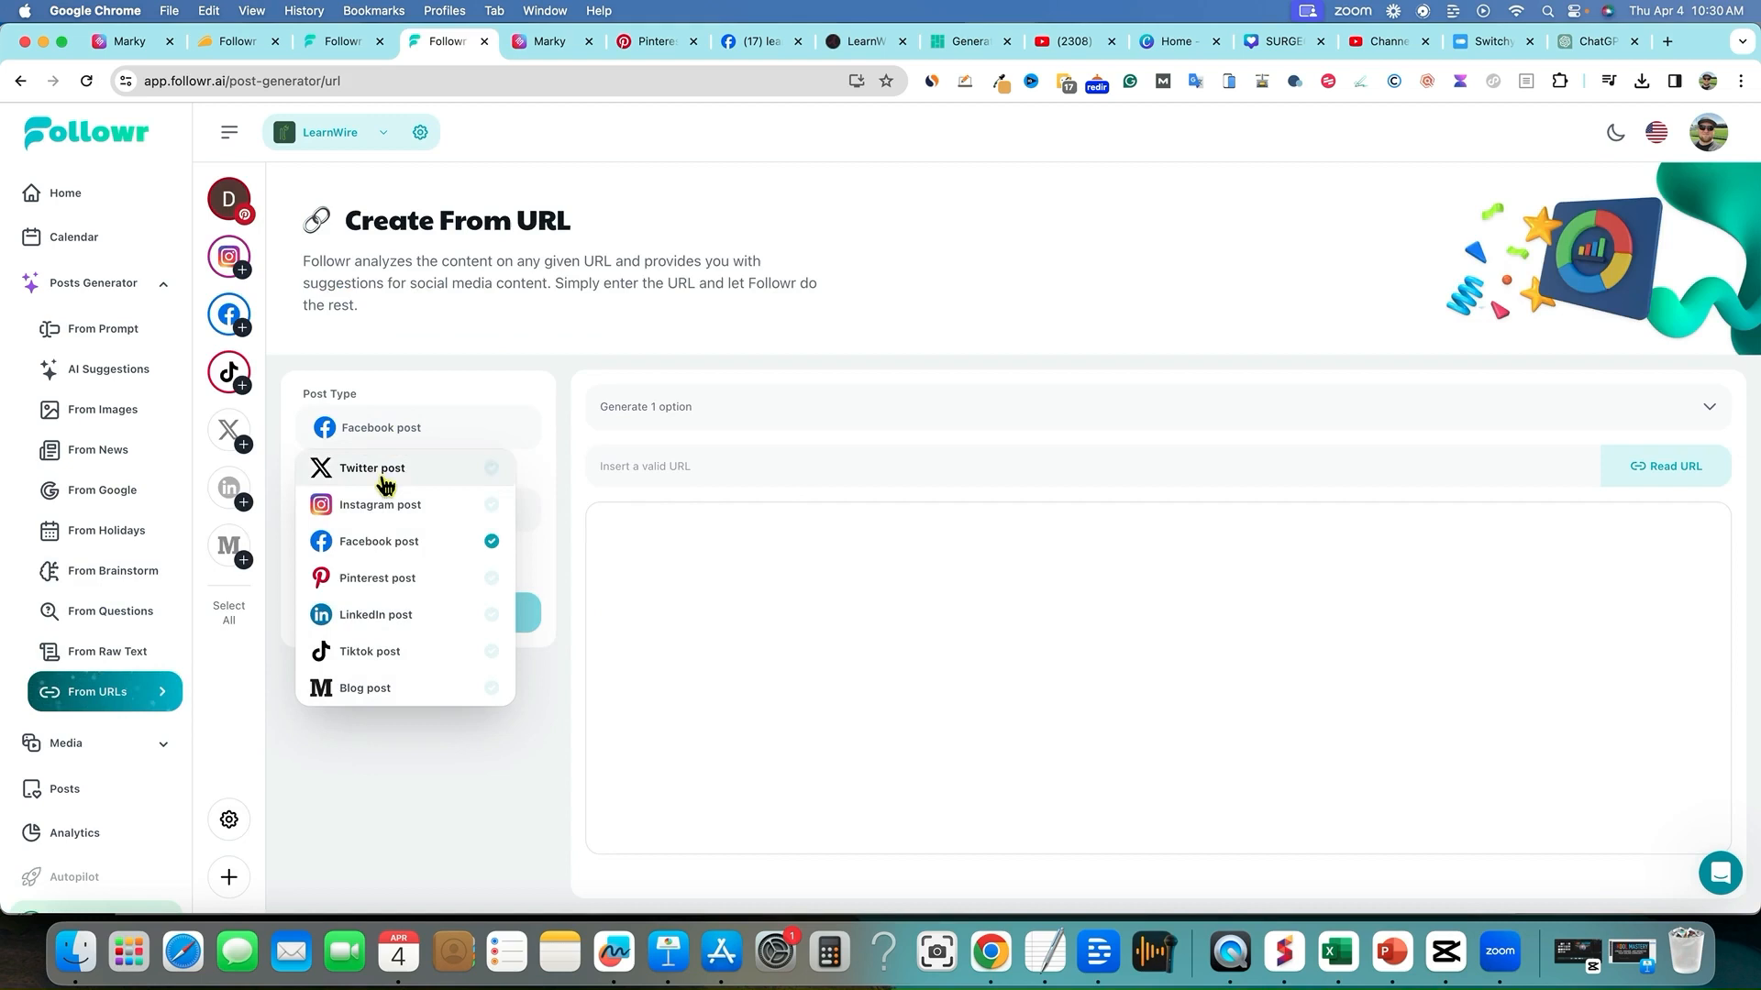
left_click(385, 580)
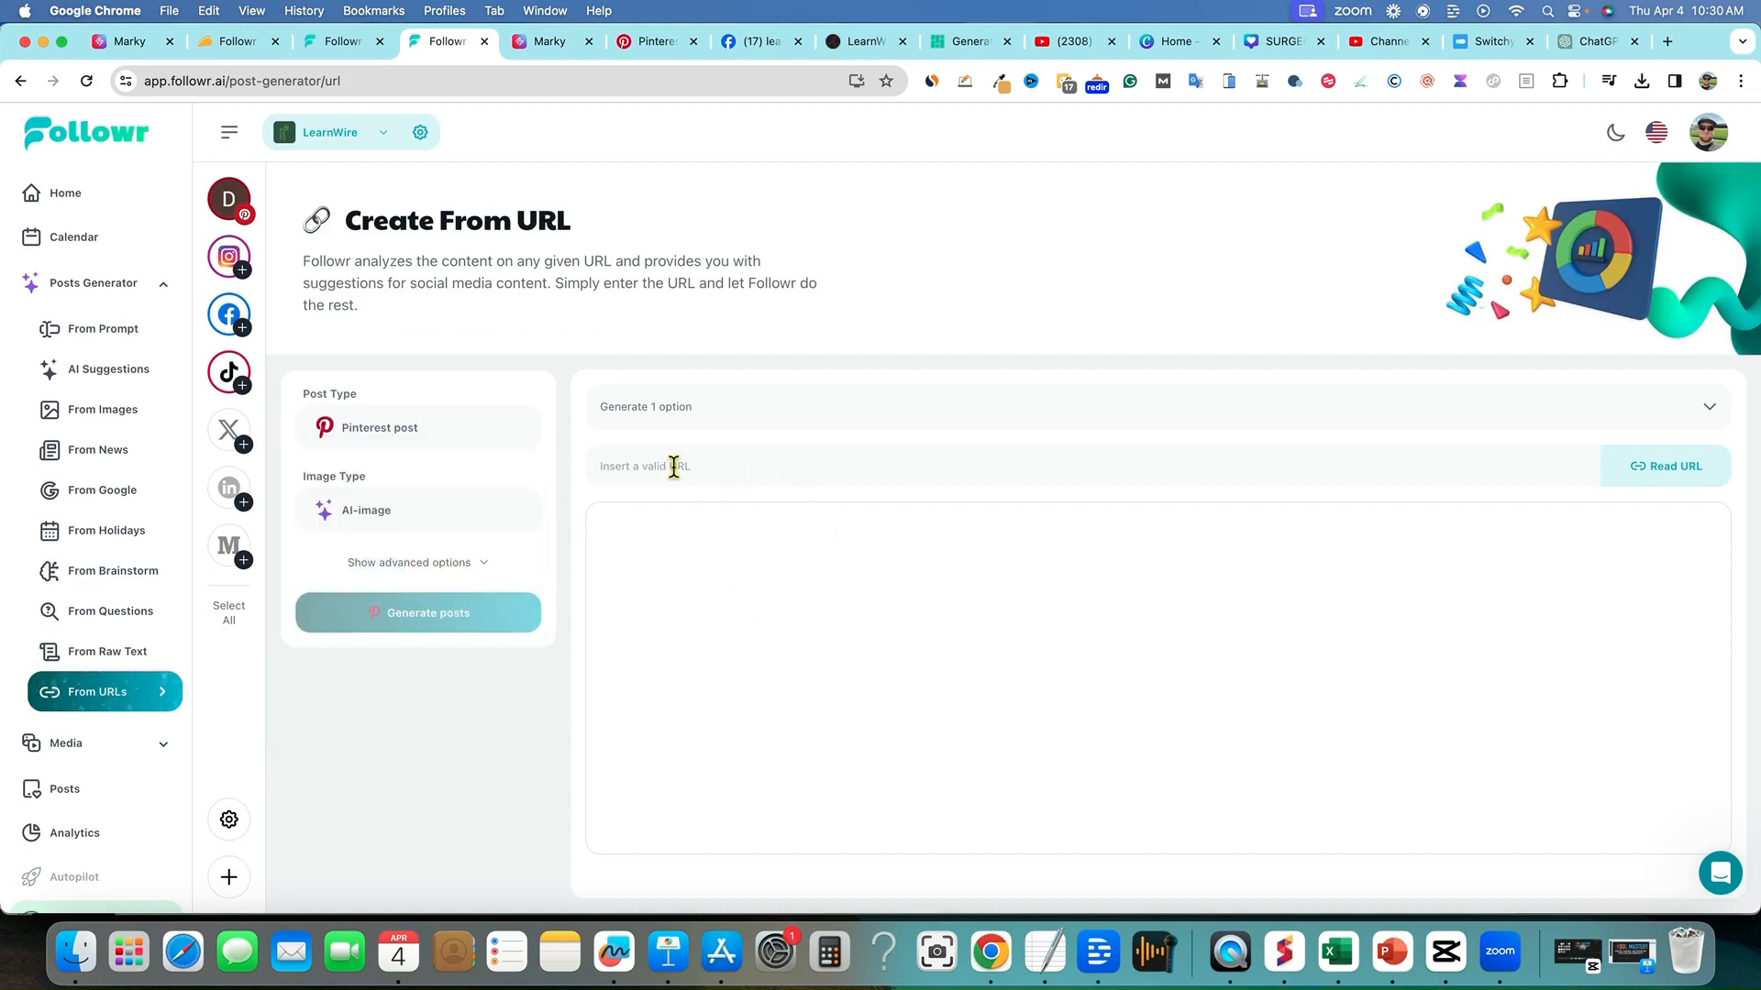
left_click(853, 46)
left_click(514, 582)
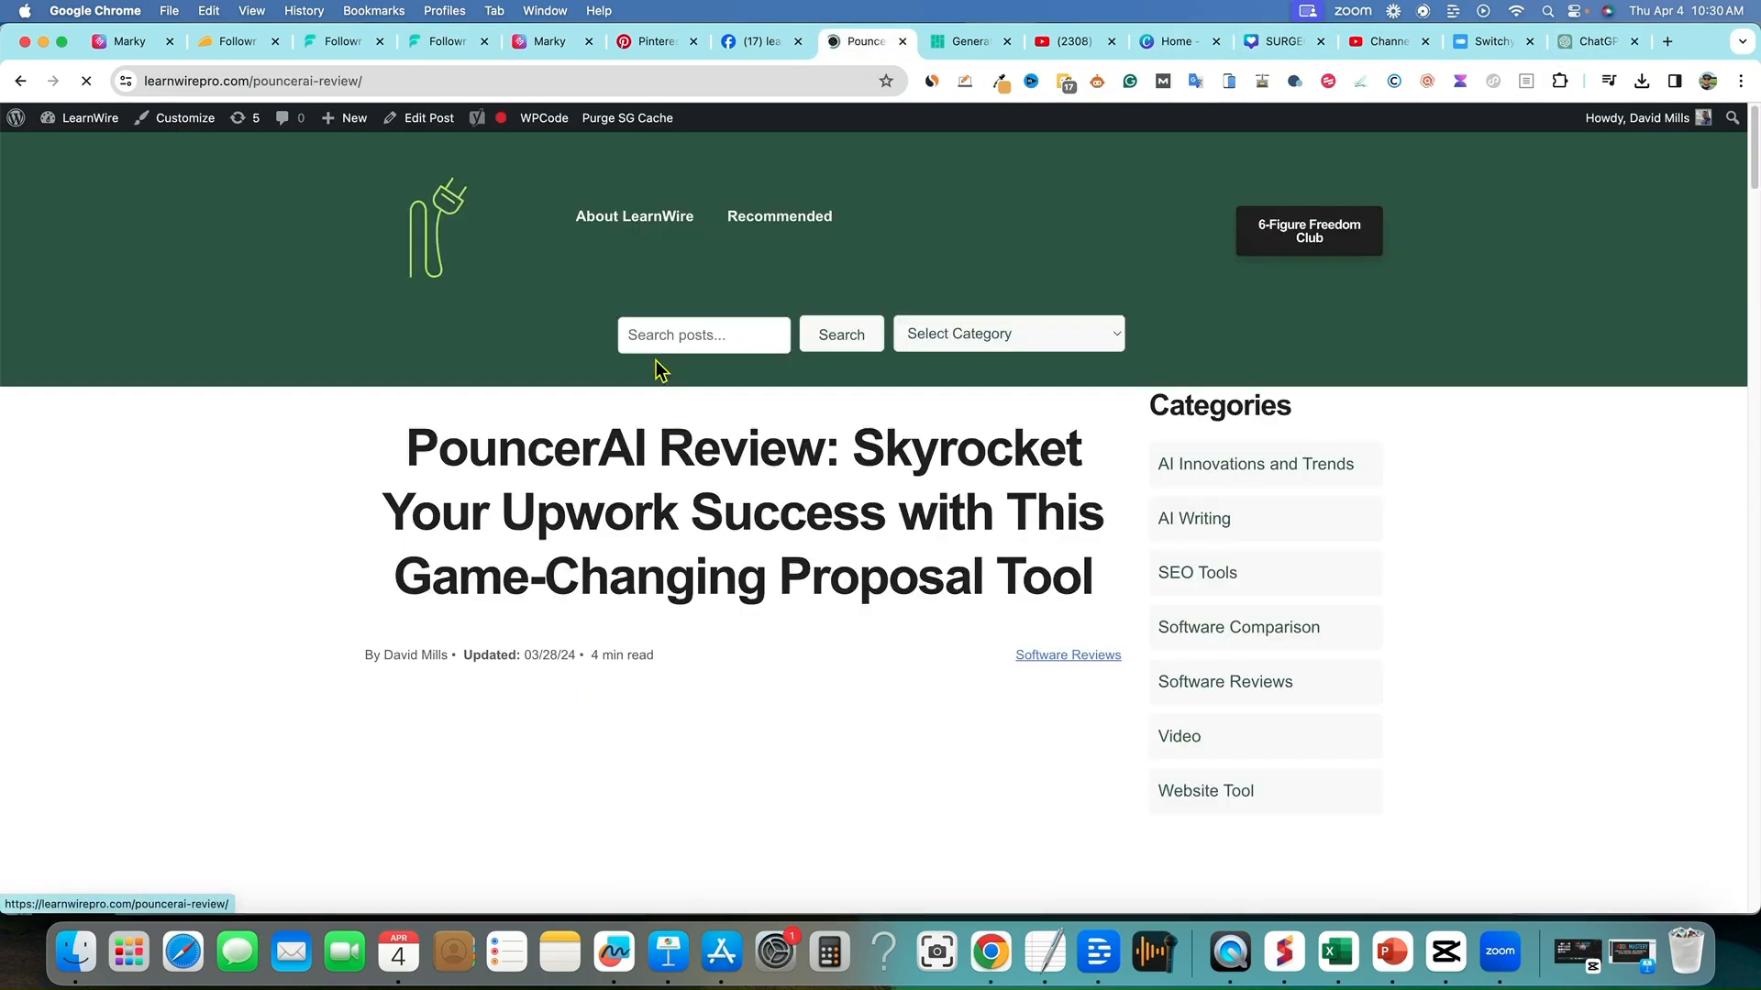
left_click(464, 81)
key("super+c")
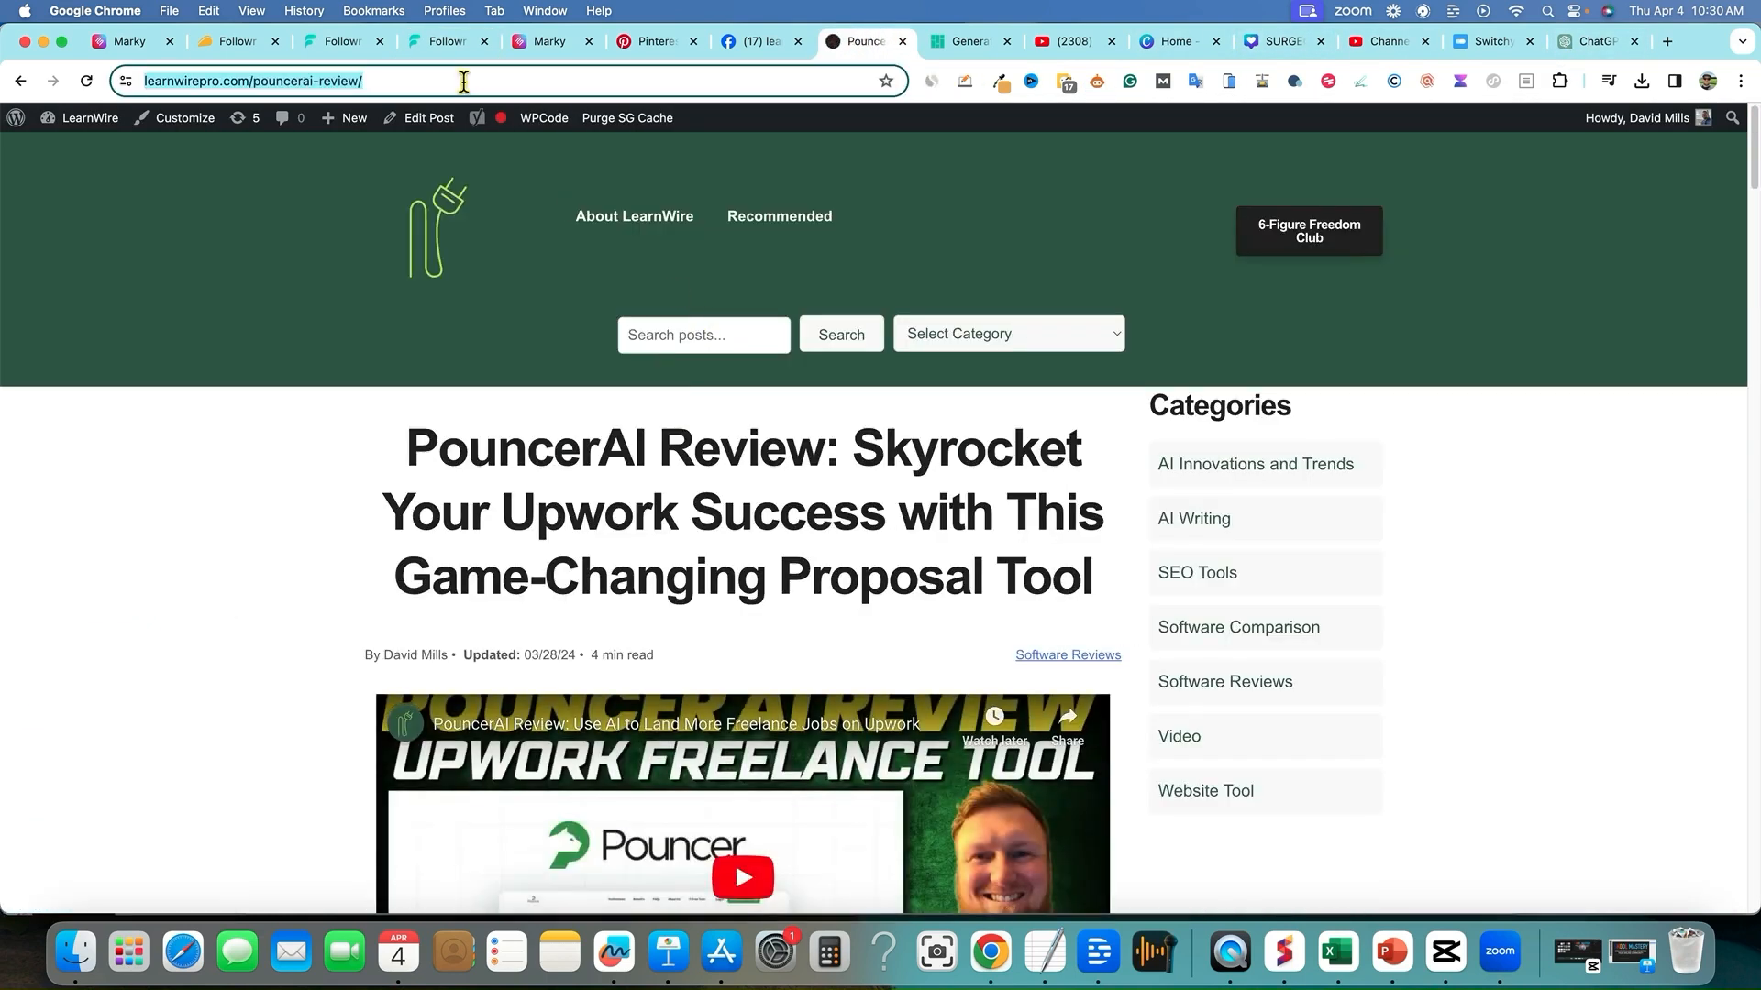
left_click(451, 45)
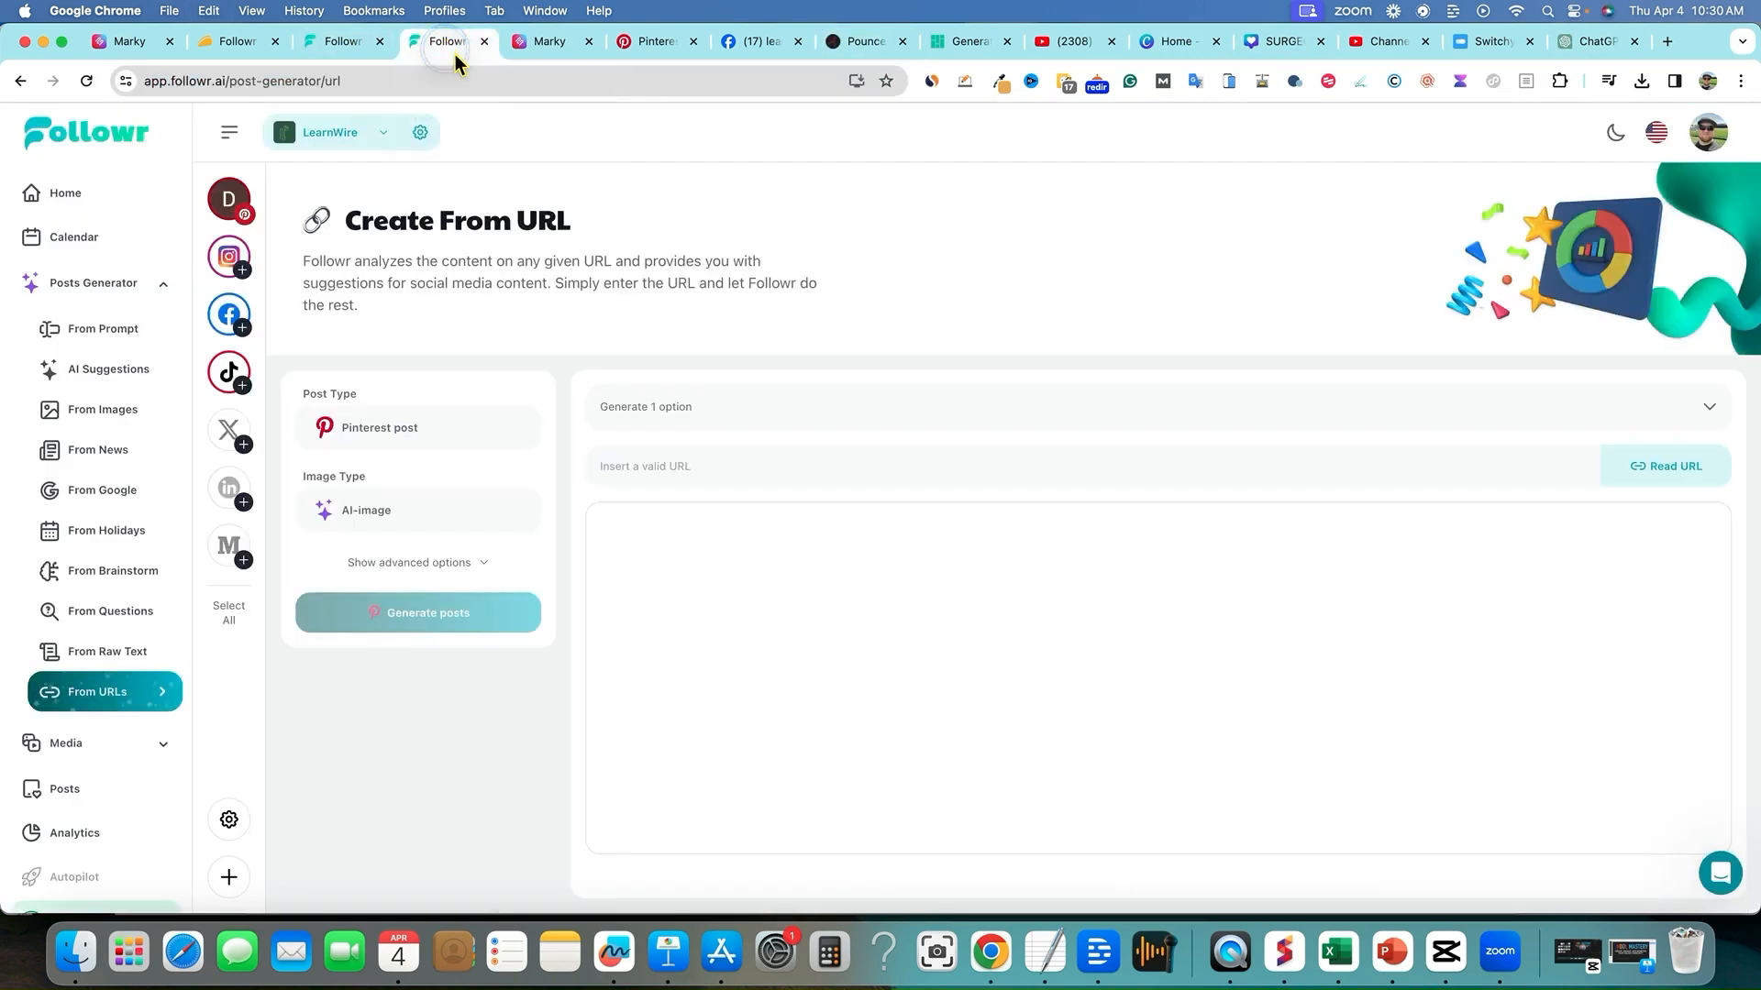
left_click(674, 459)
key("super+v")
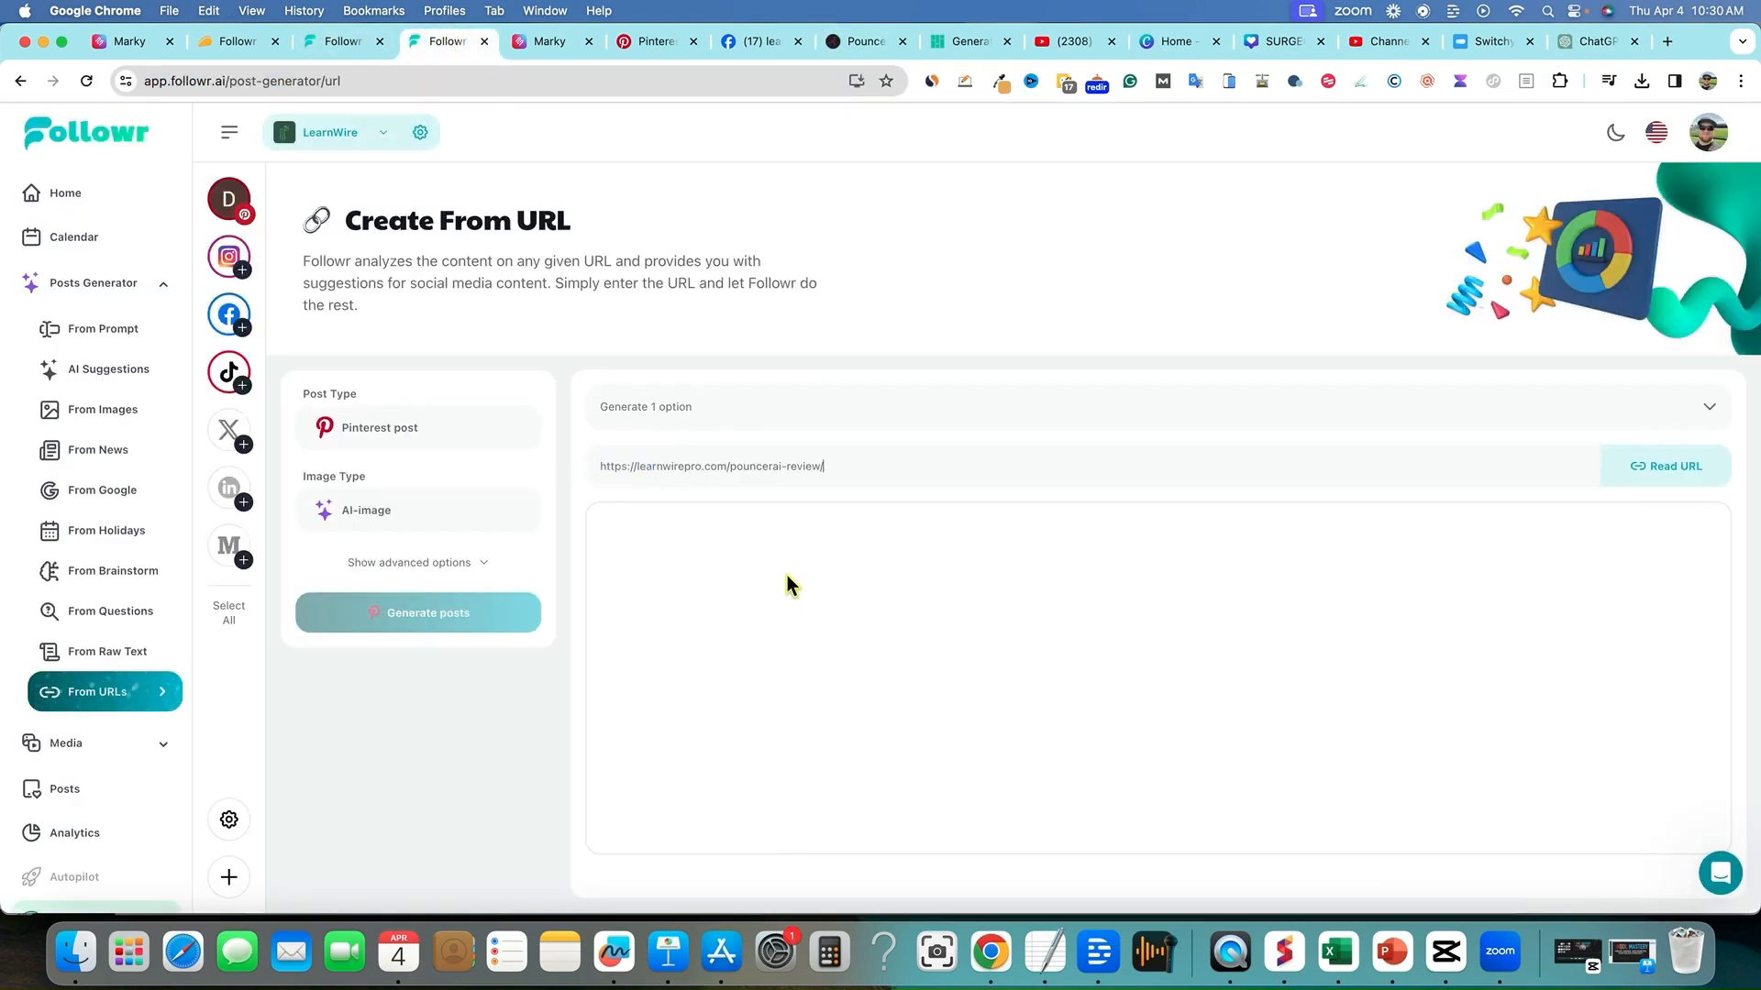
left_click(1642, 479)
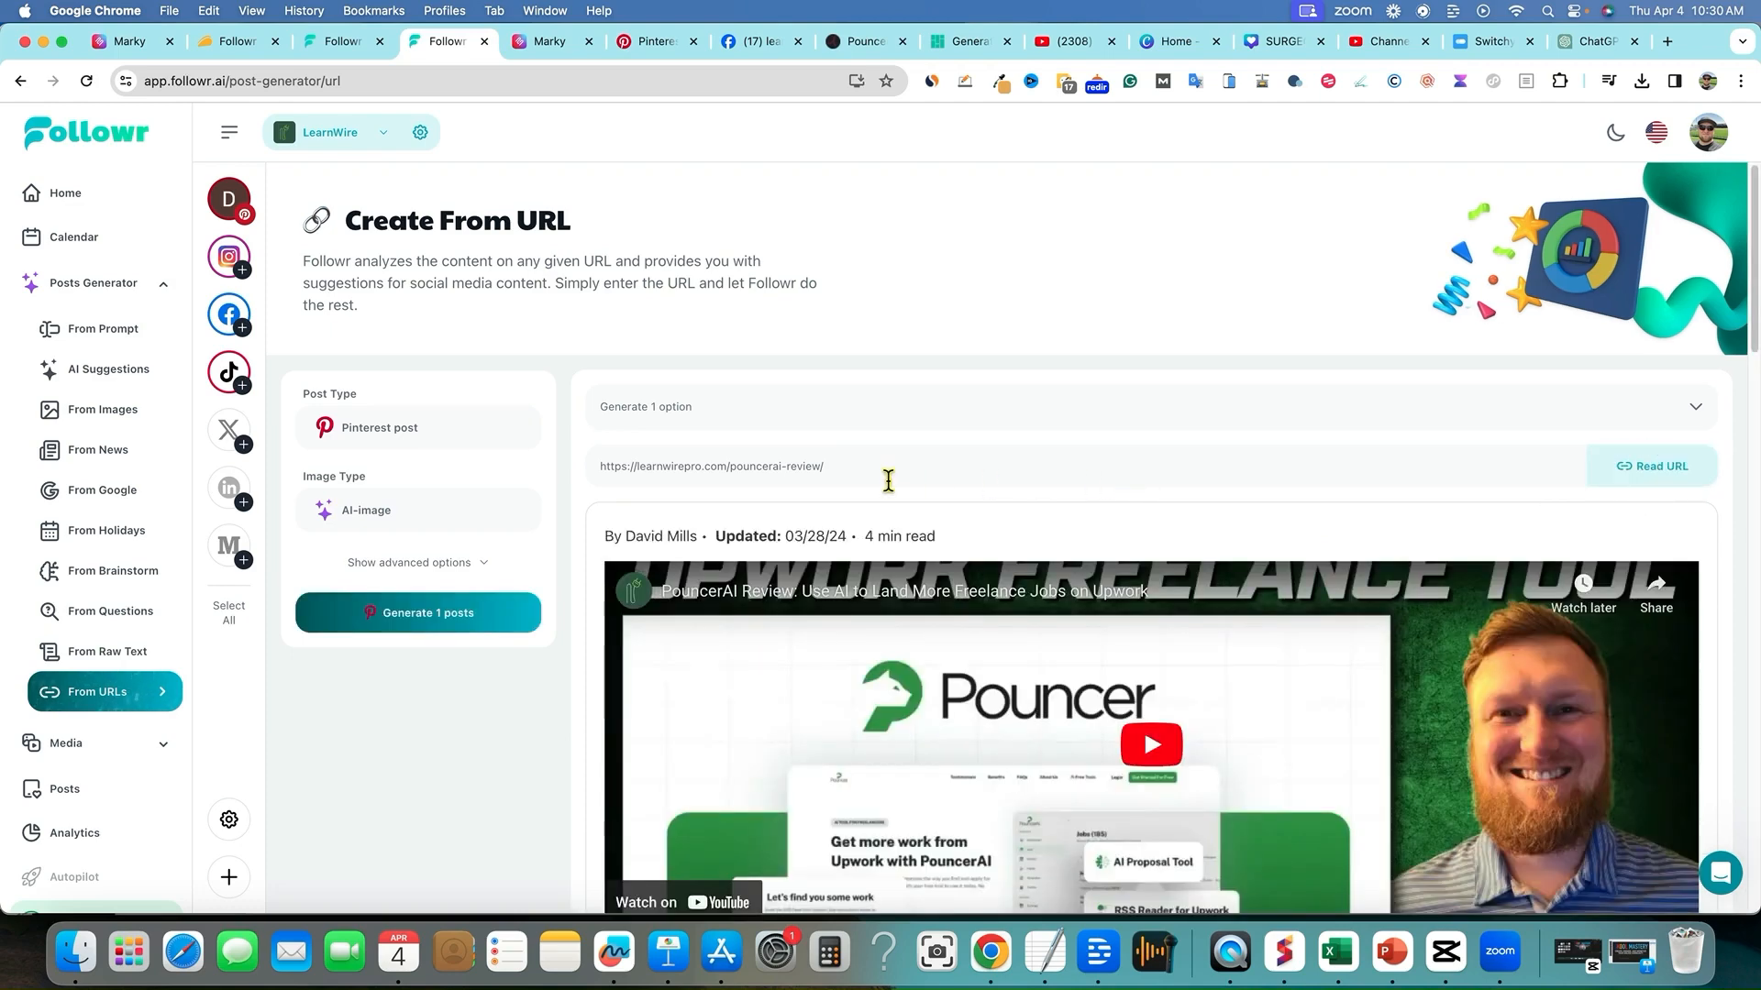
- Compare the imported PouncerAI review content with the original article on the LearnWire website
scroll(889, 484, "down", 20)
scroll(982, 576, "up", 20)
scroll(982, 576, "down", 12)
scroll(982, 576, "up", 5)
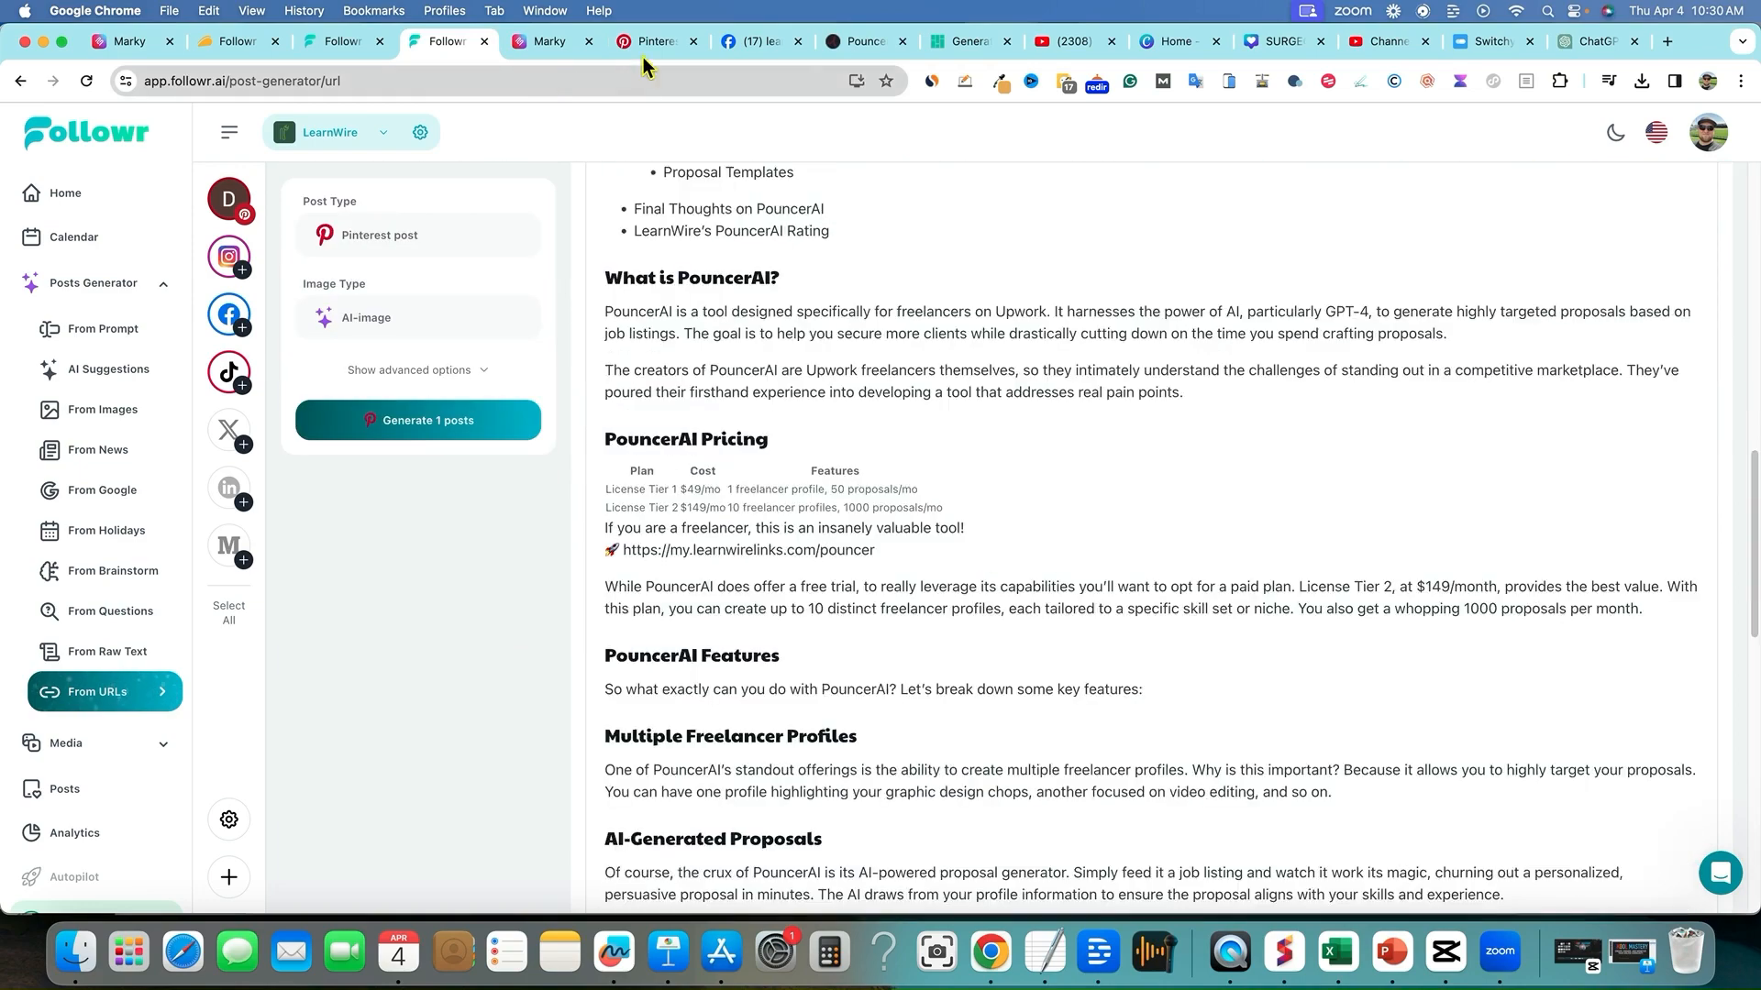
left_click(847, 41)
scroll(816, 385, "down", 10)
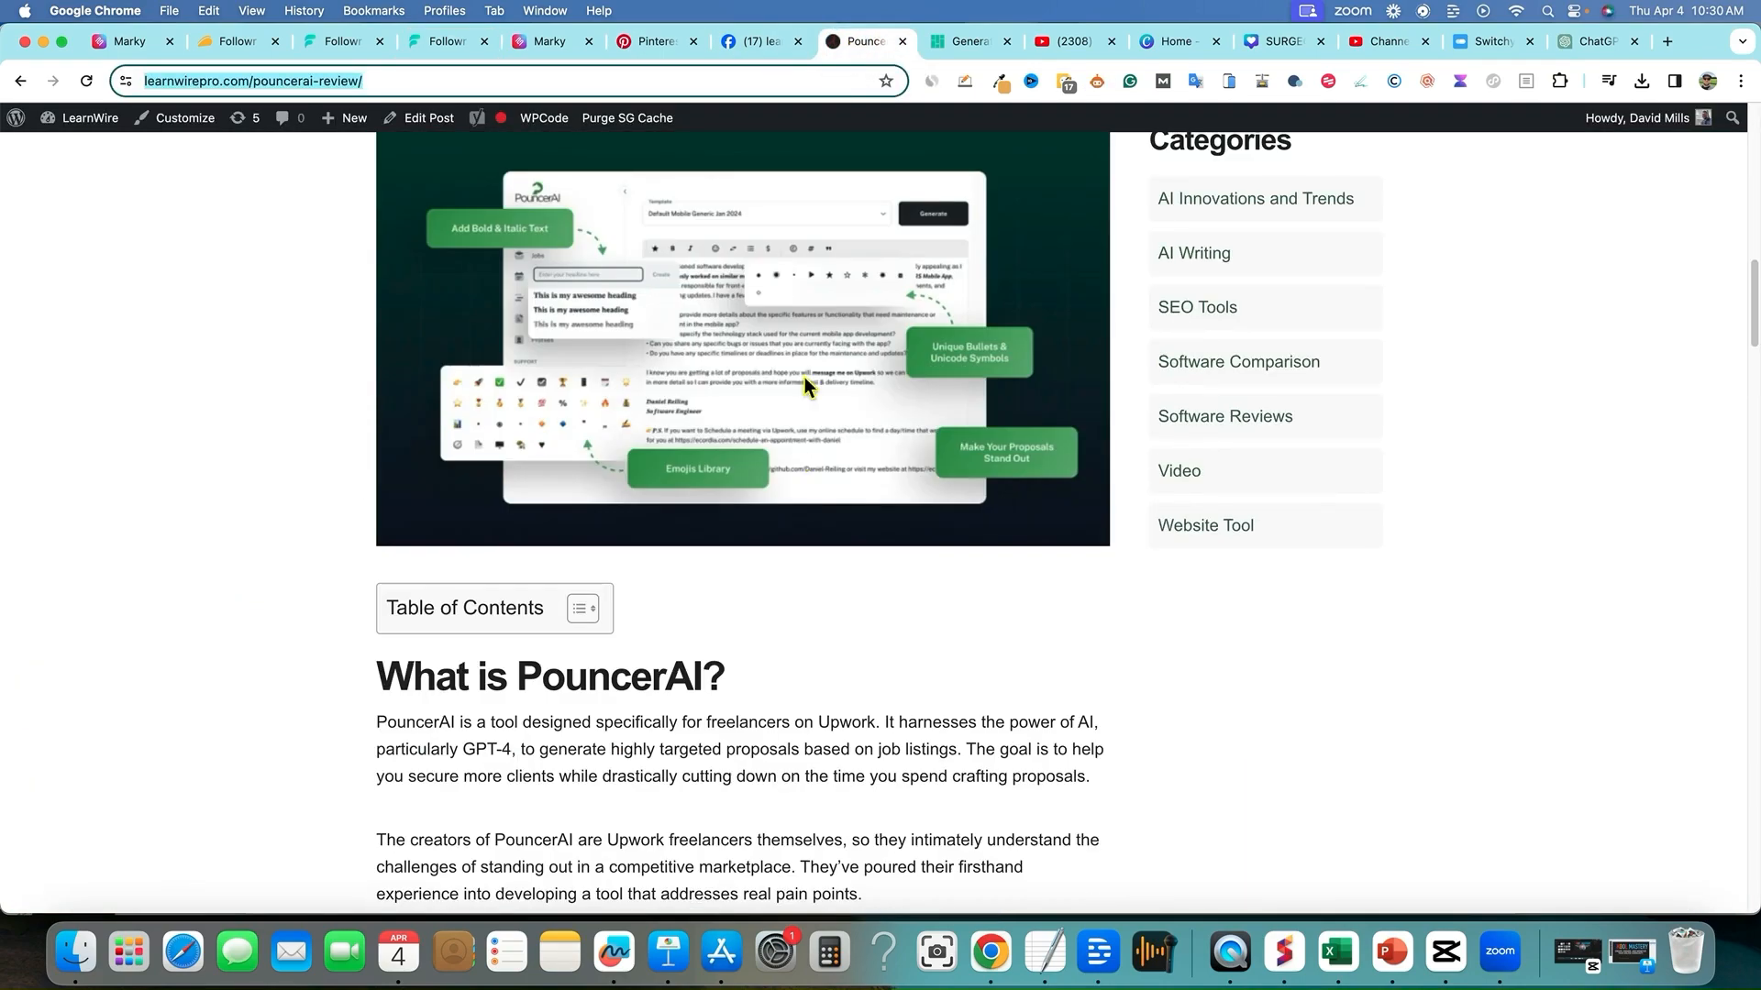
left_click(782, 391)
scroll(783, 458, "down", 15)
scroll(756, 549, "up", 10)
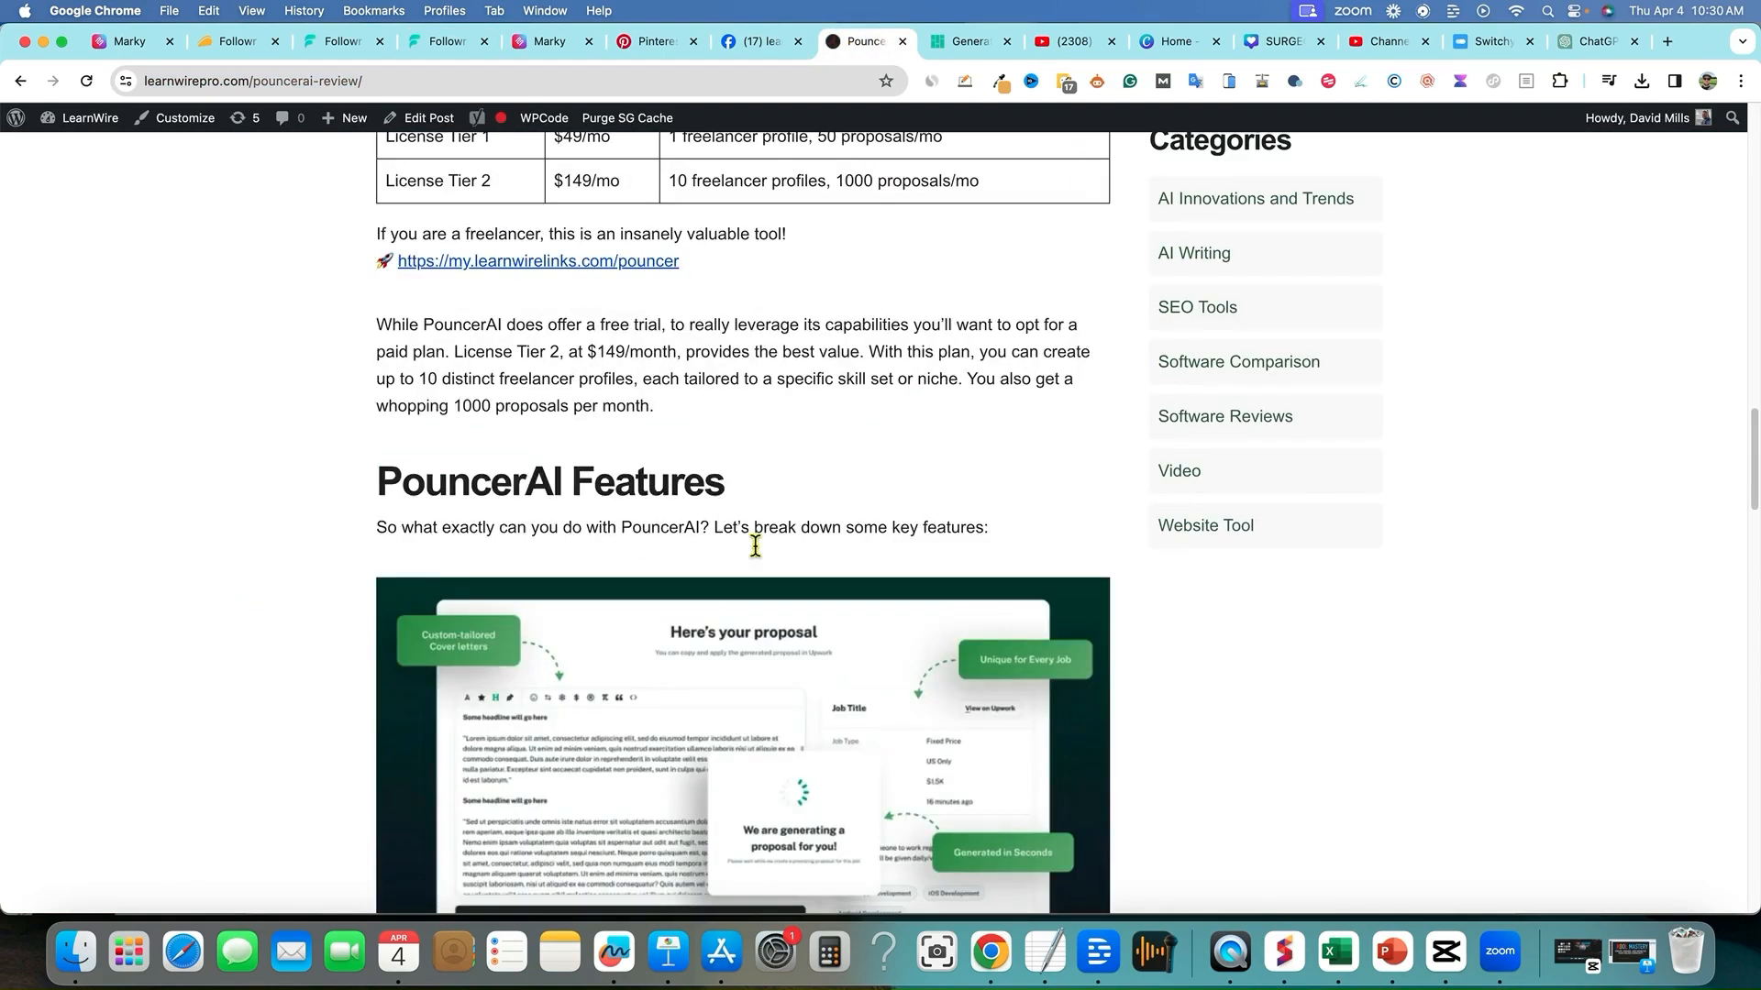
scroll(755, 546, "up", 10)
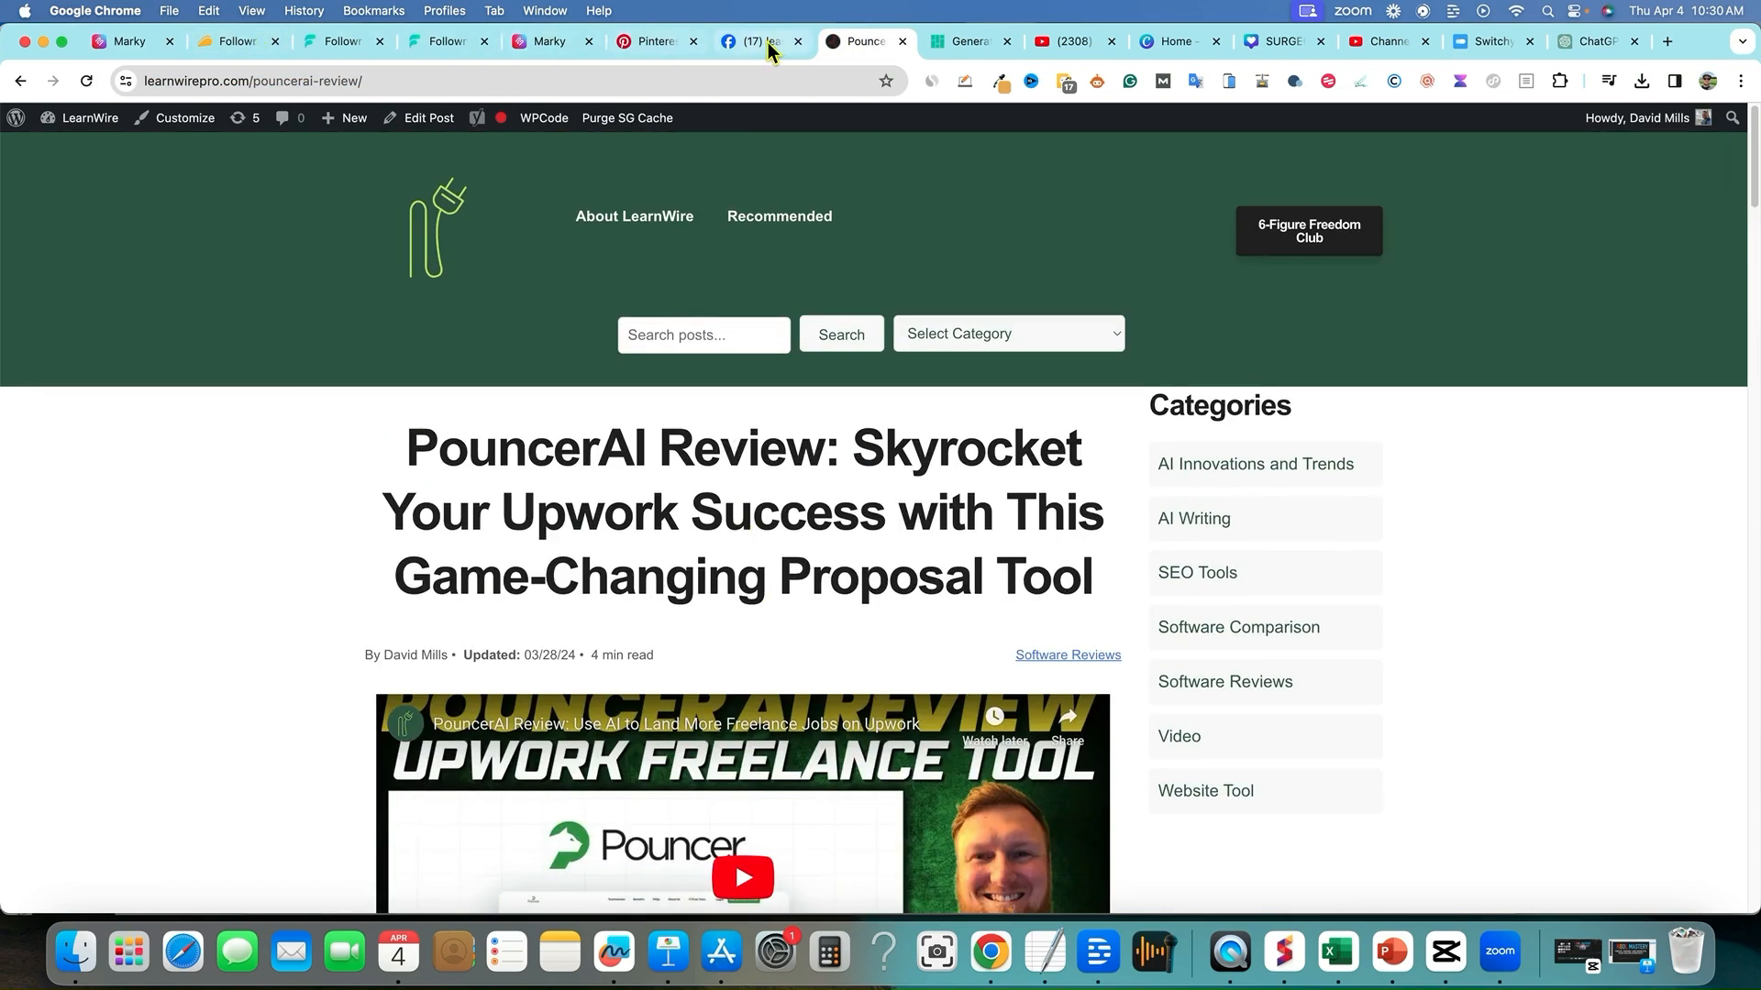
left_click(431, 44)
scroll(799, 490, "down", 4)
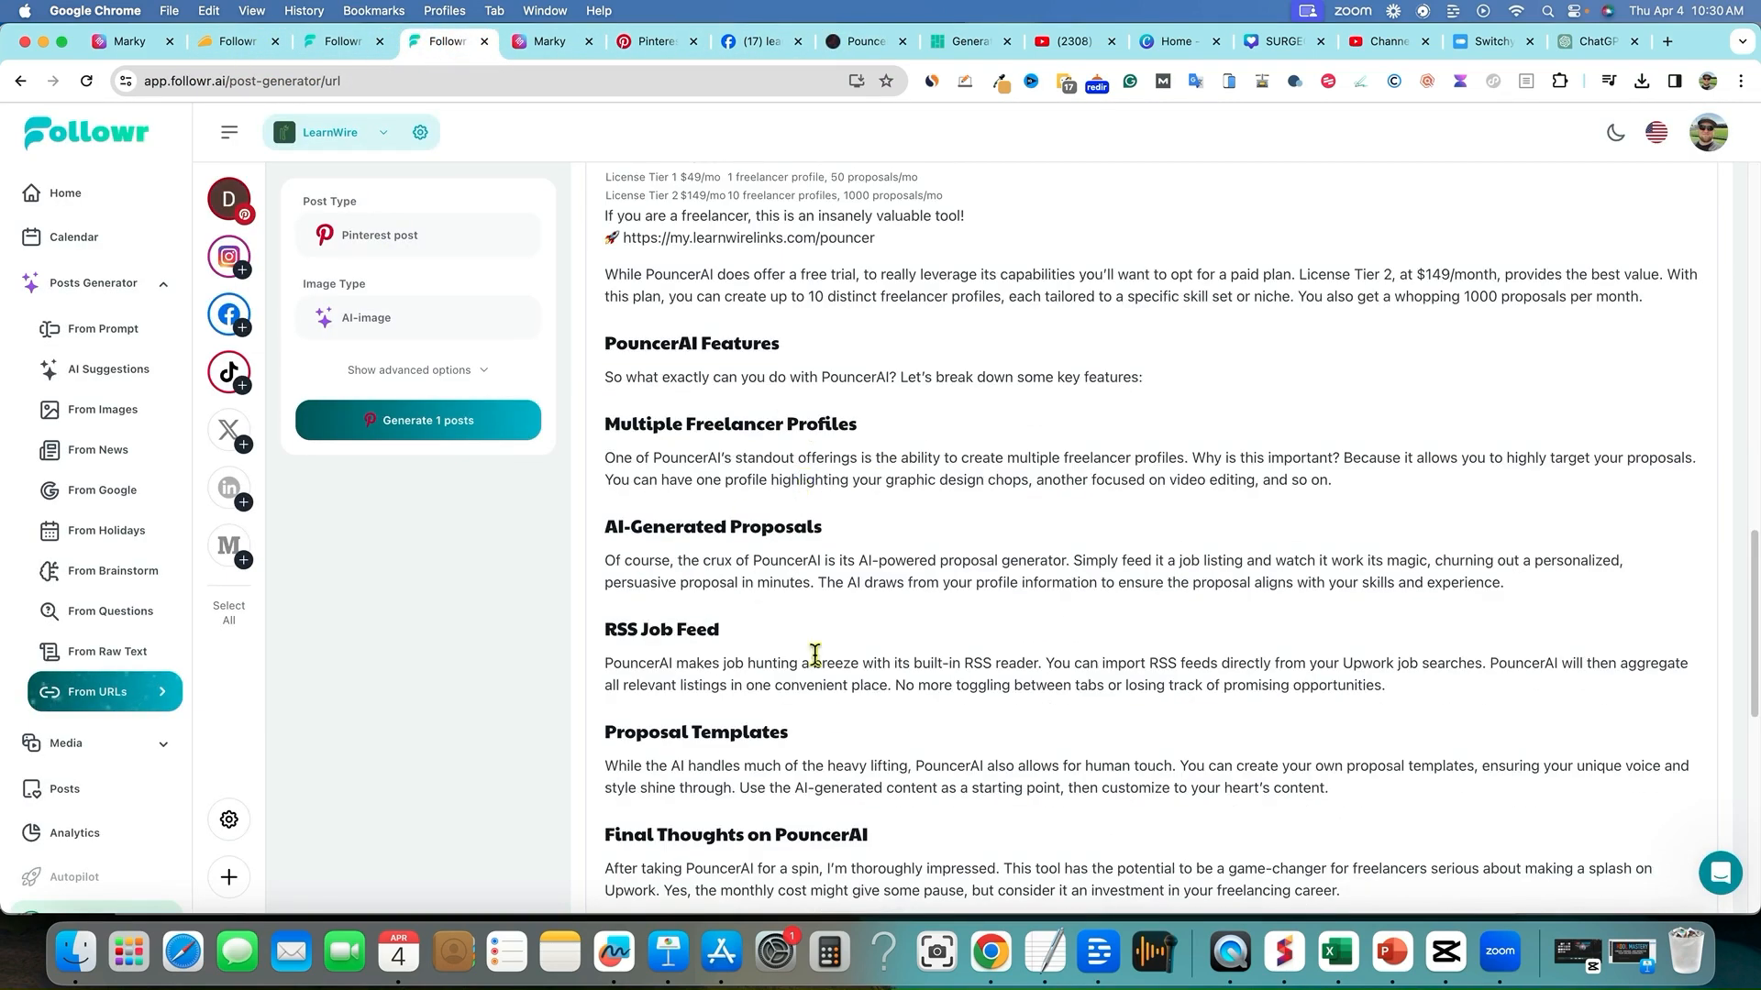
scroll(808, 655, "down", 10)
scroll(823, 683, "up", 15)
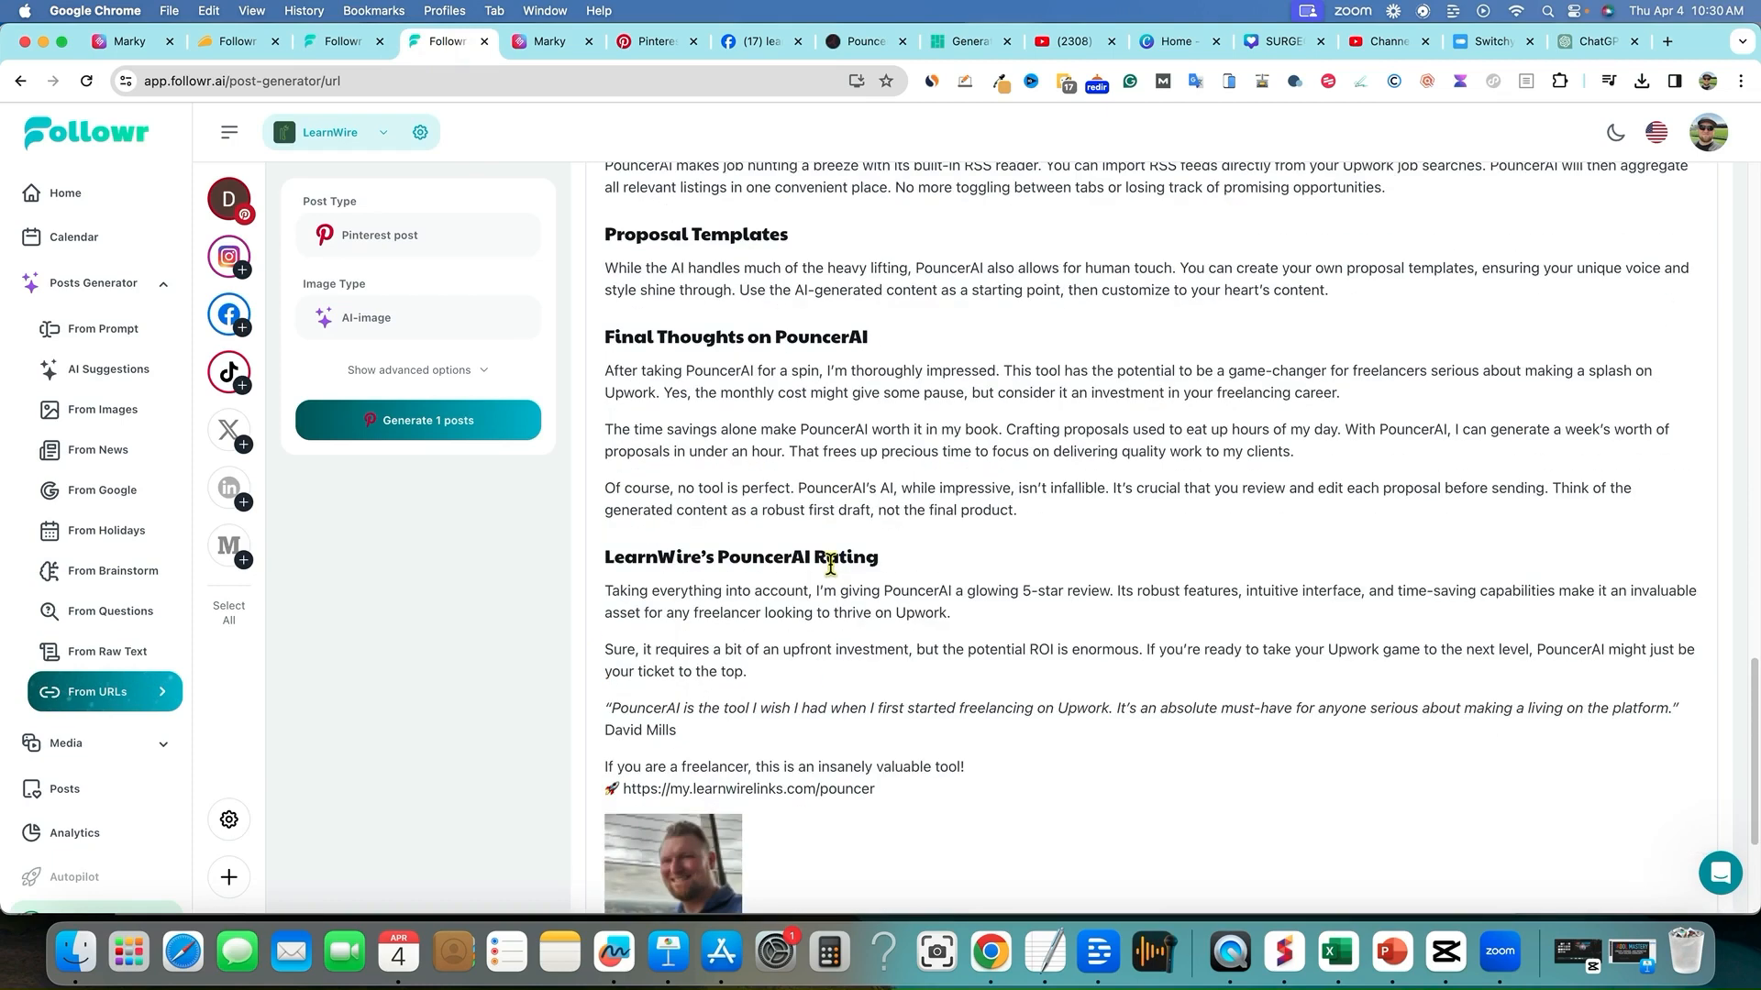
scroll(723, 724, "up", 8)
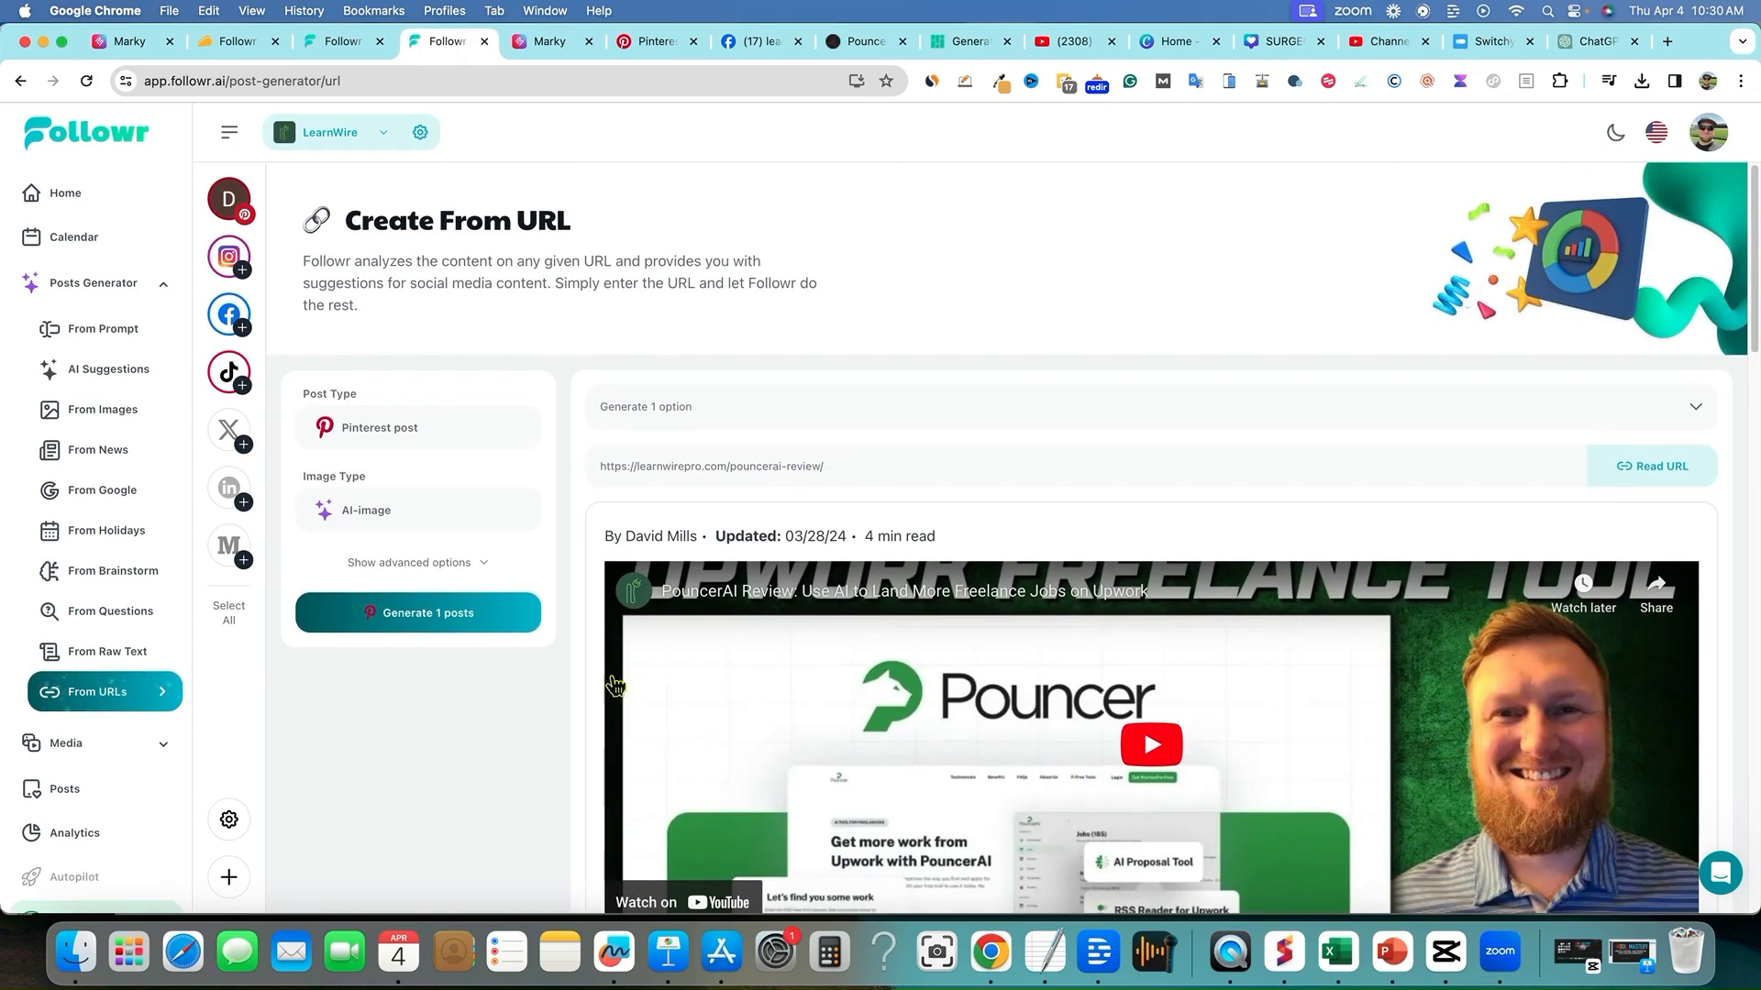
- Generate one Pinterest post with an AI image from the imported PouncerAI review and read it through
left_click(475, 624)
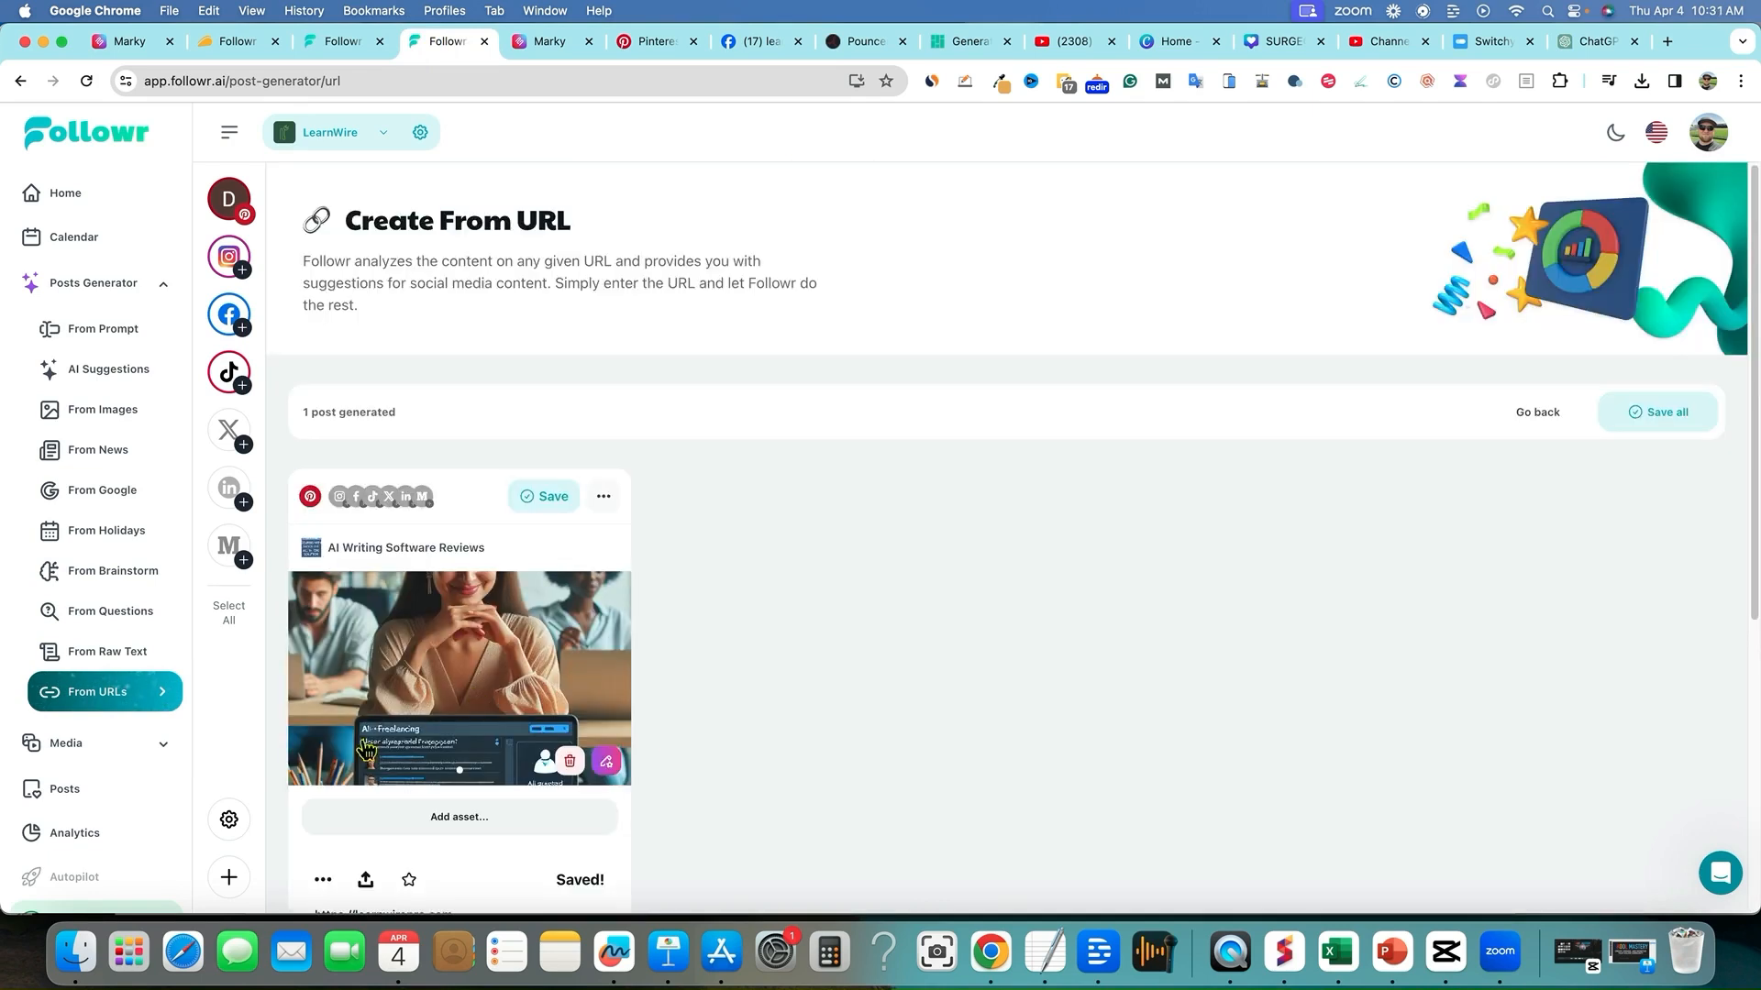
scroll(642, 733, "down", 1)
scroll(683, 743, "down", 2)
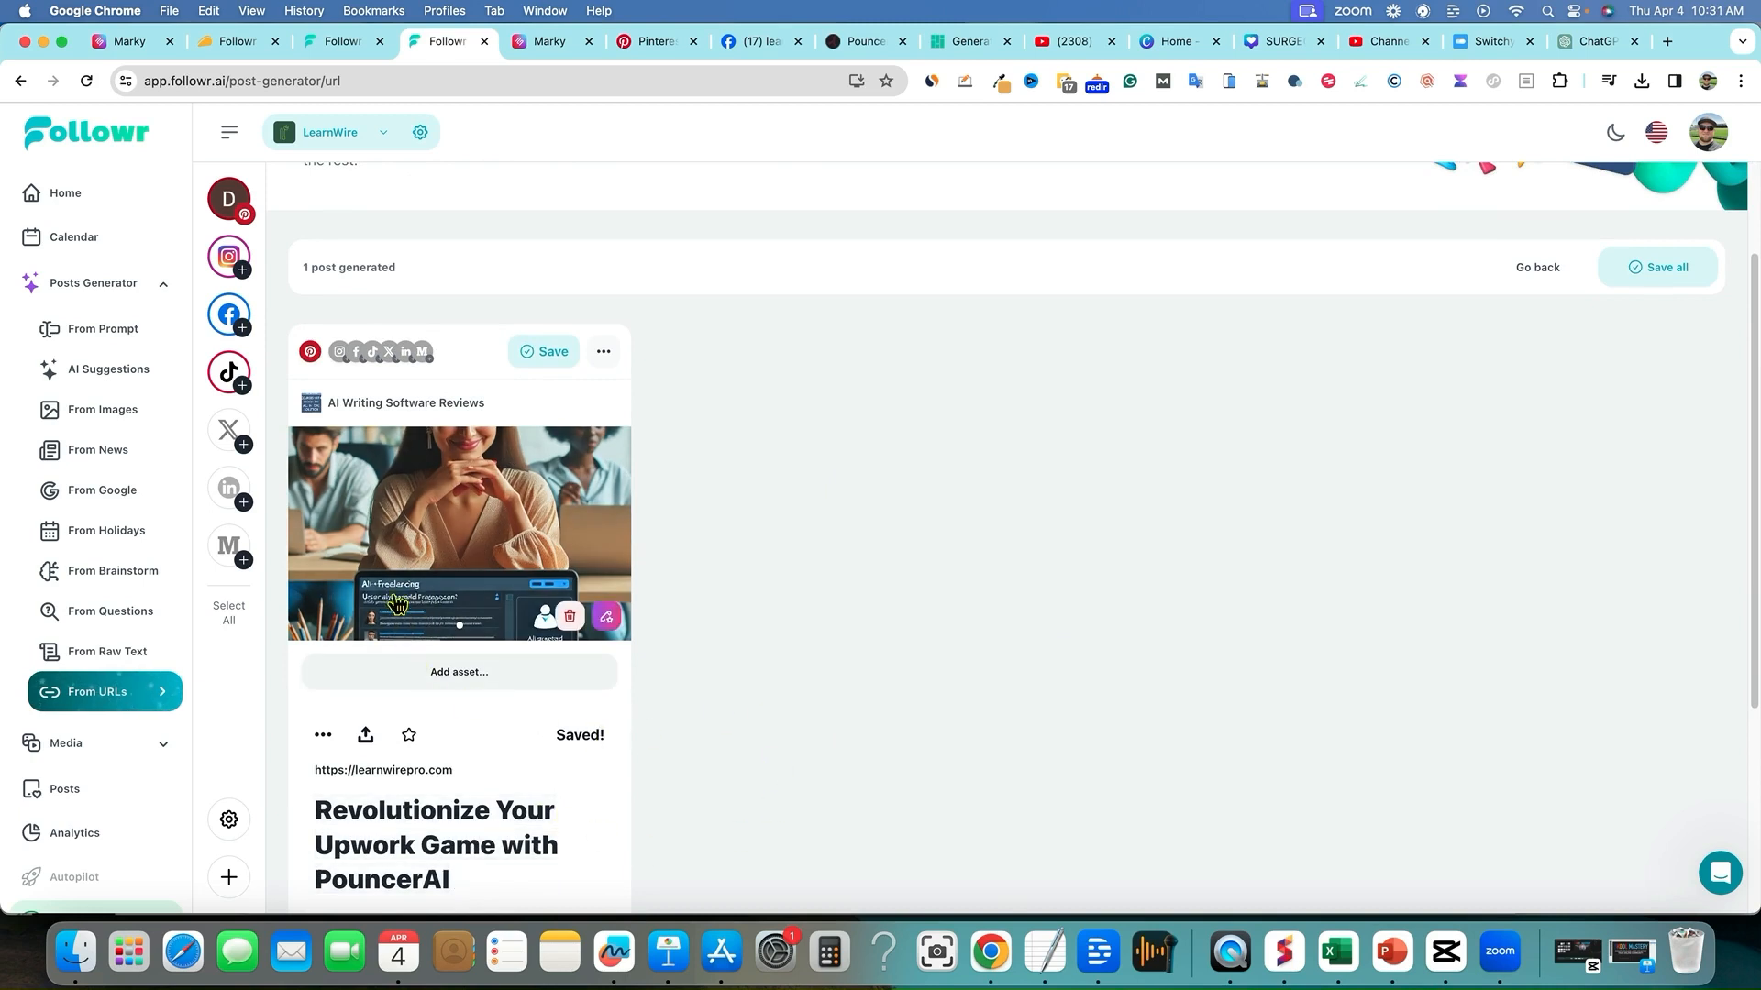
scroll(662, 743, "down", 5)
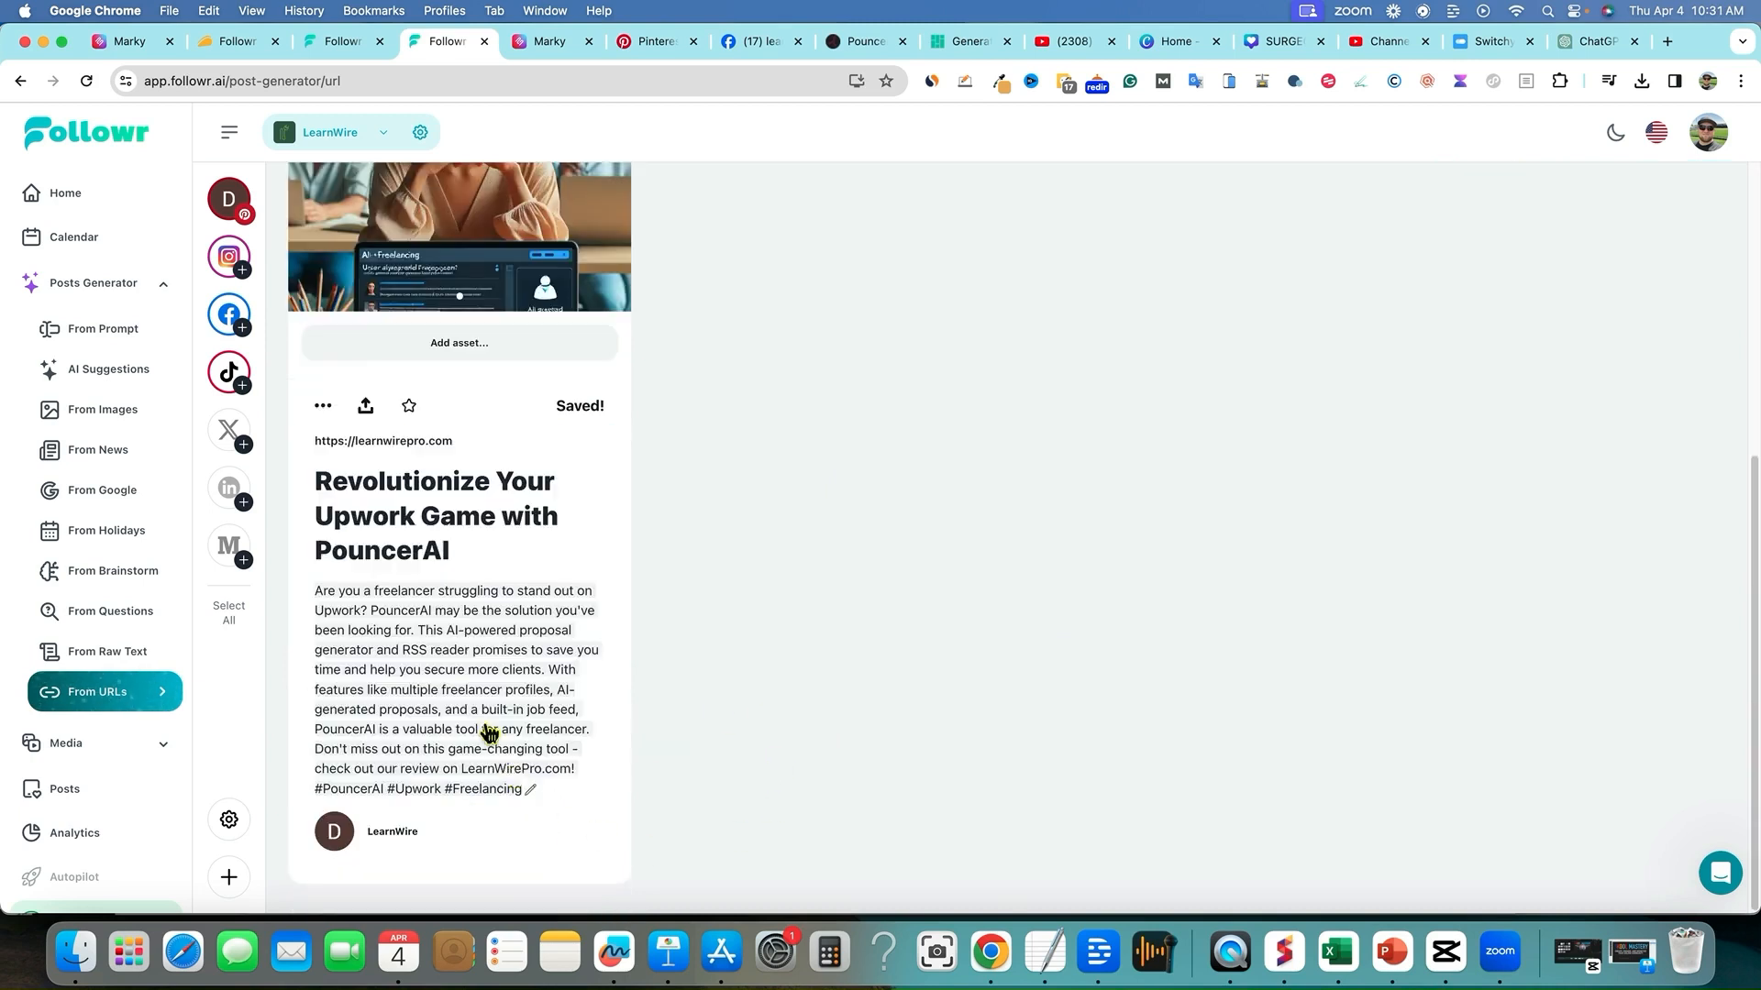
- Open the generated PouncerAI post's description for editing and examine its length, text and image
left_click(526, 790)
scroll(413, 801, "down", 4)
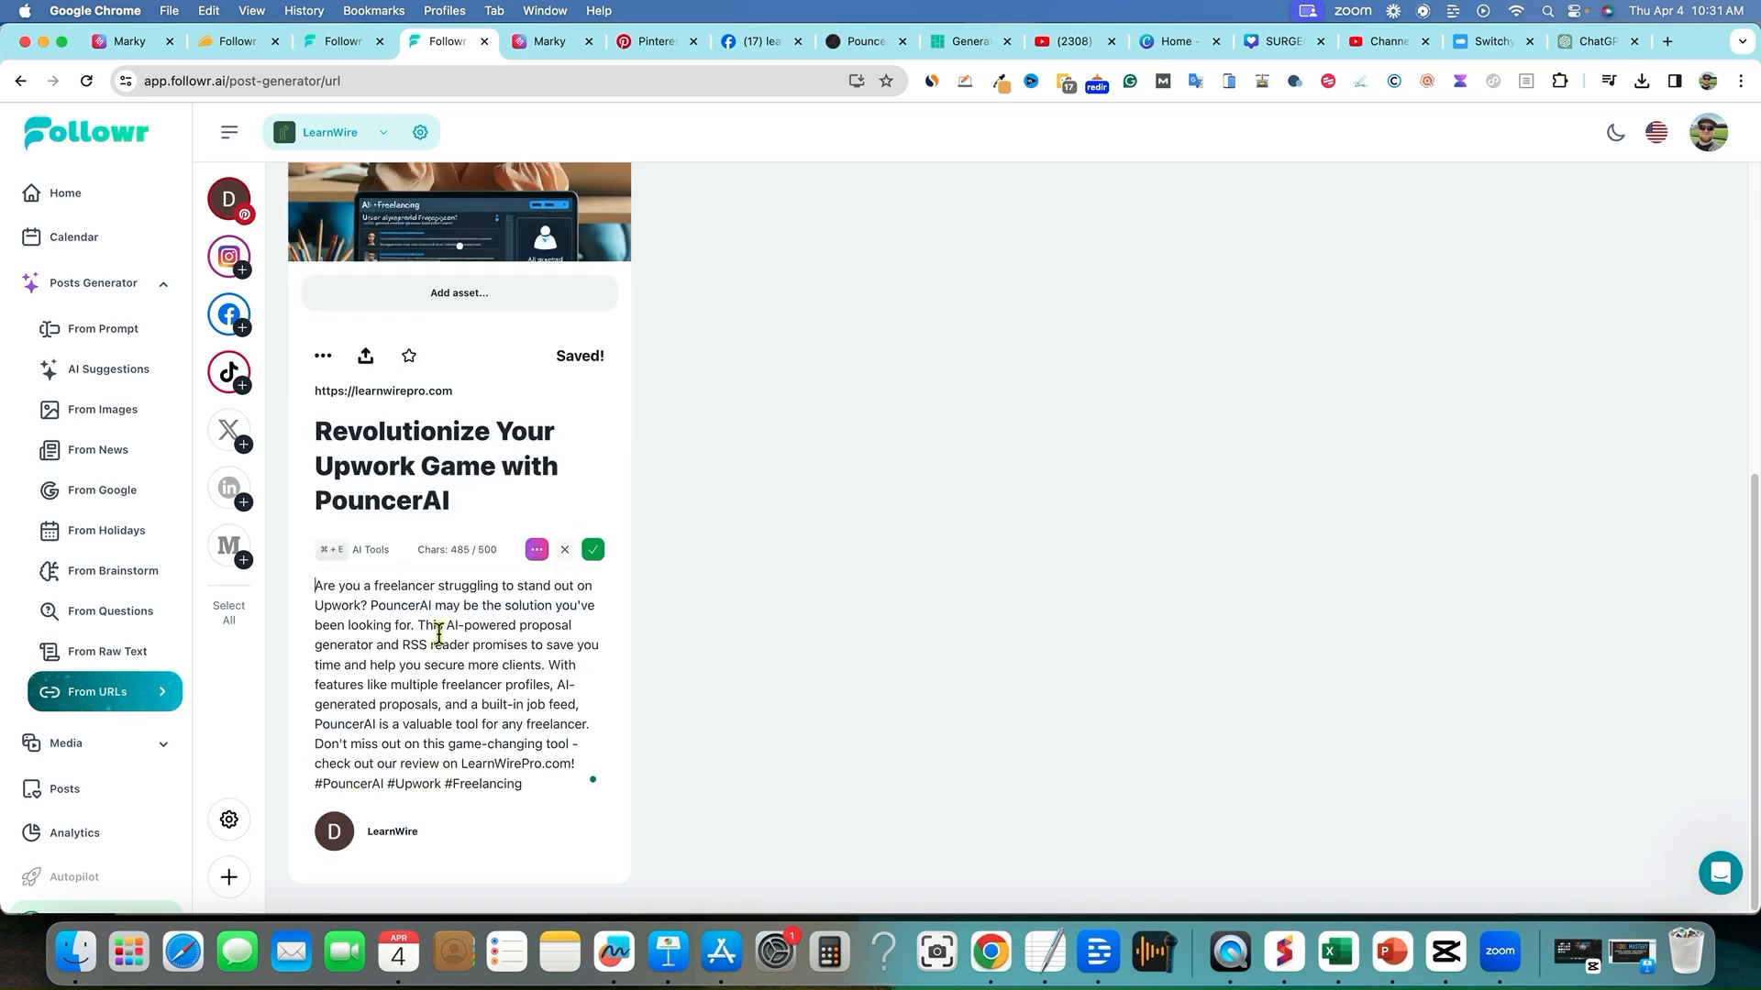
scroll(450, 614, "up", 5)
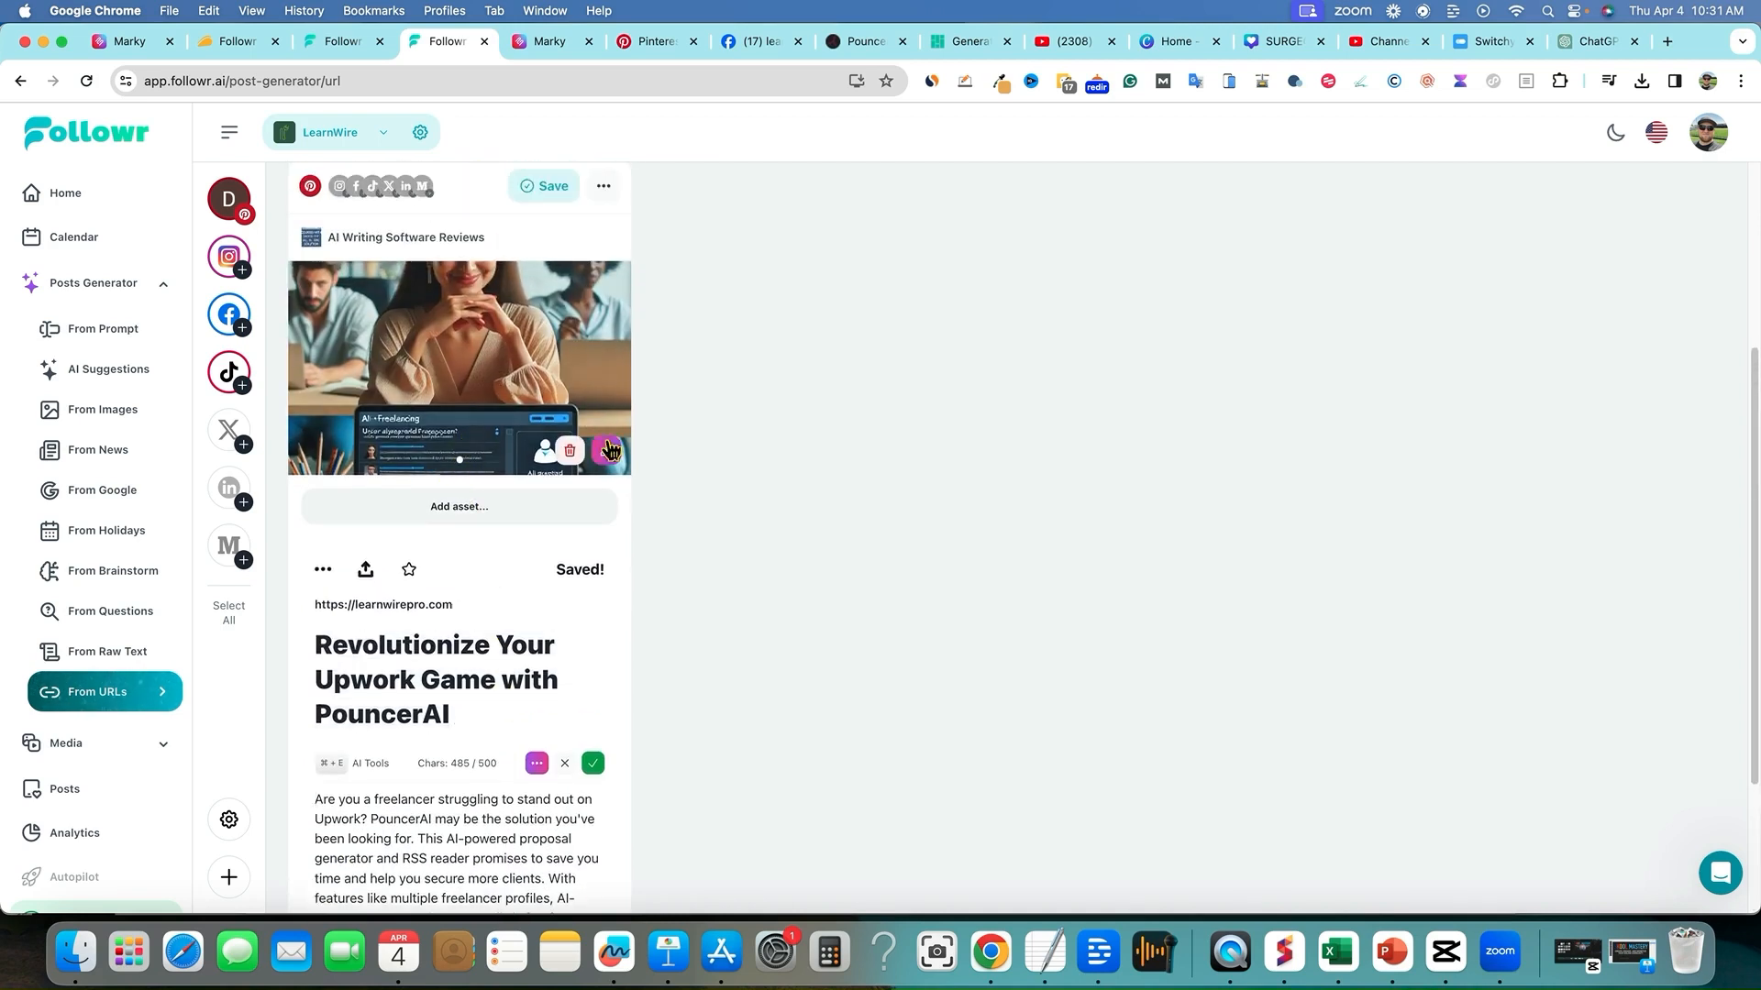
scroll(652, 633, "down", 2)
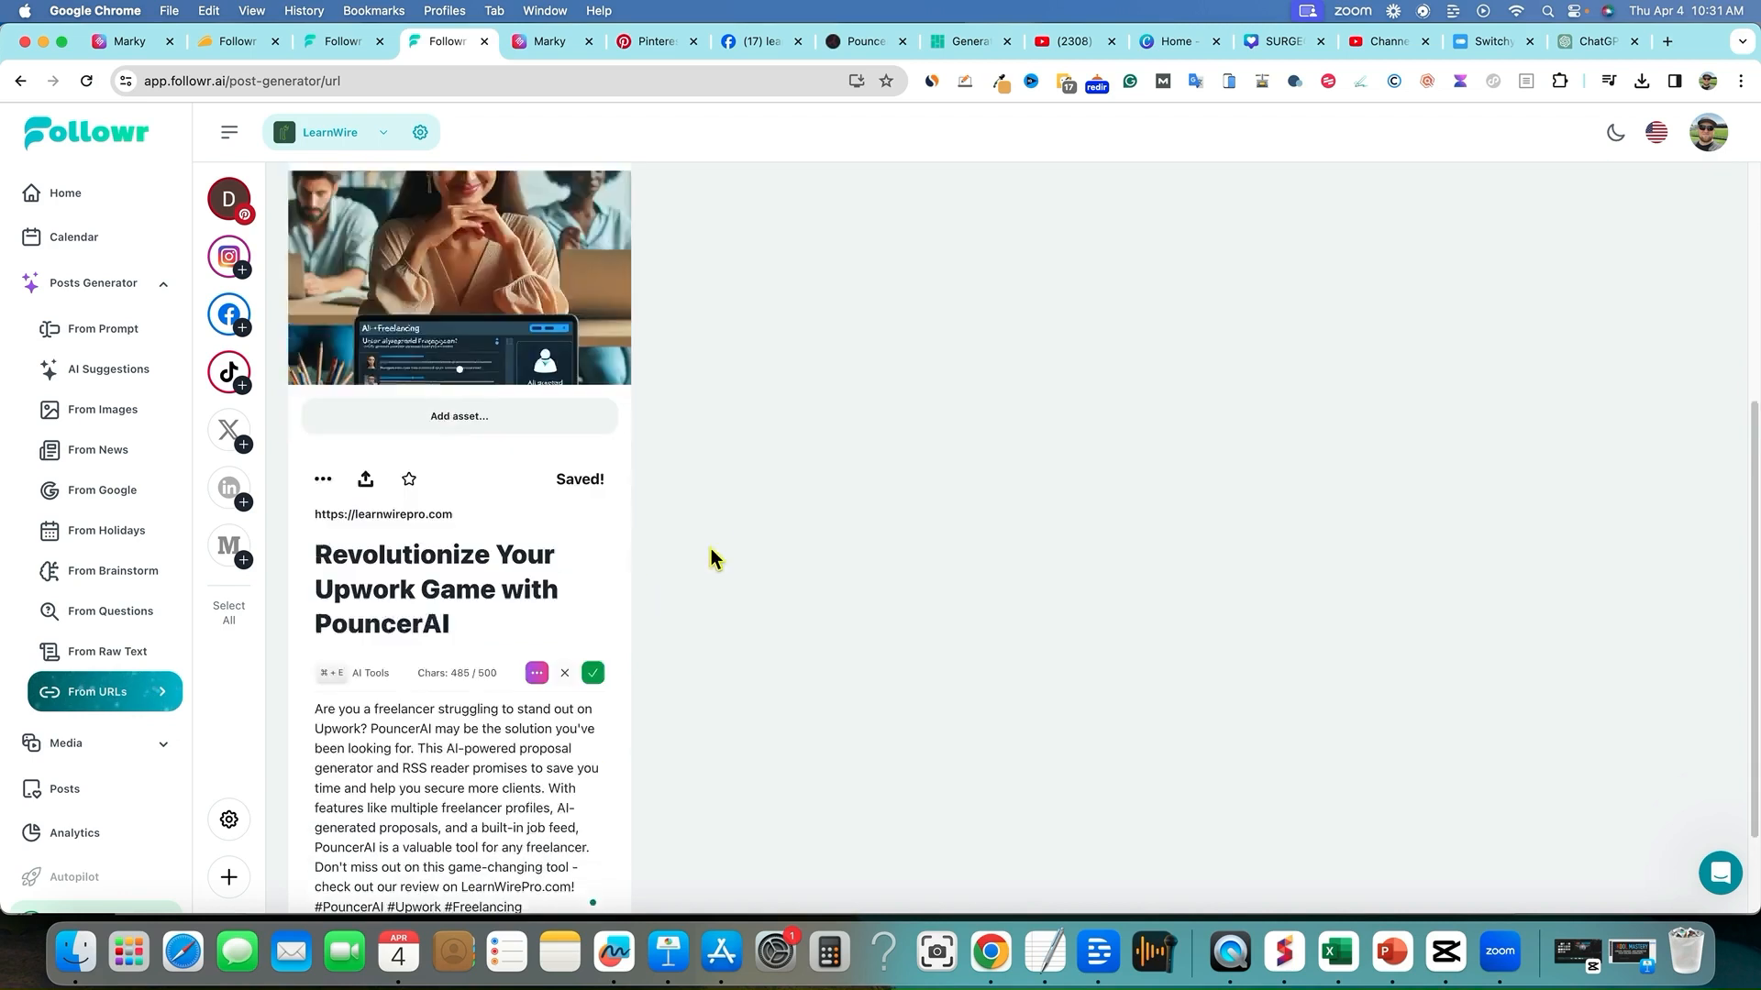
- Check the generated PouncerAI description's text and character count, then leave its editing mode
scroll(712, 549, "down", 3)
scroll(712, 549, "up", 9)
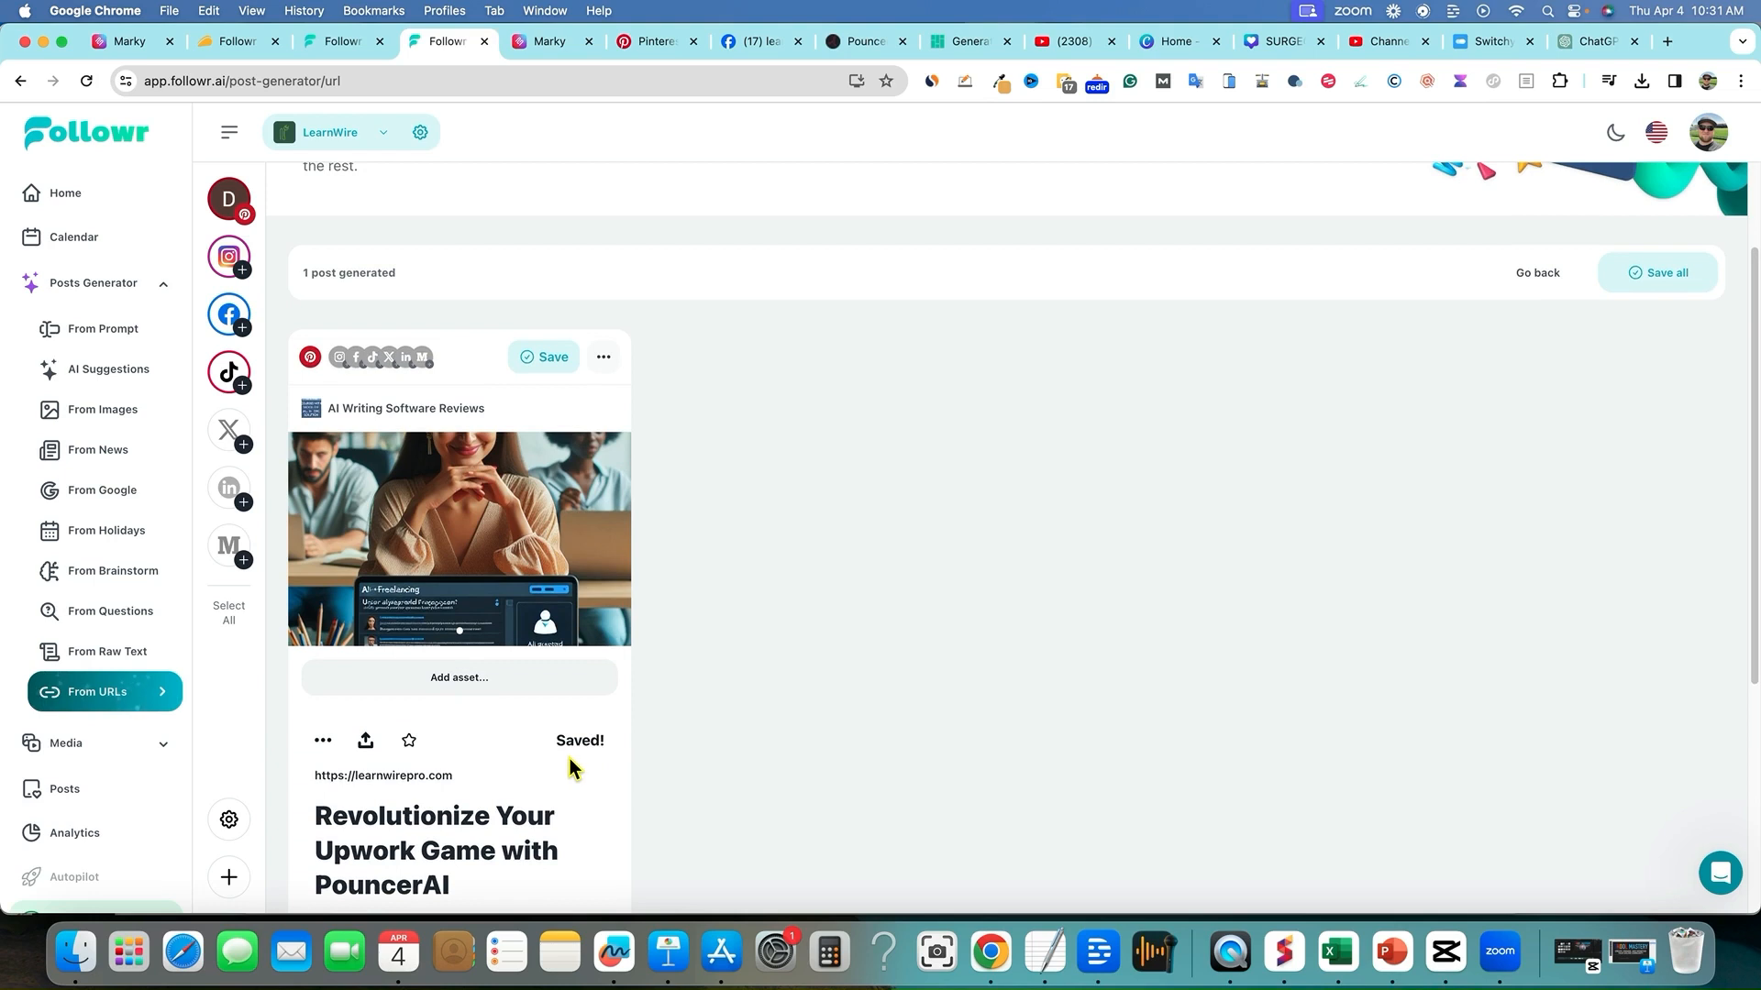
scroll(570, 757, "down", 9)
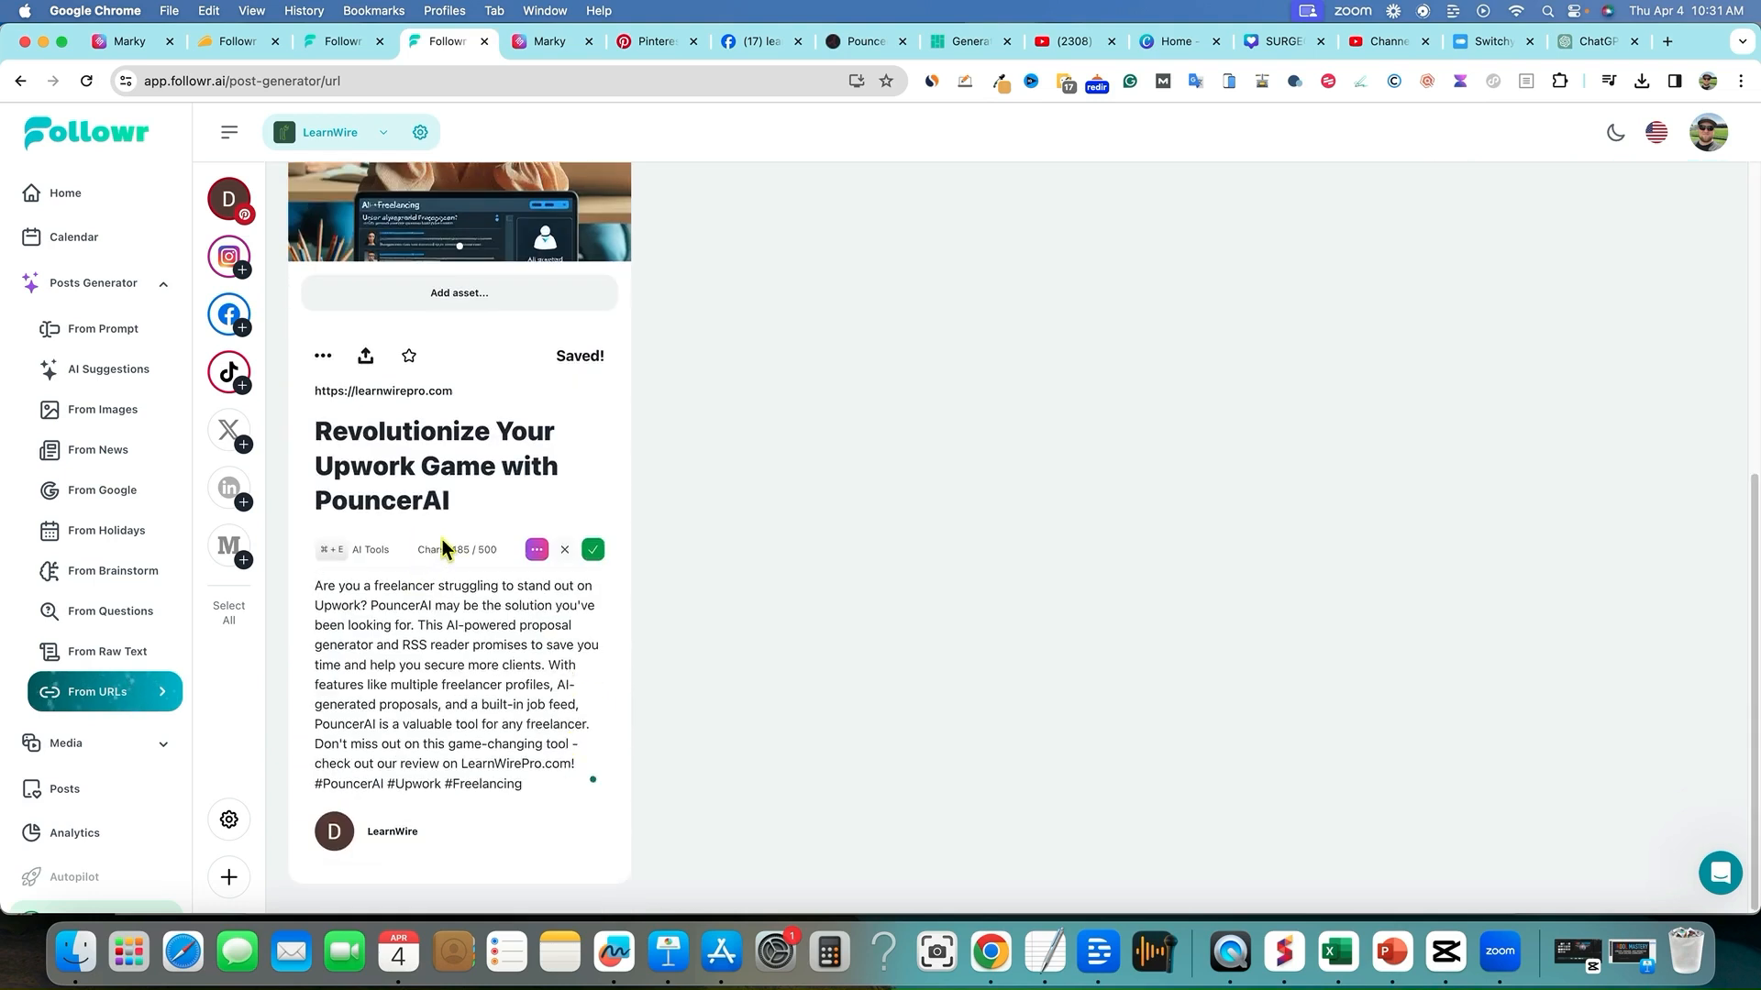
left_click_drag(456, 550, 498, 551)
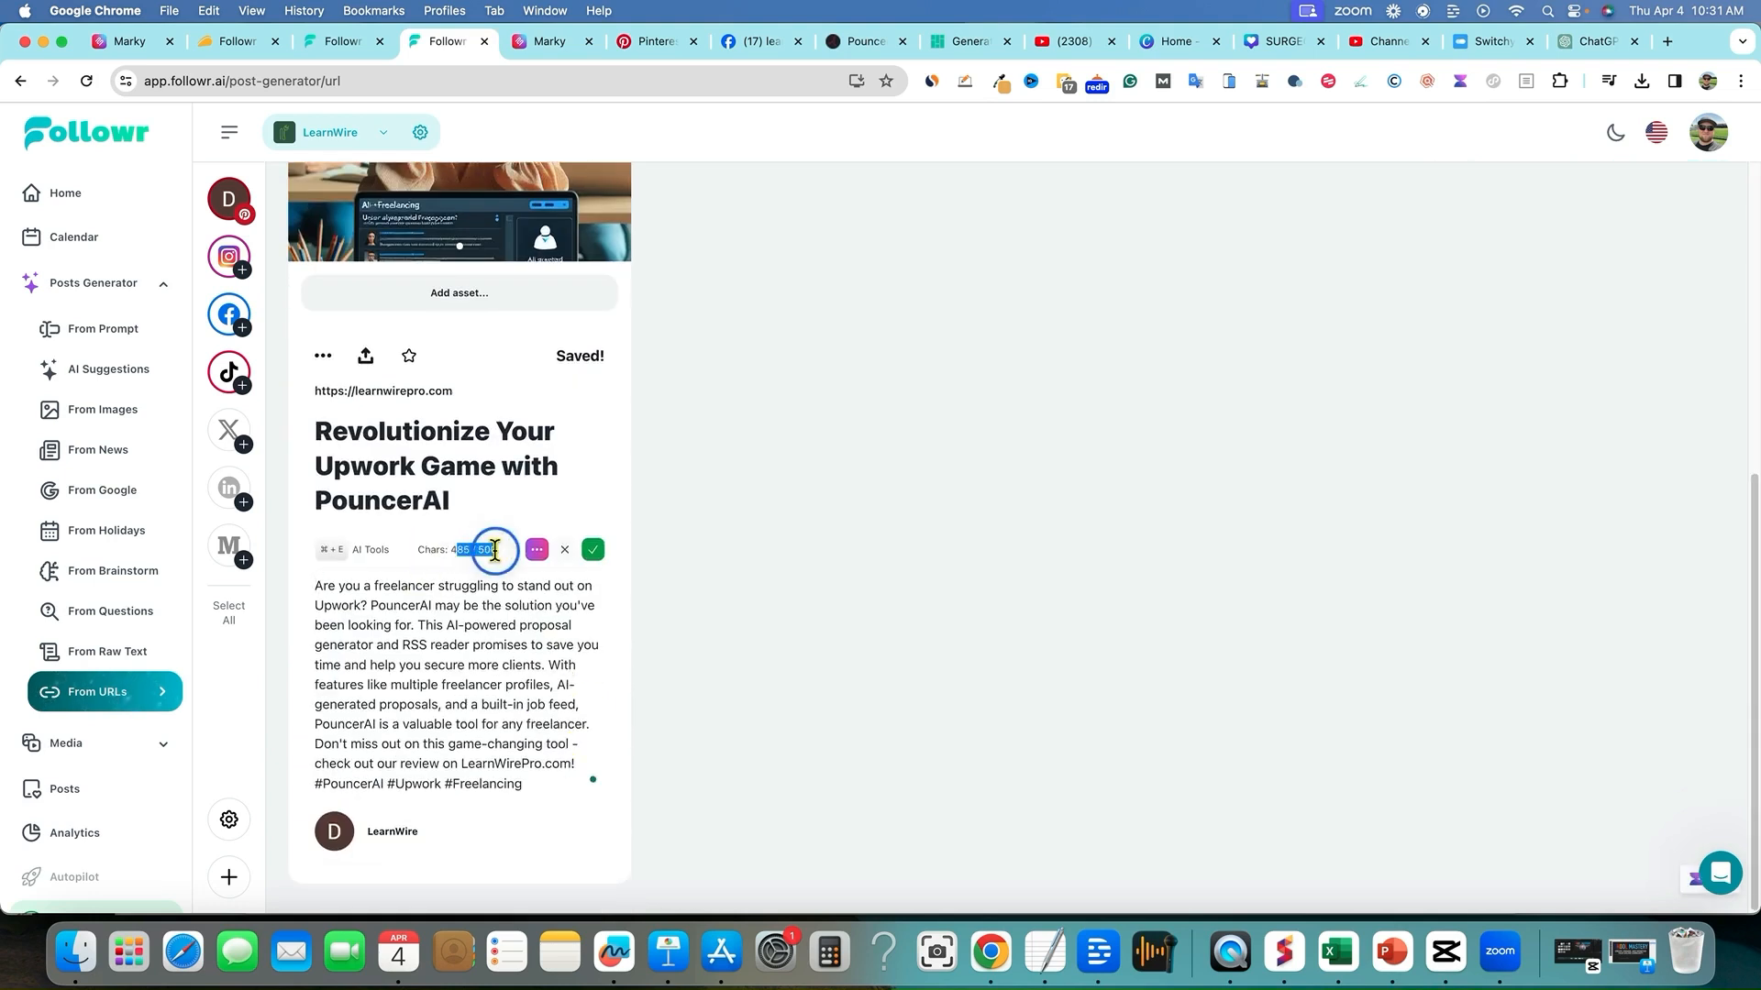
left_click(677, 578)
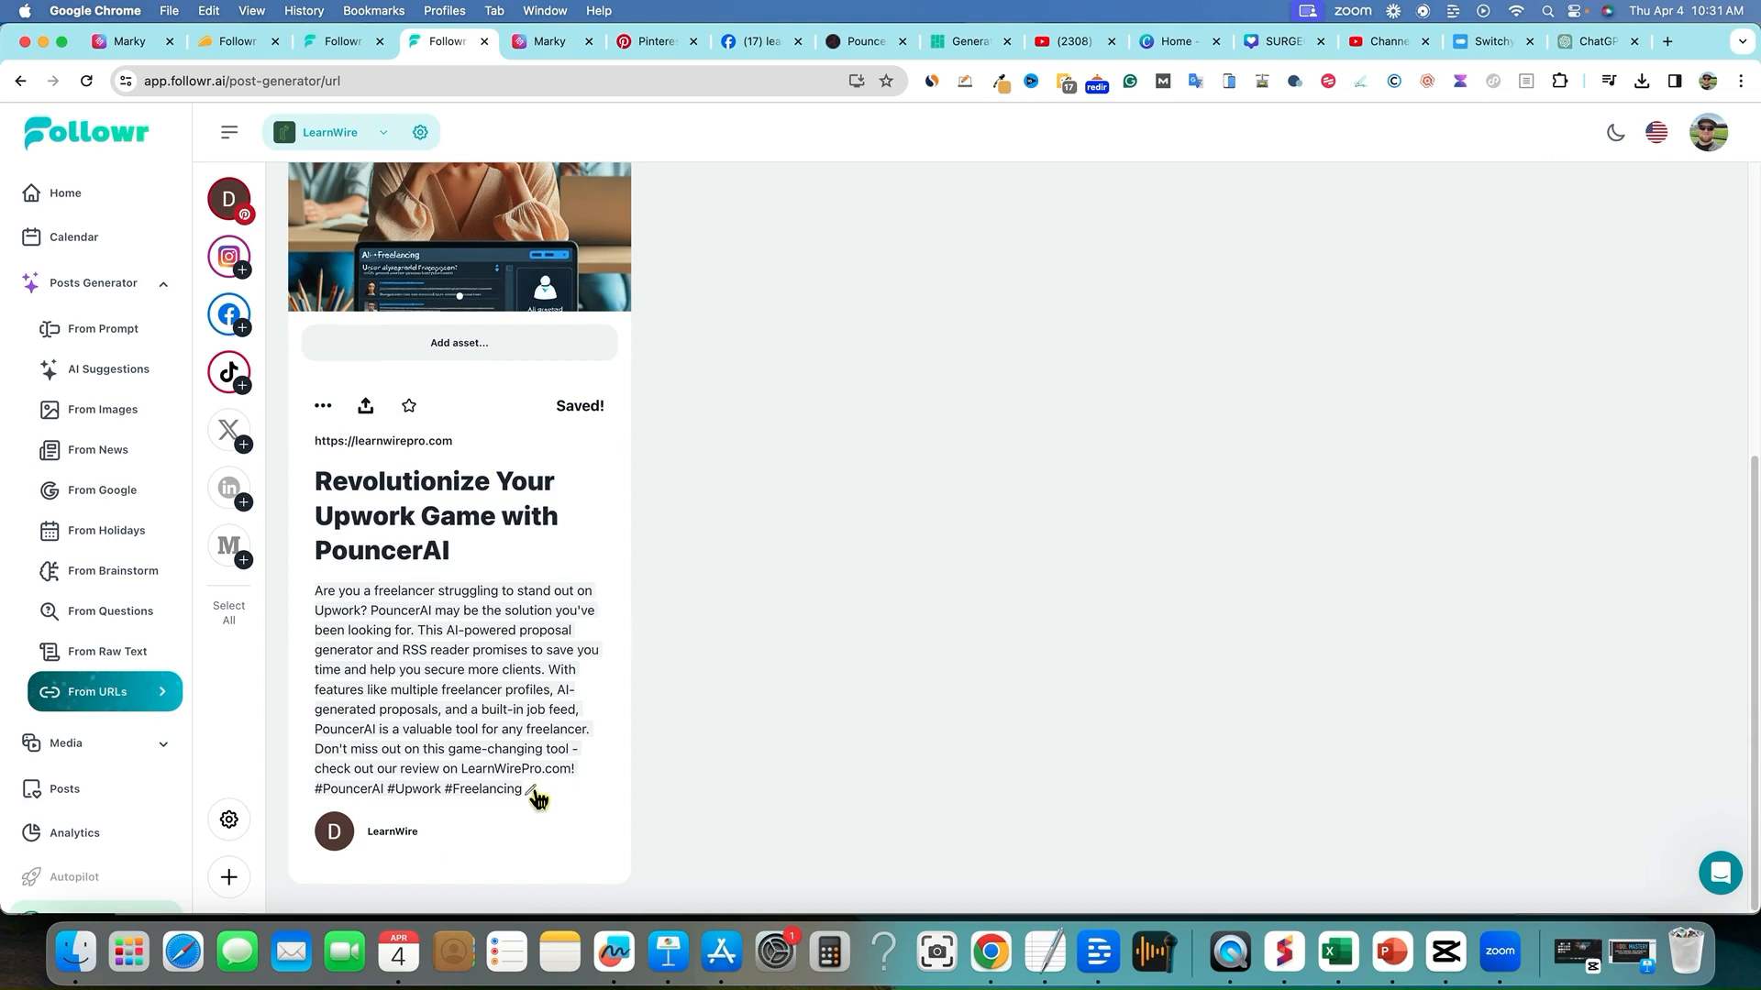
- Save the generated PouncerAI post to the company's posts
scroll(530, 712, "up", 5)
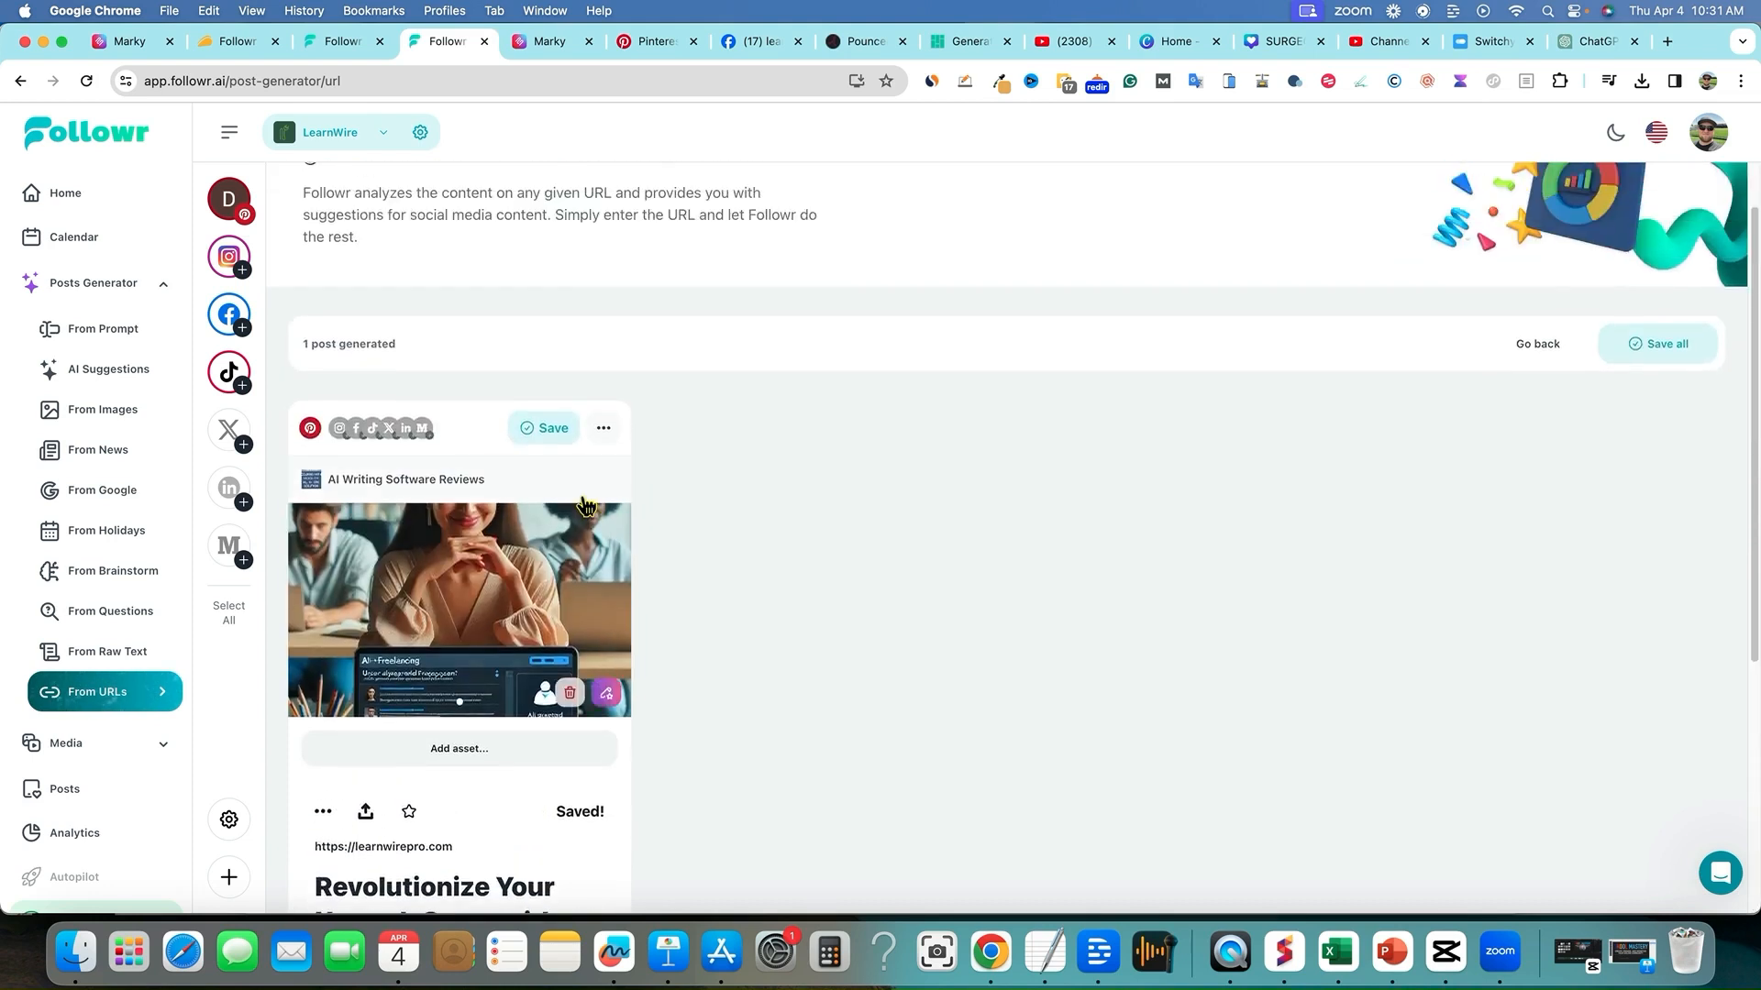
left_click(602, 430)
left_click(659, 443)
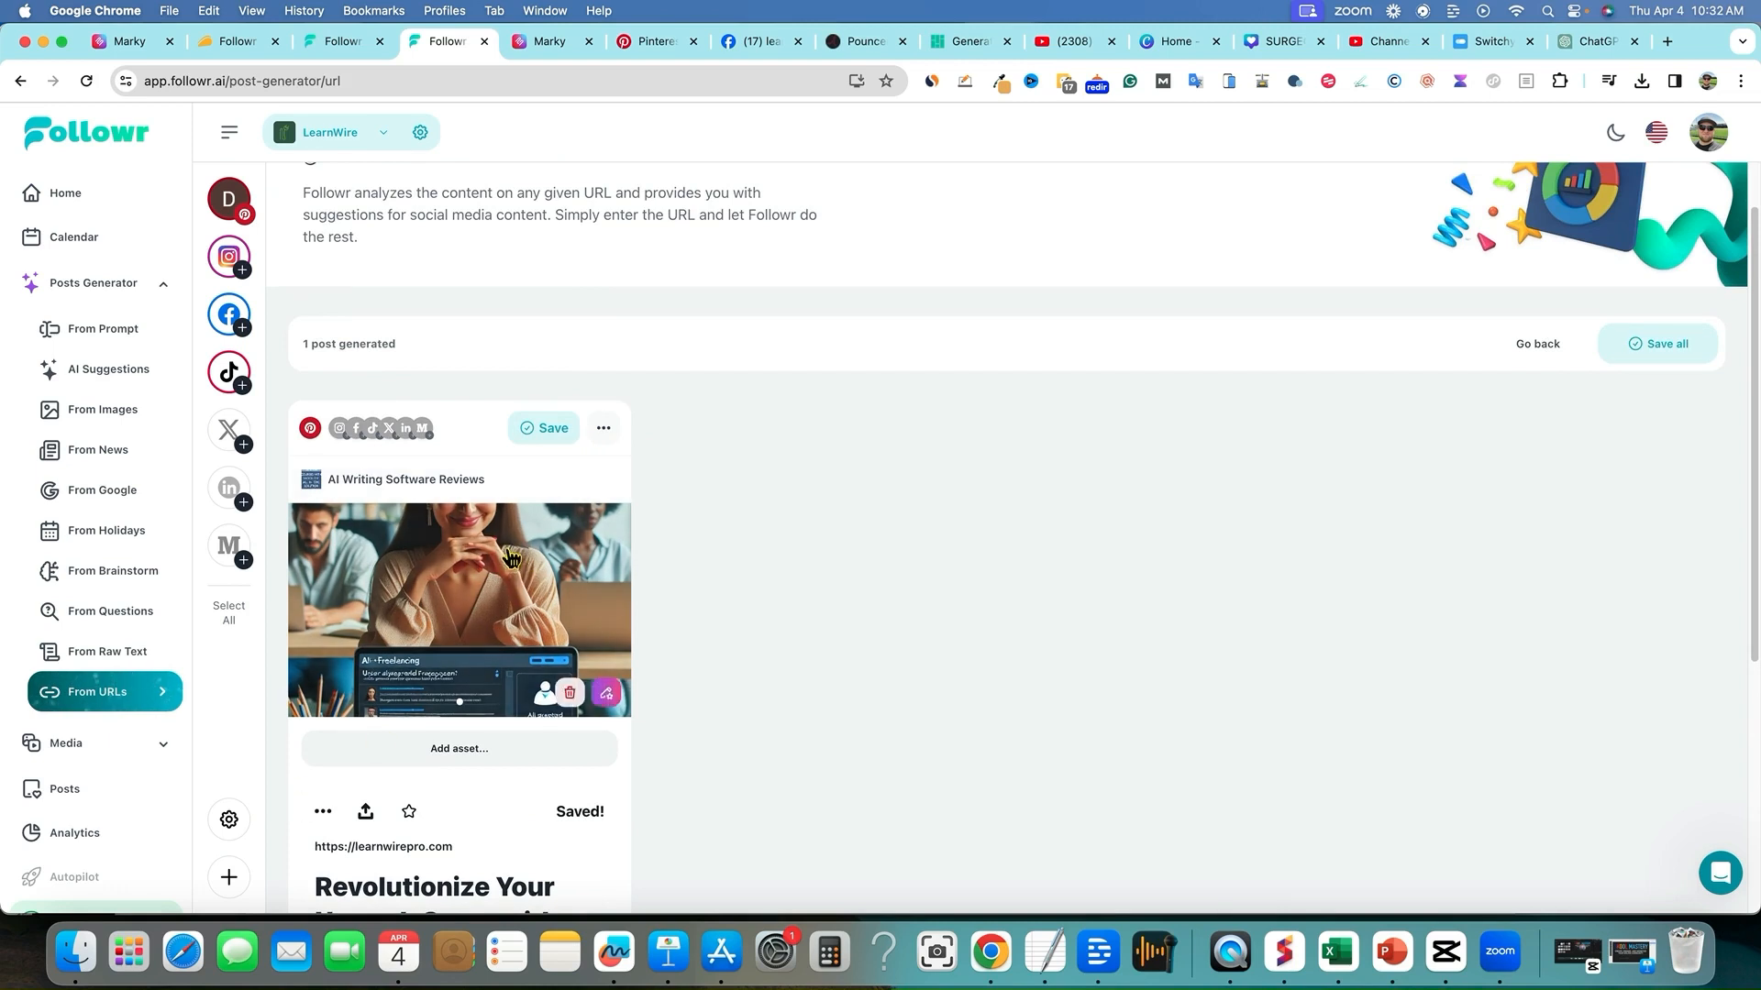
left_click(544, 433)
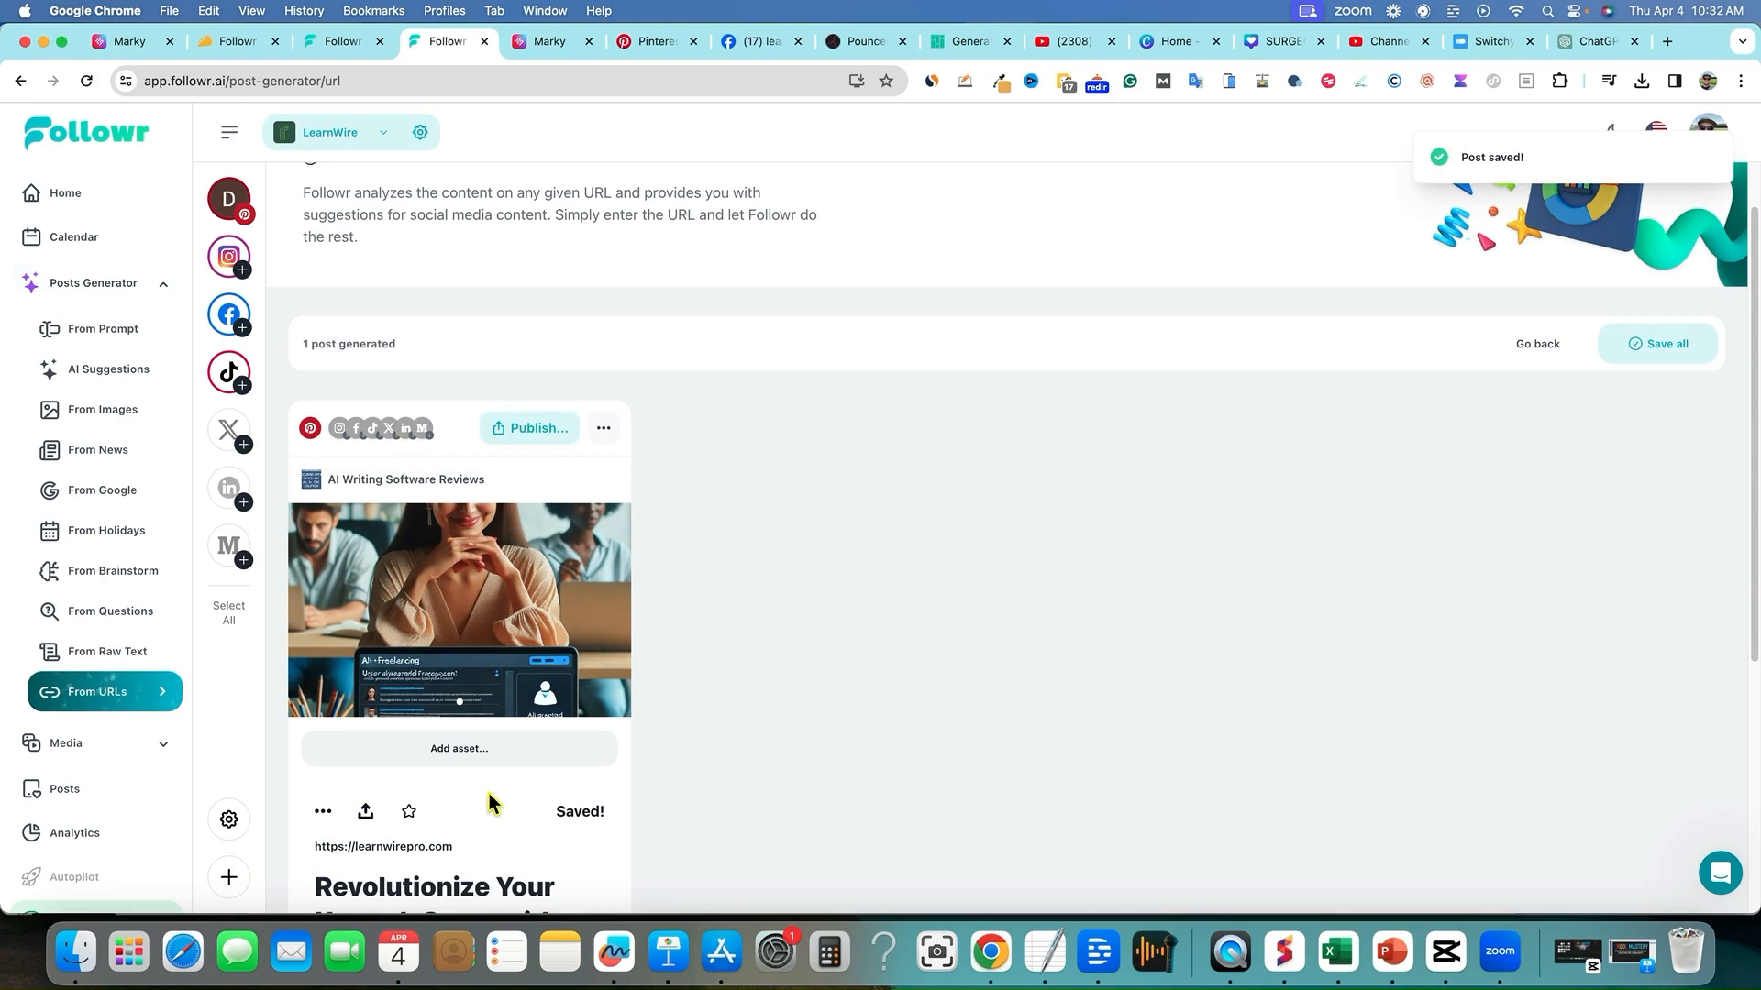
scroll(399, 846, "down", 2)
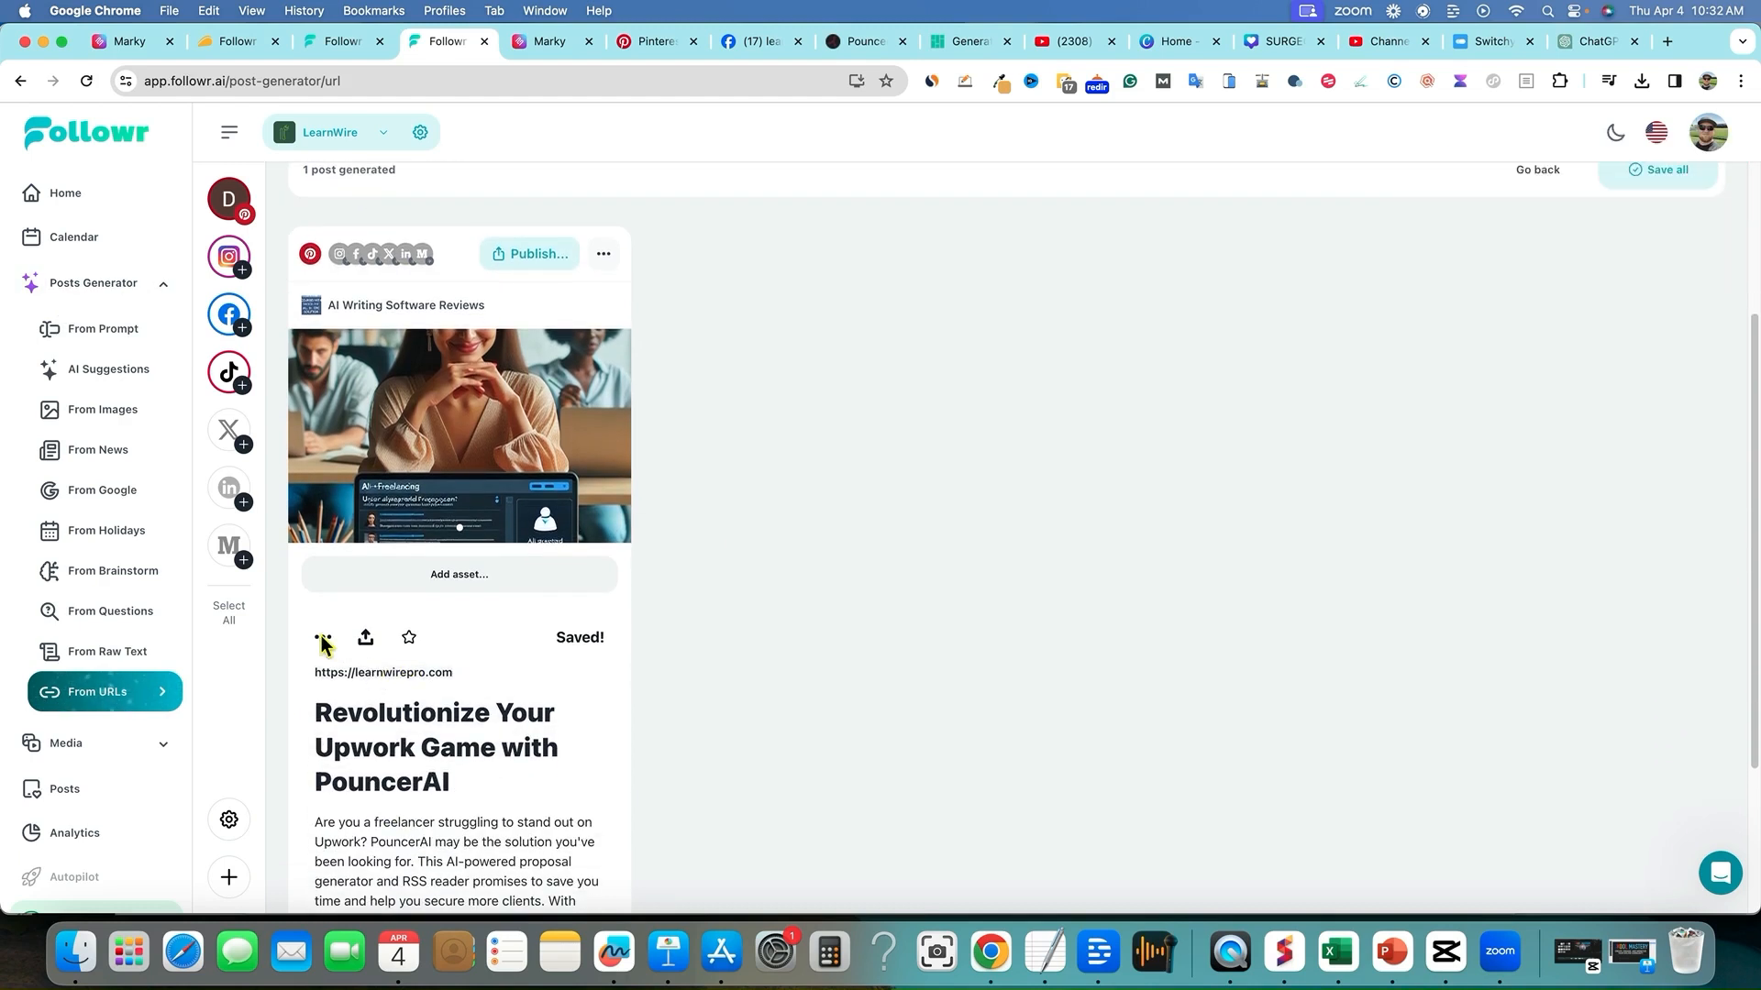
- Look through LearnWire's company settings, covering the integrations, the company profile and the advanced settings
left_click(228, 821)
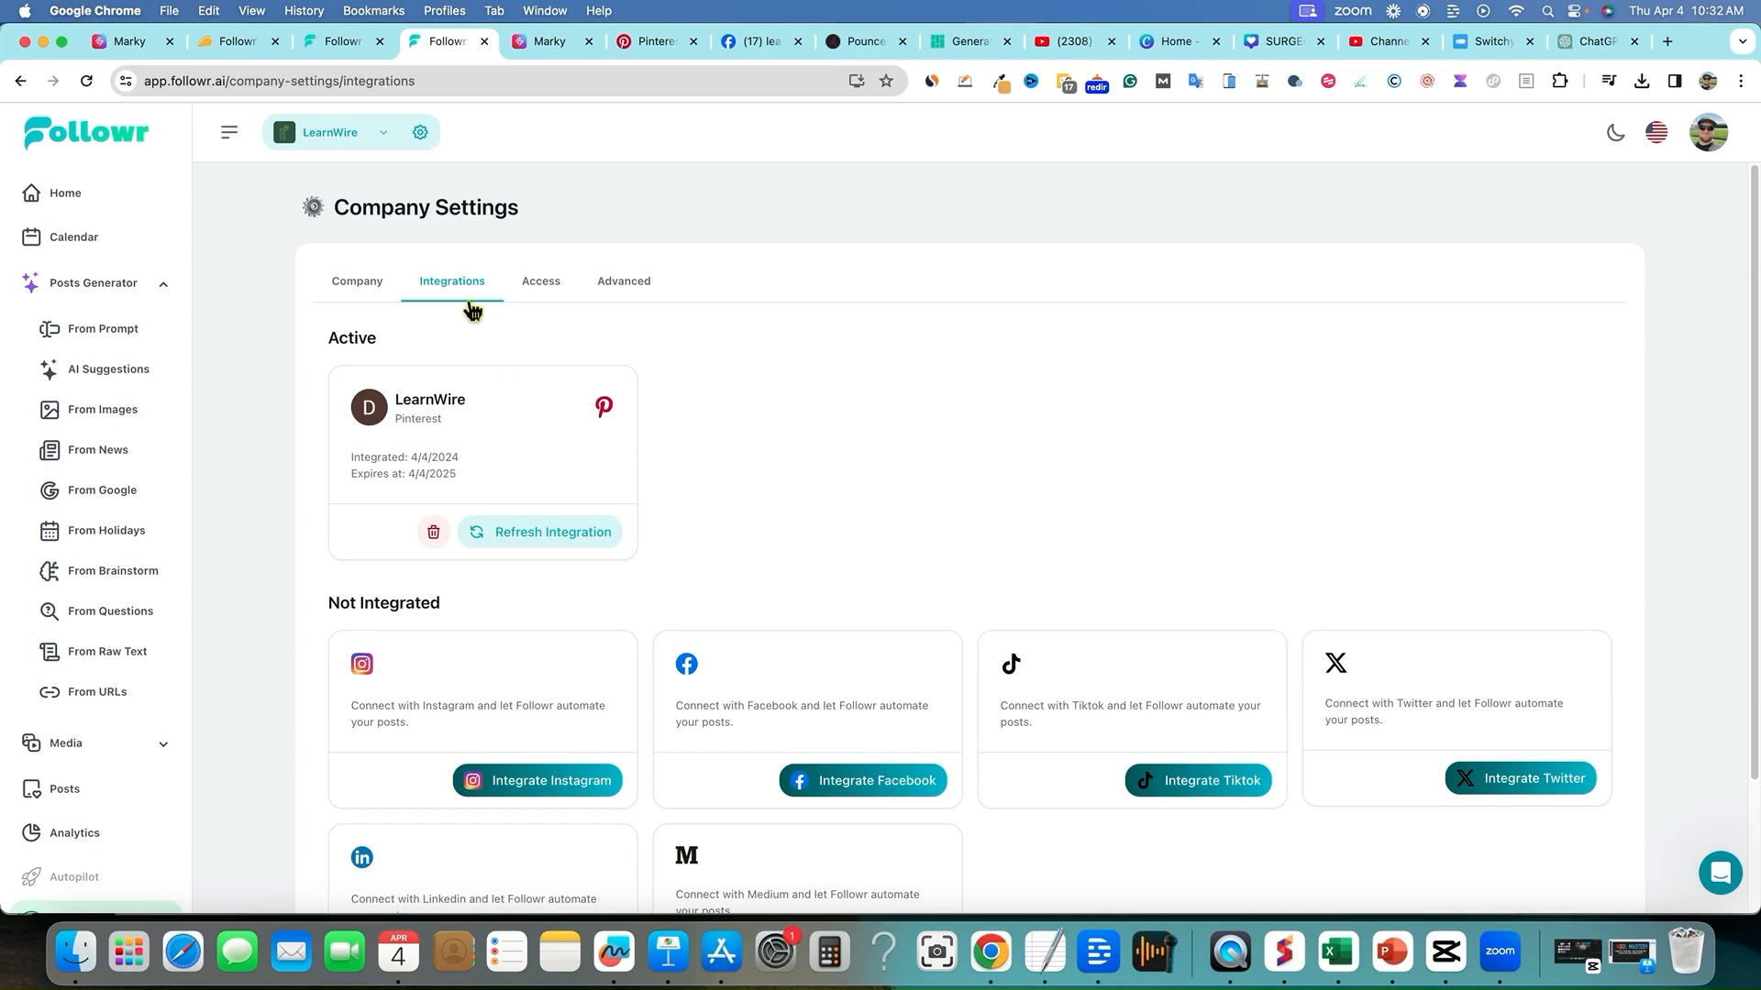
left_click(624, 280)
left_click(1724, 143)
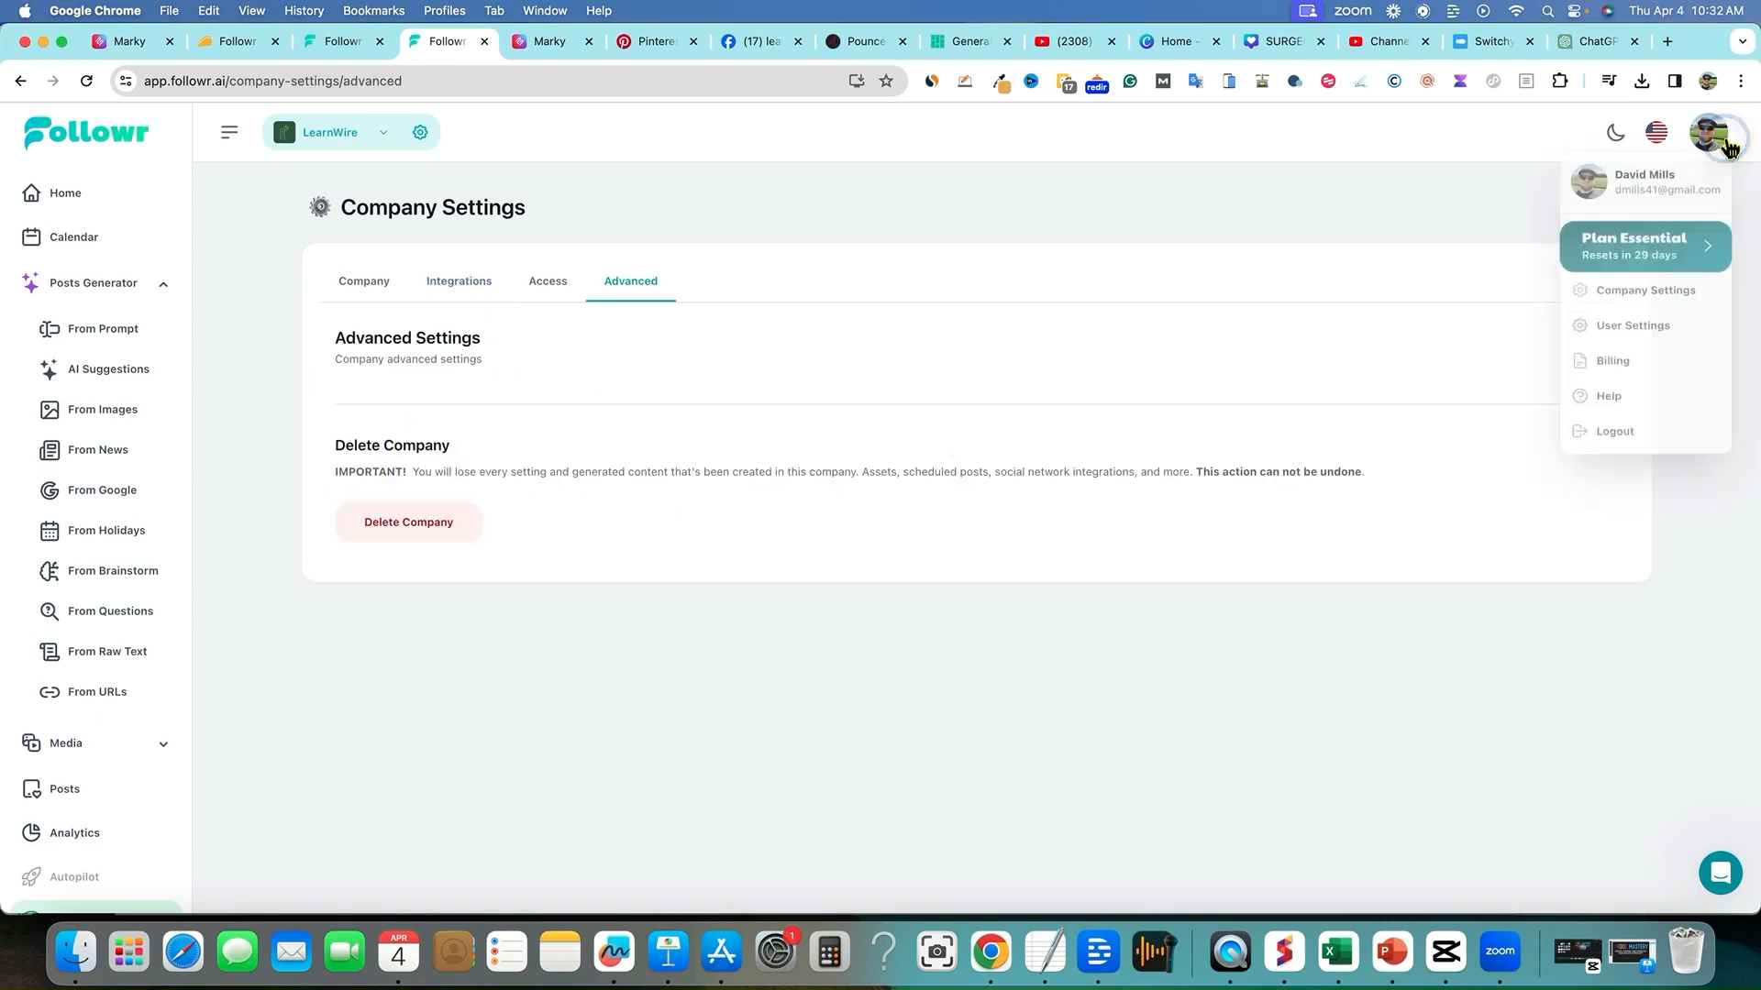
left_click(1642, 302)
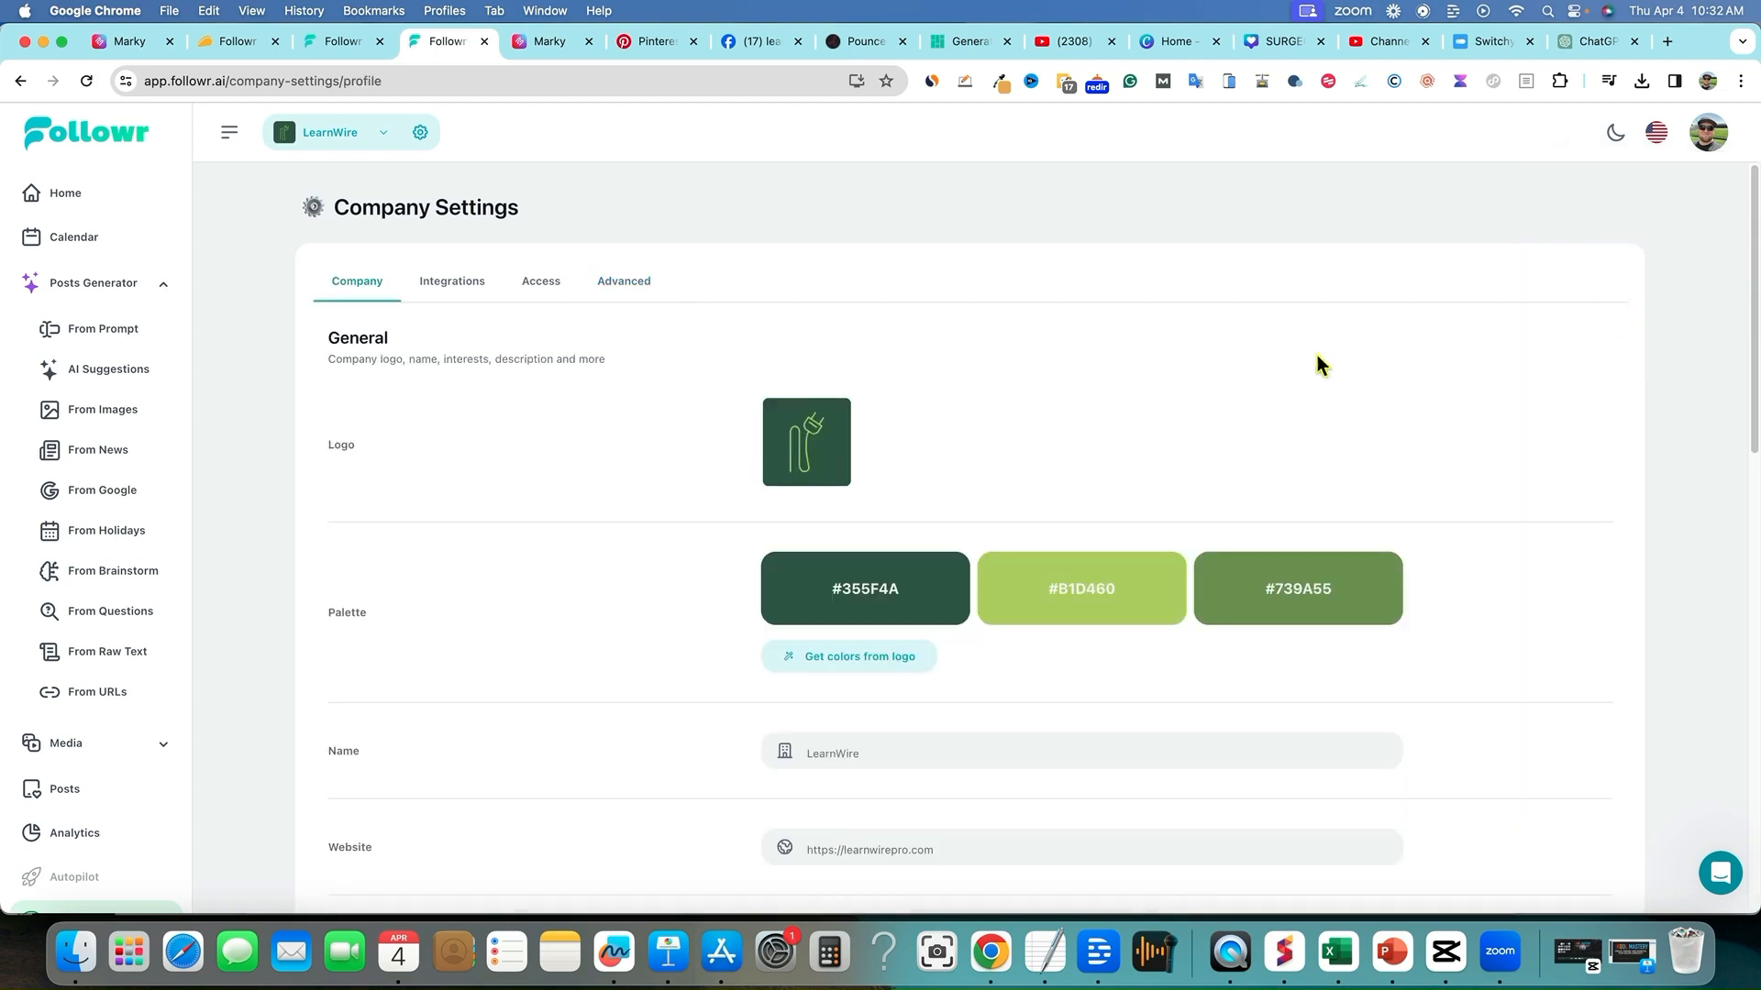
scroll(652, 392, "down", 10)
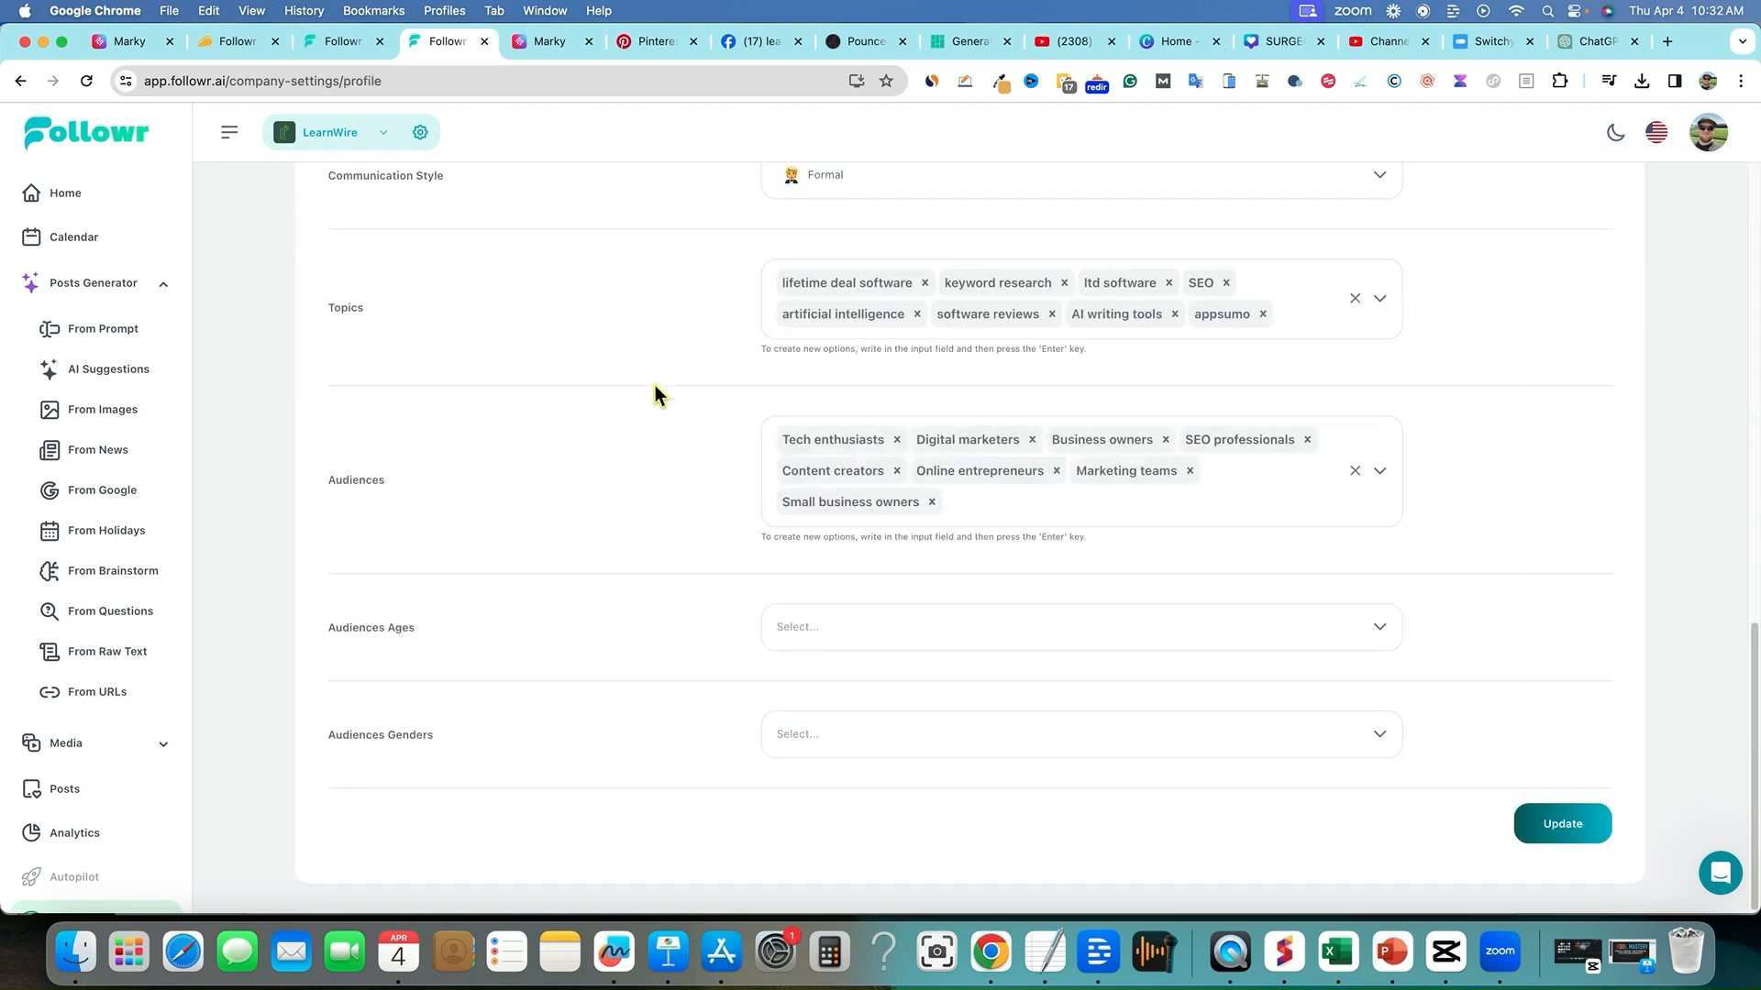
scroll(581, 492, "up", 10)
left_click(623, 292)
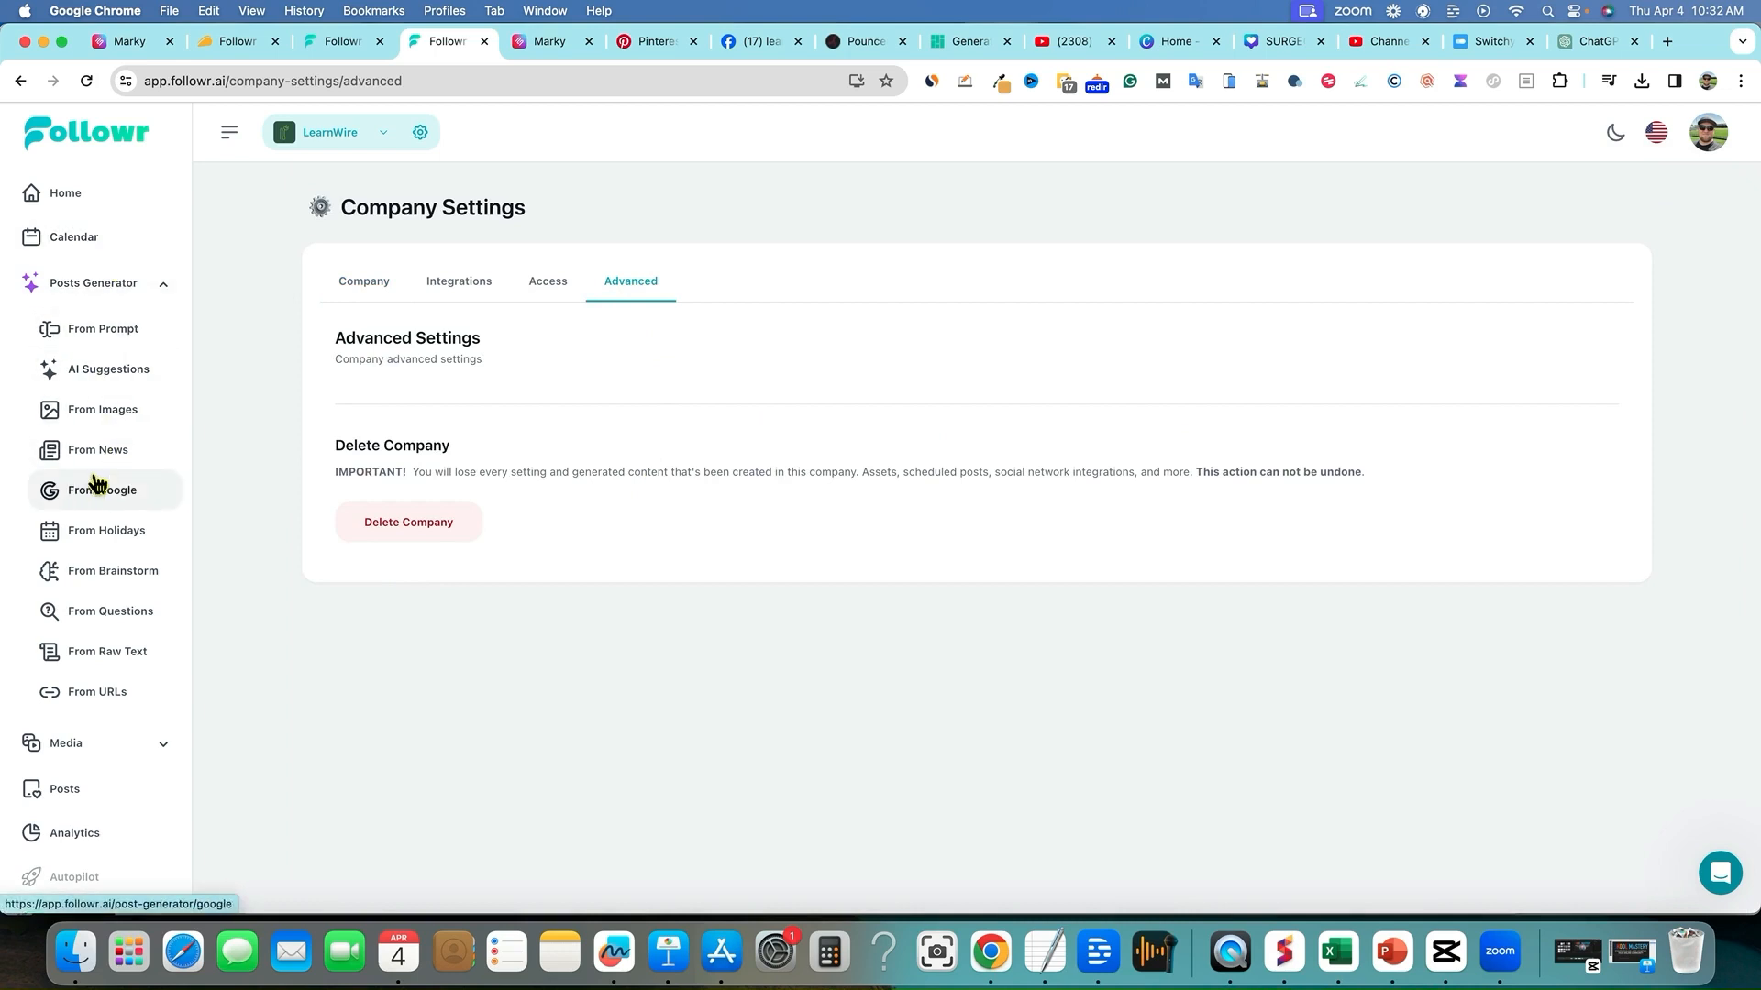
- Go from the posts dashboard to the calendar and schedule the unscheduled PouncerAI post for Saturday, April 6, at about 5 pm
left_click(159, 285)
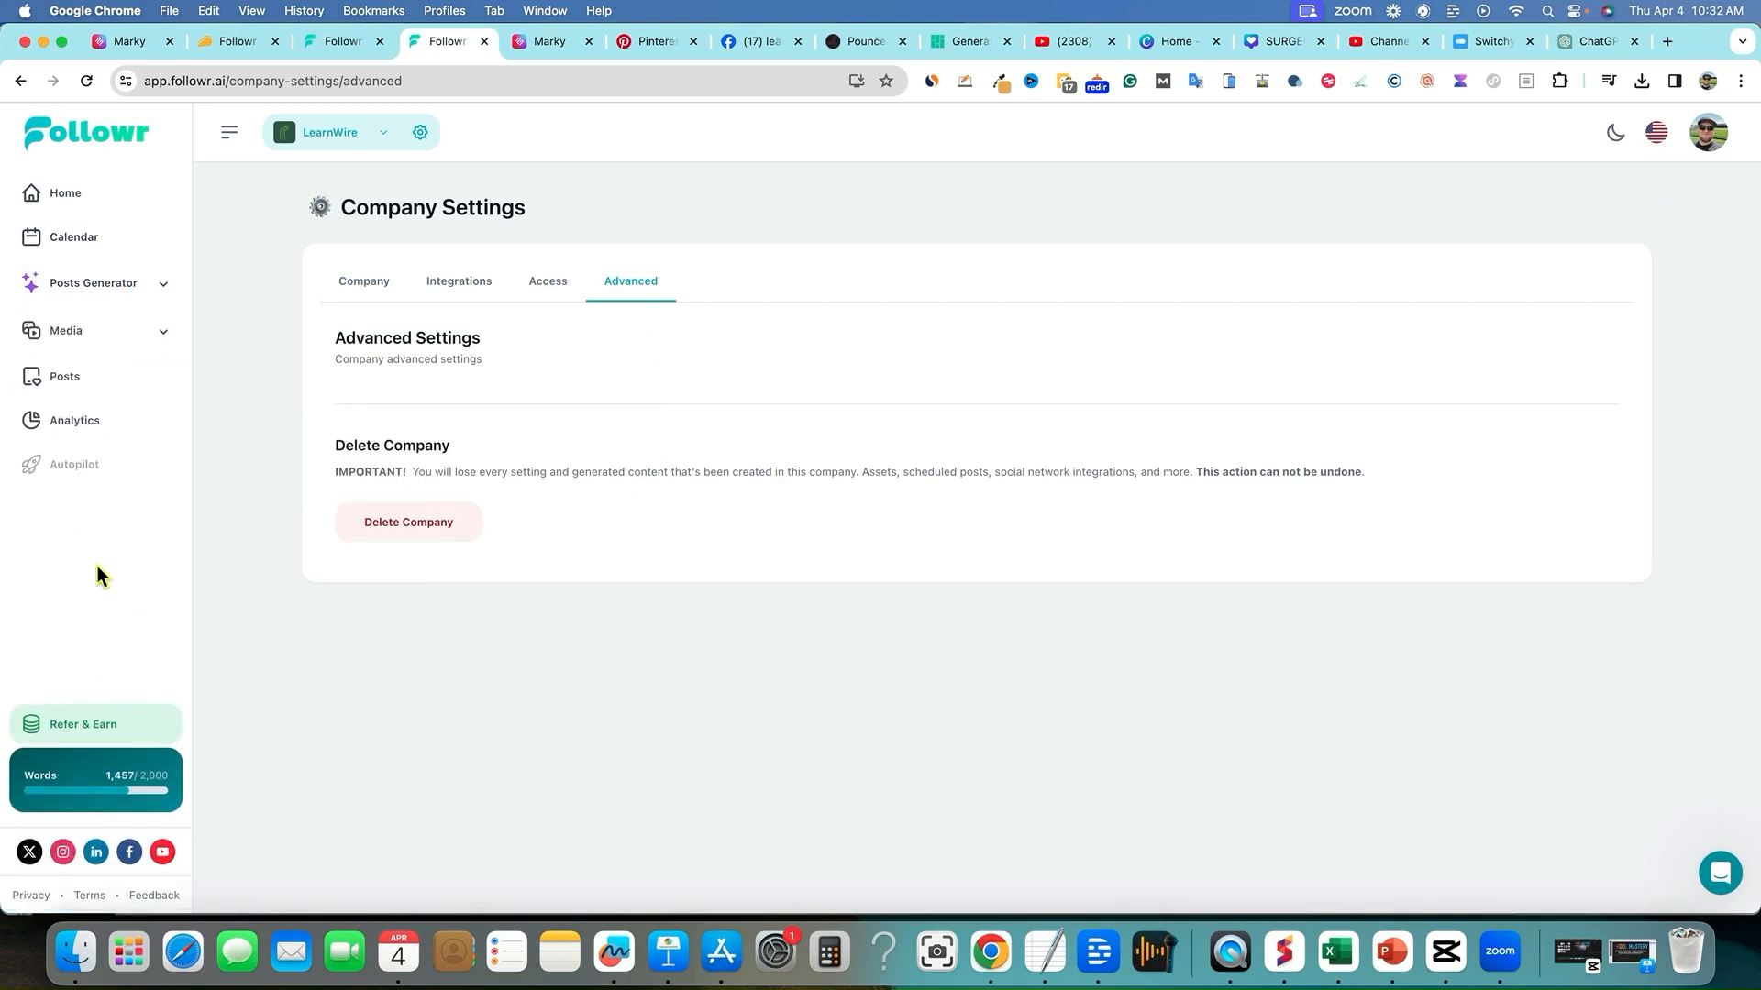
left_click(74, 387)
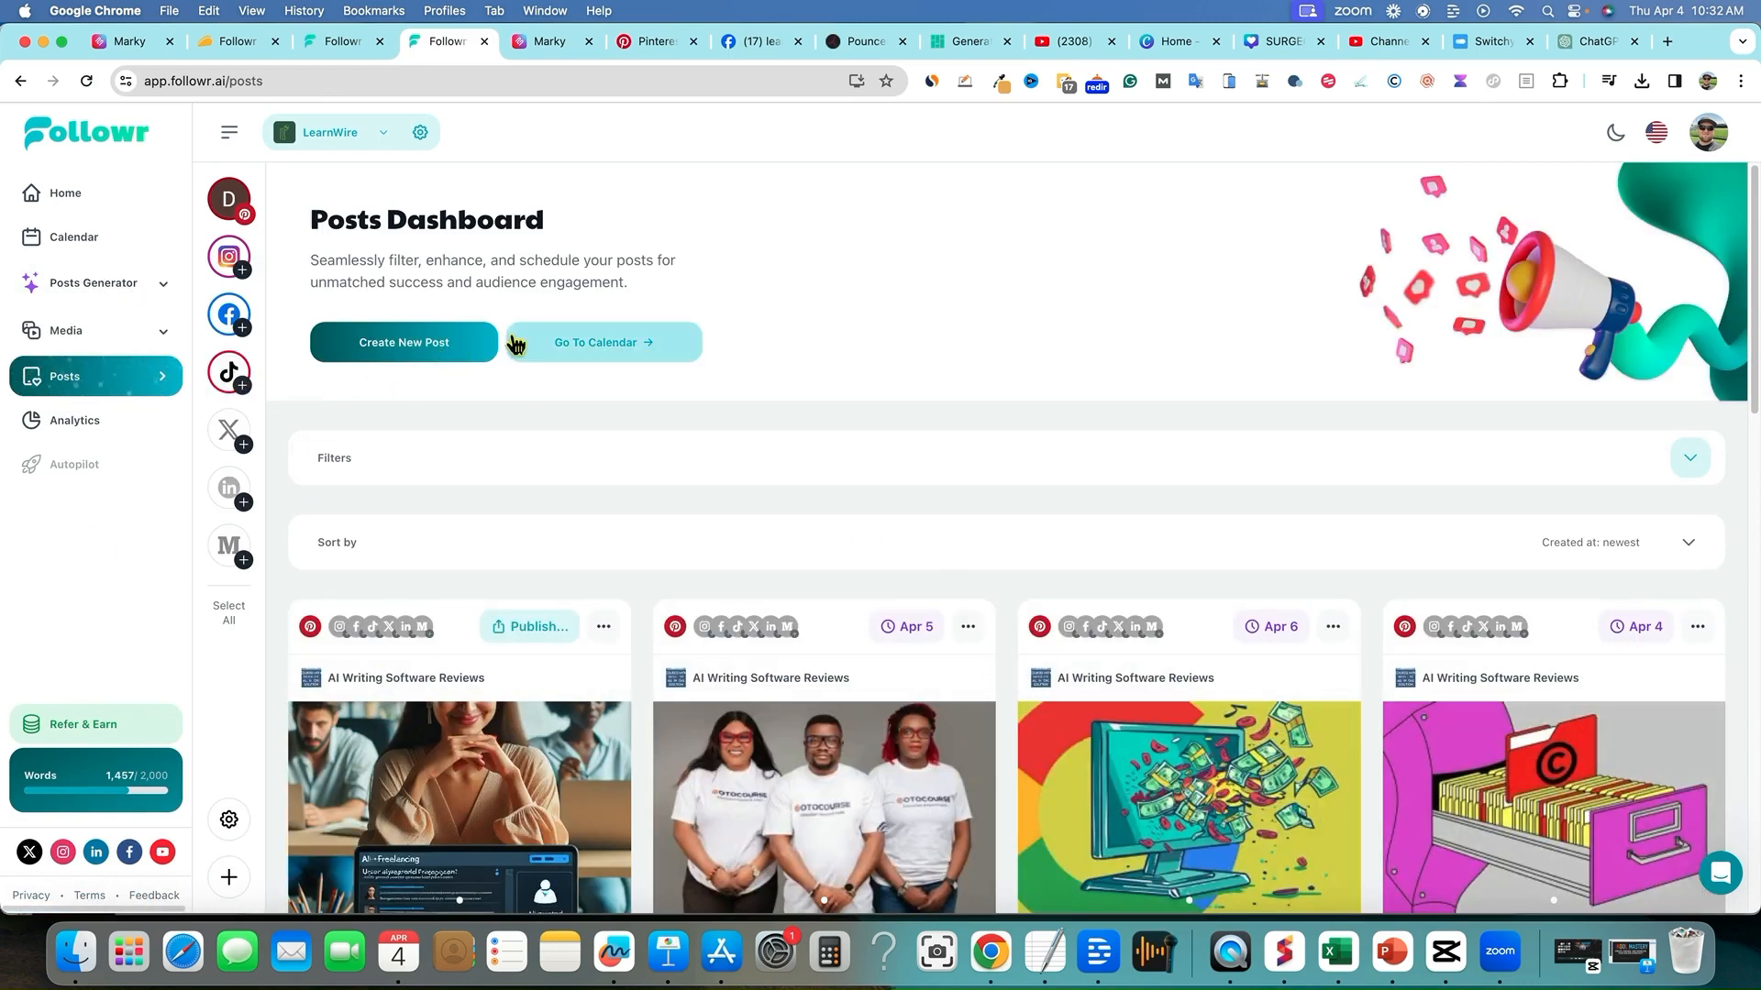
left_click(616, 353)
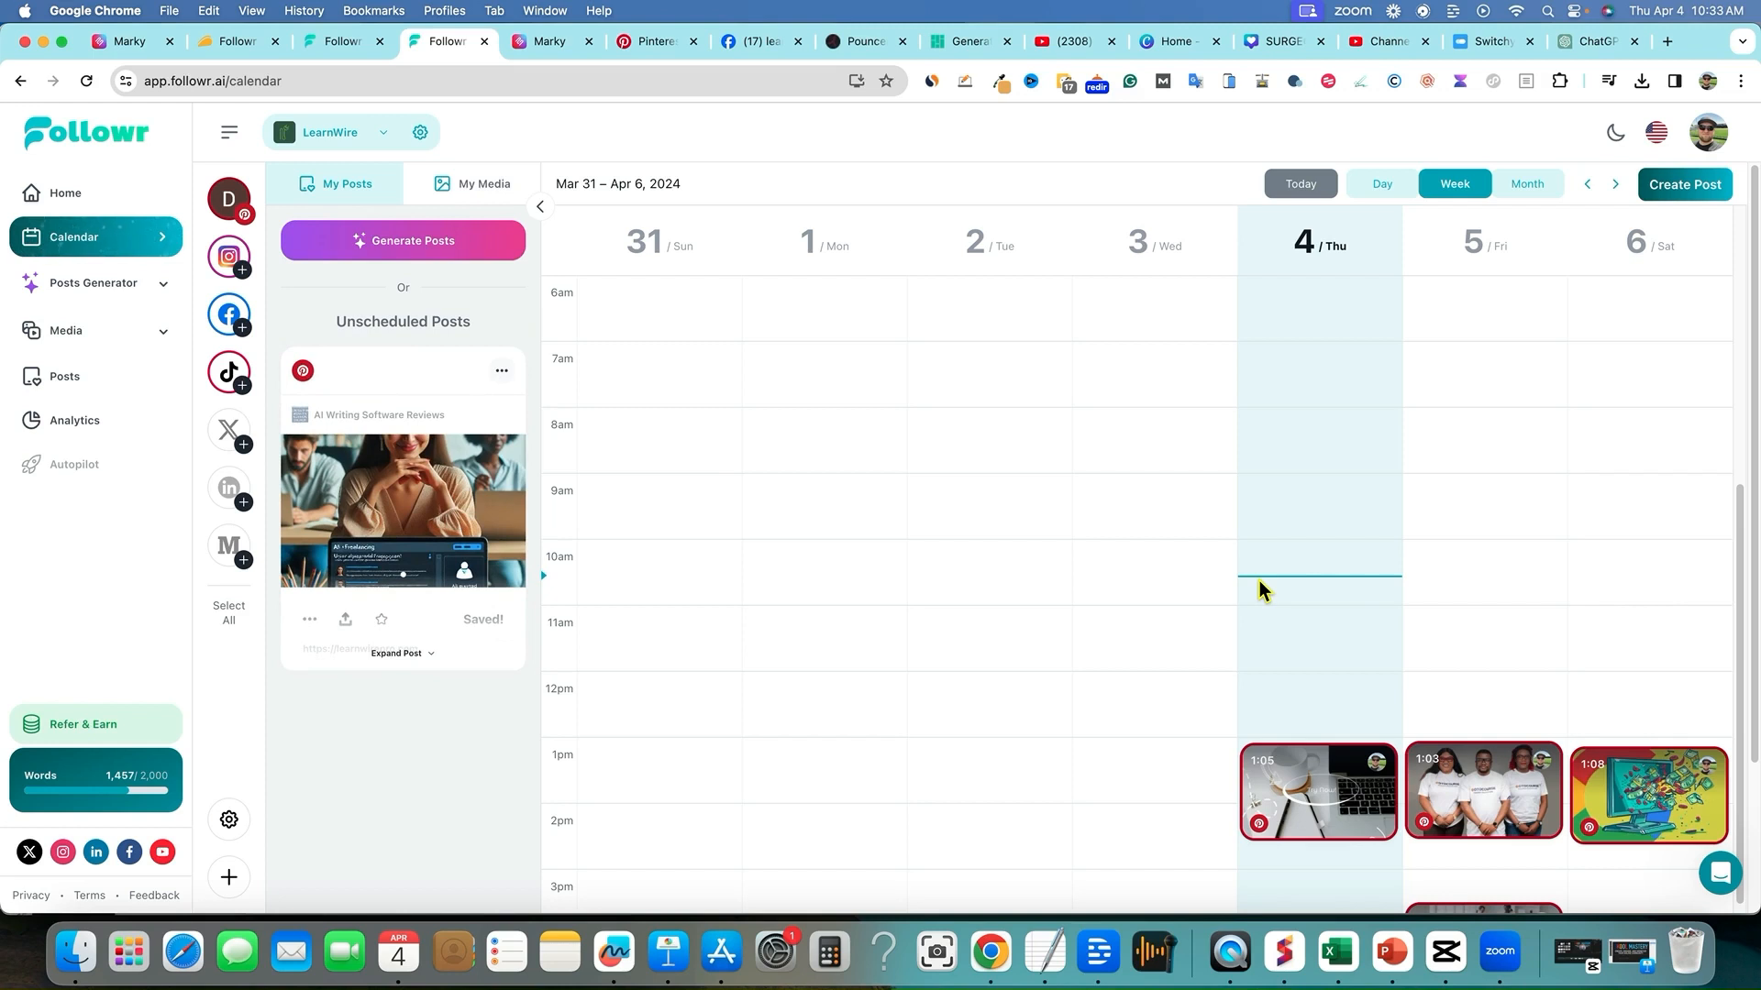
scroll(1258, 590, "down", 8)
scroll(1157, 638, "up", 3)
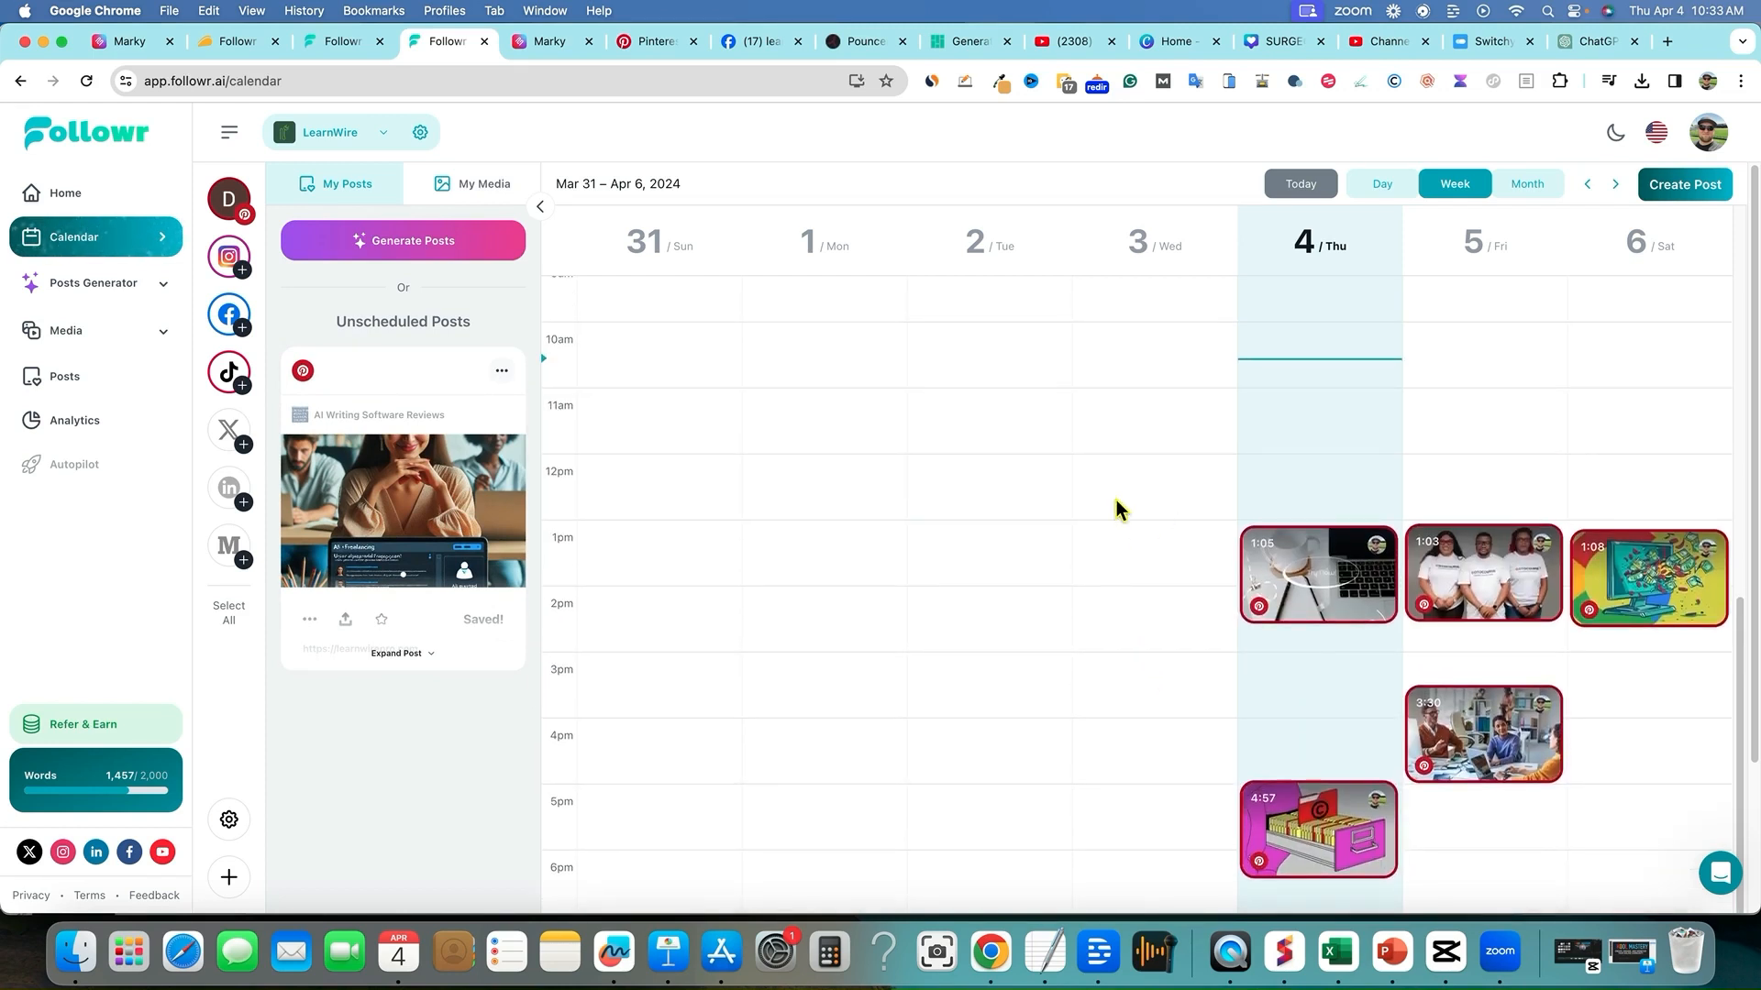
left_click_drag(425, 405, 1665, 807)
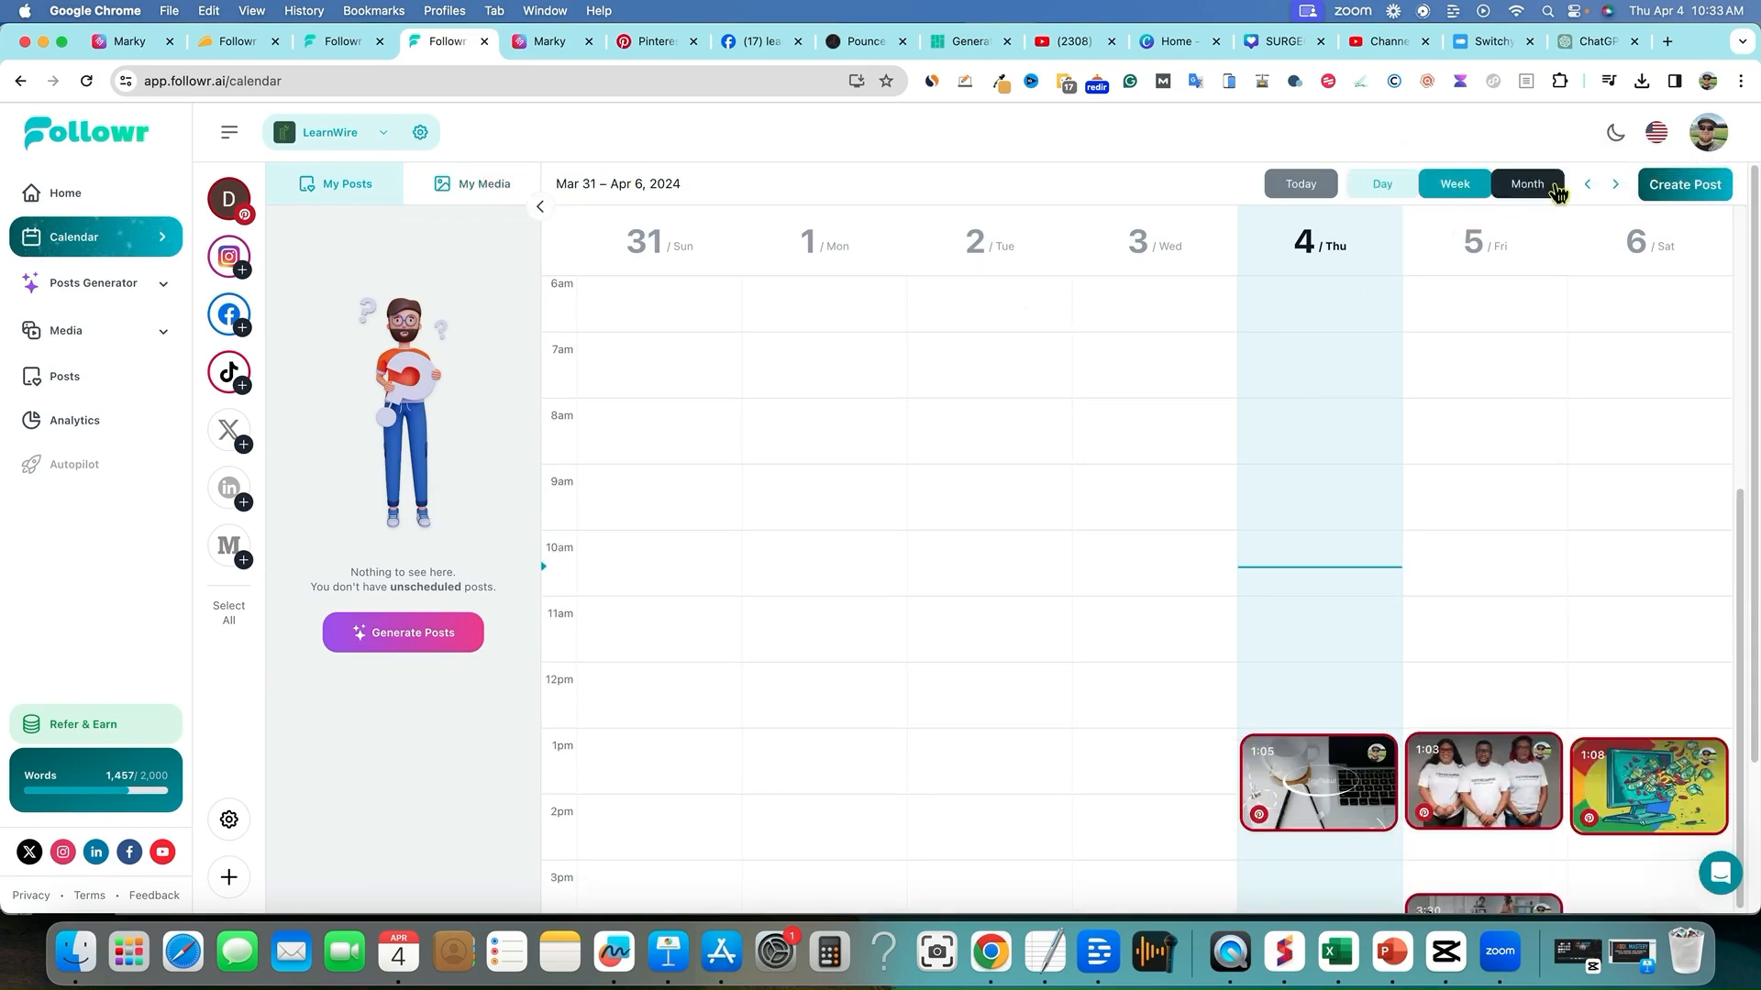
left_click(1615, 184)
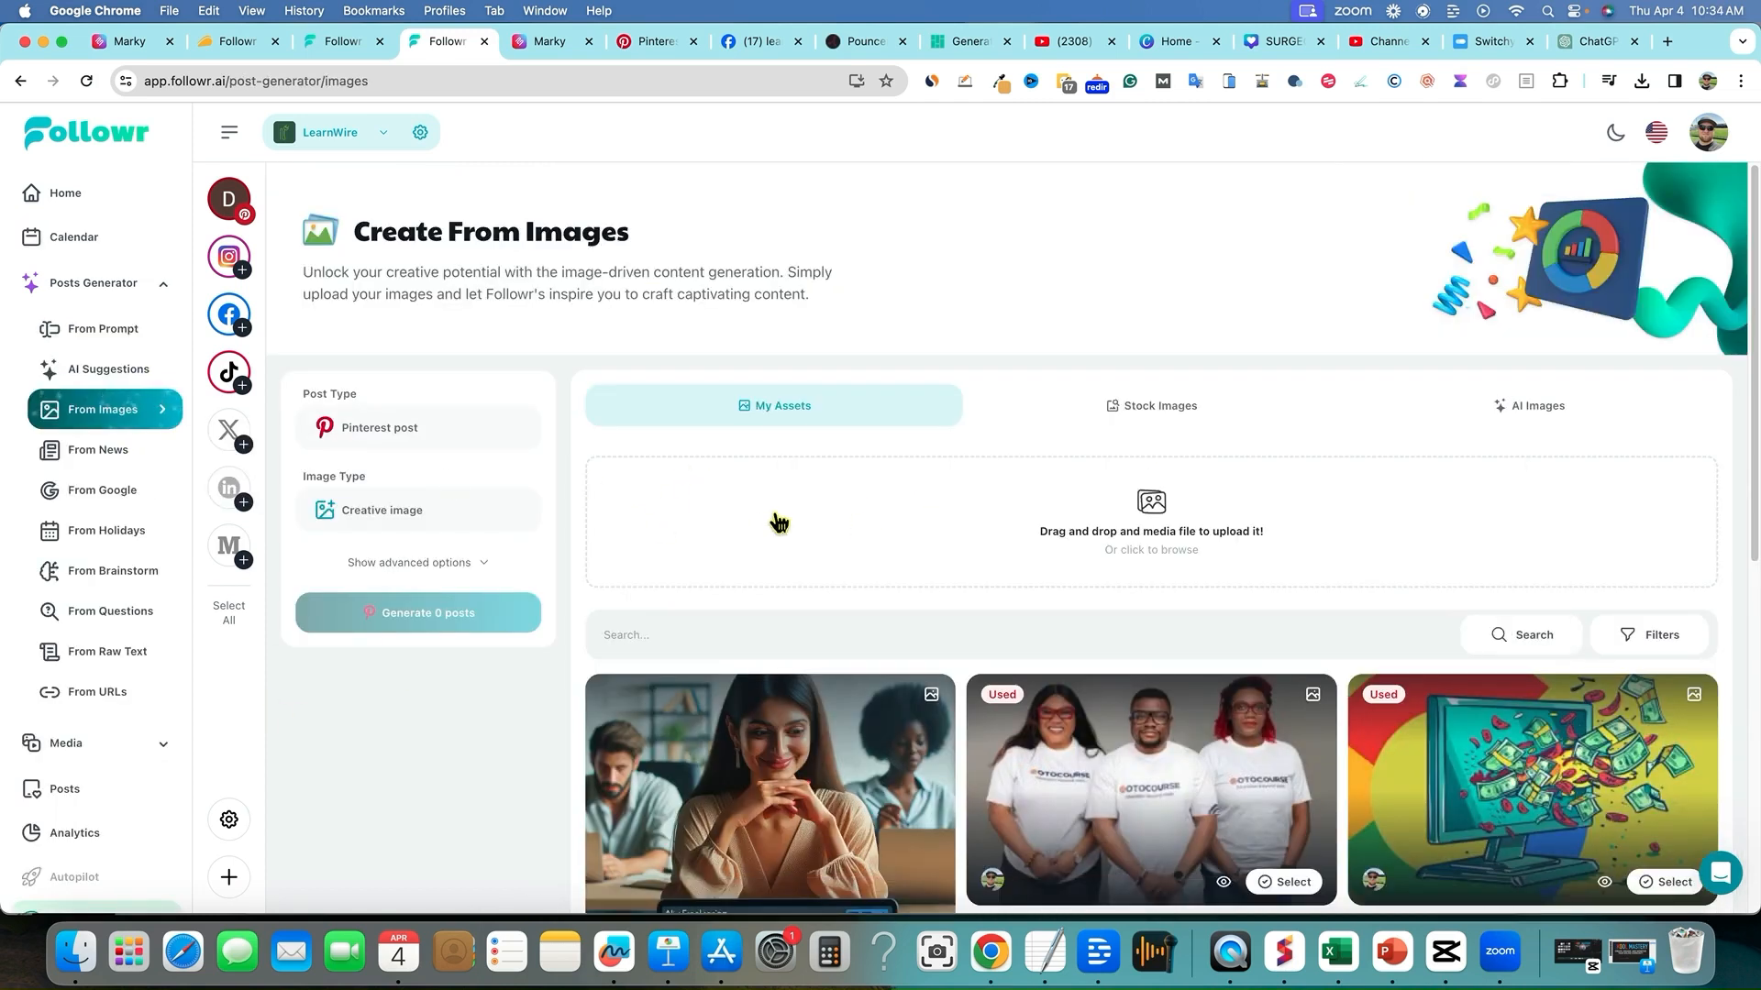
- Upload the first four of yesterday's screenshots from Recents to My Assets in the Create From Images generator
left_click(1152, 510)
left_click(196, 207)
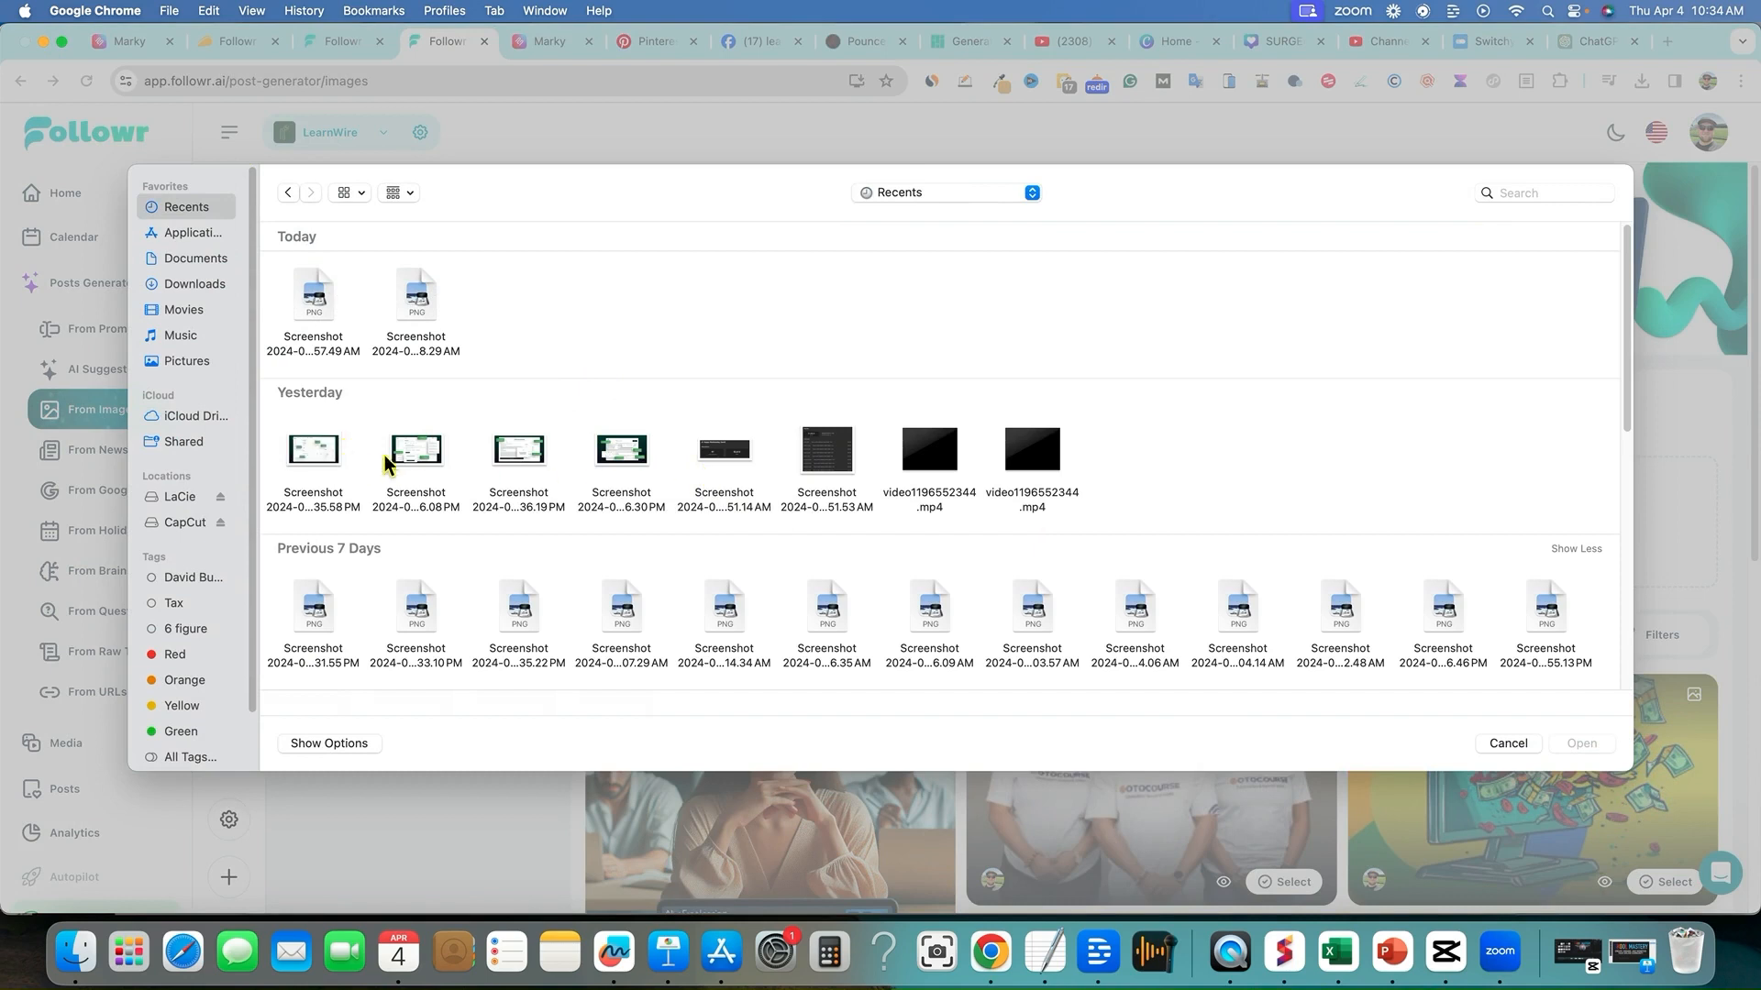
left_click(332, 461)
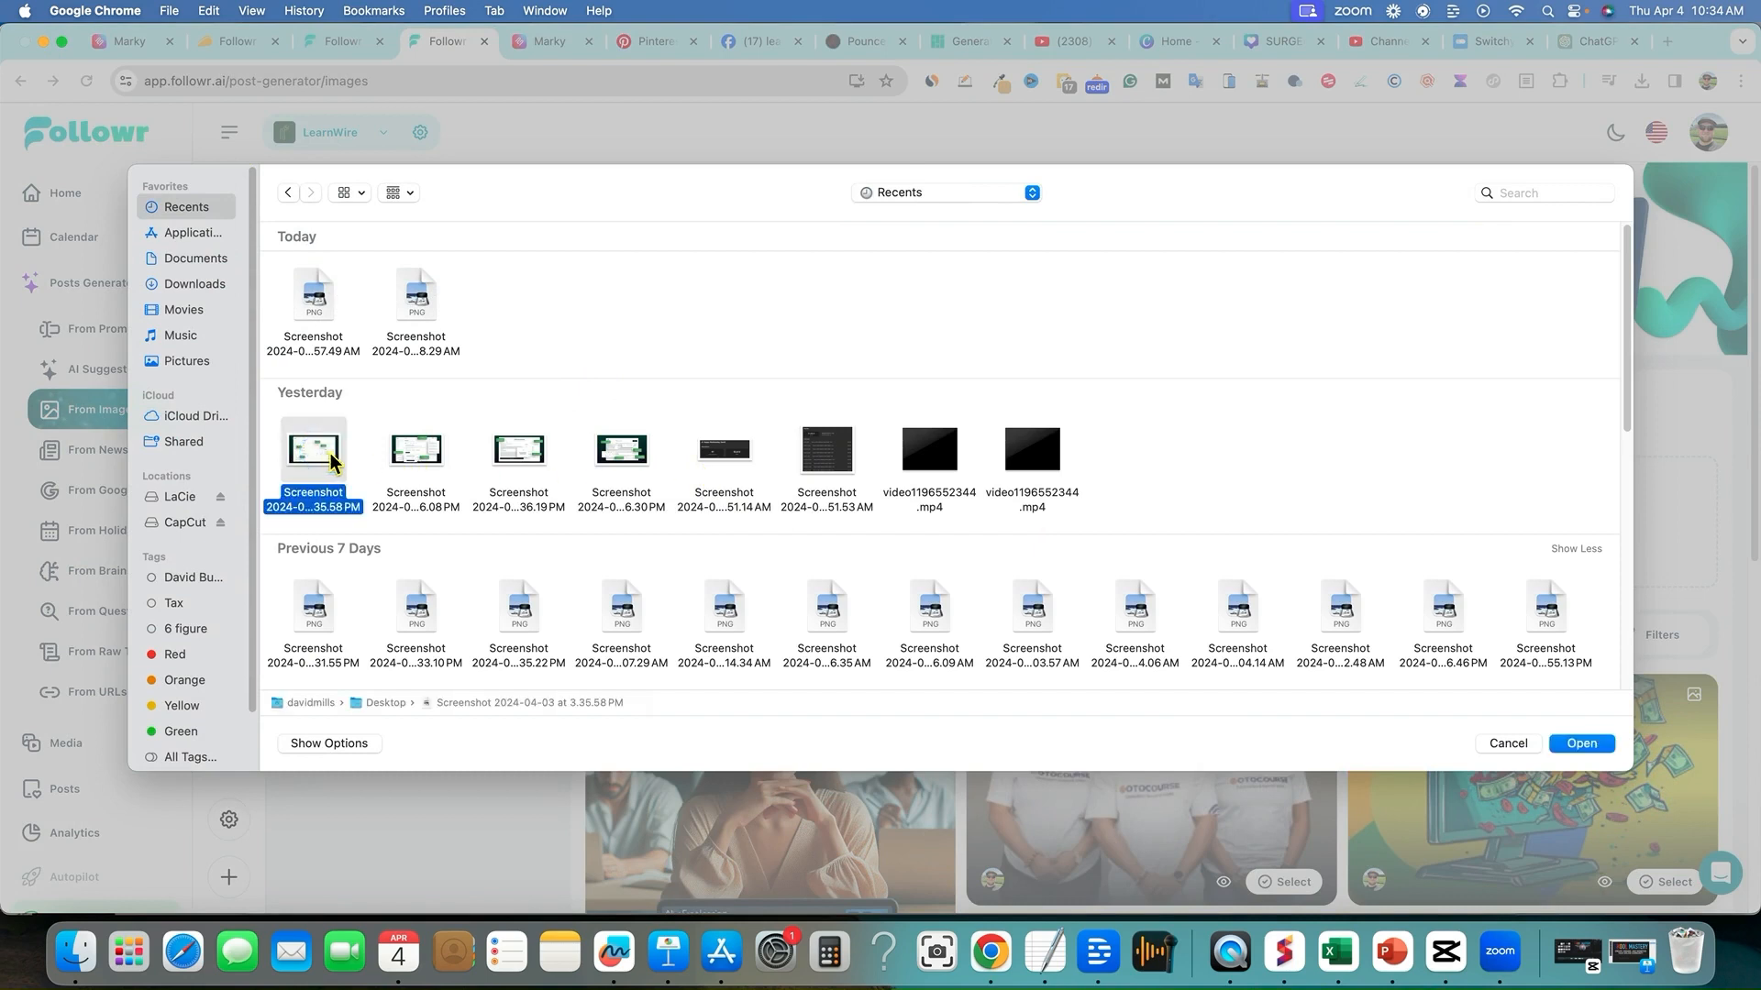
left_click(422, 463, "super")
left_click(500, 464, "super")
left_click(626, 464, "super")
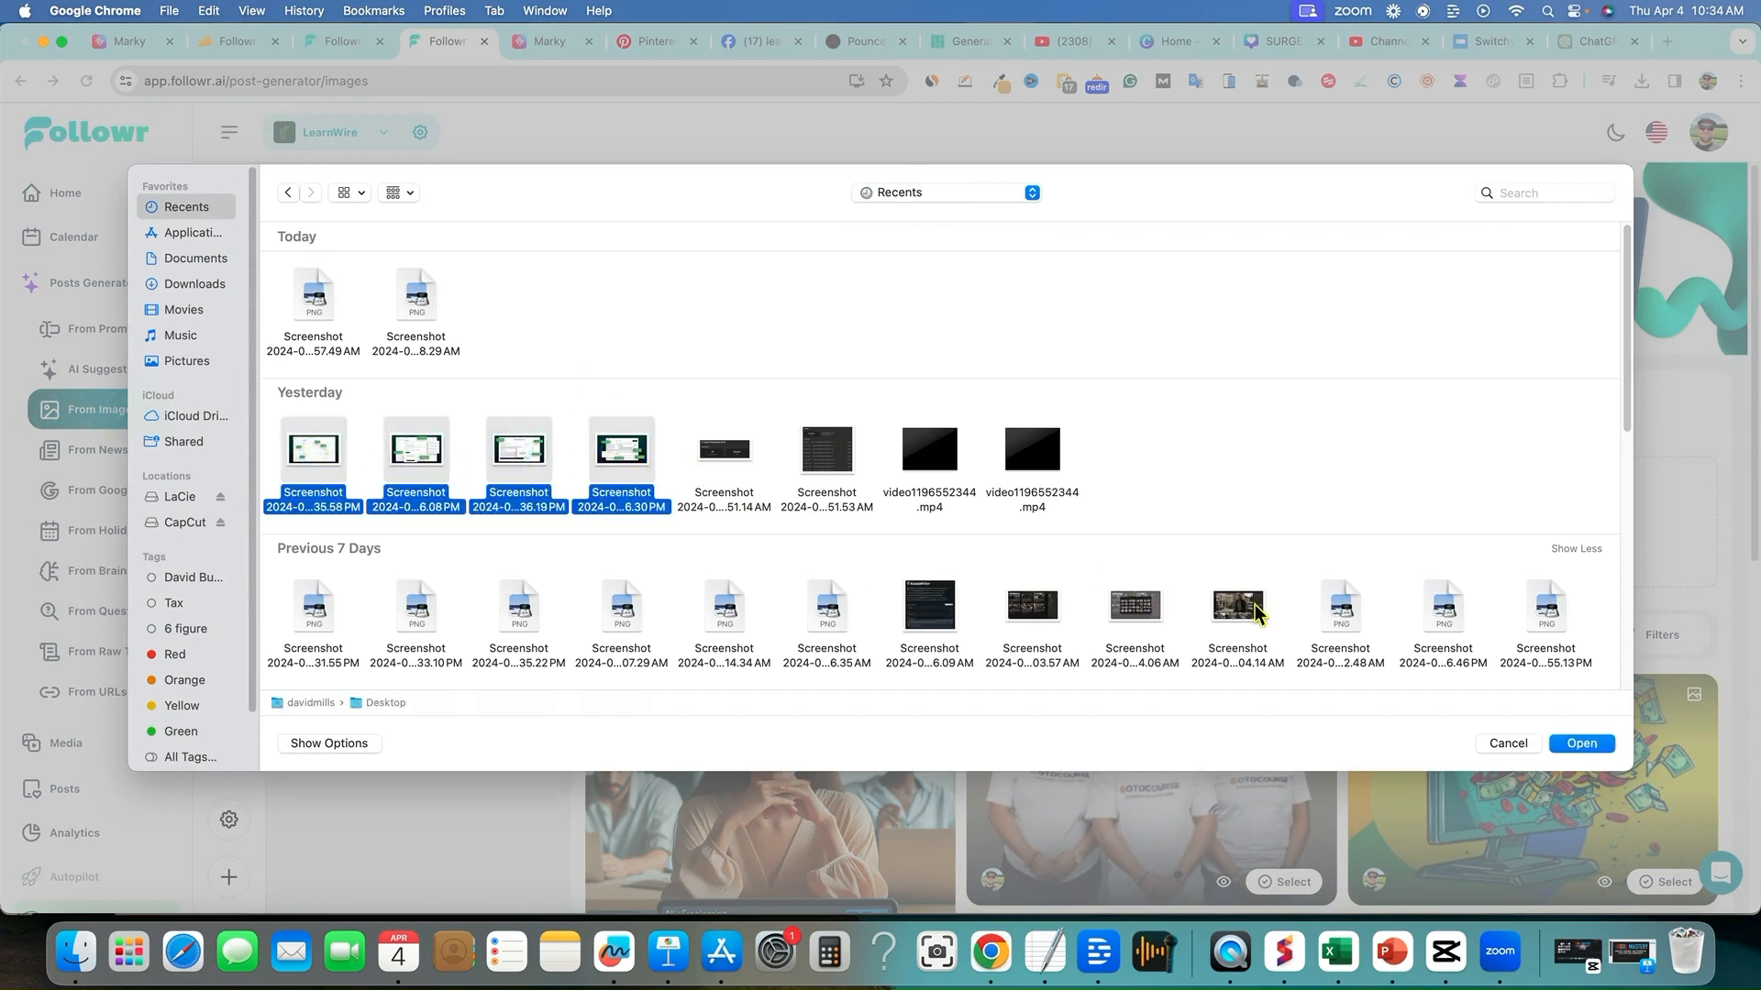
left_click(1578, 741)
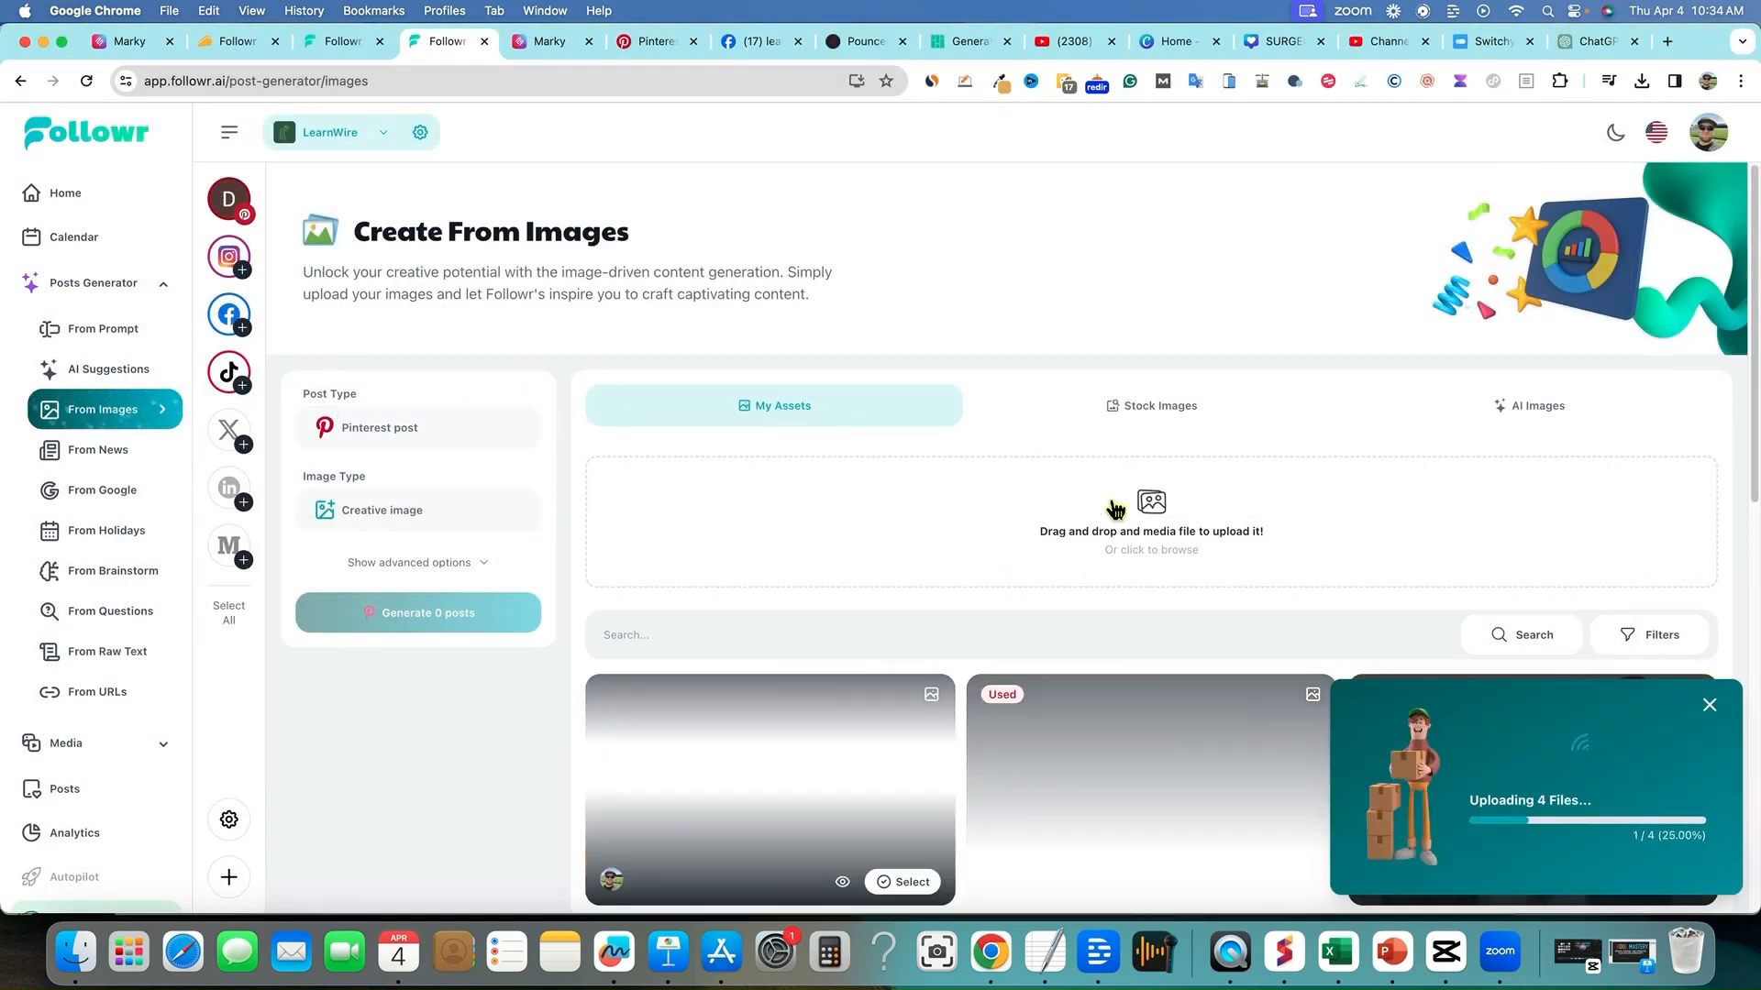
scroll(1117, 551, "down", 5)
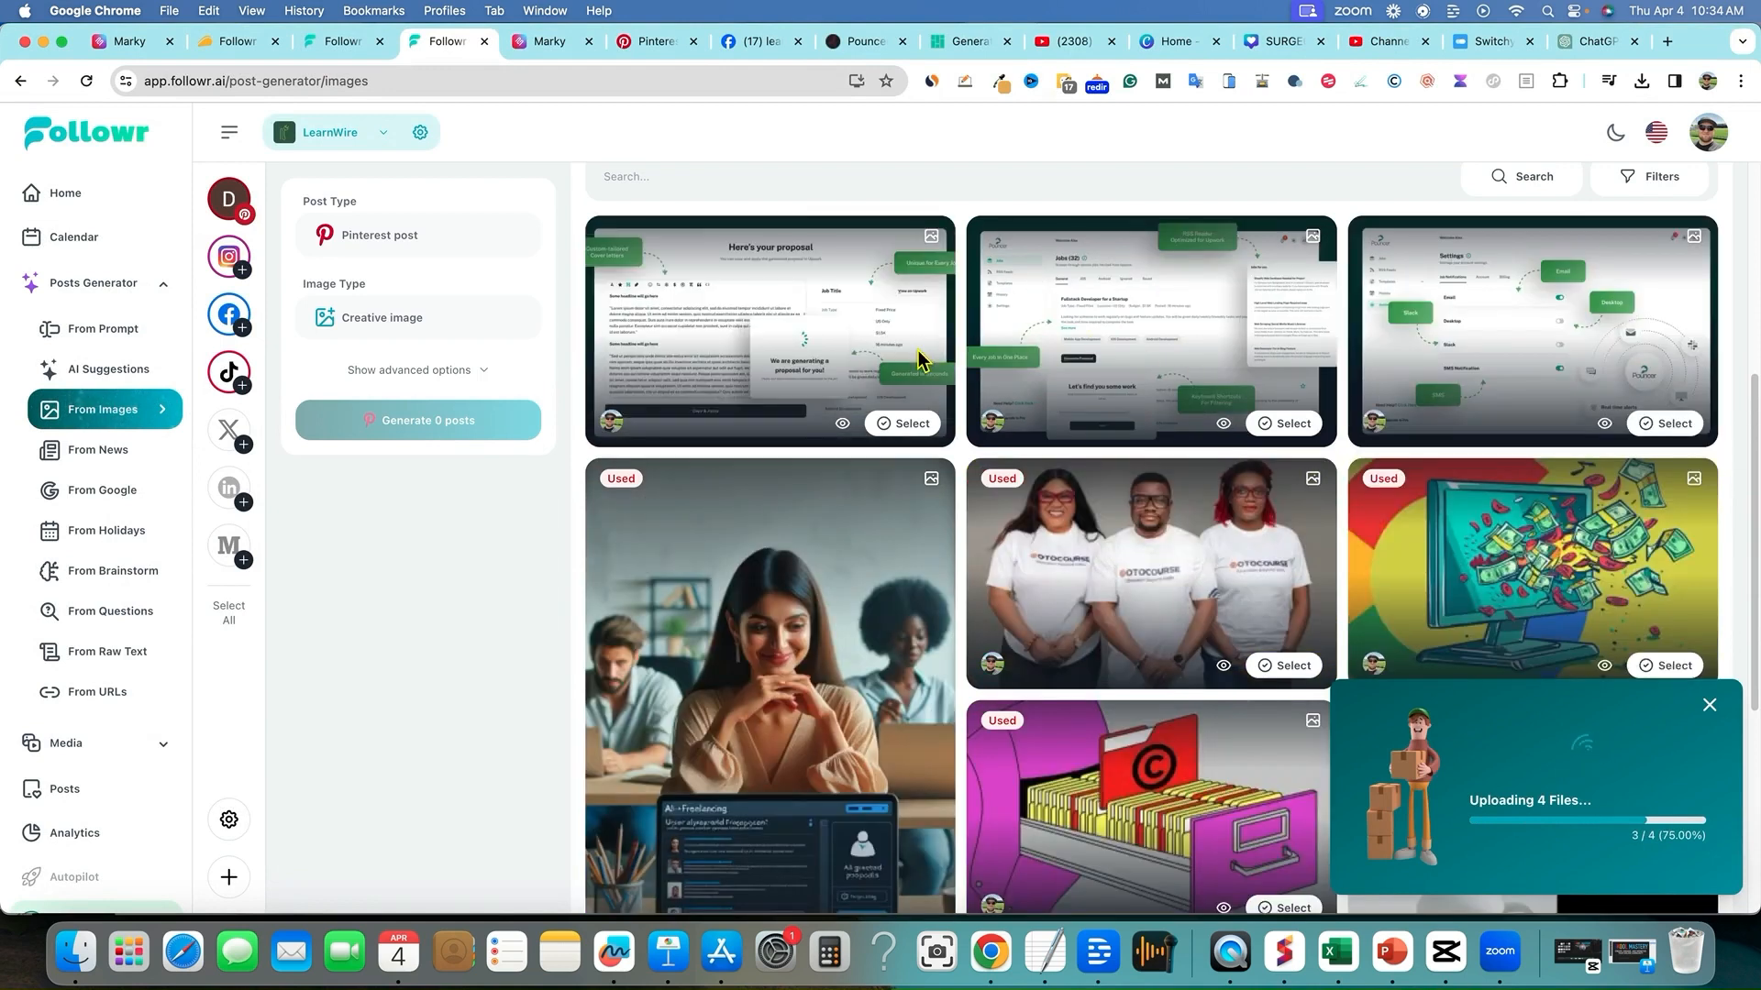
scroll(796, 379, "up", 3)
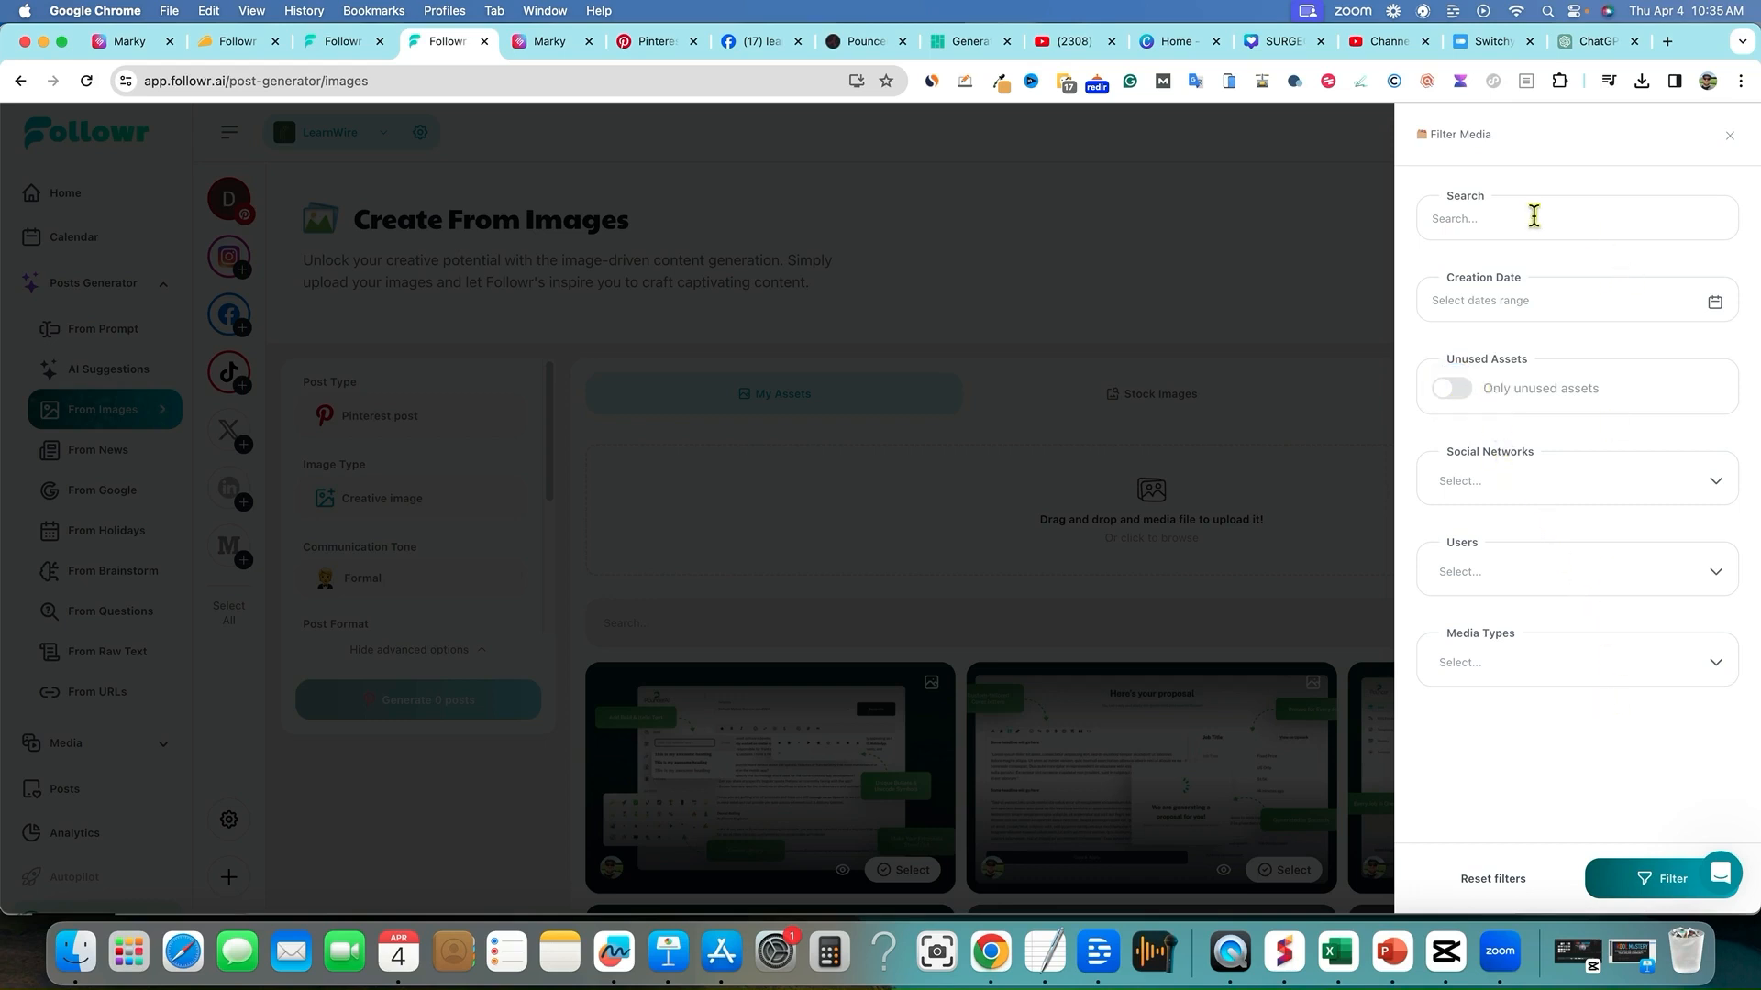
- Filter the media assets to only unused ones for the Pinterest social network
triple_click(1505, 393)
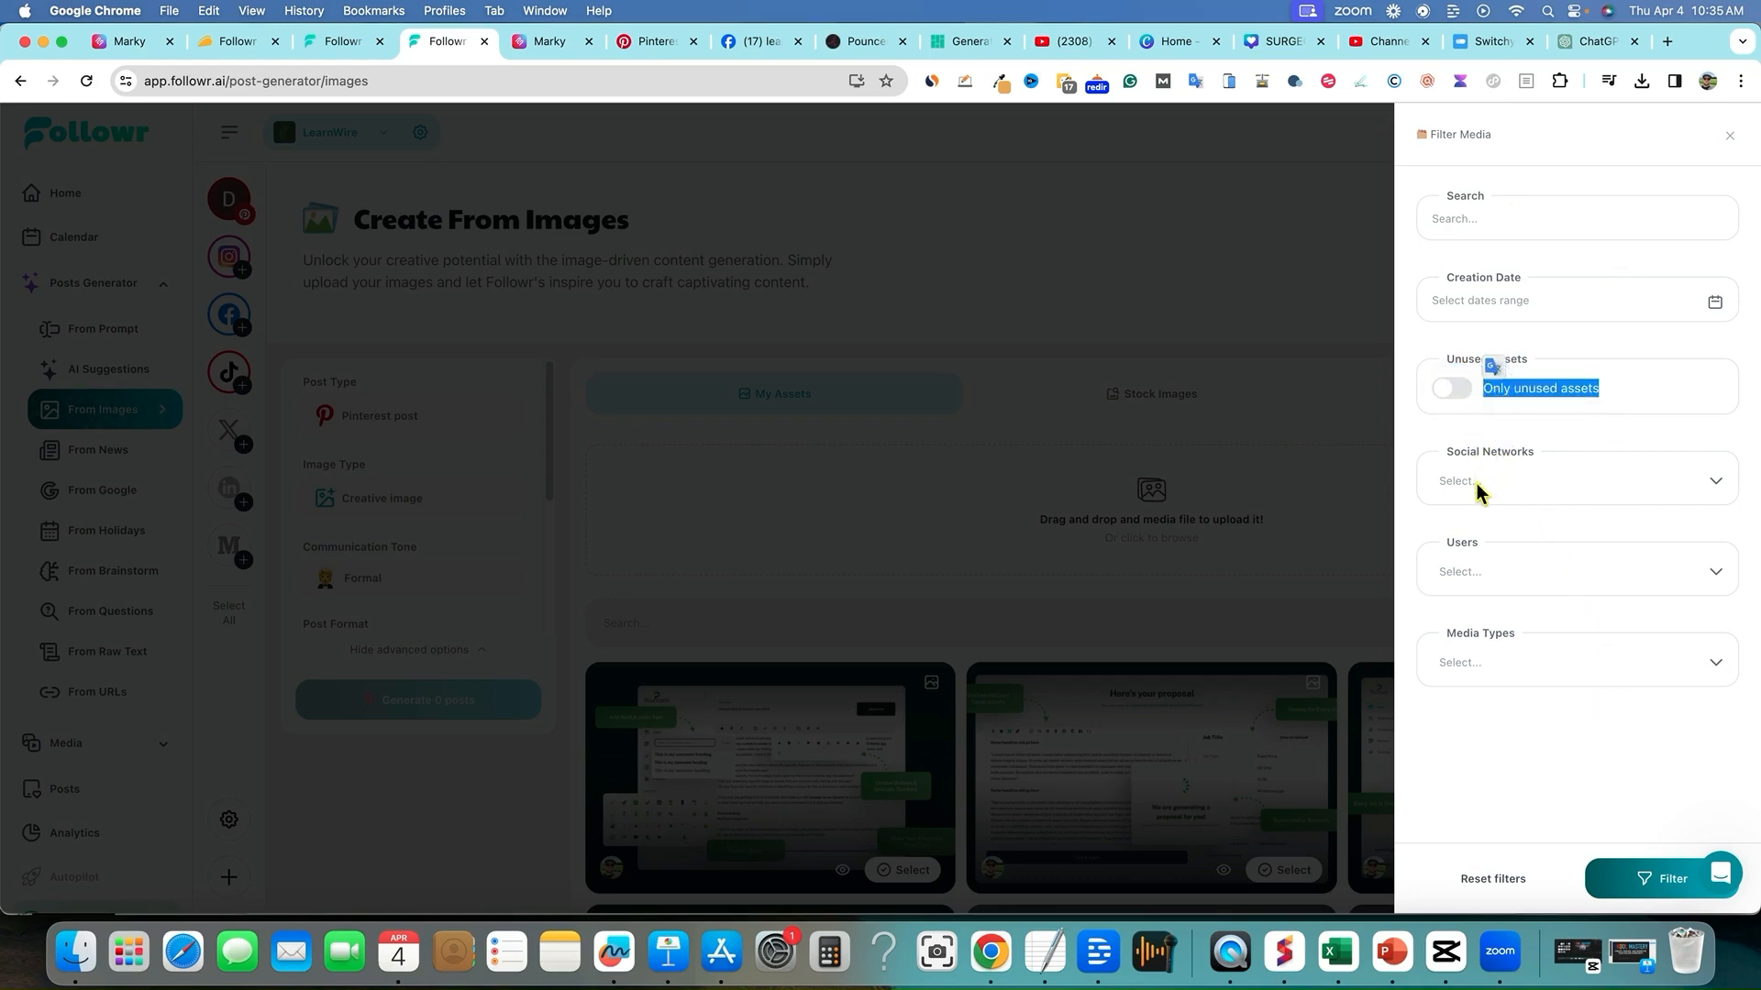
left_click(1478, 481)
left_click(1483, 532)
left_click(1452, 389)
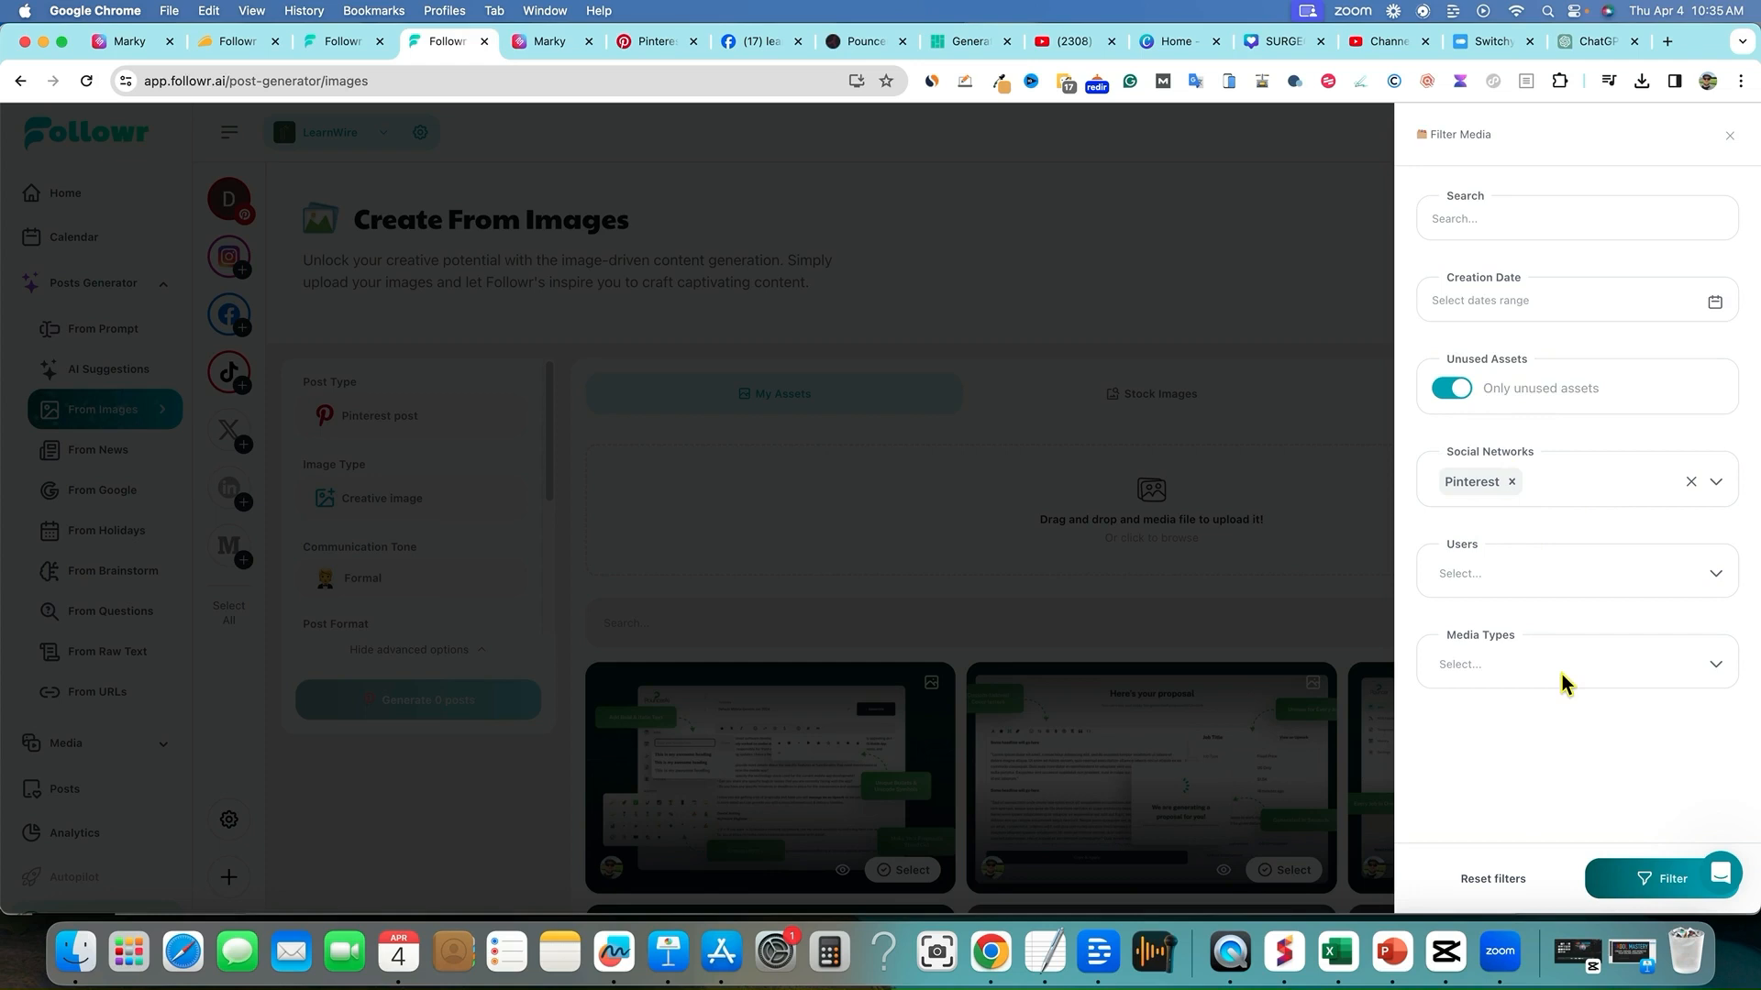
left_click(1653, 871)
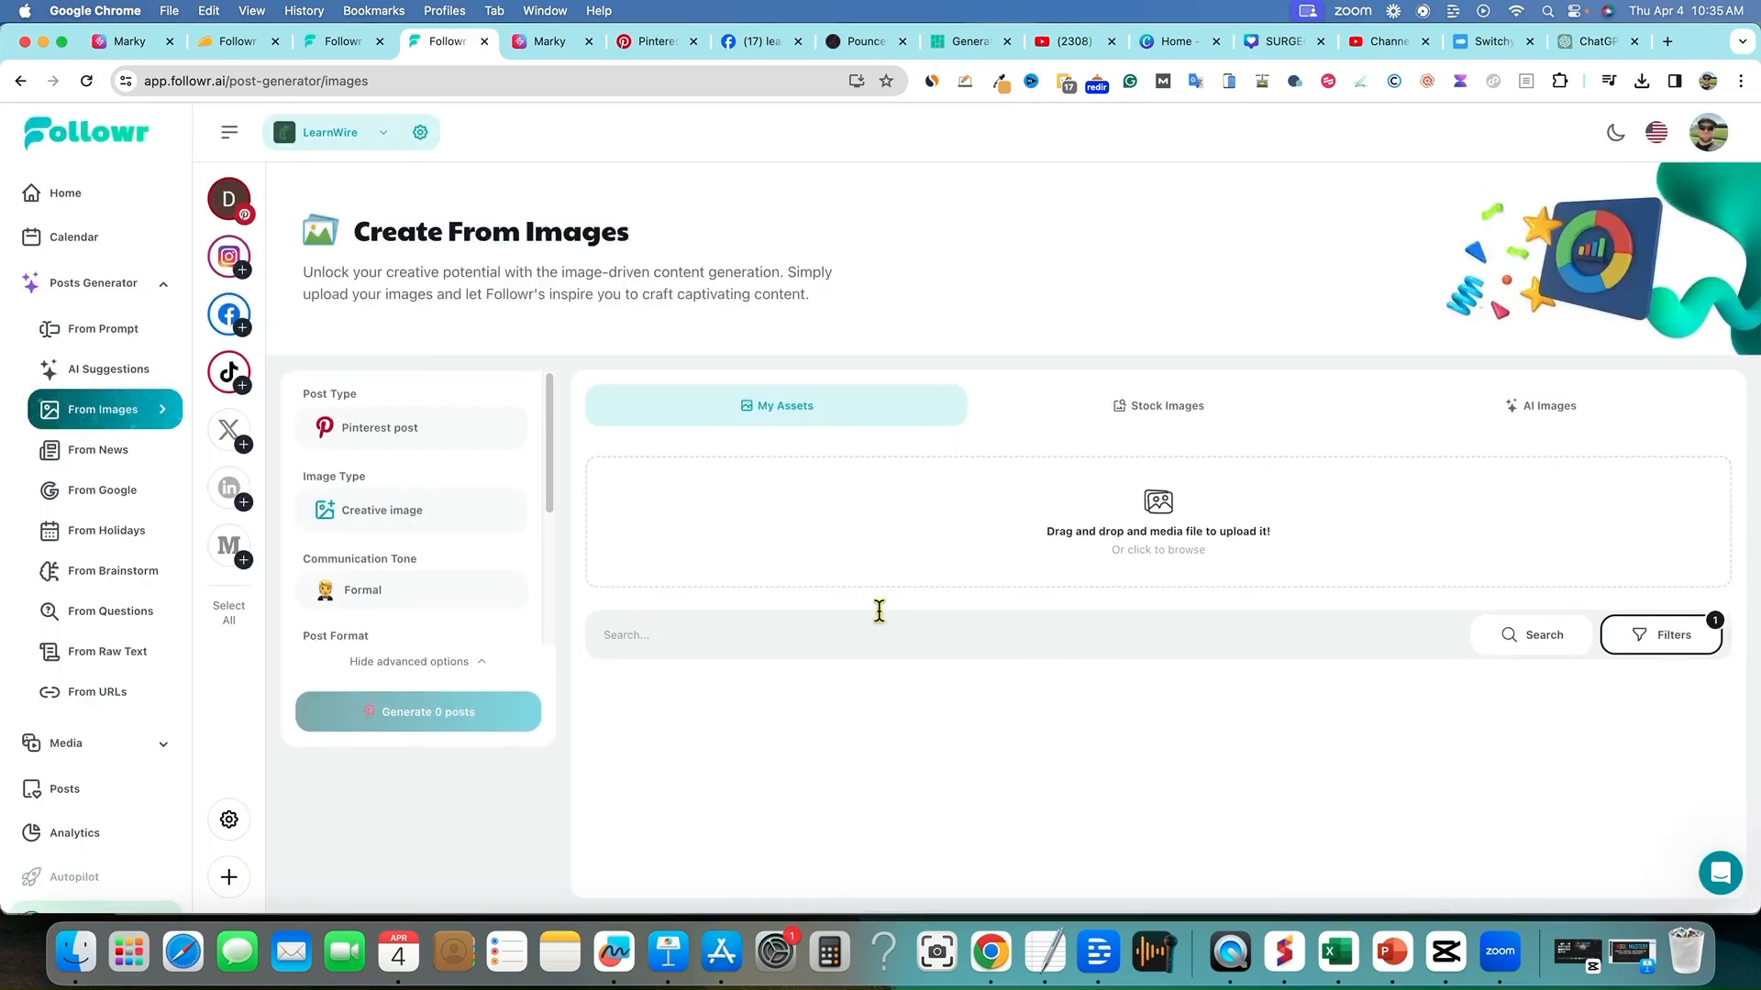
- Turn off the unused-assets restriction and reset all media filters
left_click(1644, 637)
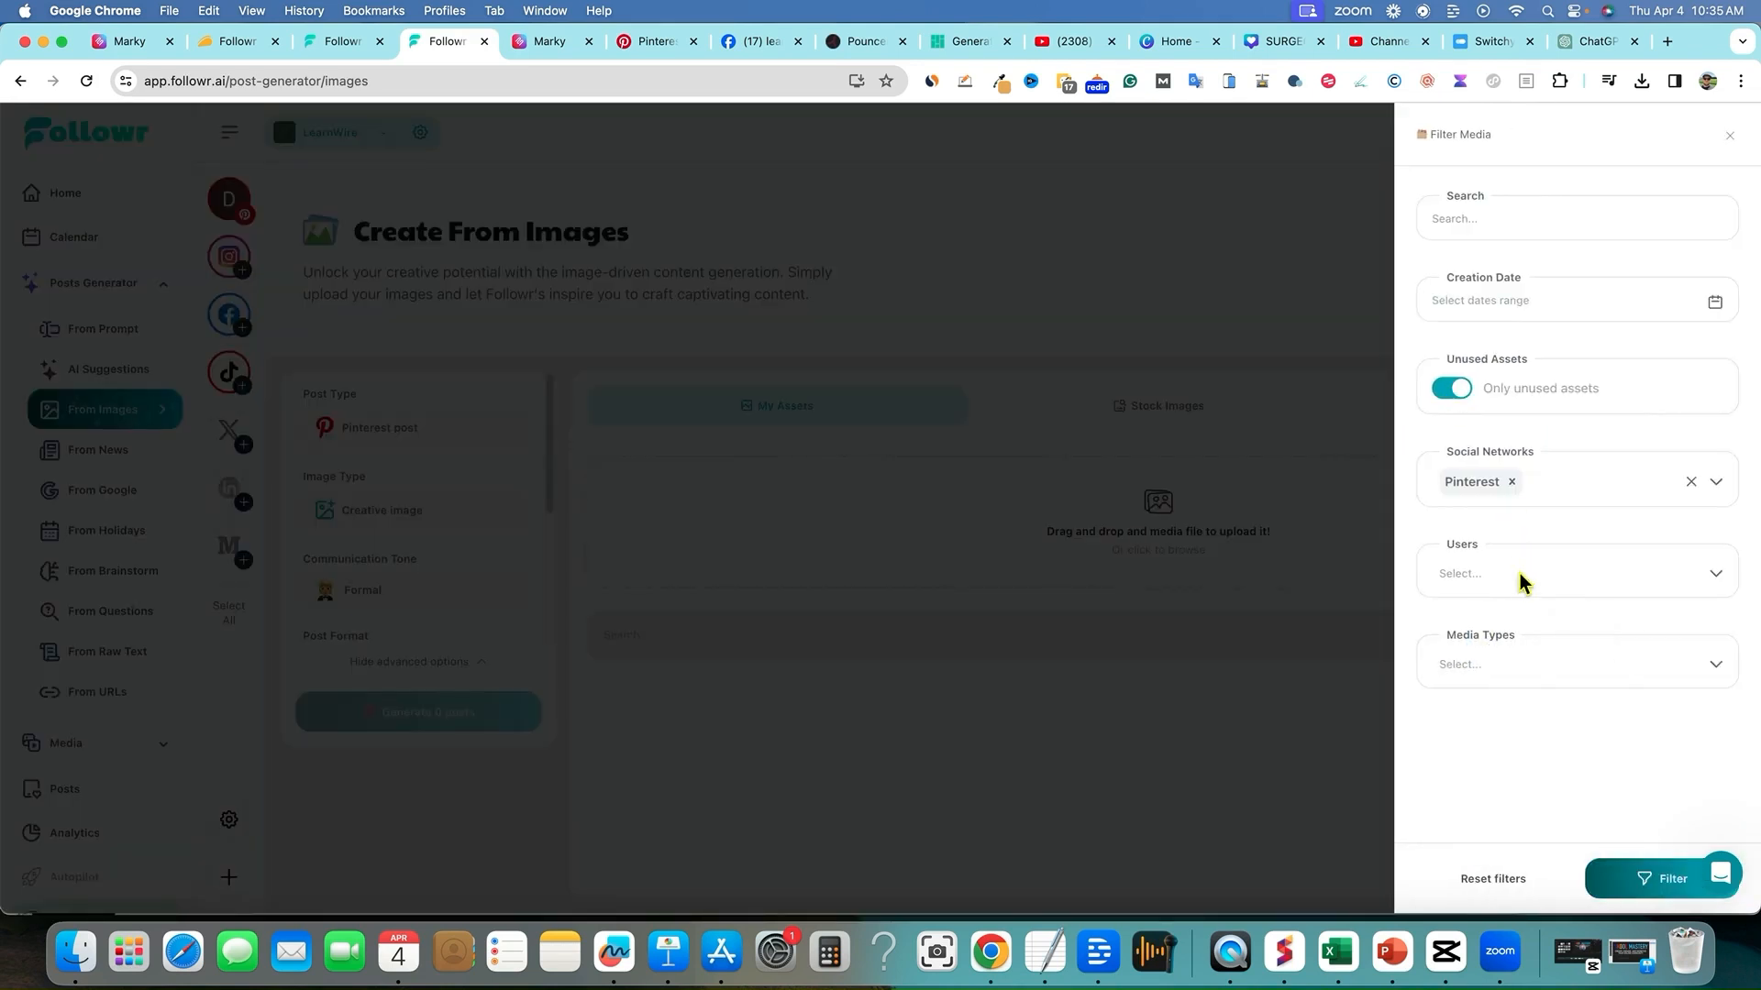
left_click(1452, 388)
left_click(1495, 878)
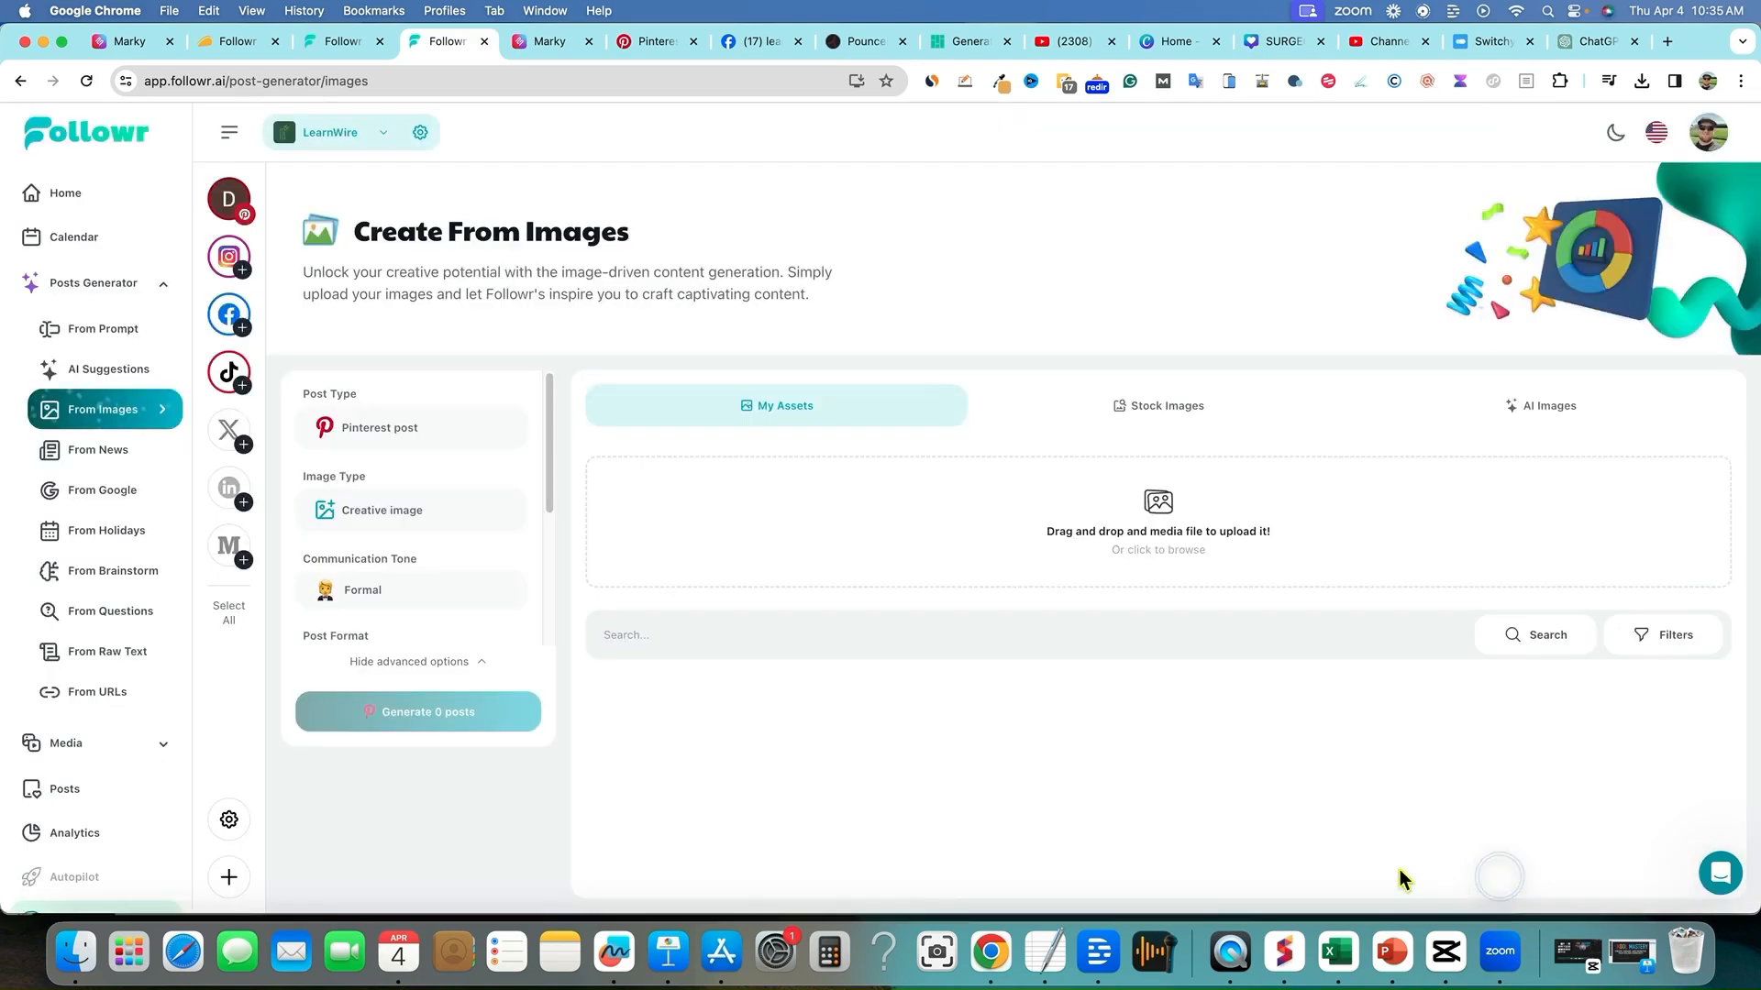
- Select the three uploaded PouncerAI screenshots in the first row of My Assets for post generation
scroll(818, 597, "down", 2)
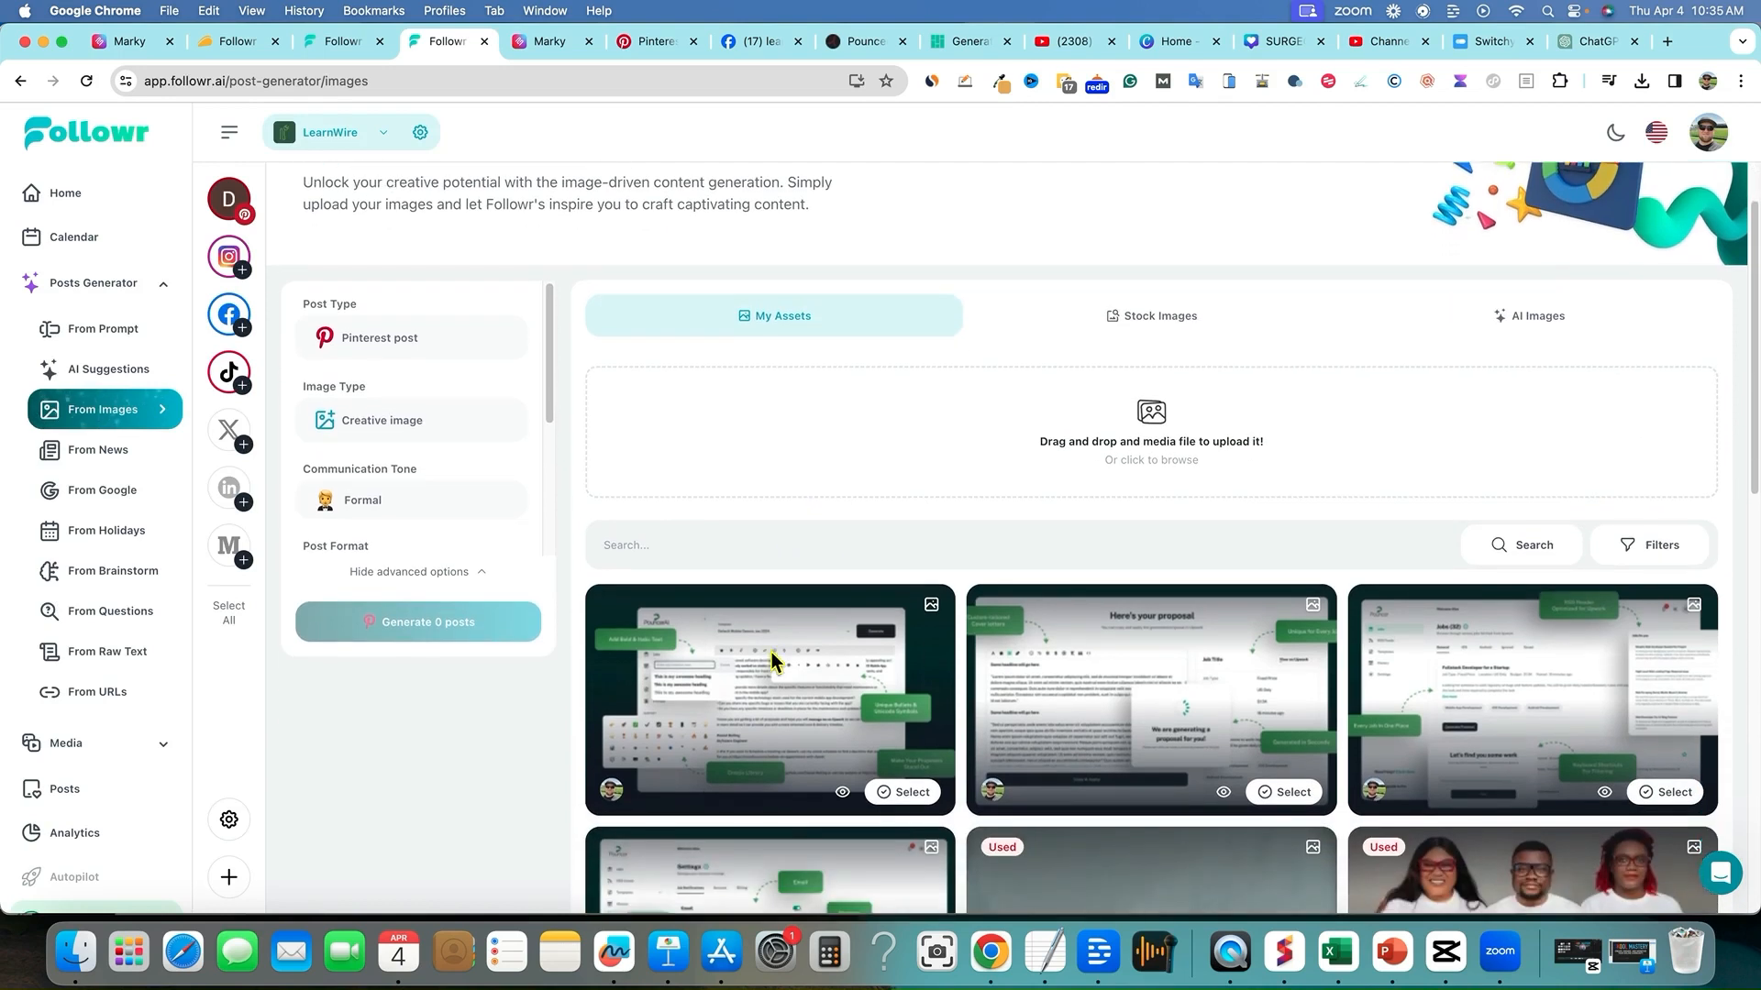
left_click(898, 788)
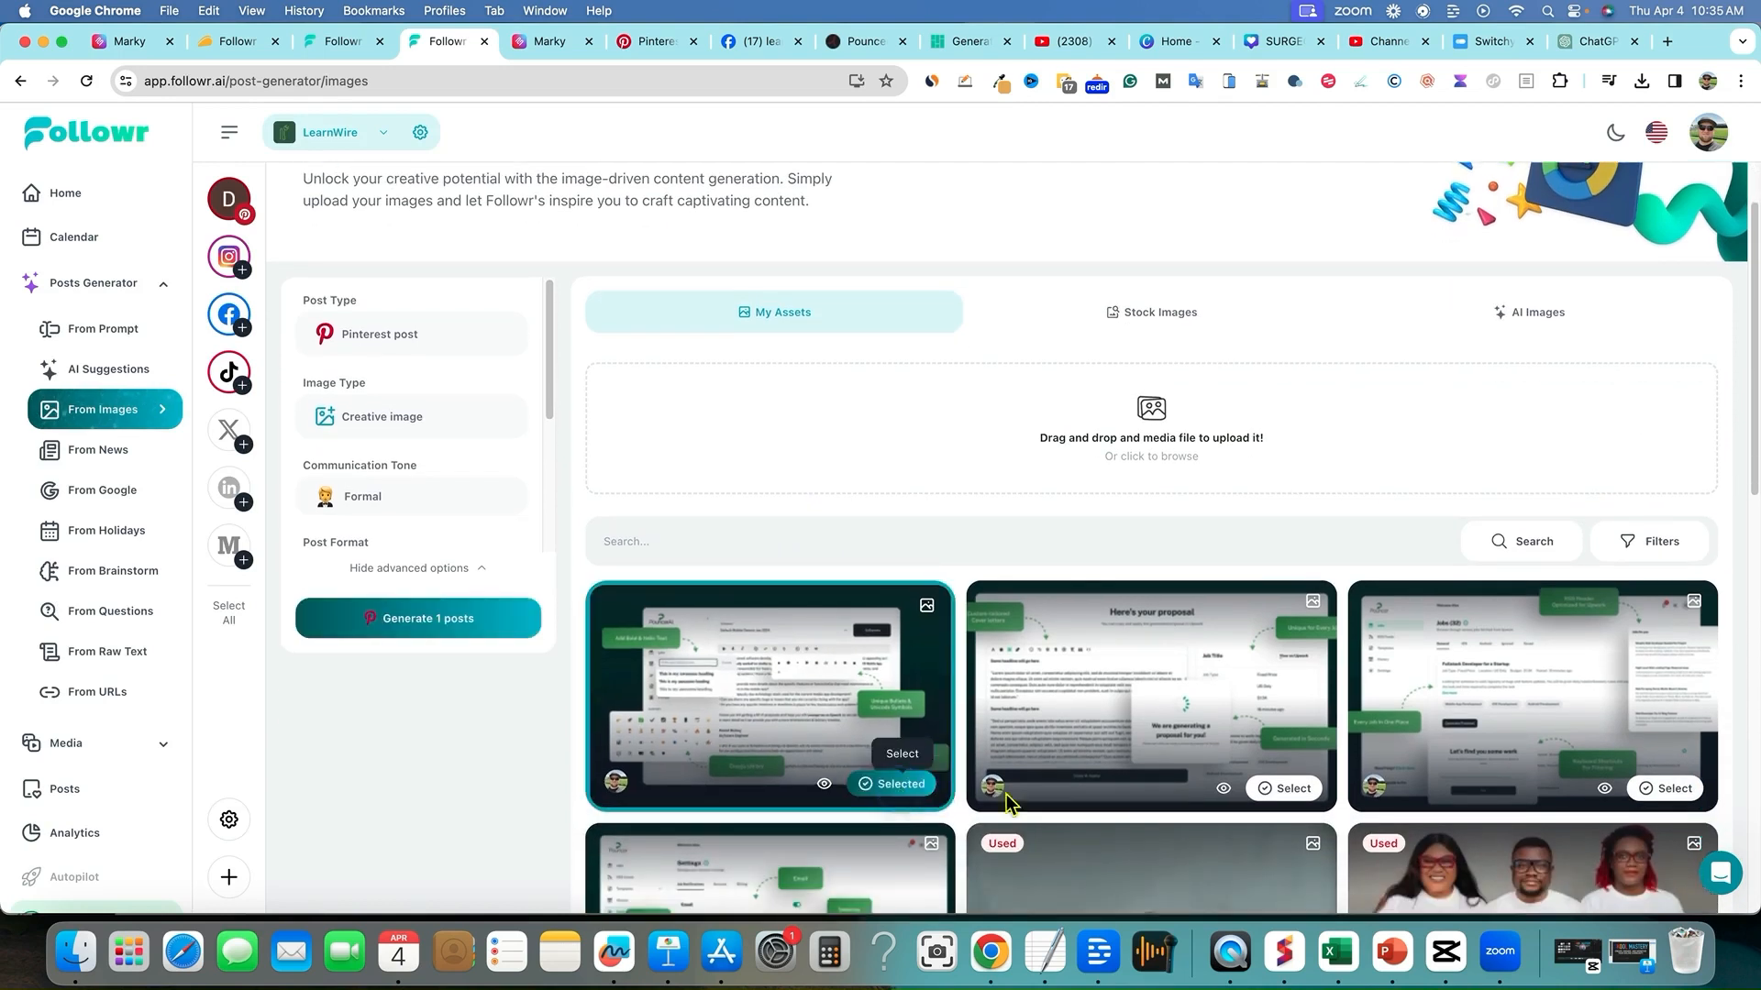
scroll(1320, 810, "down", 2)
left_click(1296, 632)
left_click(1655, 636)
scroll(872, 850, "down", 1)
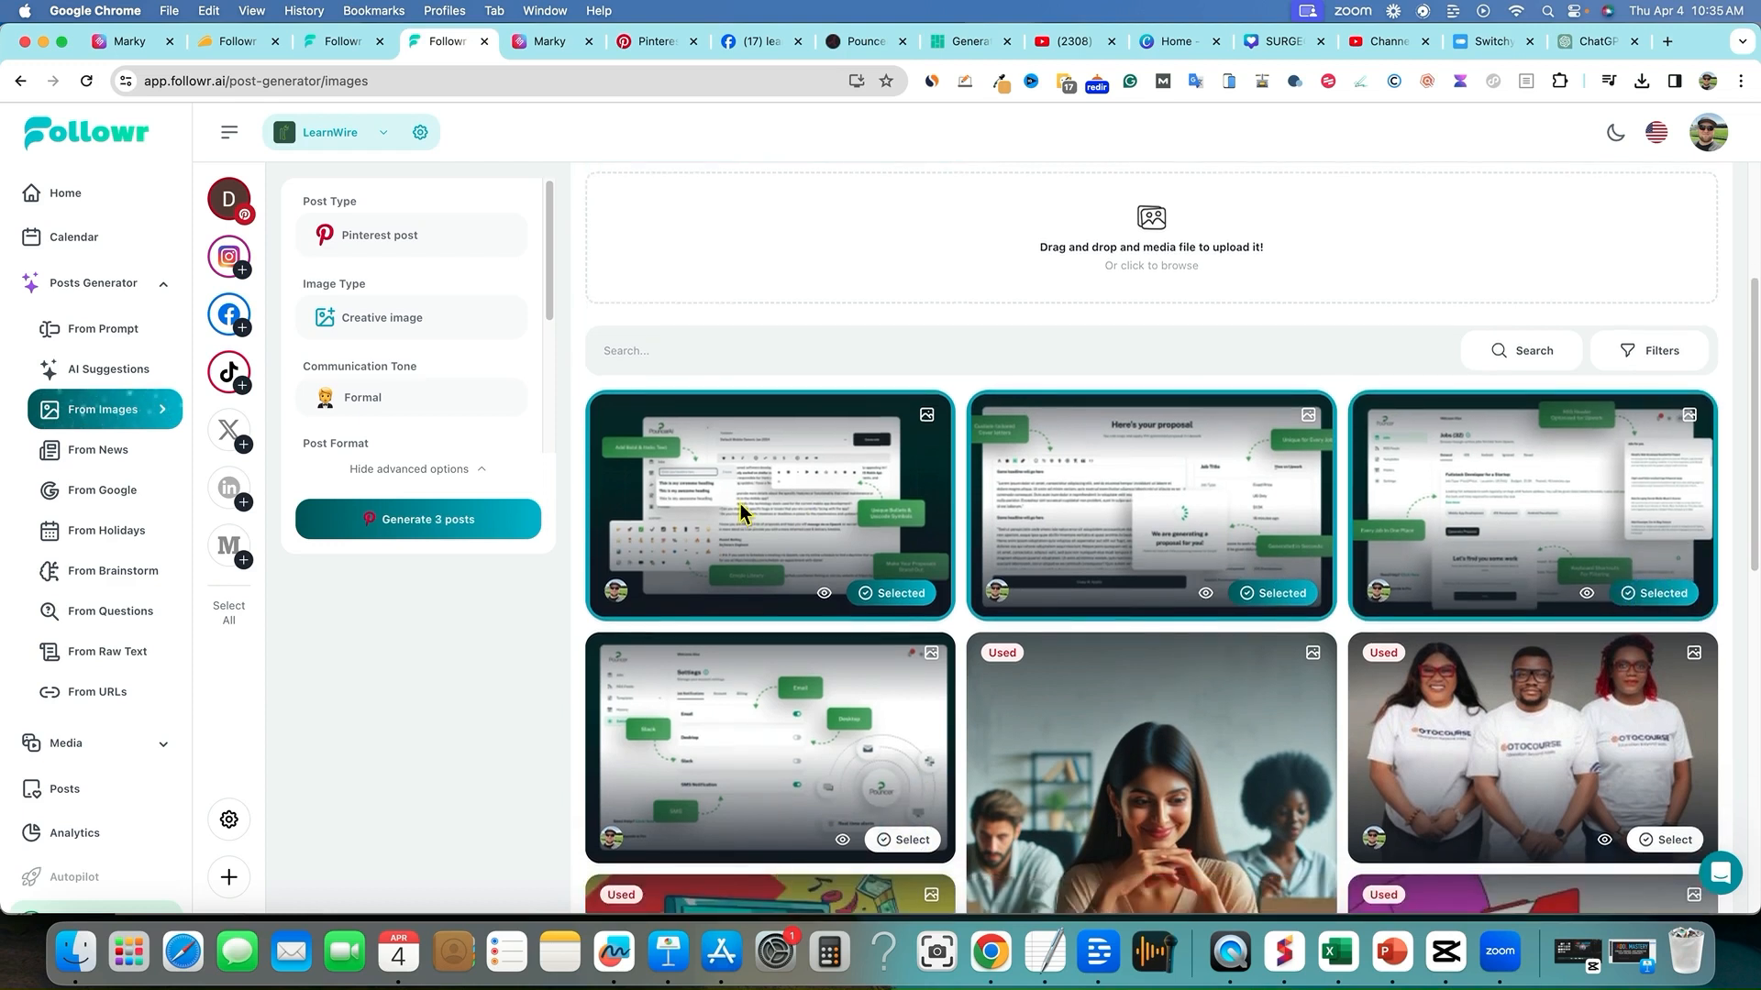
- Check the image type options, keep Creative image, and set the post format to How-to Guides
scroll(741, 503, "up", 4)
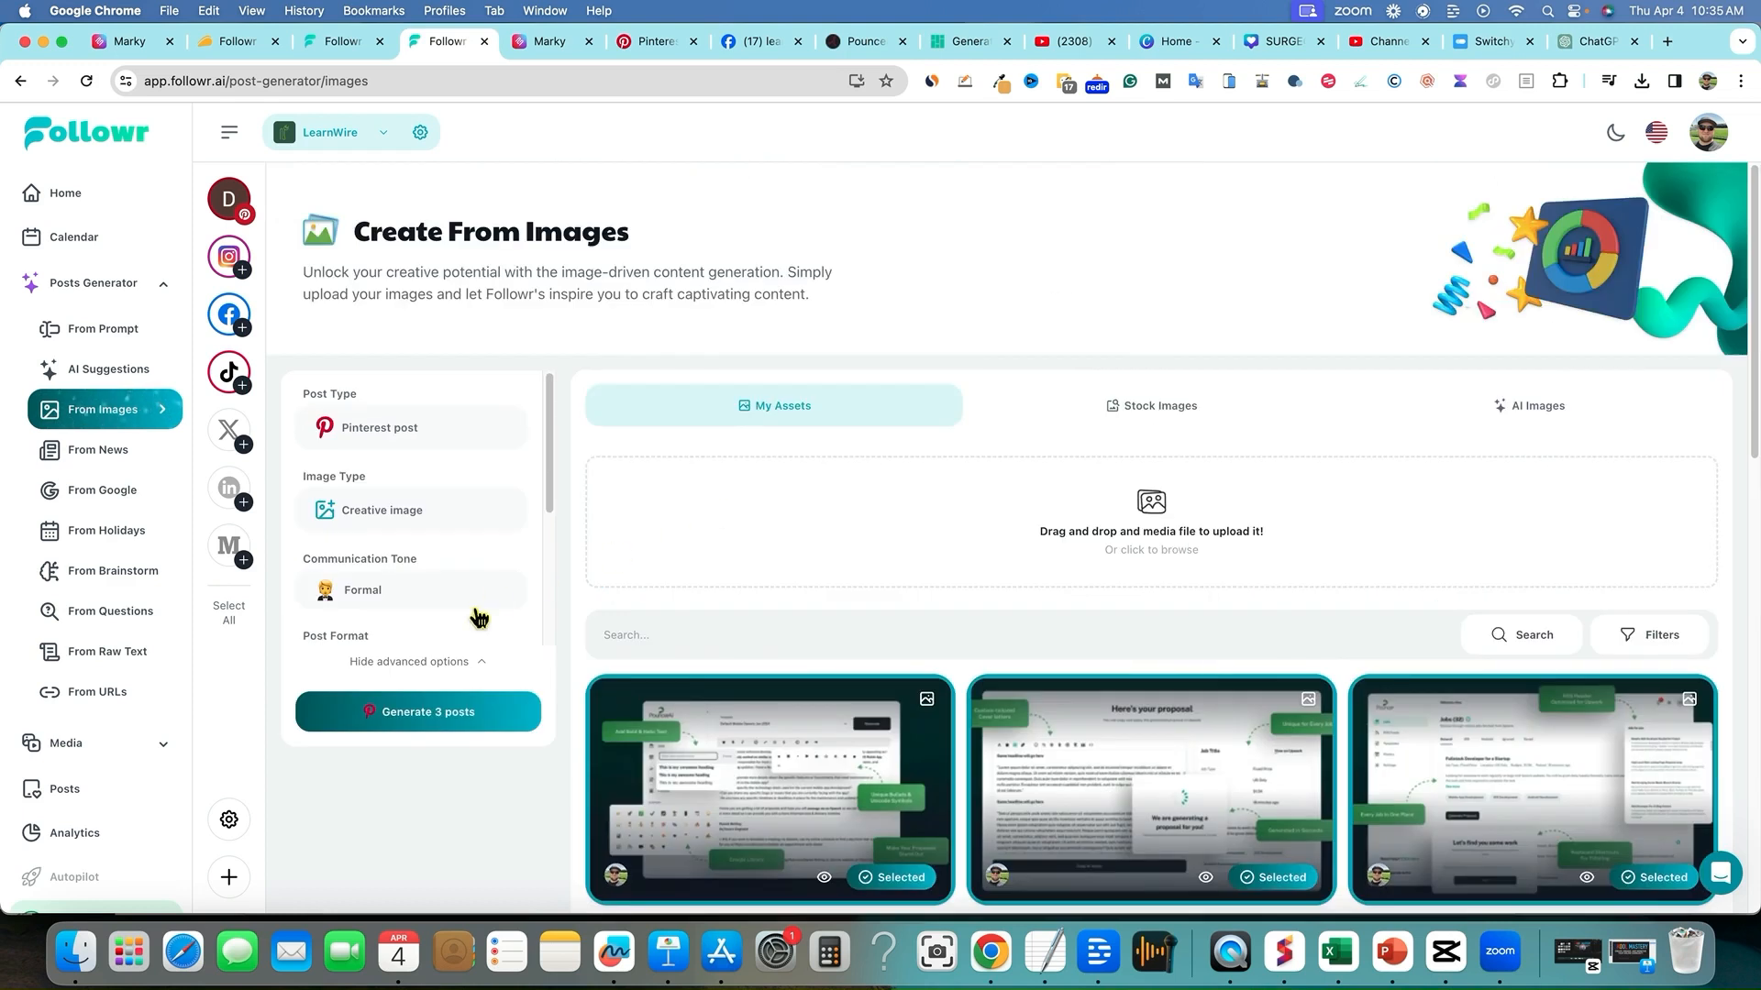
left_click(402, 520)
scroll(393, 610, "down", 2)
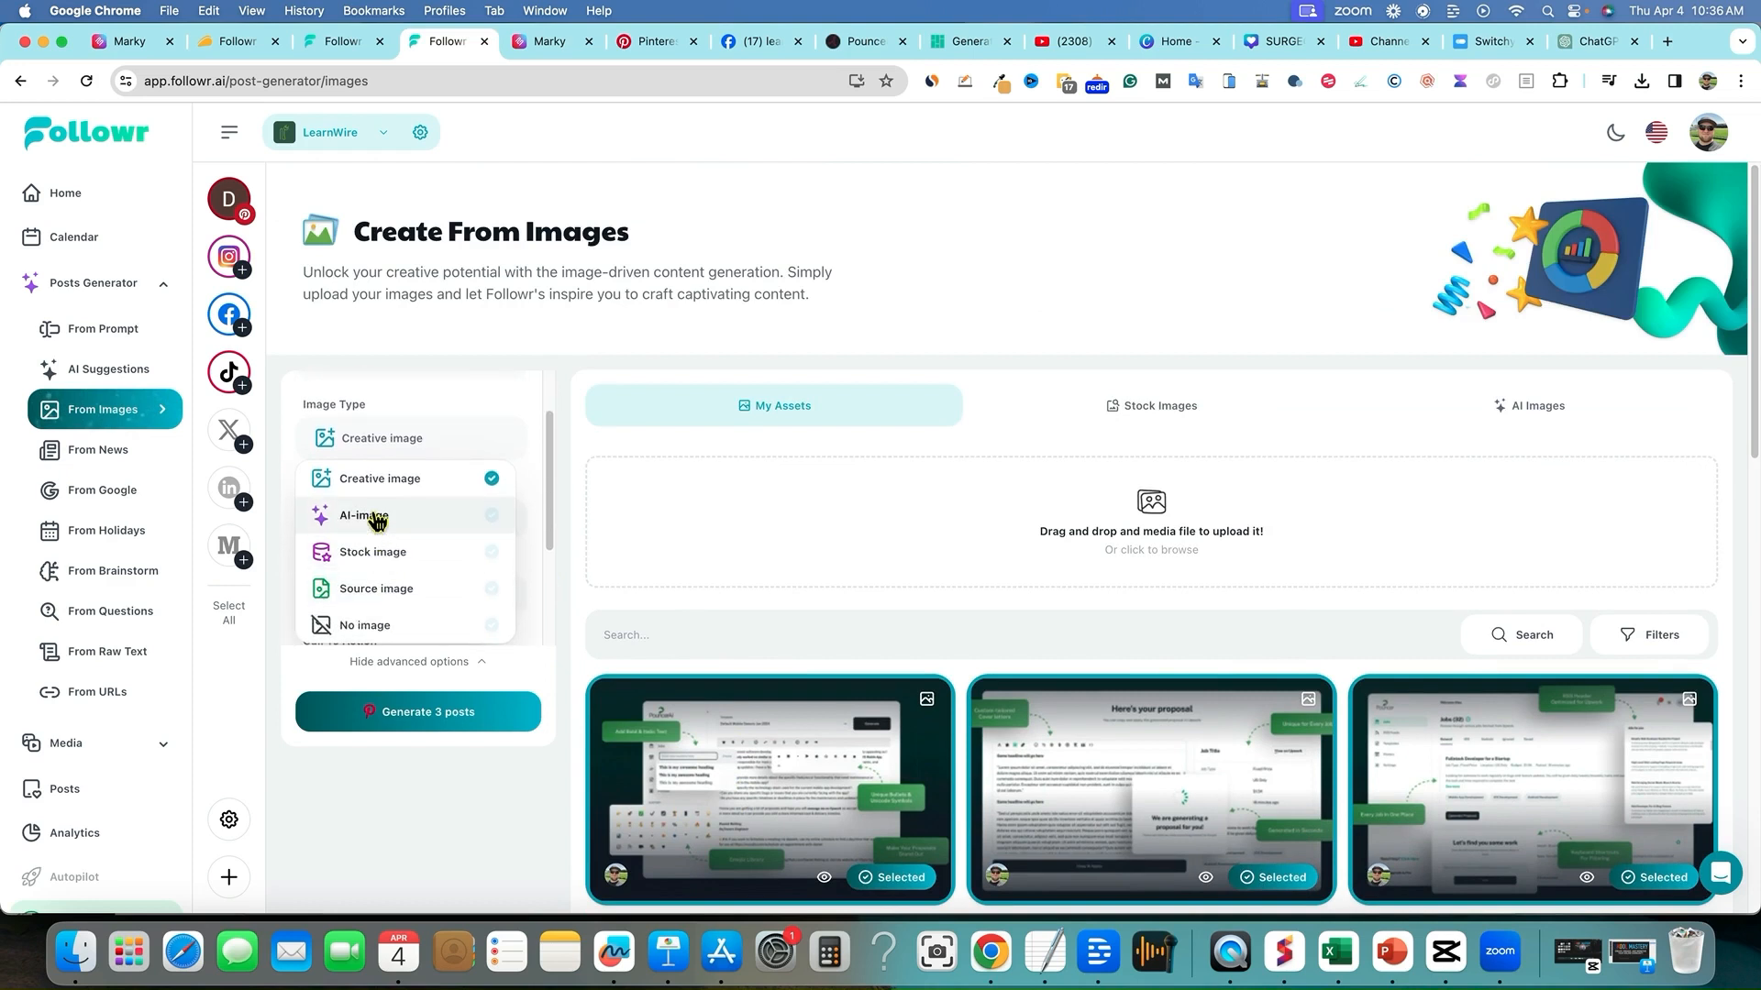
scroll(377, 583, "up", 1)
left_click(510, 435)
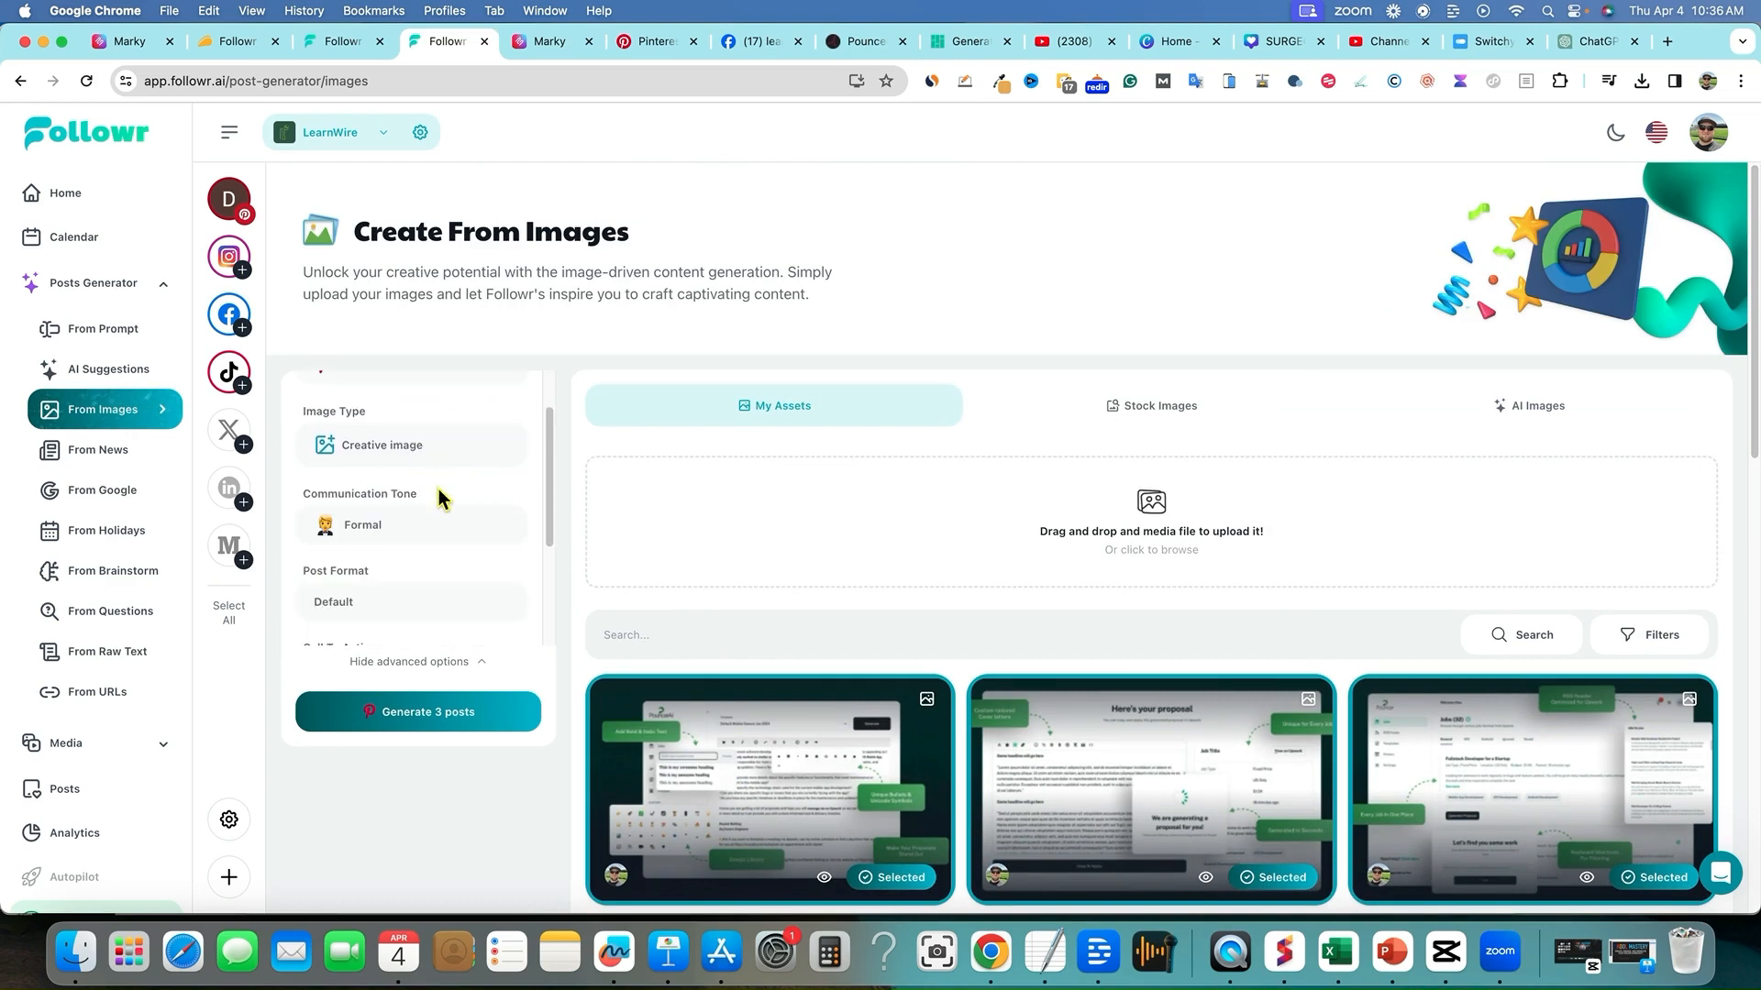
scroll(385, 596, "down", 6)
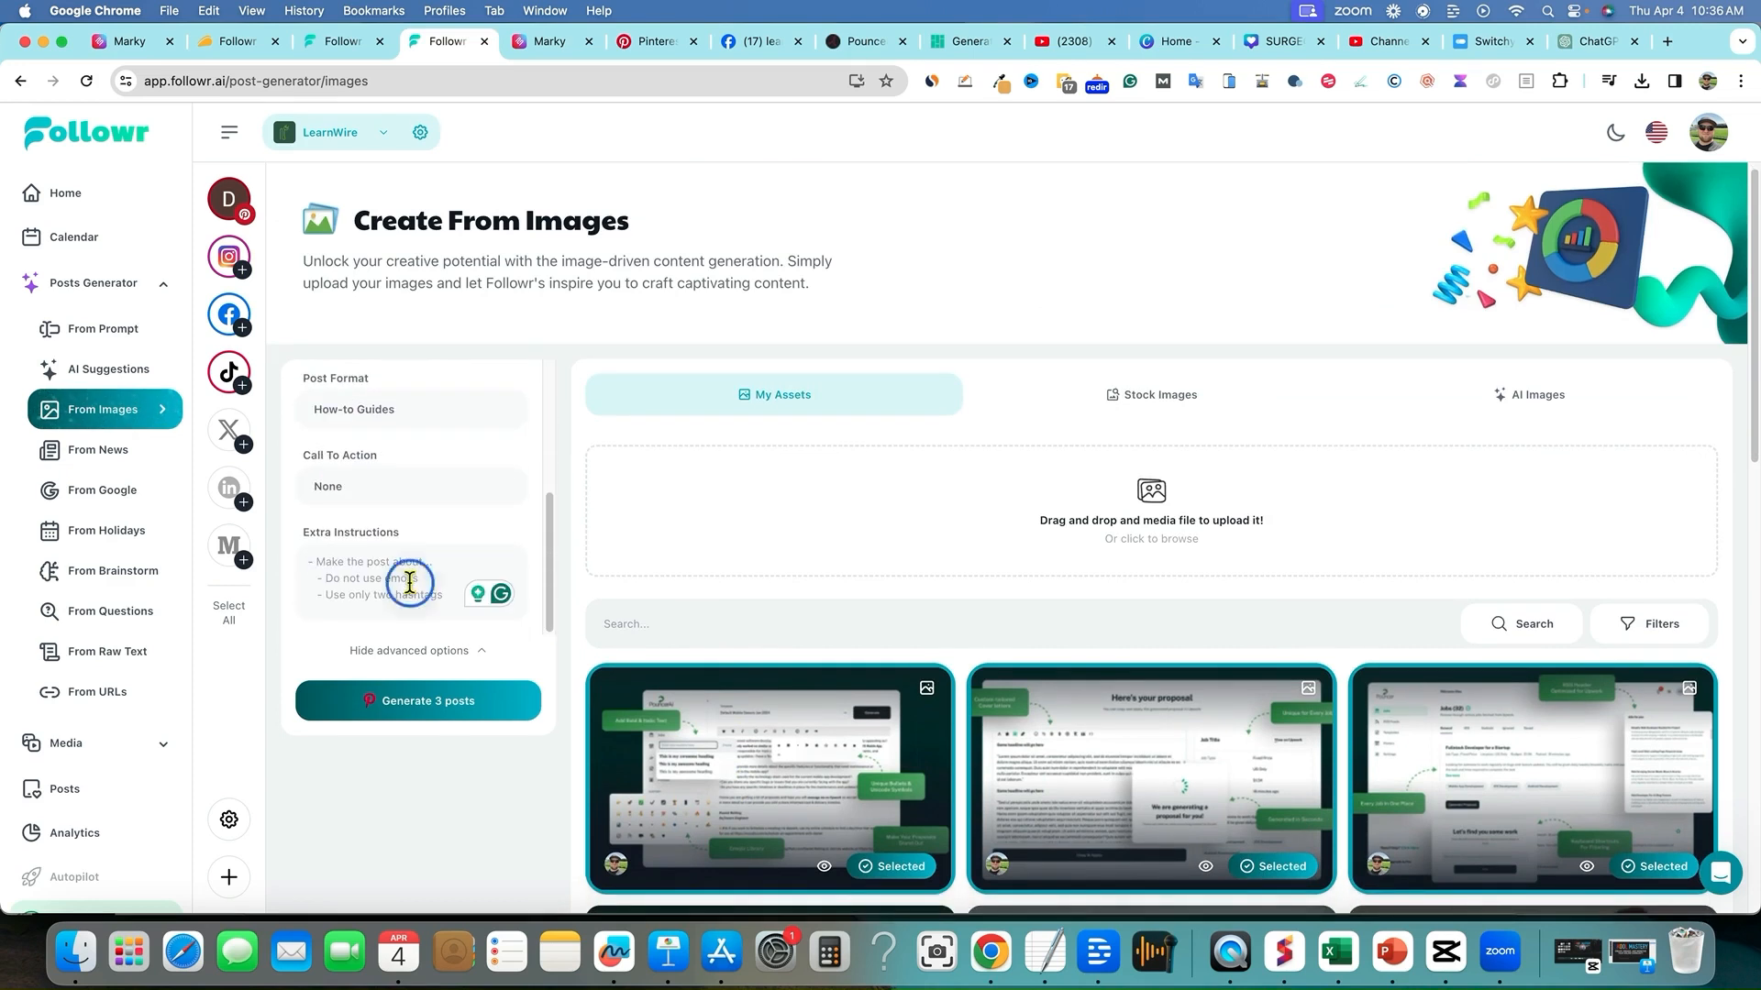
- Copy the PouncerAI review article's title into the extra instructions as "PouncerAI Review: Skyrocket Your Upwork Success with This Game-Changing Proposal Tool"
scroll(406, 587, "up", 3)
scroll(394, 523, "up", 2)
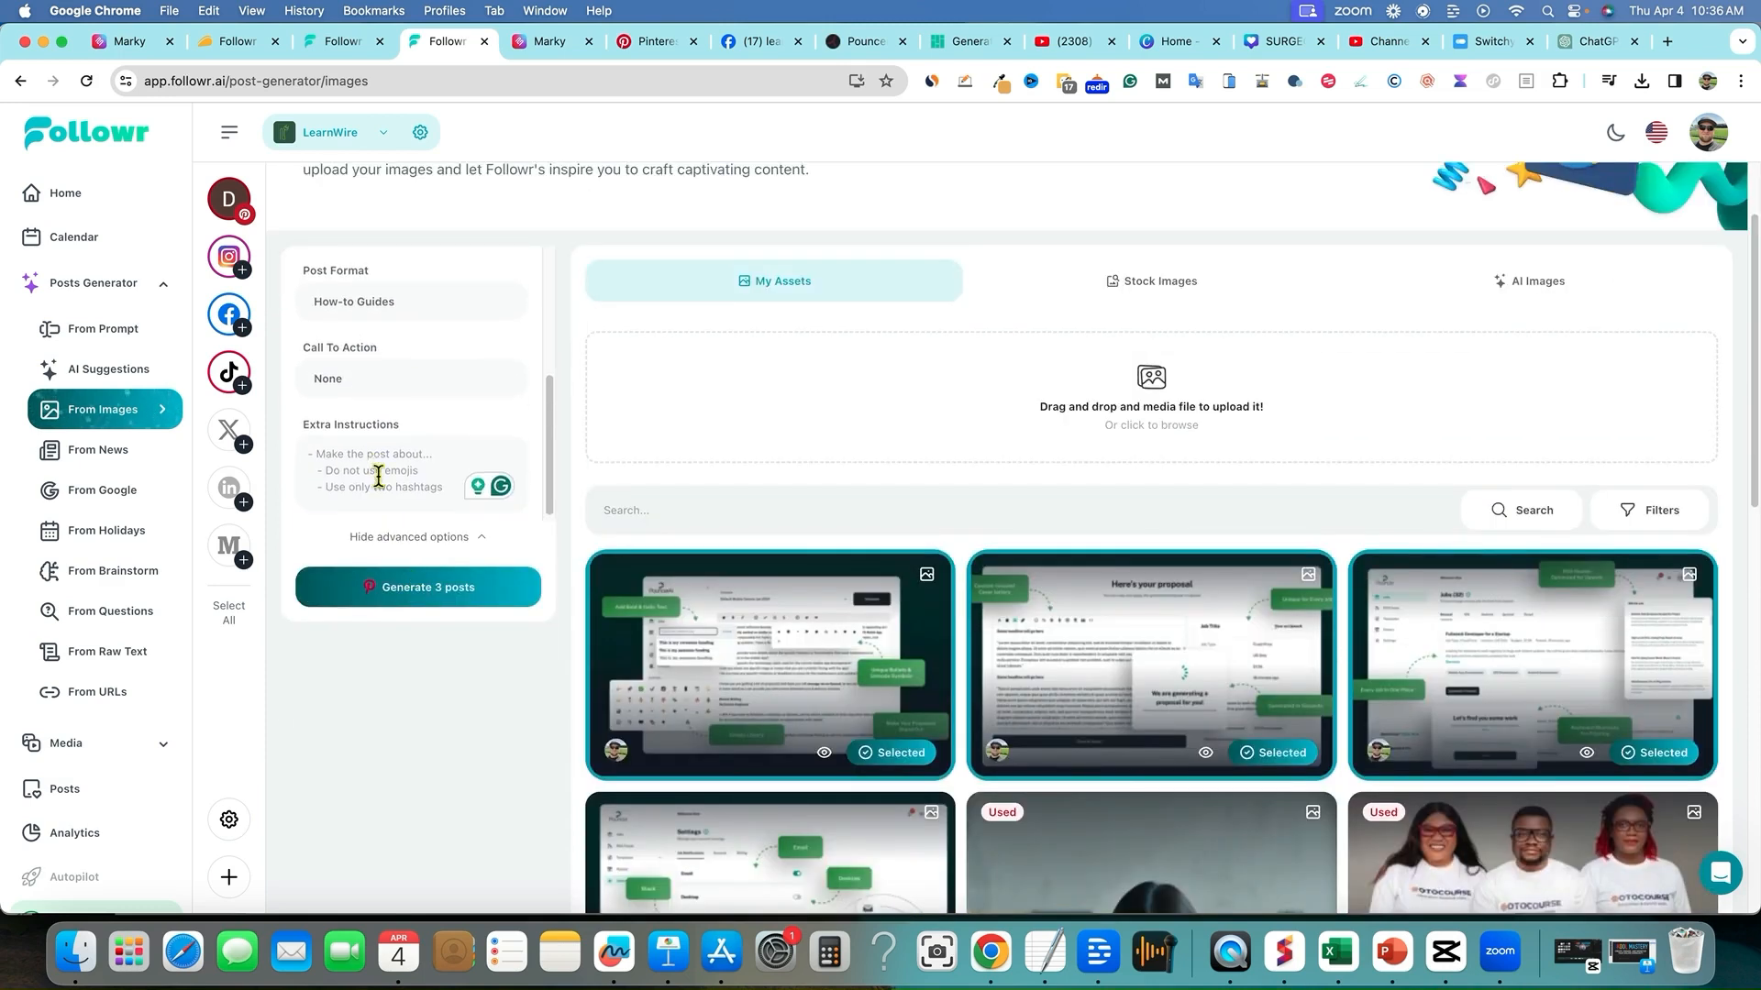
scroll(577, 493, "up", 2)
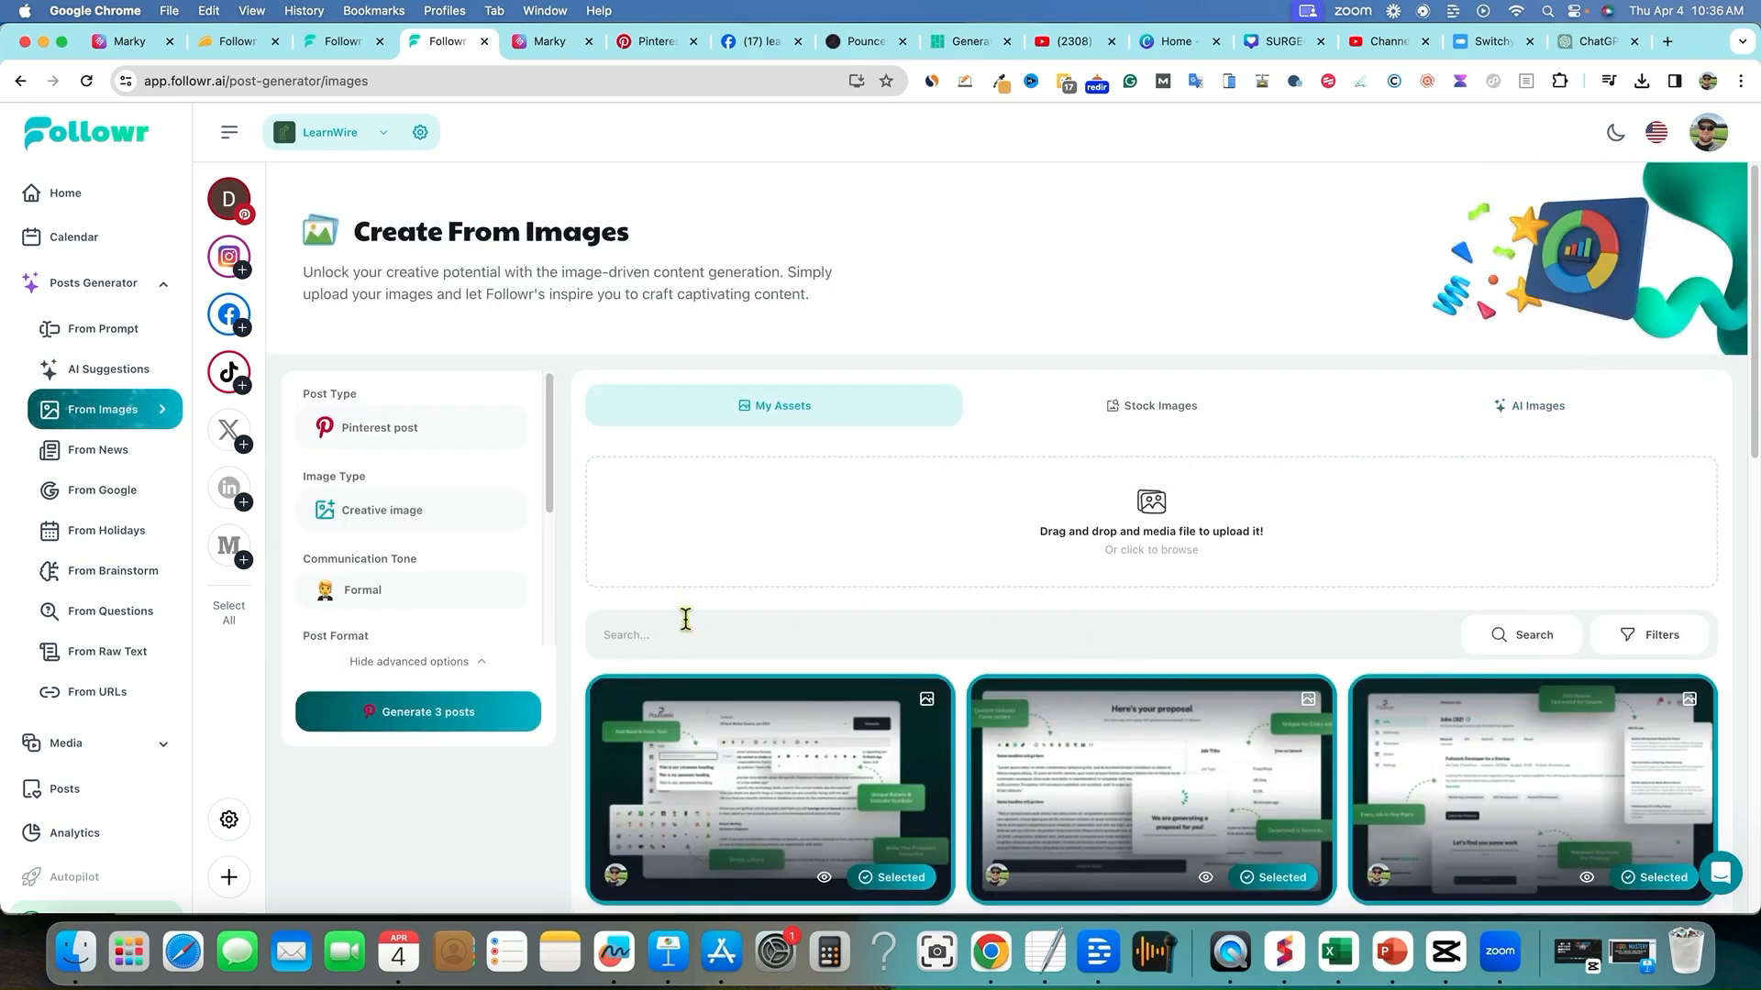
left_click(862, 41)
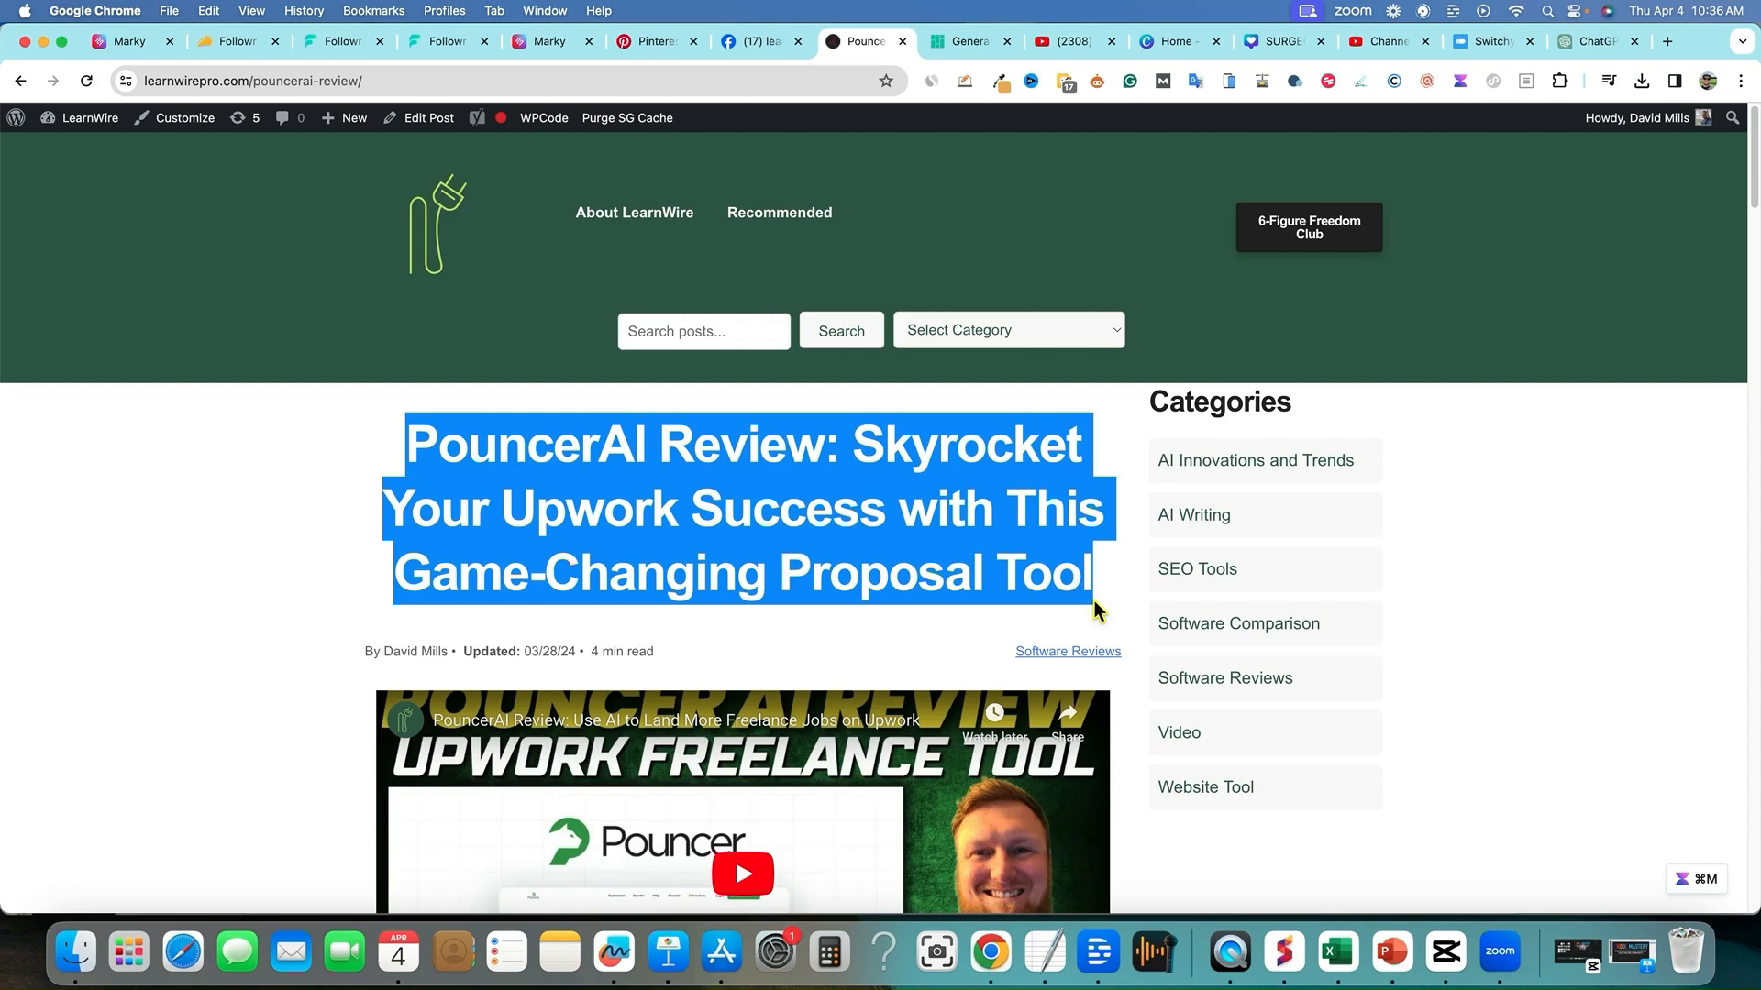
left_click(446, 42)
left_click(390, 578)
type("PouncerAI Review: Skyrocket Your Upwork Success with This Game-Changing Proposal Tool")
key("Return")
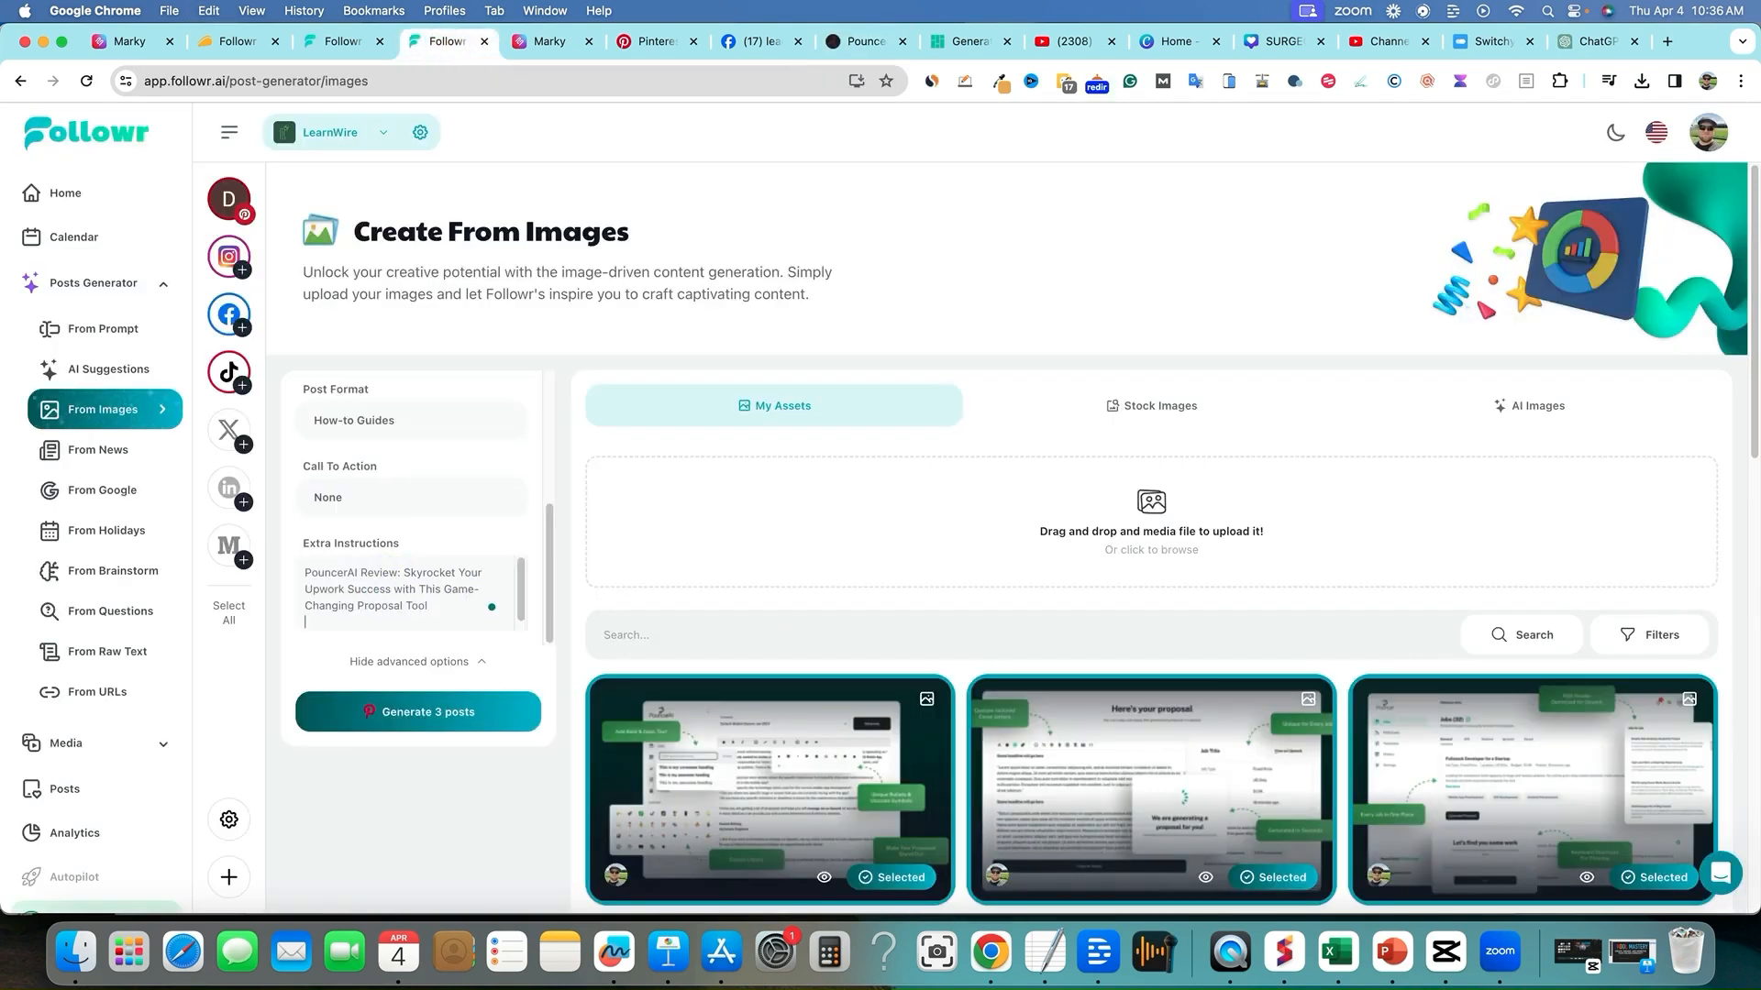
- Add the article's two "What is PouncerAI?" paragraphs to the extra instructions and generate the three Pinterest posts
left_click(868, 41)
scroll(614, 640, "down", 8)
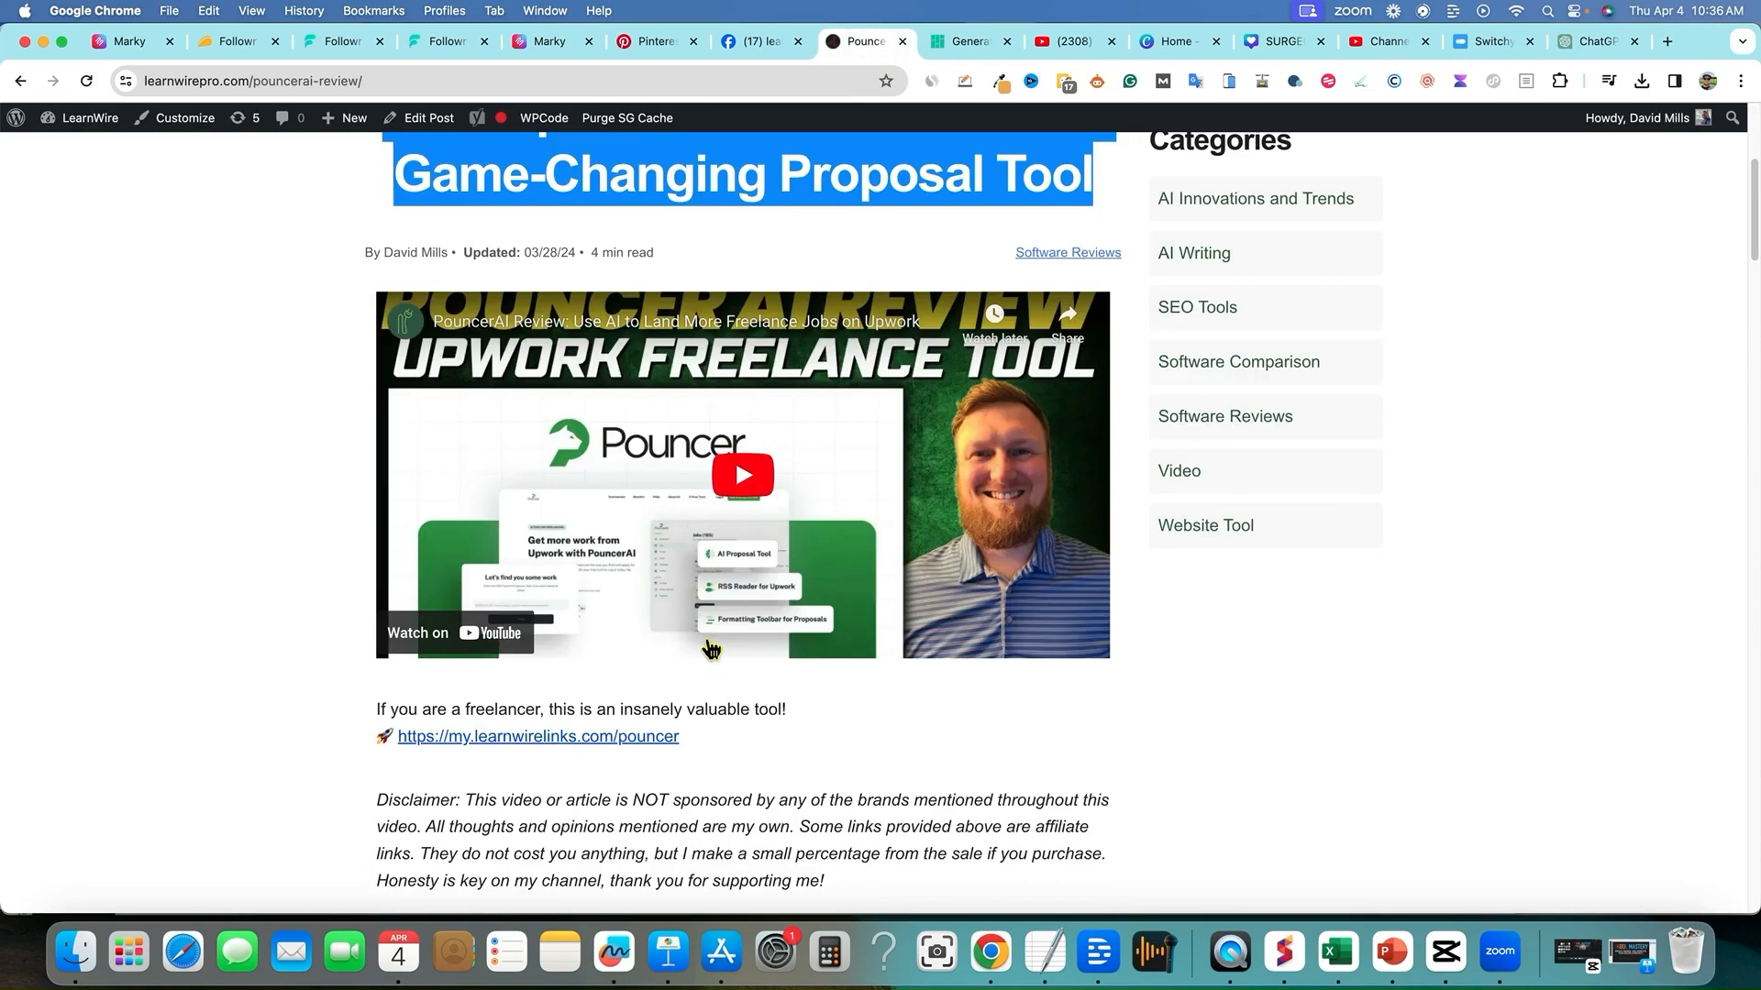
scroll(428, 619, "down", 10)
left_click_drag(377, 431, 886, 598)
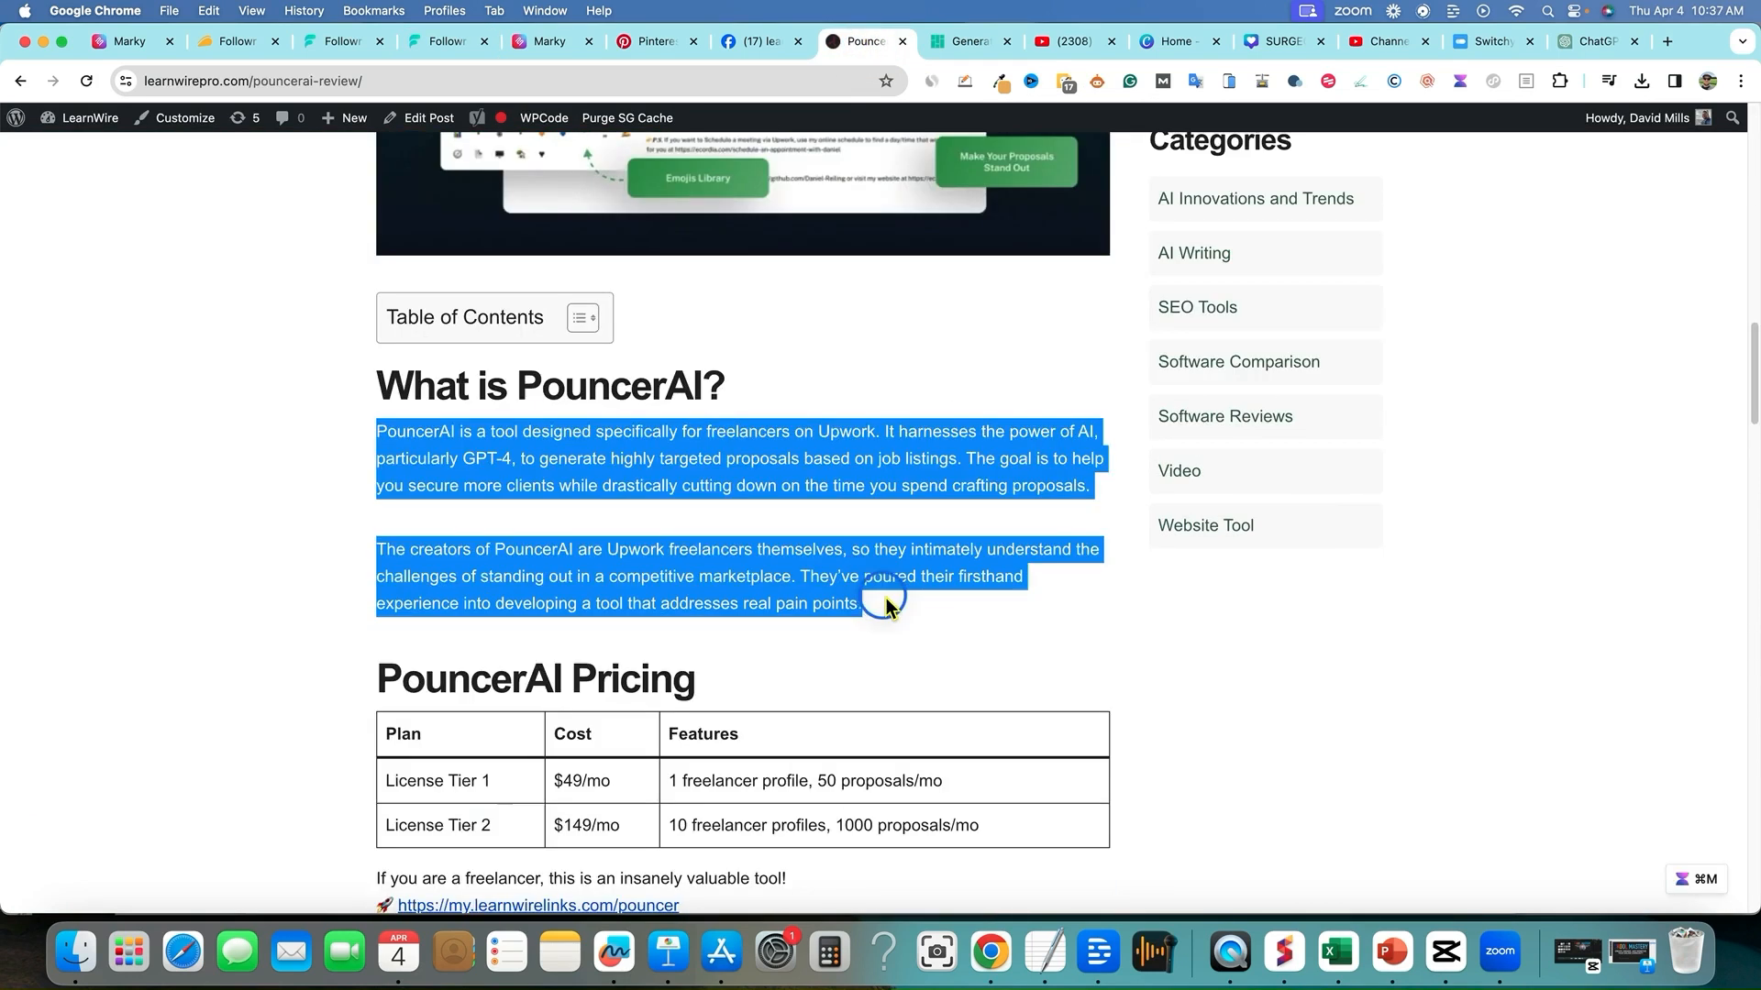
key("super+c")
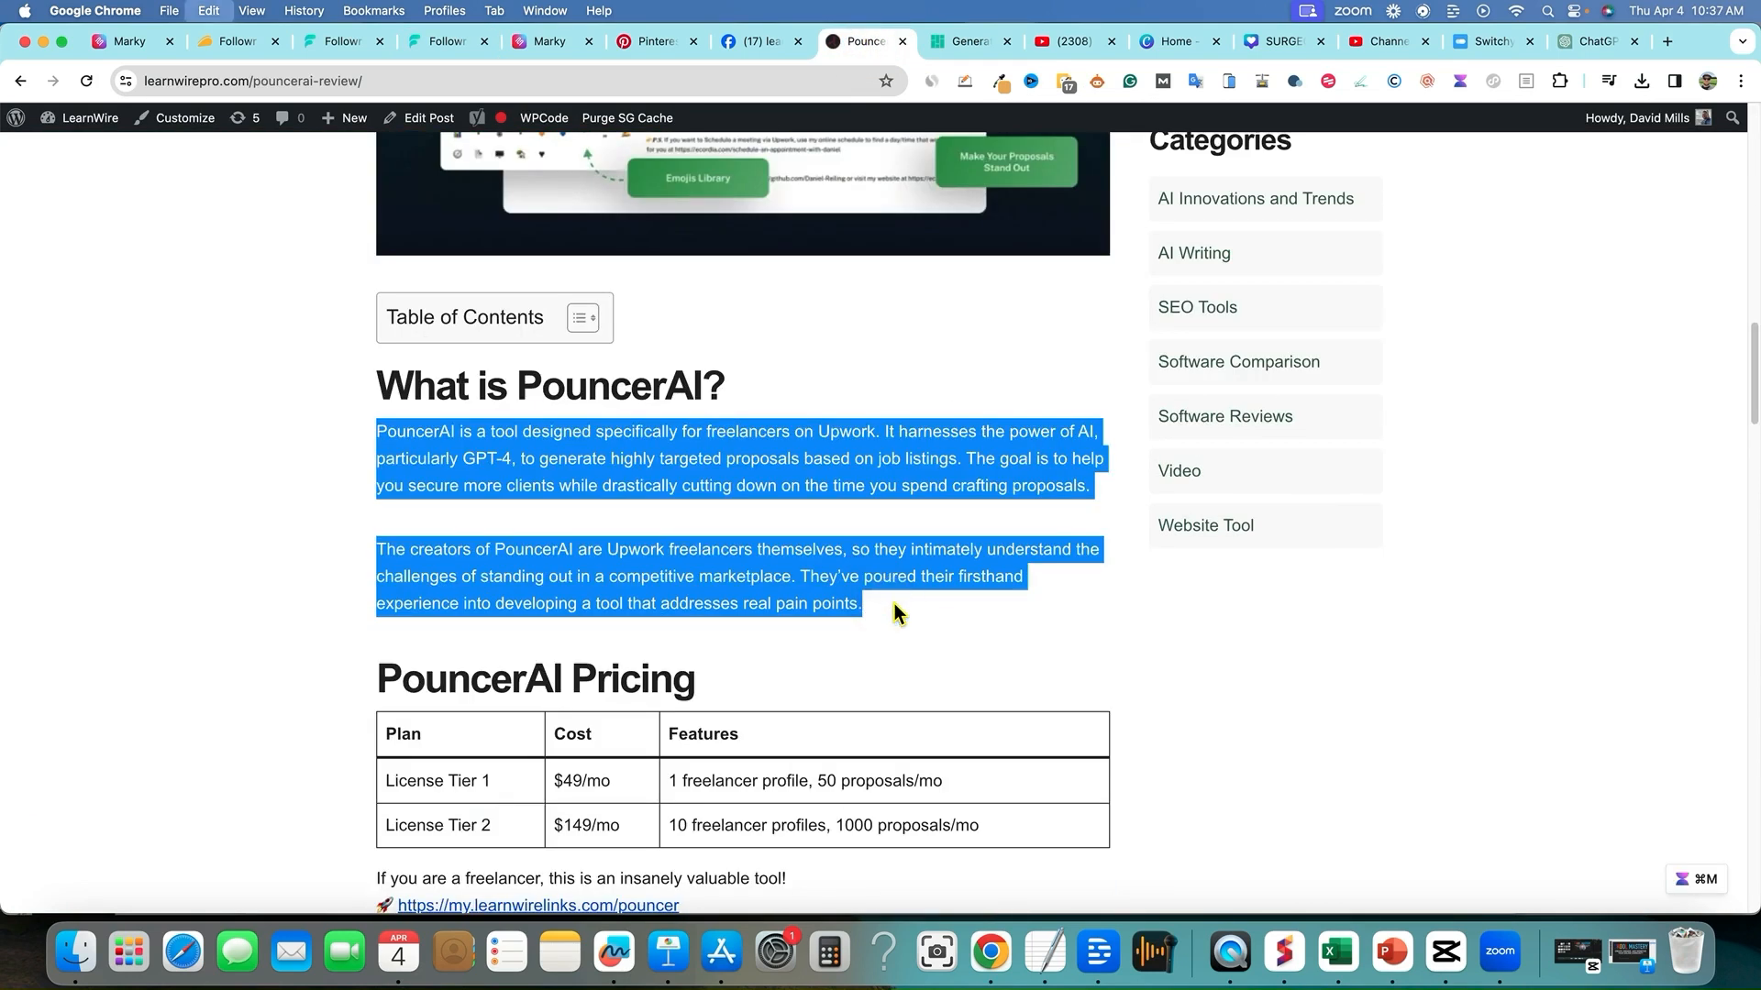
left_click(438, 41)
left_click(386, 605)
key("super+v")
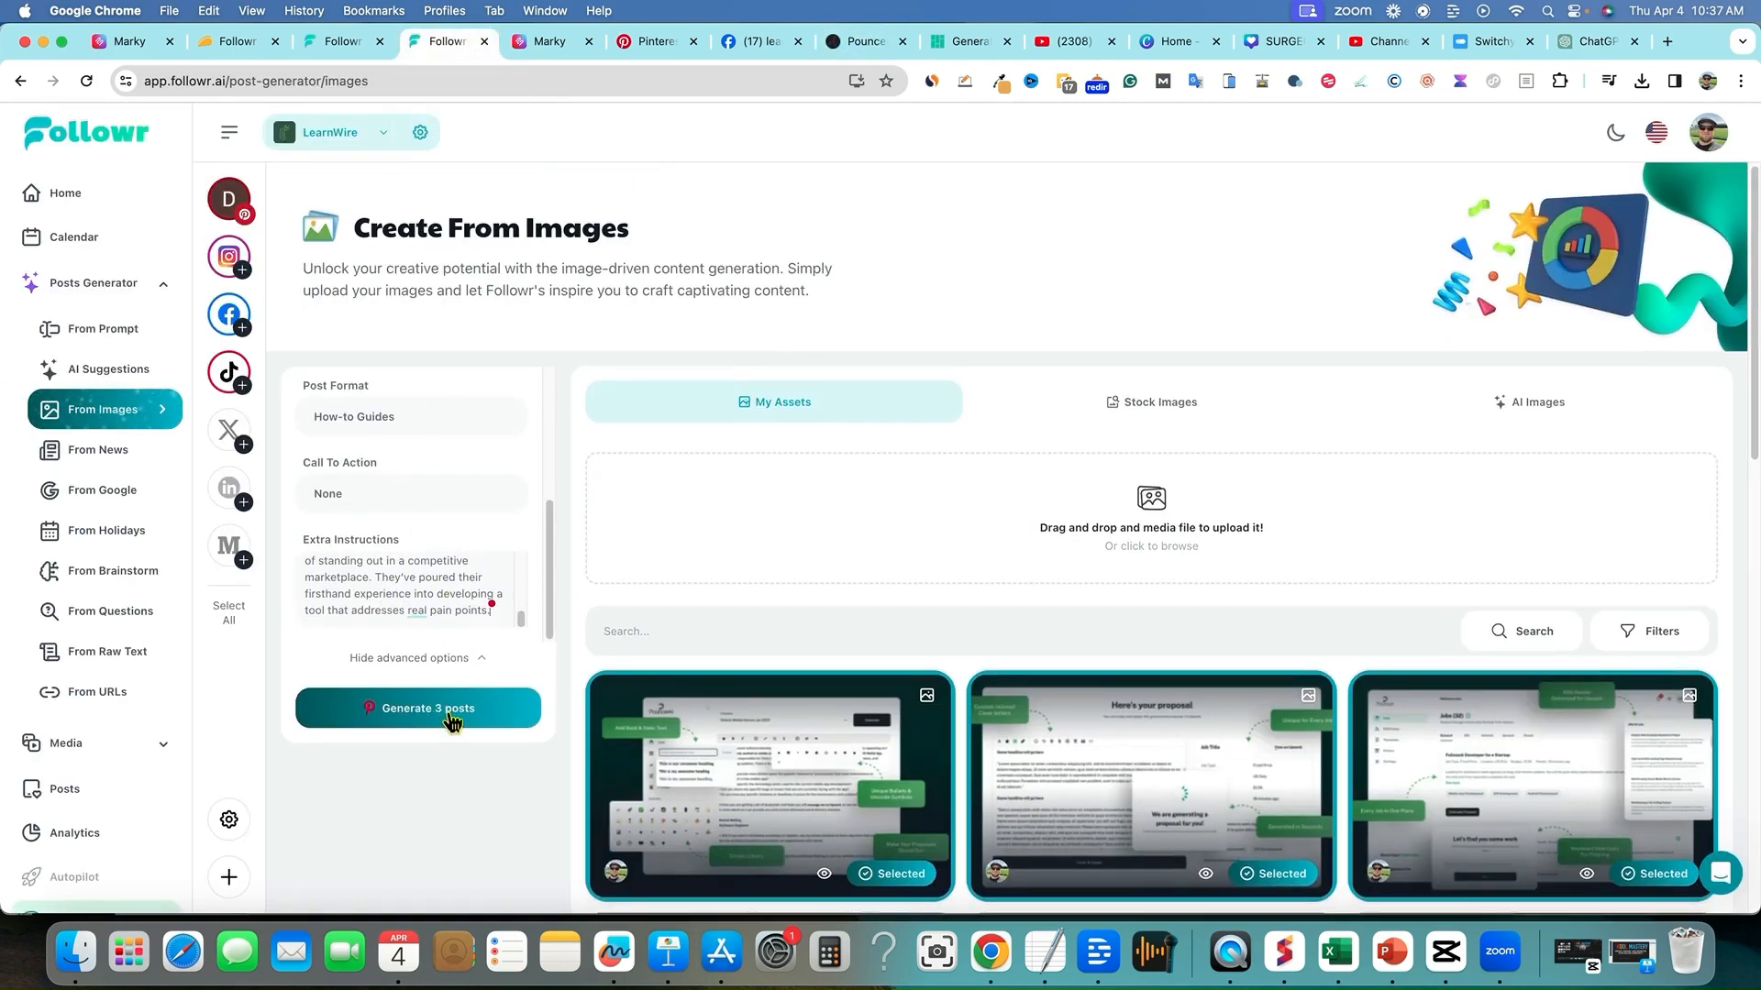
left_click(452, 715)
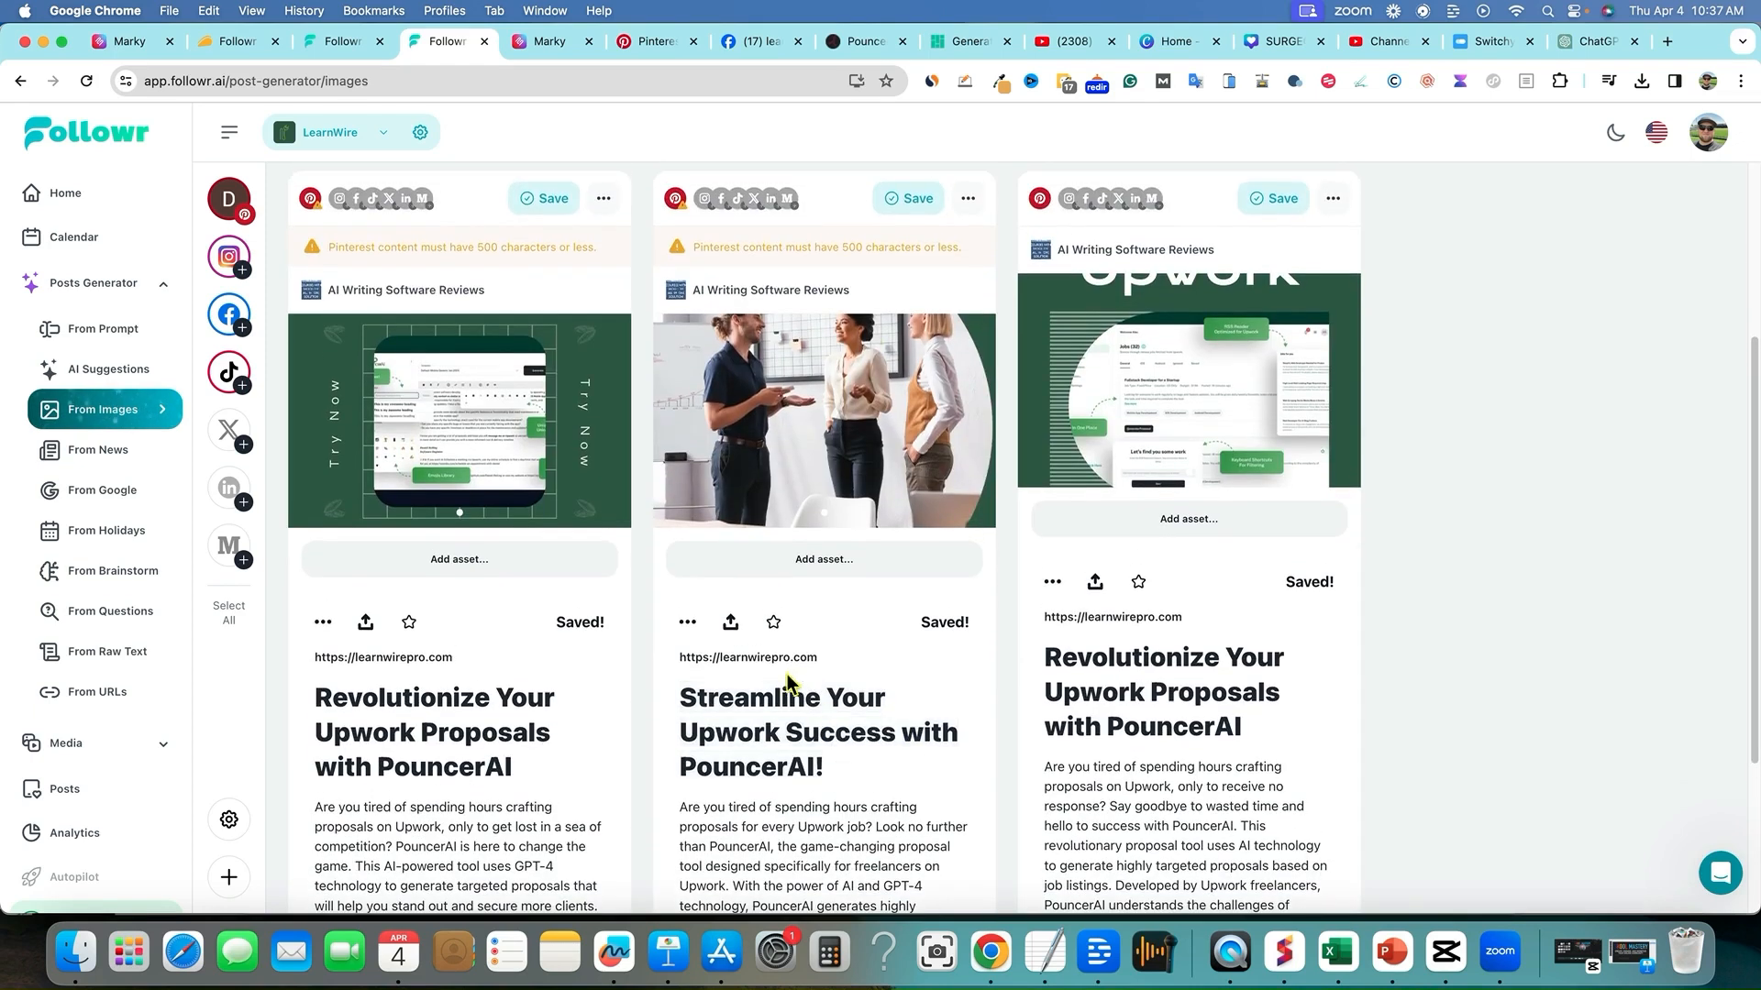
- Examine the three generated posts' titles and descriptions, including the AI suggestion options for the third post's title
scroll(605, 701, "down", 4)
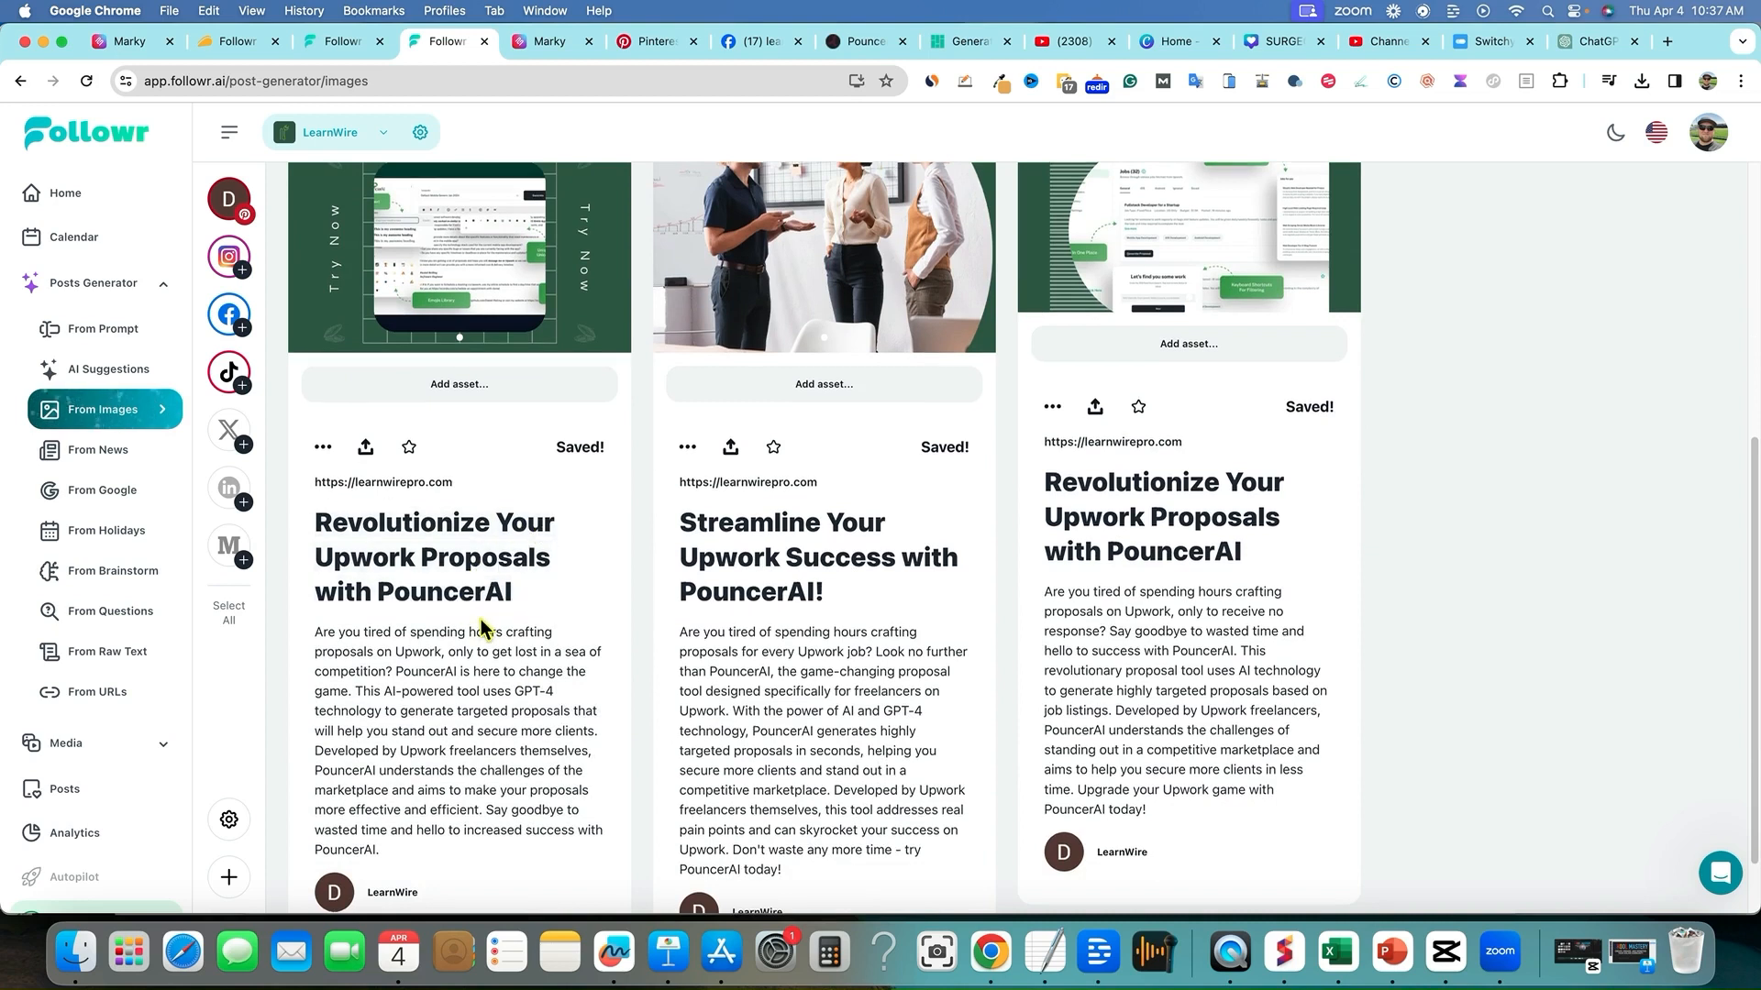
scroll(481, 642, "down", 2)
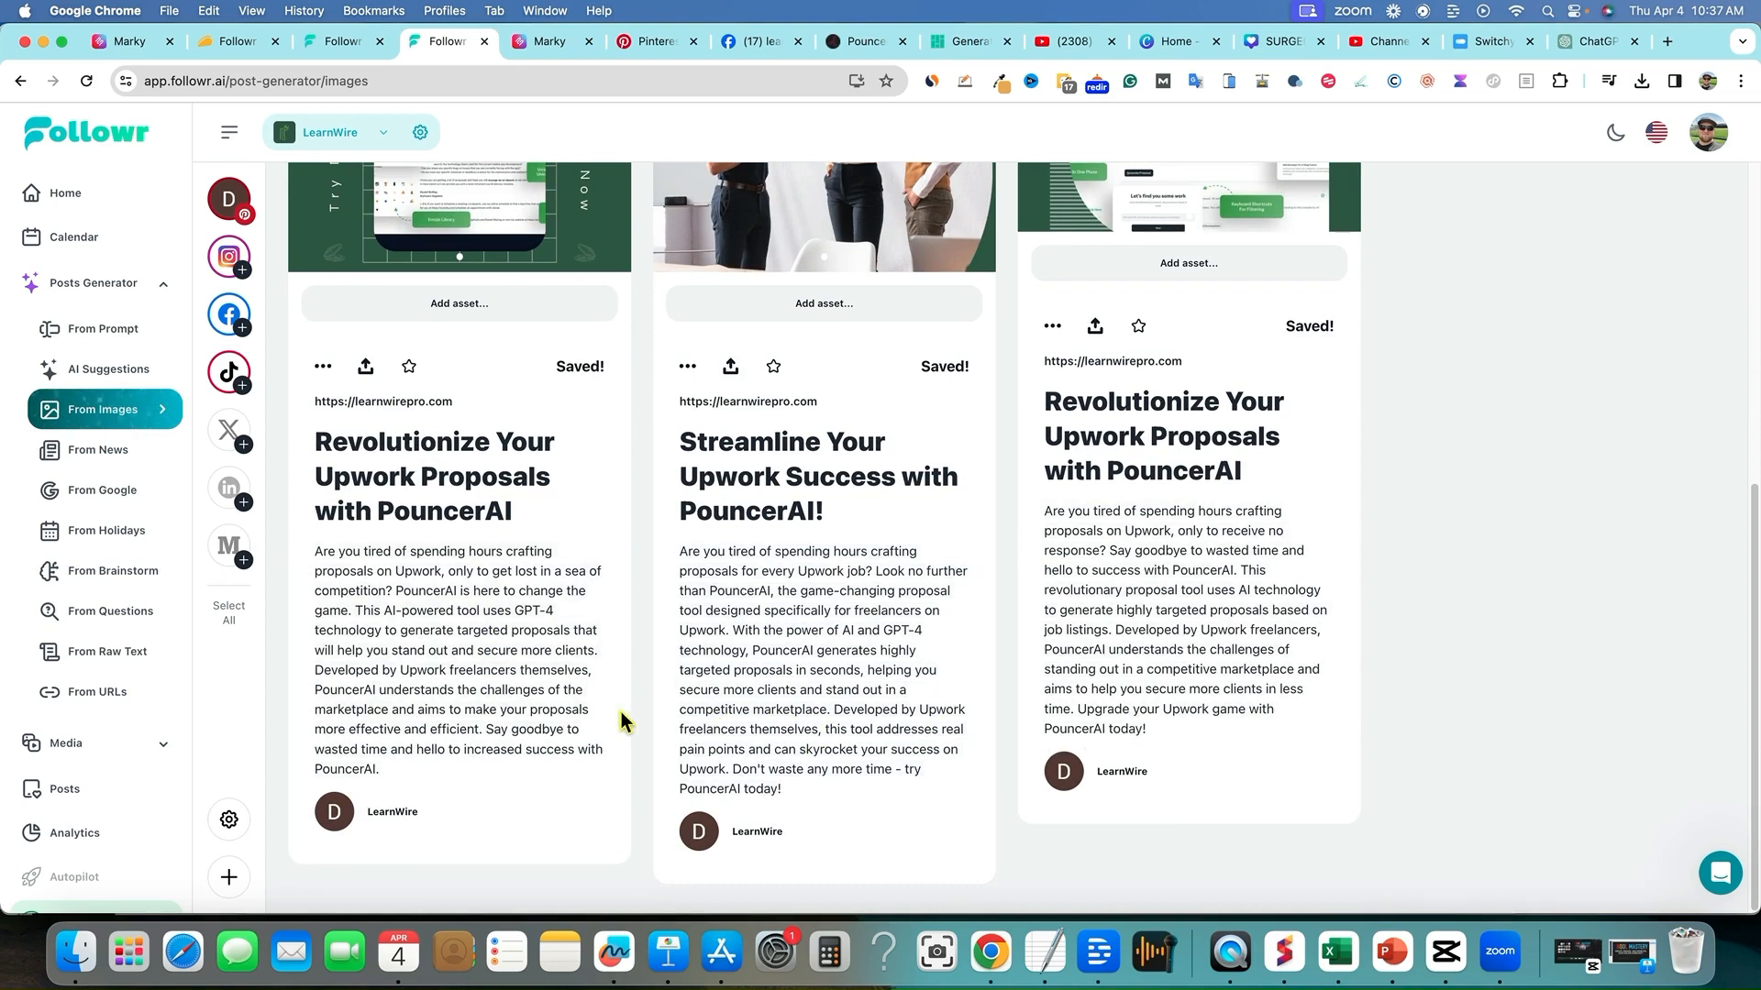
scroll(532, 655, "up", 1)
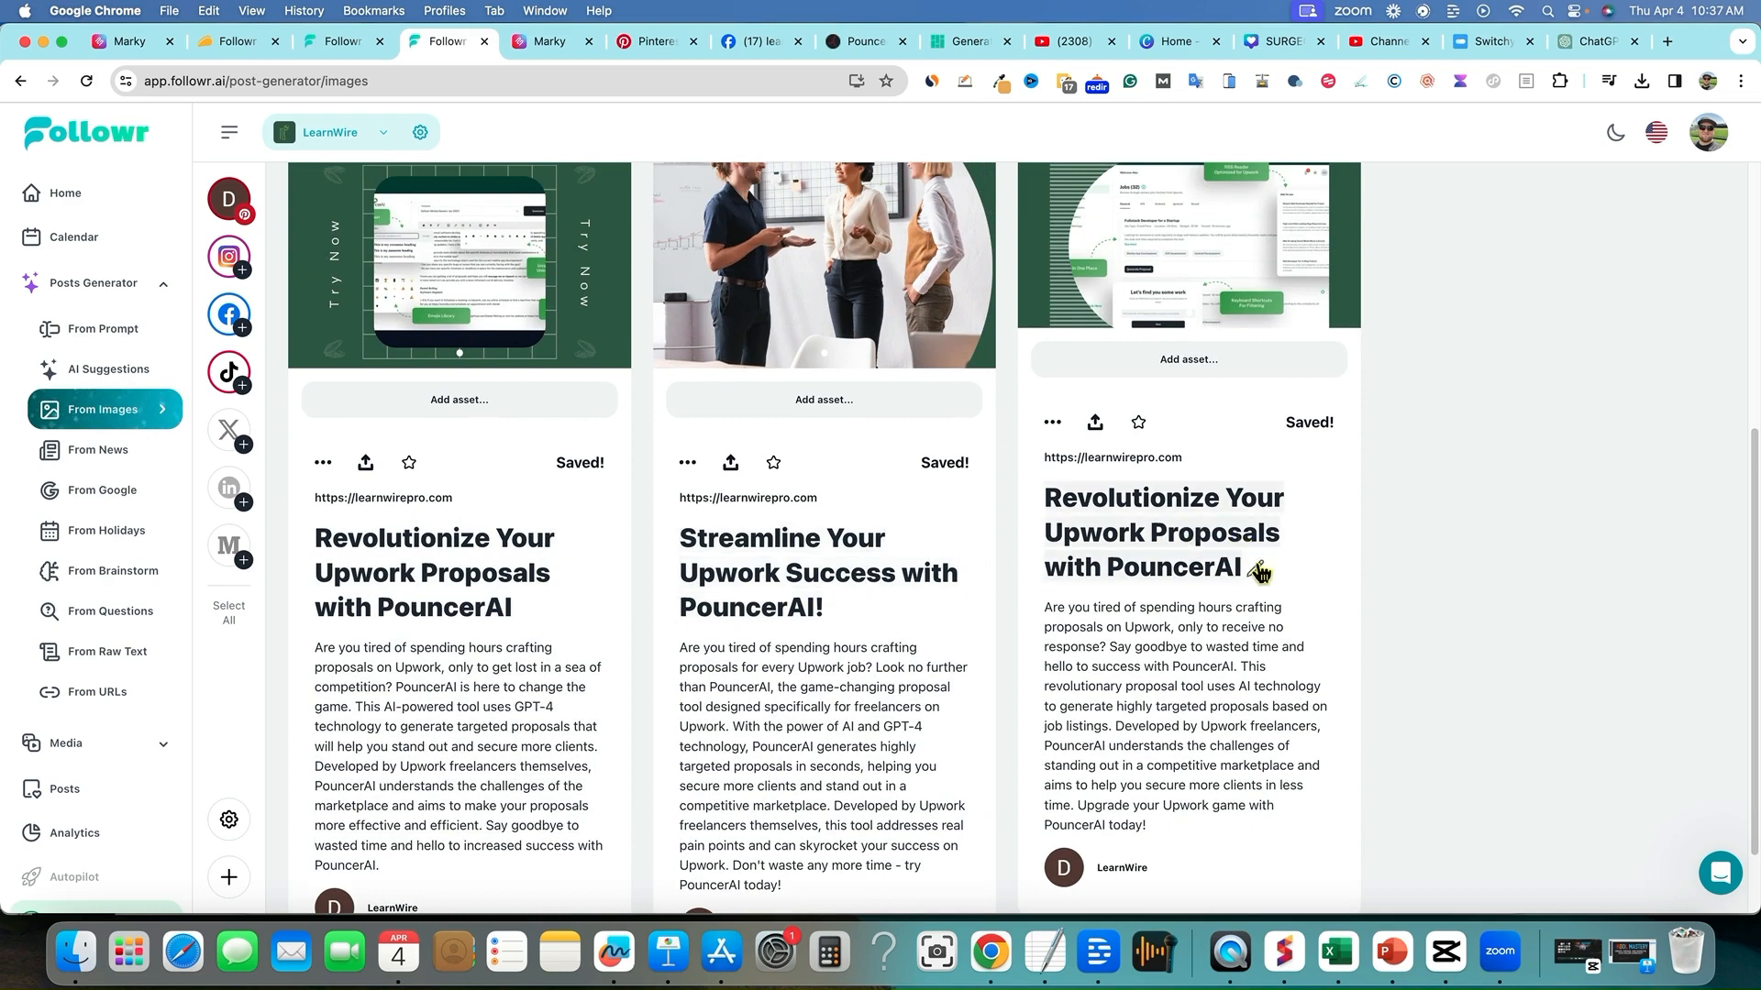
left_click(1256, 573)
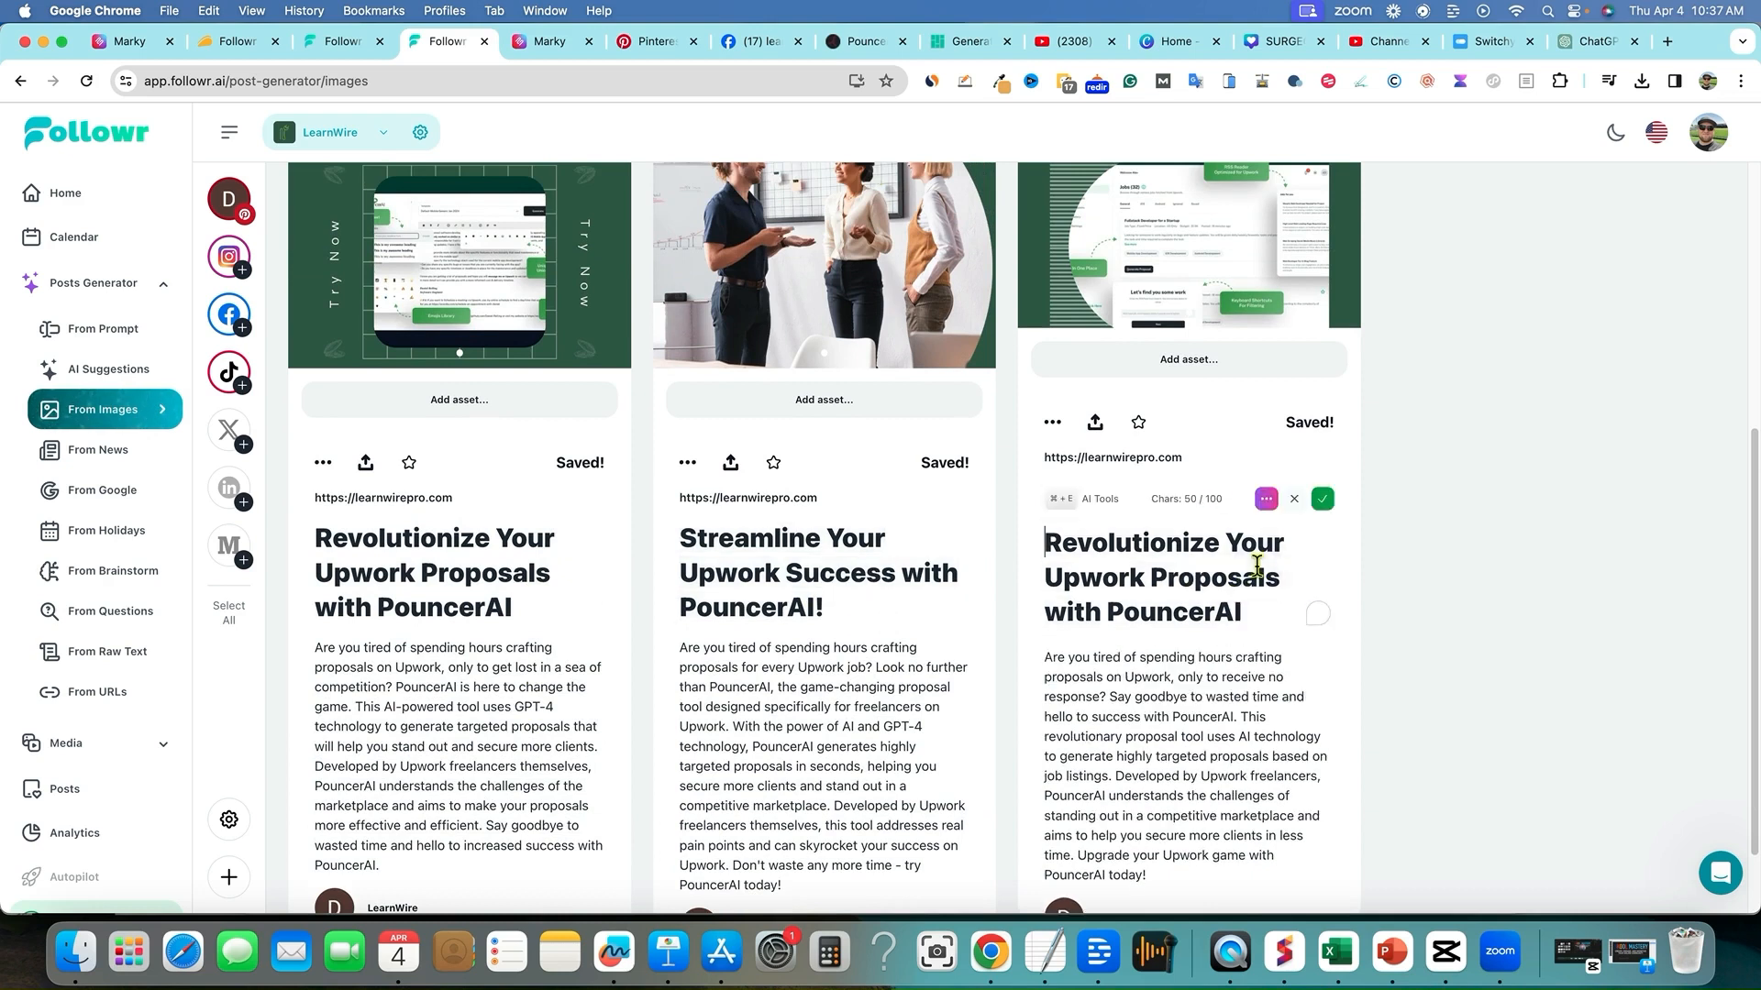
left_click(1267, 503)
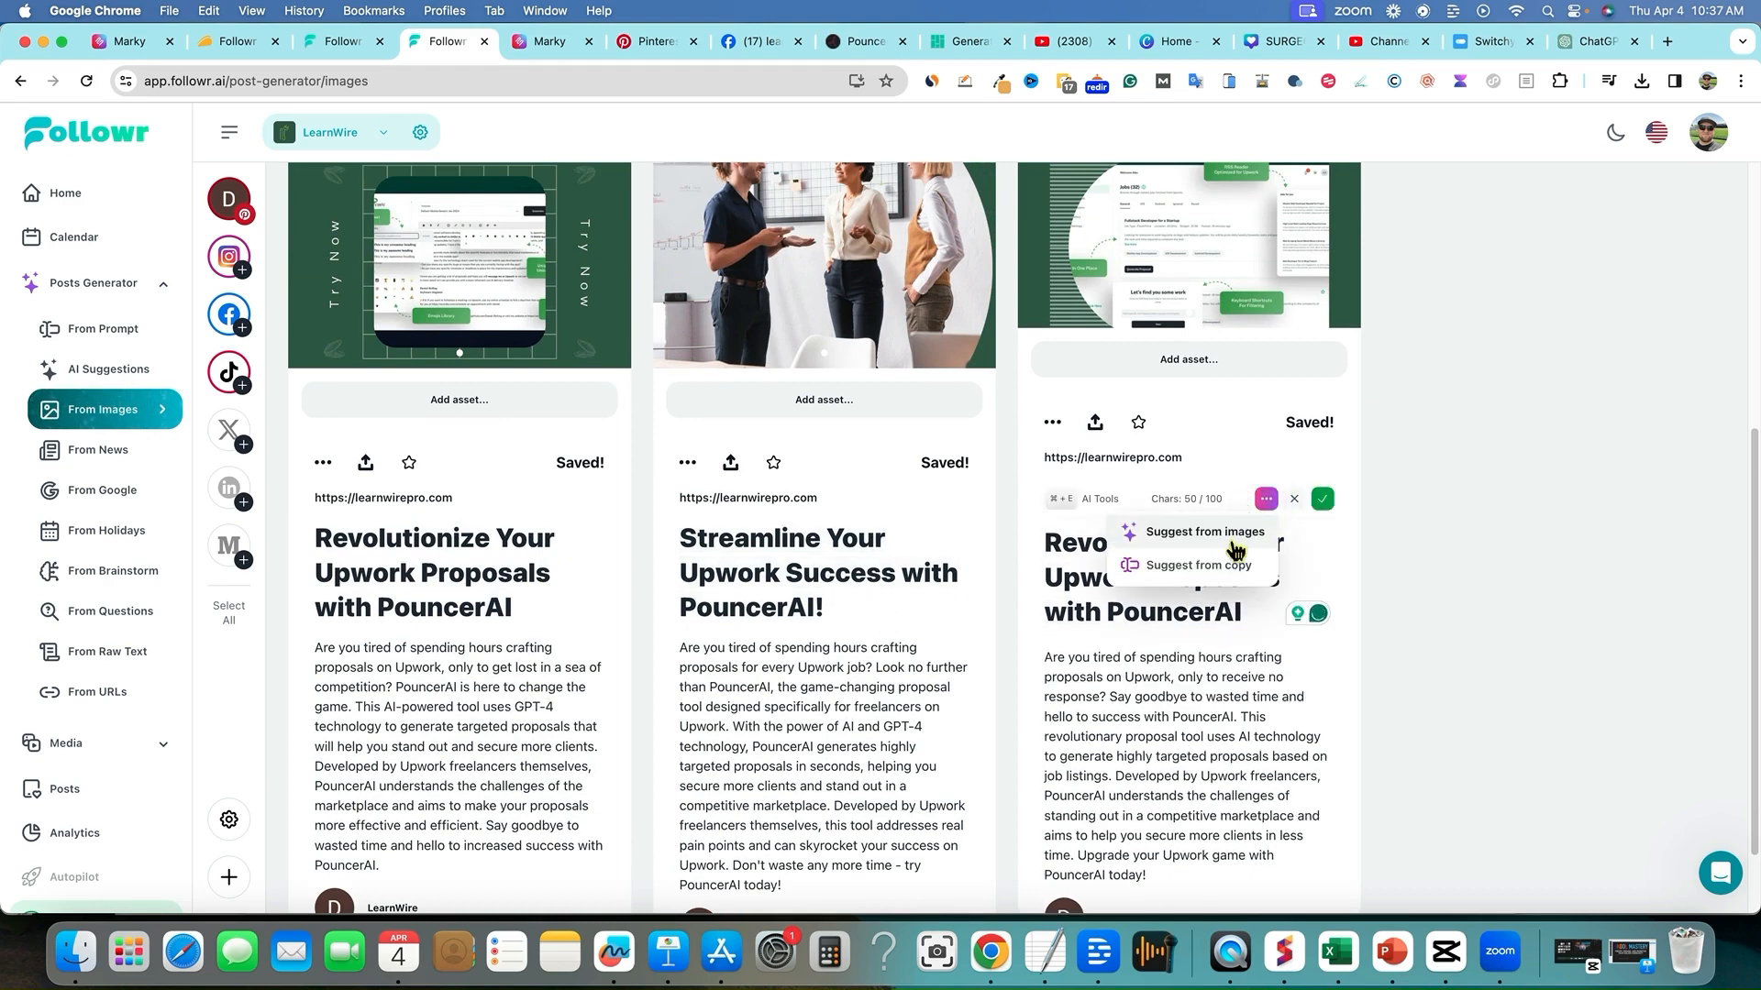
left_click(1234, 672)
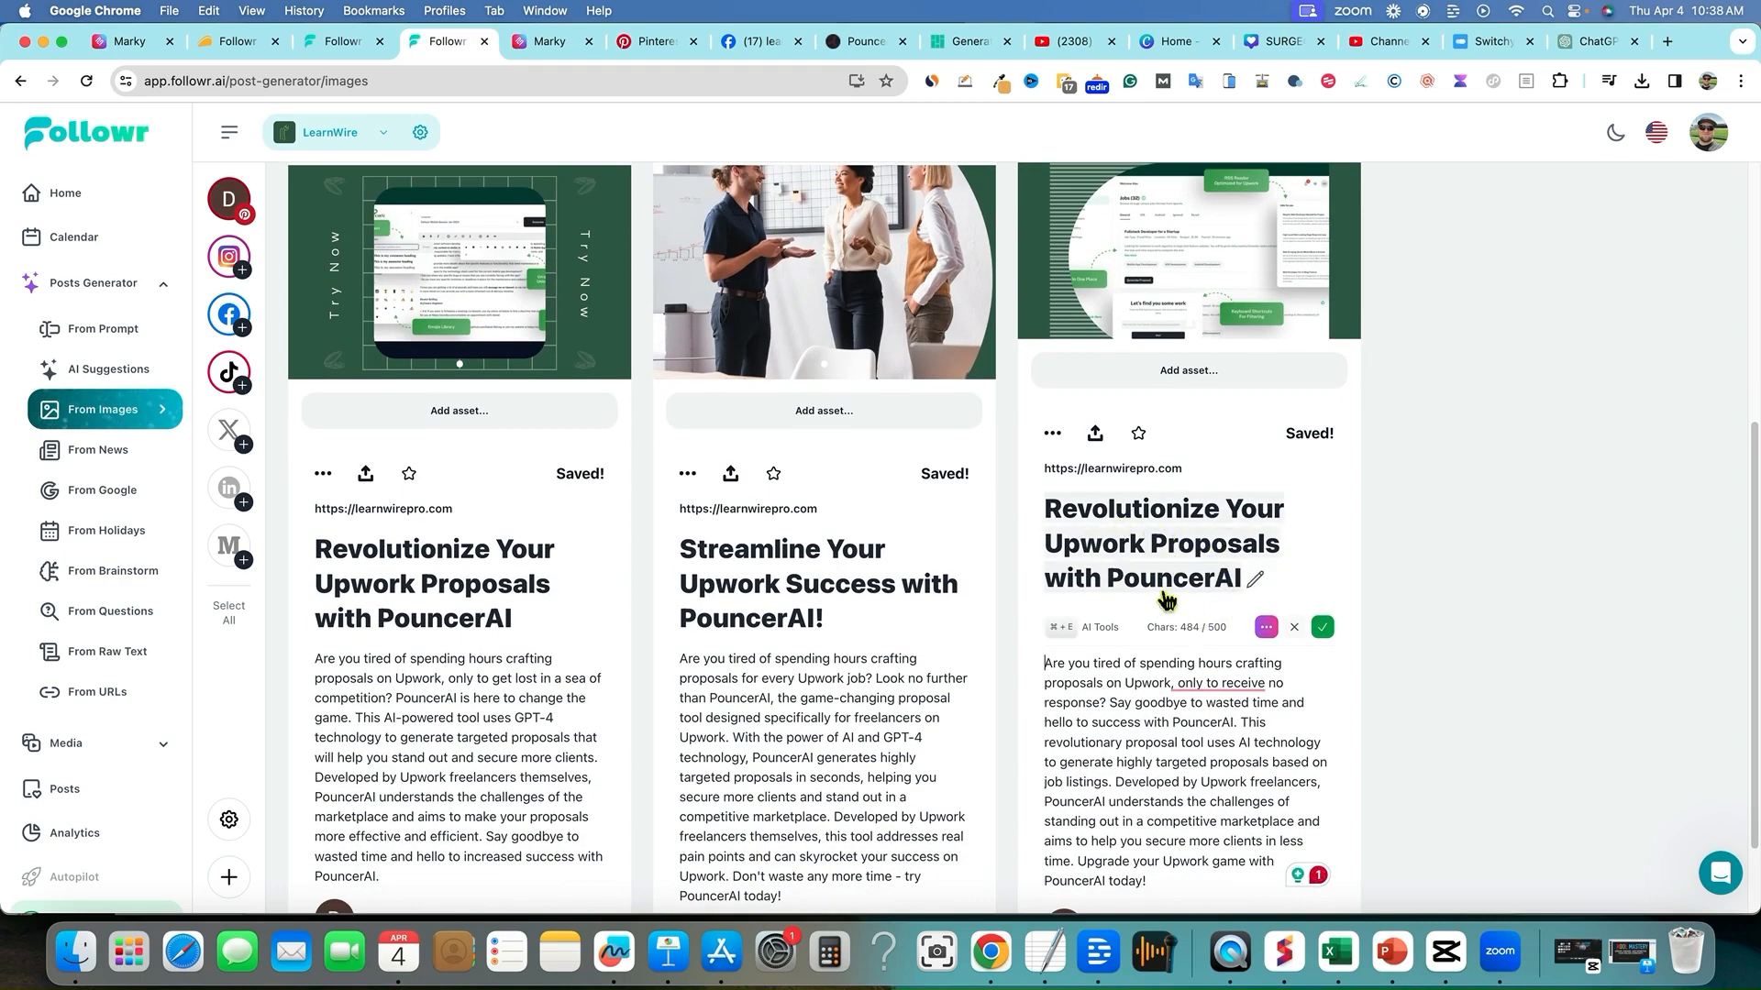
scroll(883, 683, "down", 2)
- Preview the creative image of each of the three generated PouncerAI posts at full size
scroll(883, 683, "up", 6)
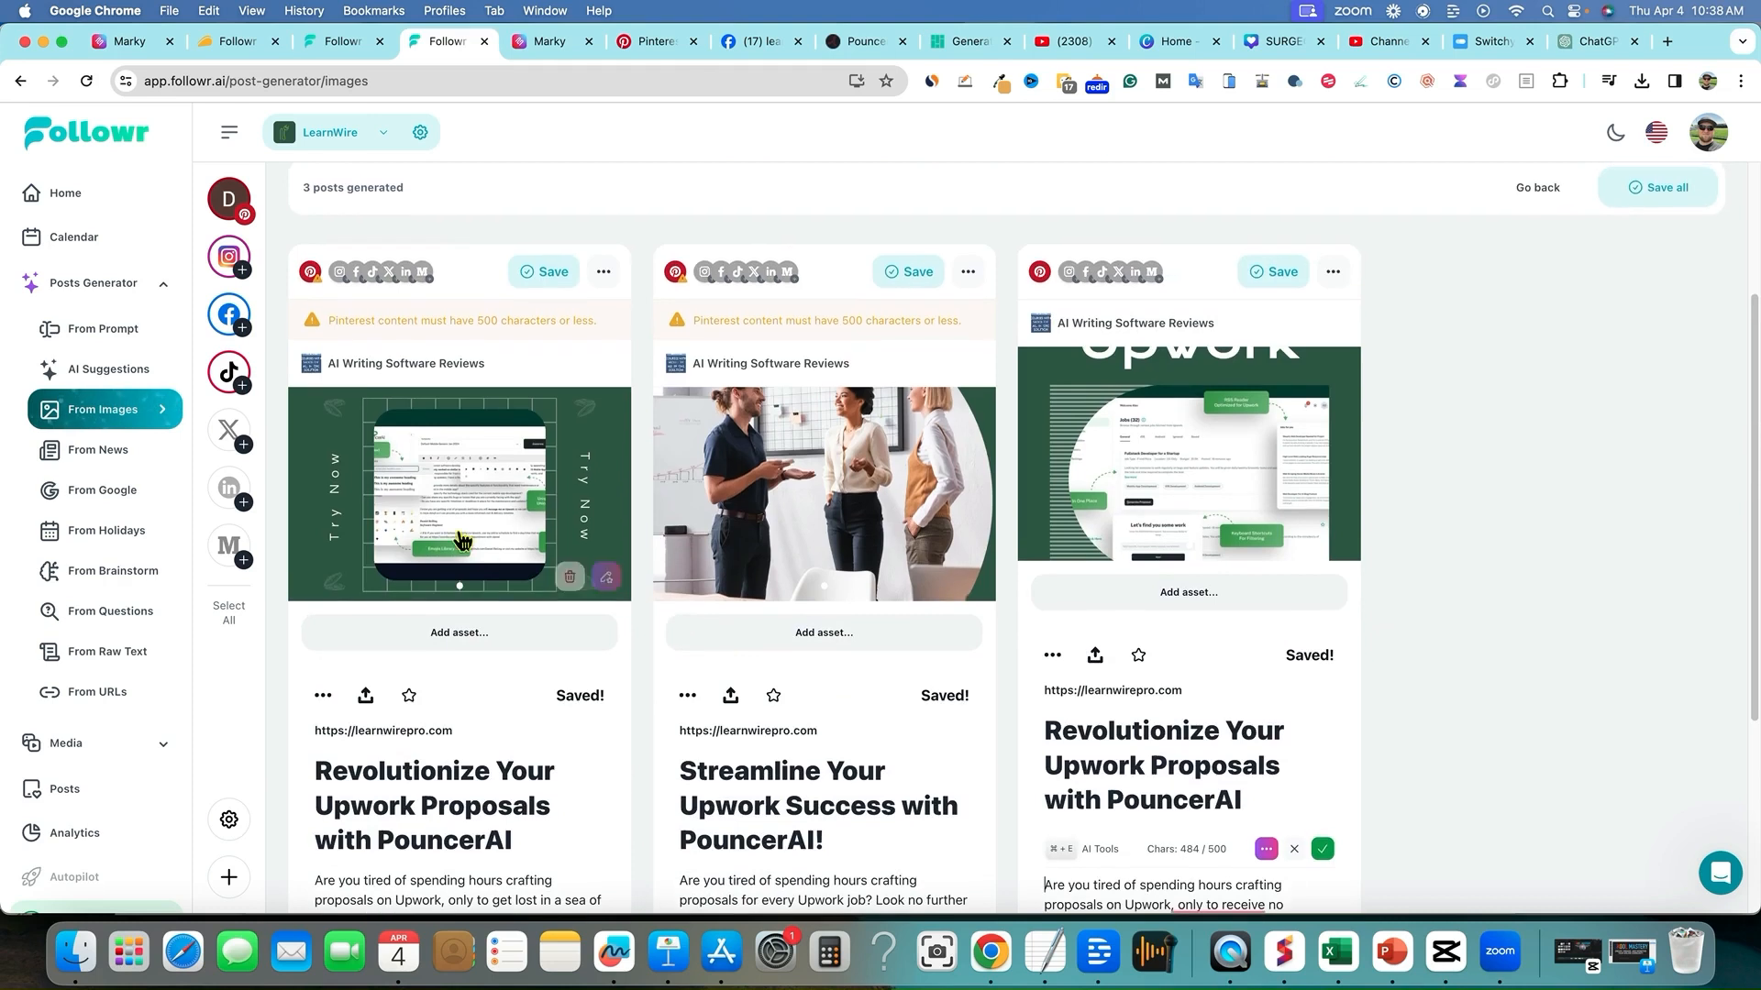
left_click(448, 500)
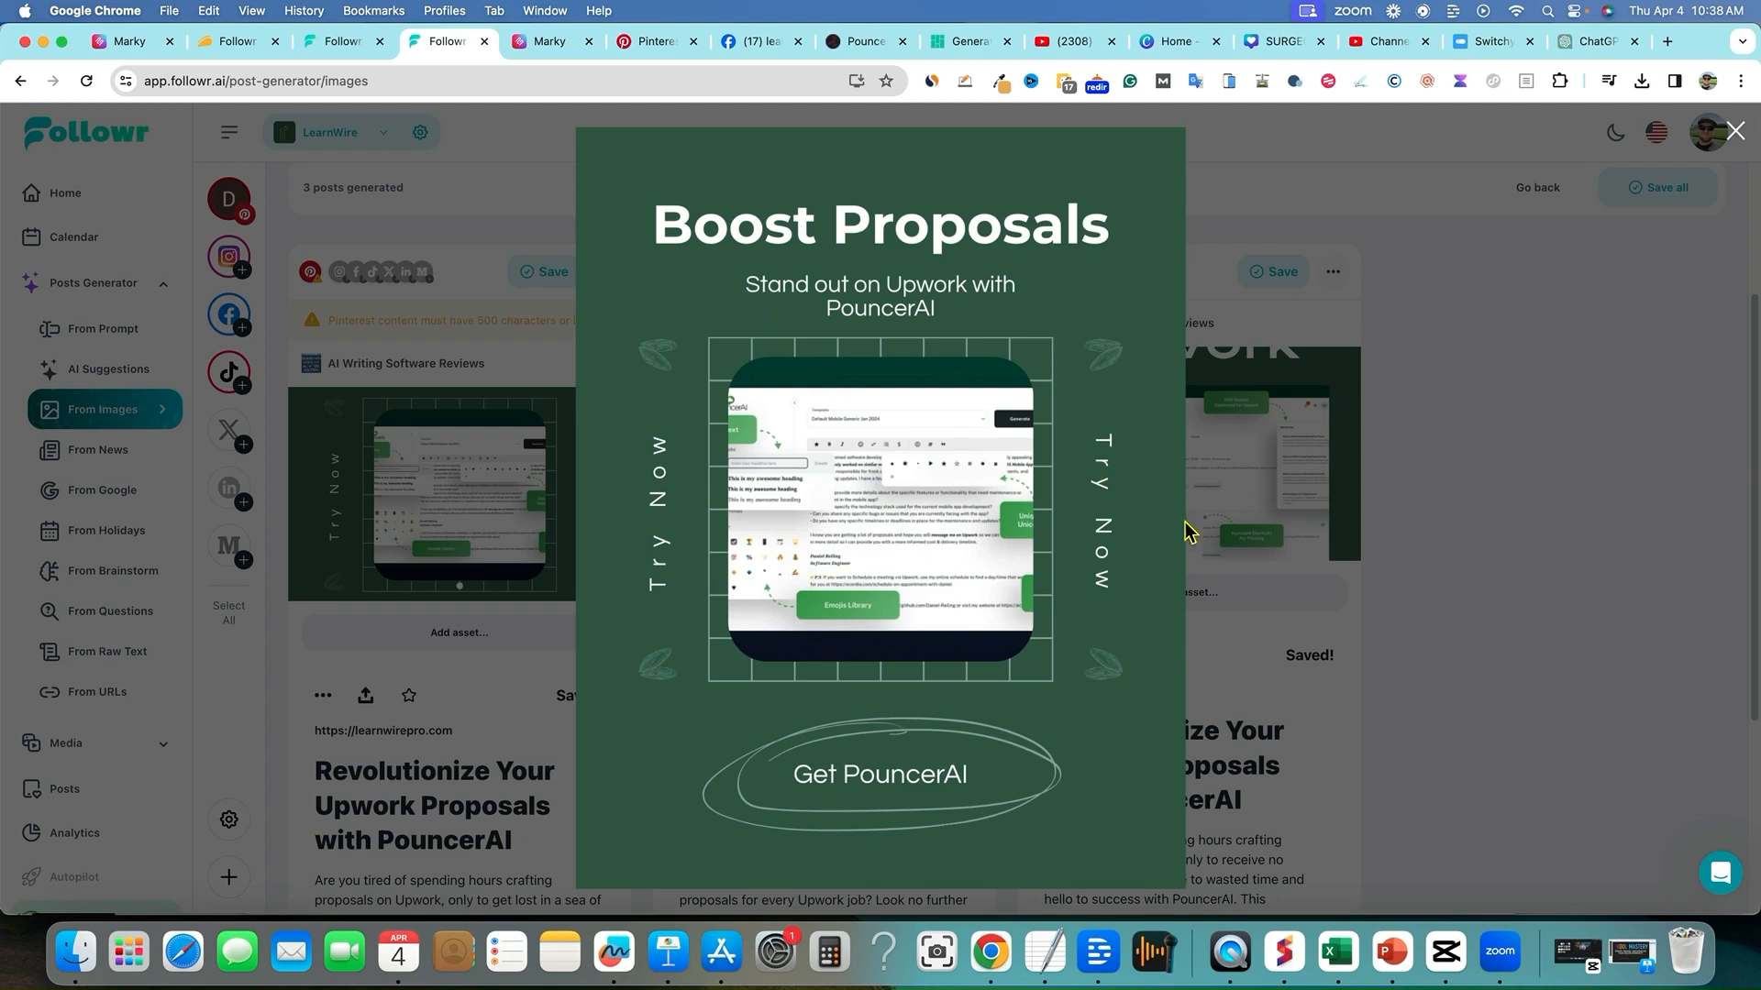
left_click(1733, 132)
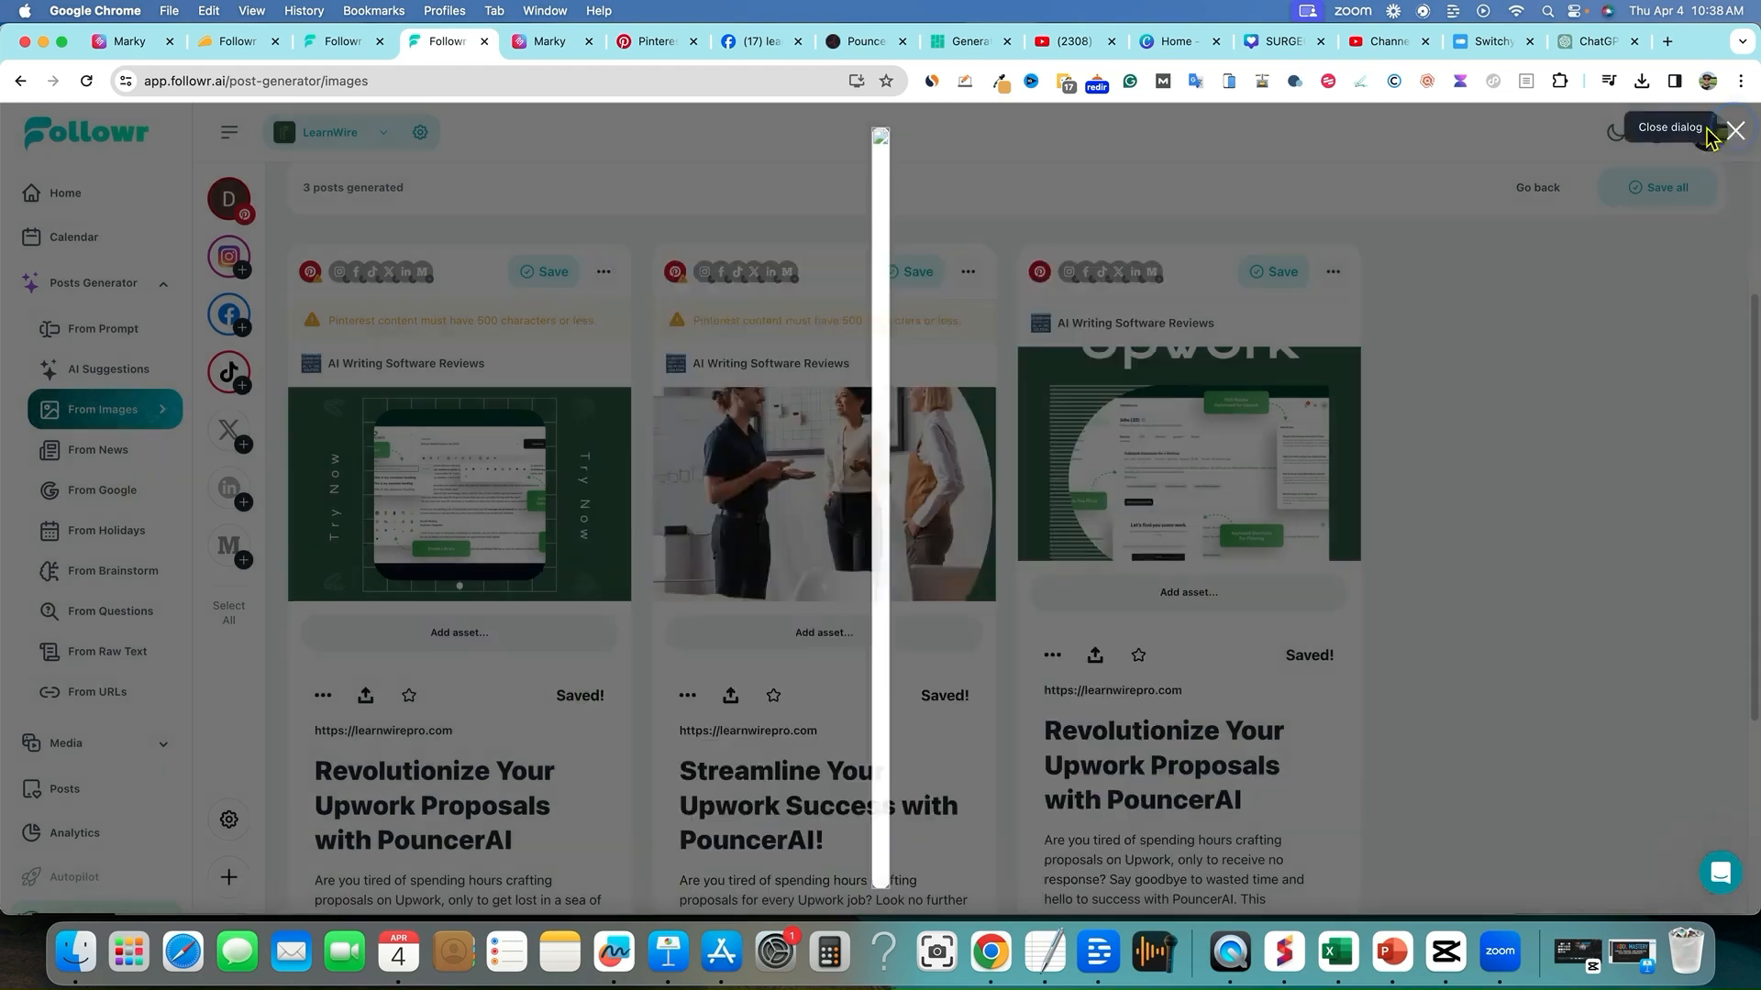
left_click(863, 479)
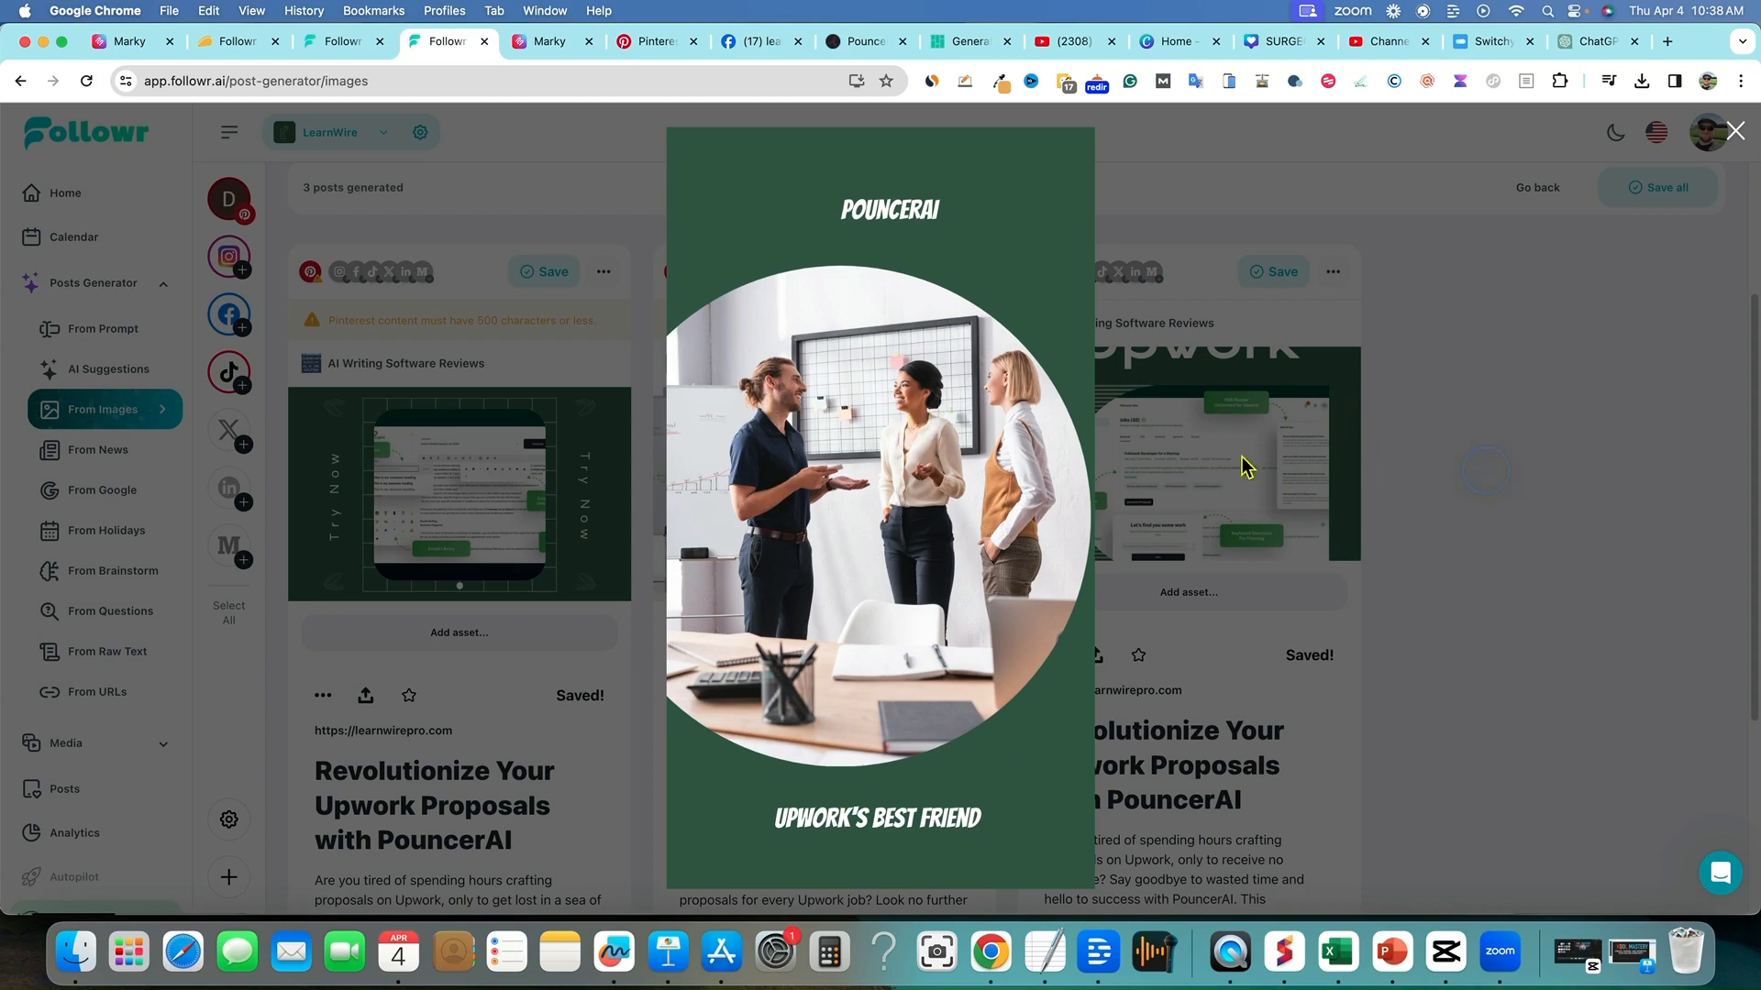
left_click(1733, 134)
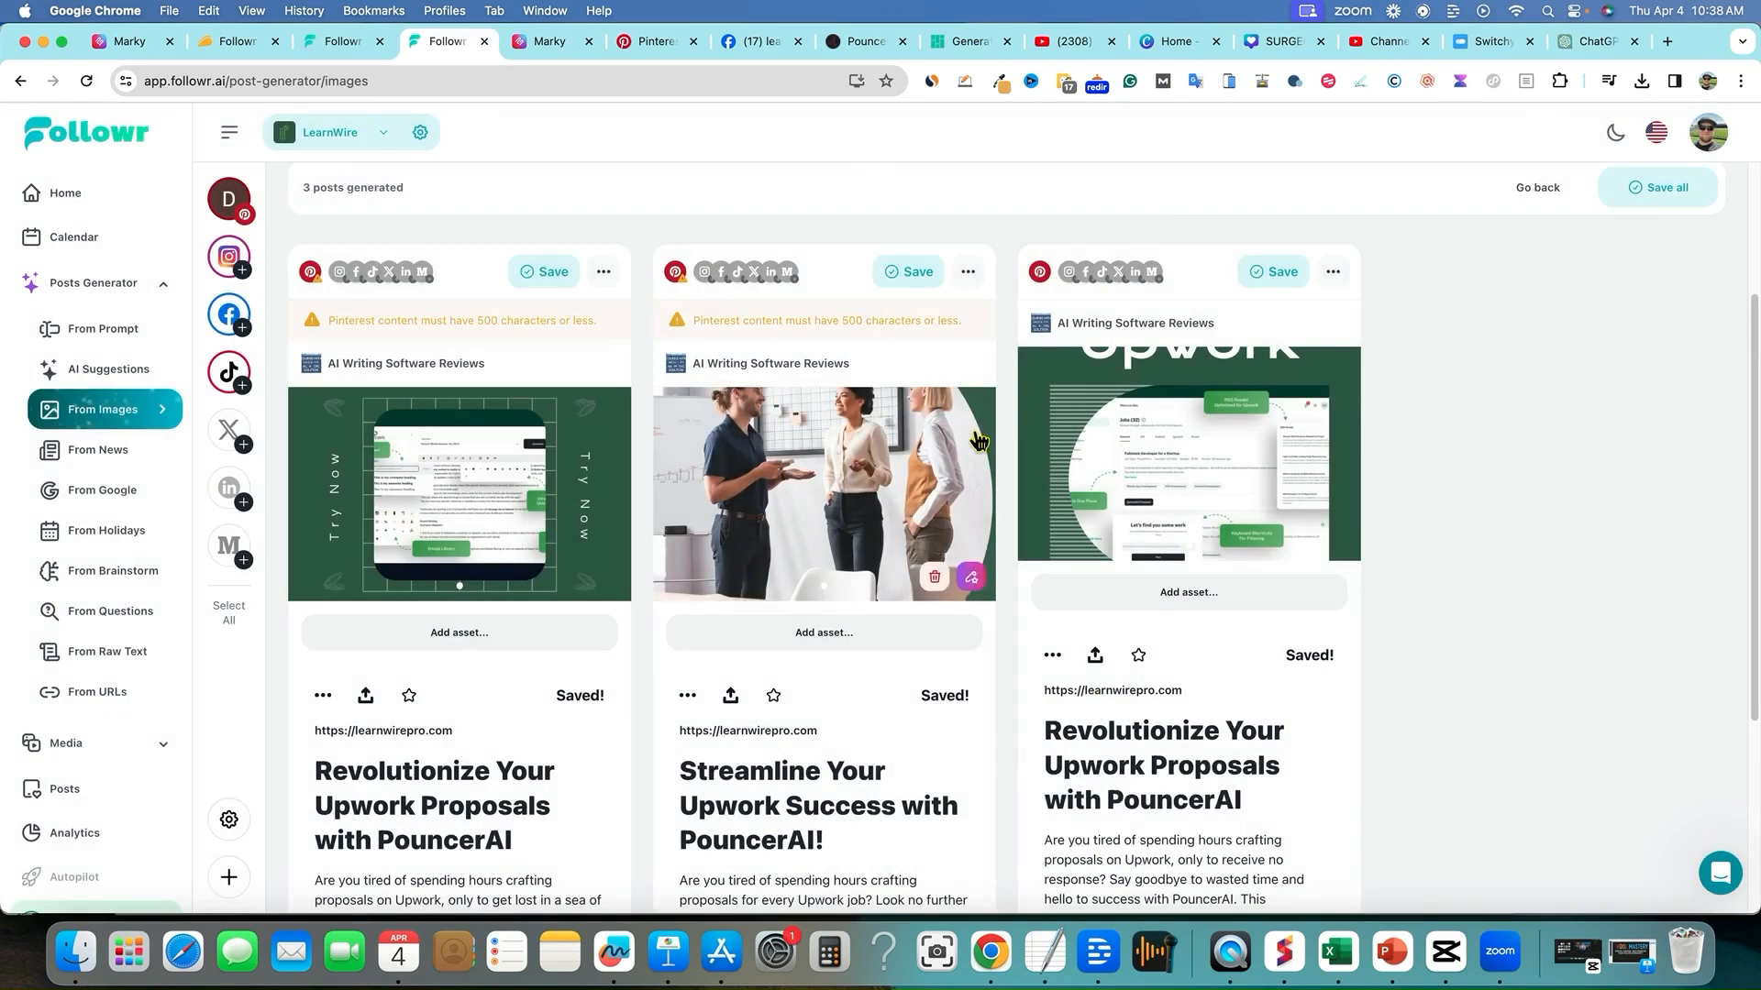
left_click(1117, 475)
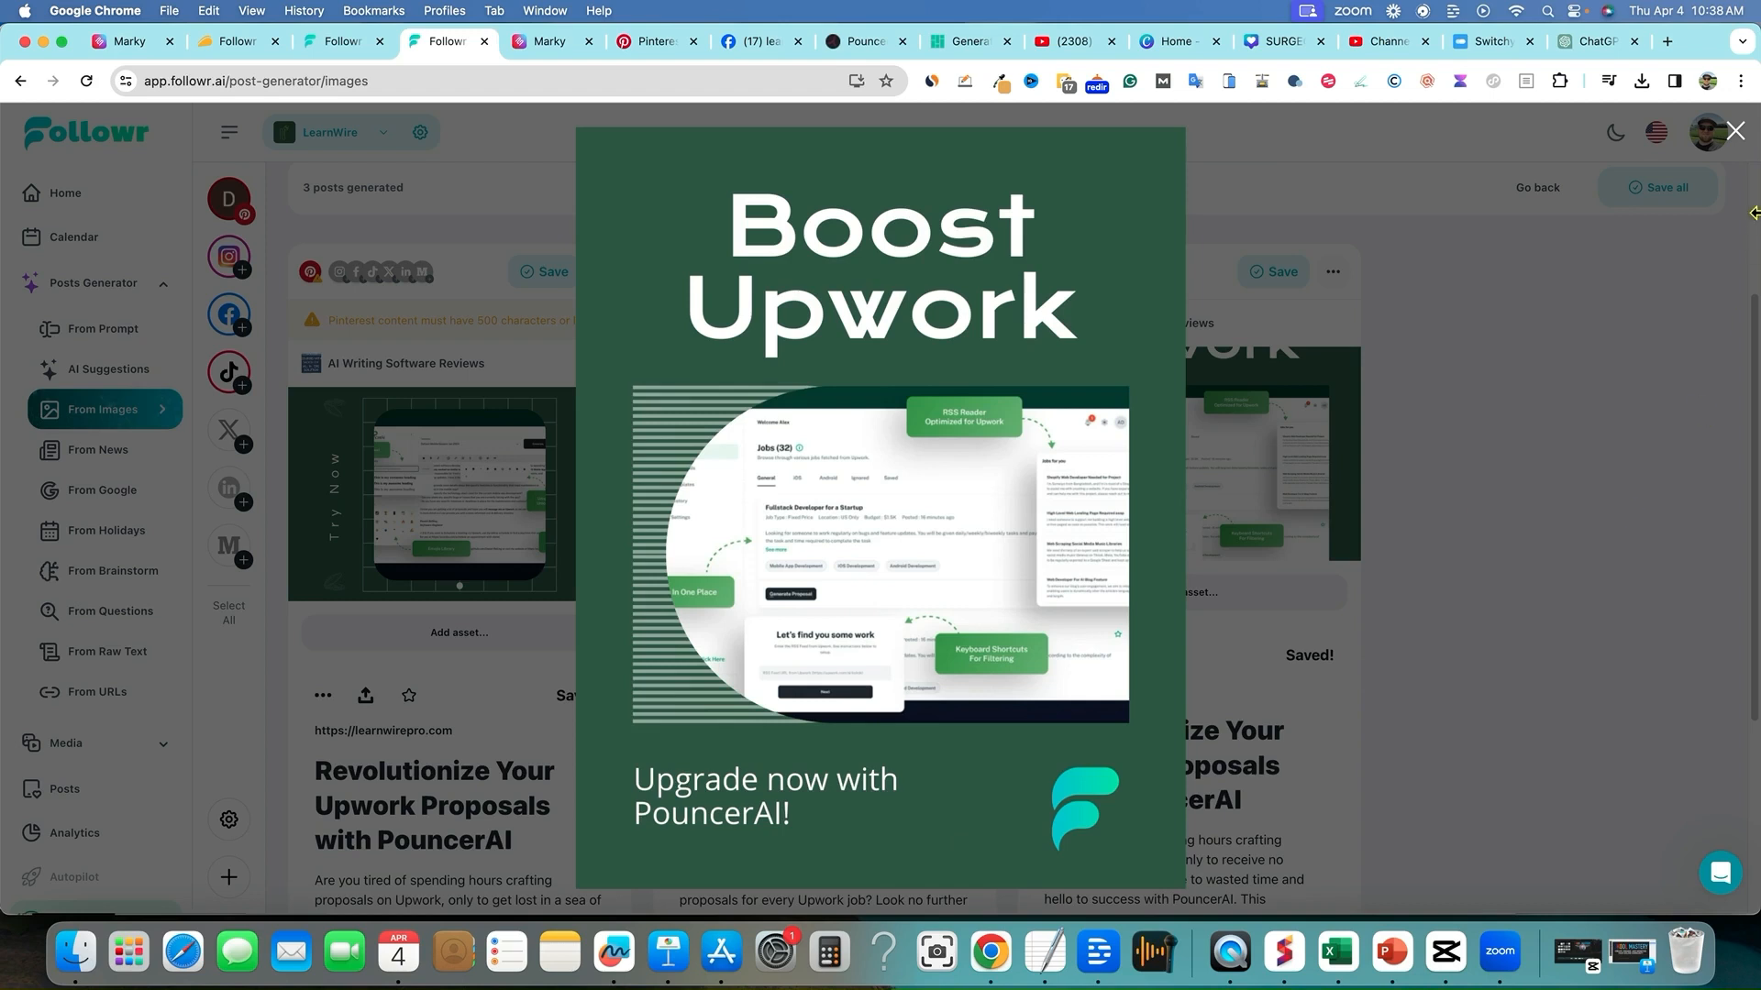
left_click(1736, 133)
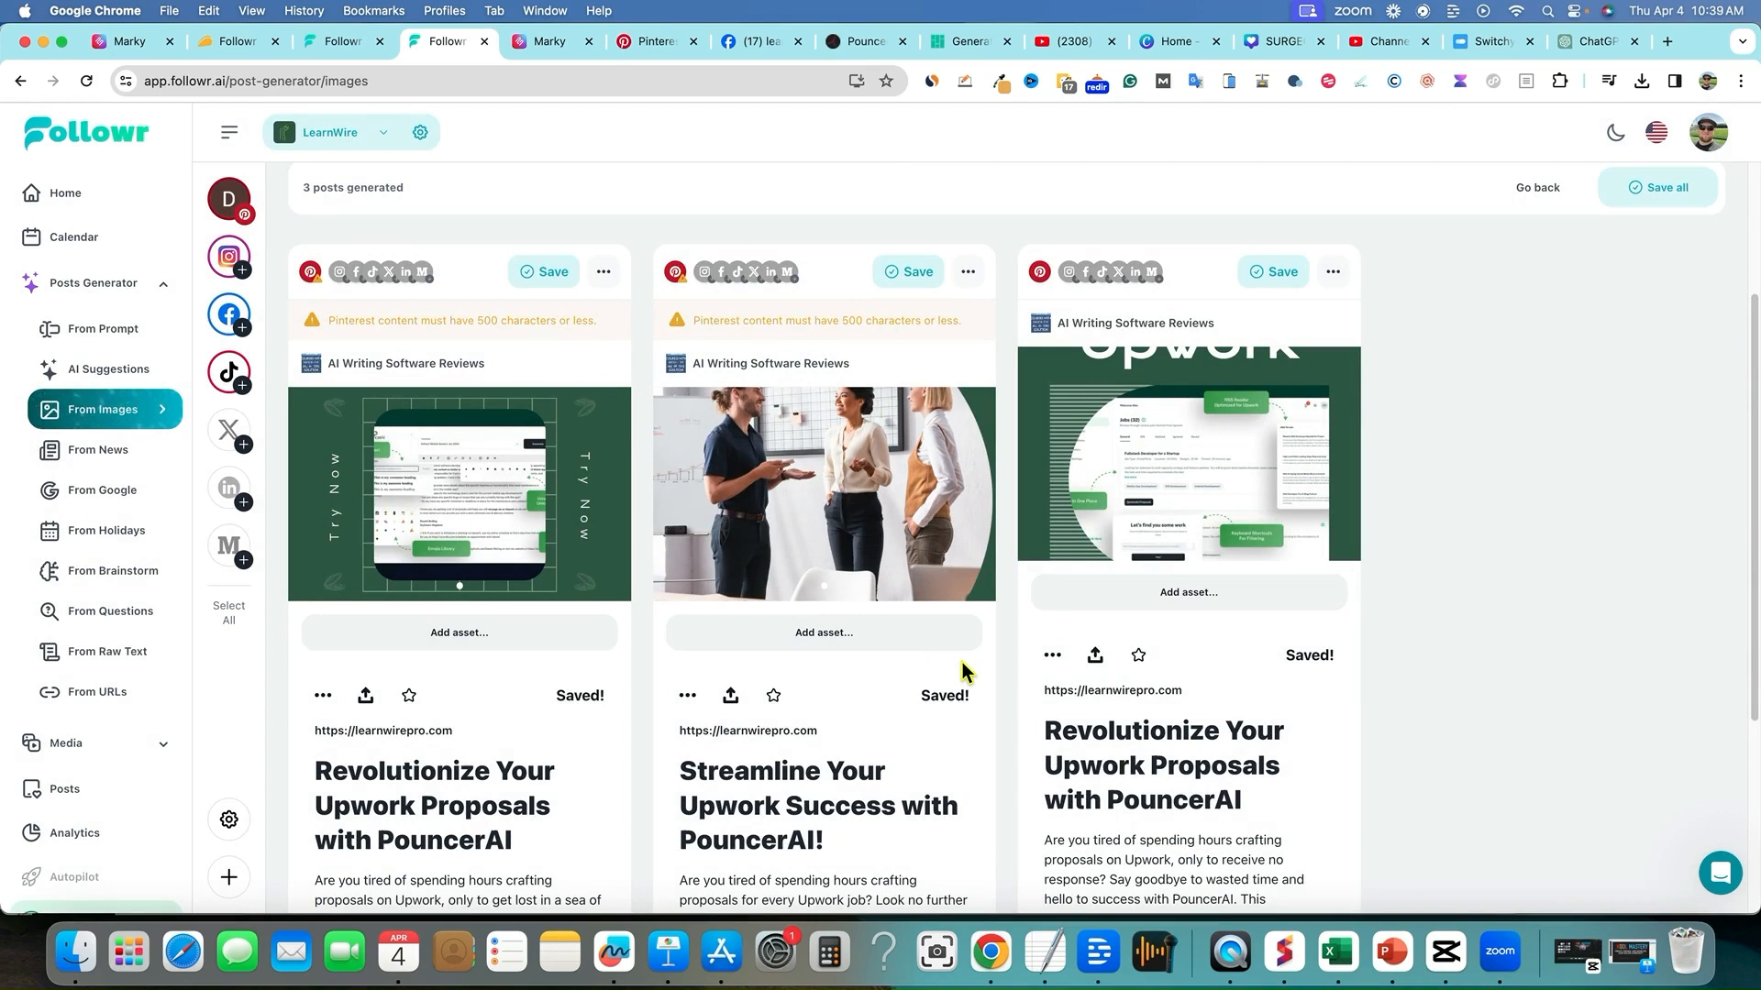
- Reread the post texts and save all three generated PouncerAI posts individually
scroll(825, 655, "down", 5)
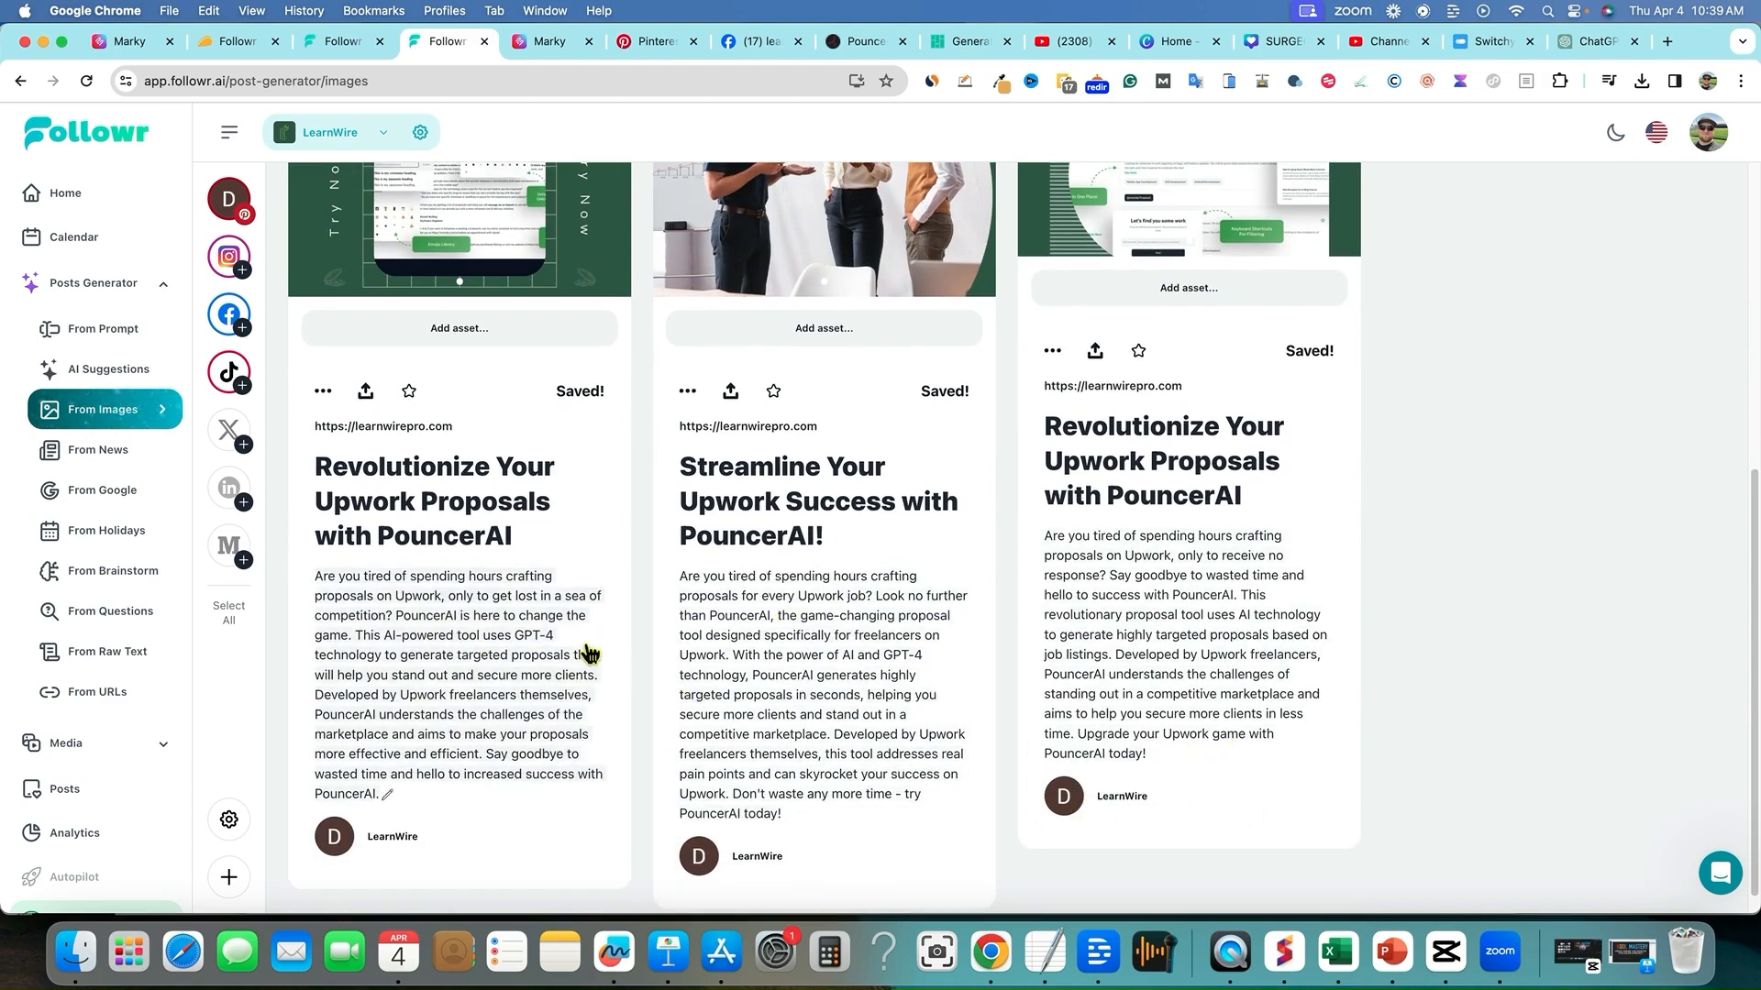
scroll(590, 653, "up", 5)
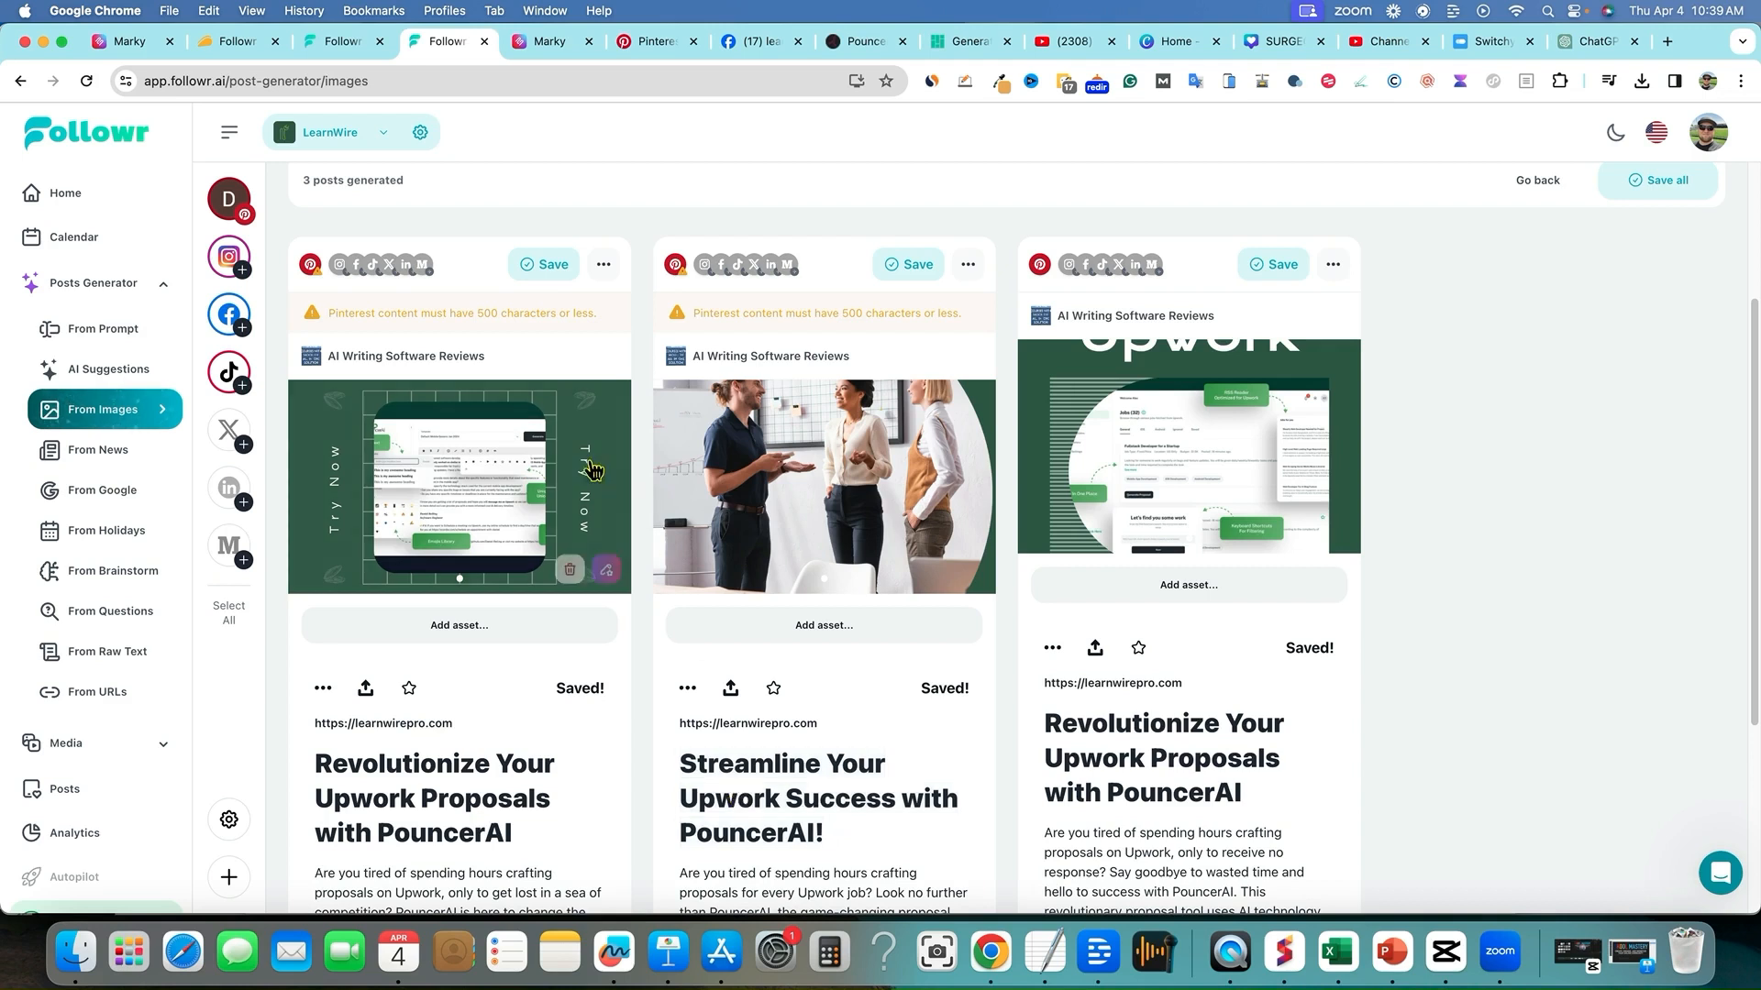
scroll(482, 725, "down", 1)
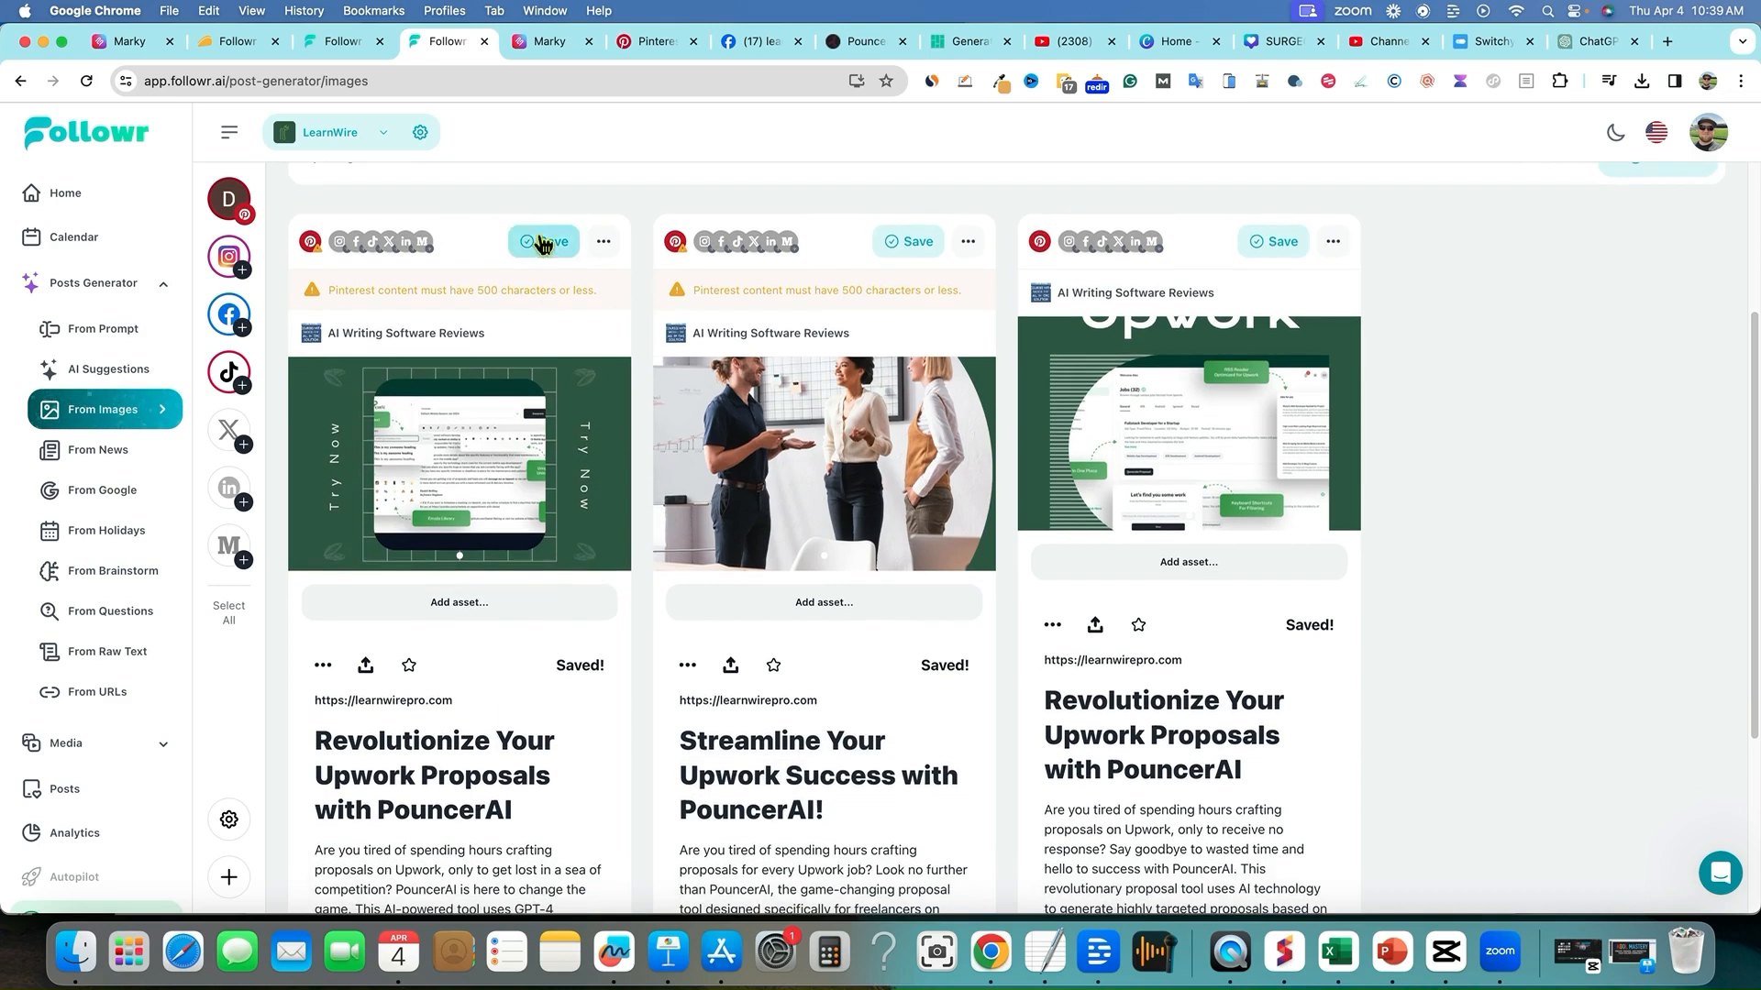
left_click(917, 241)
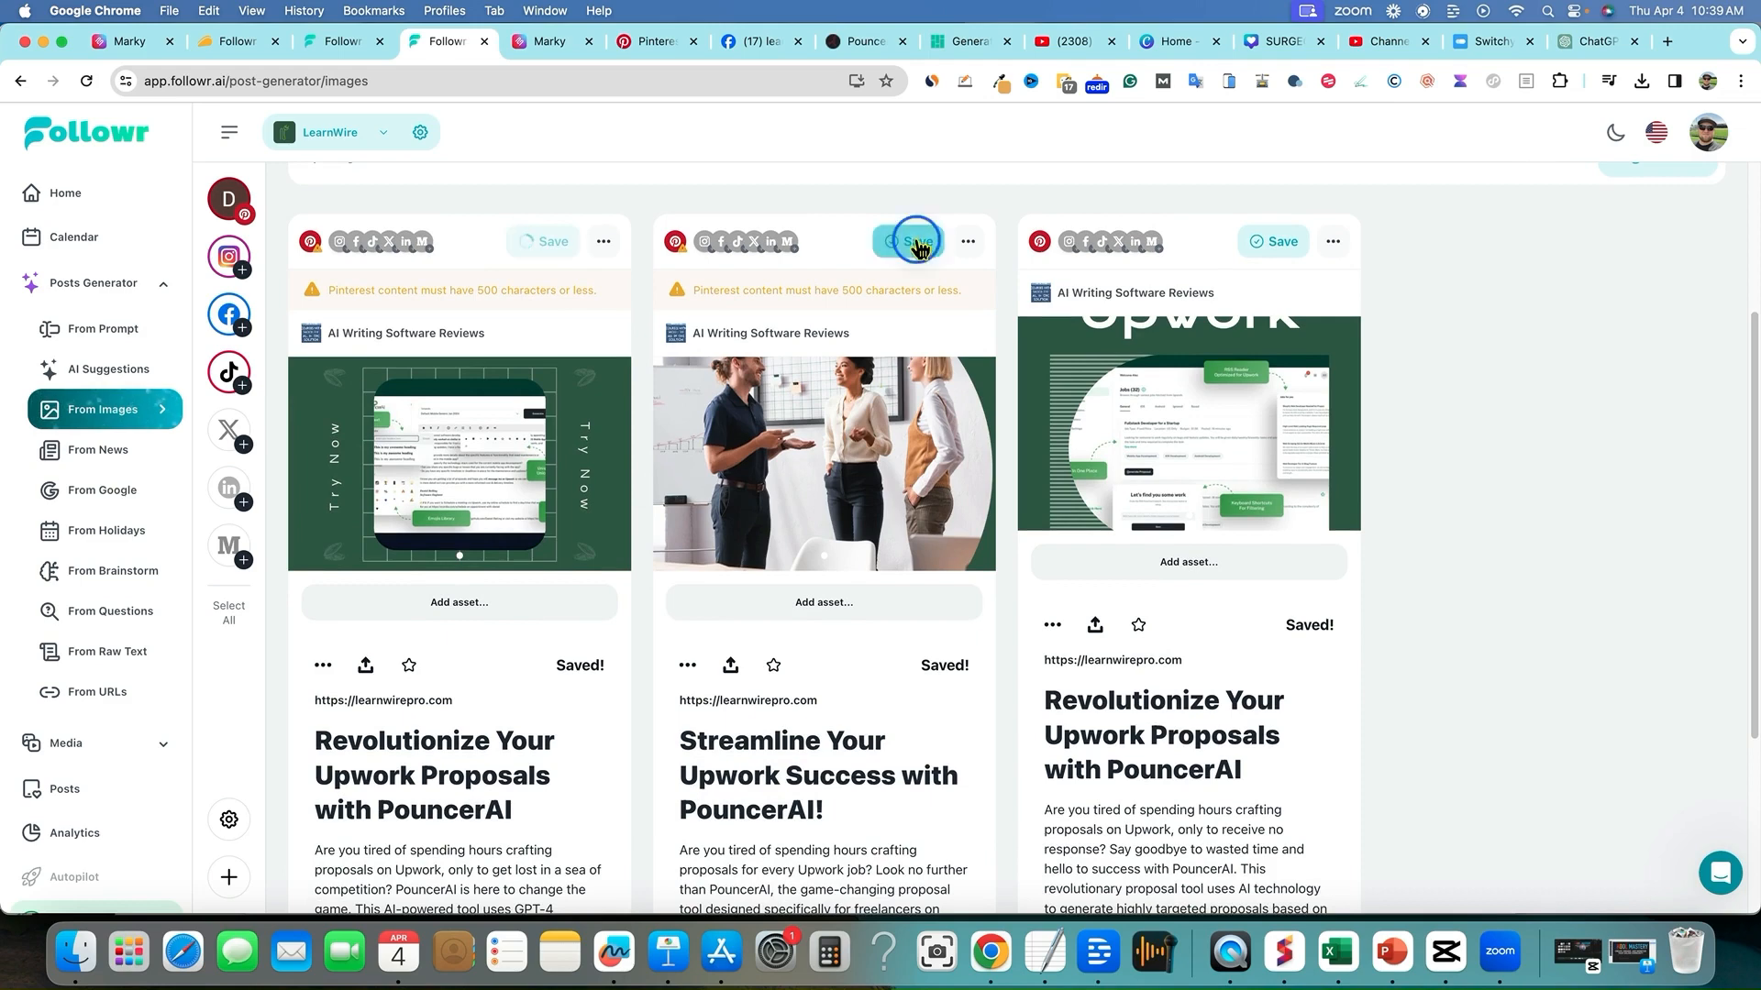
left_click(1265, 241)
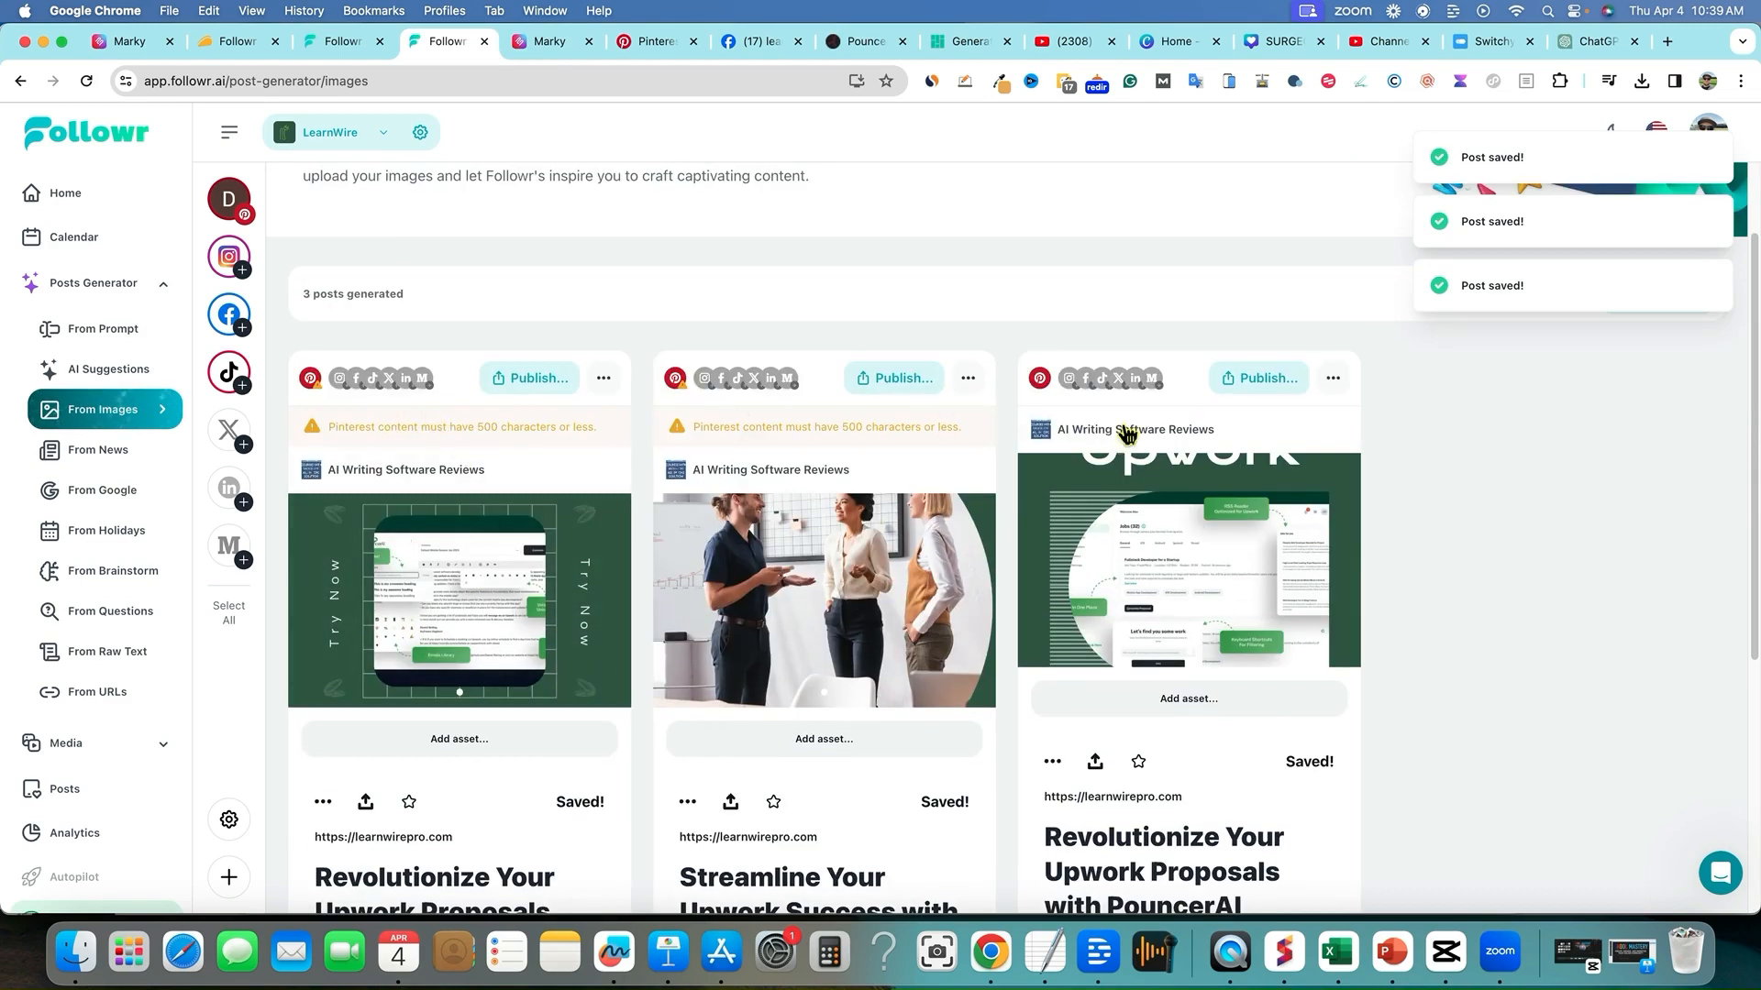
- Schedule the first PouncerAI post for publishing on April 7, 2024, and save the date
scroll(536, 463, "up", 1)
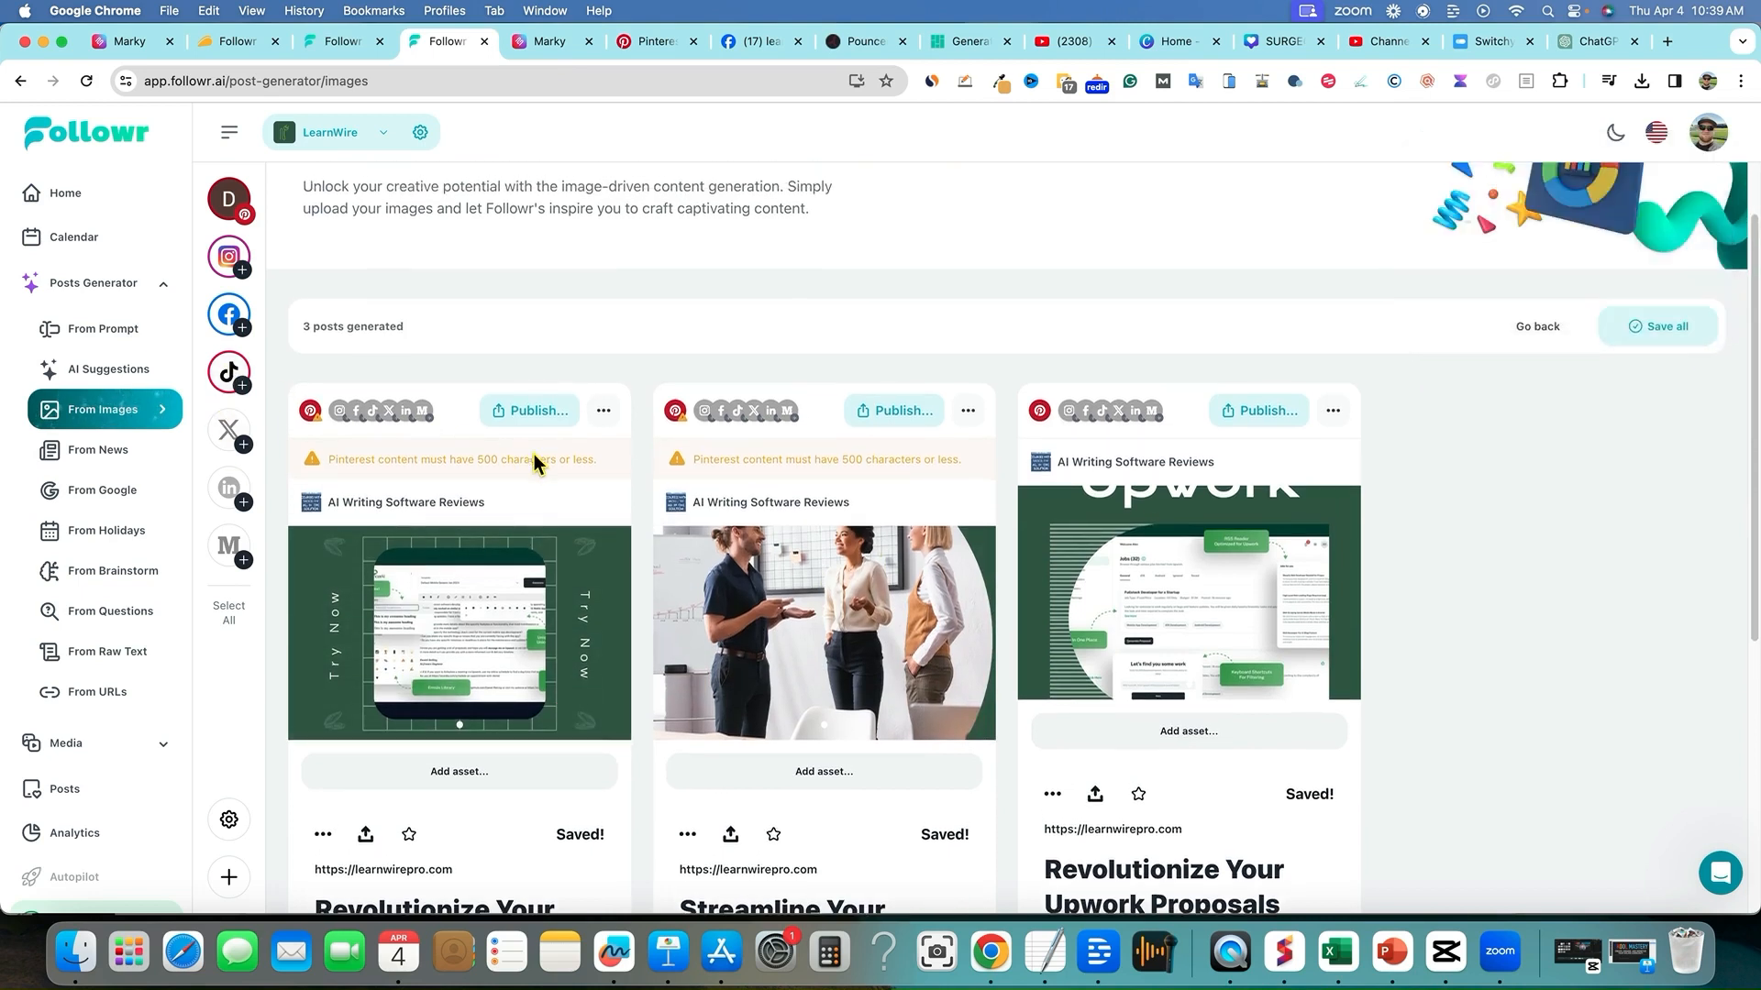
scroll(536, 463, "up", 2)
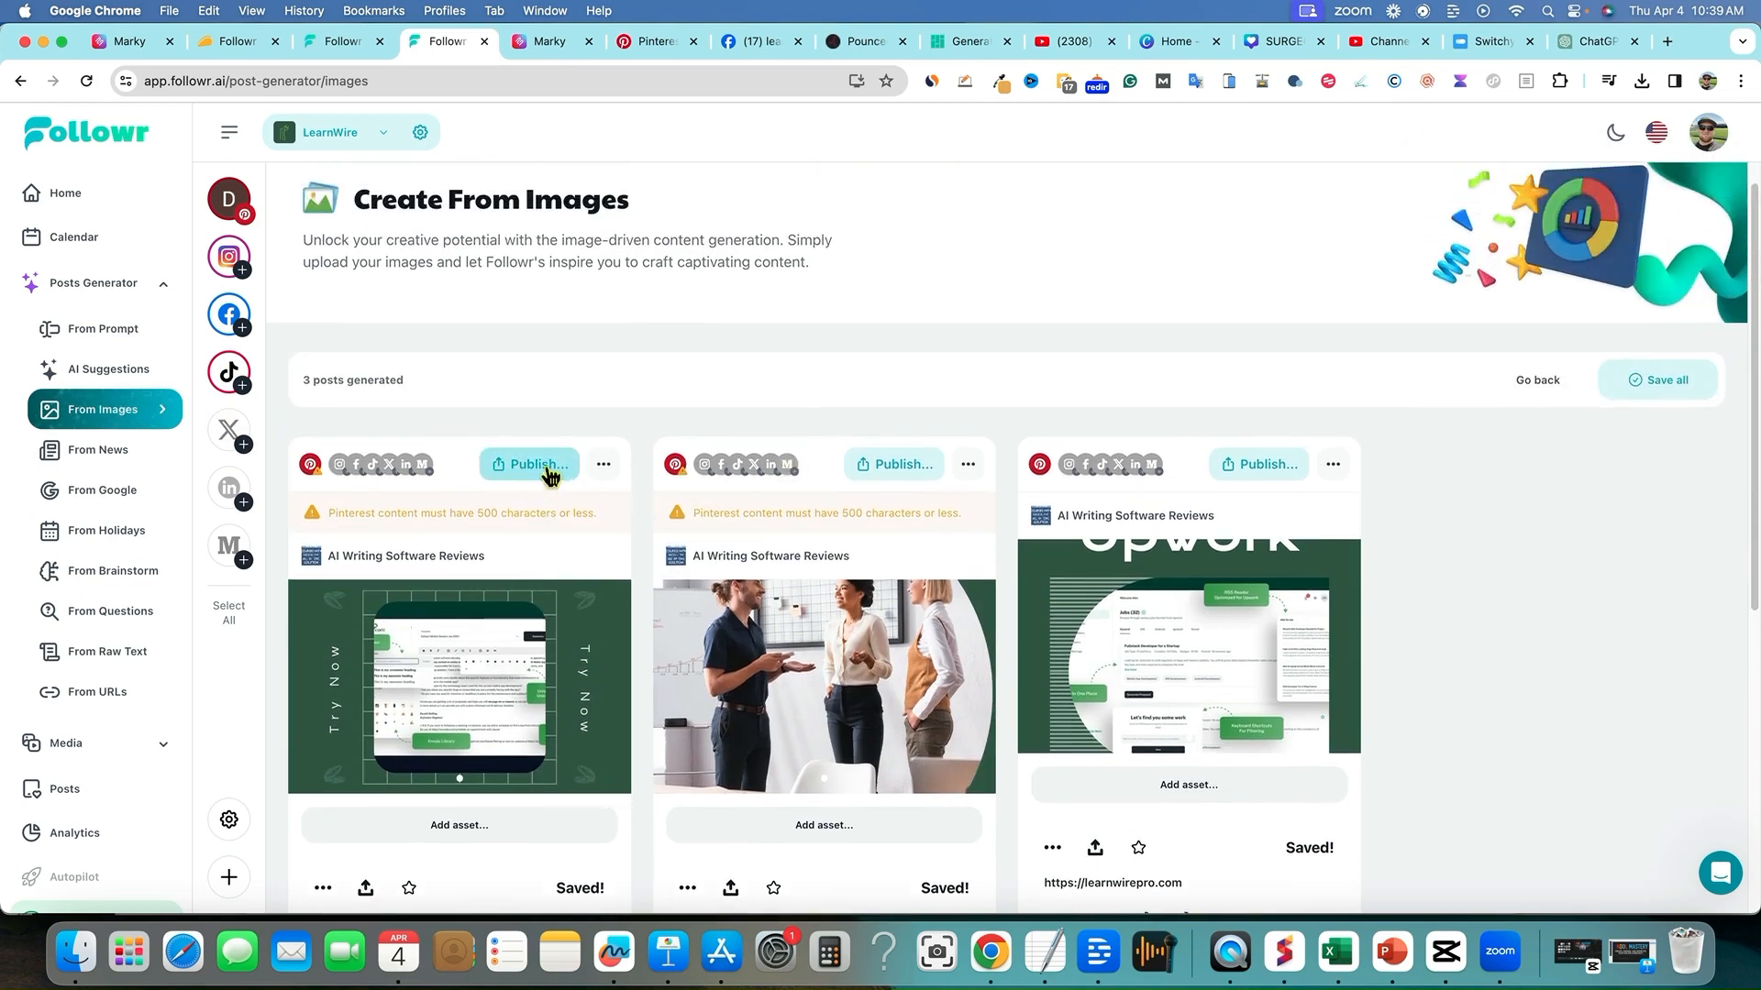
left_click(544, 468)
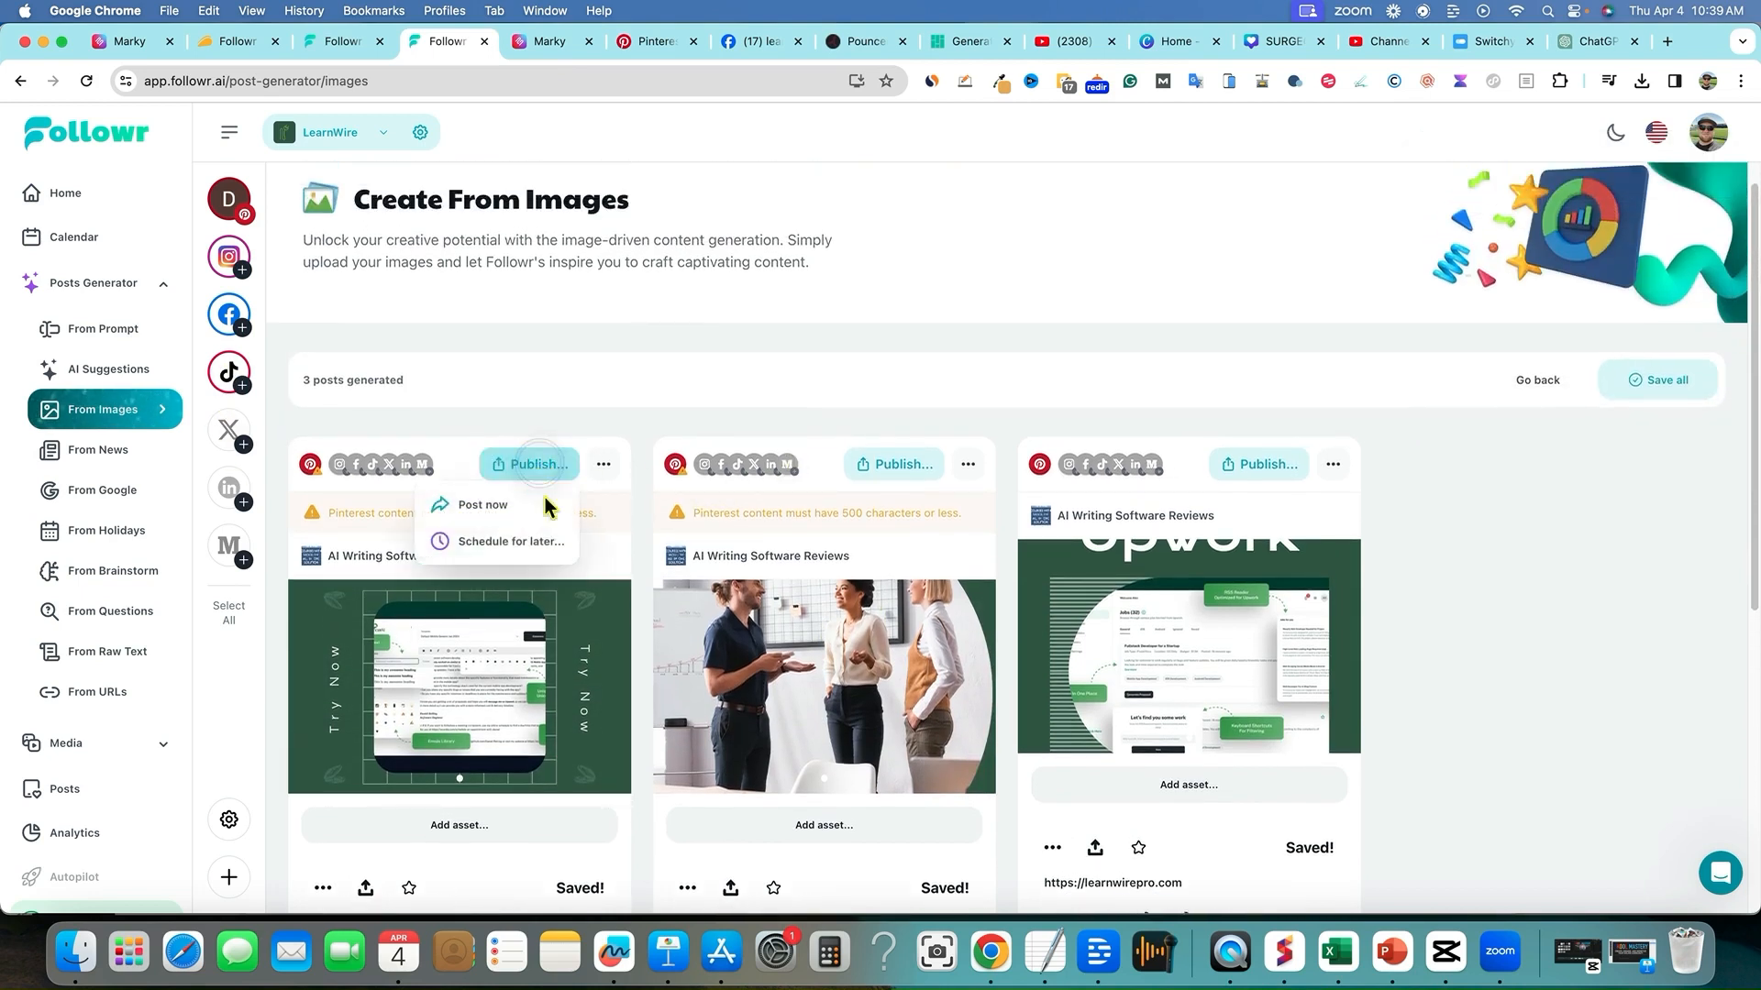
left_click(514, 542)
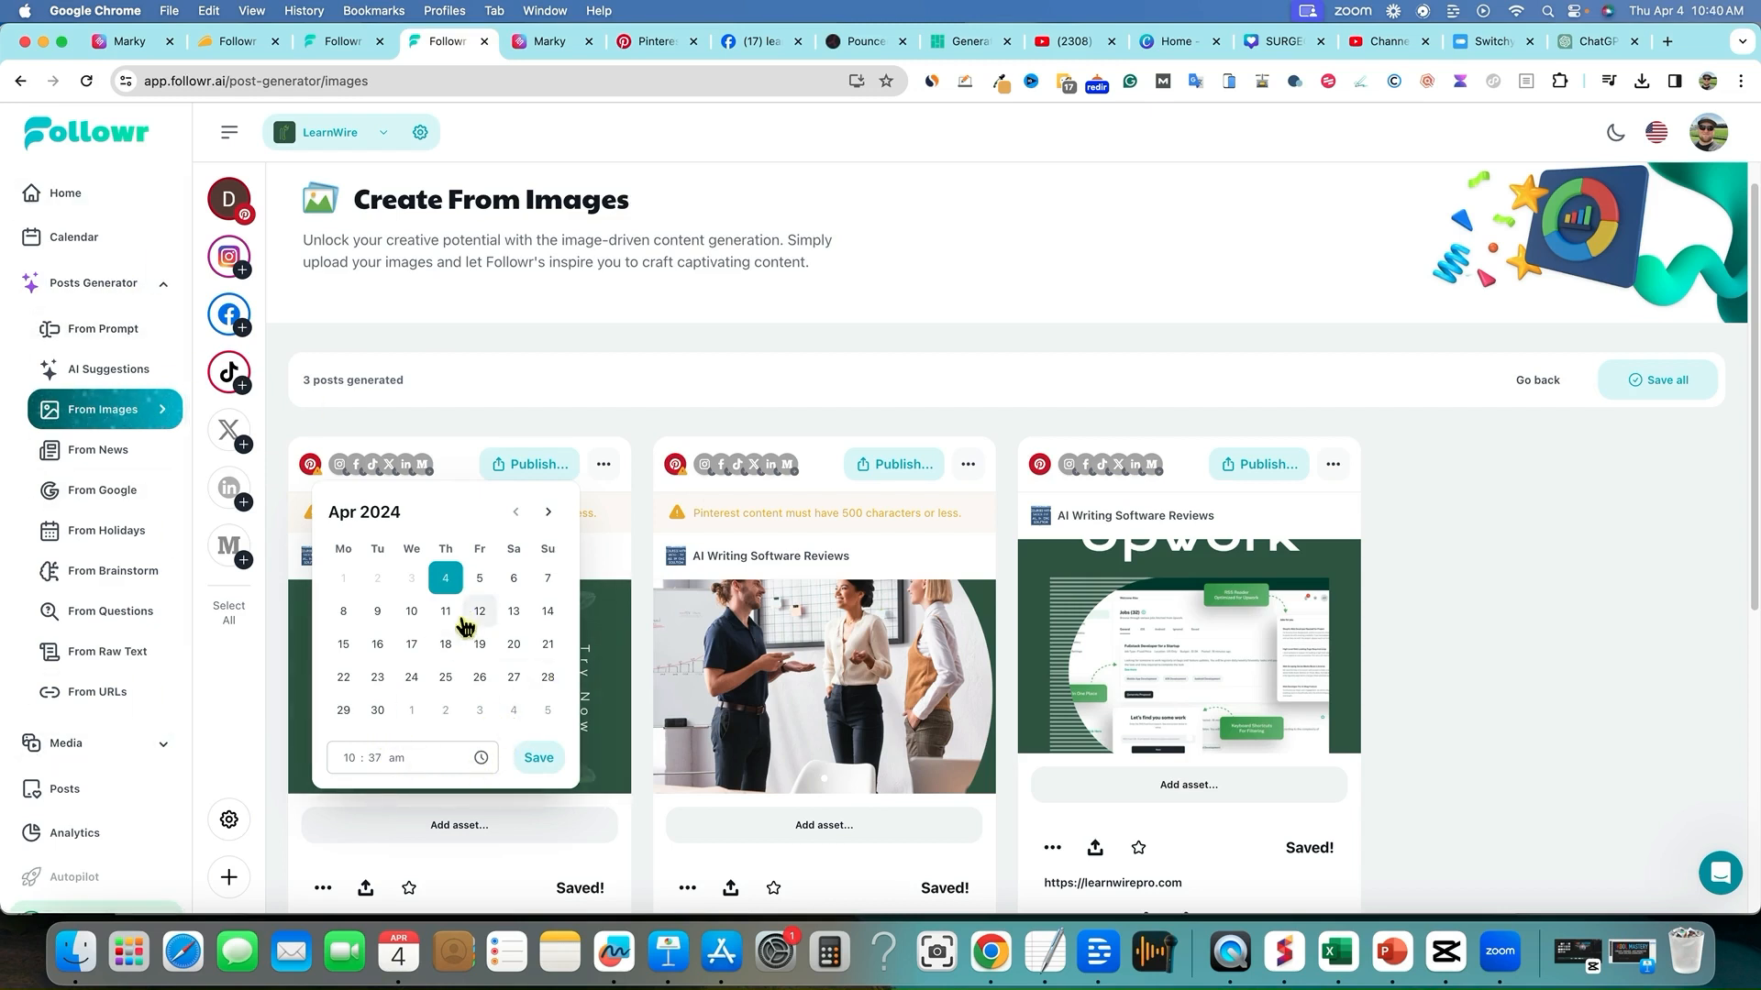
left_click(548, 580)
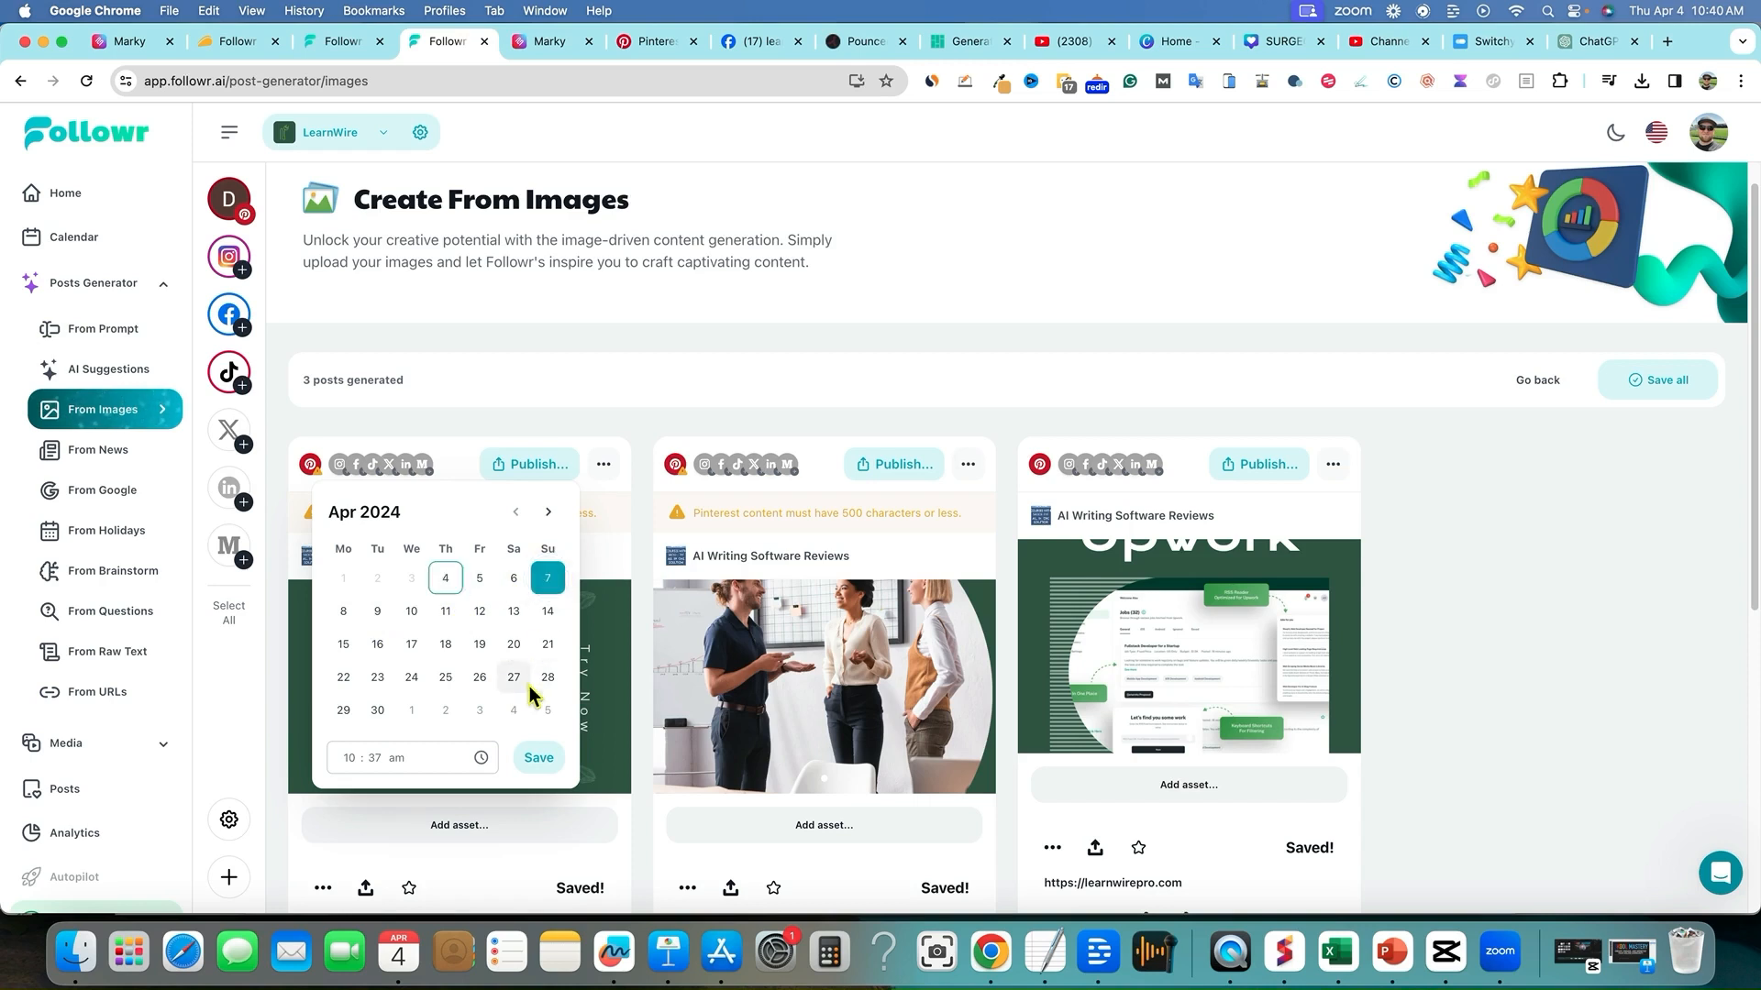
left_click(539, 761)
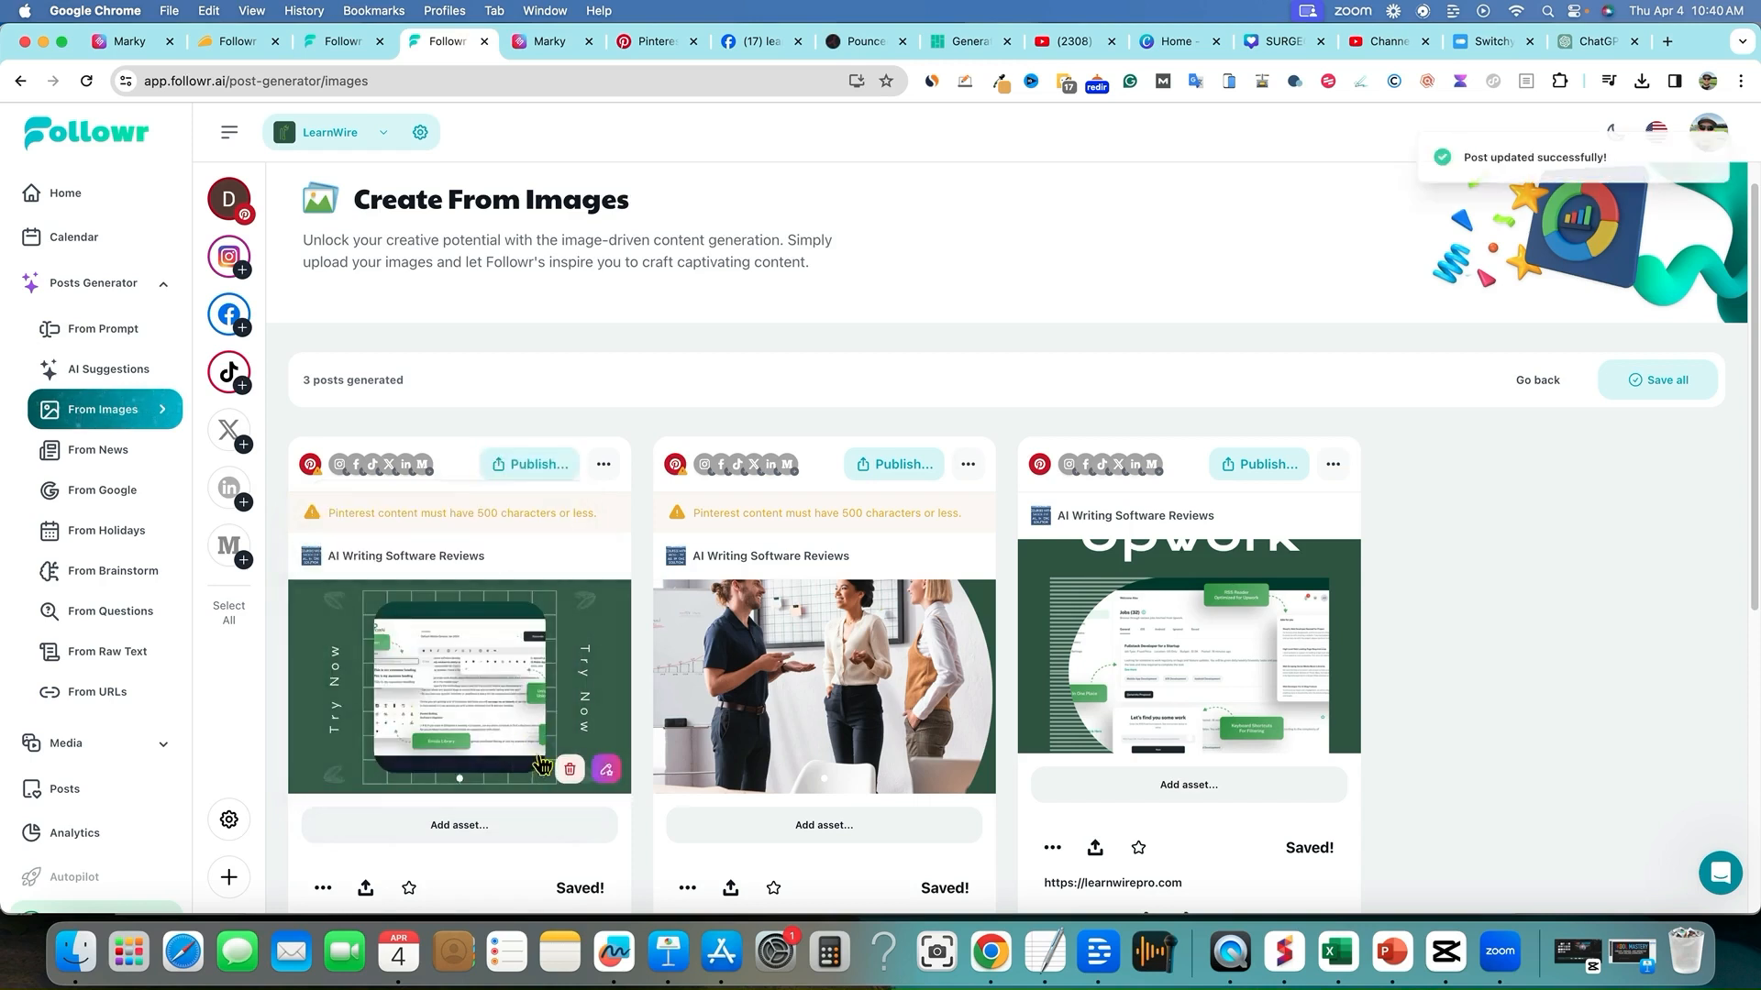
- Schedule the second PouncerAI post, with the photo of three people talking, for April 8, 2024
left_click(876, 470)
left_click(871, 542)
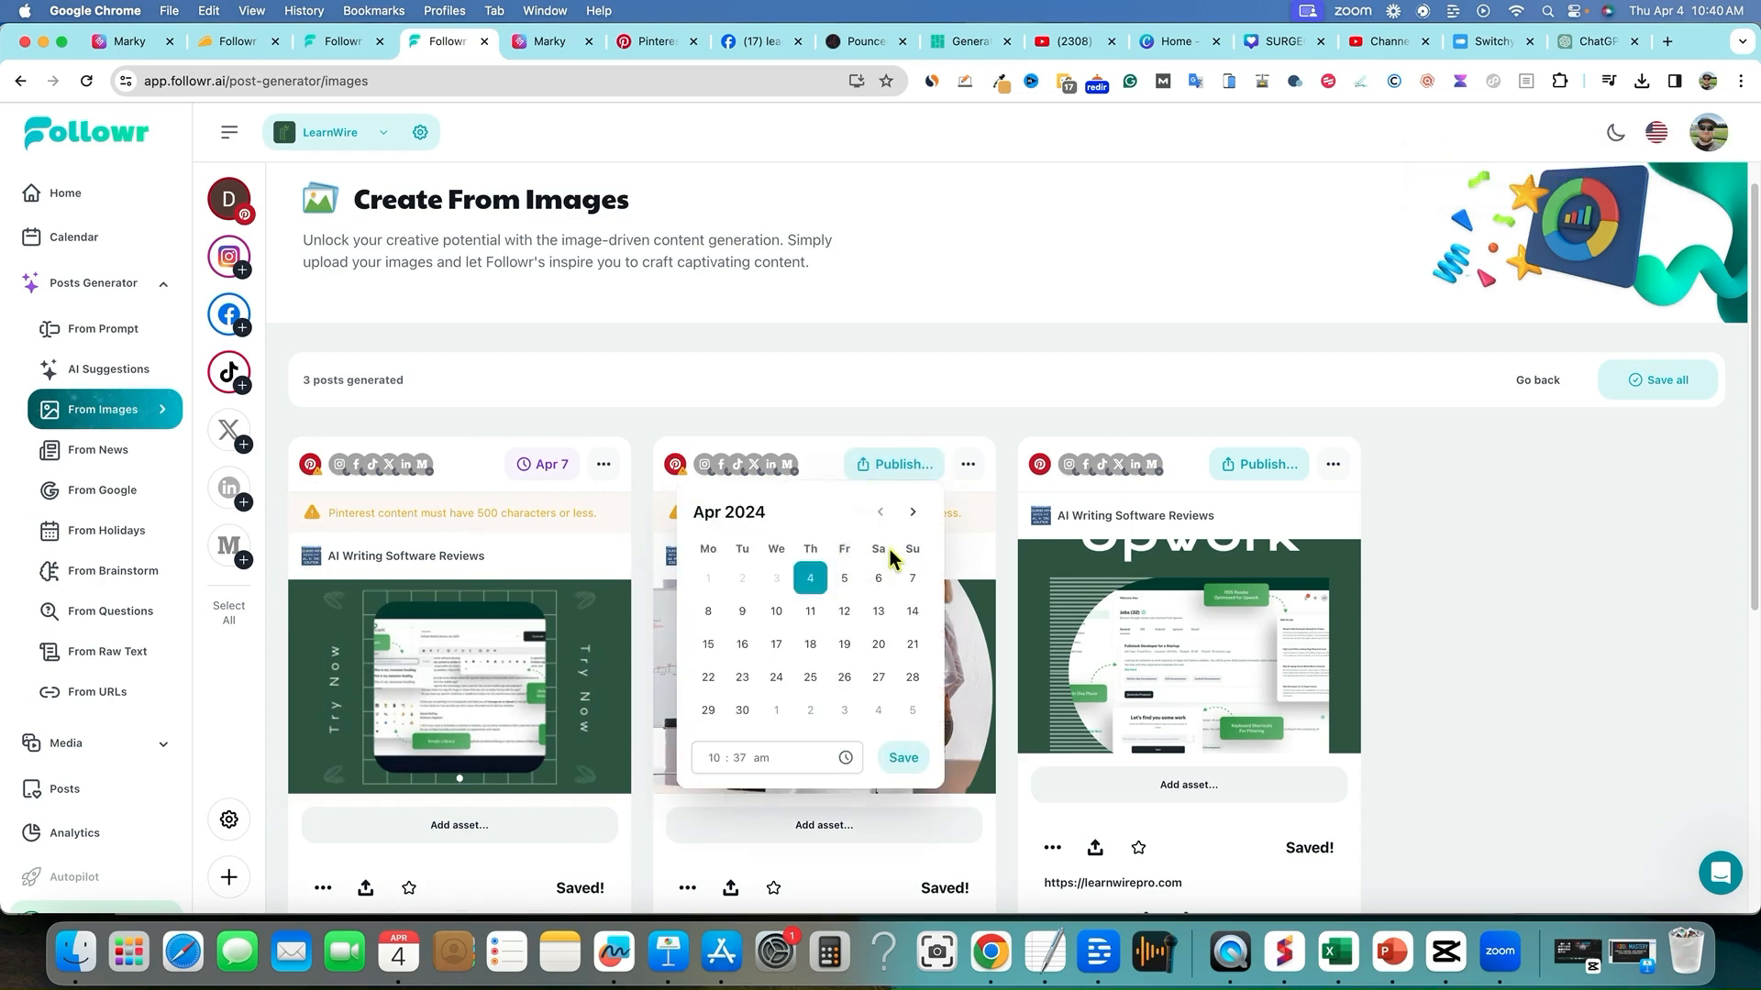
left_click(708, 612)
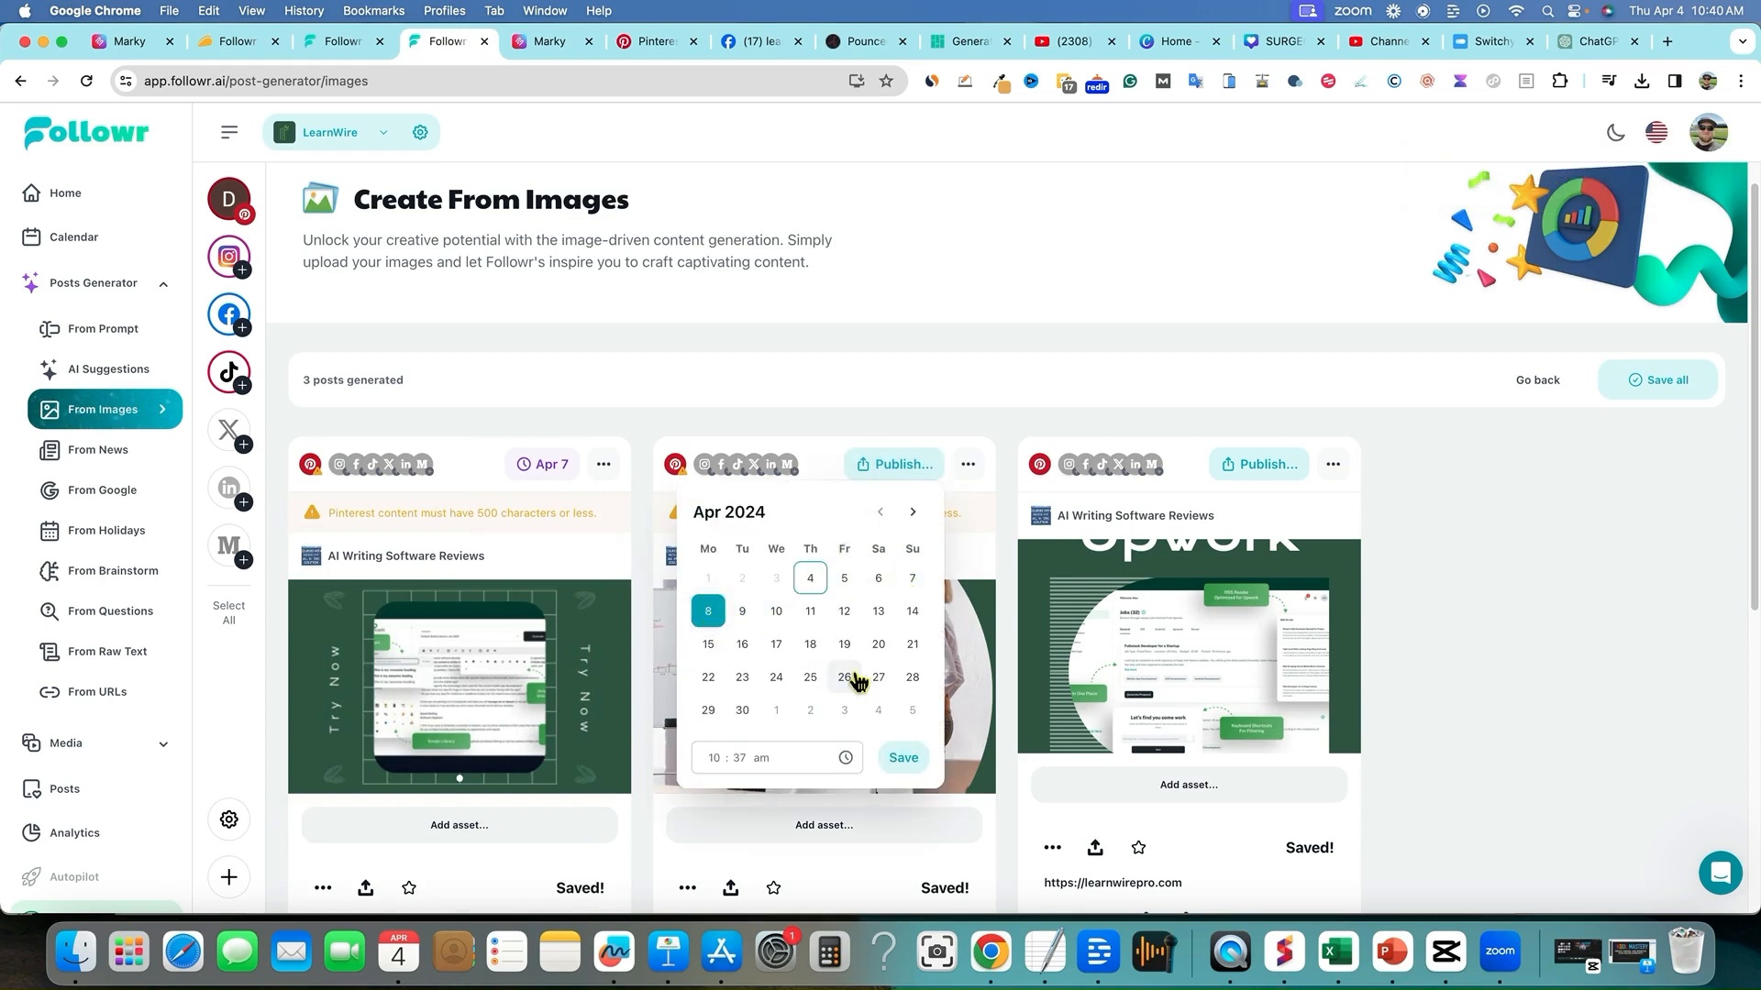
left_click(903, 757)
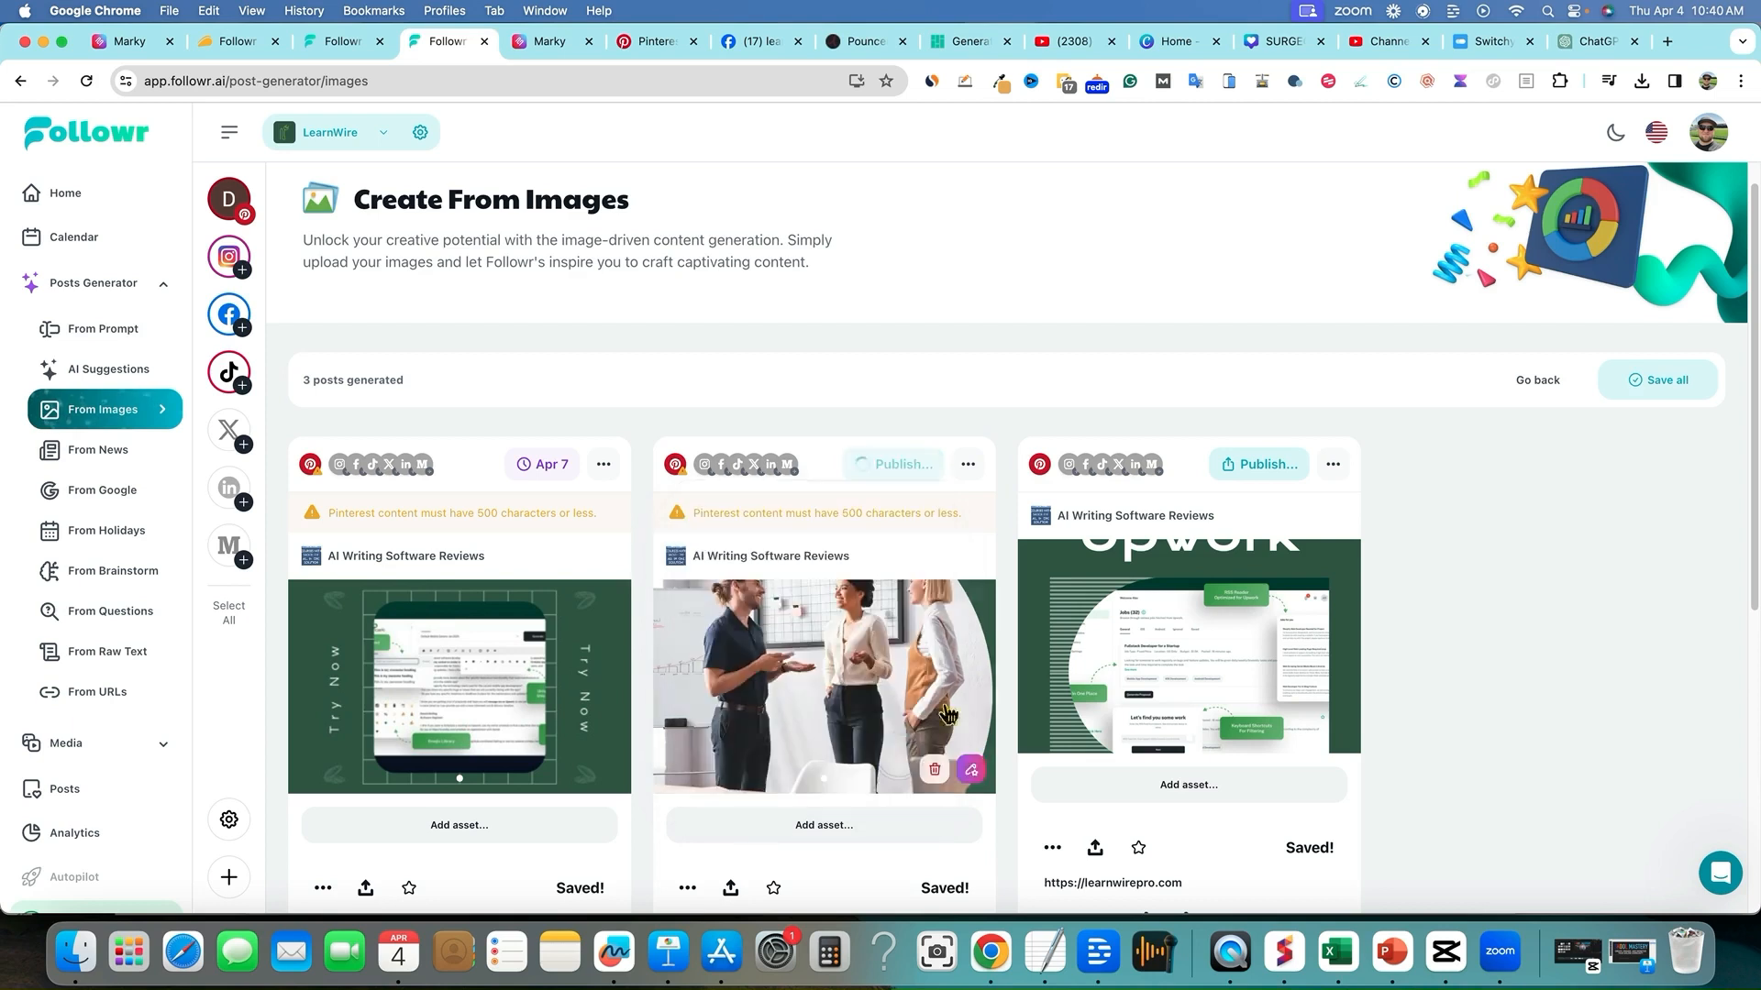
- Schedule the third PouncerAI post for publishing on April 9, 2024
left_click(1248, 466)
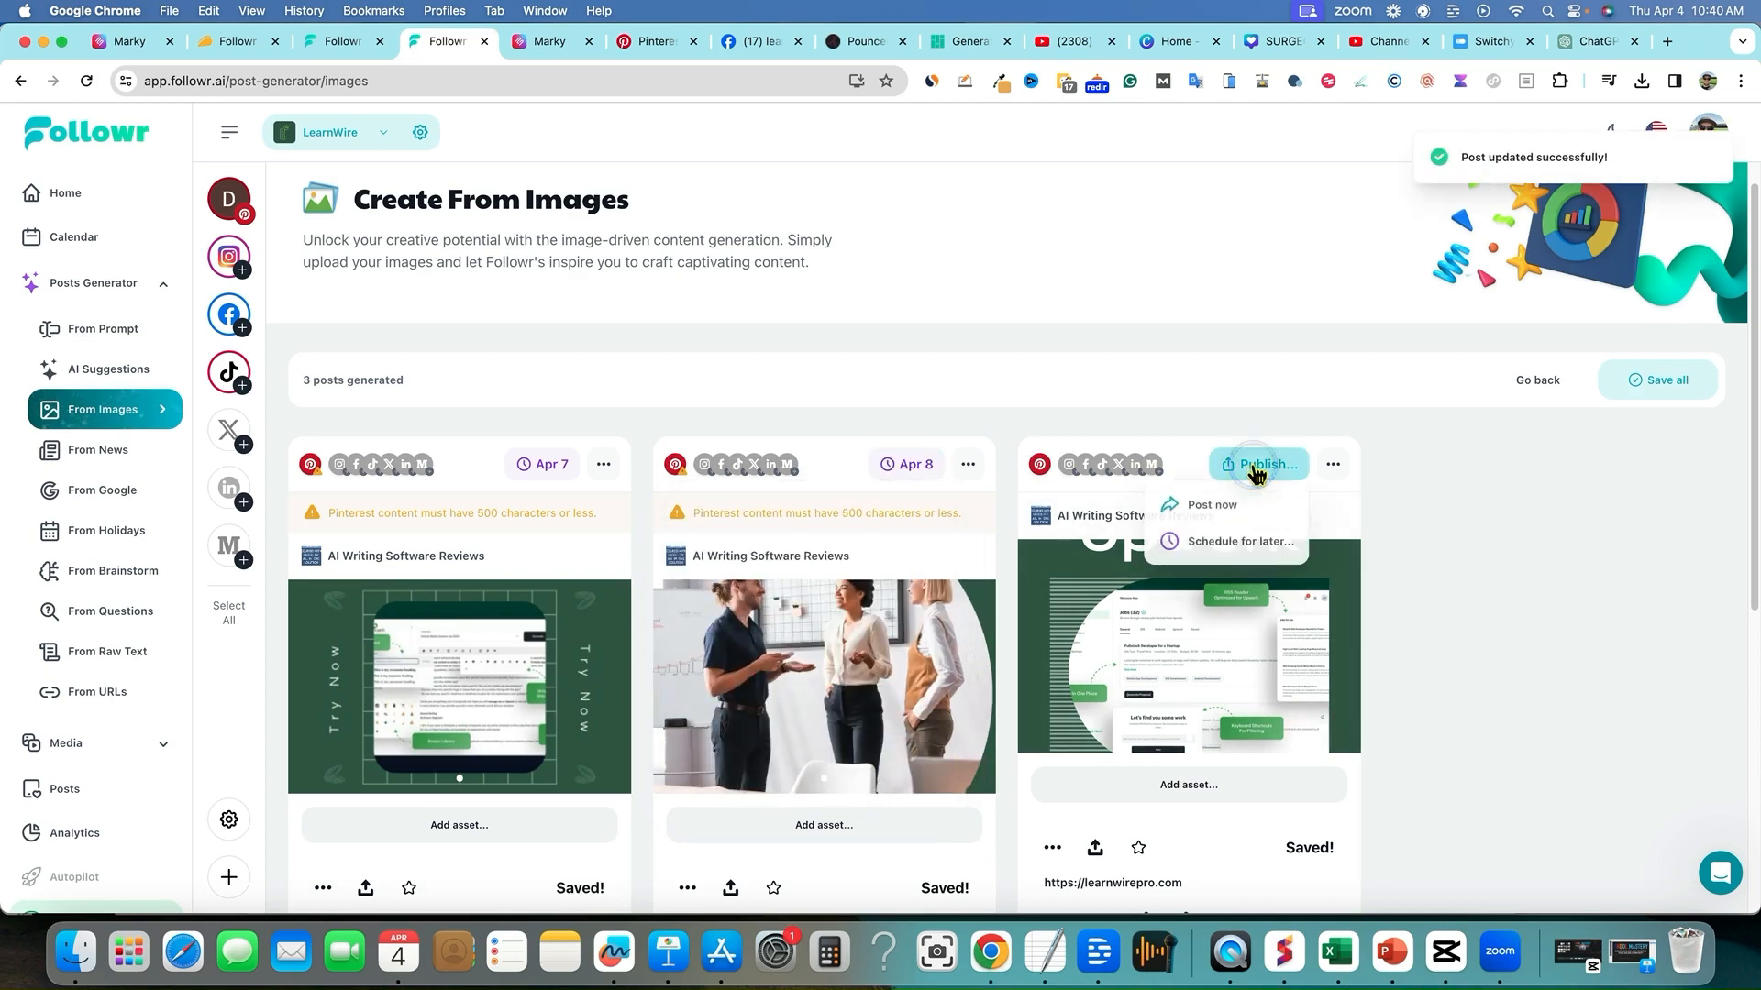
left_click(1243, 543)
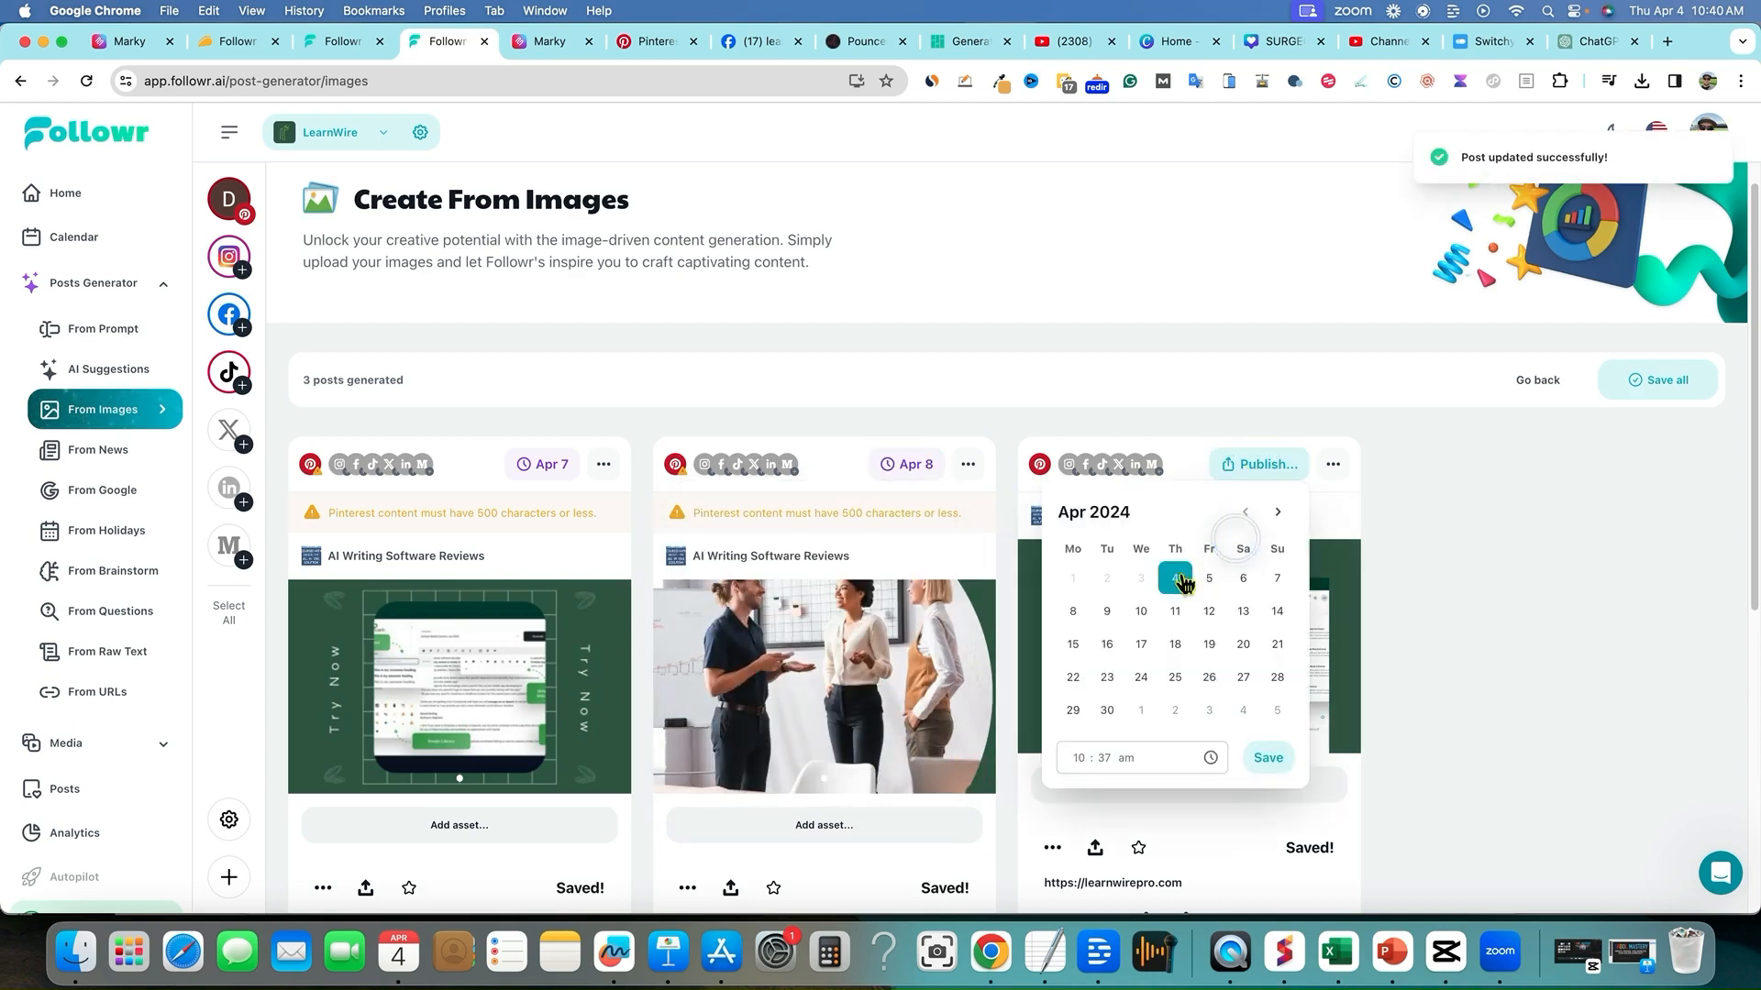
left_click(1108, 611)
left_click(1267, 757)
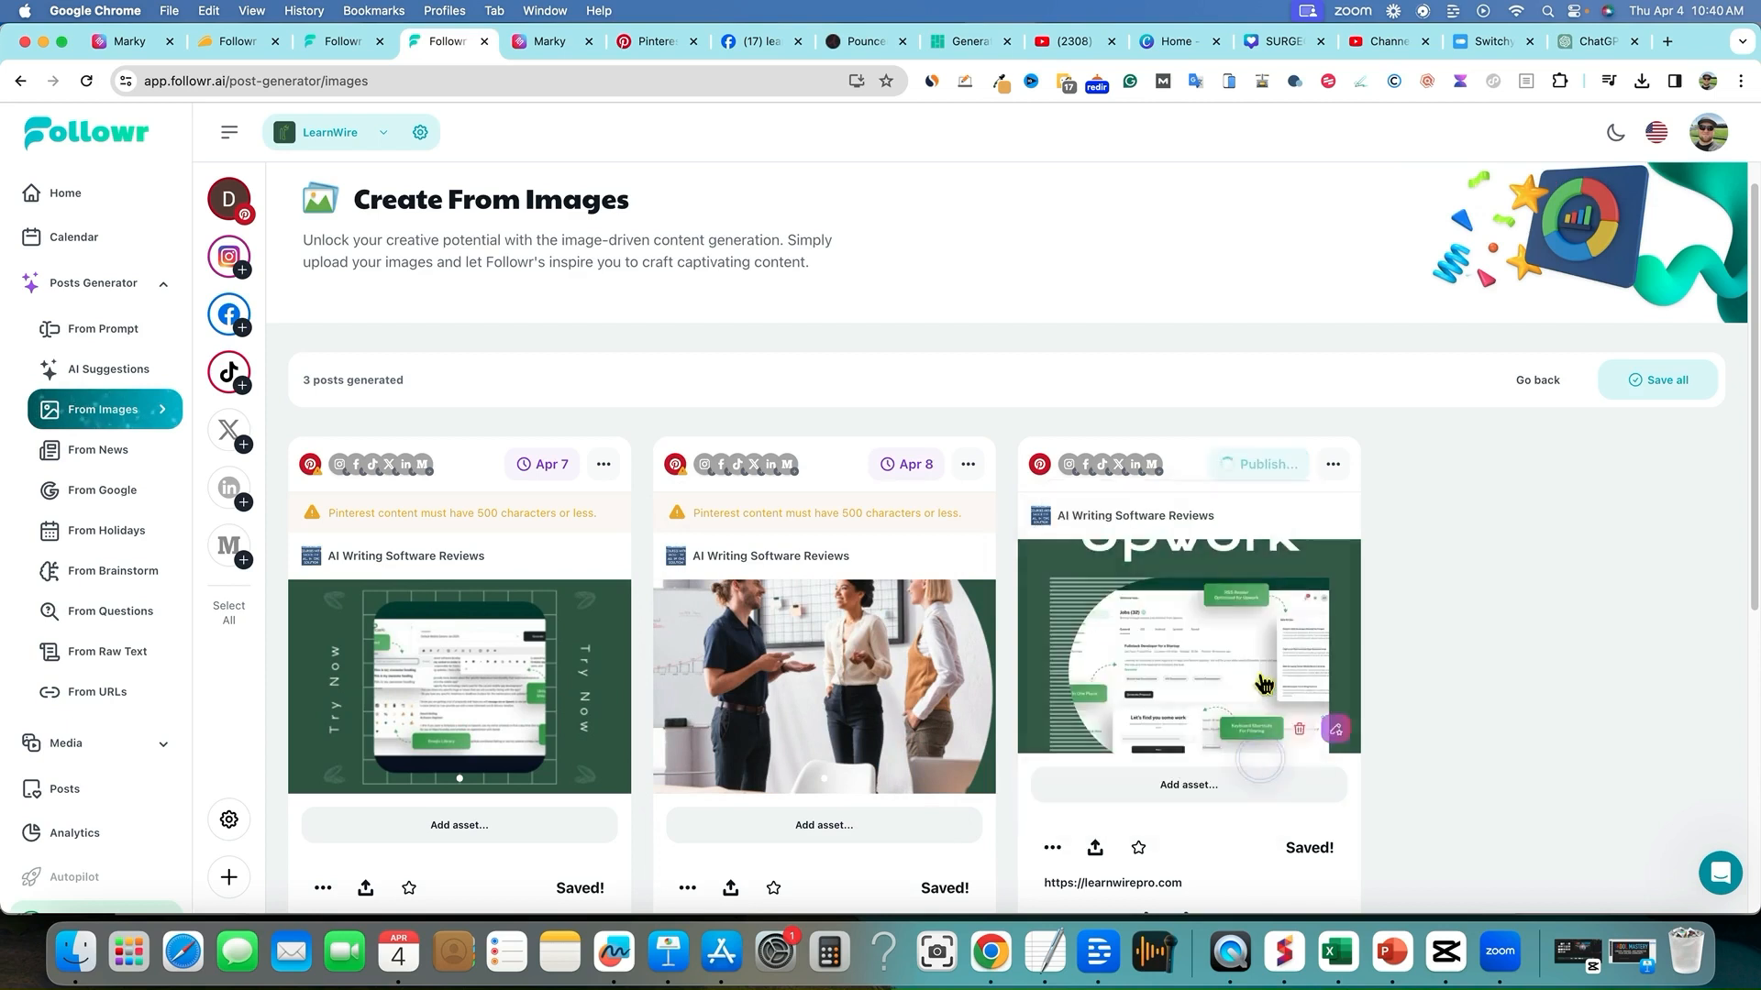
- Open the content calendar, change it to the month view and review the scheduled posts for April 2024
left_click(83, 242)
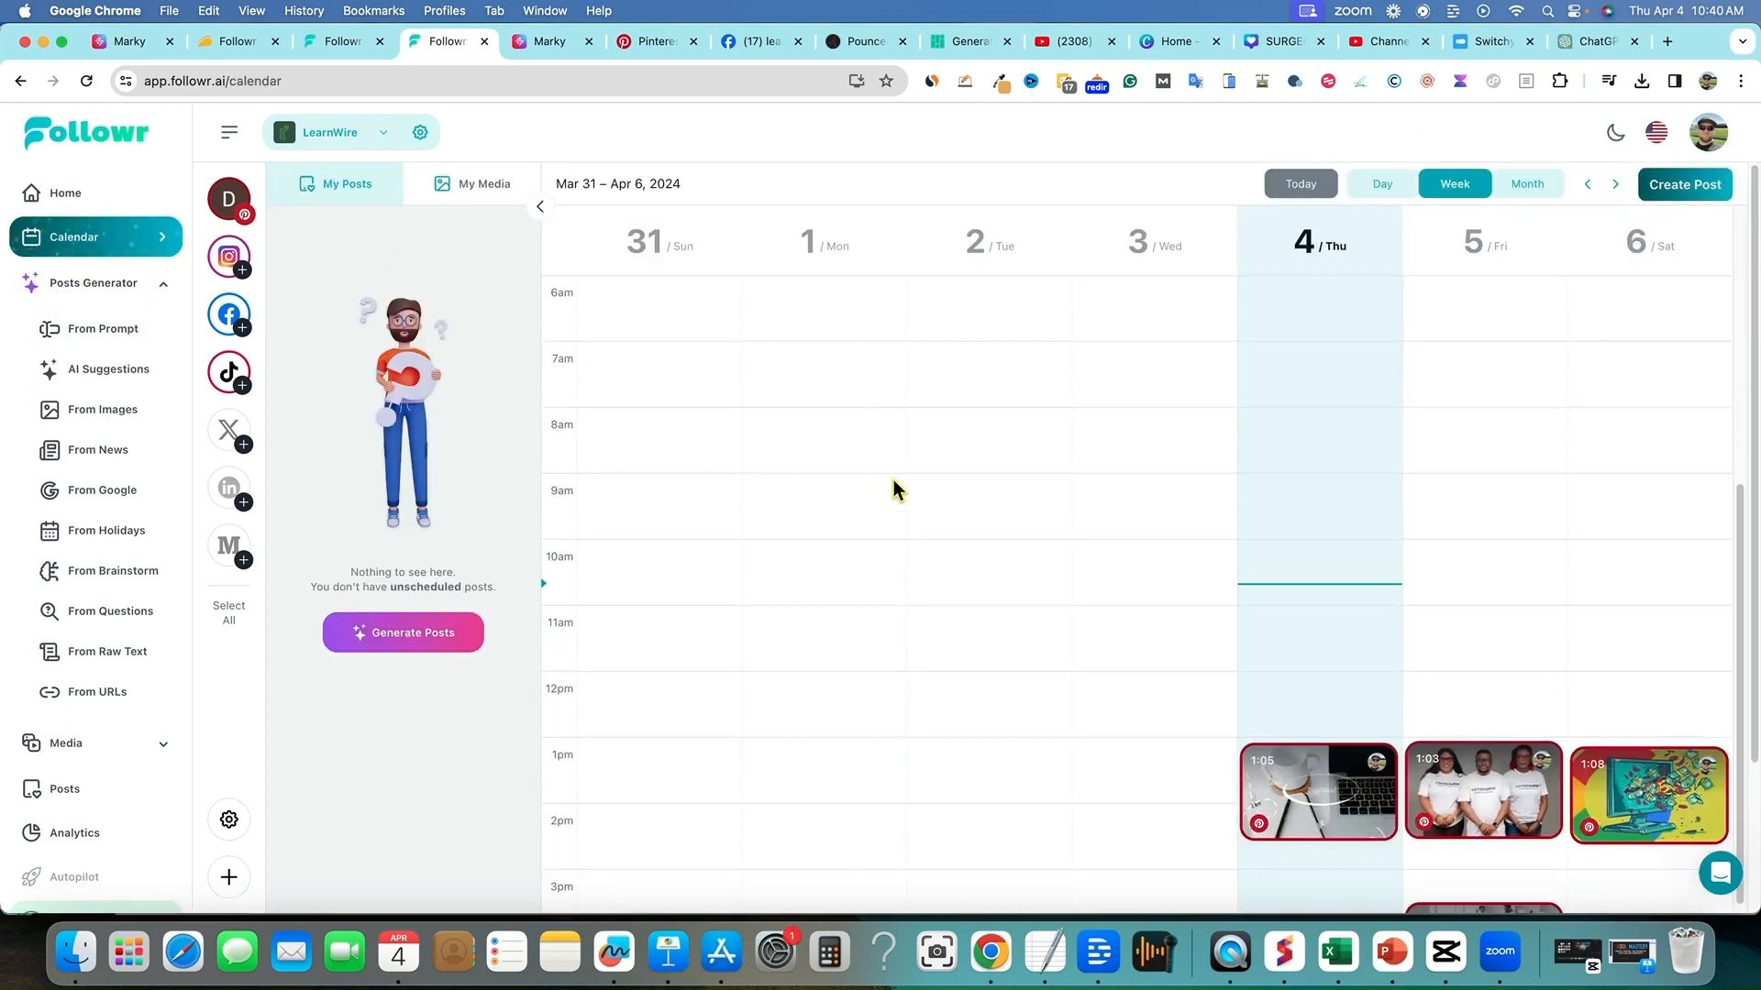
scroll(1415, 707, "down", 5)
scroll(889, 326, "up", 10)
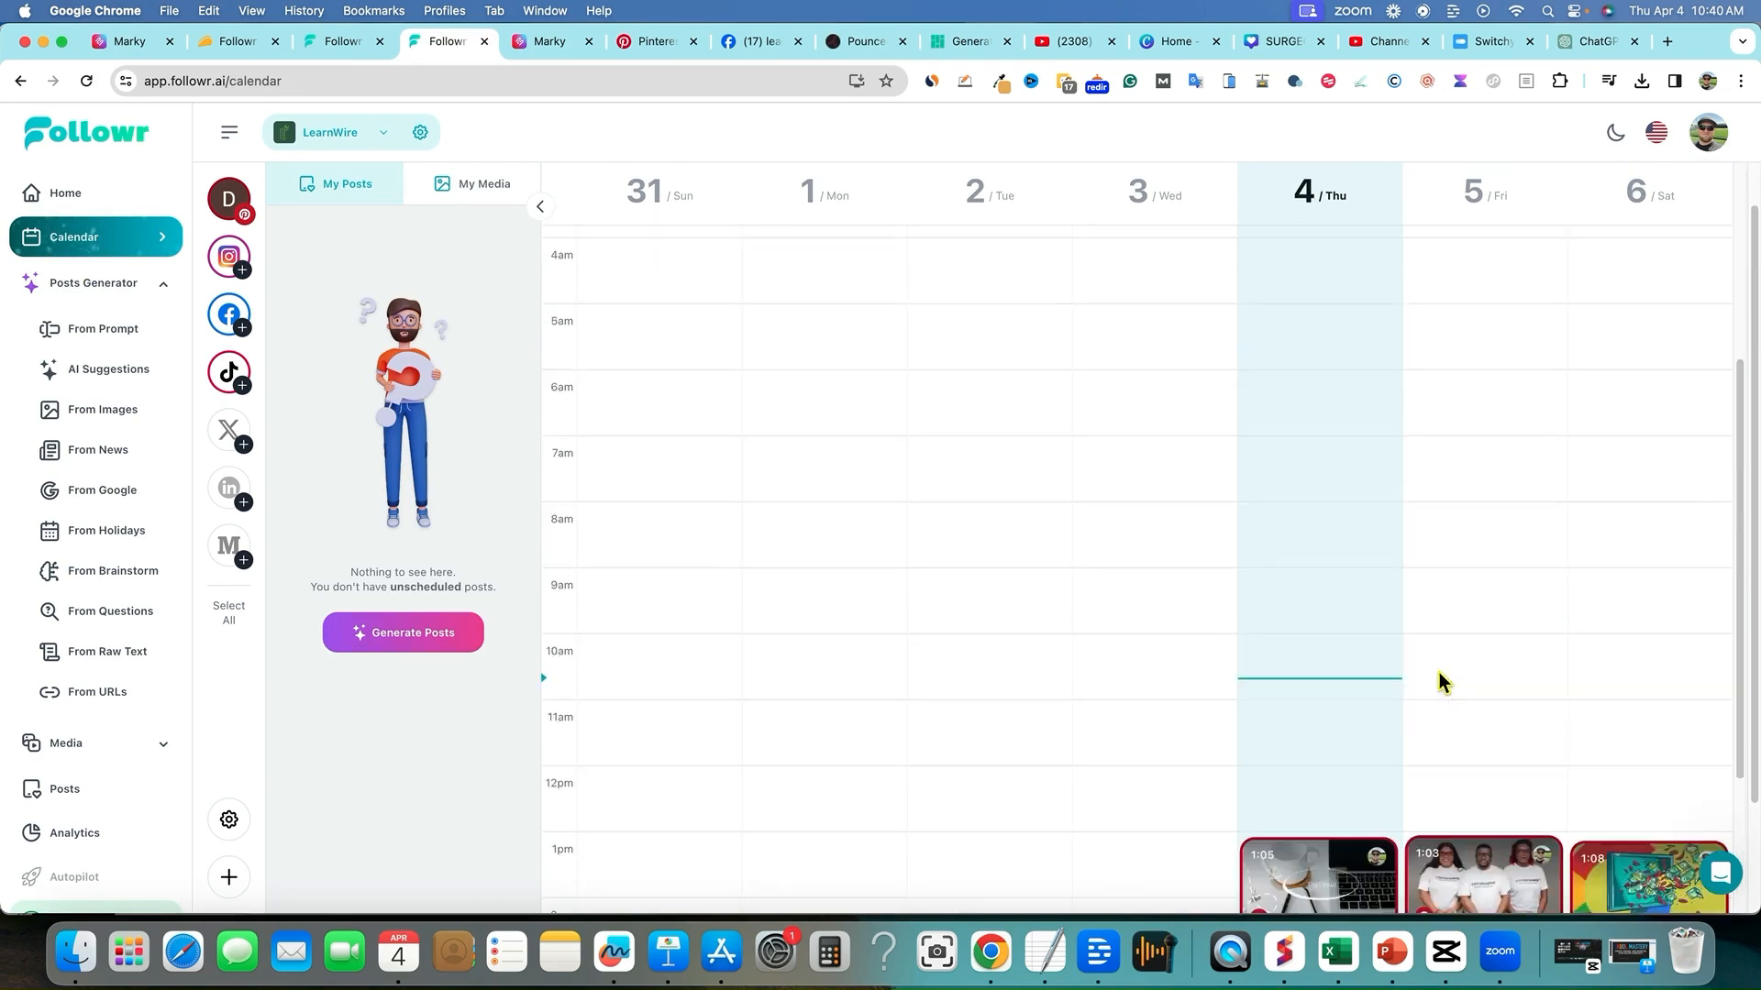
scroll(908, 267, "up", 2)
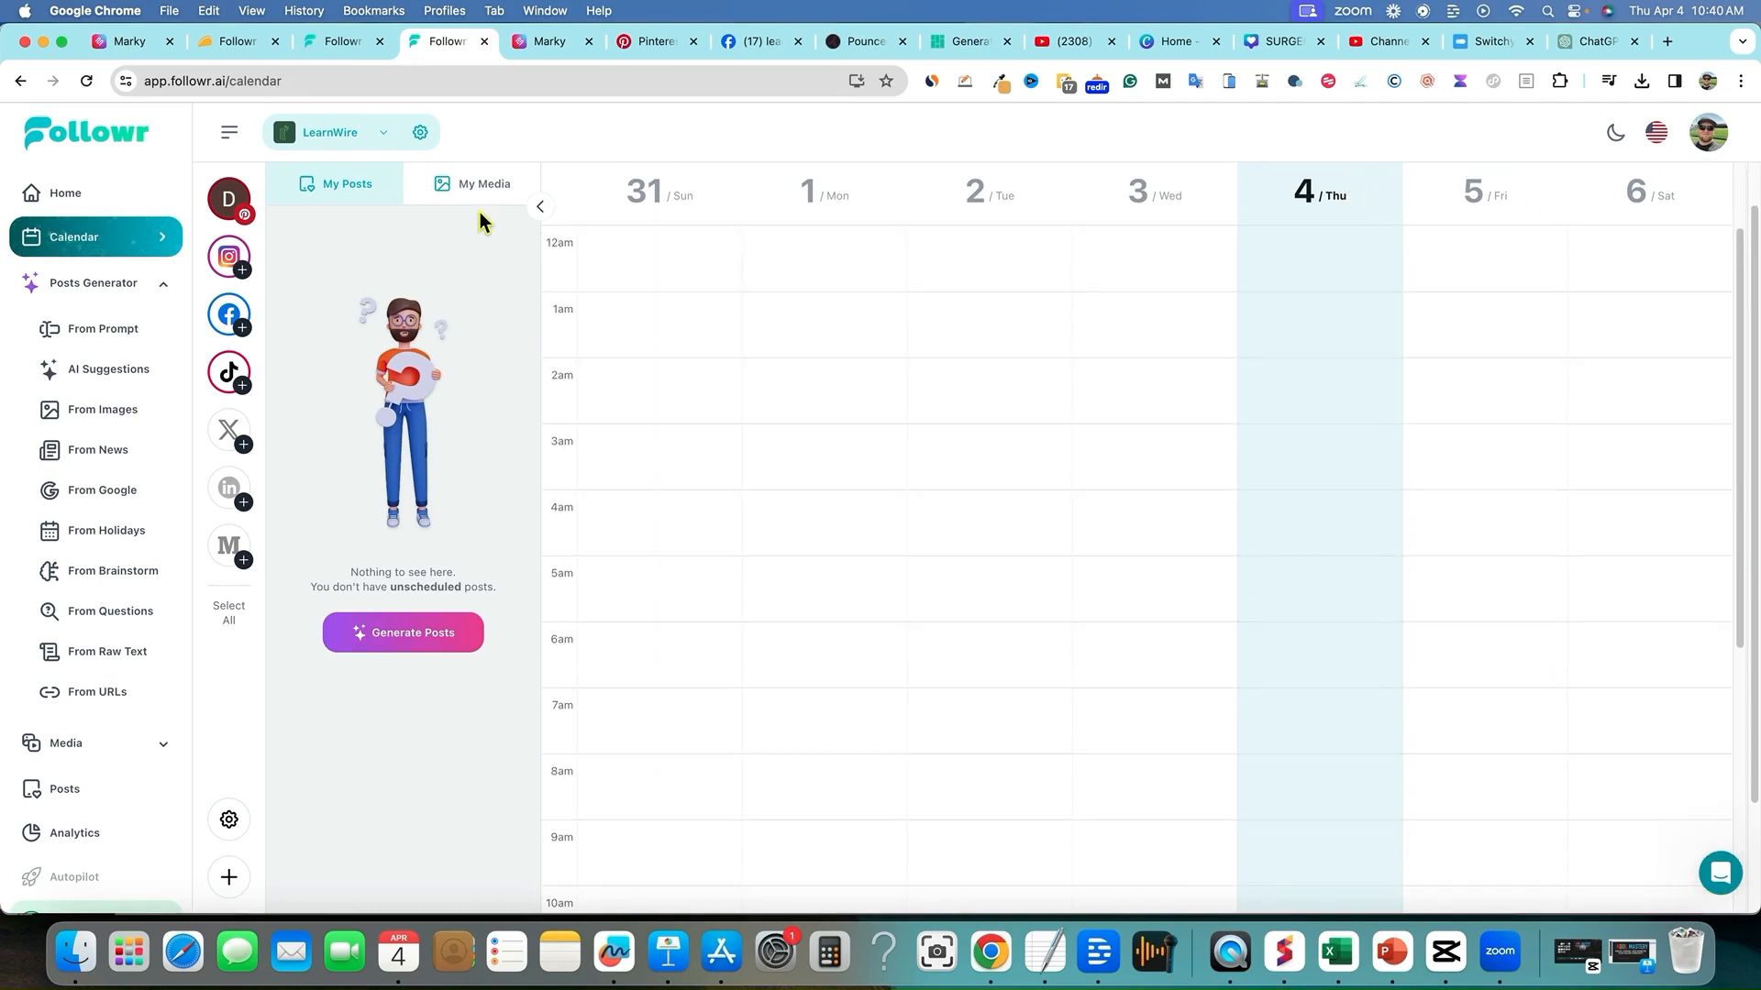
scroll(1270, 188, "up", 2)
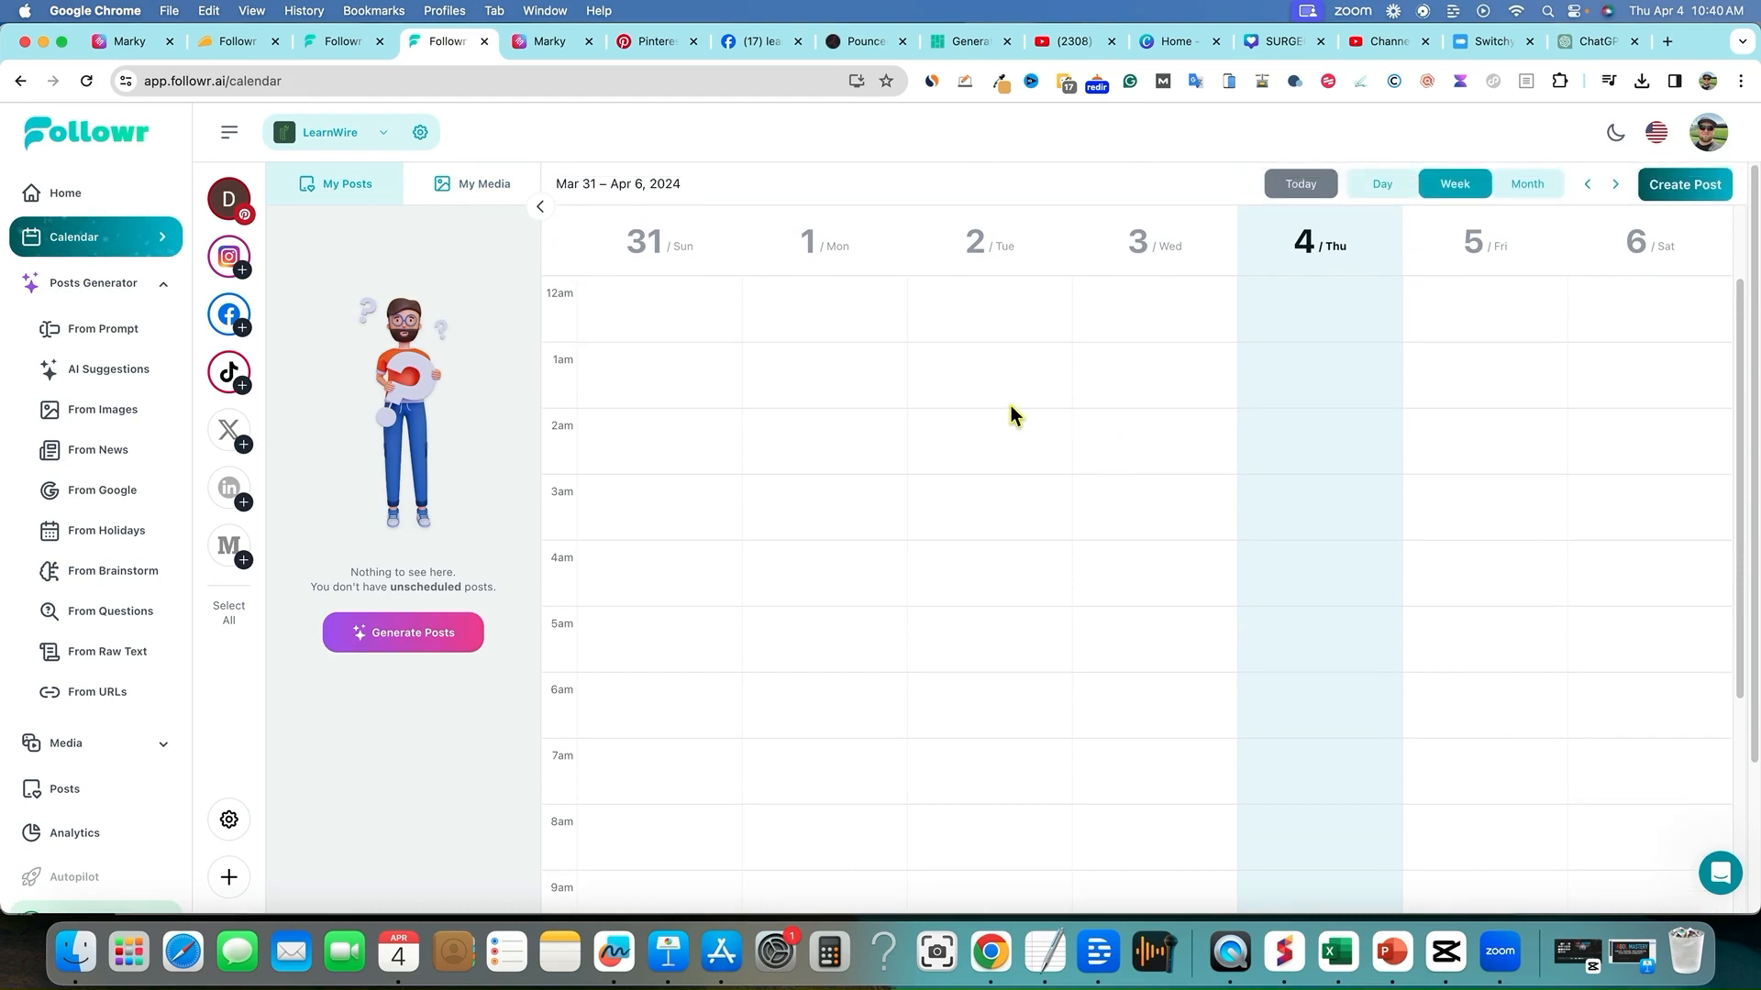
left_click(1527, 184)
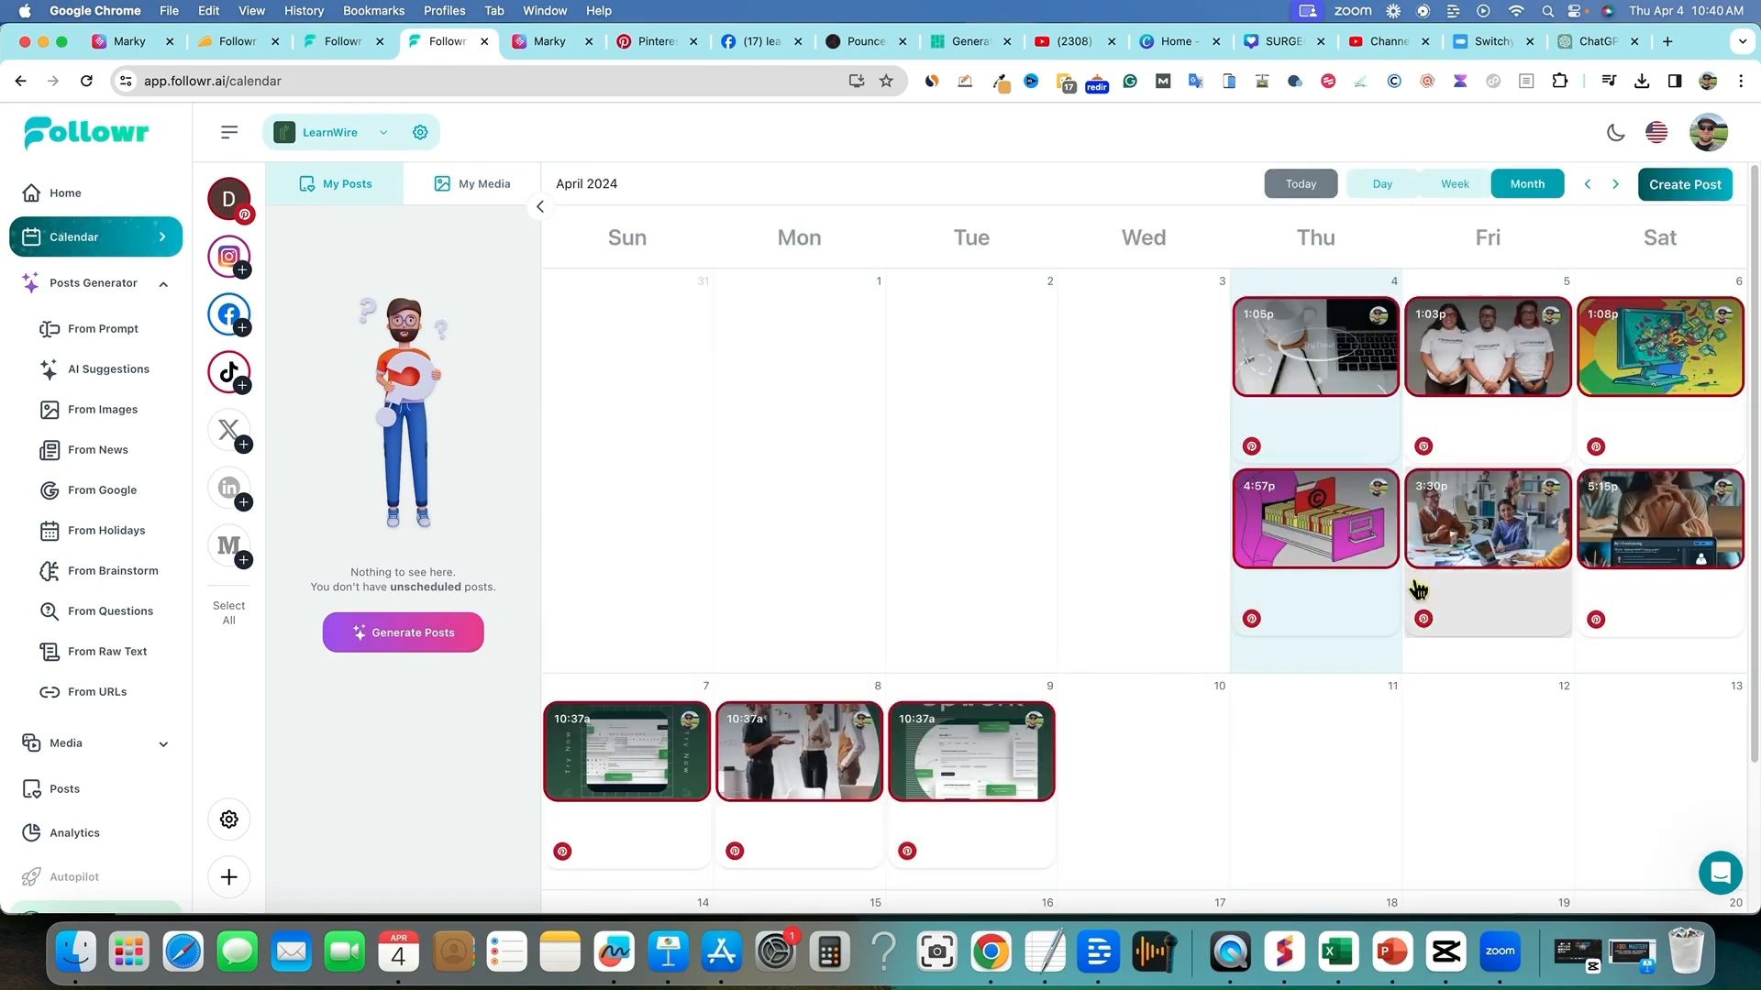
scroll(917, 503, "down", 3)
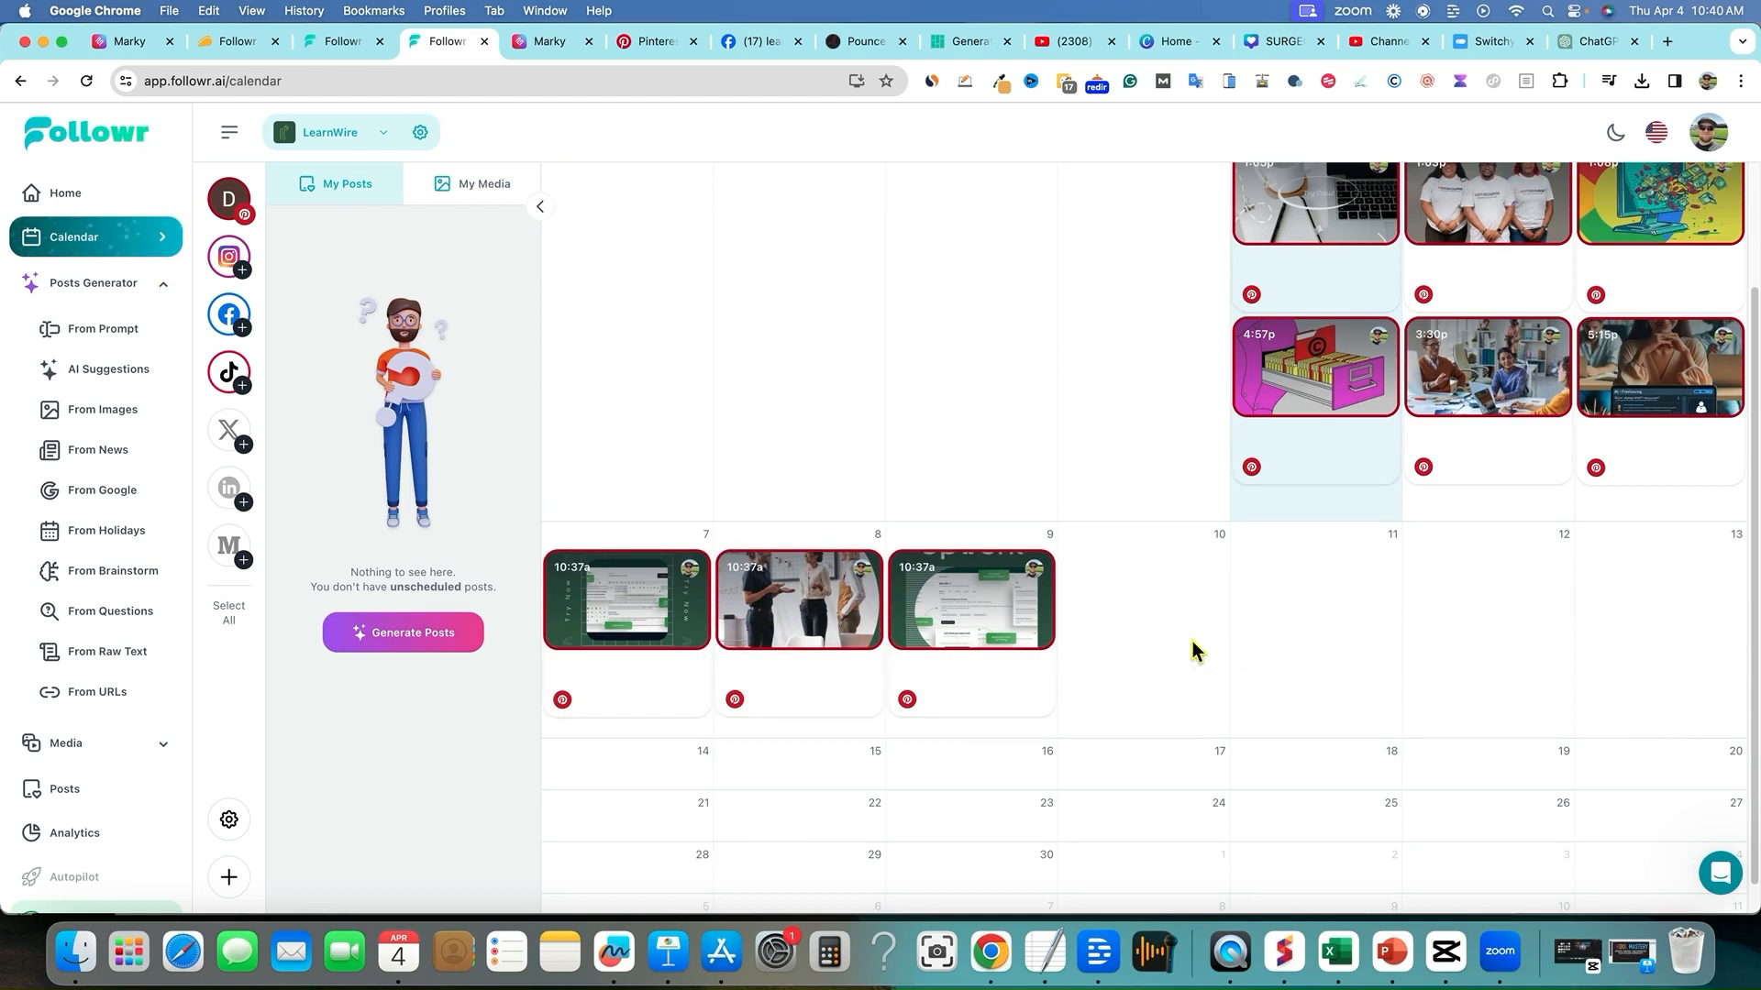
scroll(853, 761, "down", 1)
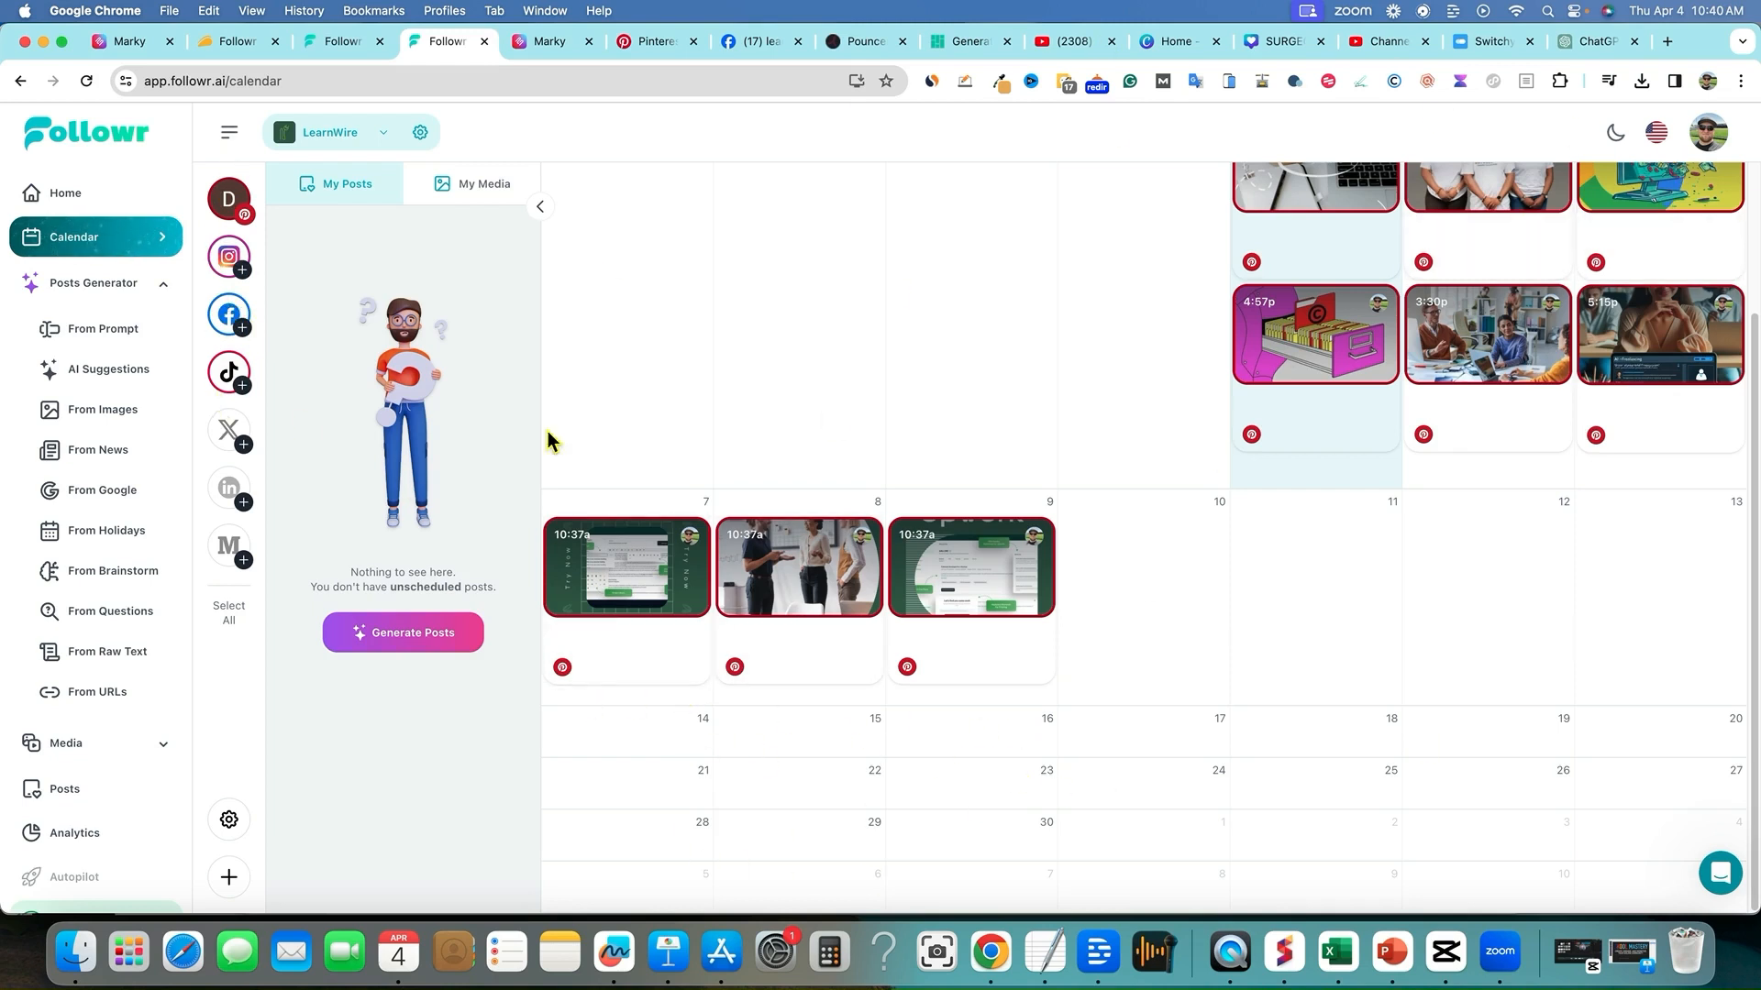
scroll(1015, 752, "up", 3)
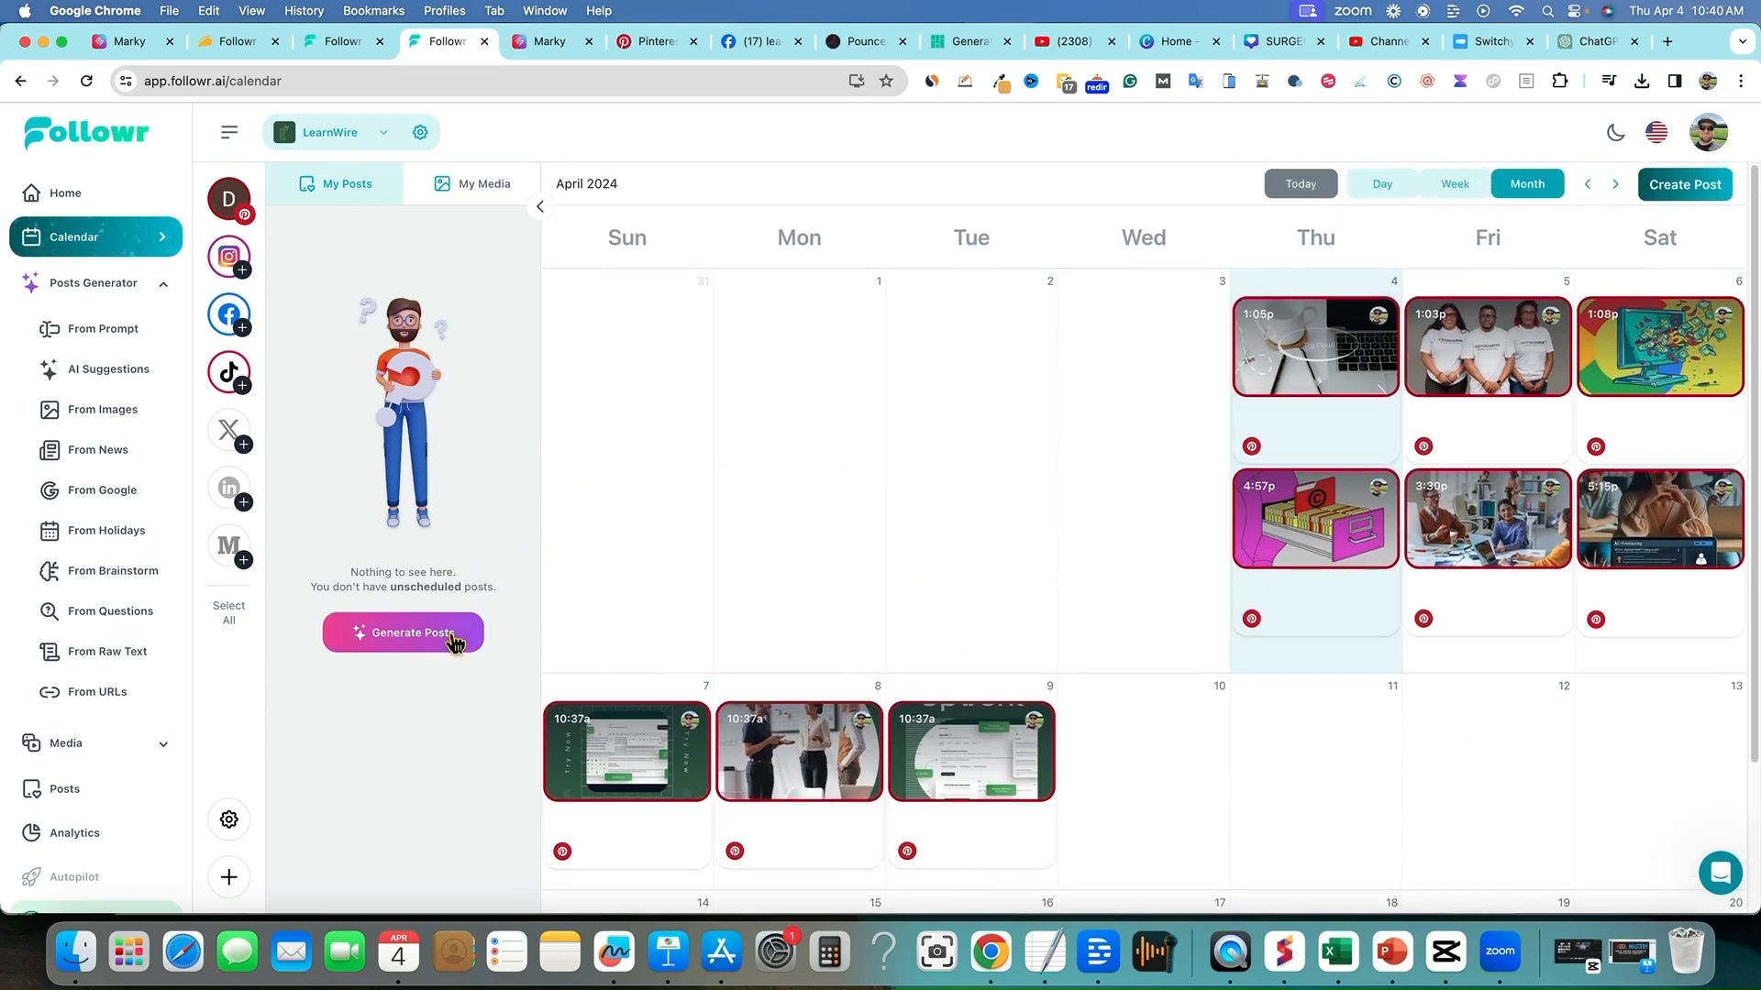
- Switch to AppSumo and look over the Followr lifetime deal page, including the supported social platforms
left_click(237, 42)
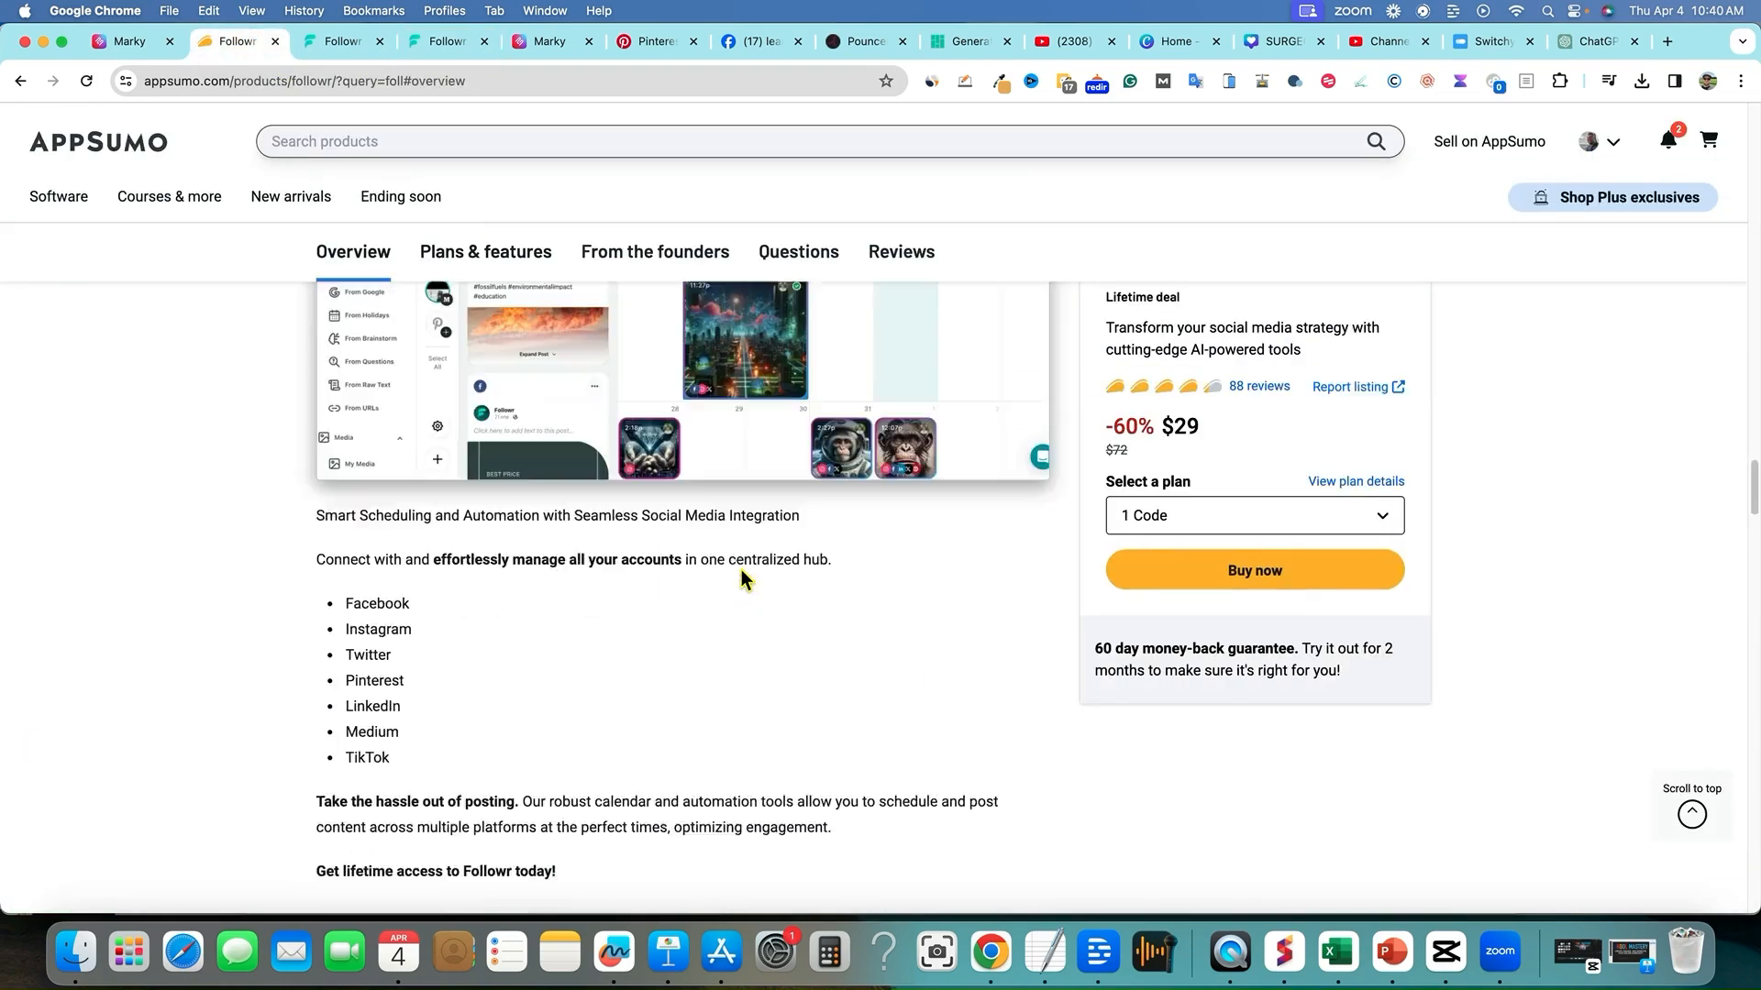
scroll(742, 570, "down", 5)
scroll(741, 570, "up", 20)
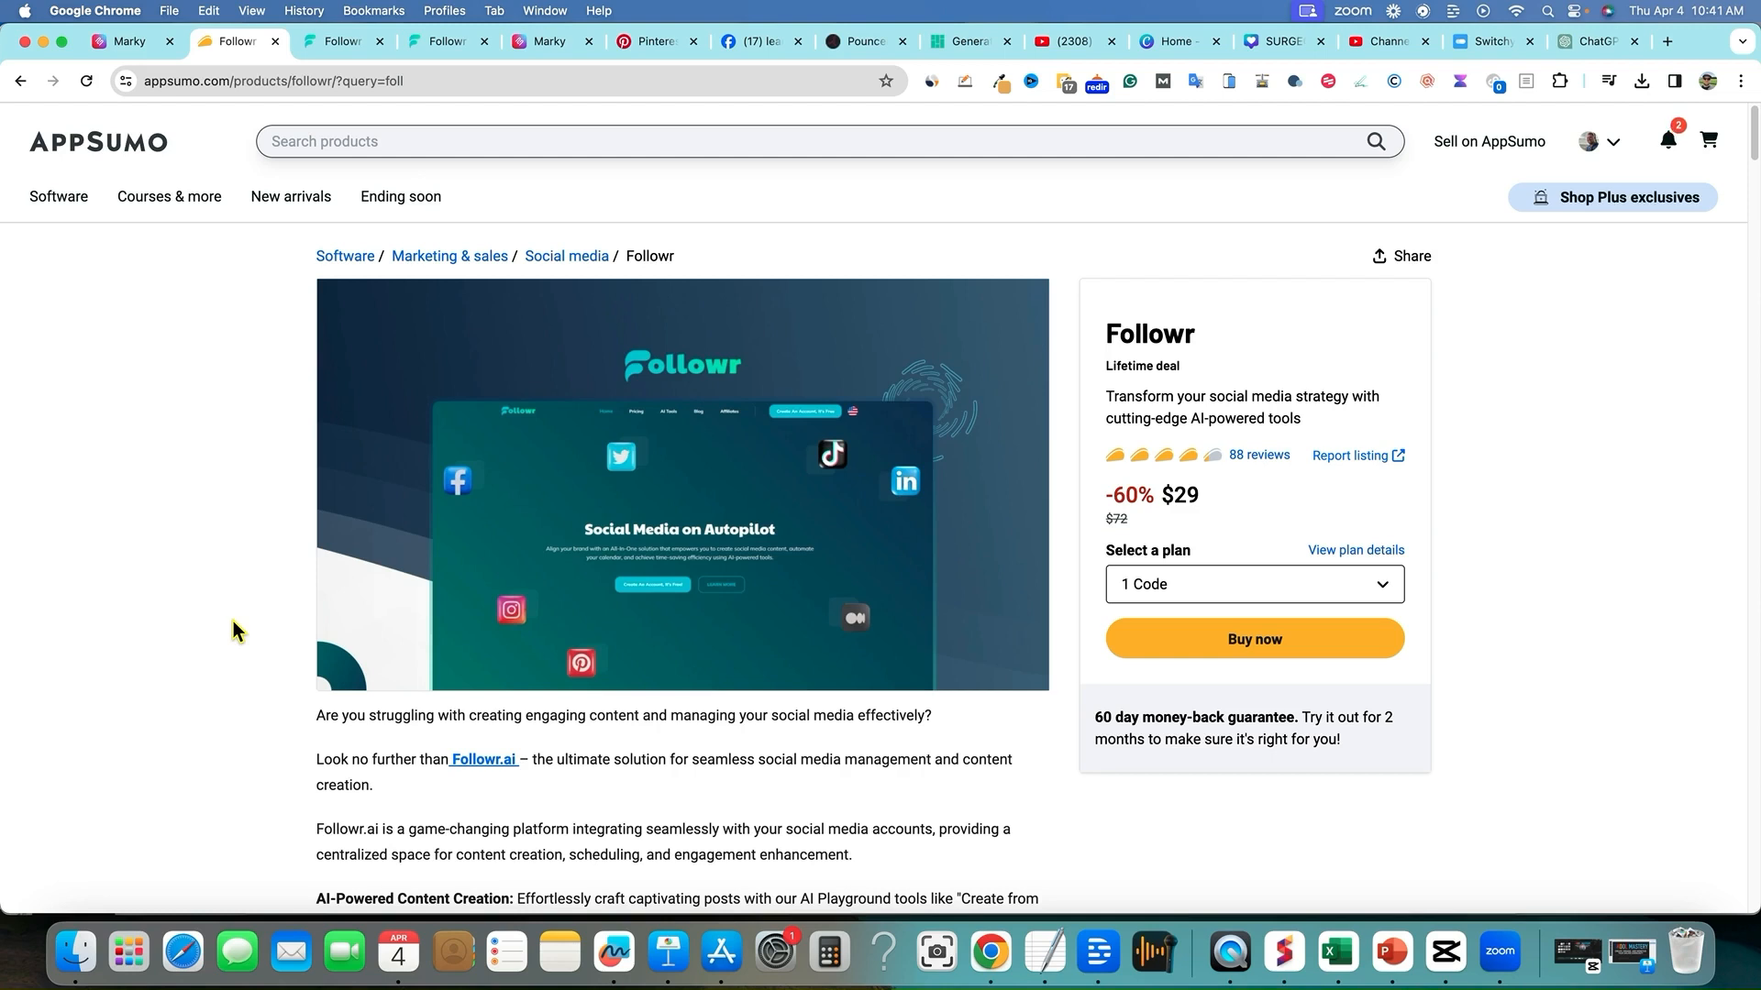
- Switch to Pinterest, open the LearnWire profile and look through its created pins for the PouncerAI post
left_click(656, 41)
left_click(1684, 141)
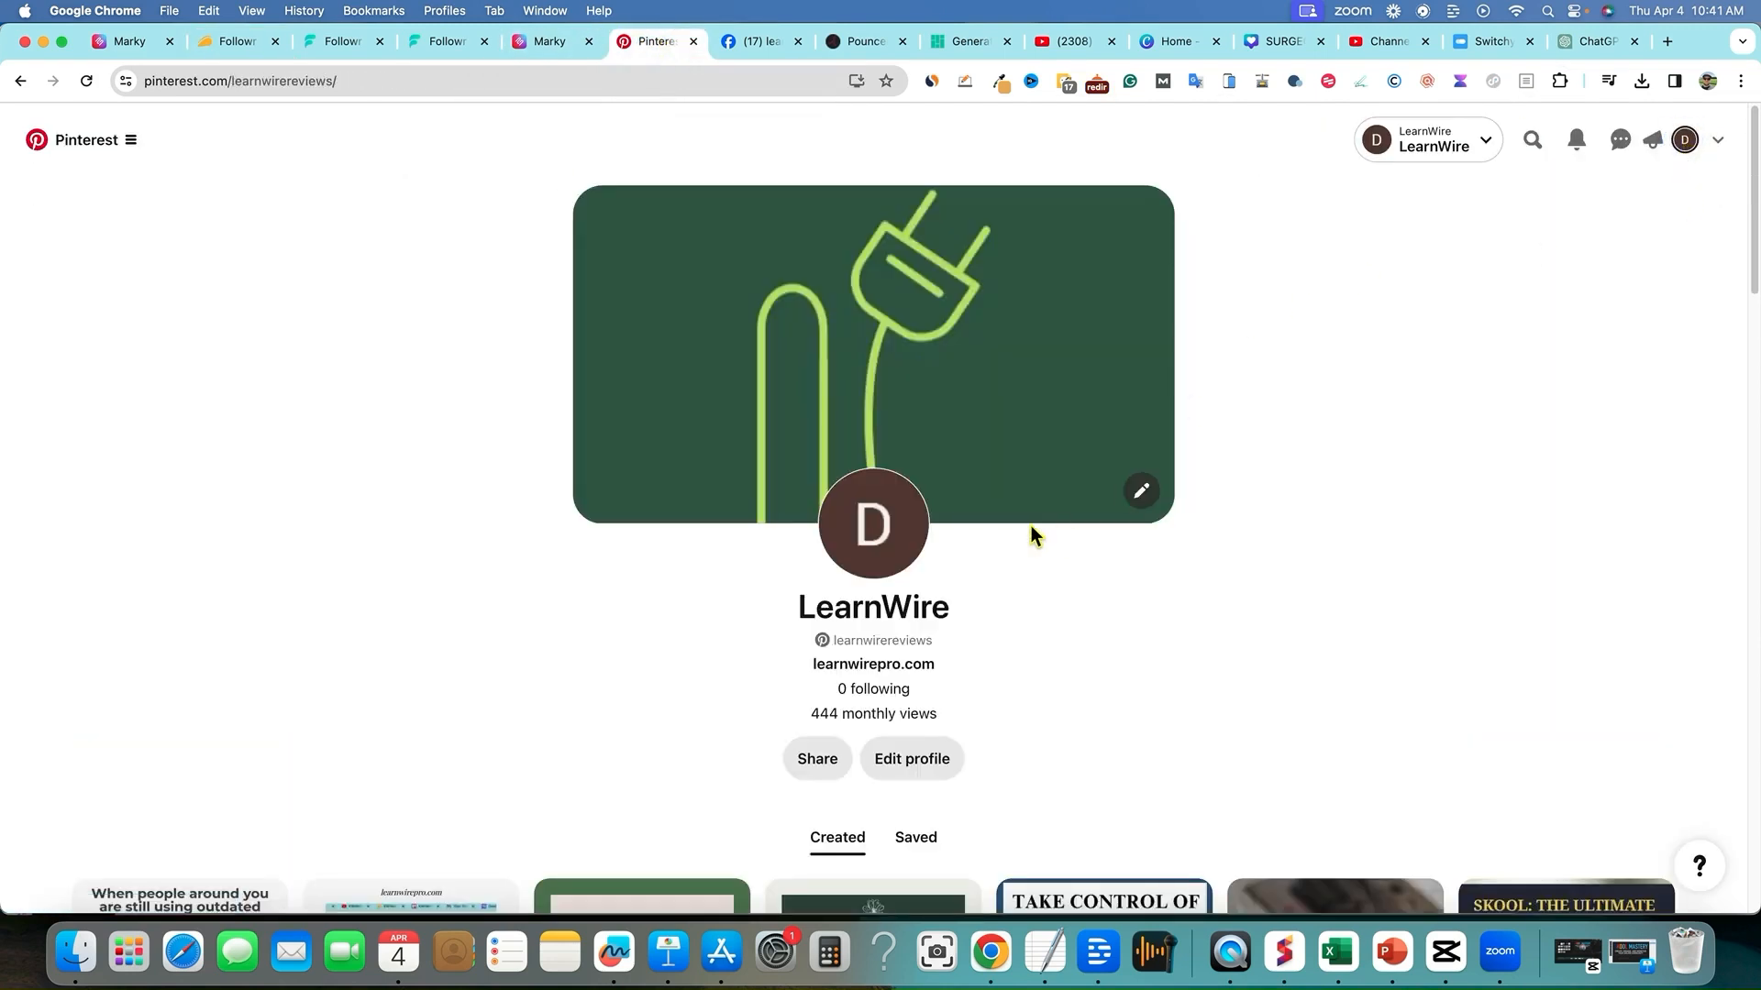
scroll(1034, 537, "down", 5)
scroll(601, 354, "up", 5)
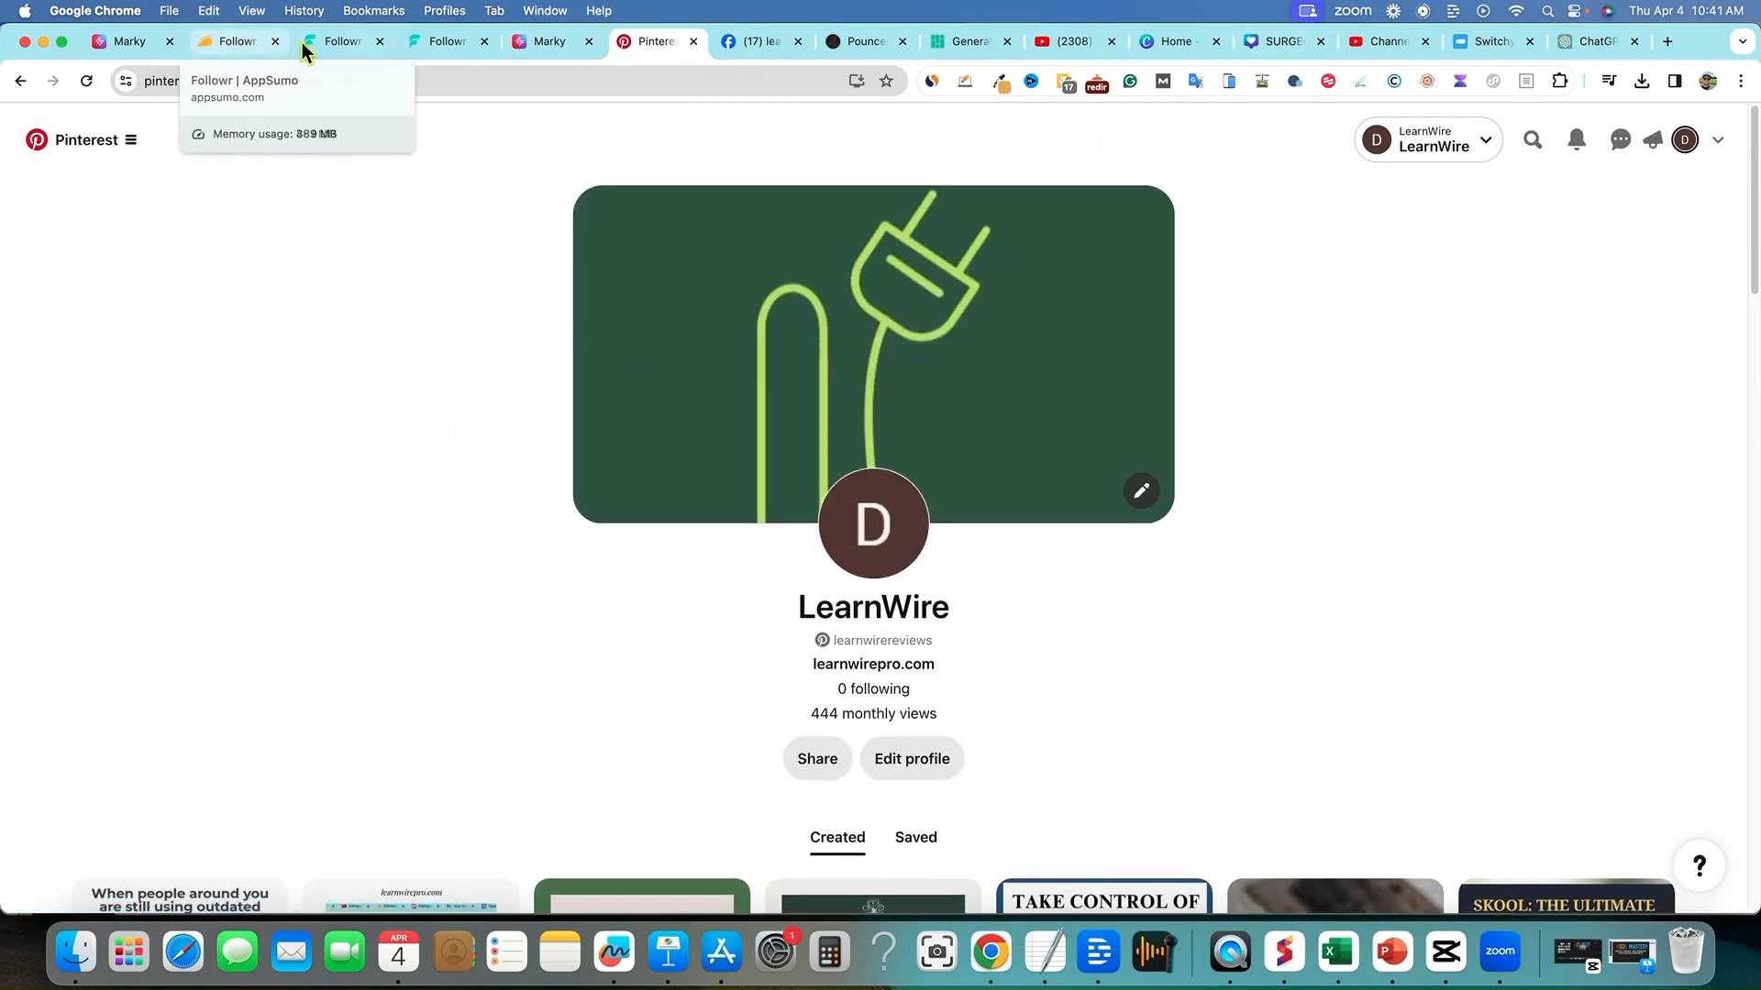
left_click(442, 41)
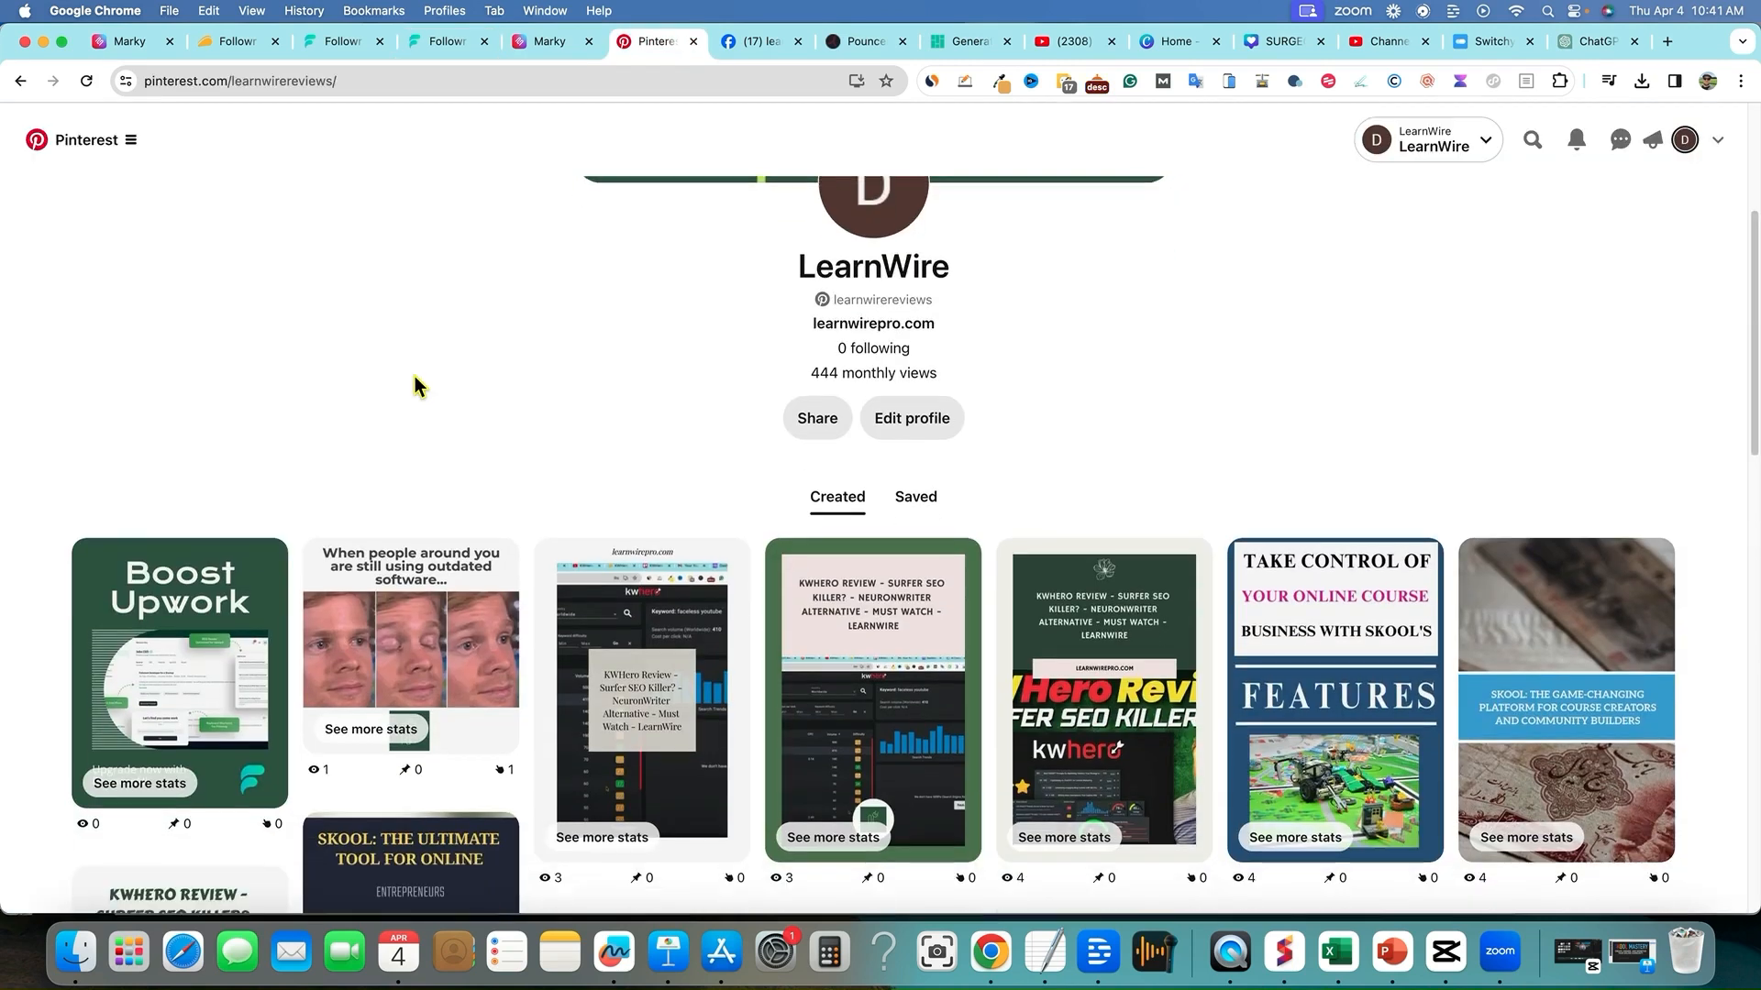
scroll(413, 382, "down", 1)
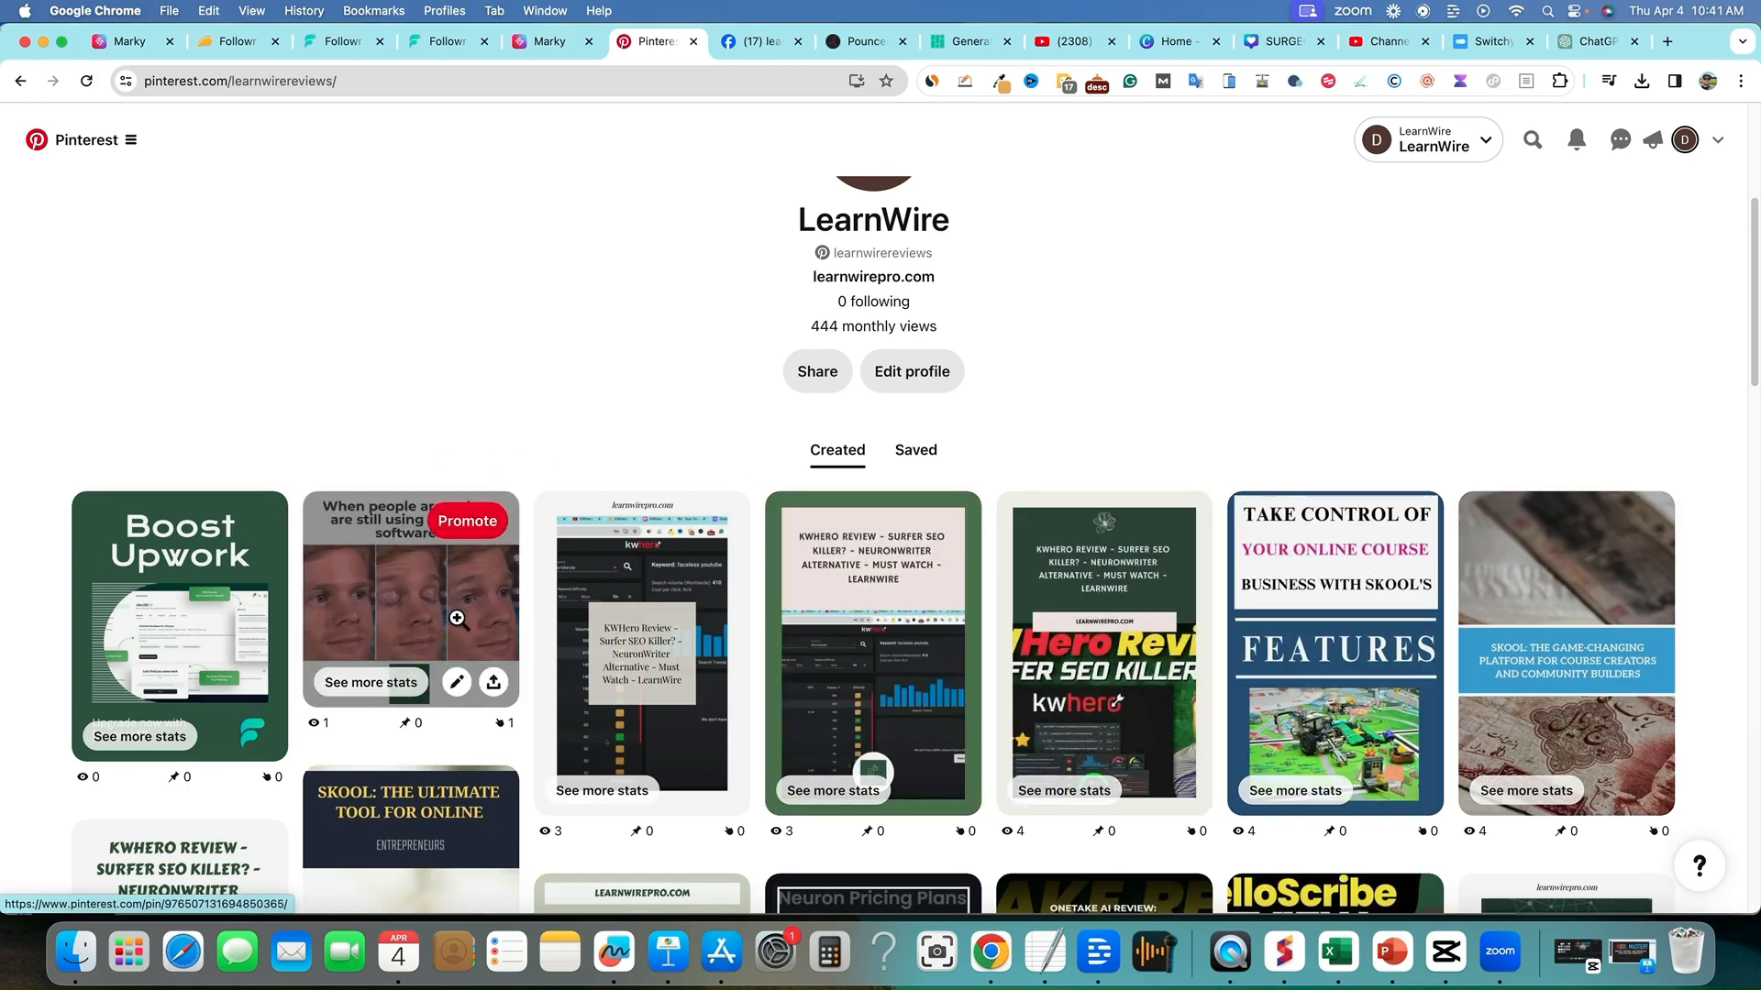
scroll(463, 627, "down", 1)
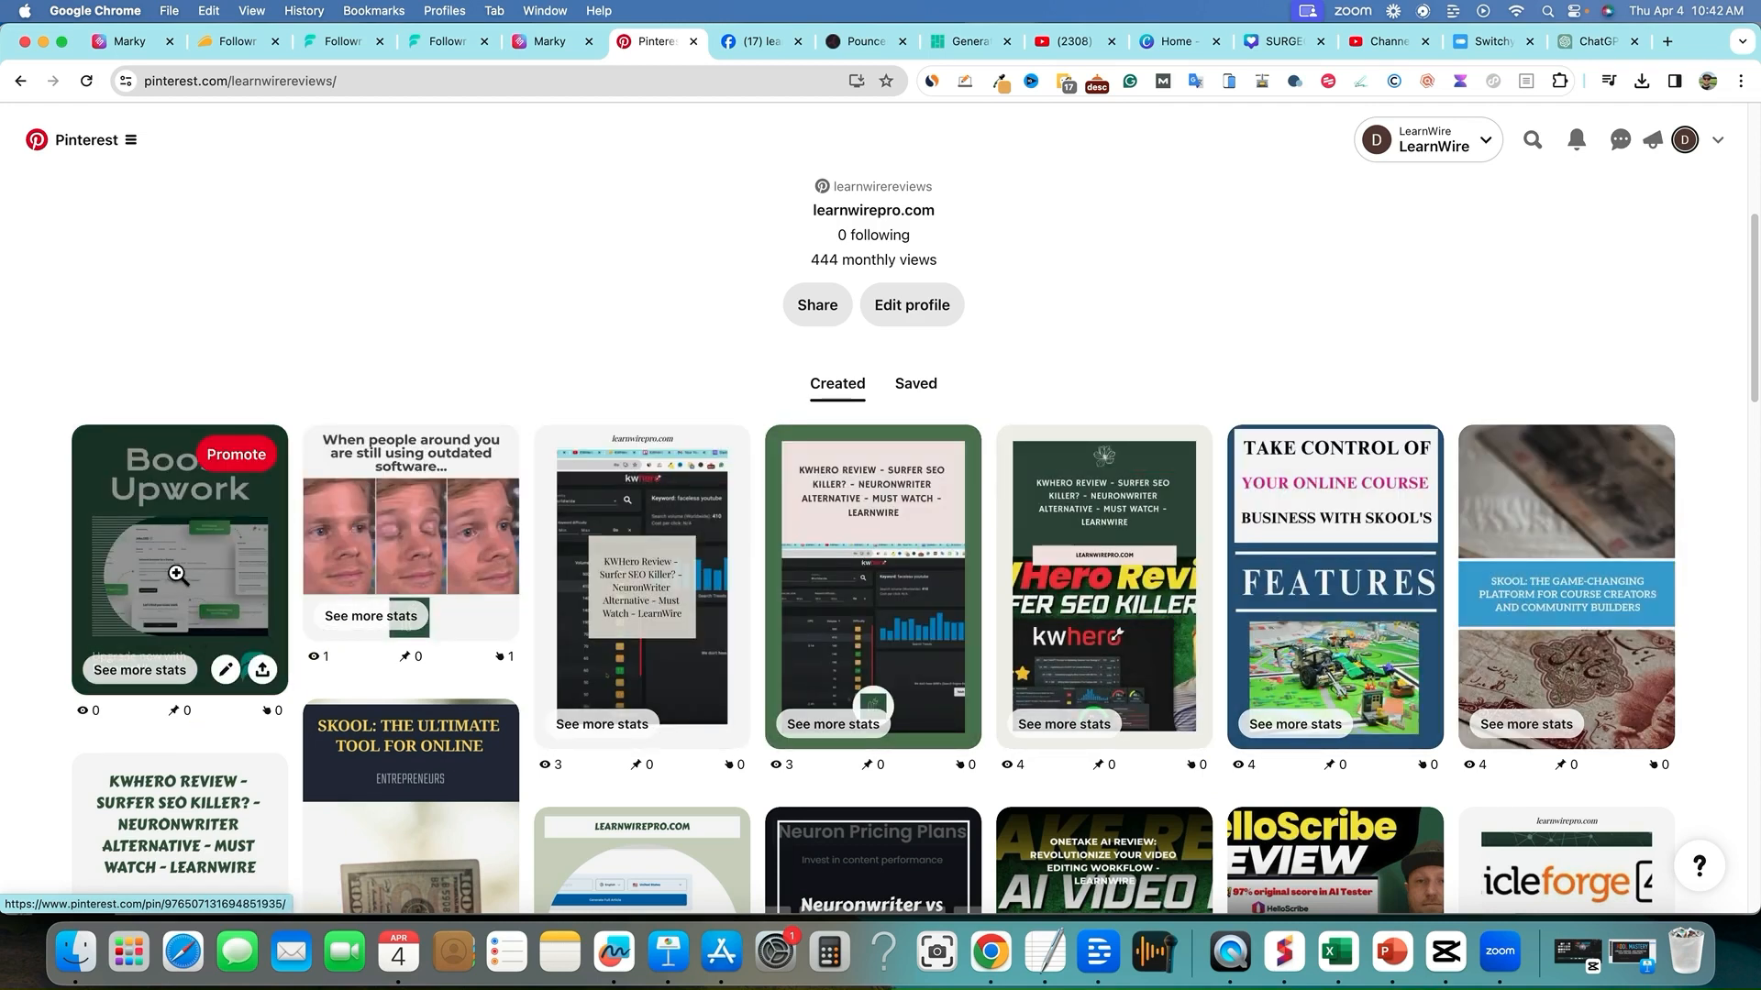
- Open the published "Boost Upwork" pin and expand its full description to read it
left_click(154, 598)
scroll(756, 575, "down", 2)
scroll(756, 575, "up", 2)
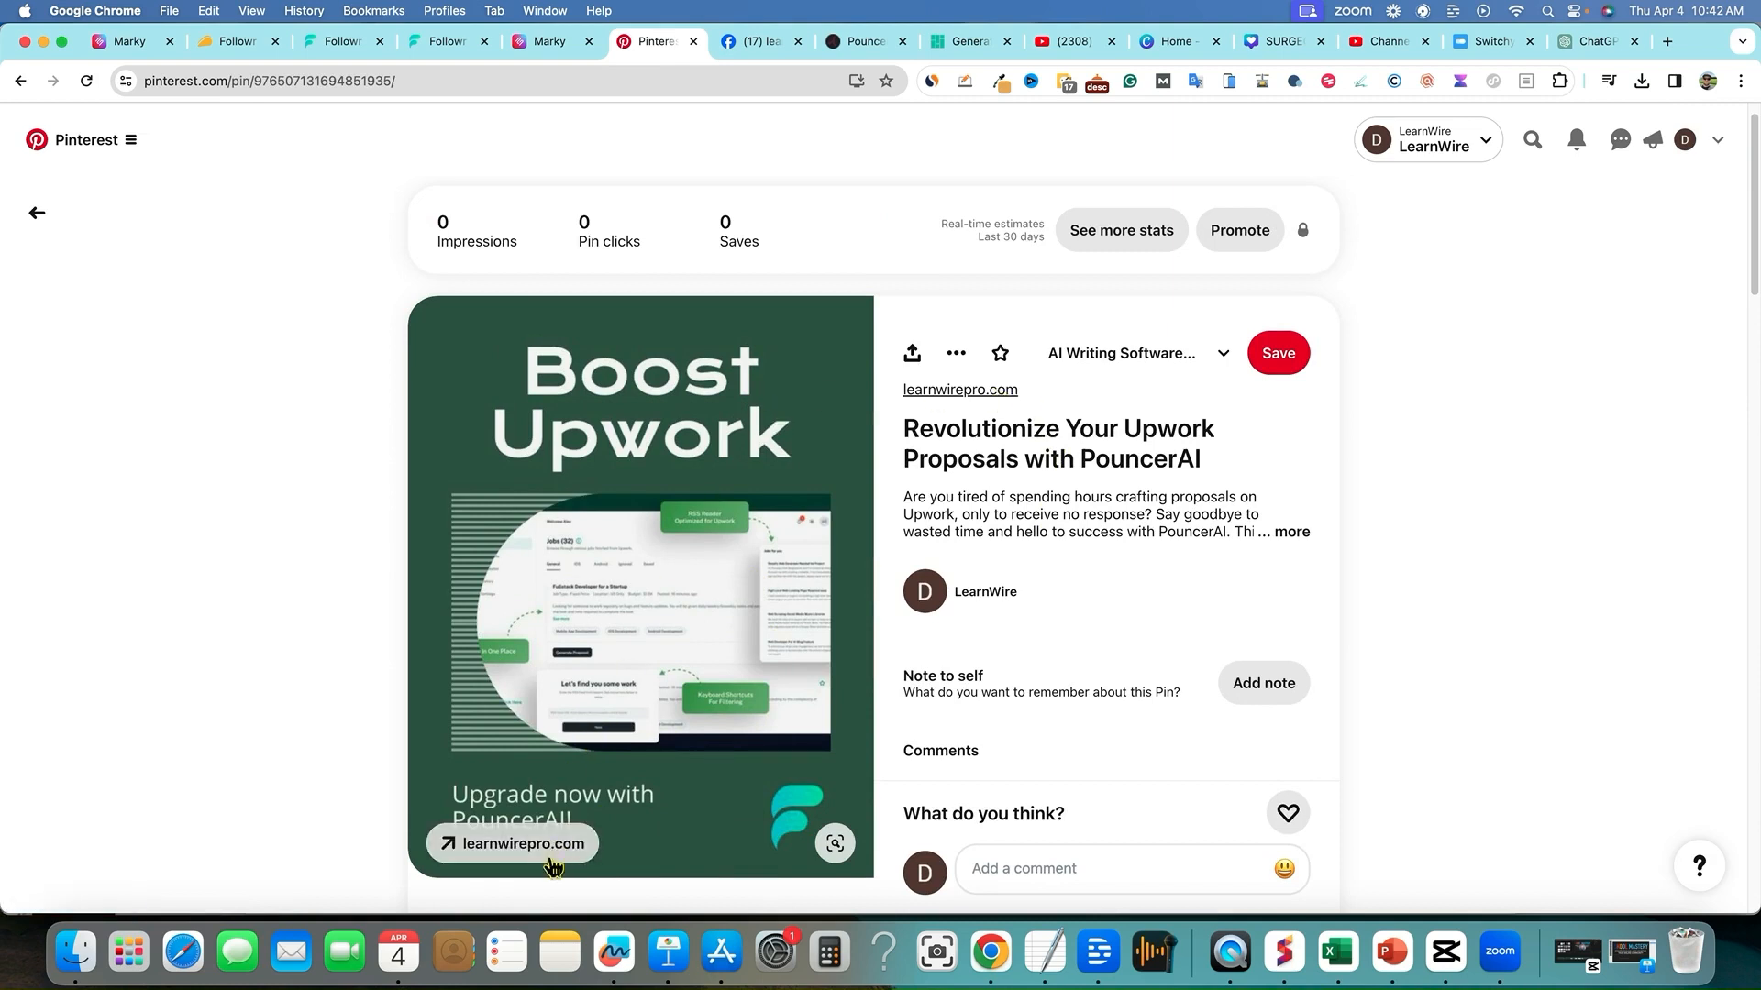
left_click(1293, 532)
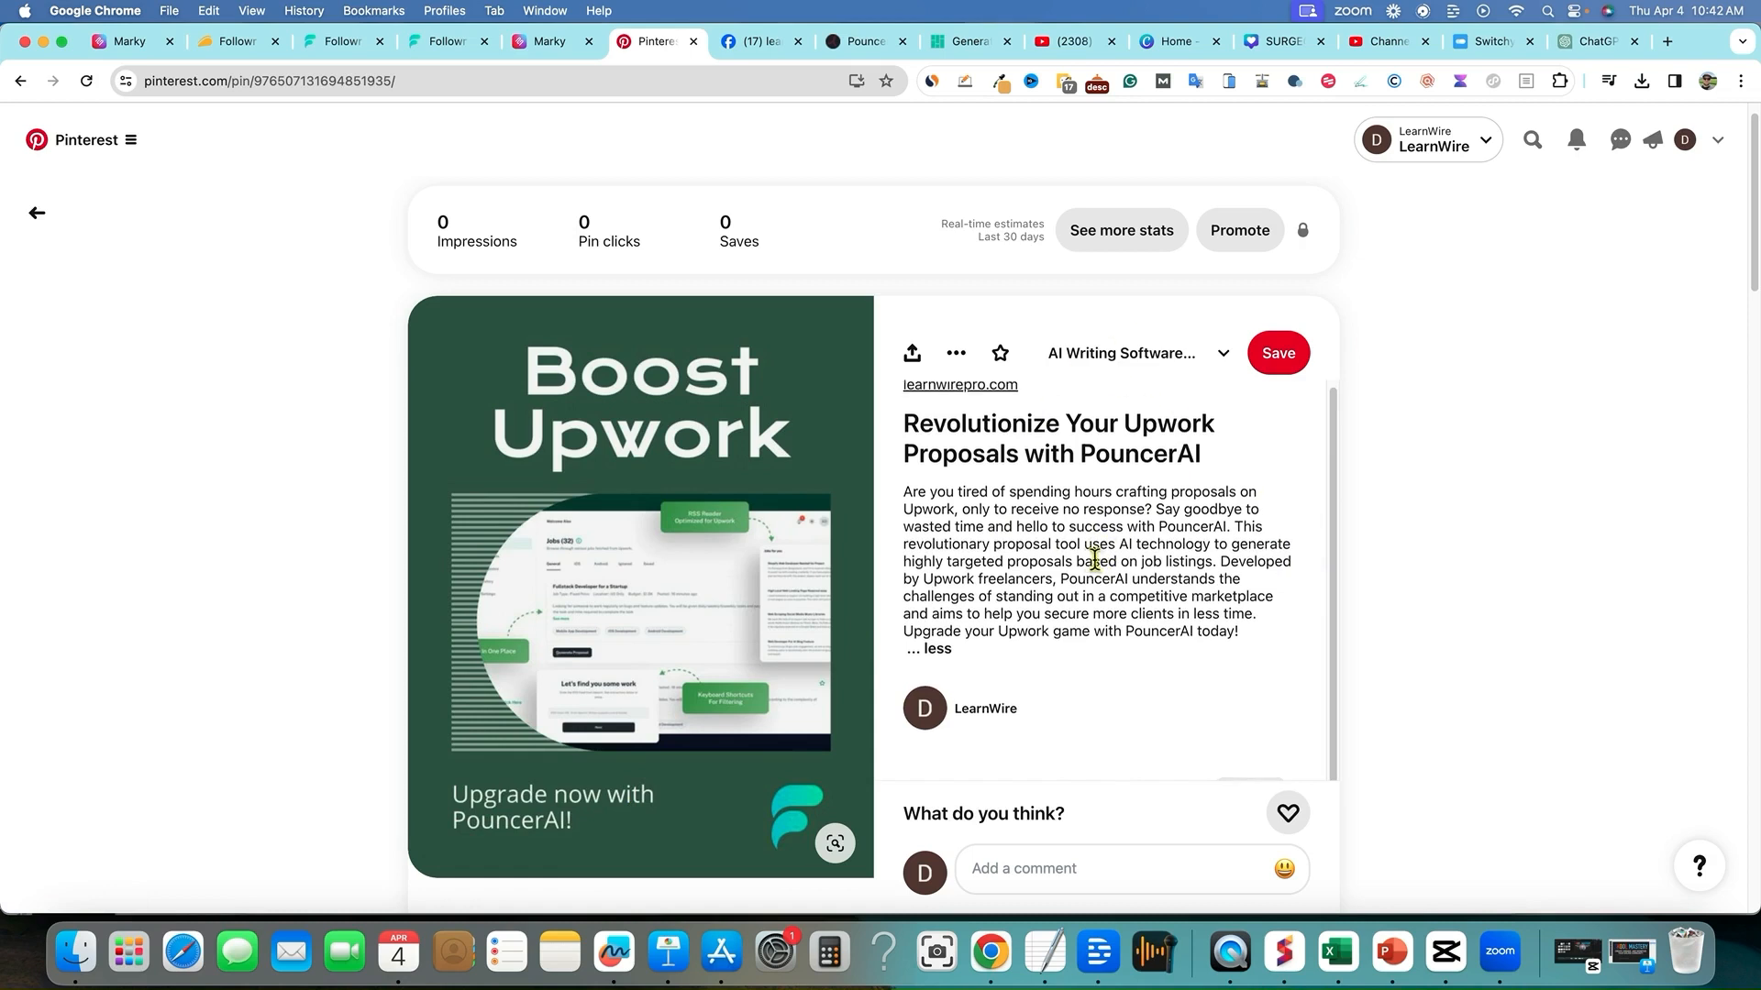
- Return to the Followr deal on AppSumo and review its description and purchase offer
left_click(241, 42)
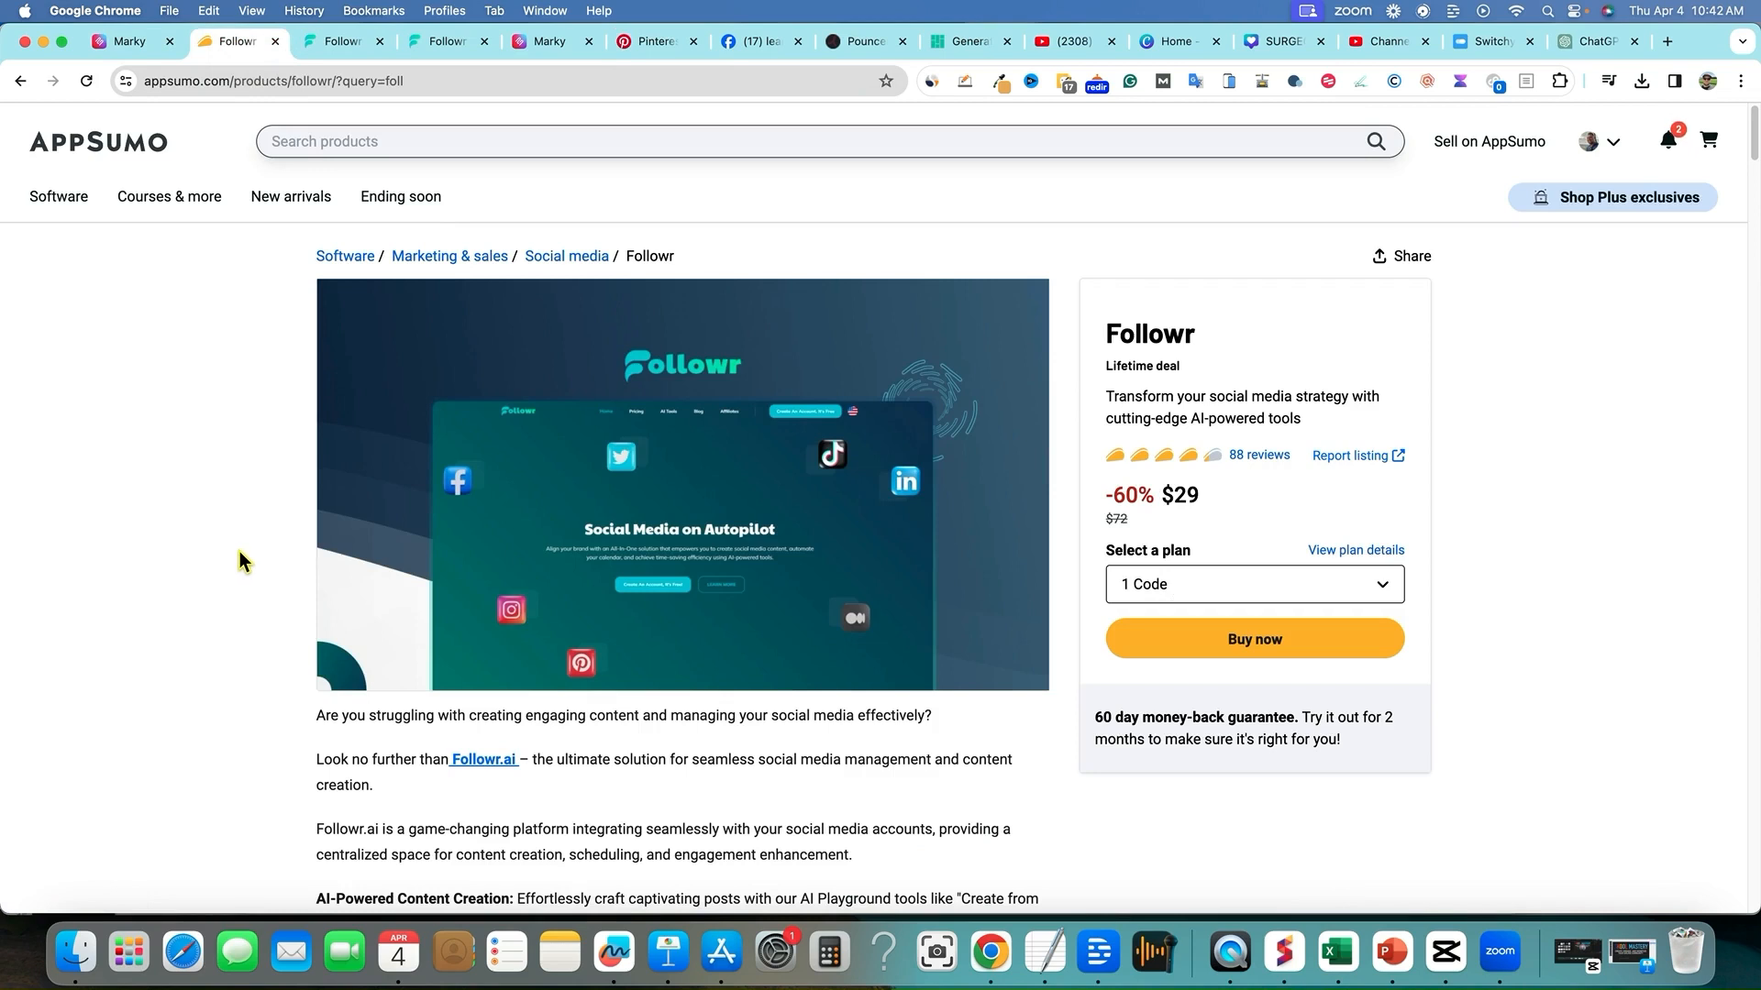
scroll(321, 569, "down", 10)
scroll(403, 596, "up", 10)
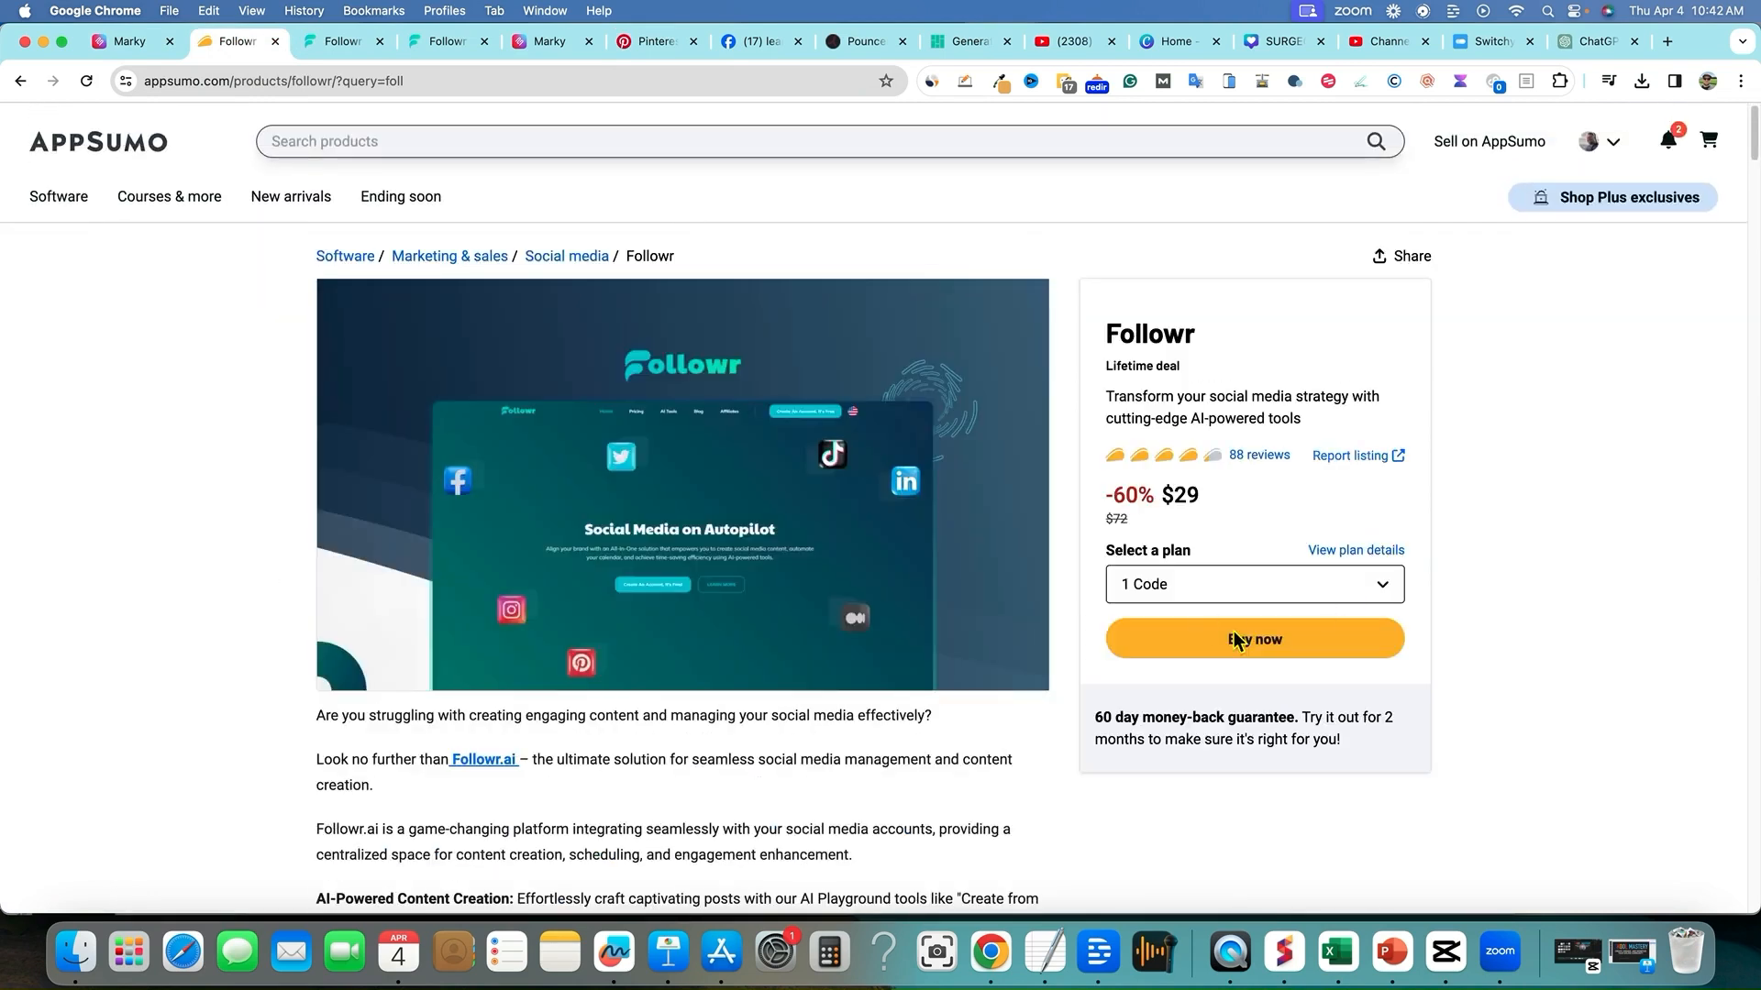